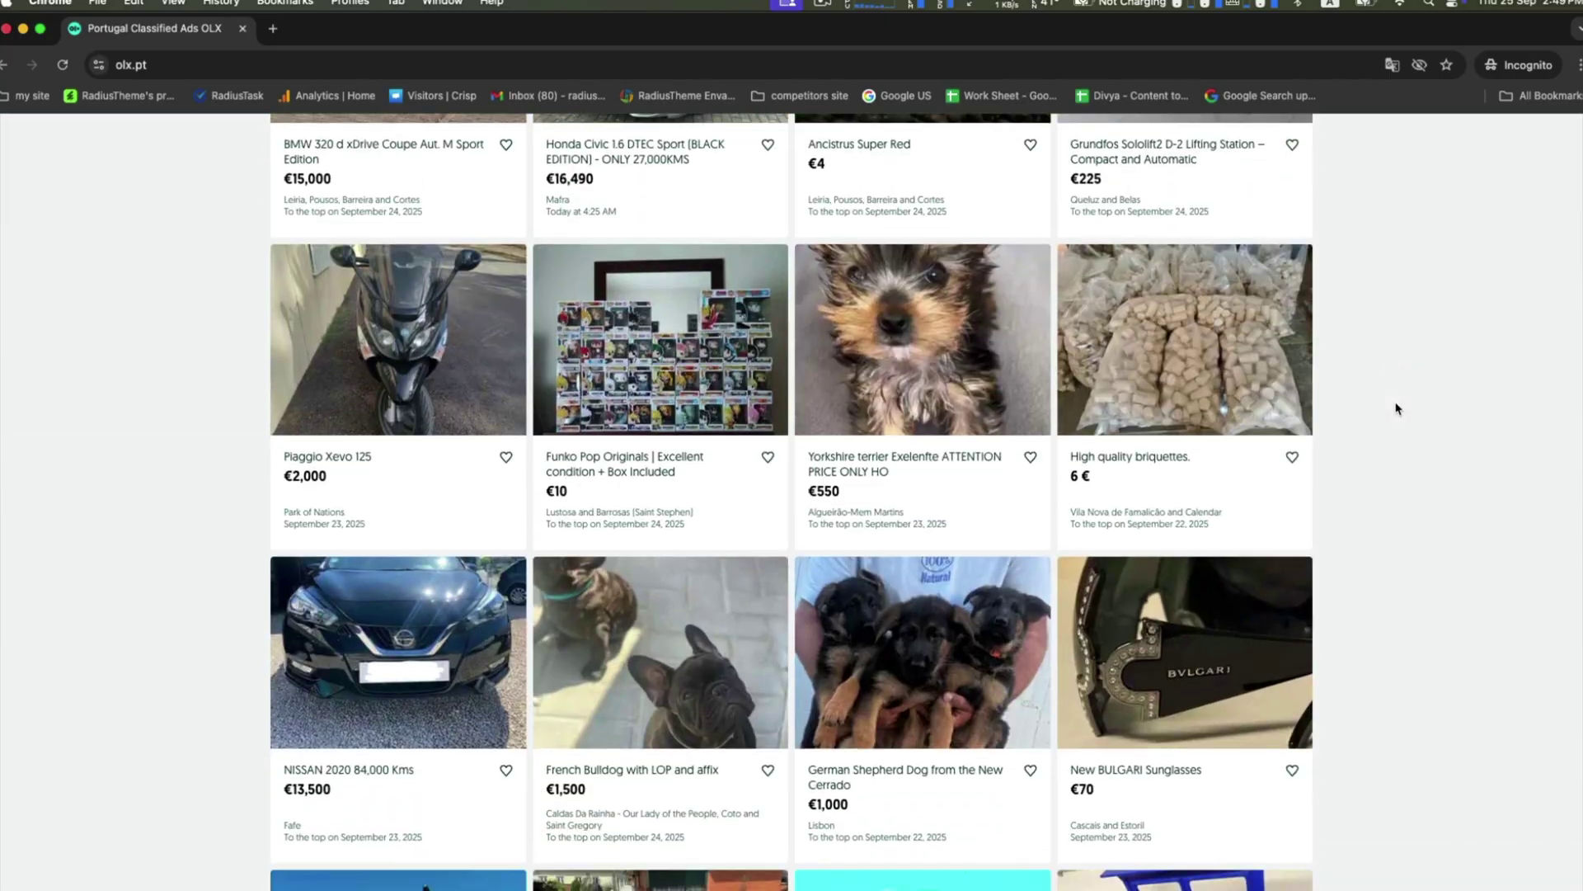
{"action": "scroll", "coordinate": [1396, 408], "scroll_direction": "down", "scroll_amount": 9}
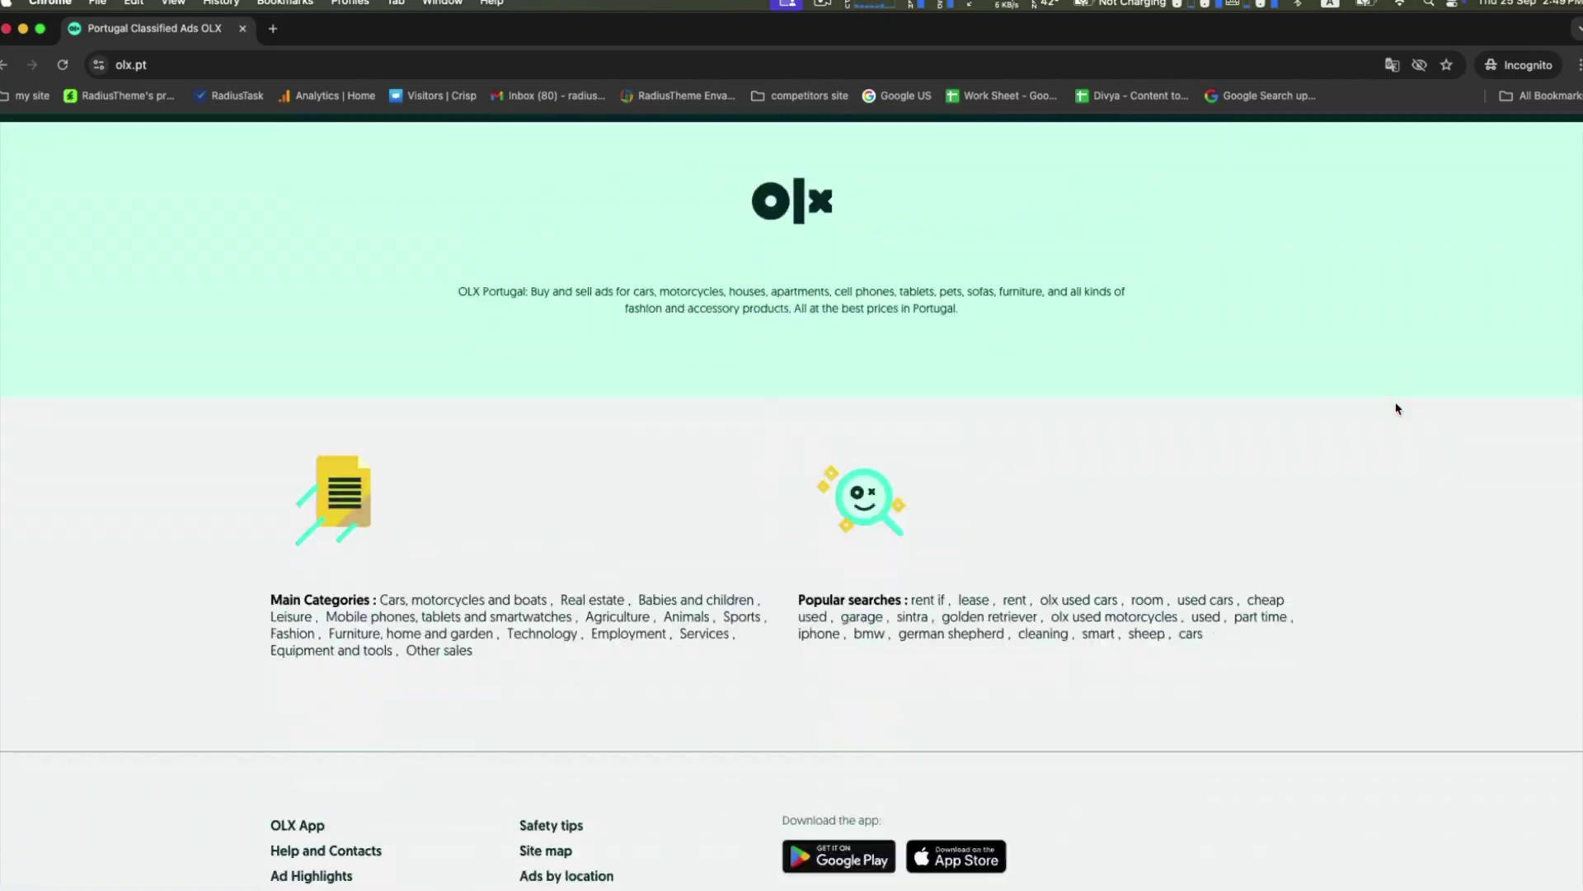
Open the Cars listings under Cars, motorcycles and boats on OLX.
{"action": "scroll", "coordinate": [1398, 408], "scroll_direction": "up", "scroll_amount": 7}
{"action": "scroll", "coordinate": [1397, 408], "scroll_direction": "up", "scroll_amount": 15}
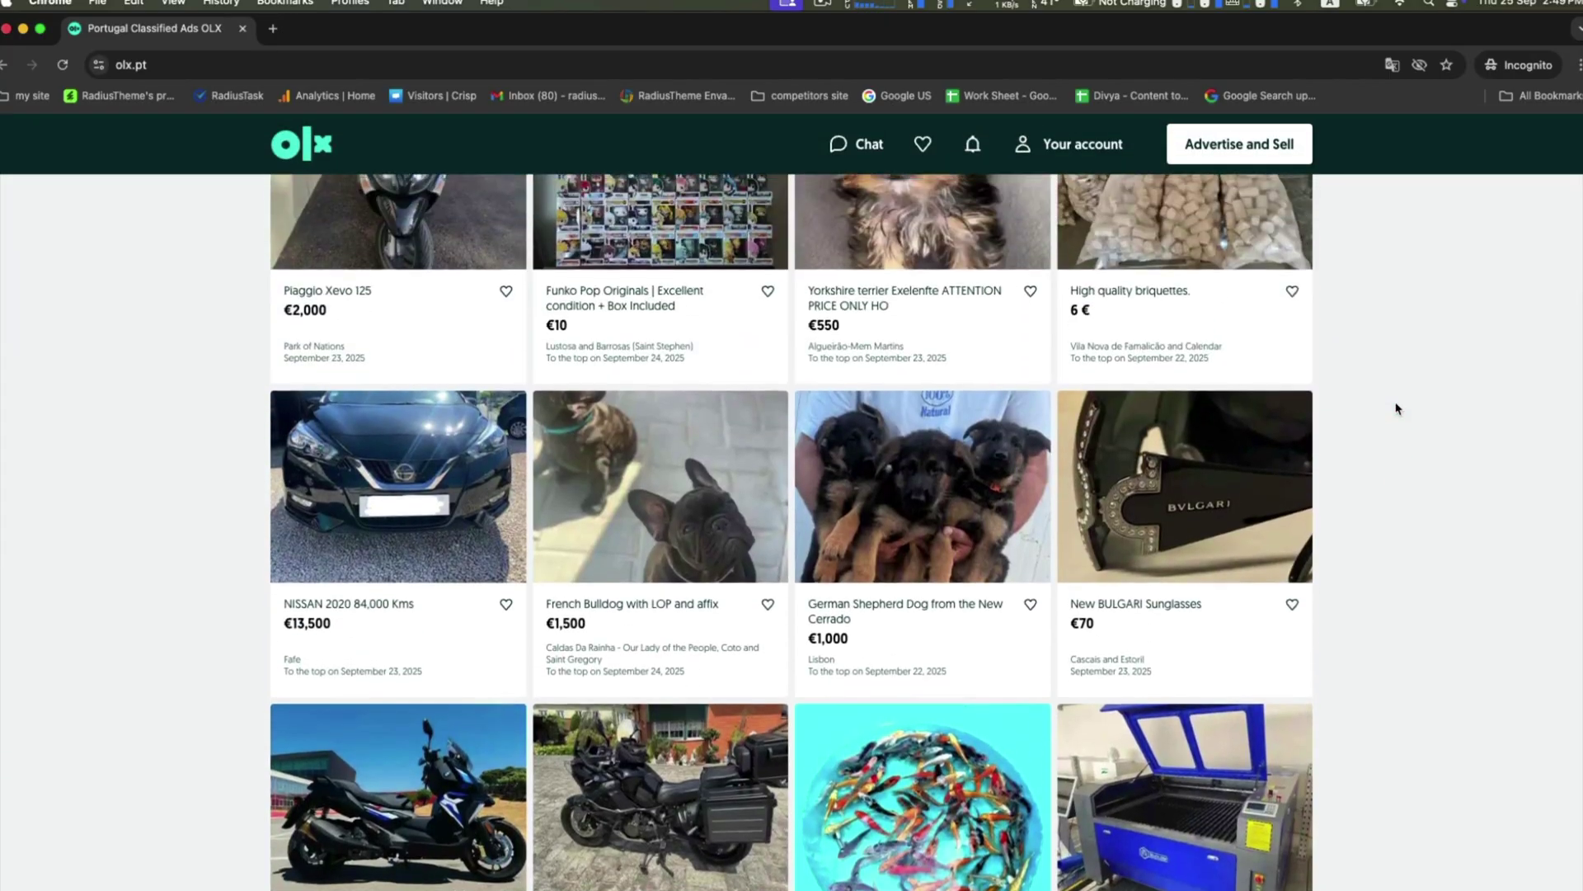
{"action": "scroll", "coordinate": [1397, 408], "scroll_direction": "up", "scroll_amount": 5}
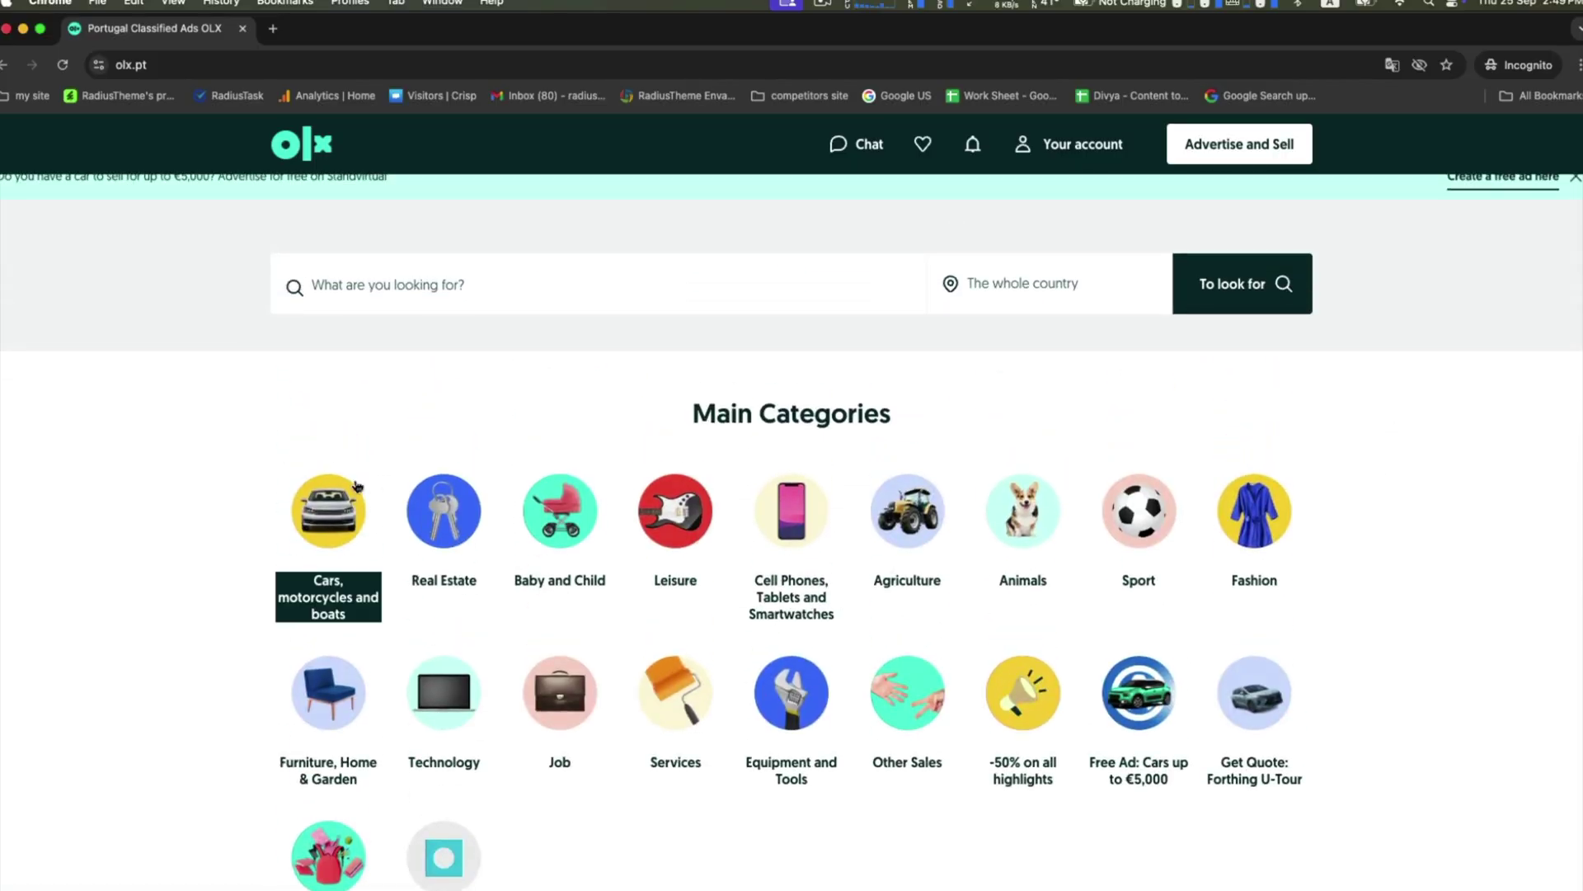
{"action": "left_click", "coordinate": [305, 509]}
{"action": "left_click", "coordinate": [317, 393]}
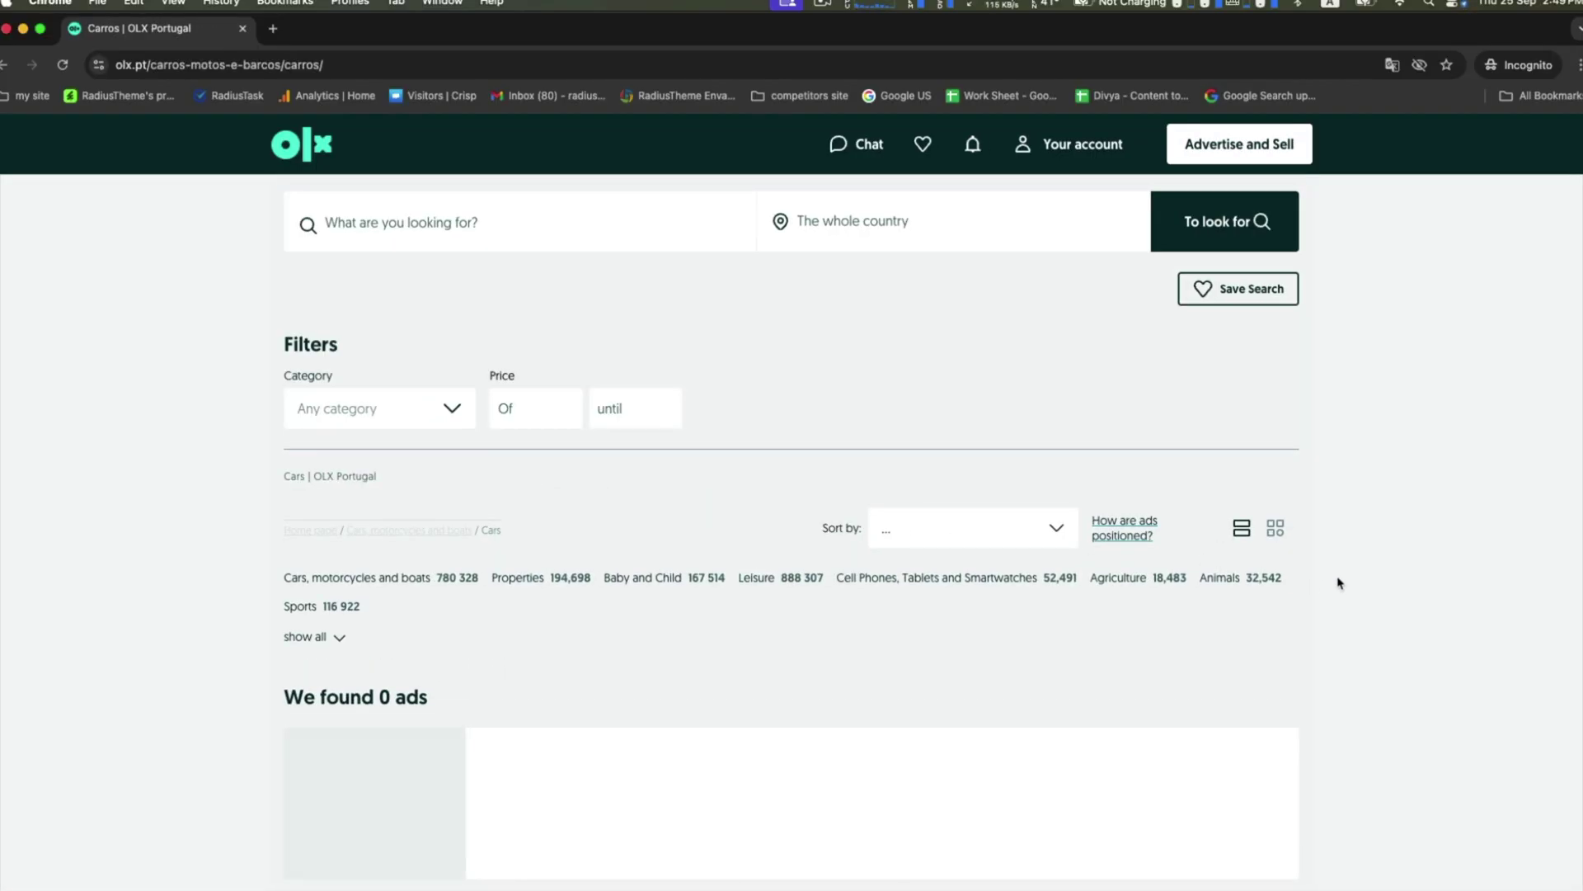
{"action": "scroll", "coordinate": [1337, 583], "scroll_direction": "down", "scroll_amount": 5}
{"action": "scroll", "coordinate": [1344, 492], "scroll_direction": "up", "scroll_amount": 3}
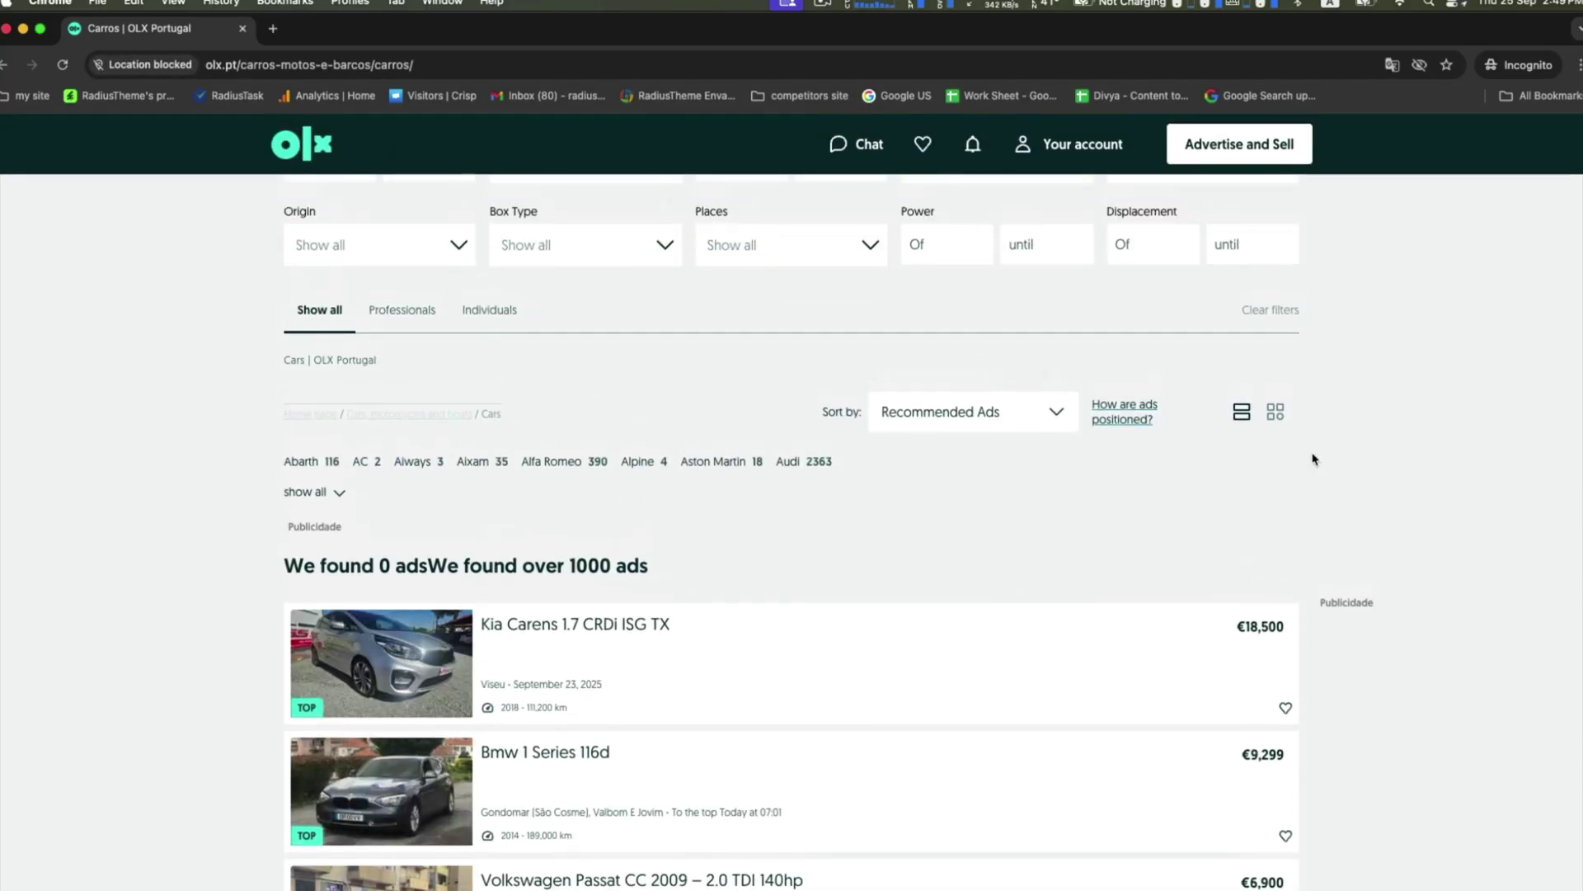
Show the car listings as a grid and scroll through them.
{"action": "left_click", "coordinate": [1275, 411]}
{"action": "scroll", "coordinate": [1468, 575], "scroll_direction": "down", "scroll_amount": 10}
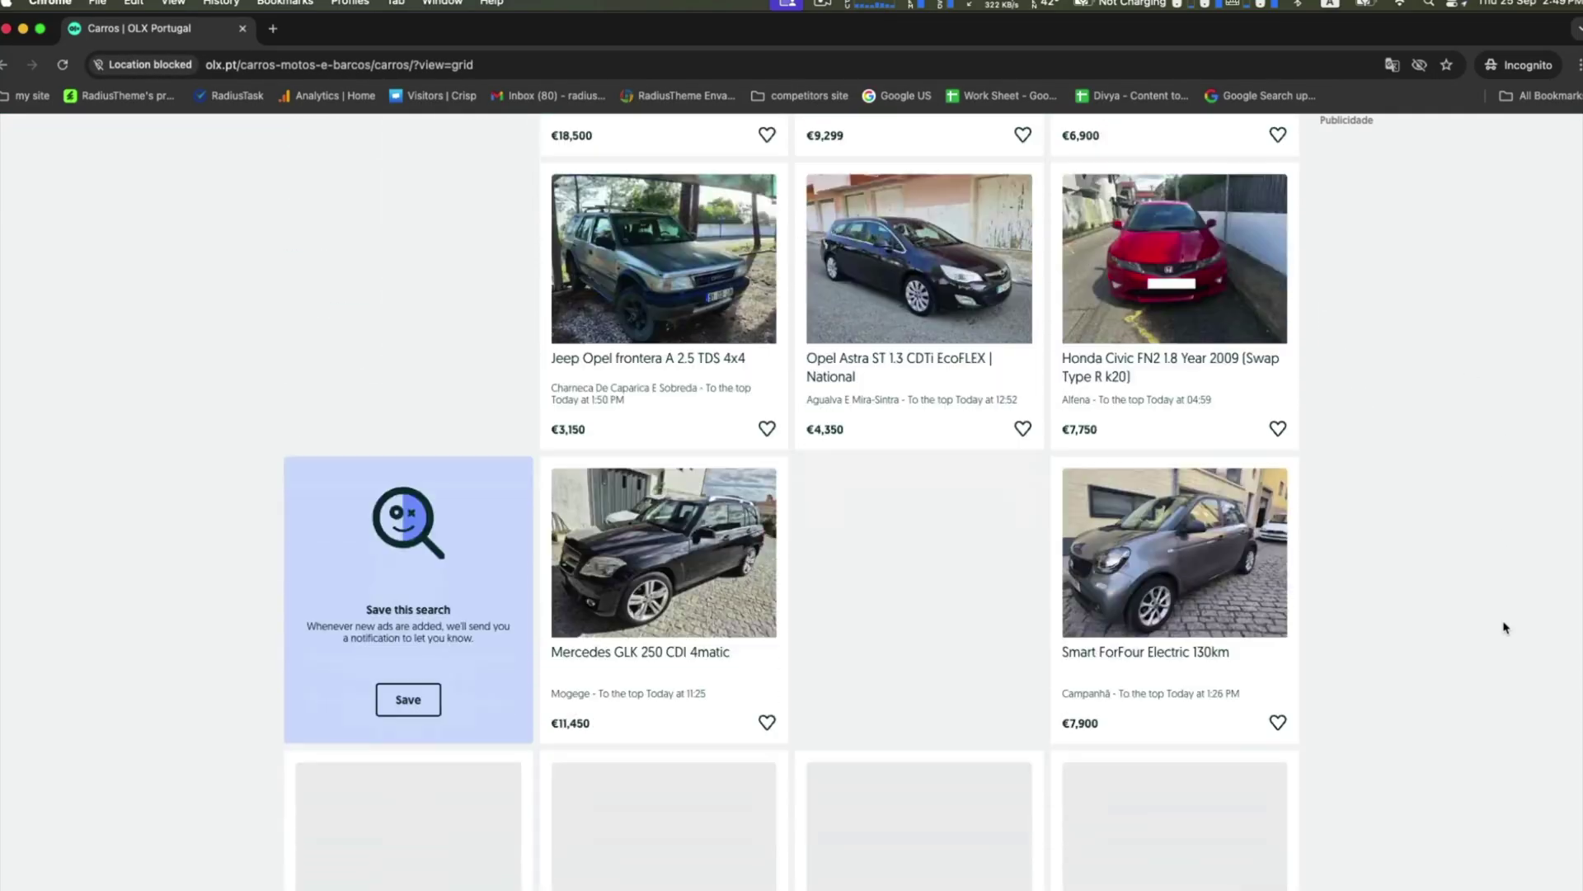
{"action": "scroll", "coordinate": [1505, 628], "scroll_direction": "down", "scroll_amount": 15}
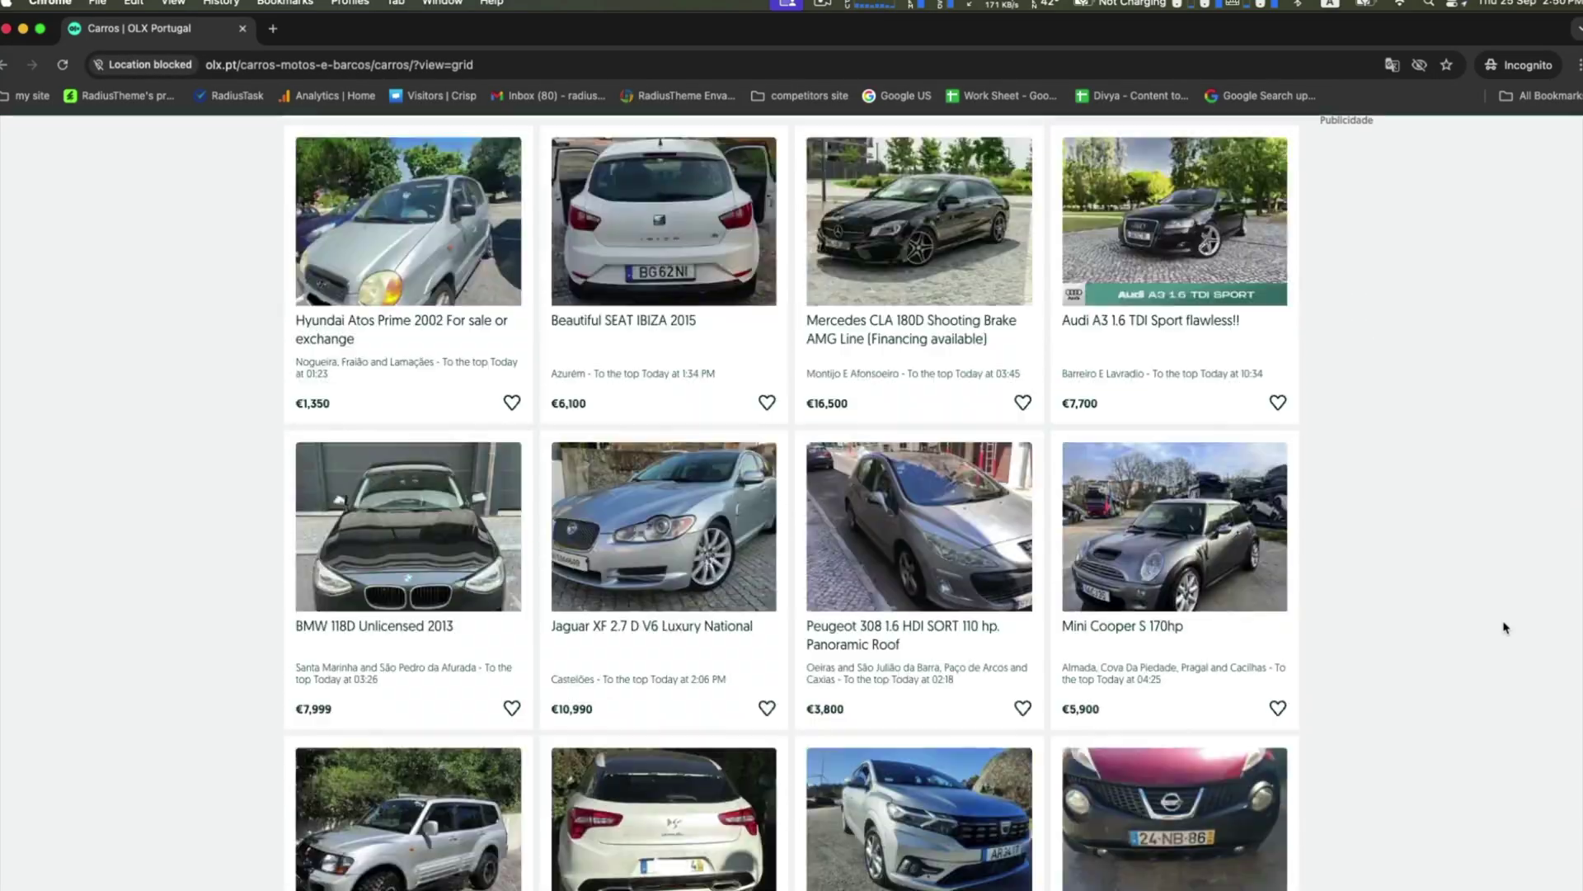
{"action": "scroll", "coordinate": [1505, 628], "scroll_direction": "up", "scroll_amount": 20}
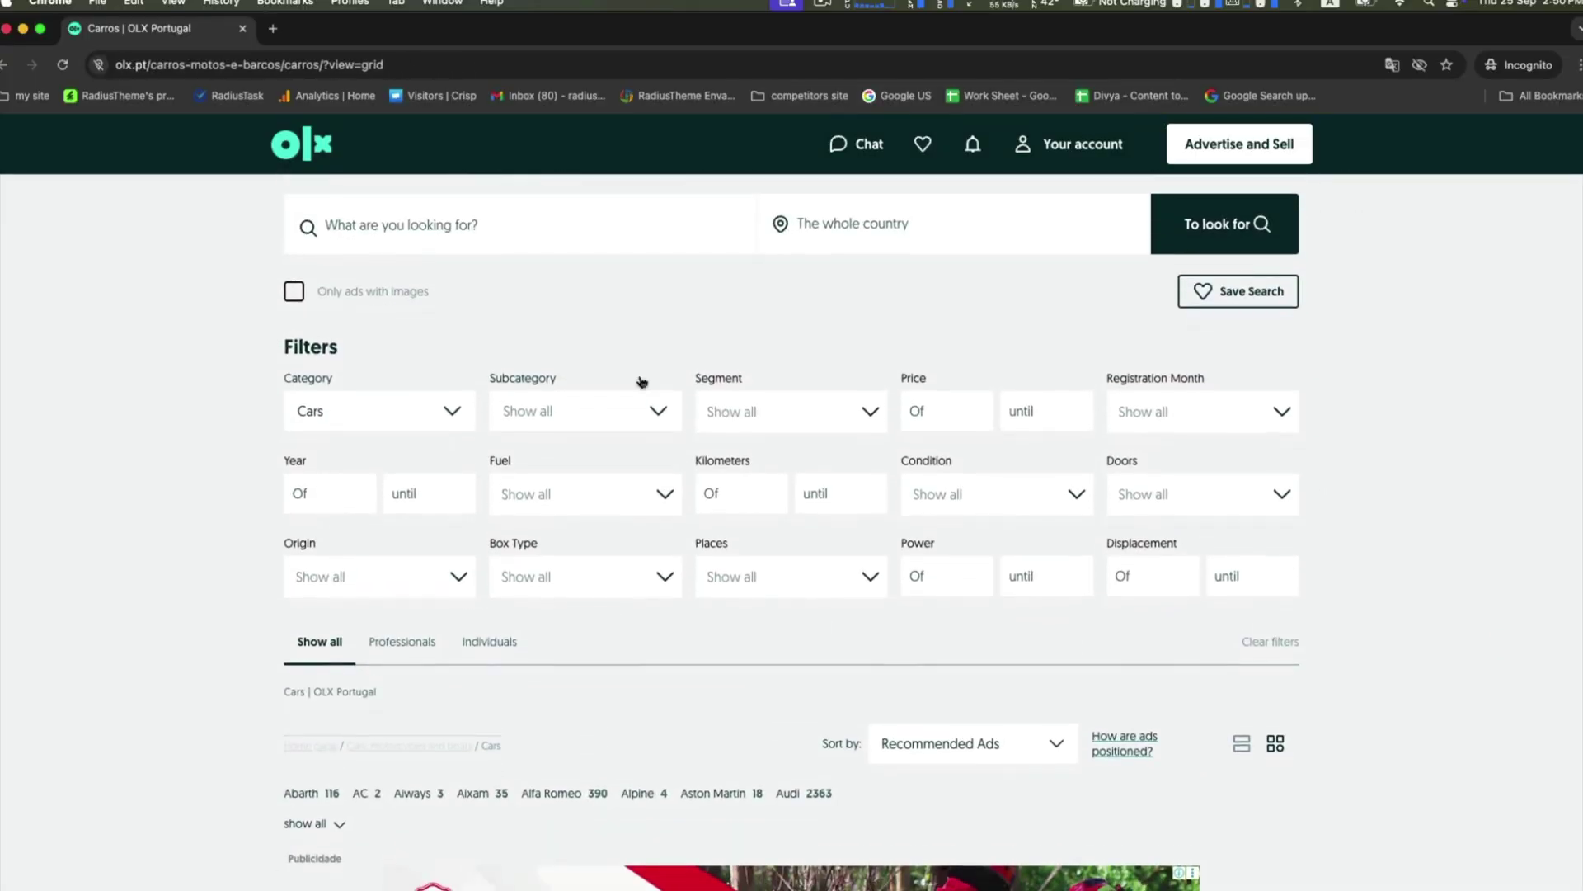
{"action": "scroll", "coordinate": [641, 381], "scroll_direction": "down", "scroll_amount": 5}
Back on the OLX home page, open Animals > Cats and refuse the location request.
{"action": "key", "text": "alt+Left"}
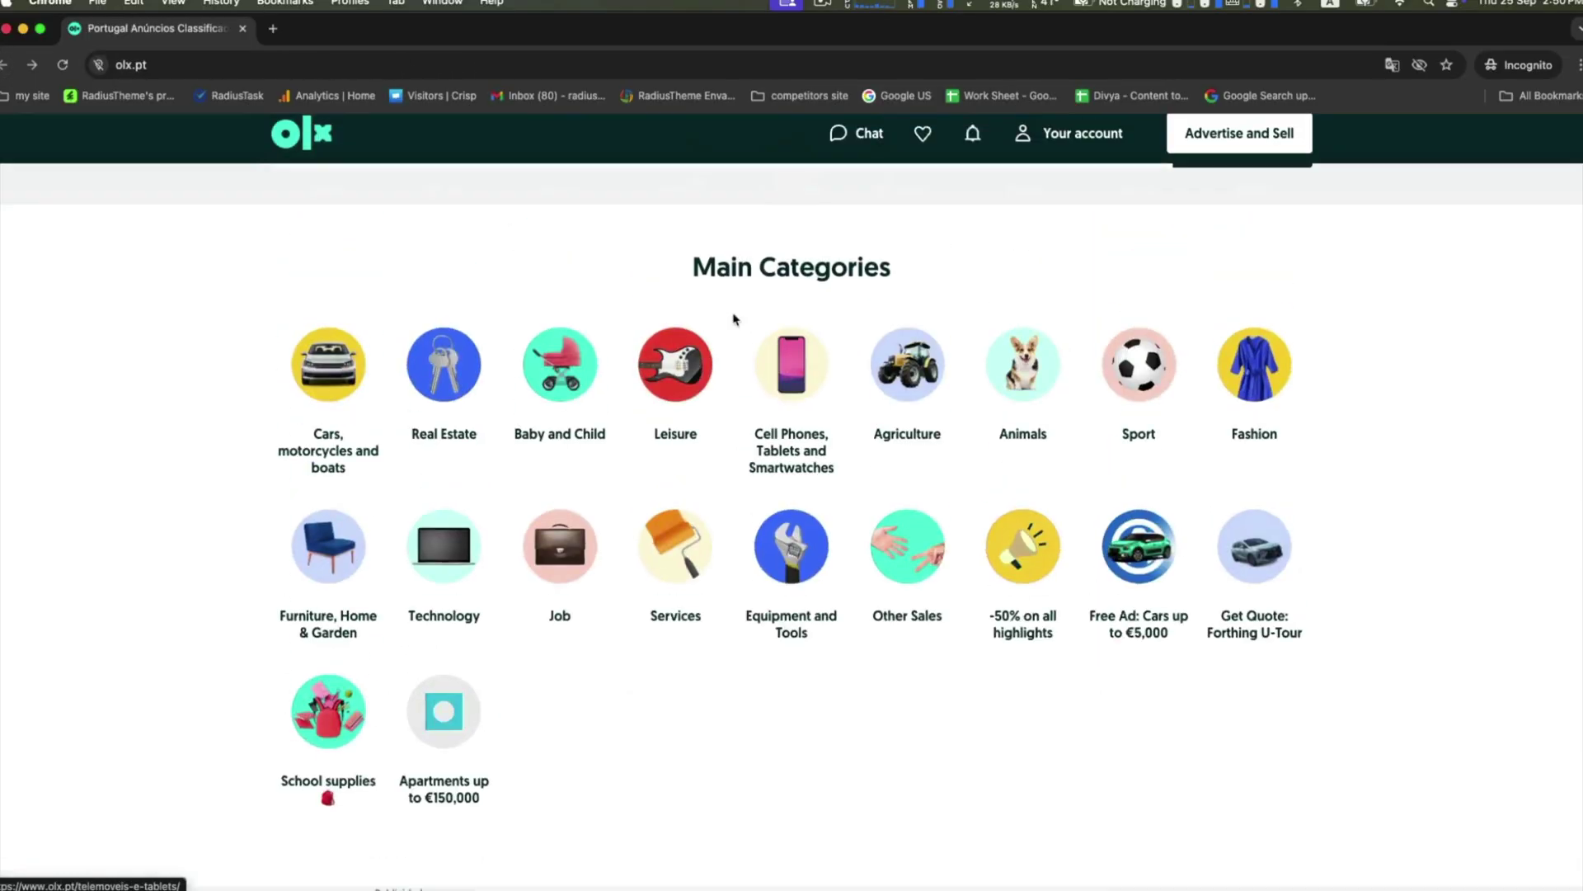
{"action": "left_click", "coordinate": [1000, 476]}
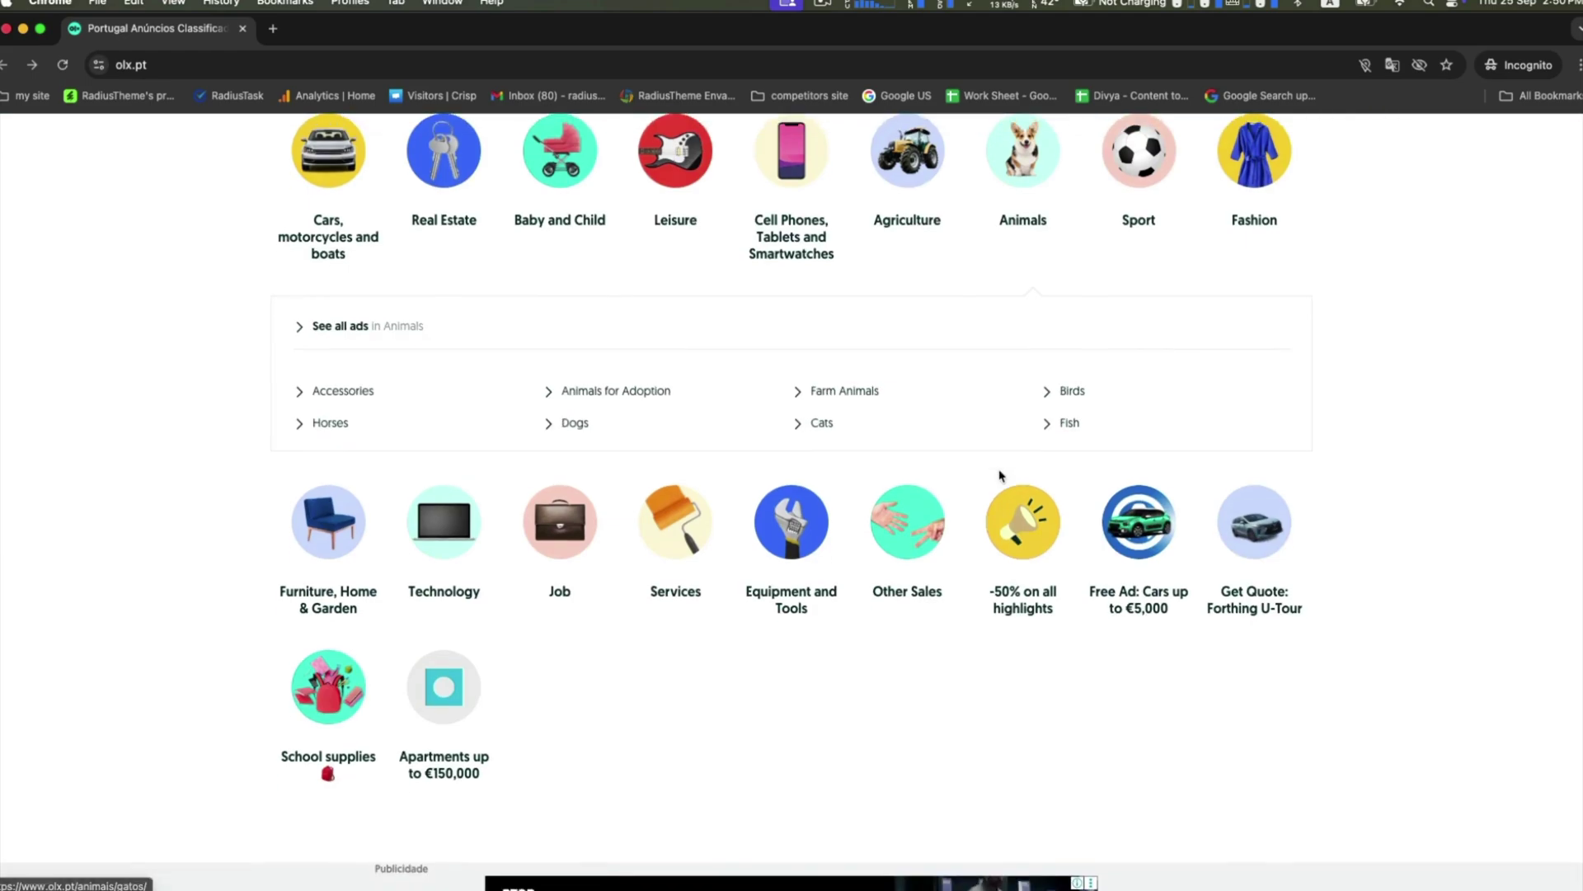
{"action": "left_click", "coordinate": [822, 422]}
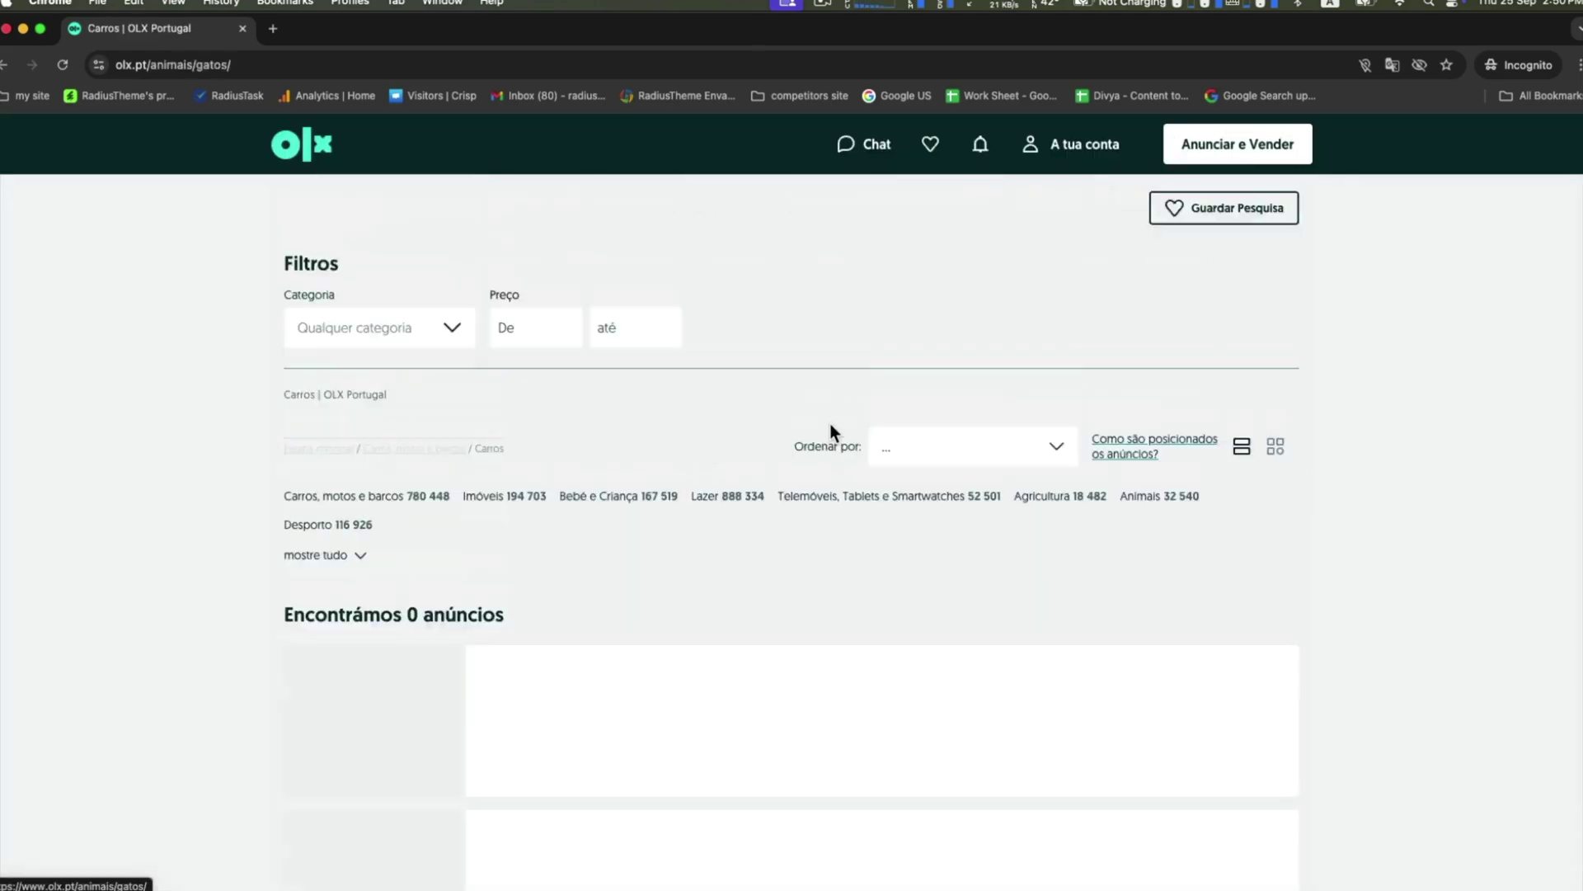
{"action": "scroll", "coordinate": [1383, 490], "scroll_direction": "down", "scroll_amount": 5}
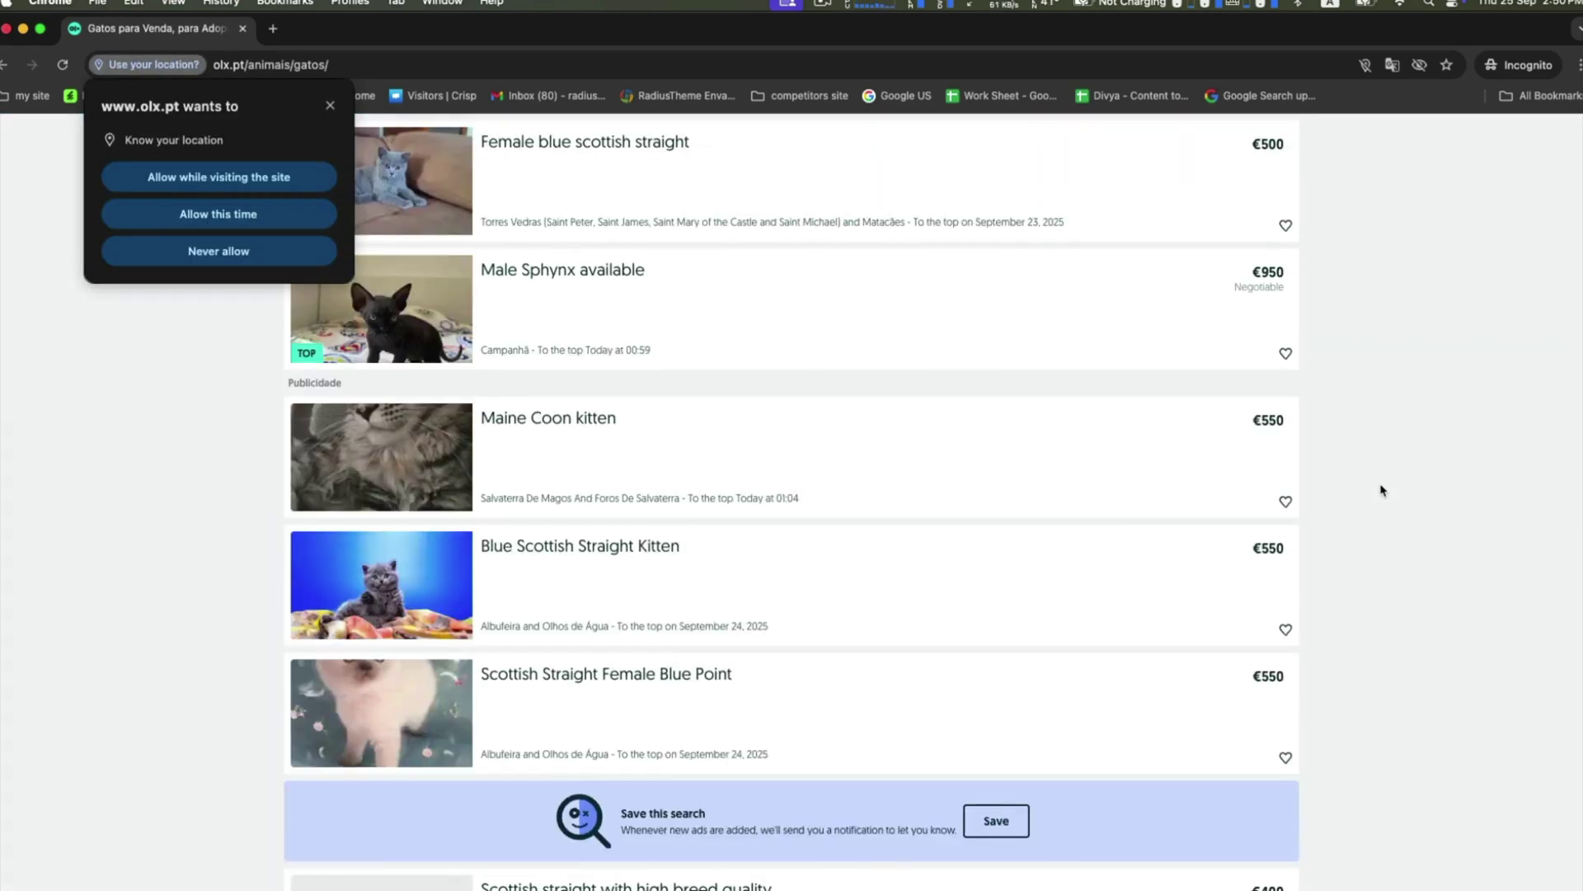
{"action": "left_click", "coordinate": [144, 259]}
Switch the cat listings to grid view, then back to rows.
{"action": "scroll", "coordinate": [142, 266], "scroll_direction": "up", "scroll_amount": 10}
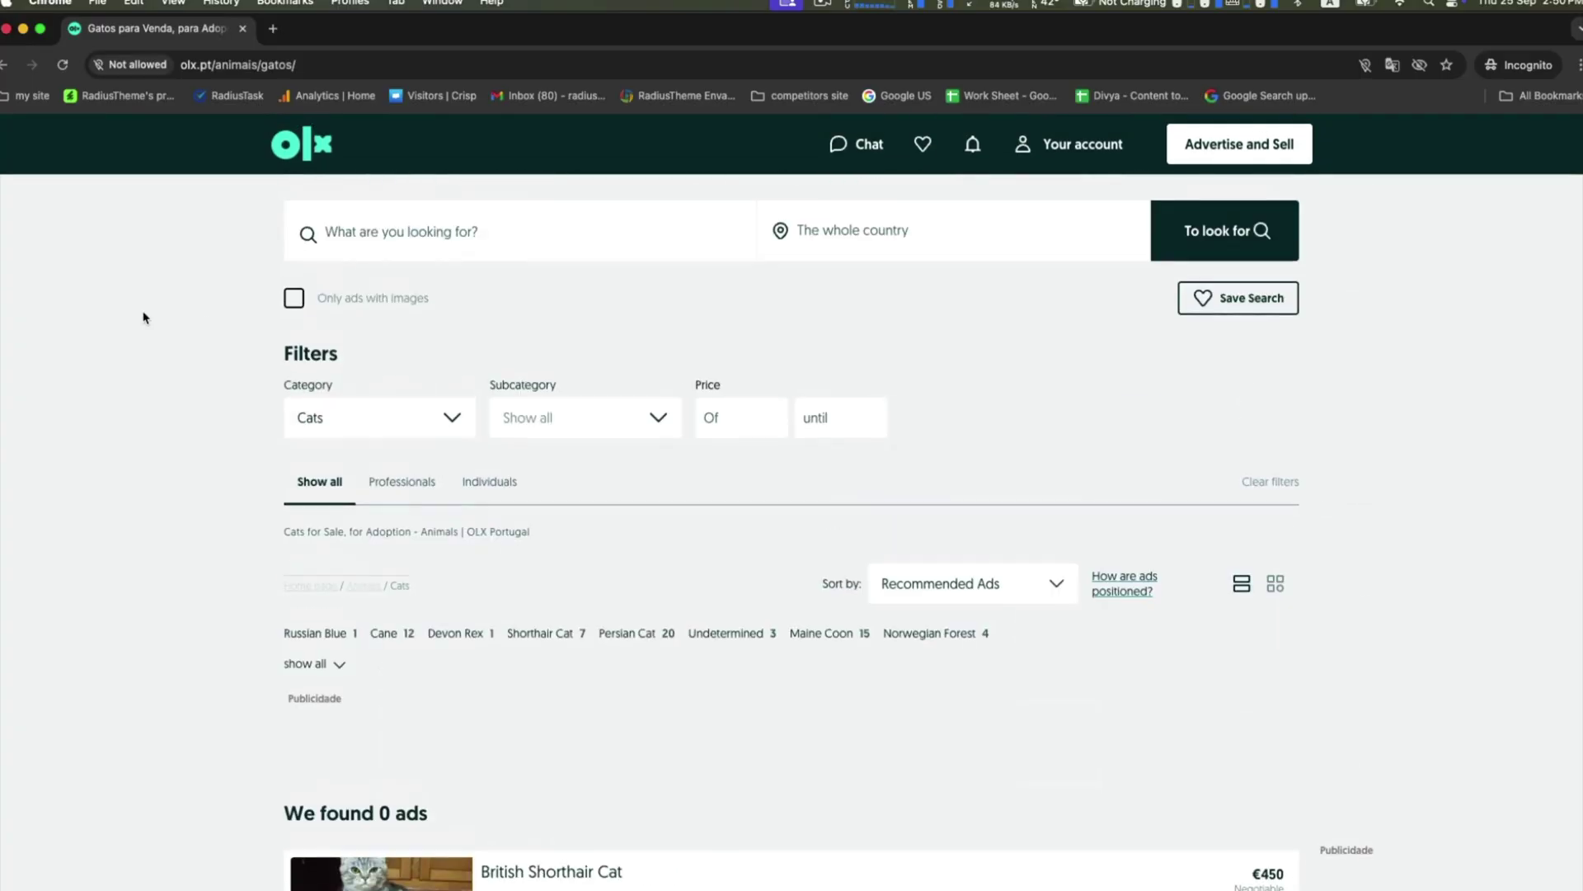
{"action": "left_click", "coordinate": [1280, 577]}
{"action": "scroll", "coordinate": [1283, 583], "scroll_direction": "up", "scroll_amount": 10}
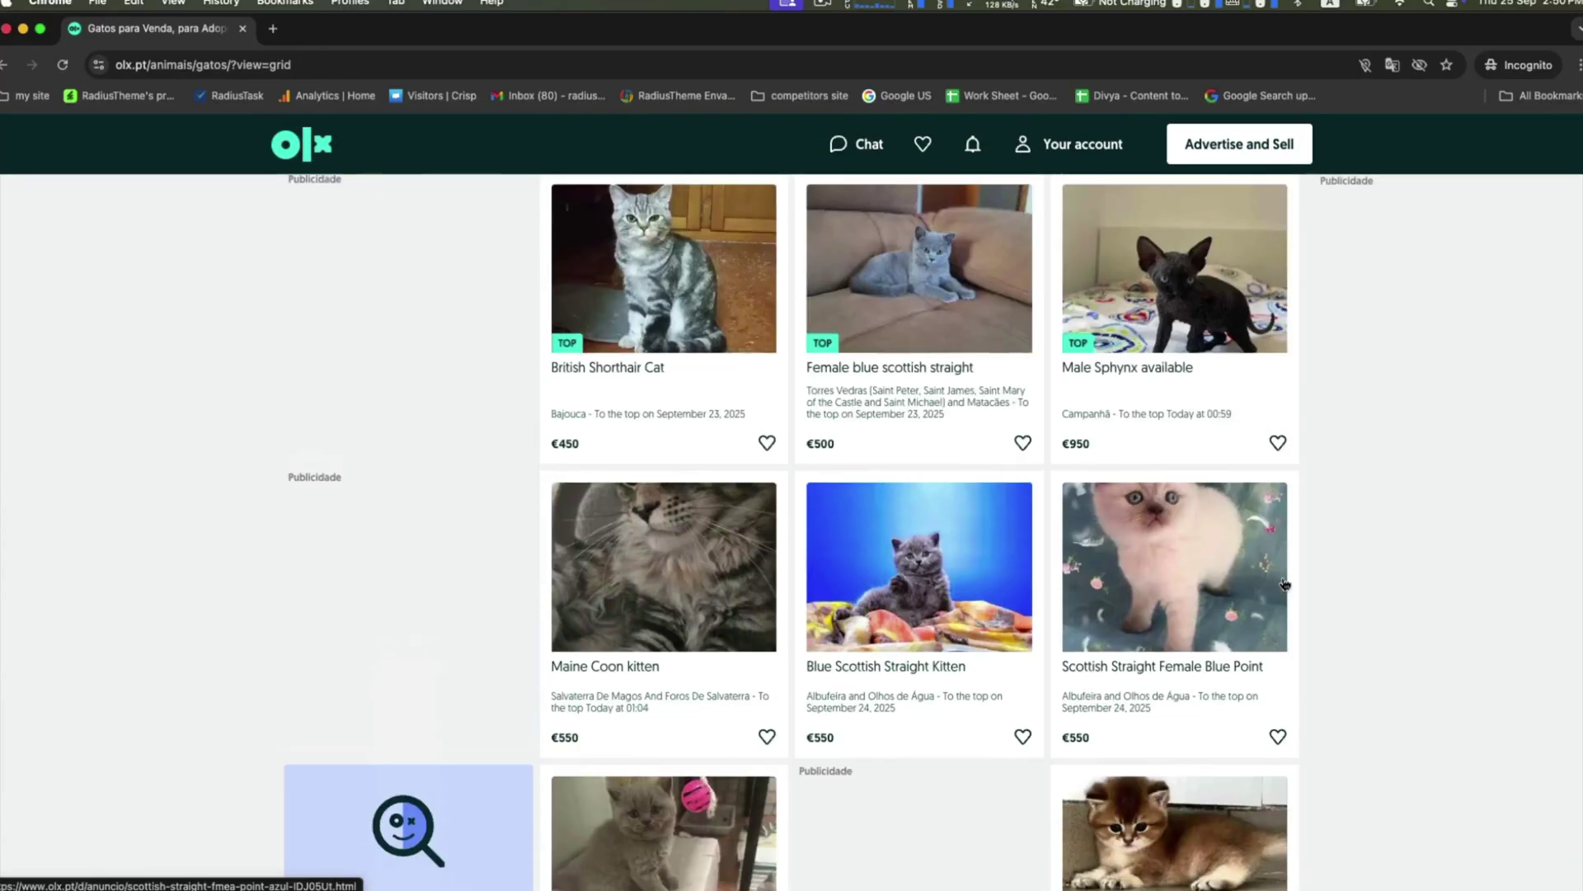
{"action": "left_click", "coordinate": [1245, 453]}
{"action": "scroll", "coordinate": [1313, 610], "scroll_direction": "down", "scroll_amount": 20}
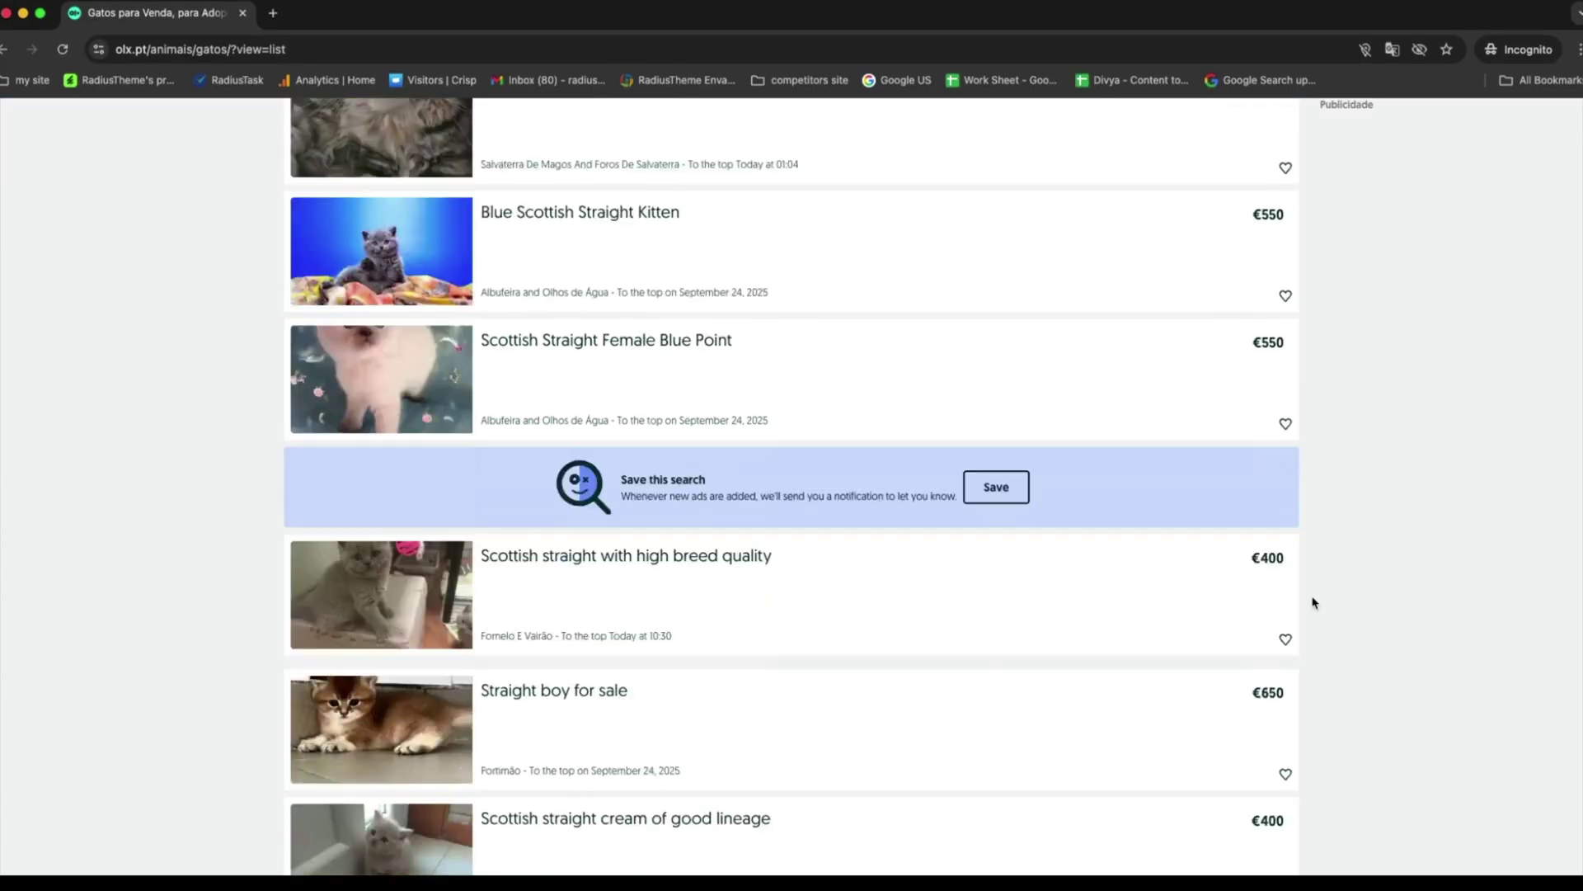
{"action": "scroll", "coordinate": [1312, 602], "scroll_direction": "up", "scroll_amount": 10}
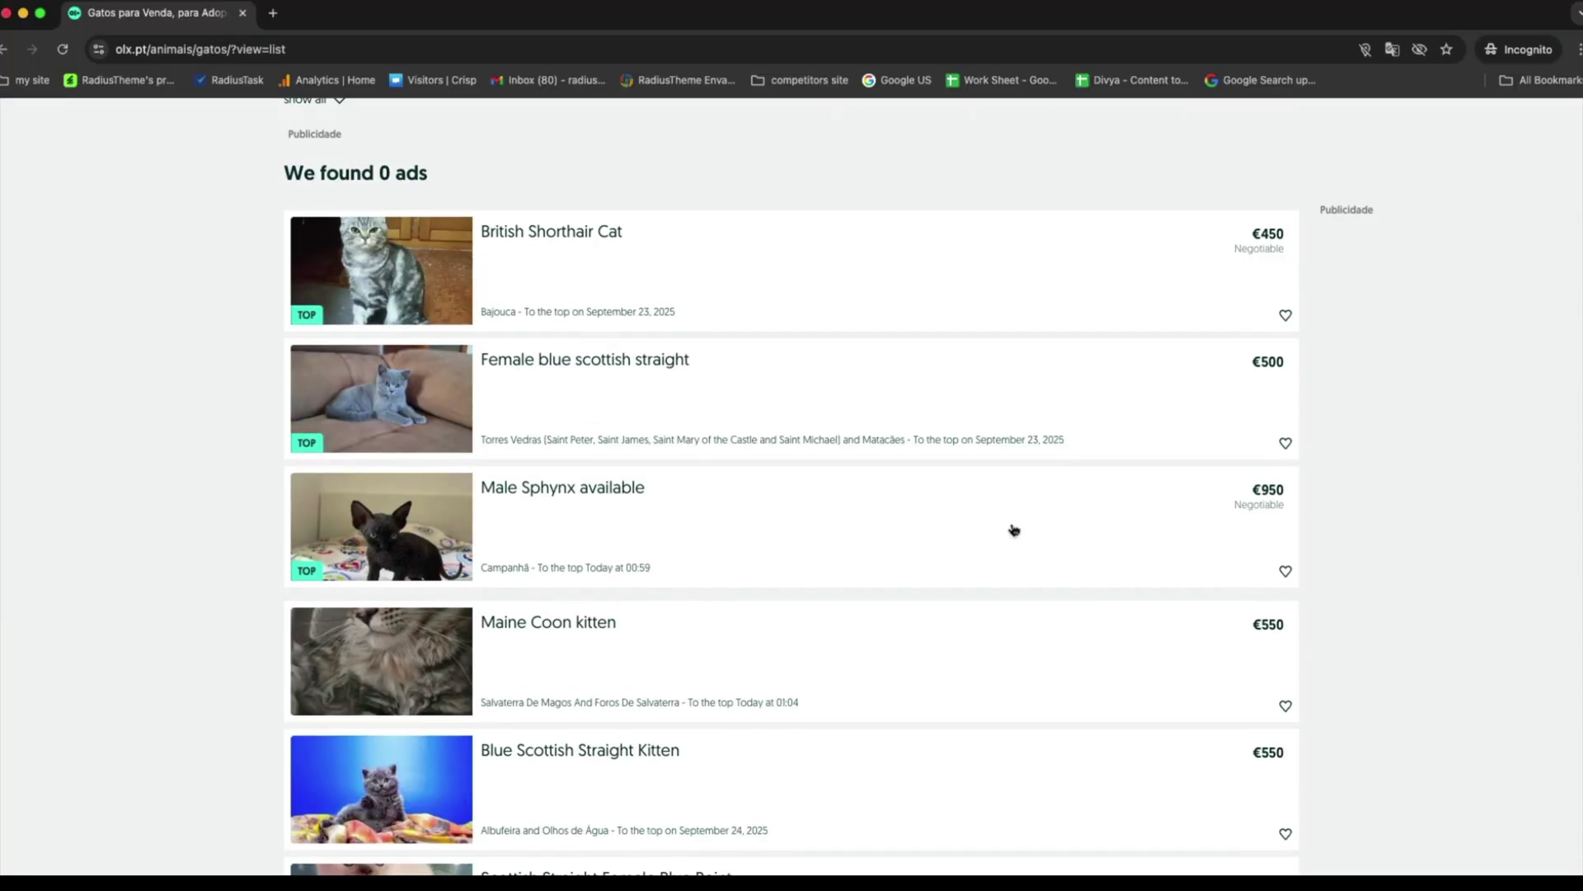
Browse the British Shorthair Cat ad, then return to the OLX home page.
{"action": "left_click", "coordinate": [545, 245]}
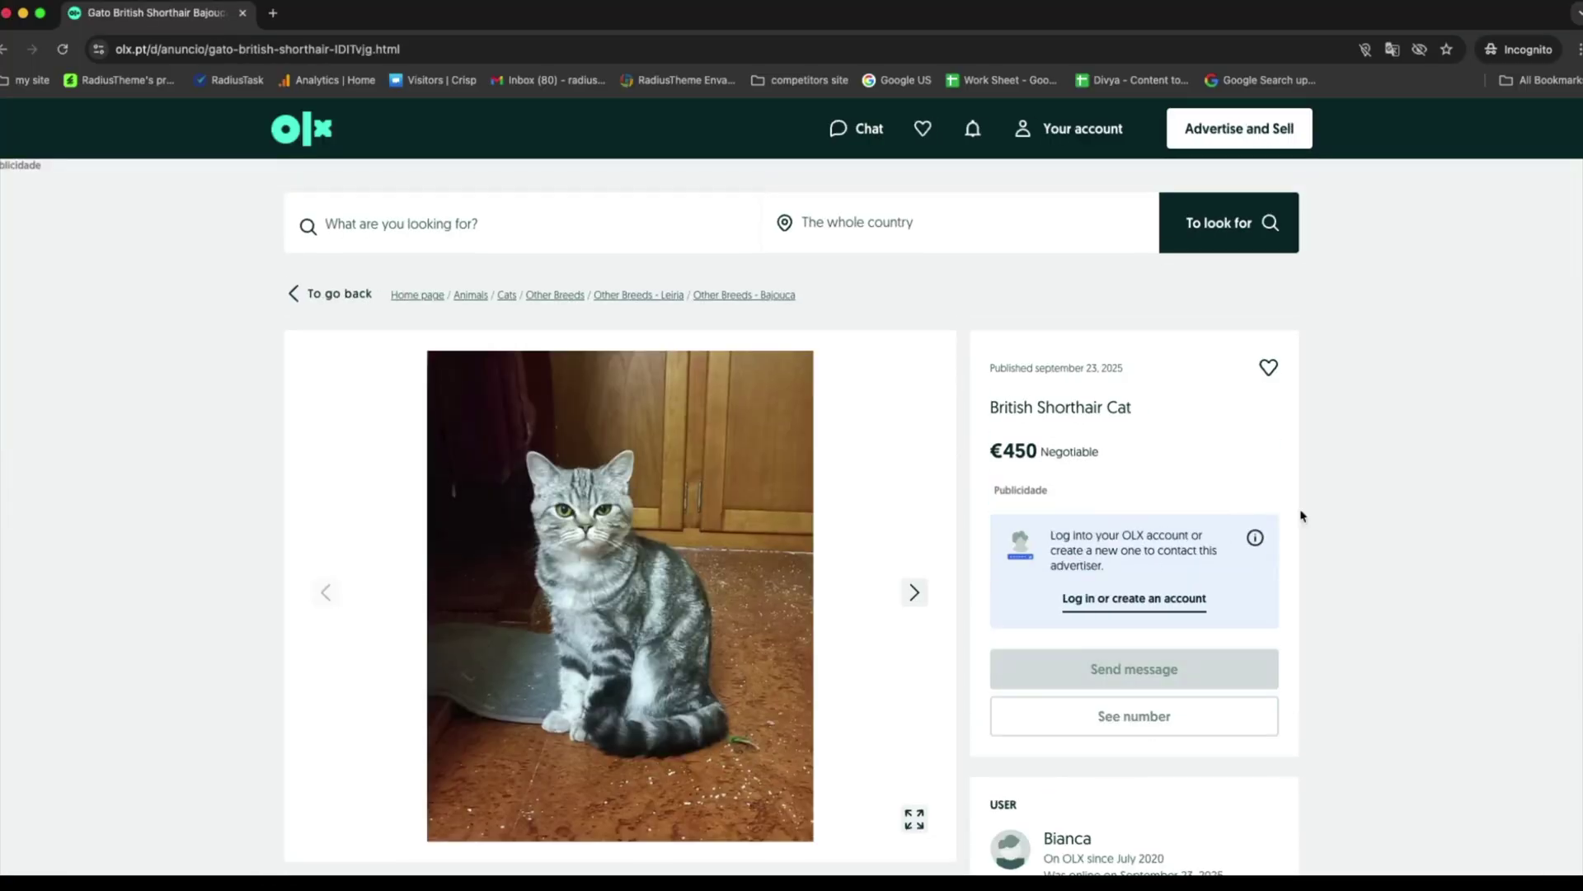
{"action": "scroll", "coordinate": [1300, 516], "scroll_direction": "down", "scroll_amount": 8}
{"action": "scroll", "coordinate": [1364, 532], "scroll_direction": "down", "scroll_amount": 7}
{"action": "scroll", "coordinate": [1365, 532], "scroll_direction": "up", "scroll_amount": 5}
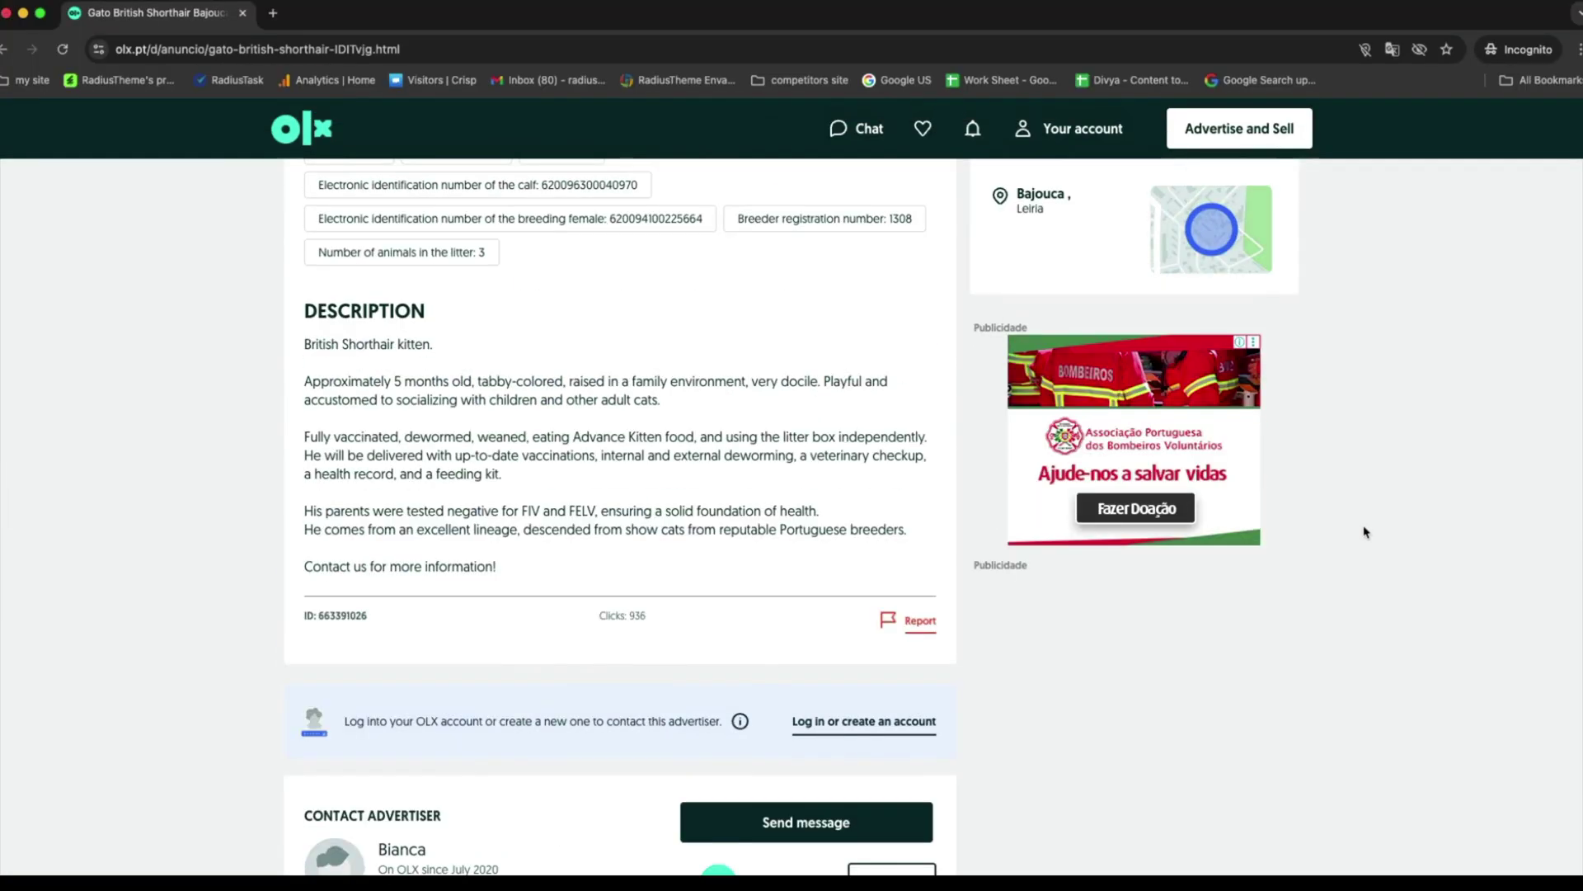
{"action": "scroll", "coordinate": [1170, 547], "scroll_direction": "down", "scroll_amount": 4}
{"action": "scroll", "coordinate": [1163, 512], "scroll_direction": "up", "scroll_amount": 15}
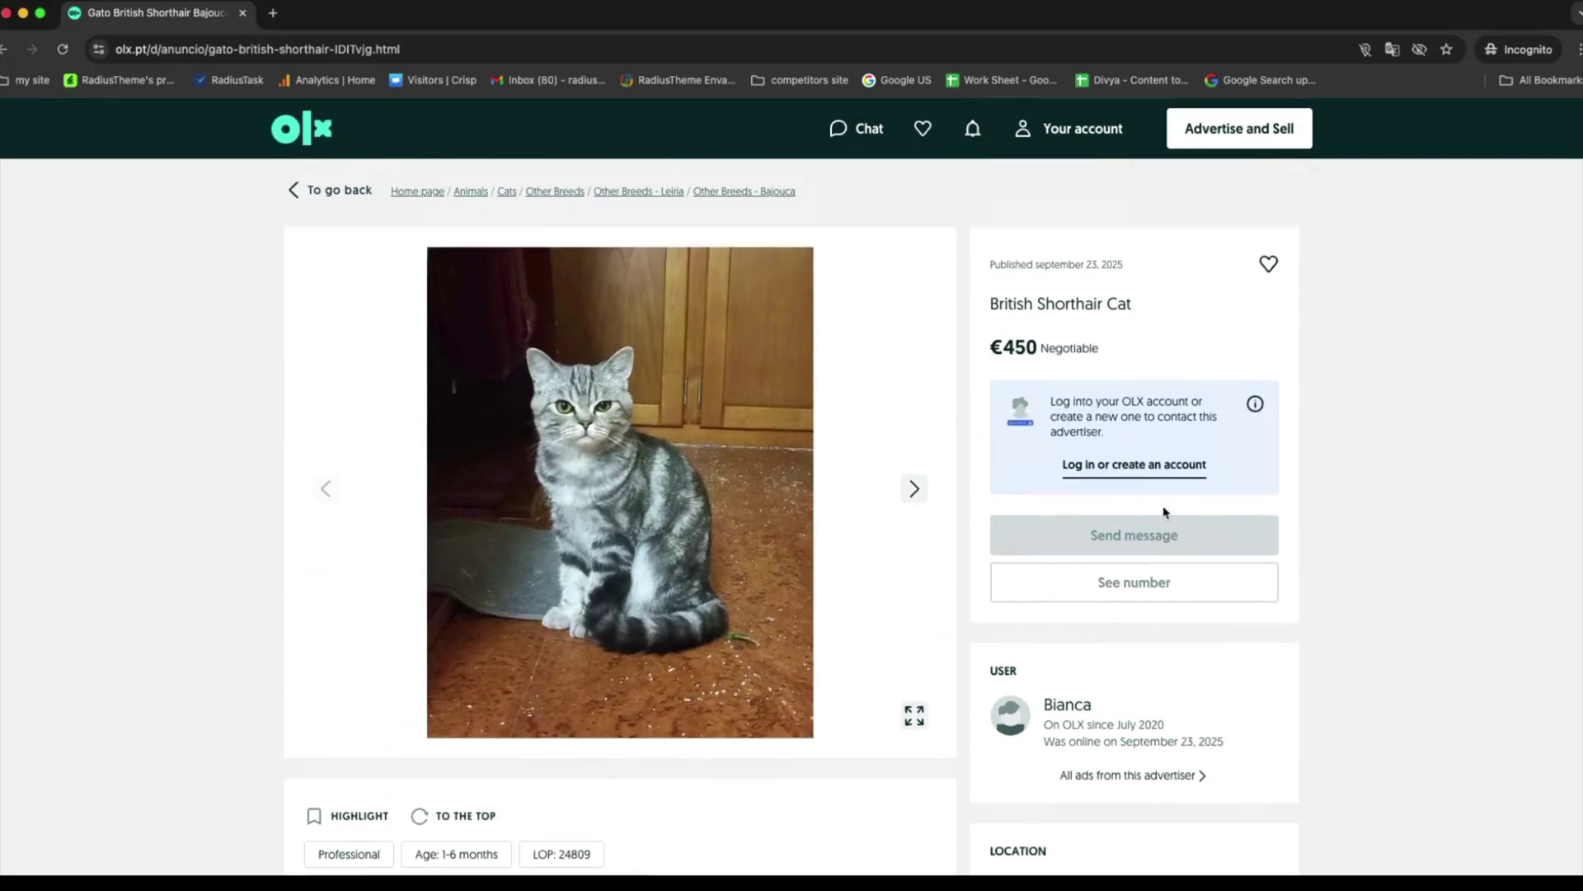
{"action": "left_click", "coordinate": [302, 132]}
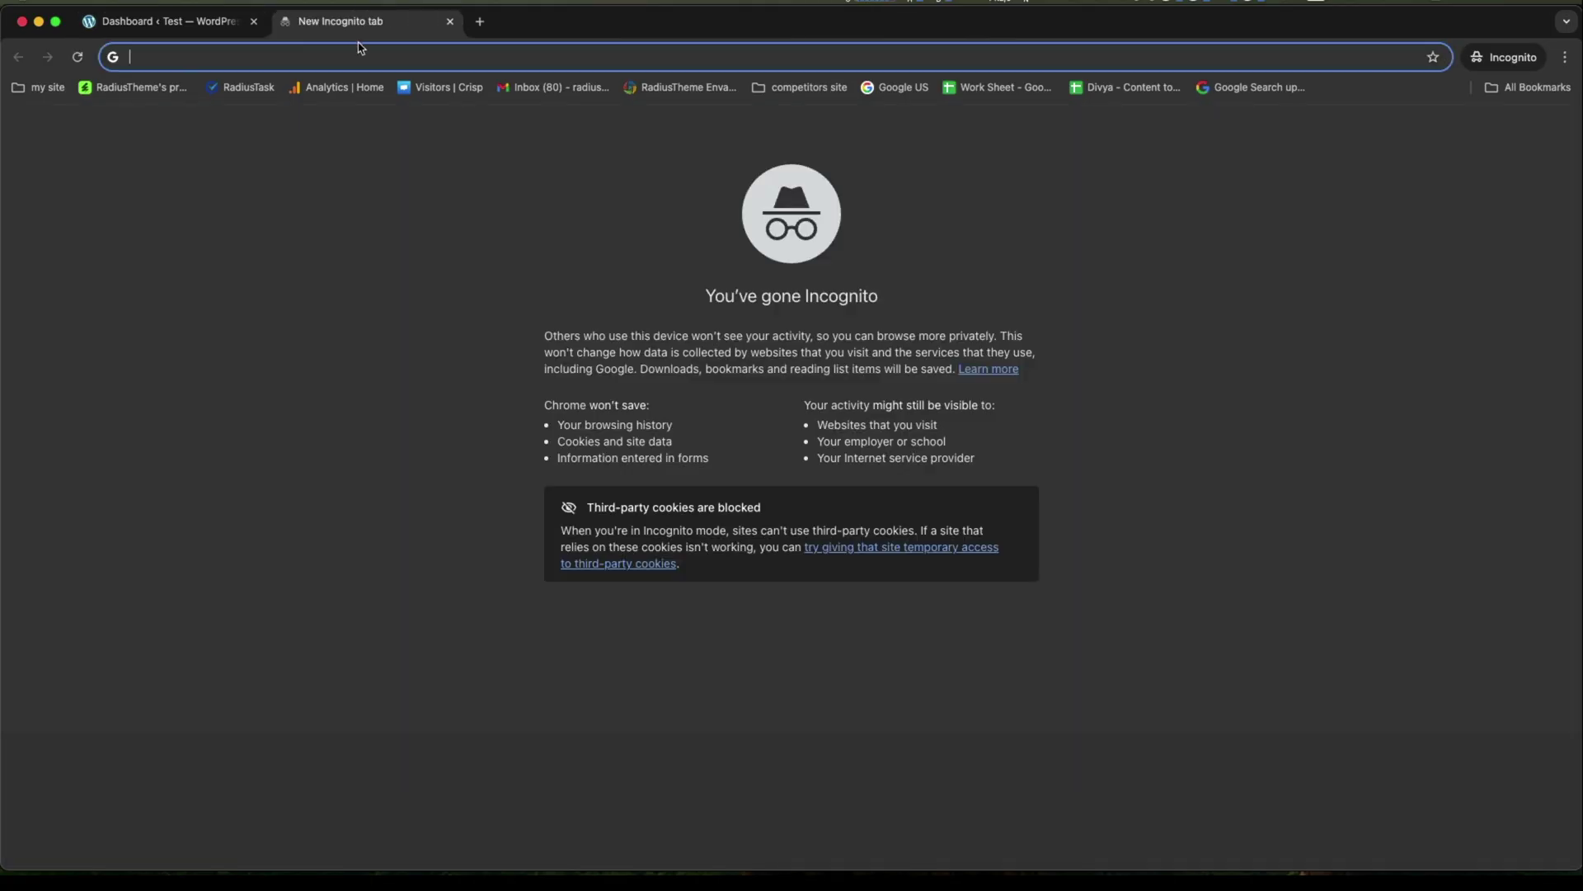
Search Google for 'free classified wordpress theme'.
{"action": "left_click", "coordinate": [453, 55]}
{"action": "type", "text": "free cl"}
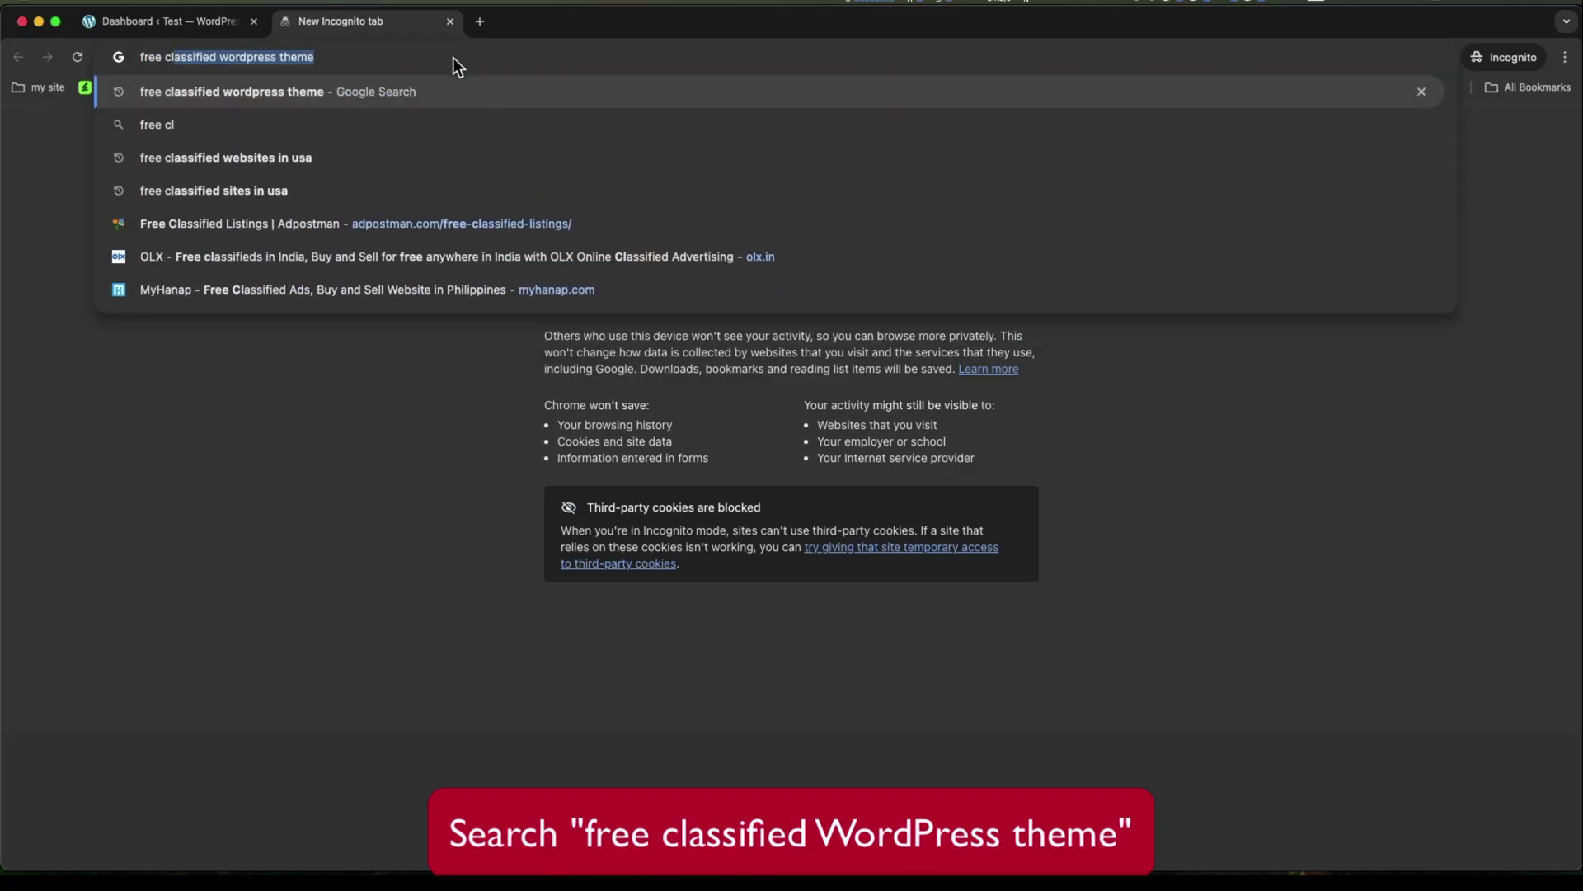
{"action": "type", "text": "assified"}
{"action": "key", "text": "Return"}
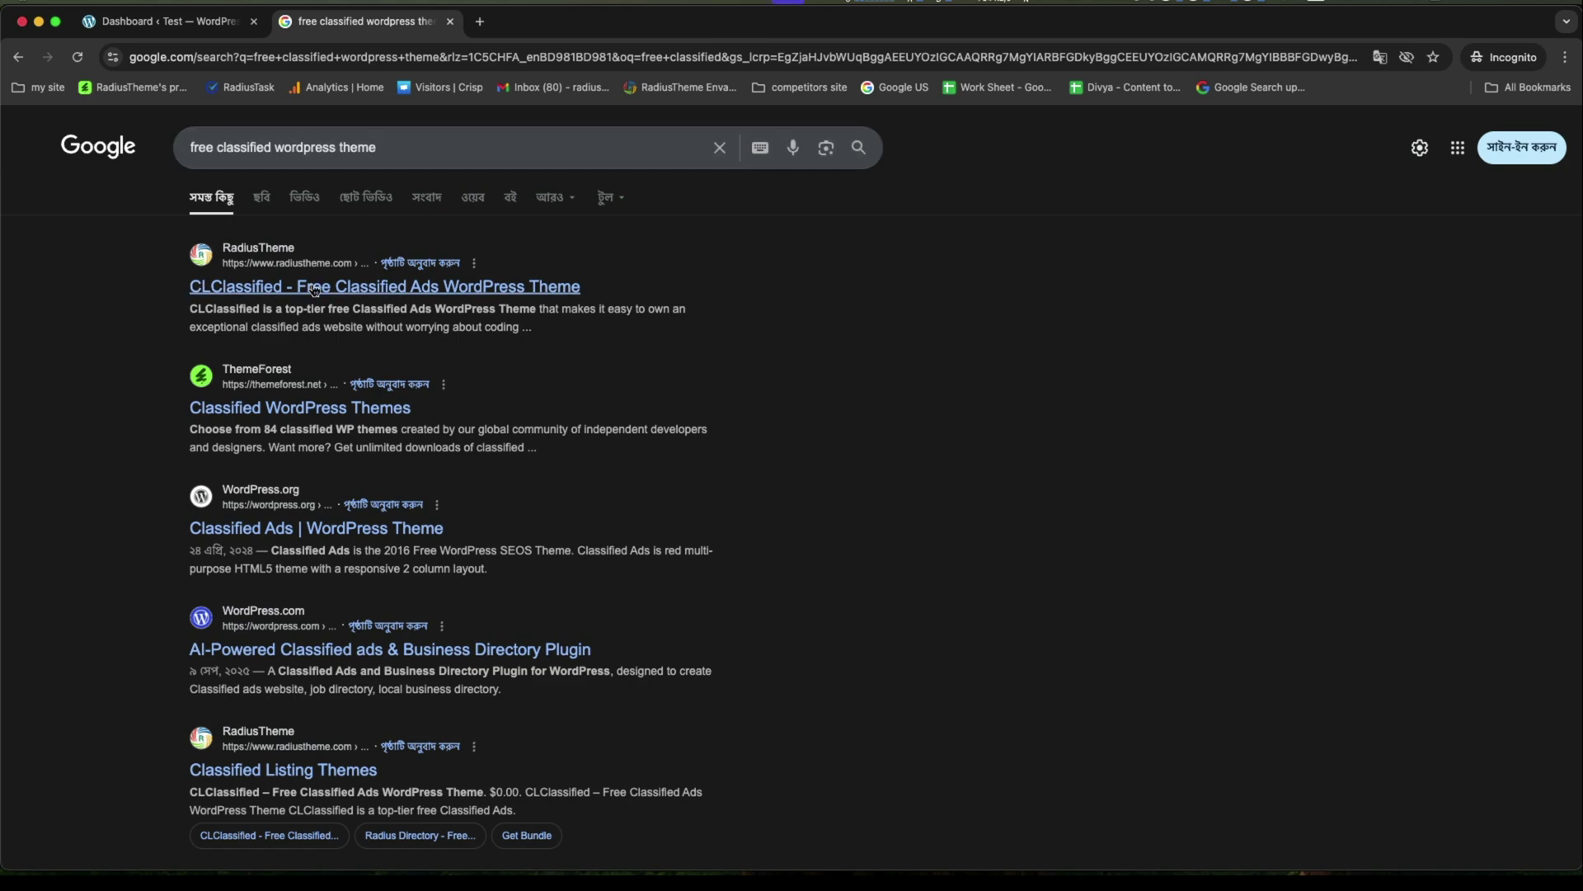
Open the CLClassified theme page and highlight the theme name in its heading.
{"action": "left_click", "coordinate": [354, 287]}
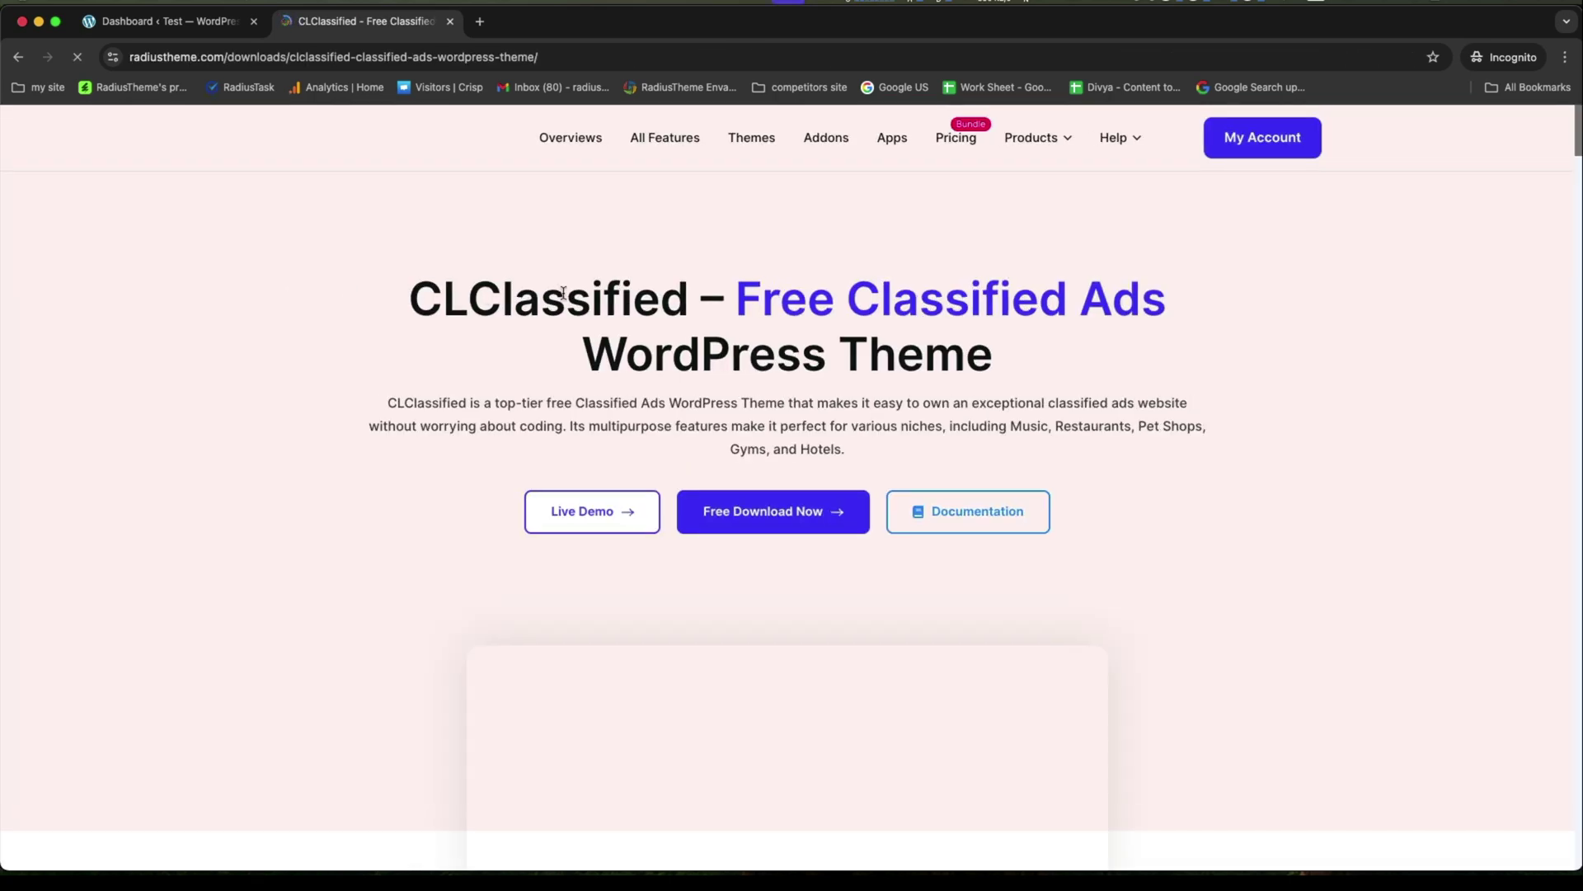
{"action": "left_click_drag", "start_coordinate": [408, 297], "coordinate": [1073, 397]}
{"action": "left_click", "coordinate": [1168, 445]}
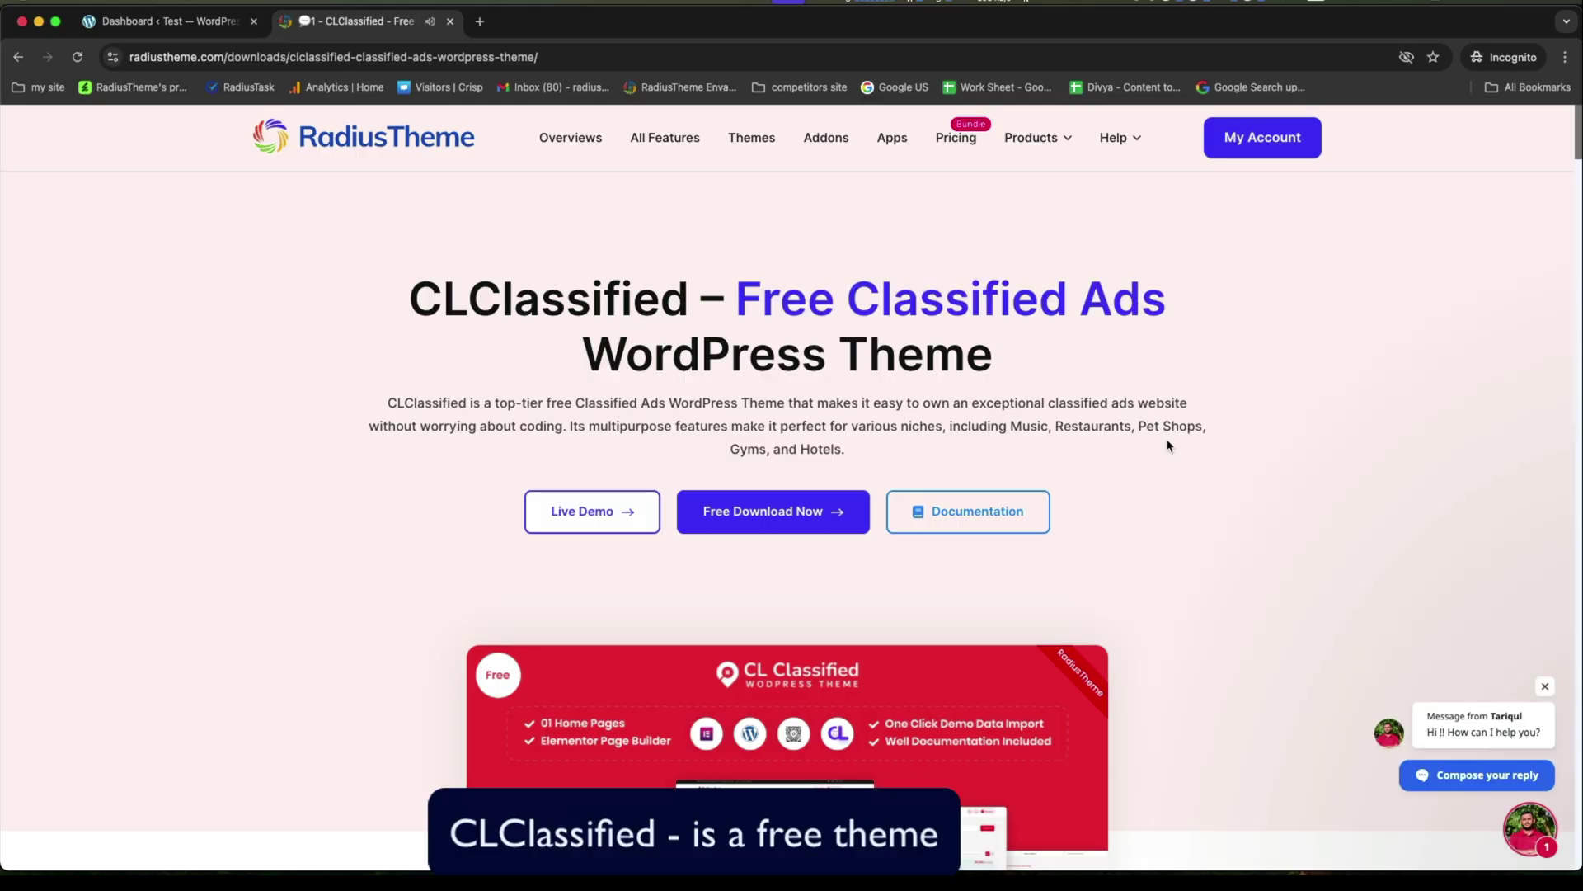
Find the pricing card and highlight the $0.00 LifeTime price, then scroll back up.
{"action": "scroll", "coordinate": [1168, 445], "scroll_direction": "down", "scroll_amount": 15}
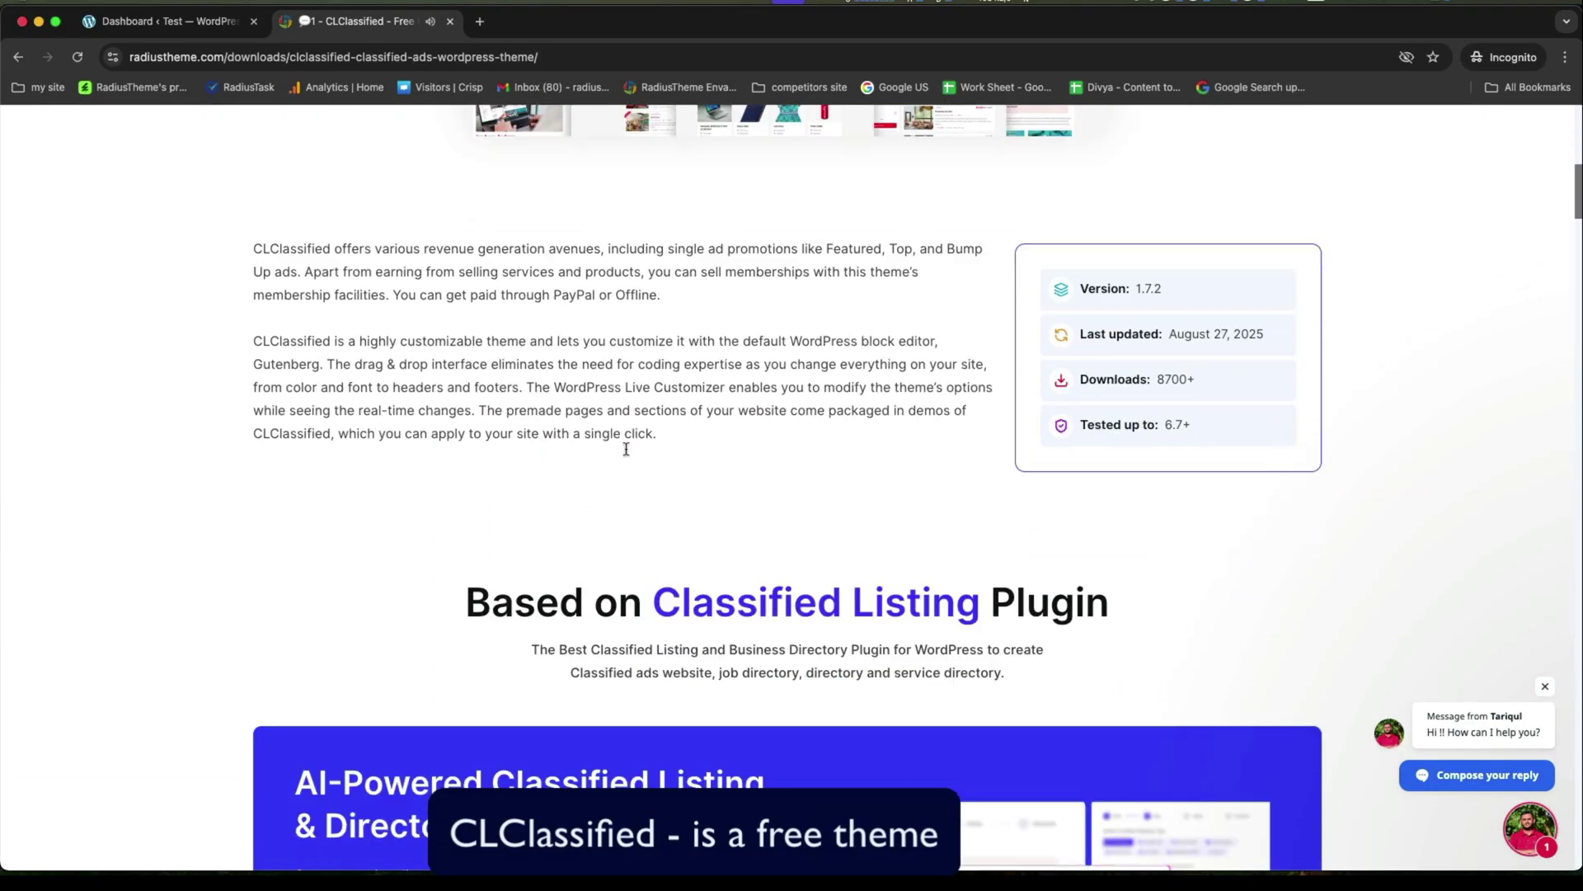
{"action": "scroll", "coordinate": [627, 448], "scroll_direction": "down", "scroll_amount": 20}
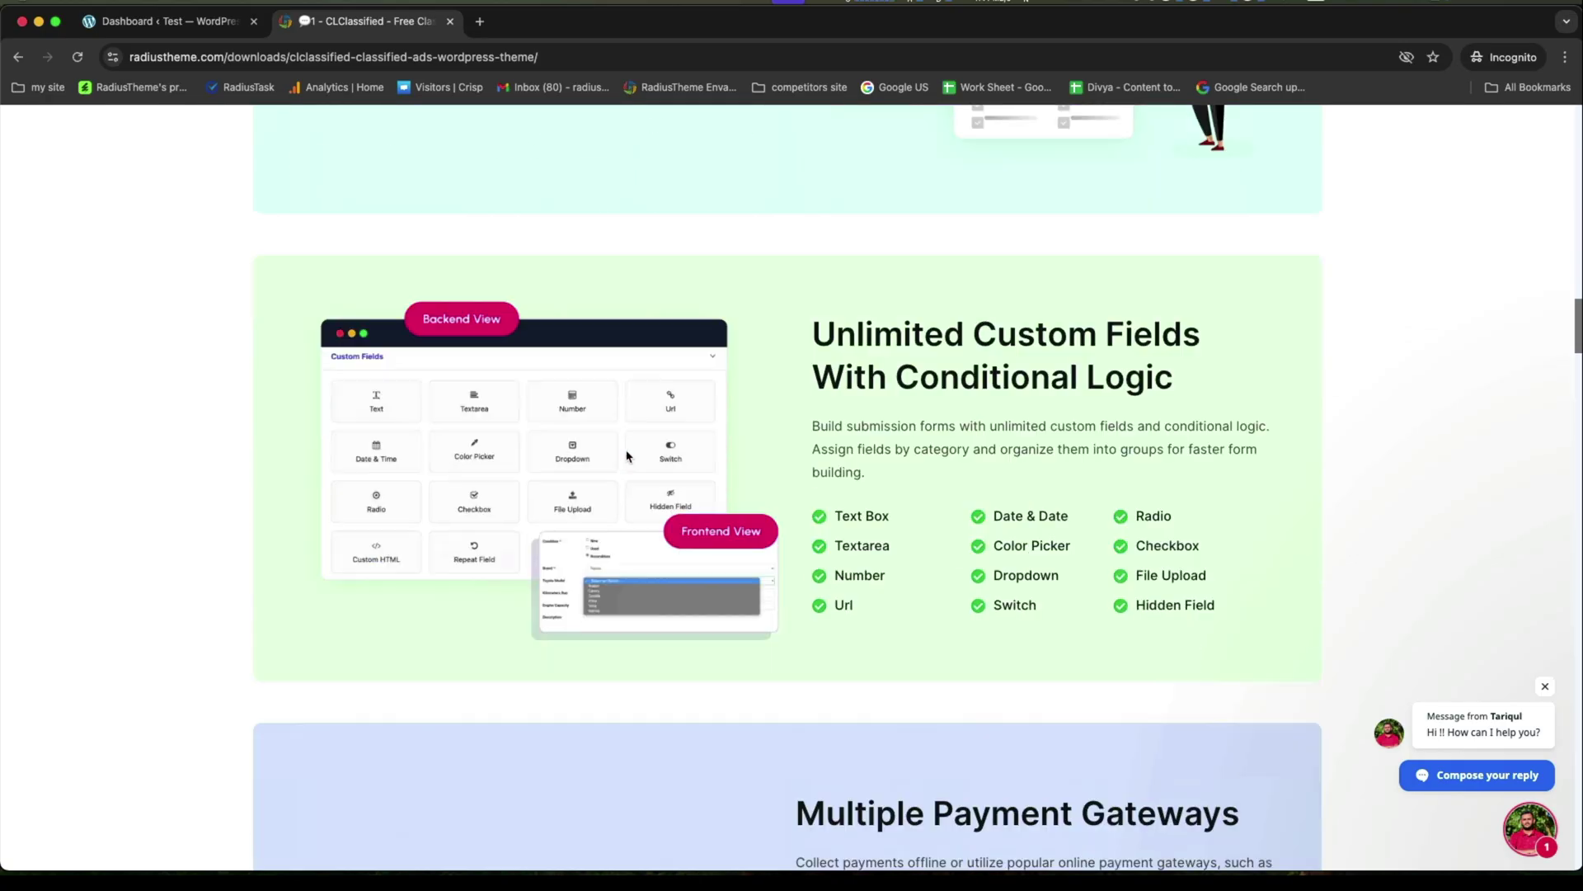
{"action": "scroll", "coordinate": [627, 456], "scroll_direction": "down", "scroll_amount": 20}
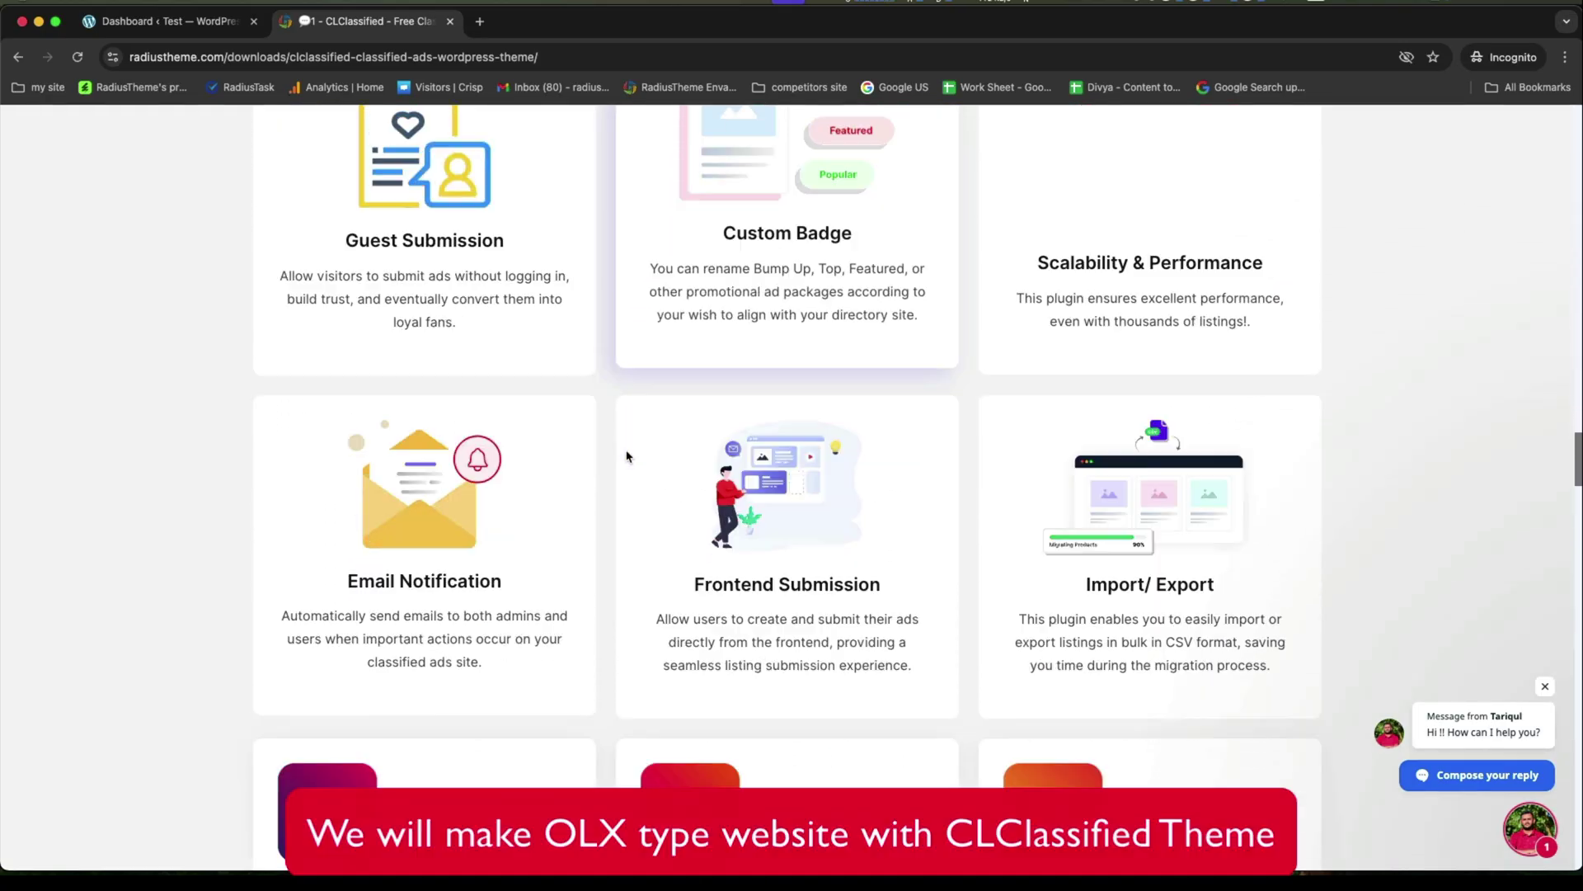
{"action": "scroll", "coordinate": [627, 456], "scroll_direction": "down", "scroll_amount": 20}
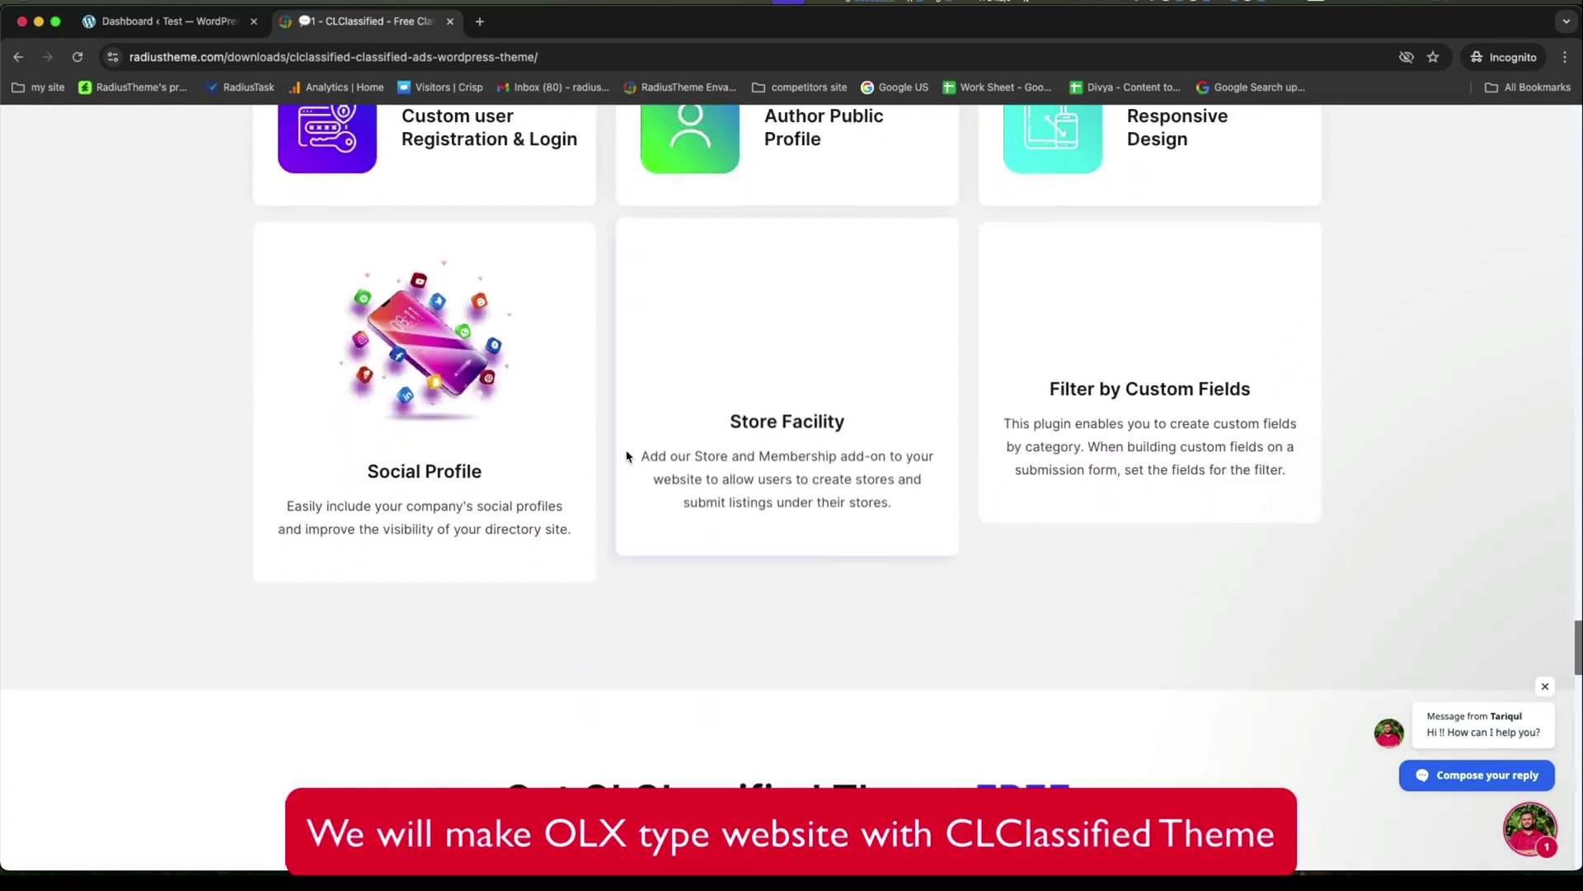
{"action": "scroll", "coordinate": [626, 456], "scroll_direction": "down", "scroll_amount": 6}
{"action": "scroll", "coordinate": [626, 456], "scroll_direction": "up", "scroll_amount": 6}
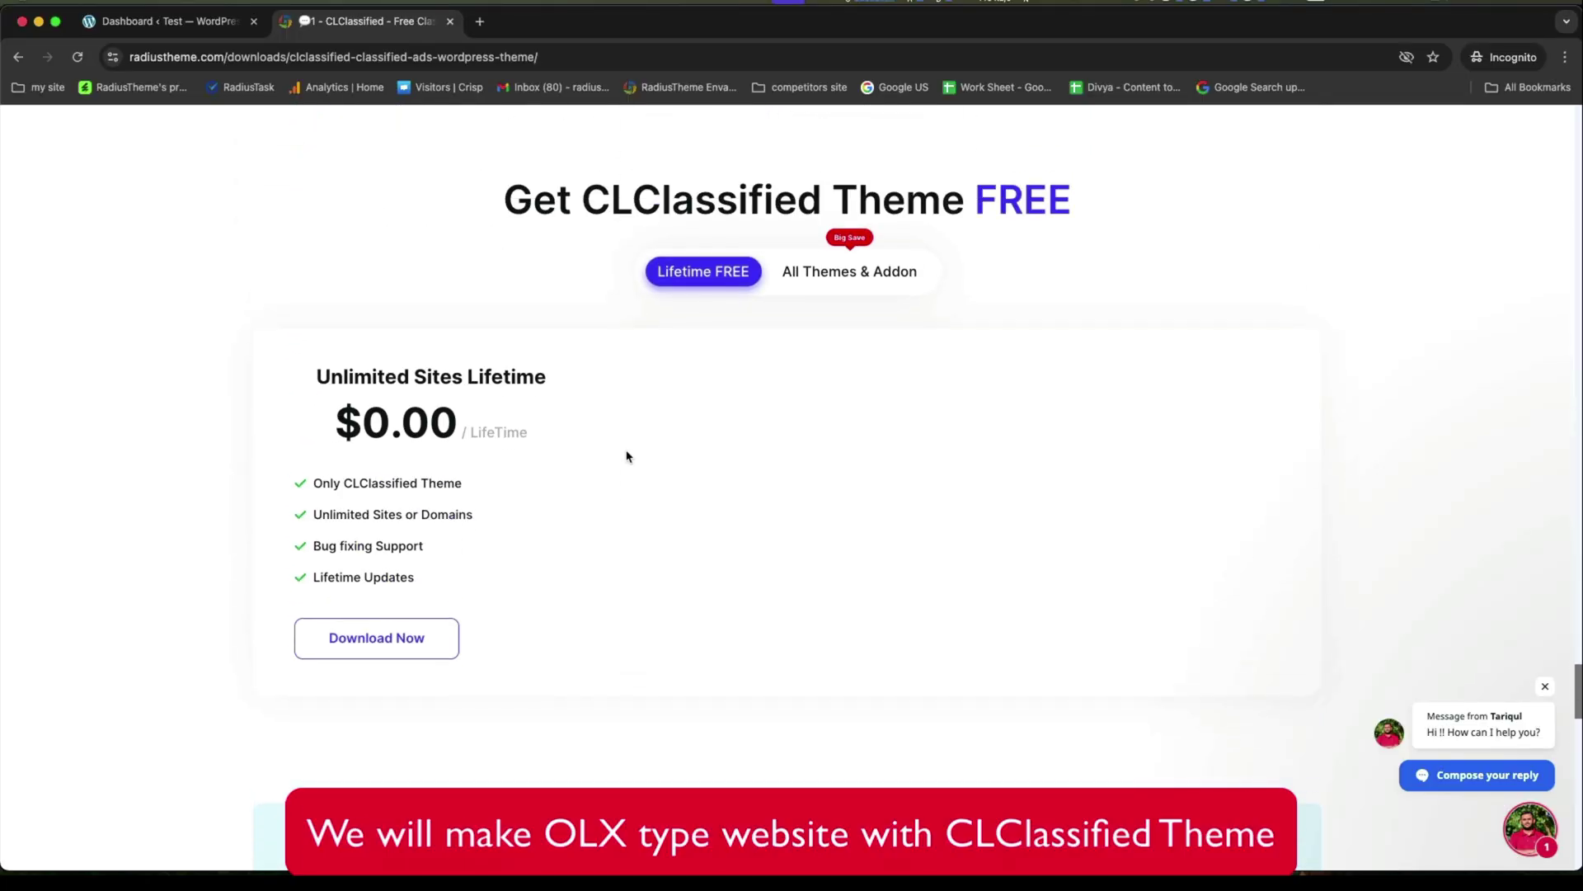
{"action": "left_click_drag", "start_coordinate": [343, 419], "coordinate": [448, 422]}
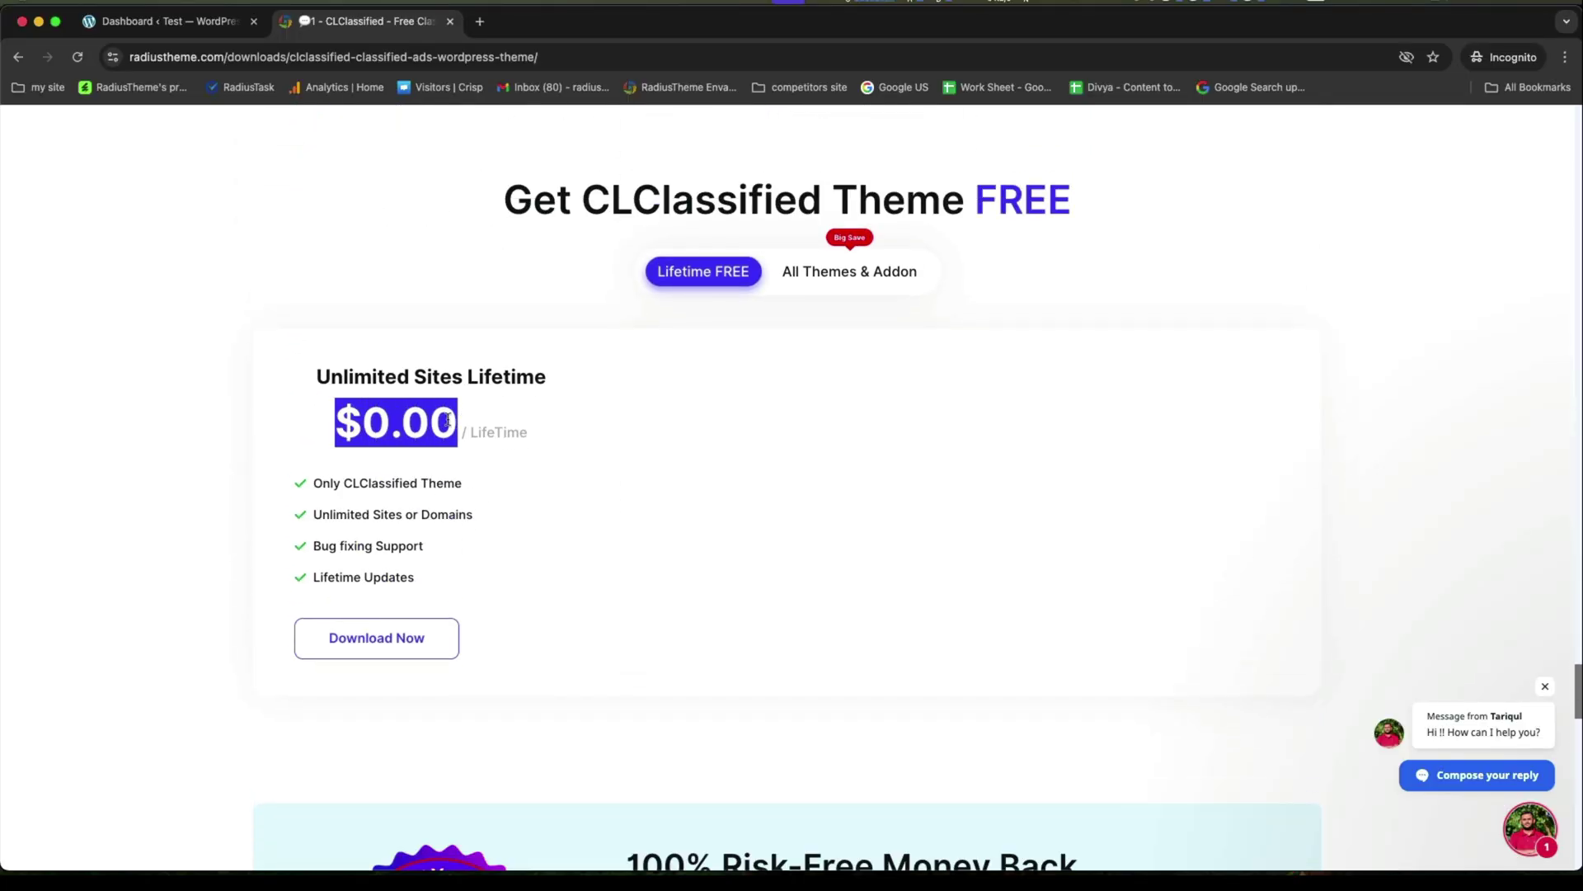
{"action": "double_click", "coordinate": [493, 432]}
{"action": "left_click", "coordinate": [629, 493]}
{"action": "scroll", "coordinate": [630, 493], "scroll_direction": "up", "scroll_amount": 15}
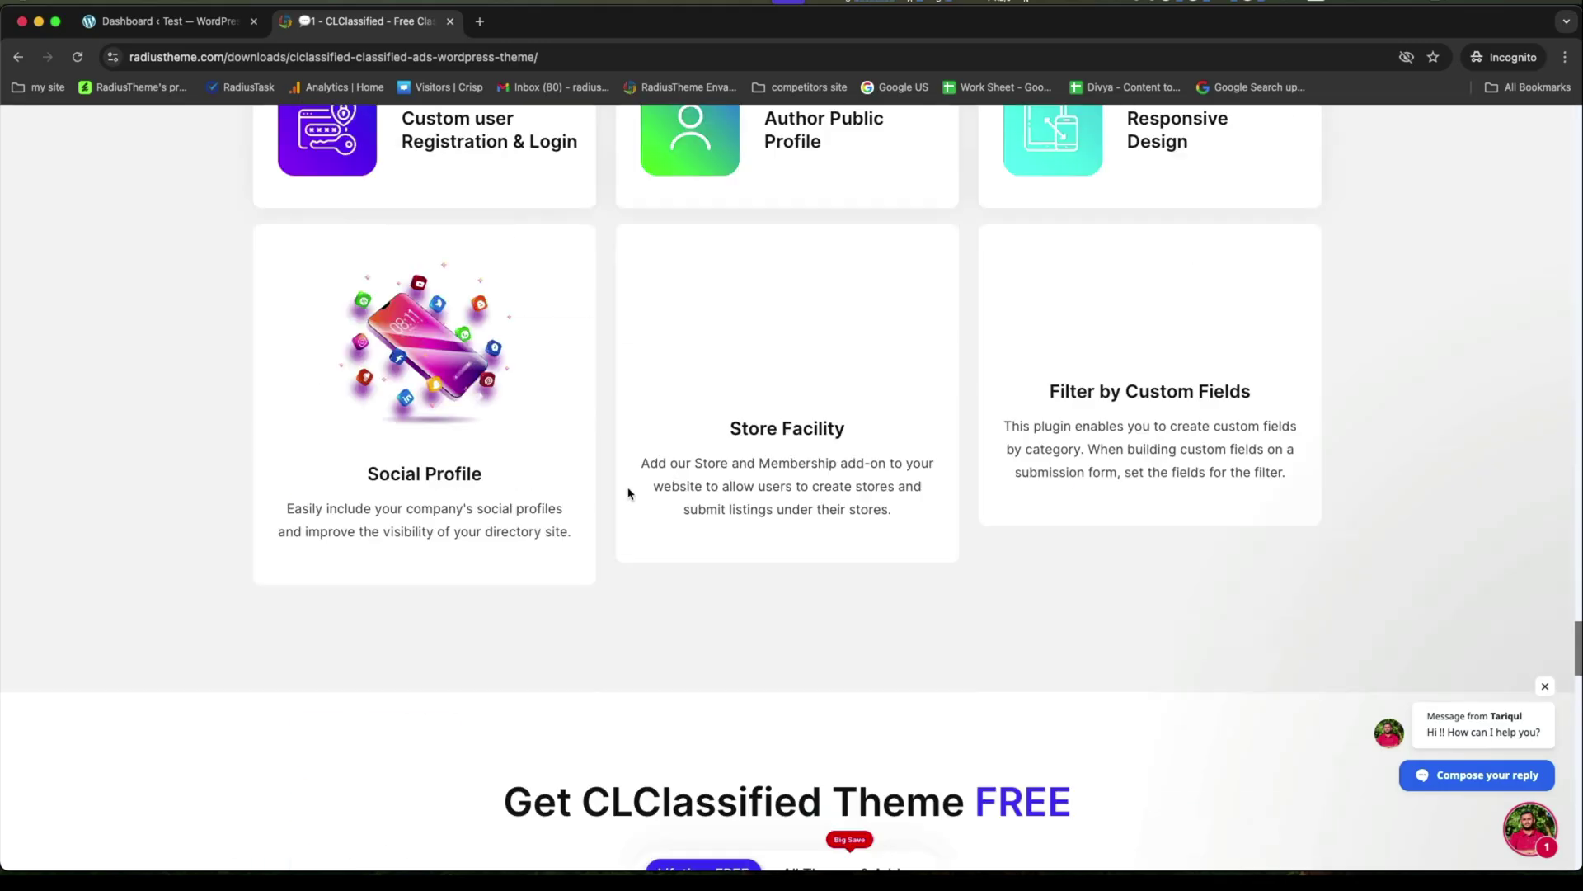
{"action": "scroll", "coordinate": [629, 493], "scroll_direction": "up", "scroll_amount": 20}
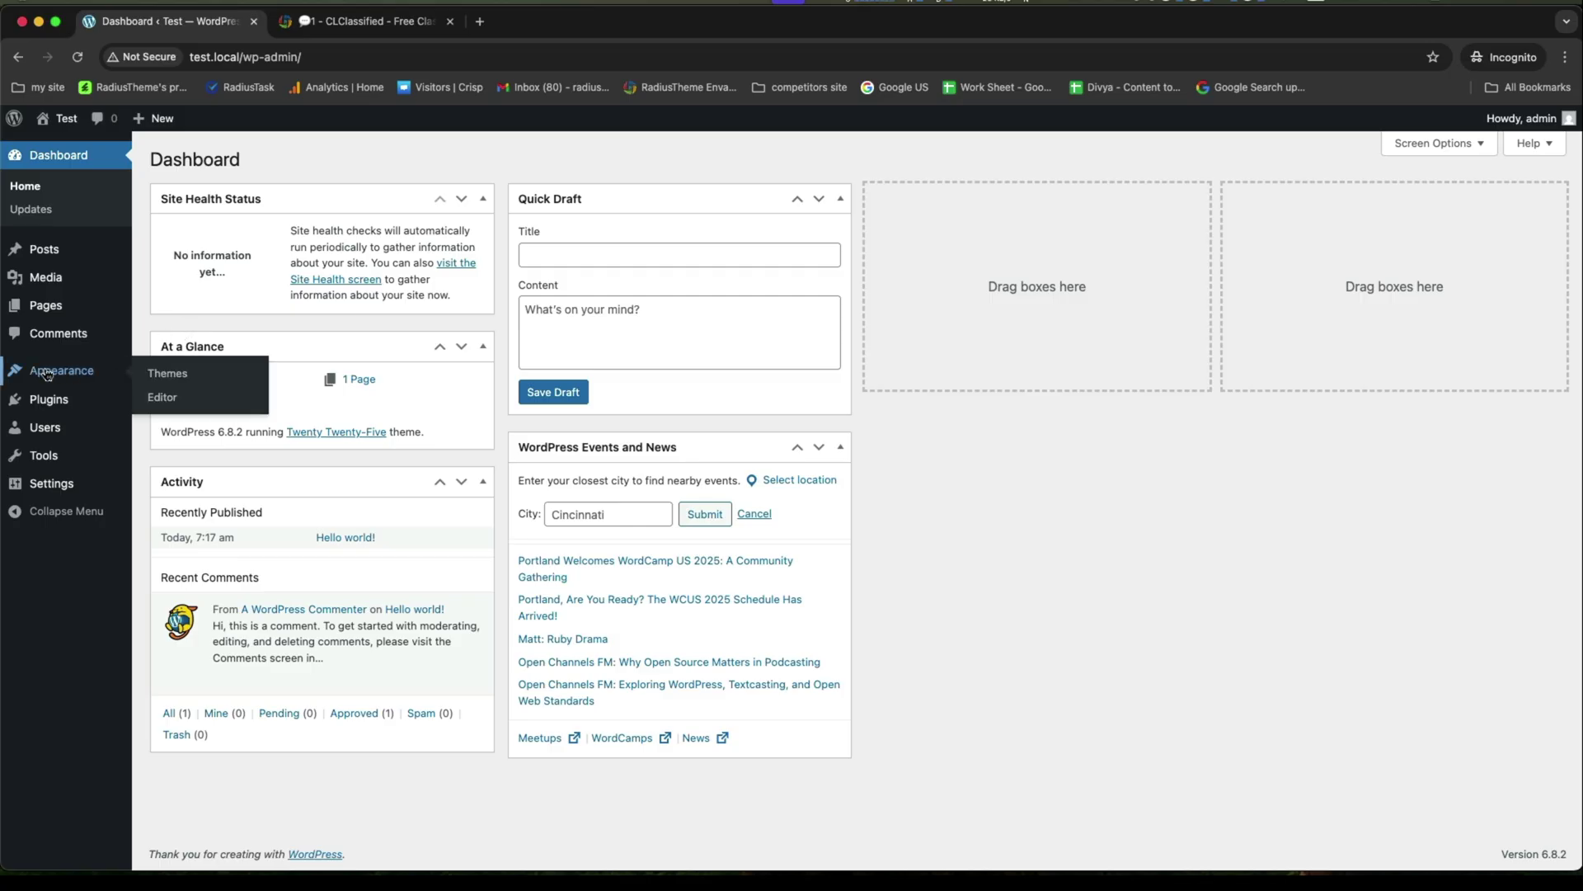
Upload cl-classified-v1.4.0.zip from the Desktop's cl theme folder, install it and activate it.
{"action": "left_click", "coordinate": [156, 373]}
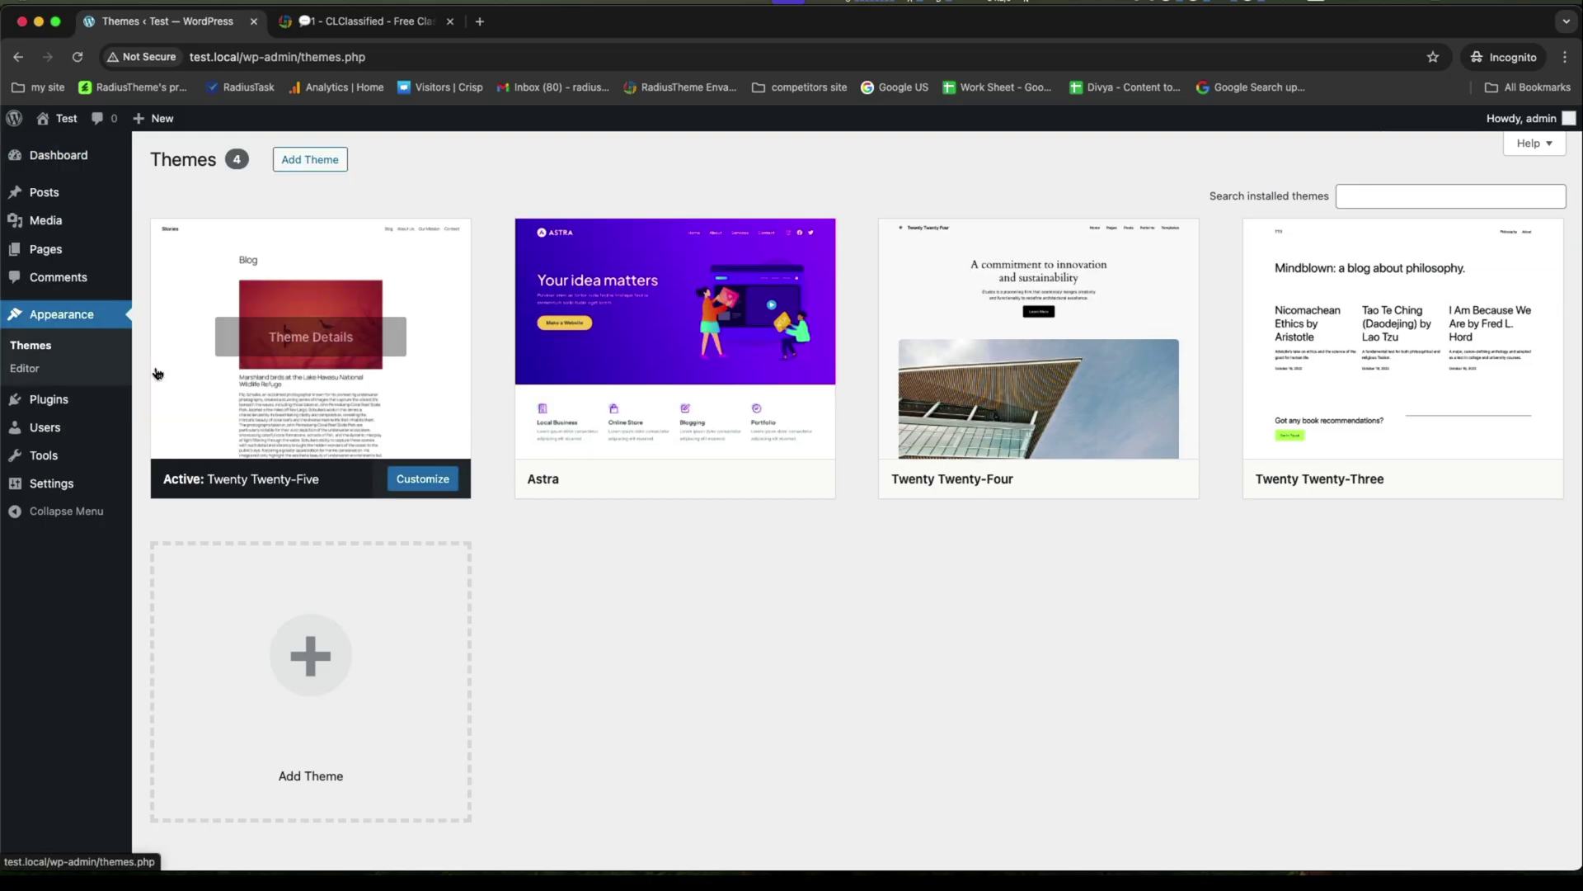
{"action": "left_click", "coordinate": [307, 164]}
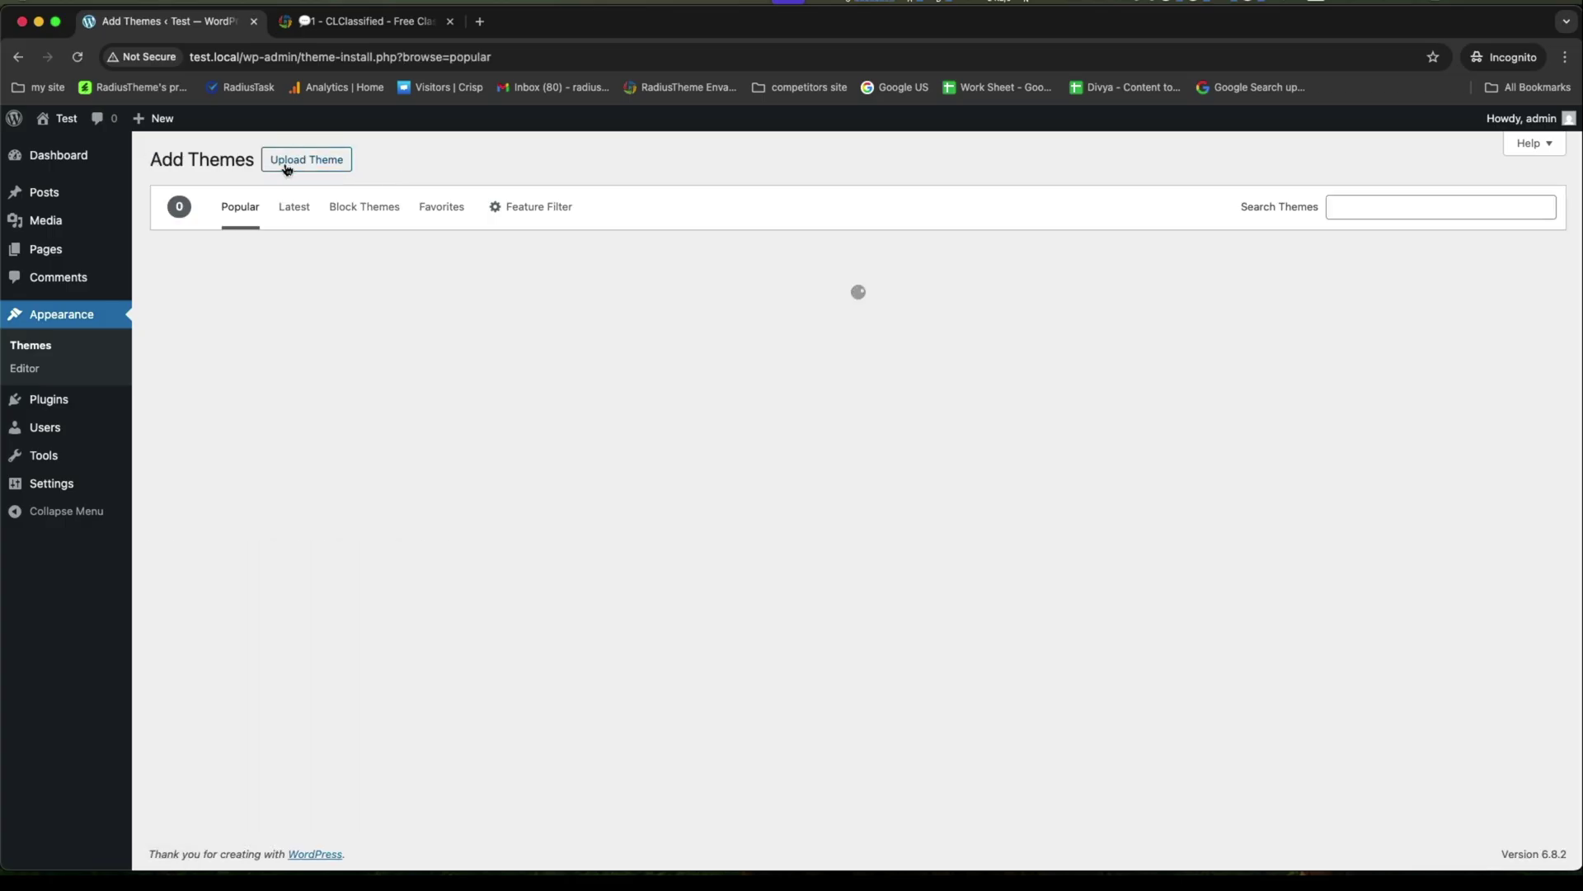
{"action": "left_click", "coordinate": [288, 163]}
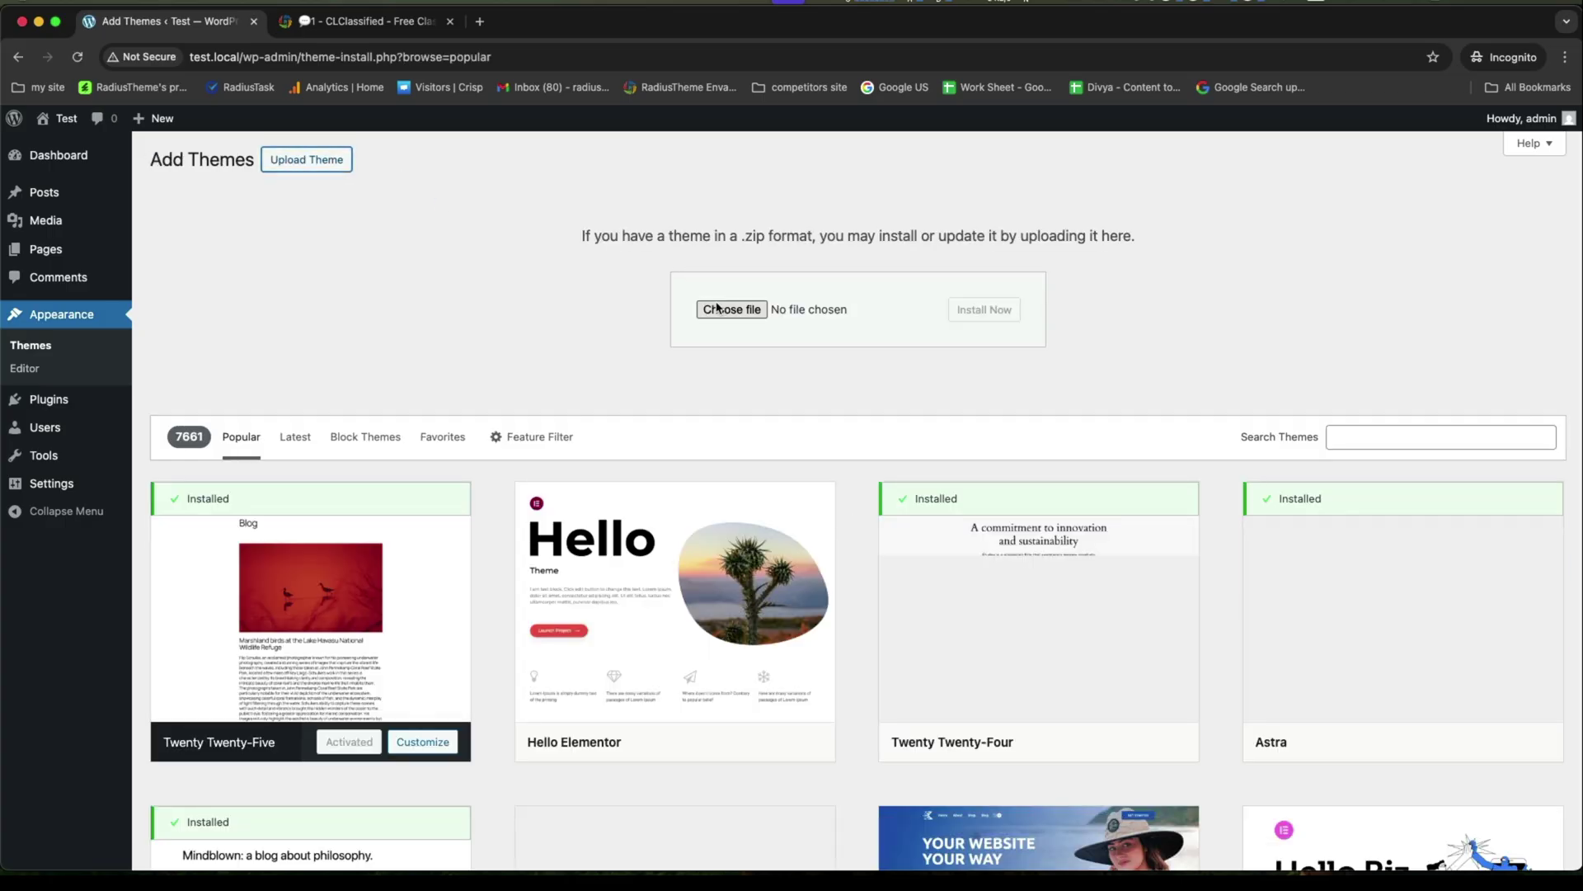
{"action": "left_click", "coordinate": [716, 309]}
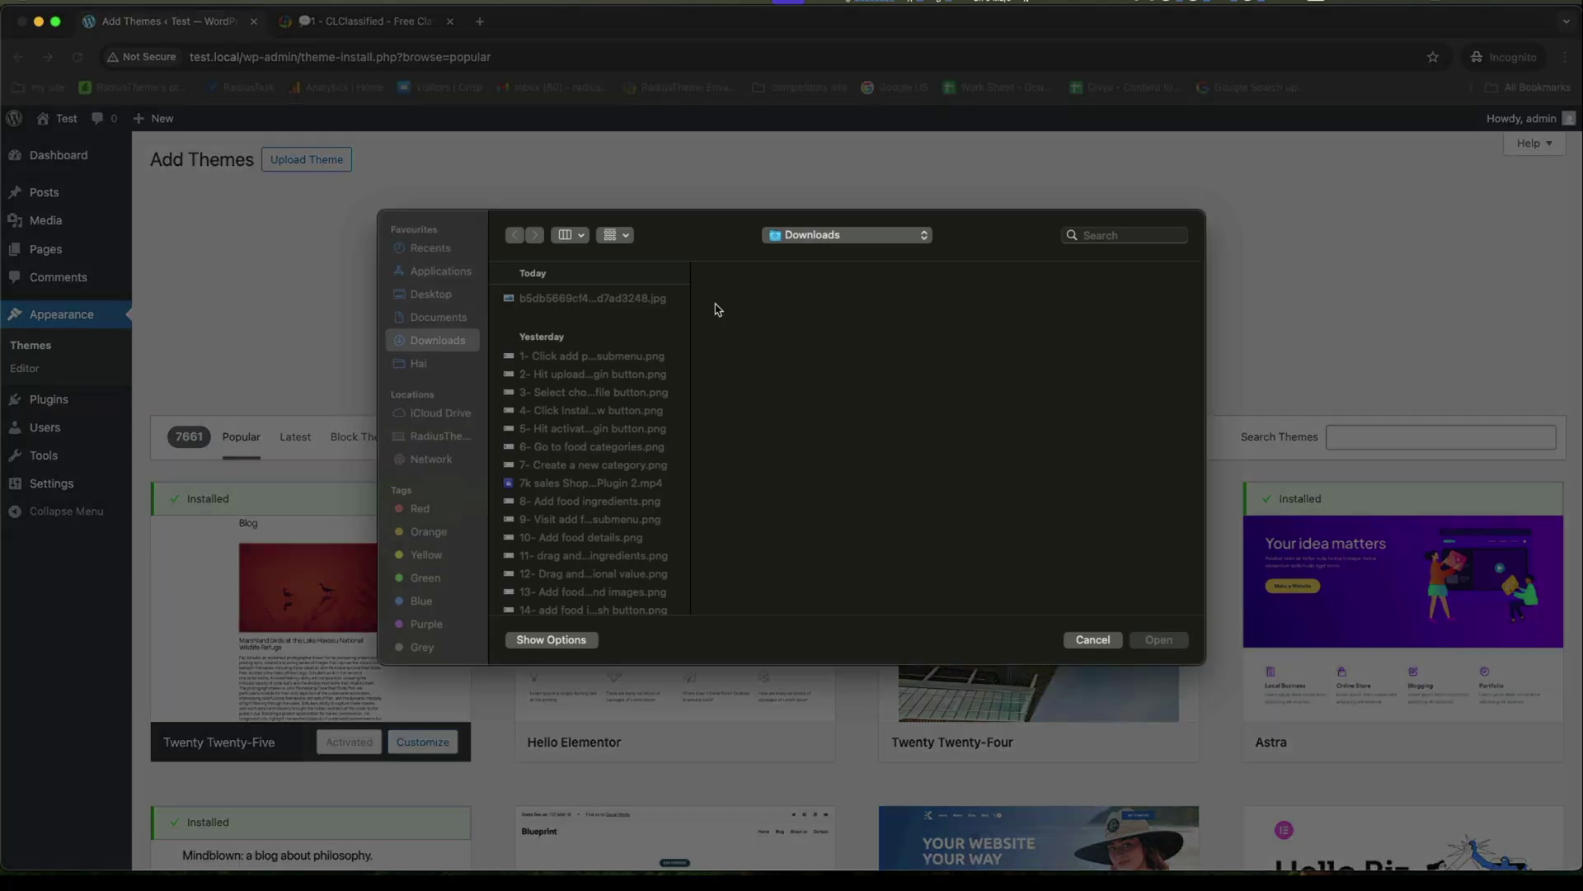
{"action": "left_click", "coordinate": [433, 295]}
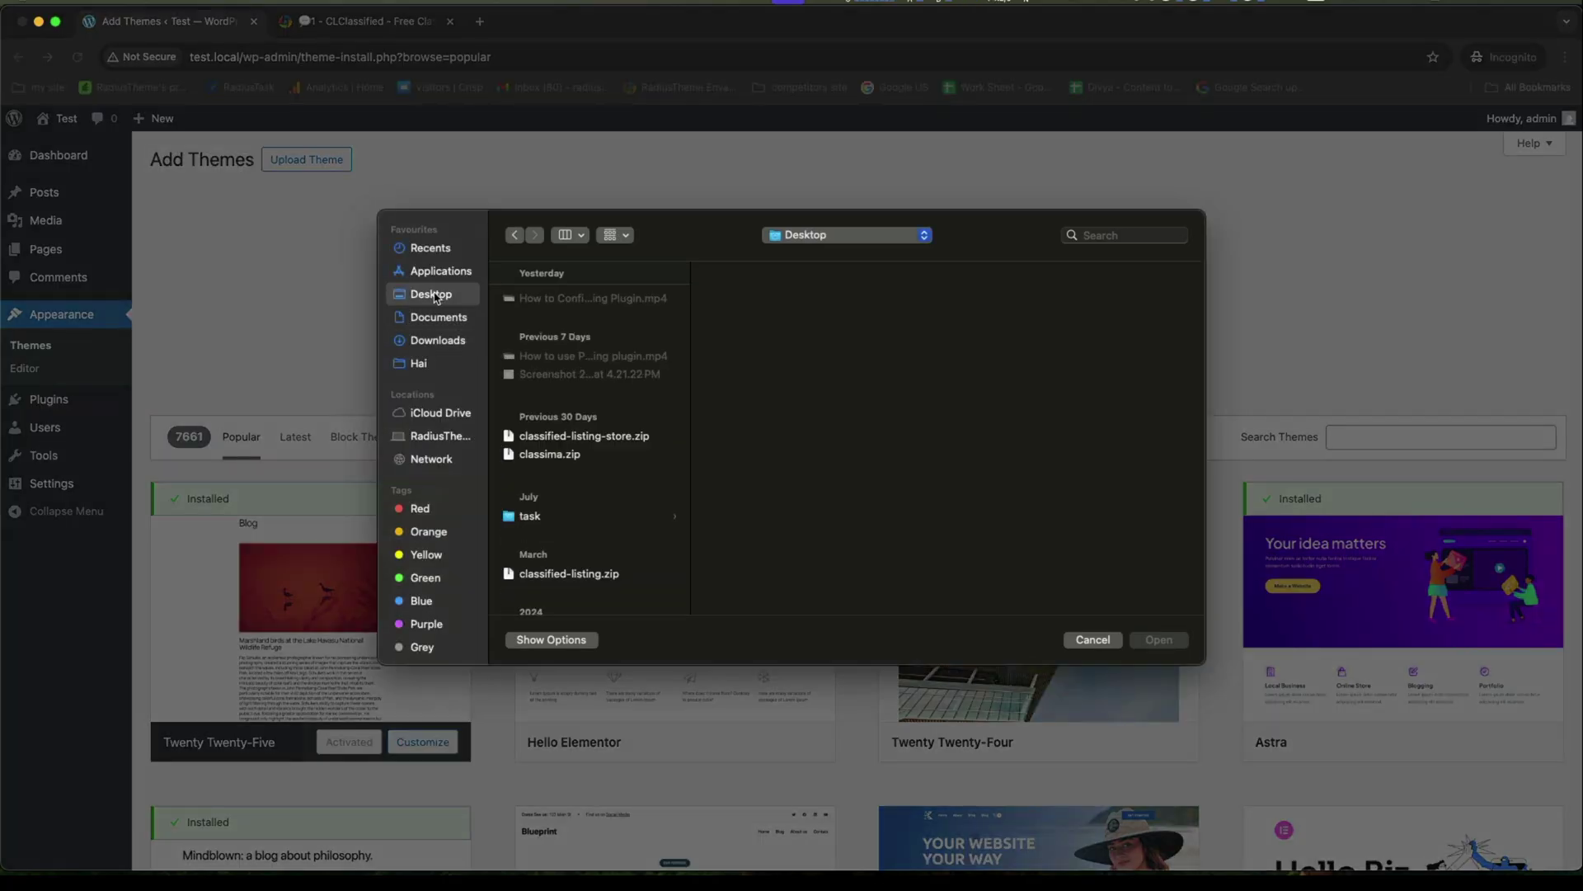
{"action": "scroll", "coordinate": [552, 540], "scroll_direction": "down", "scroll_amount": 5}
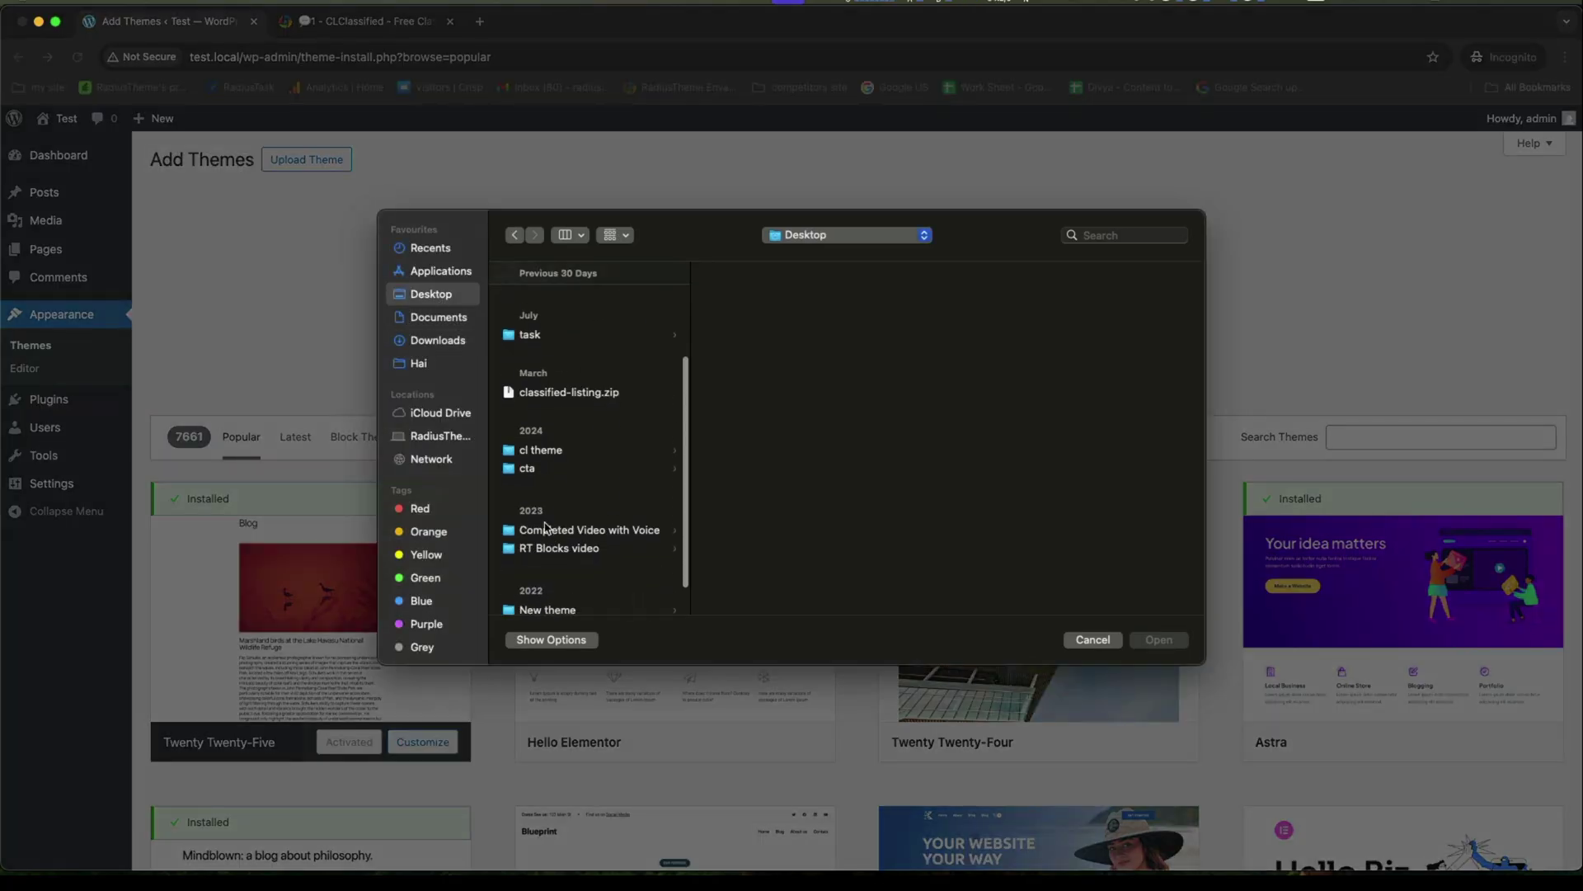
{"action": "left_click", "coordinate": [538, 450]}
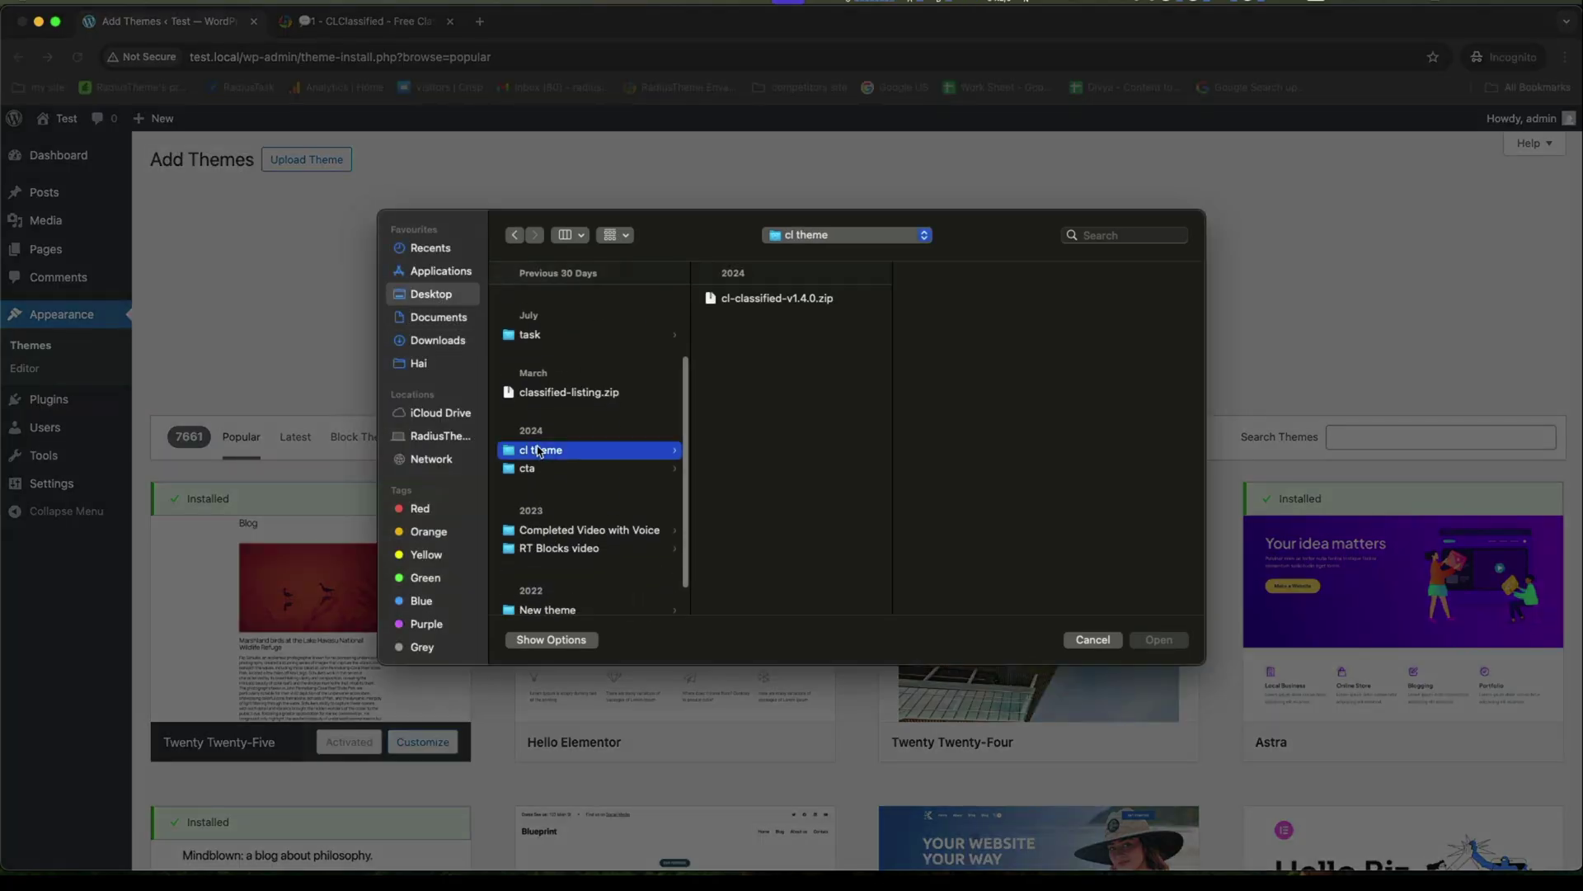
{"action": "left_click", "coordinate": [766, 299]}
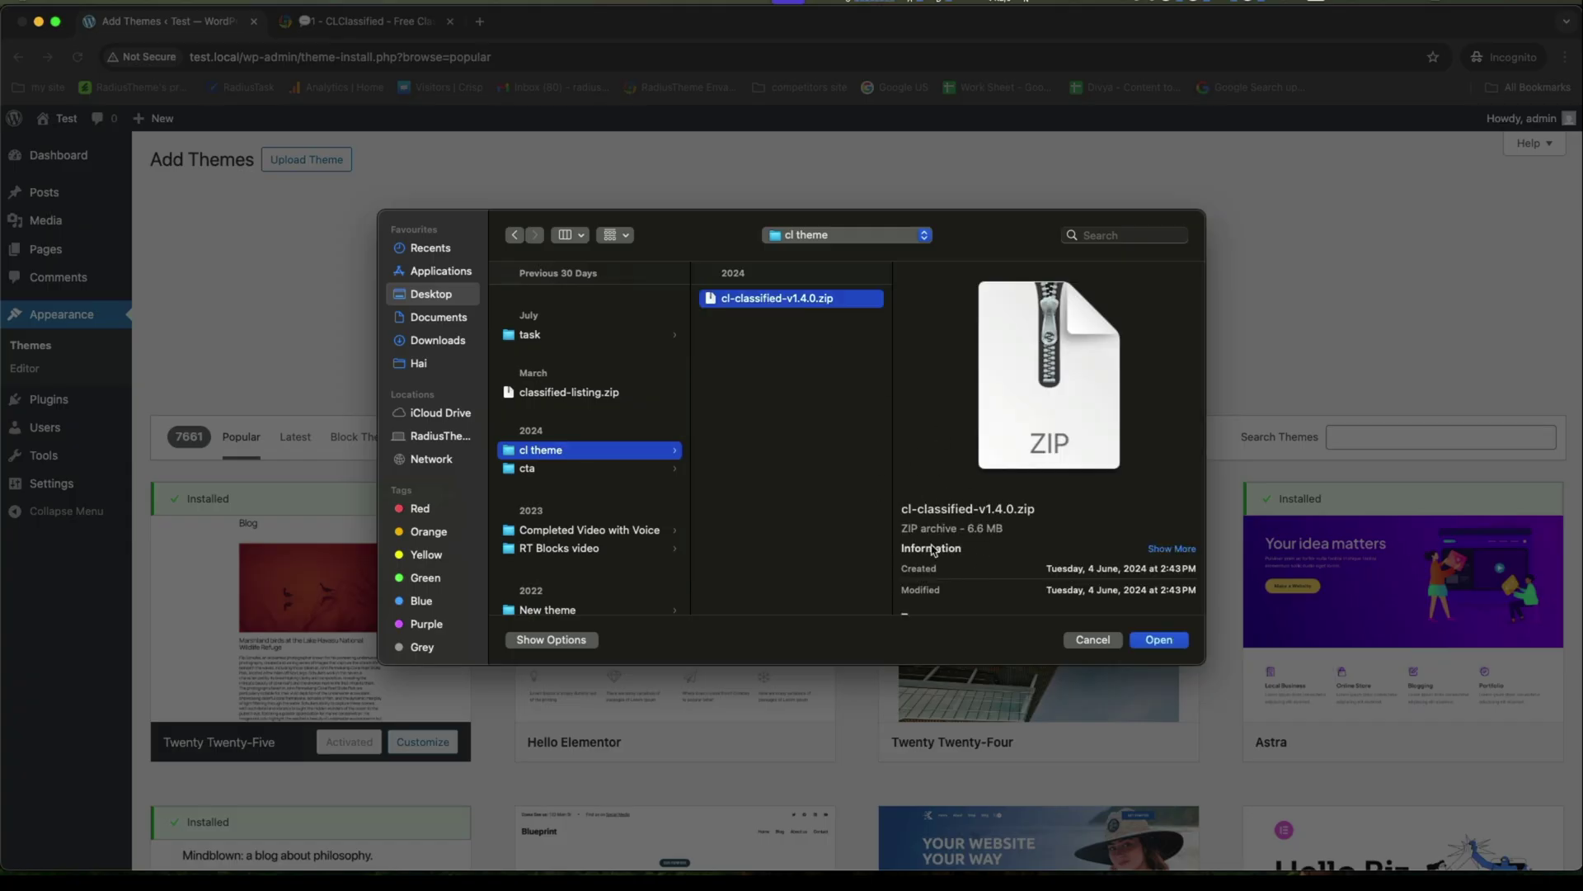
{"action": "left_click", "coordinate": [1158, 641]}
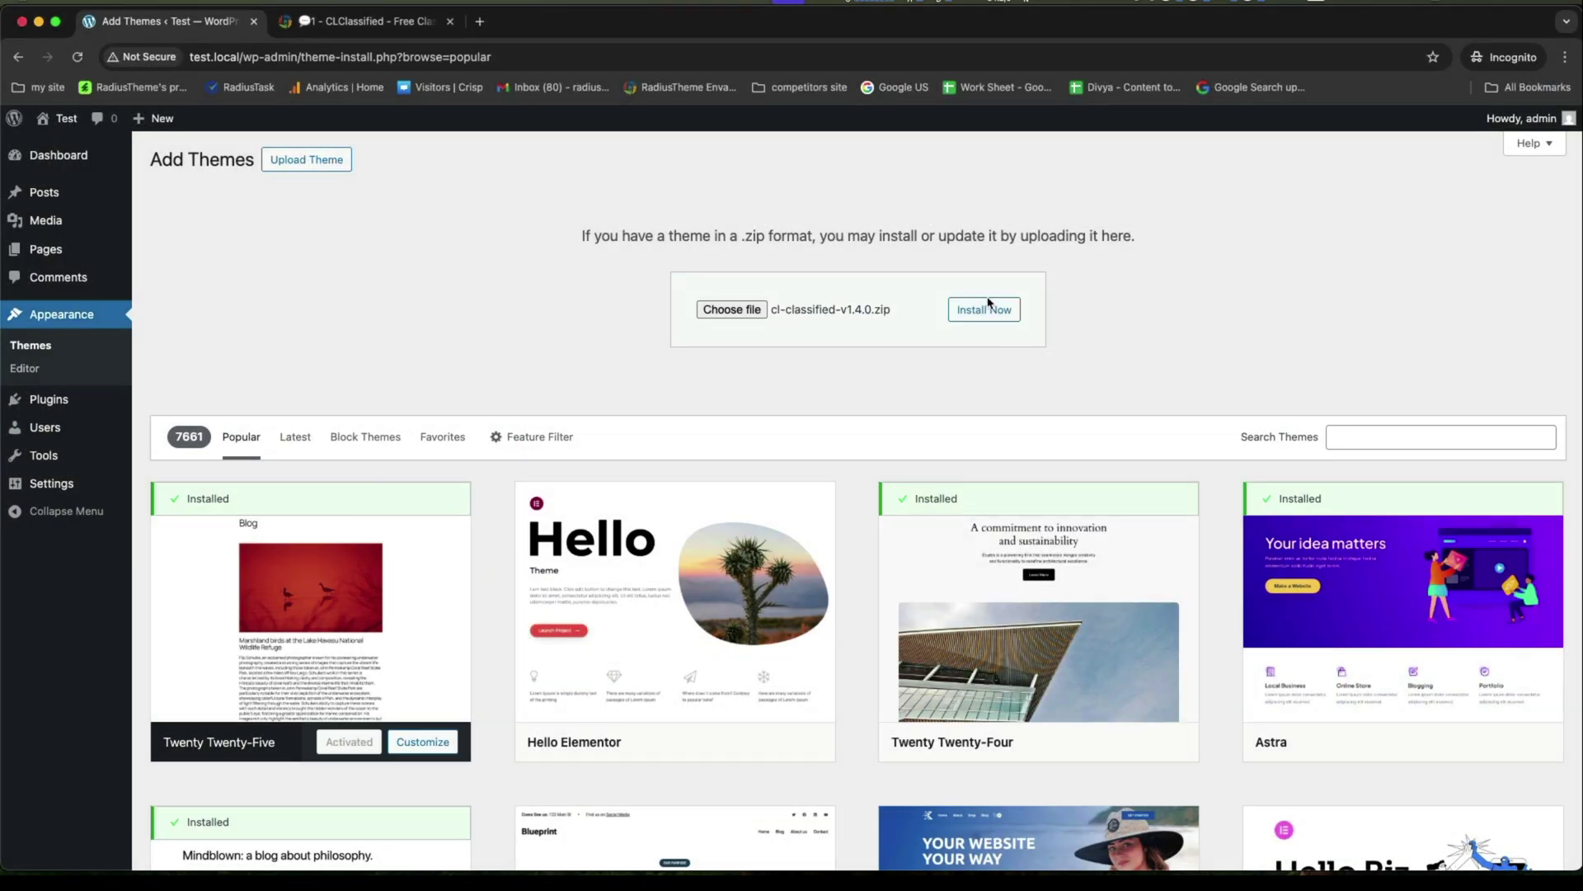
{"action": "left_click", "coordinate": [982, 311]}
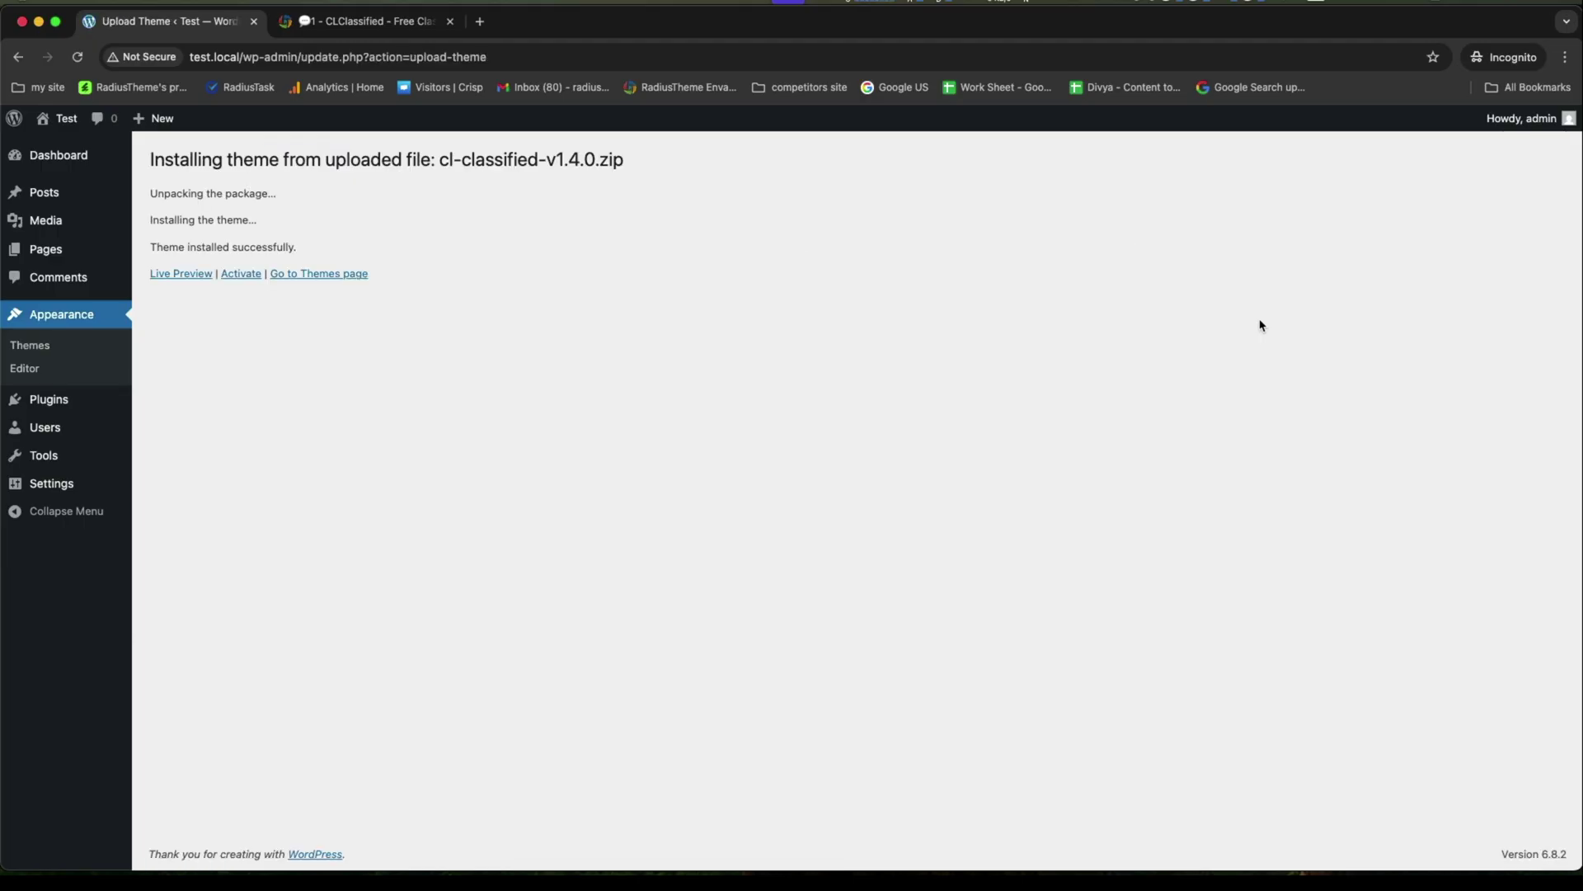
{"action": "left_click", "coordinate": [235, 274]}
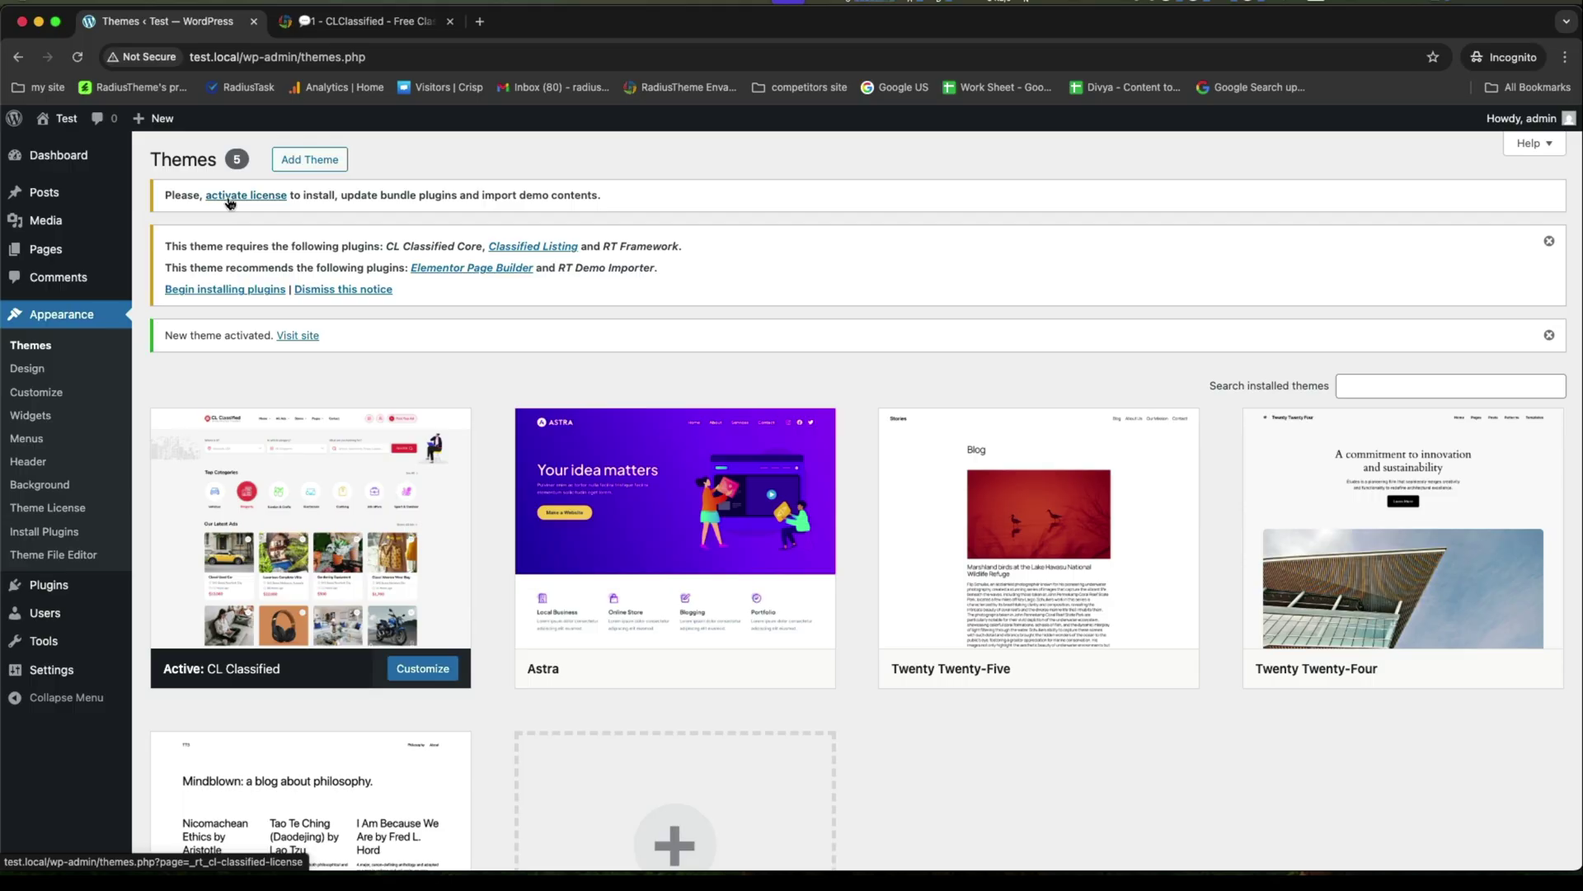
Bulk-install the theme's five required and recommended plugins.
{"action": "left_click", "coordinate": [230, 198]}
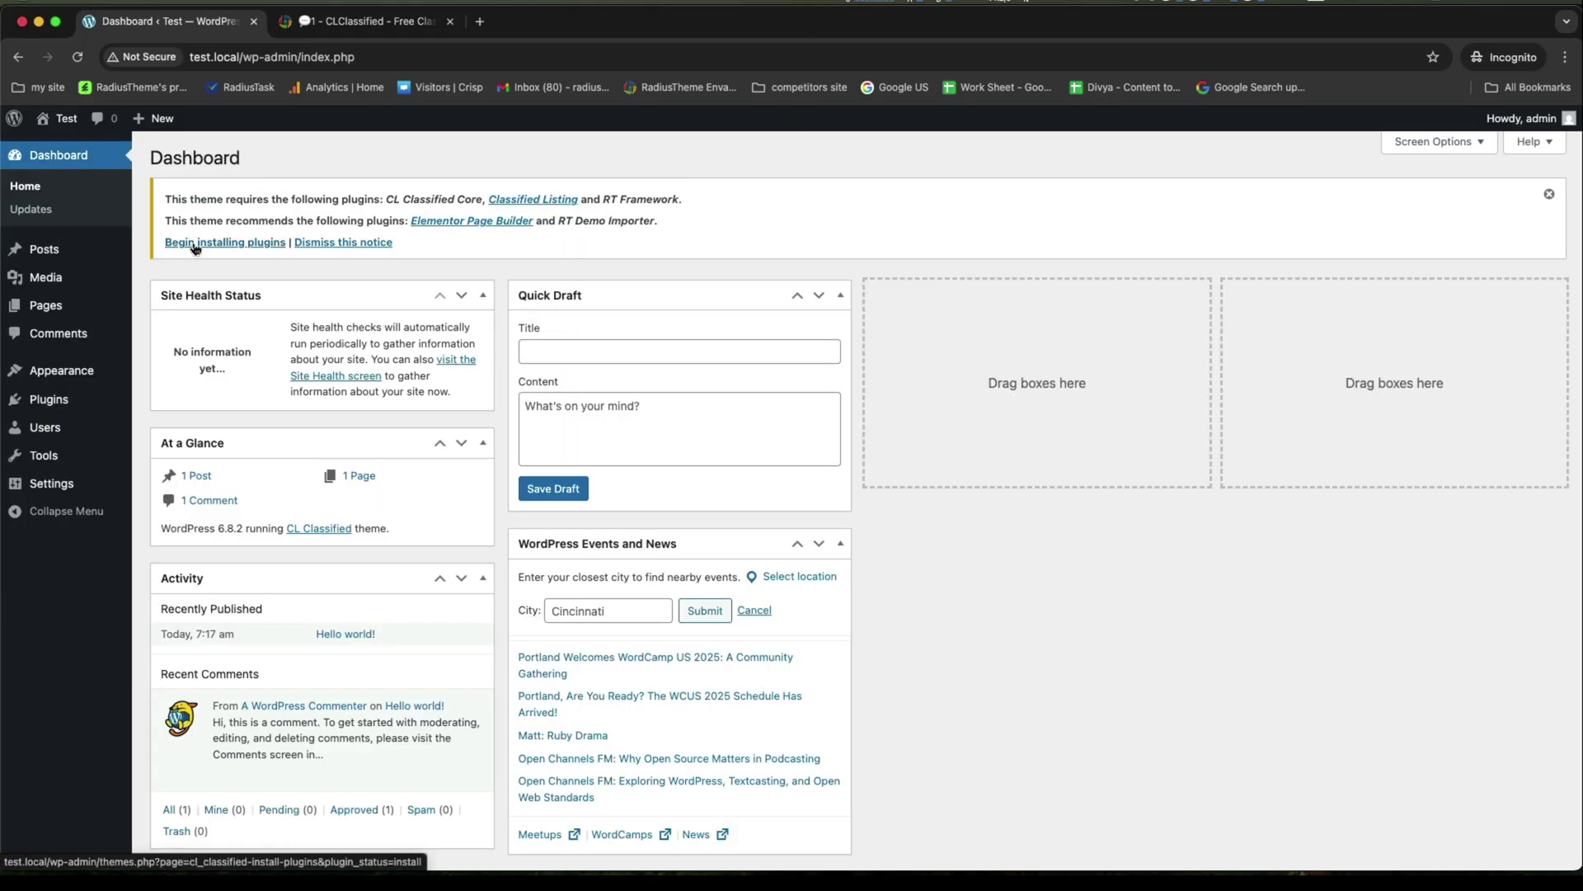
{"action": "left_click", "coordinate": [195, 245]}
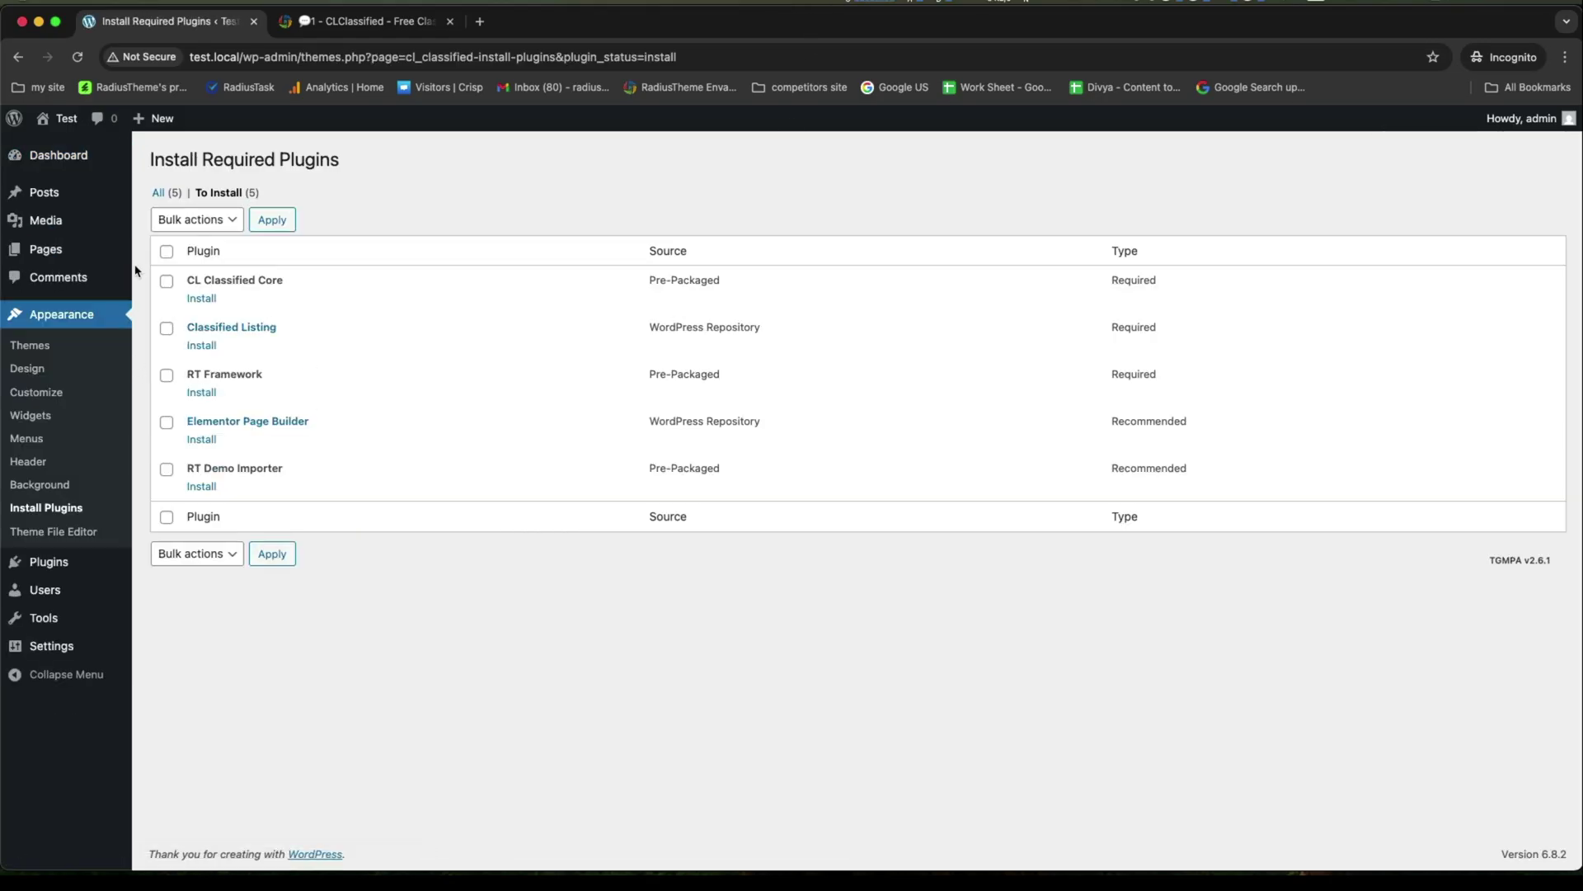
{"action": "left_click", "coordinate": [177, 224]}
{"action": "left_click", "coordinate": [180, 239]}
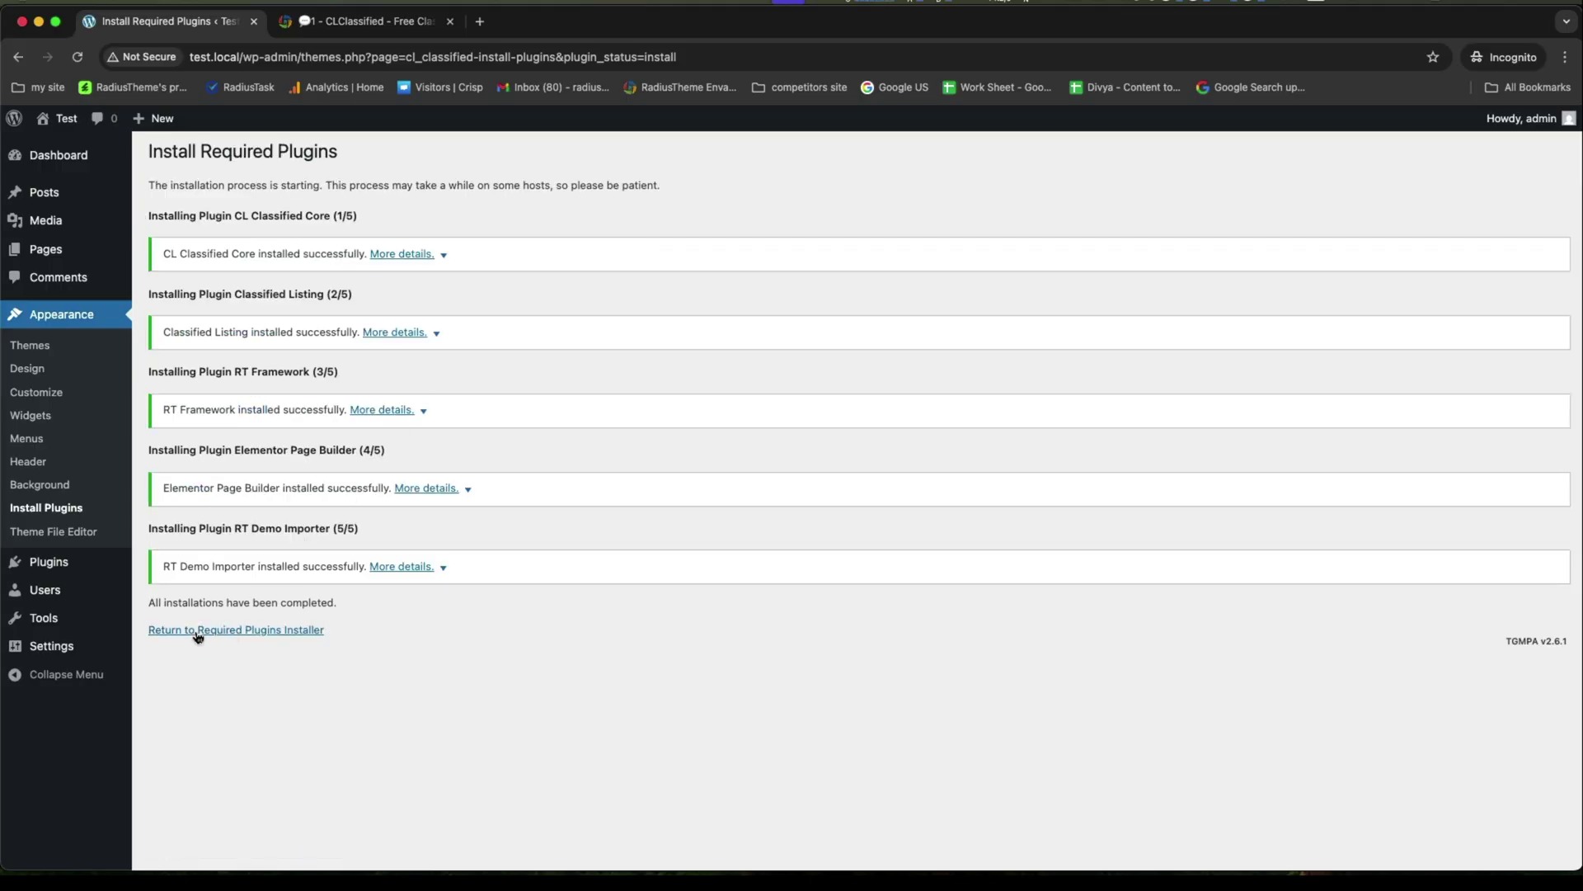
Bulk-activate all five installed plugins from the required plugins list.
{"action": "left_click", "coordinate": [231, 632]}
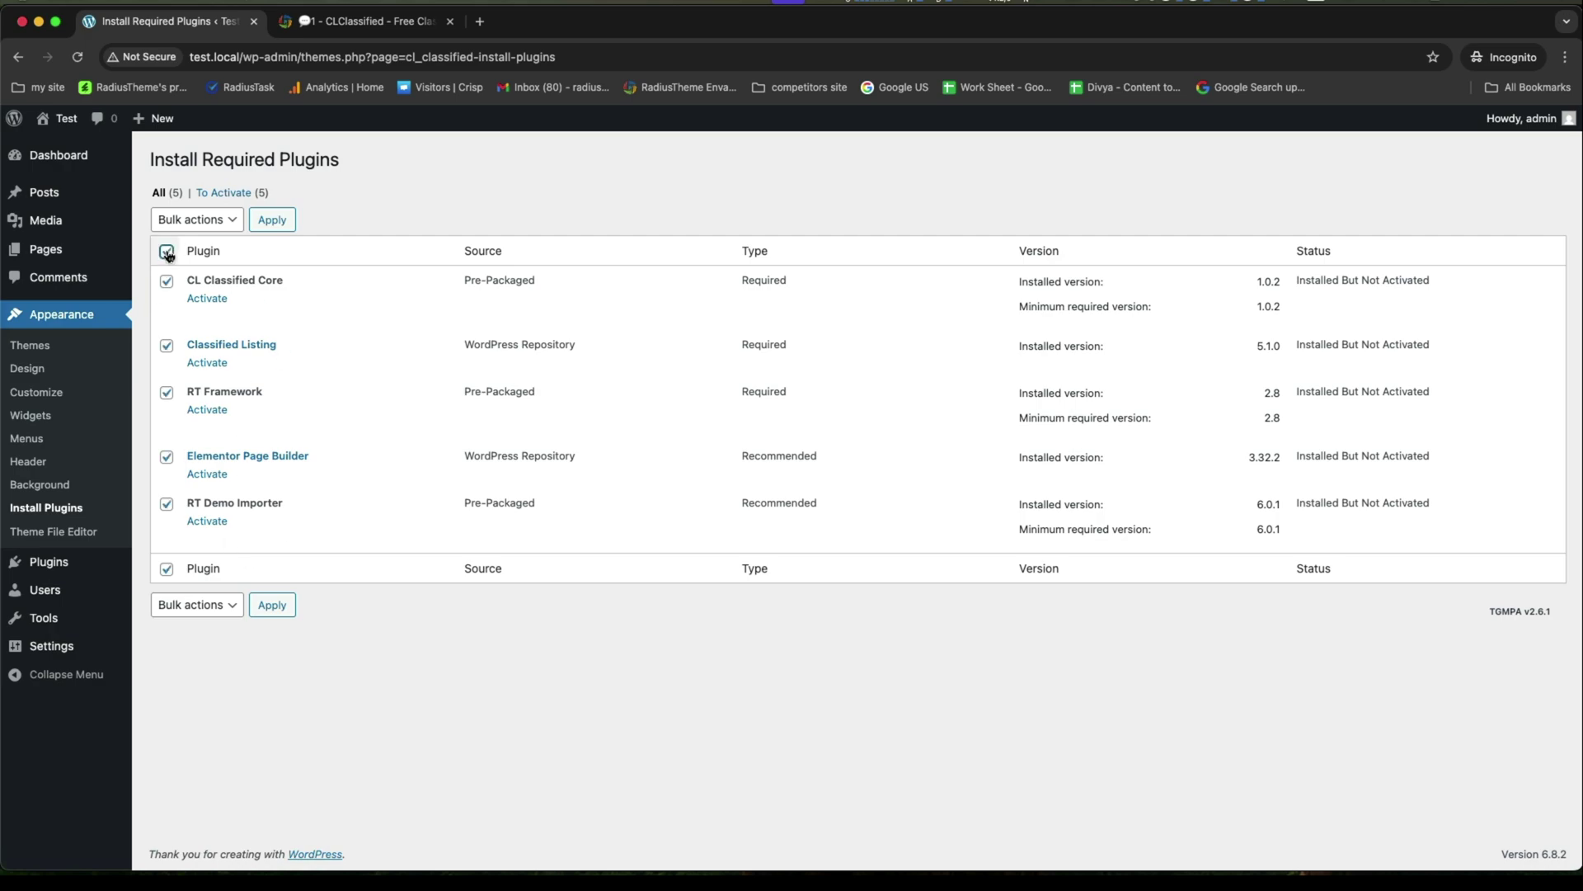
{"action": "left_click", "coordinate": [196, 219]}
{"action": "left_click", "coordinate": [181, 278]}
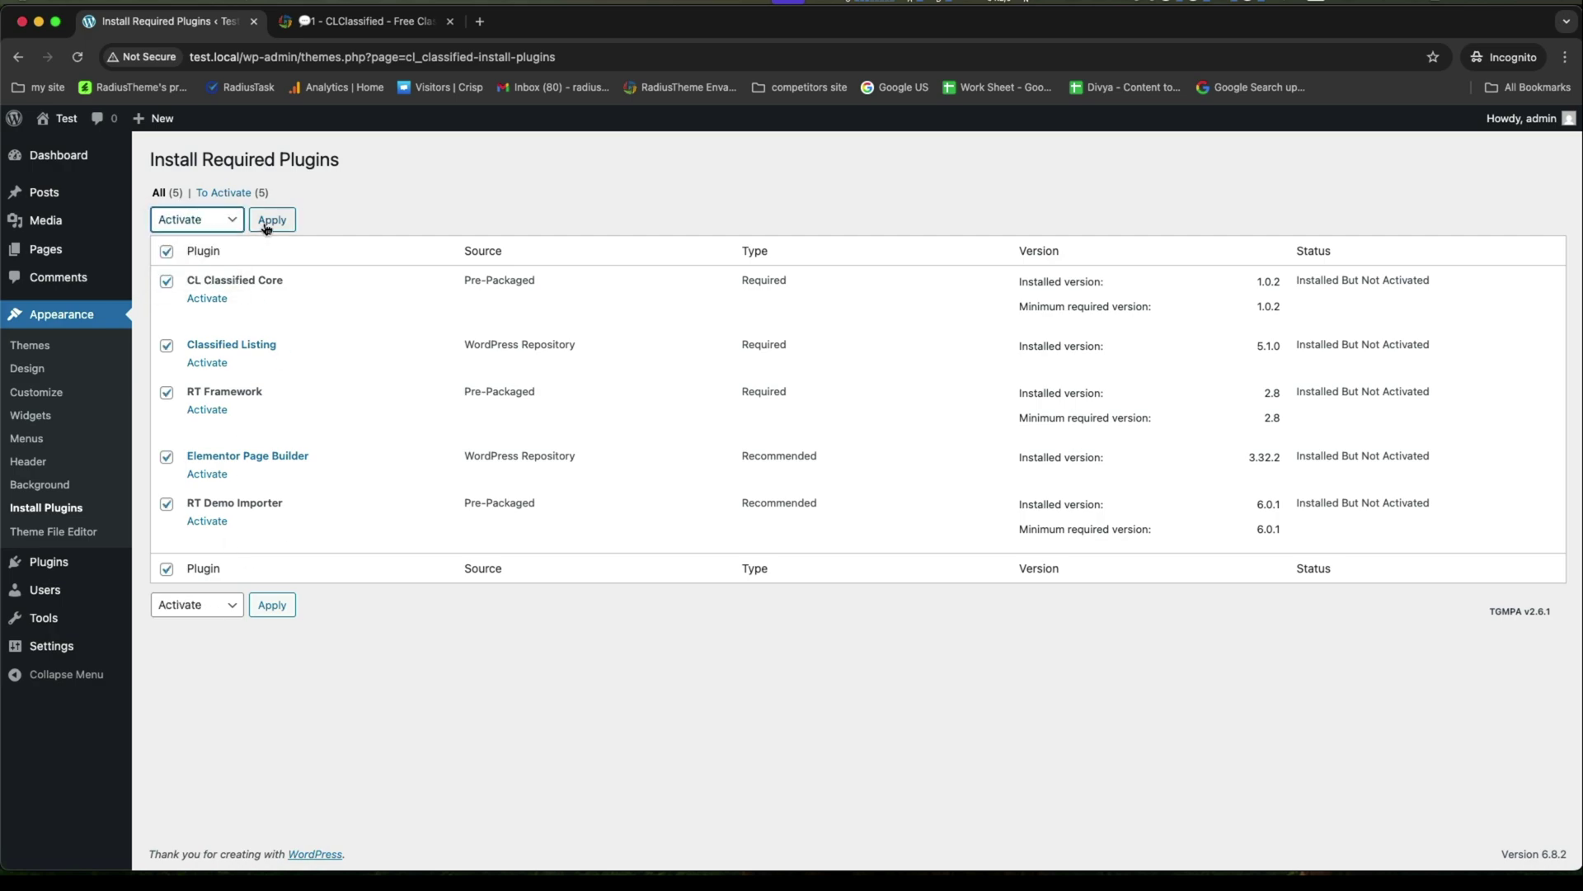
{"action": "left_click", "coordinate": [271, 220]}
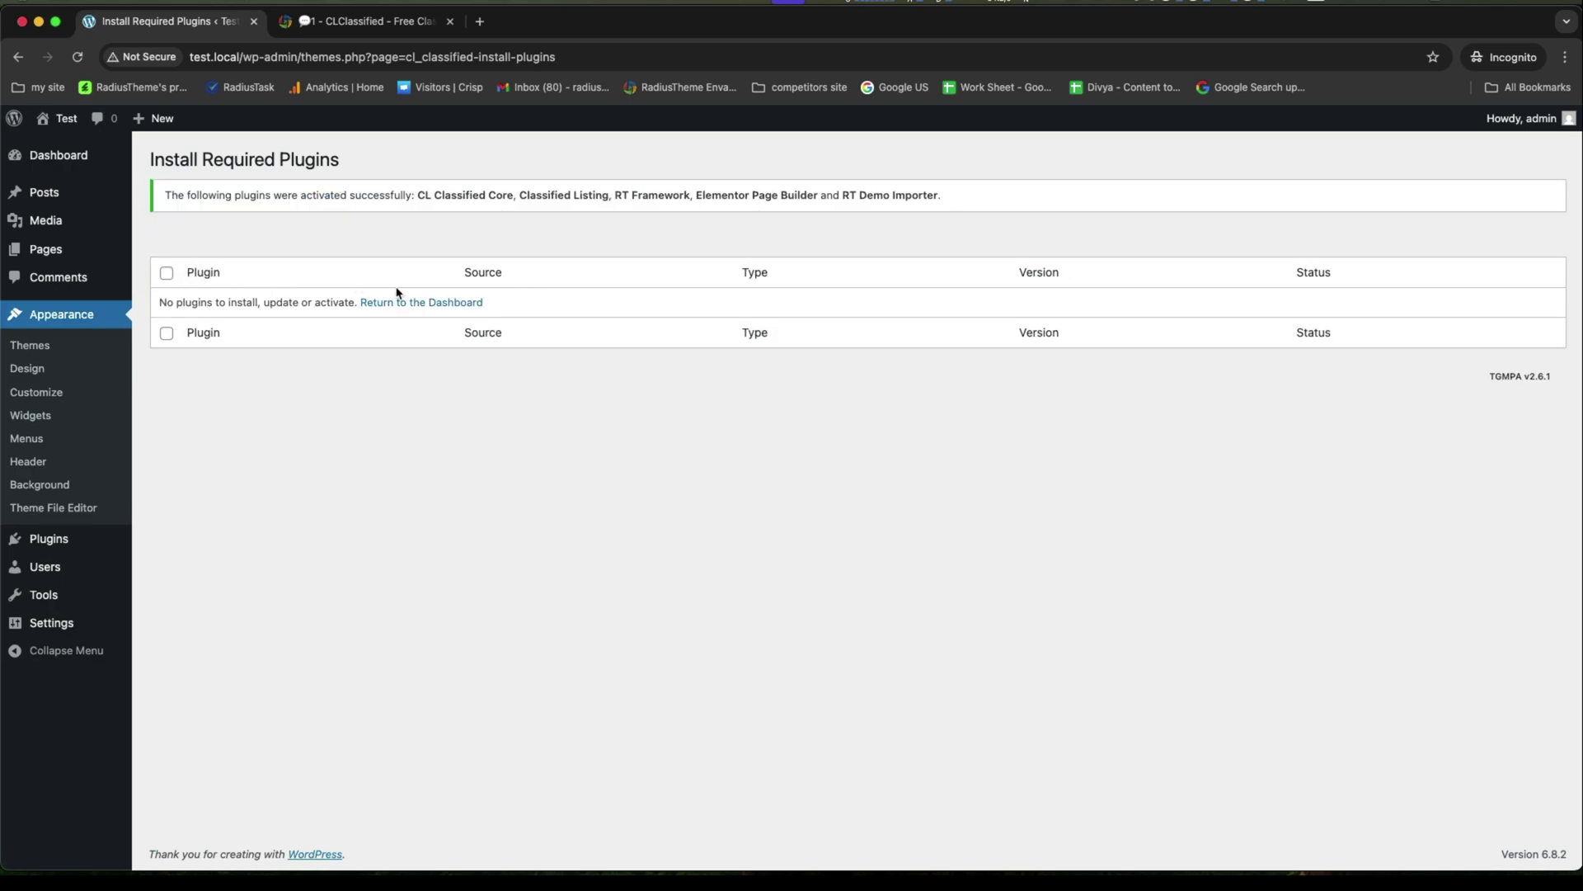
Import the Home demo via RT Demo Importer's Install Demo Contents, confirming the data replacement.
{"action": "left_click", "coordinate": [404, 302]}
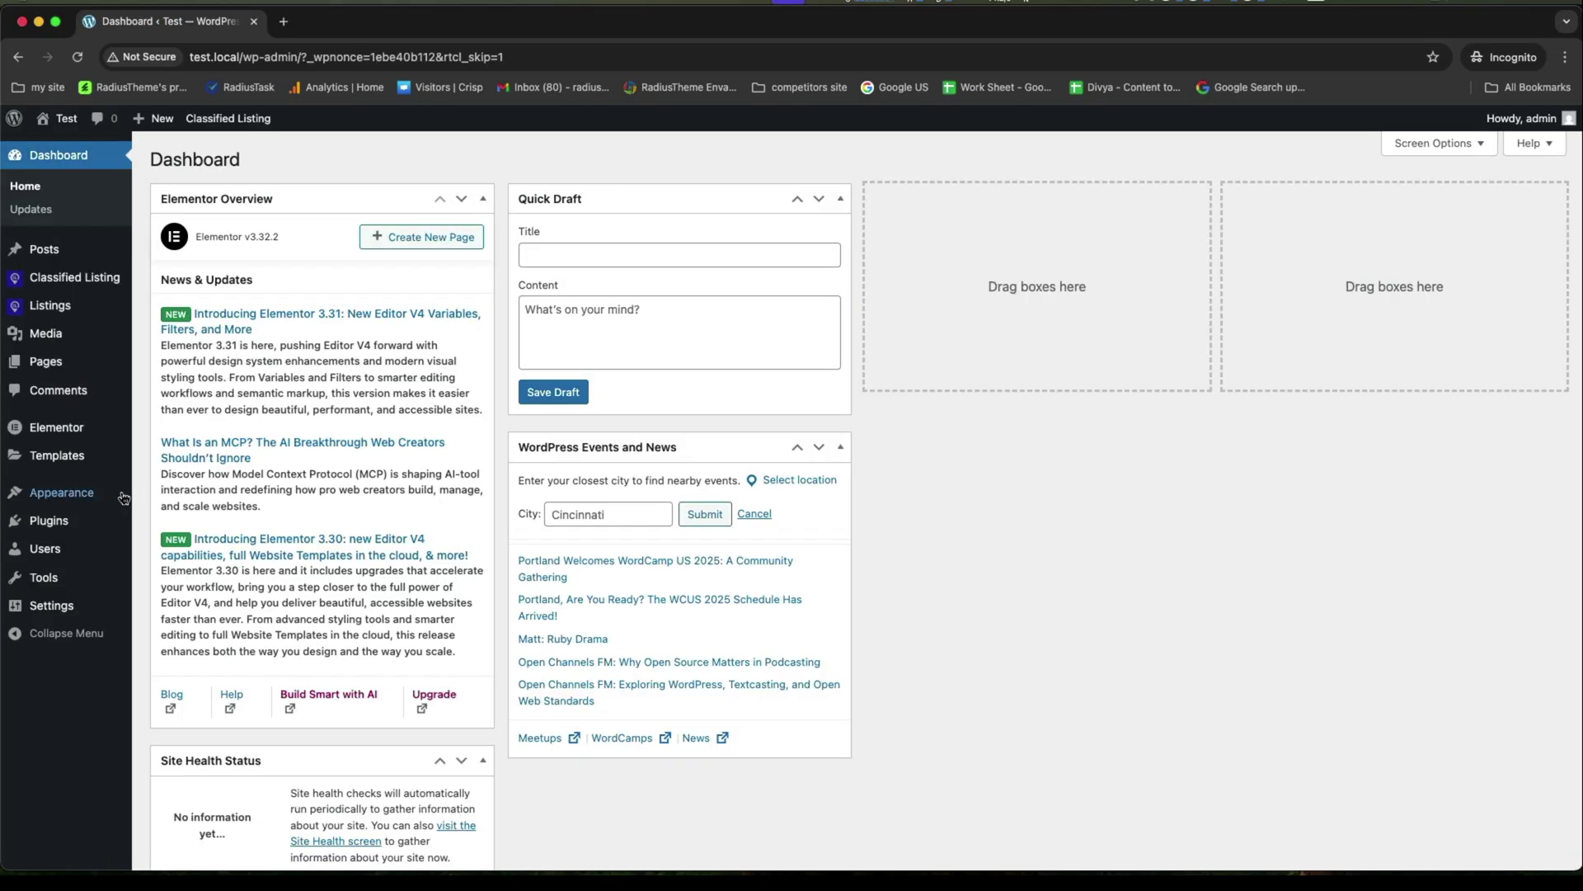
{"action": "mouse_move", "coordinate": [103, 522]}
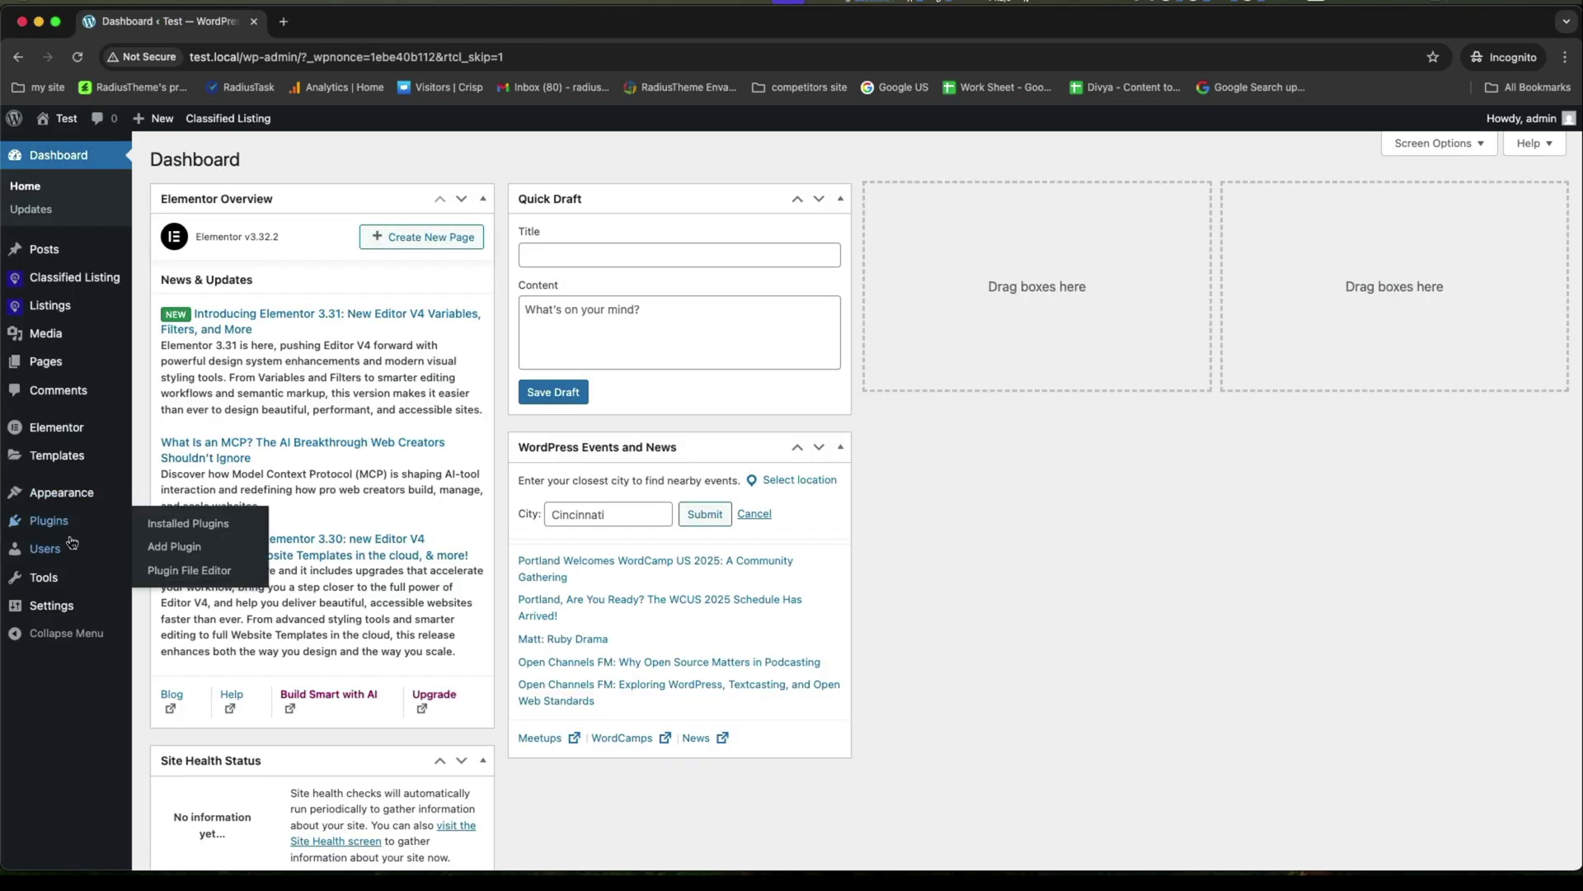
{"action": "left_click", "coordinate": [190, 524]}
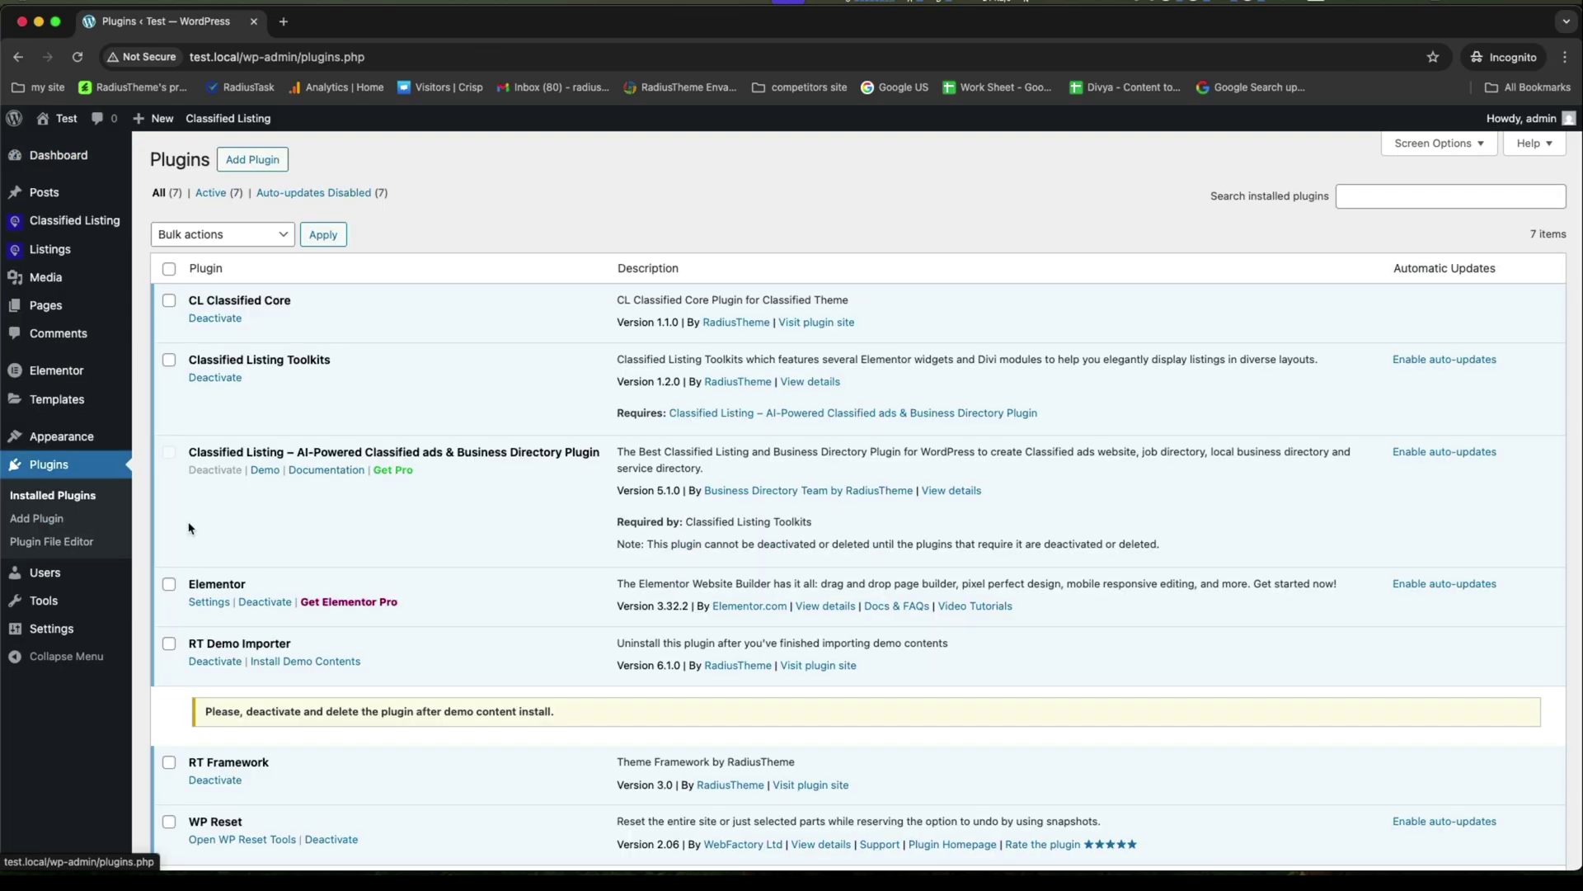
{"action": "scroll", "coordinate": [382, 551], "scroll_direction": "down", "scroll_amount": 3}
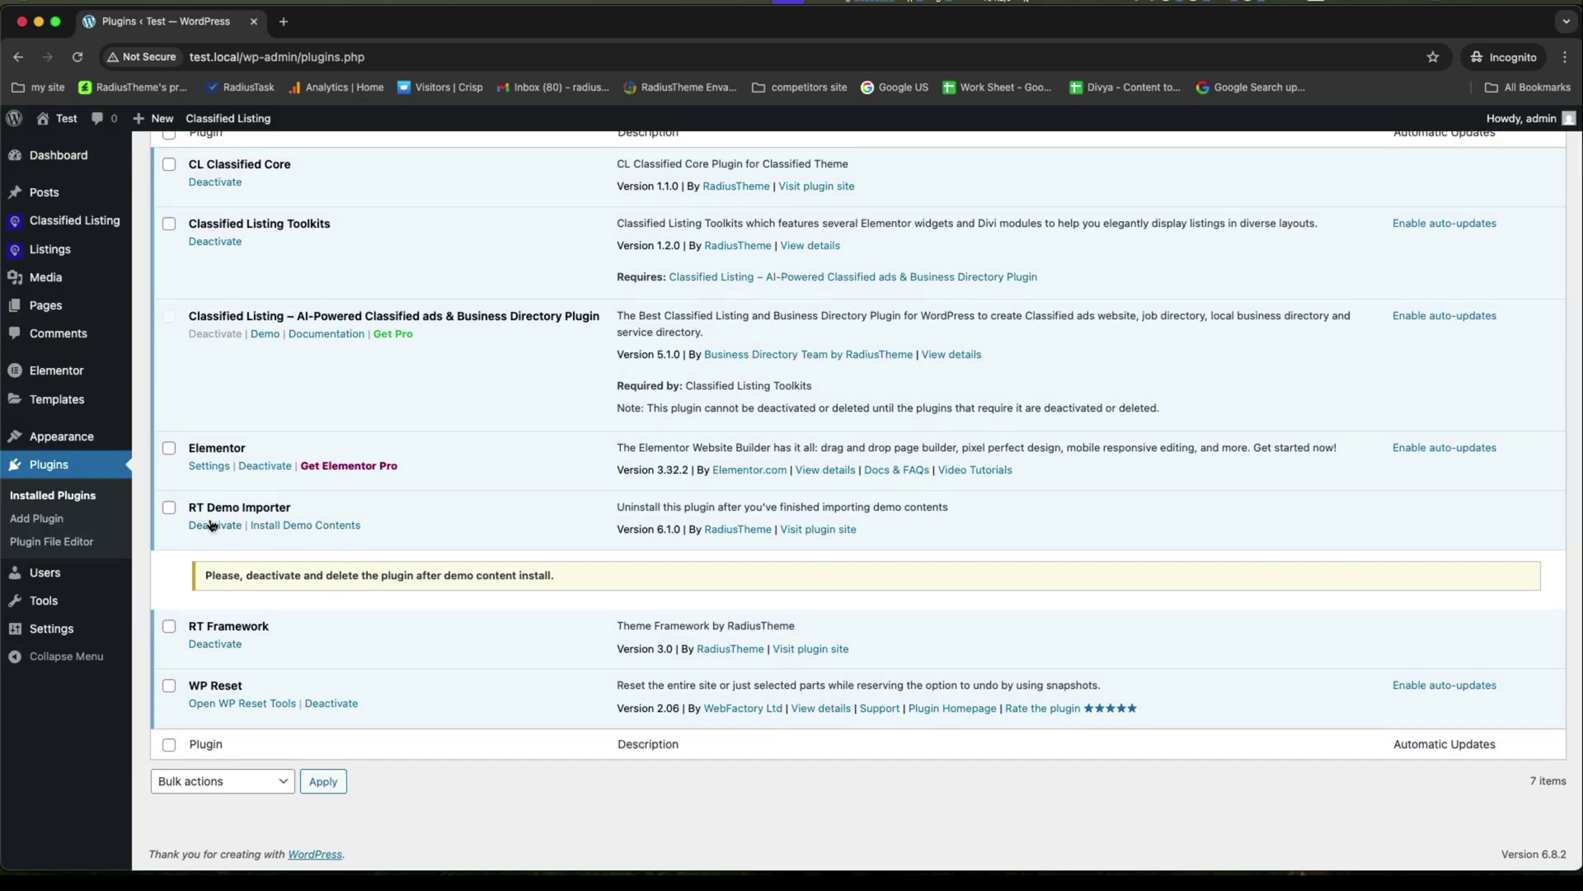
{"action": "left_click", "coordinate": [290, 527]}
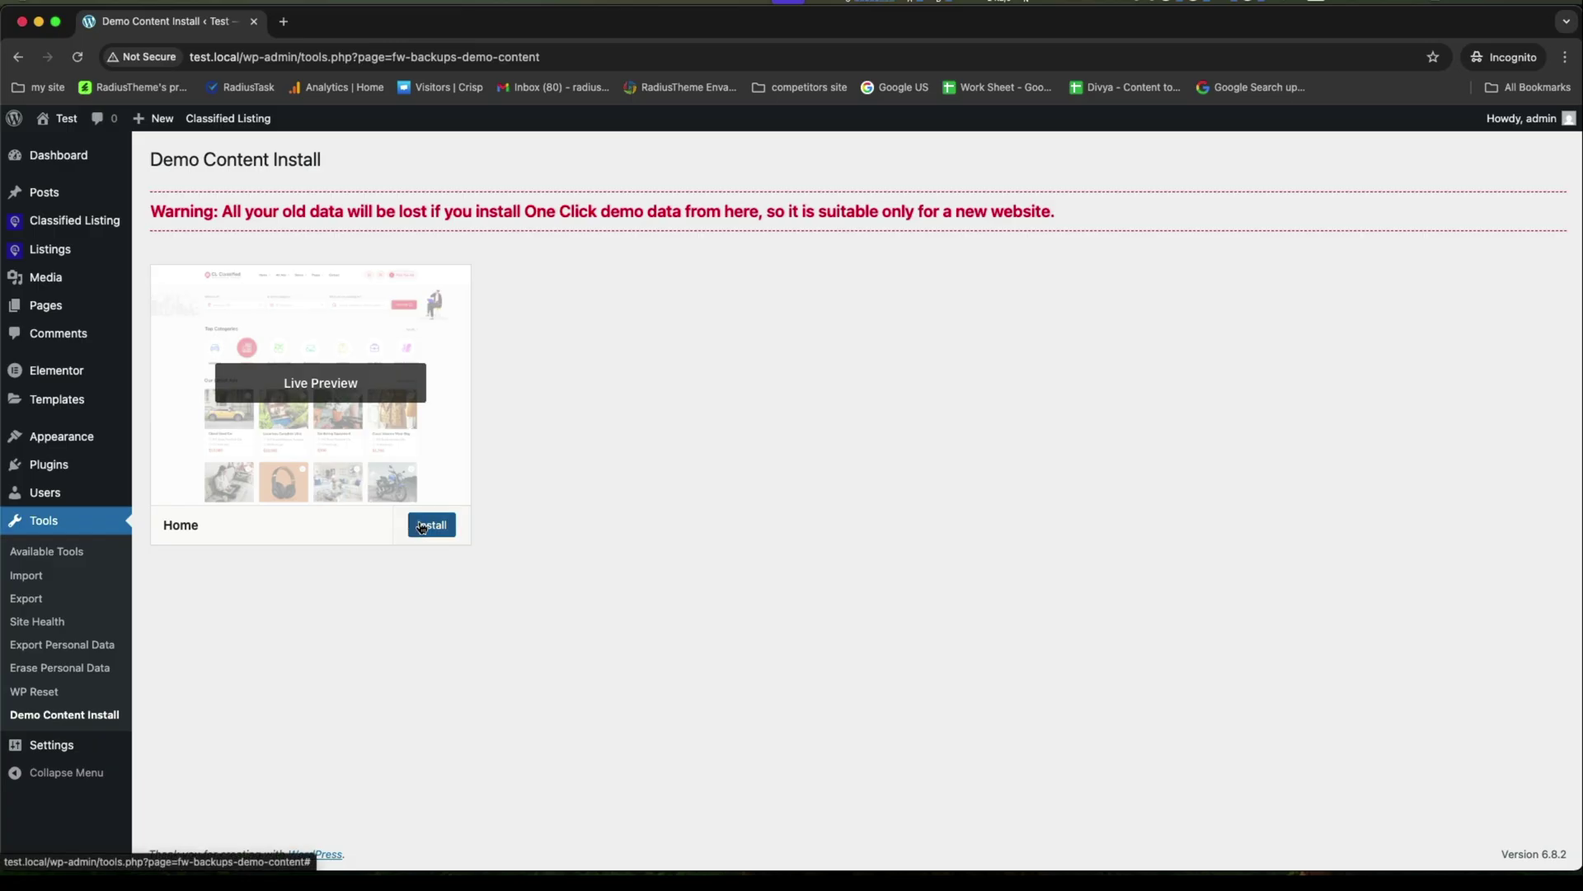
{"action": "left_click", "coordinate": [423, 528]}
{"action": "left_click", "coordinate": [927, 195]}
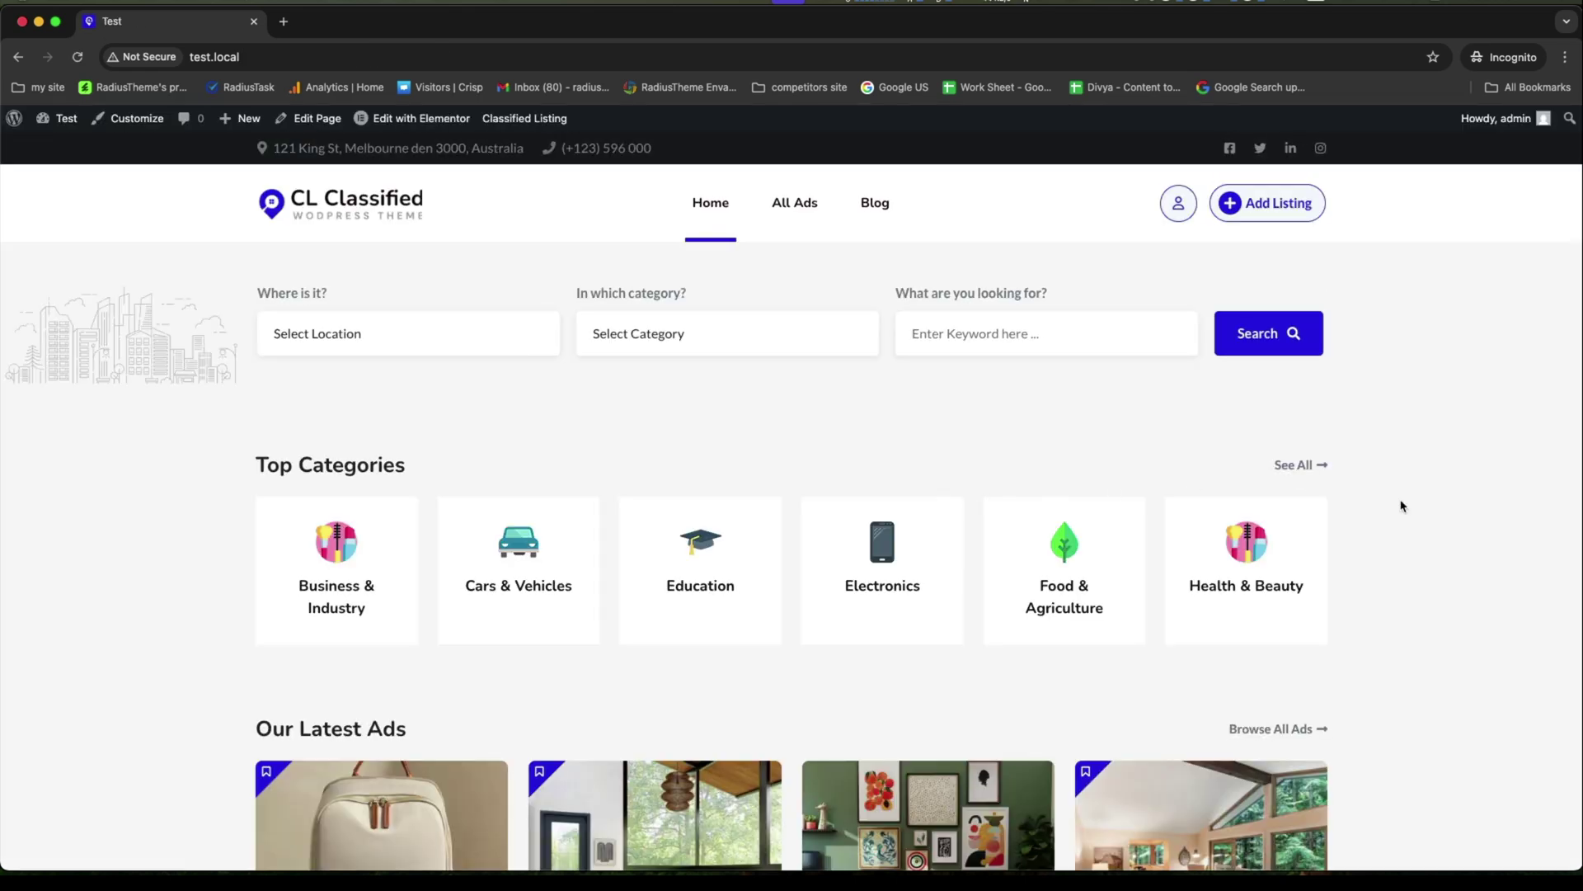
{"action": "scroll", "coordinate": [1400, 506], "scroll_direction": "down", "scroll_amount": 15}
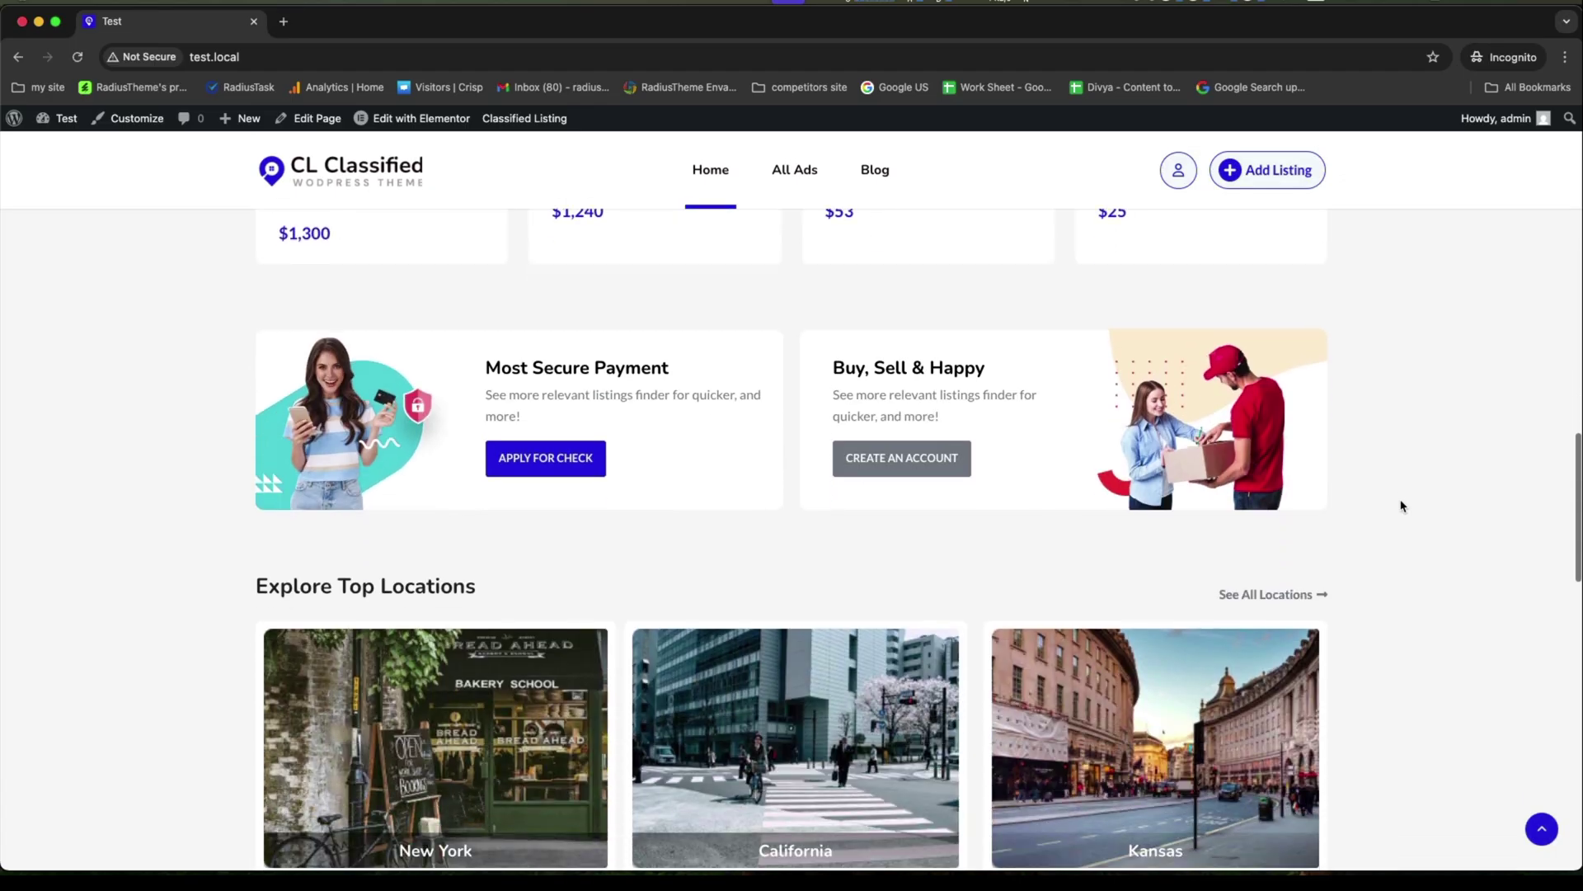
{"action": "scroll", "coordinate": [1400, 505], "scroll_direction": "down", "scroll_amount": 10}
{"action": "scroll", "coordinate": [1400, 506], "scroll_direction": "up", "scroll_amount": 15}
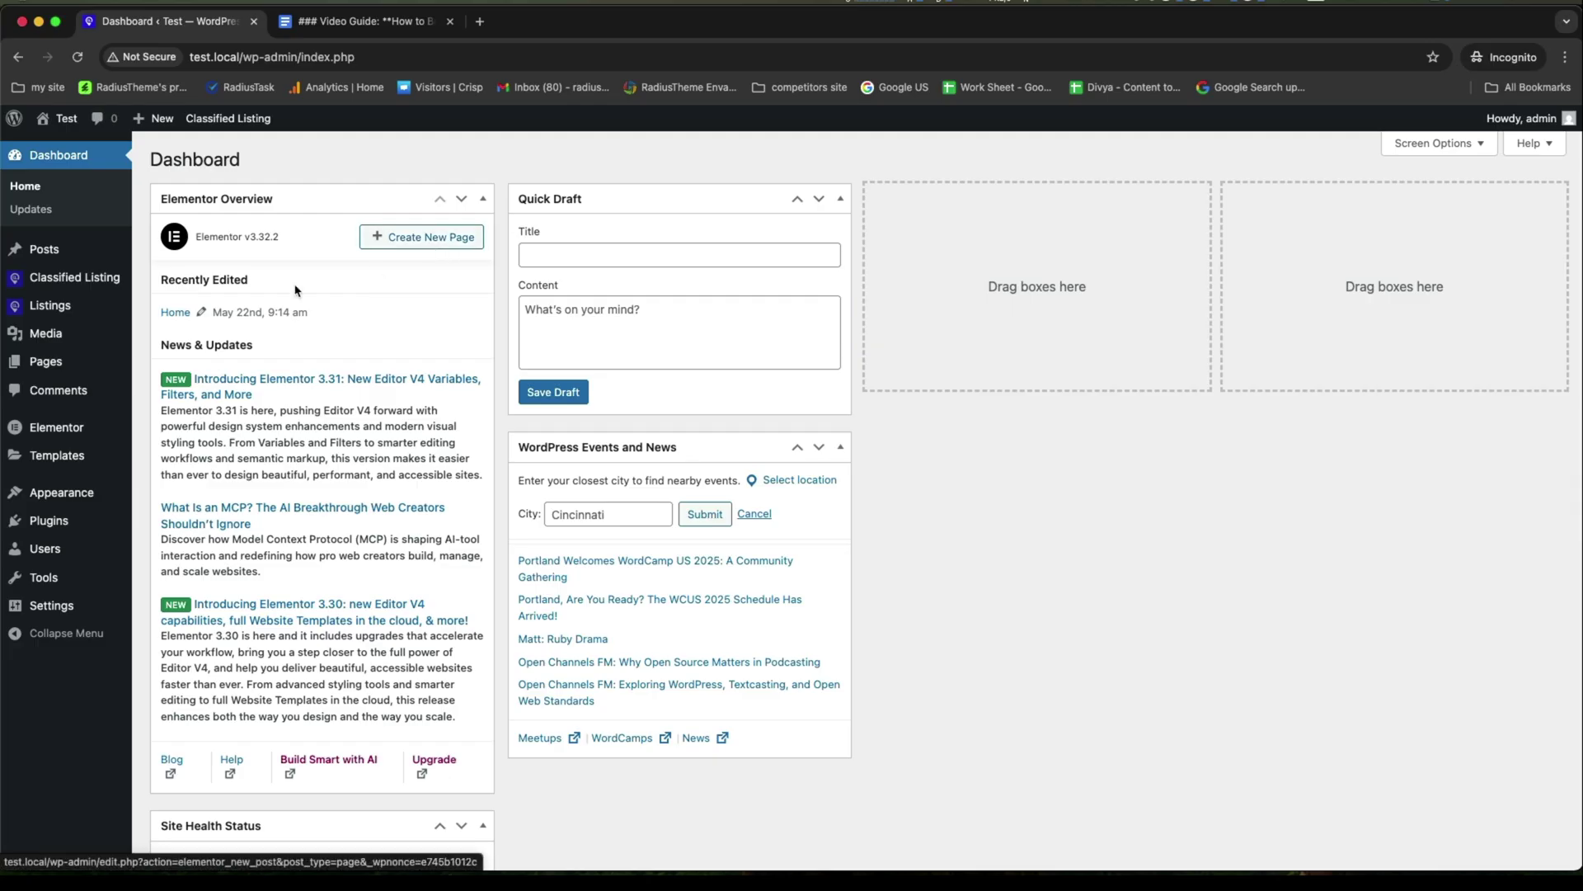
Add a Vehicles listing category with the car icon.
{"action": "mouse_move", "coordinate": [50, 305]}
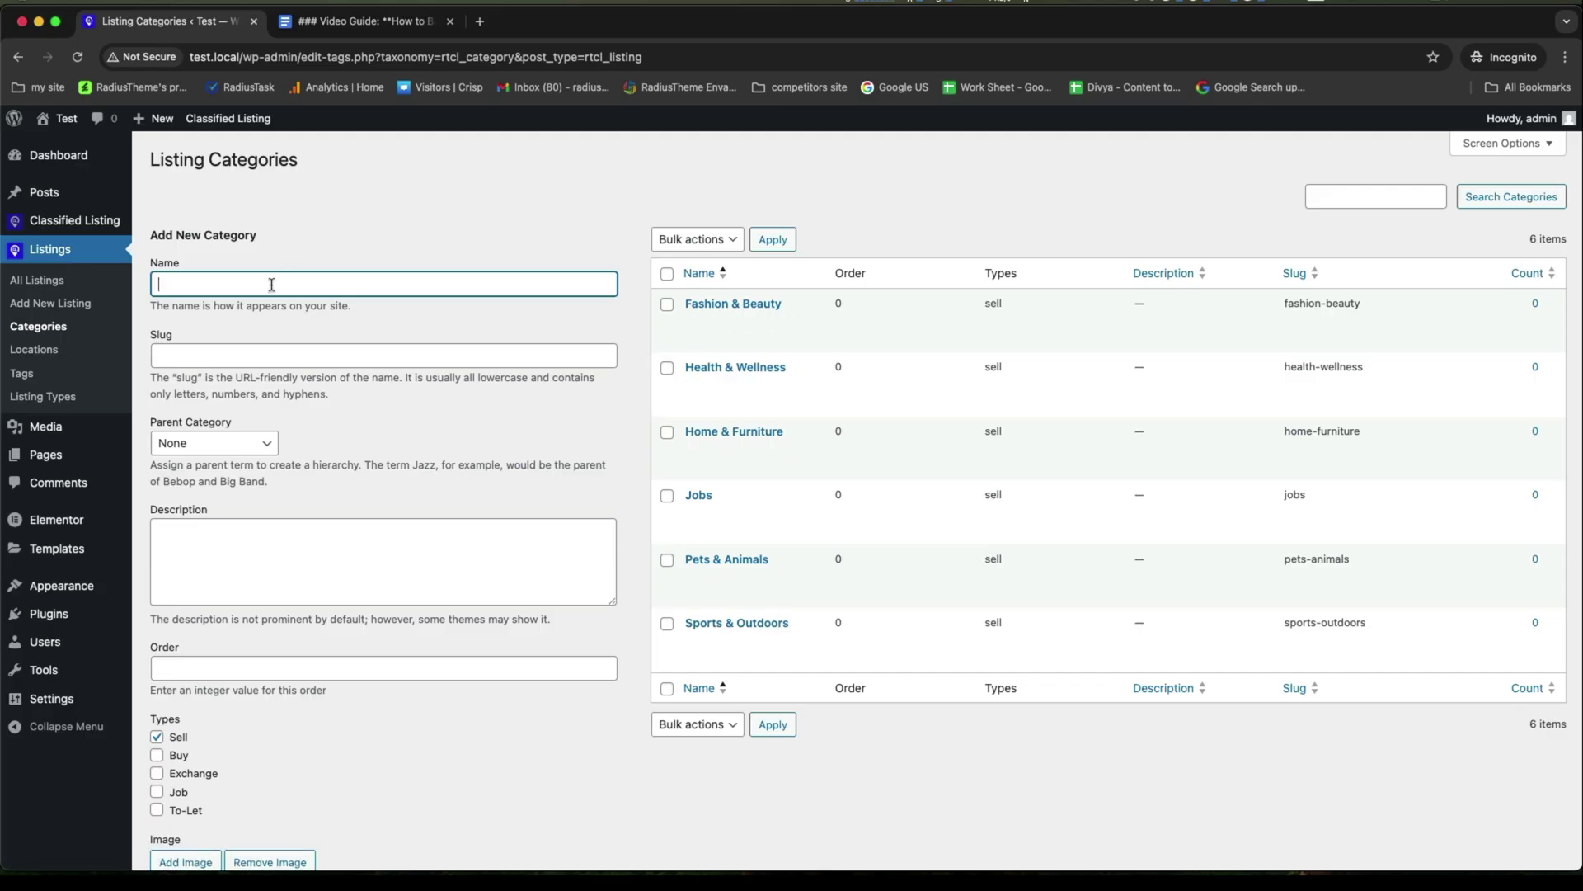
{"action": "type", "text": "Vehicles"}
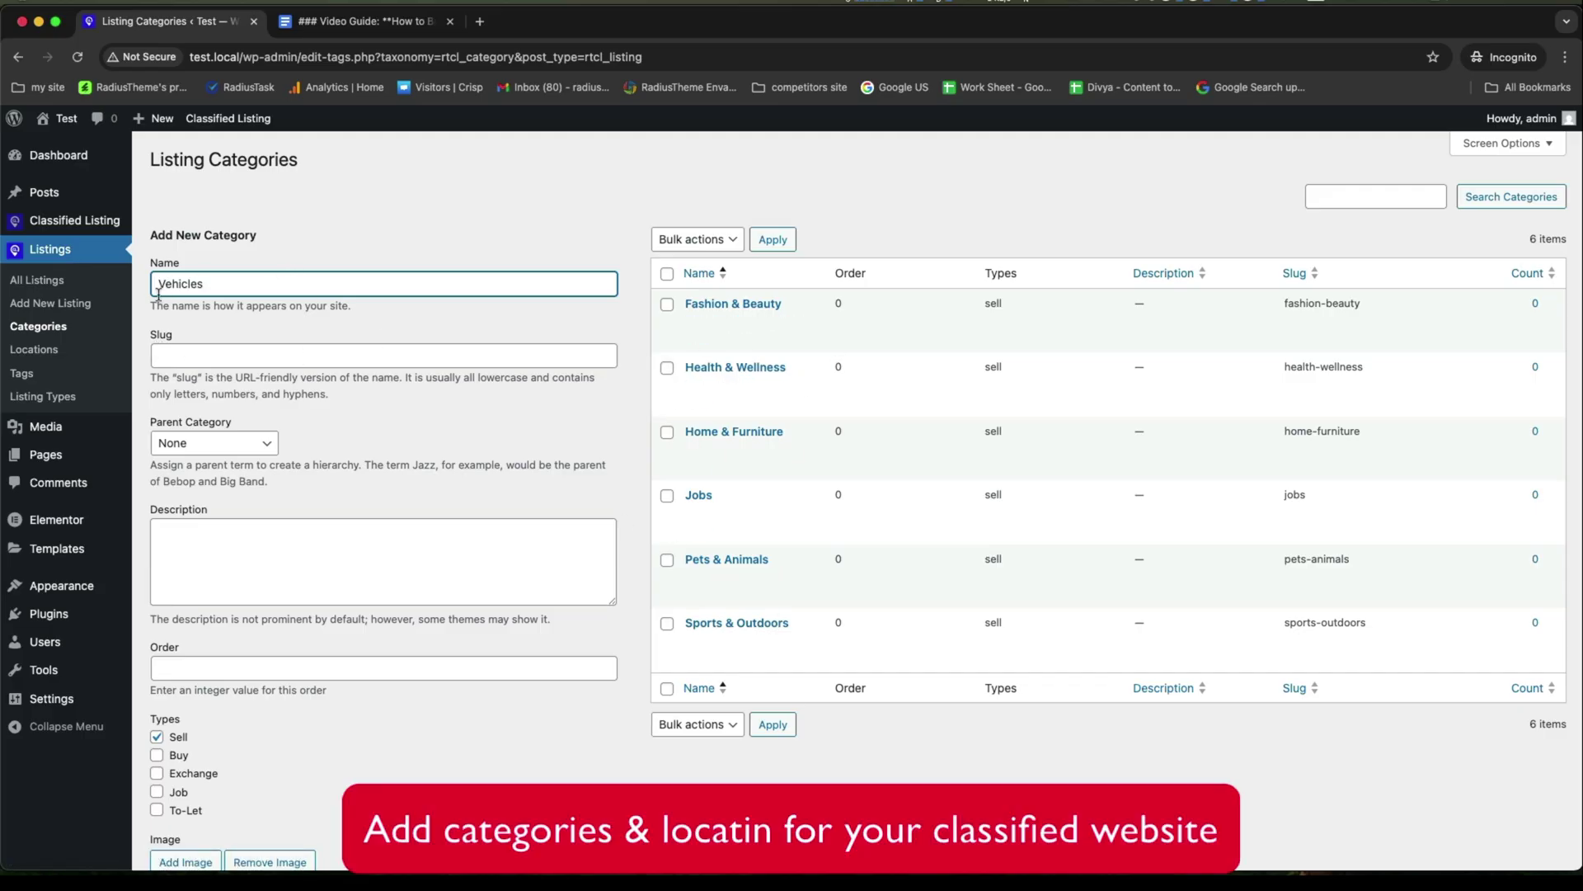
{"action": "scroll", "coordinate": [255, 470], "scroll_direction": "down", "scroll_amount": 2}
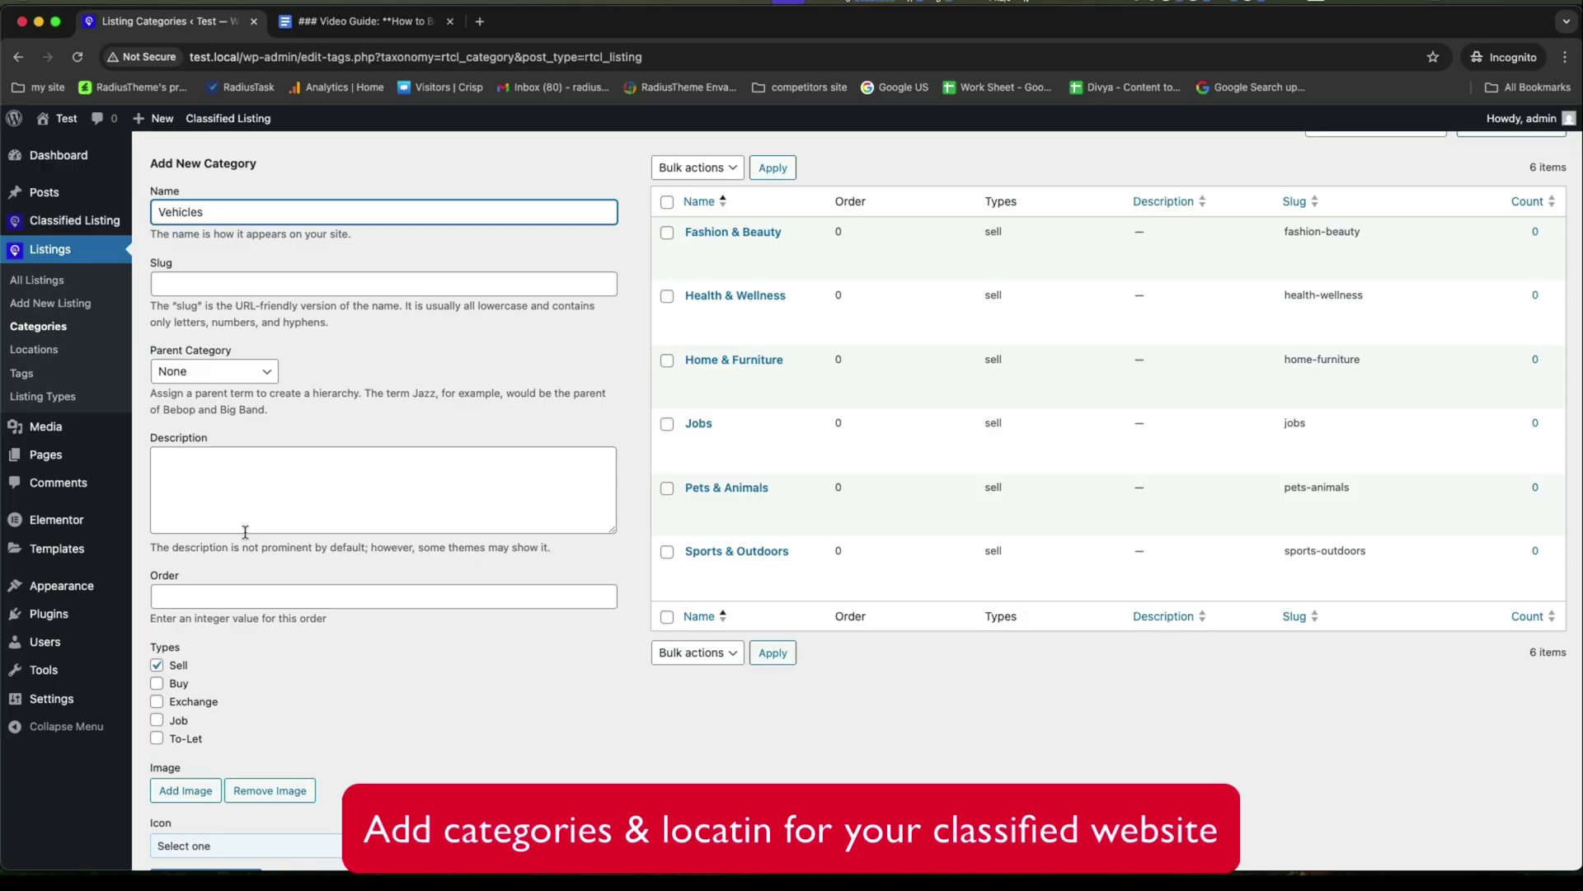
{"action": "scroll", "coordinate": [245, 532], "scroll_direction": "down", "scroll_amount": 3}
{"action": "left_click", "coordinate": [258, 750]}
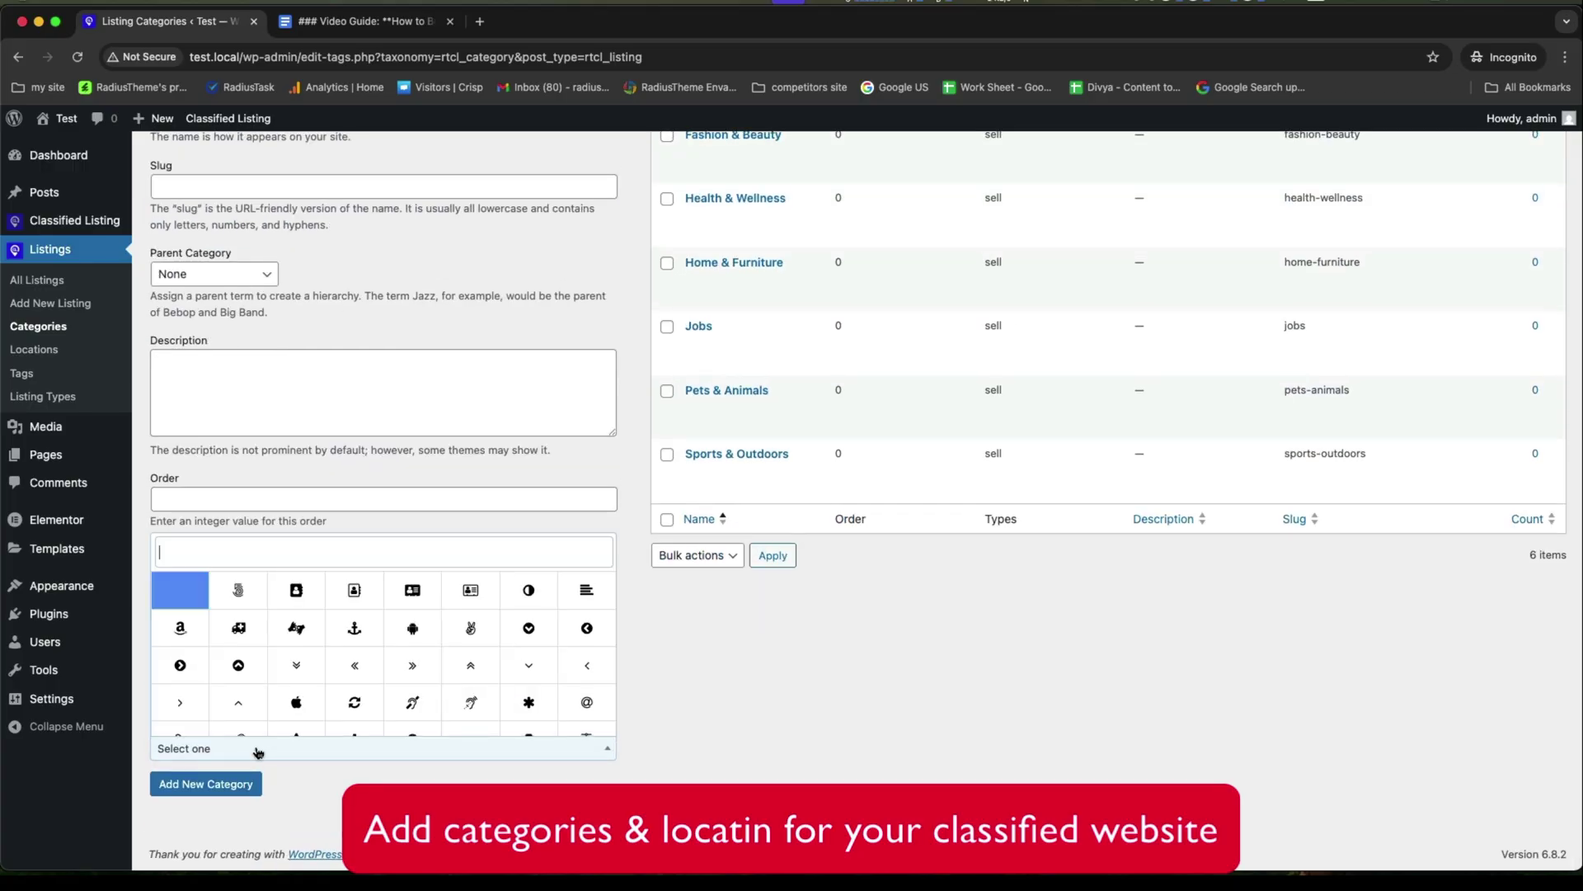
{"action": "type", "text": "car"}
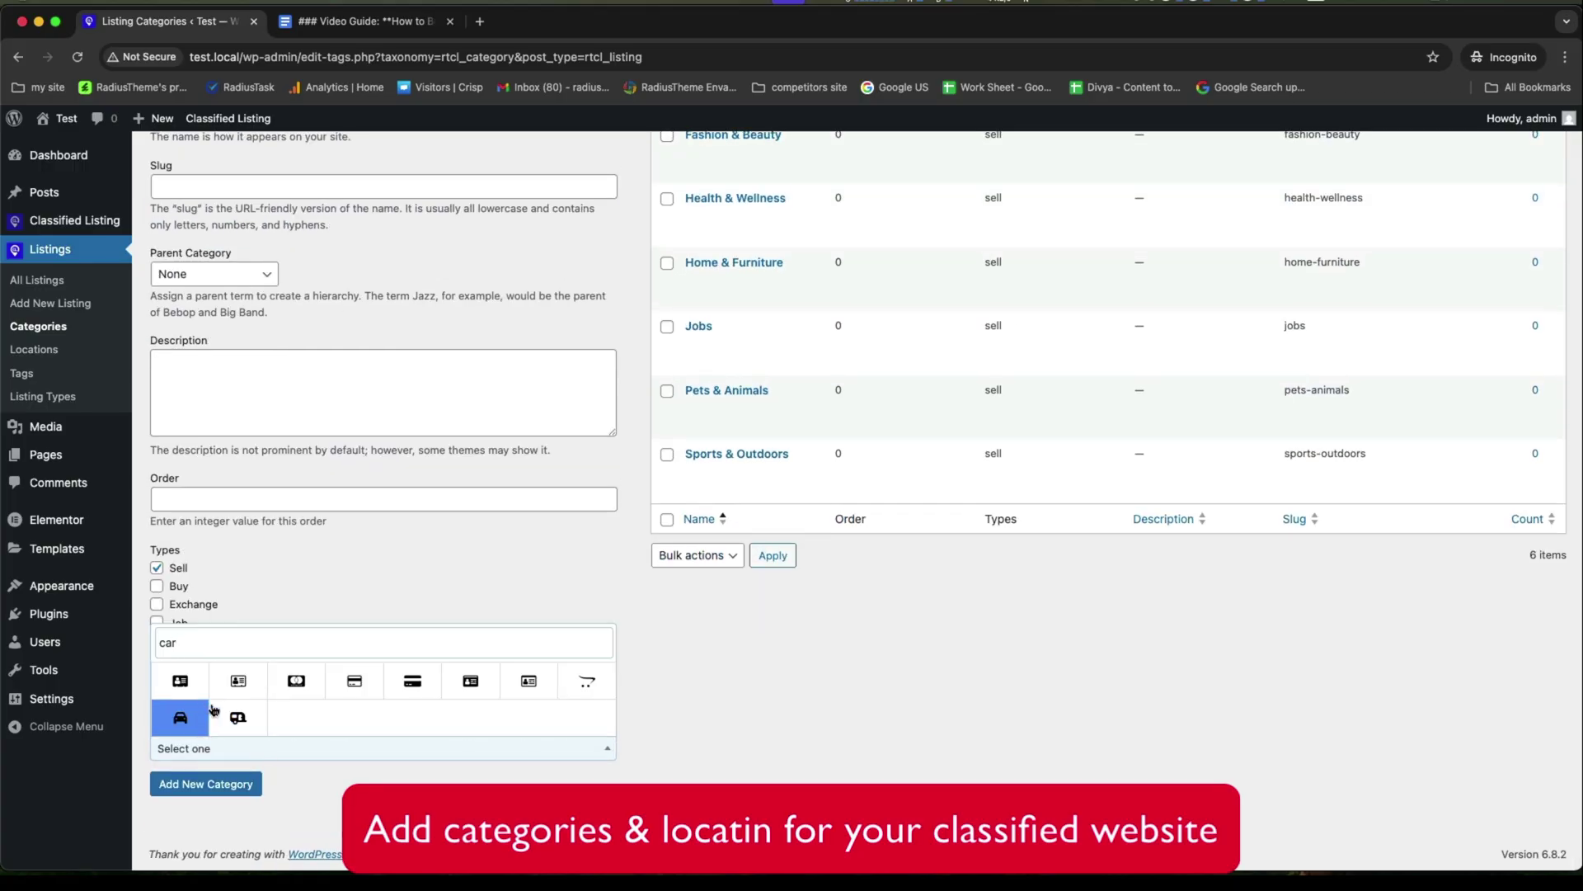
{"action": "left_click", "coordinate": [190, 723]}
{"action": "left_click", "coordinate": [196, 782]}
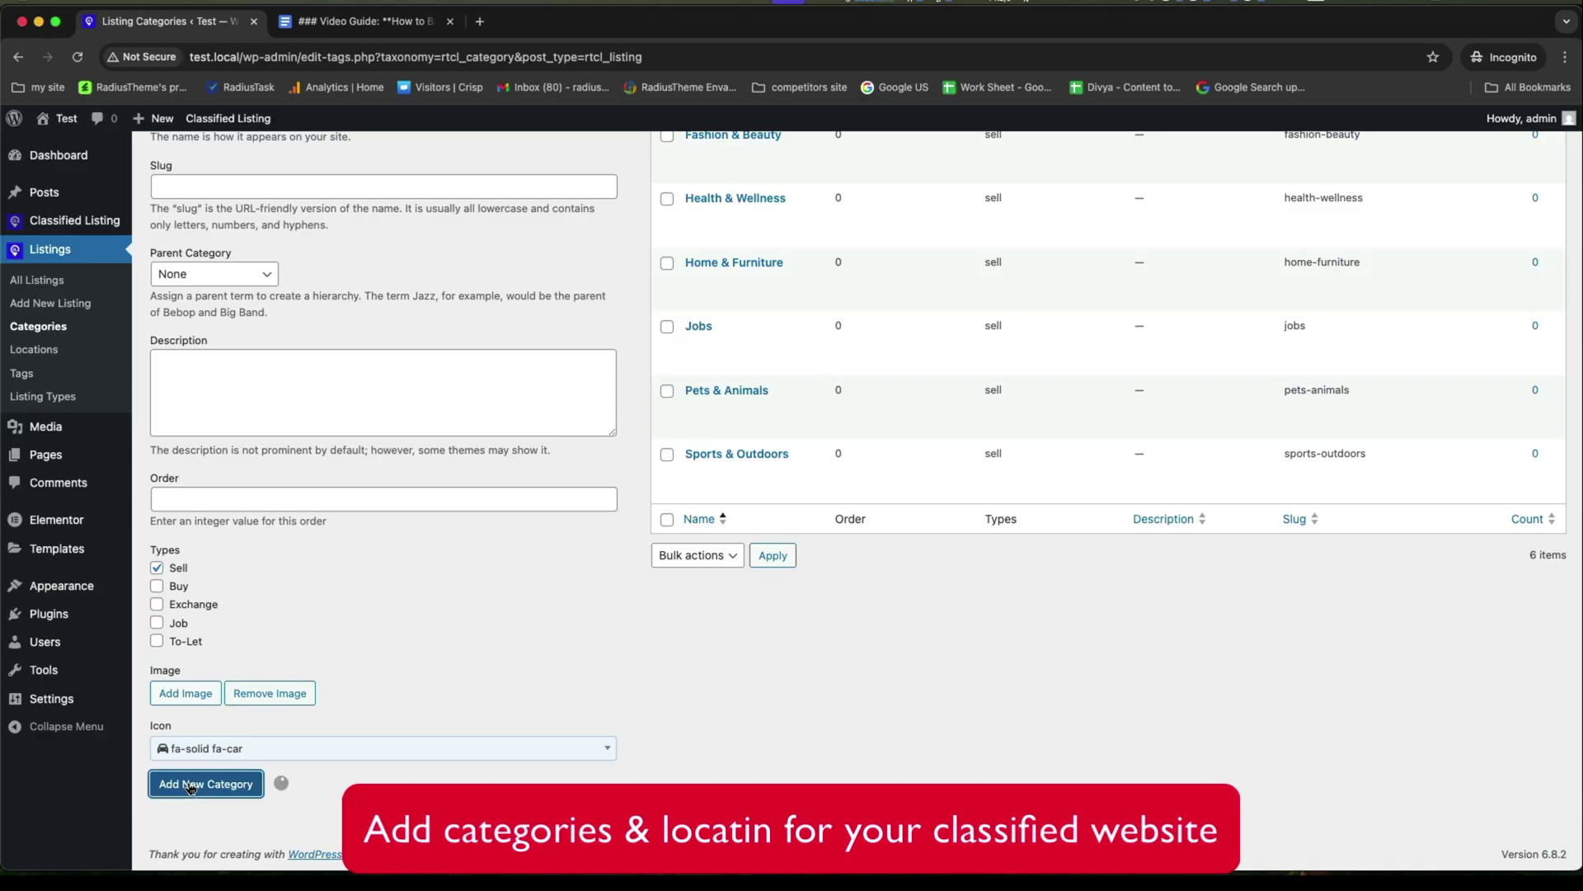
Check the live site in a new tab, then add Atlanta as a listing location.
{"action": "scroll", "coordinate": [724, 614], "scroll_direction": "up", "scroll_amount": 3}
{"action": "scroll", "coordinate": [724, 614], "scroll_direction": "up", "scroll_amount": 2}
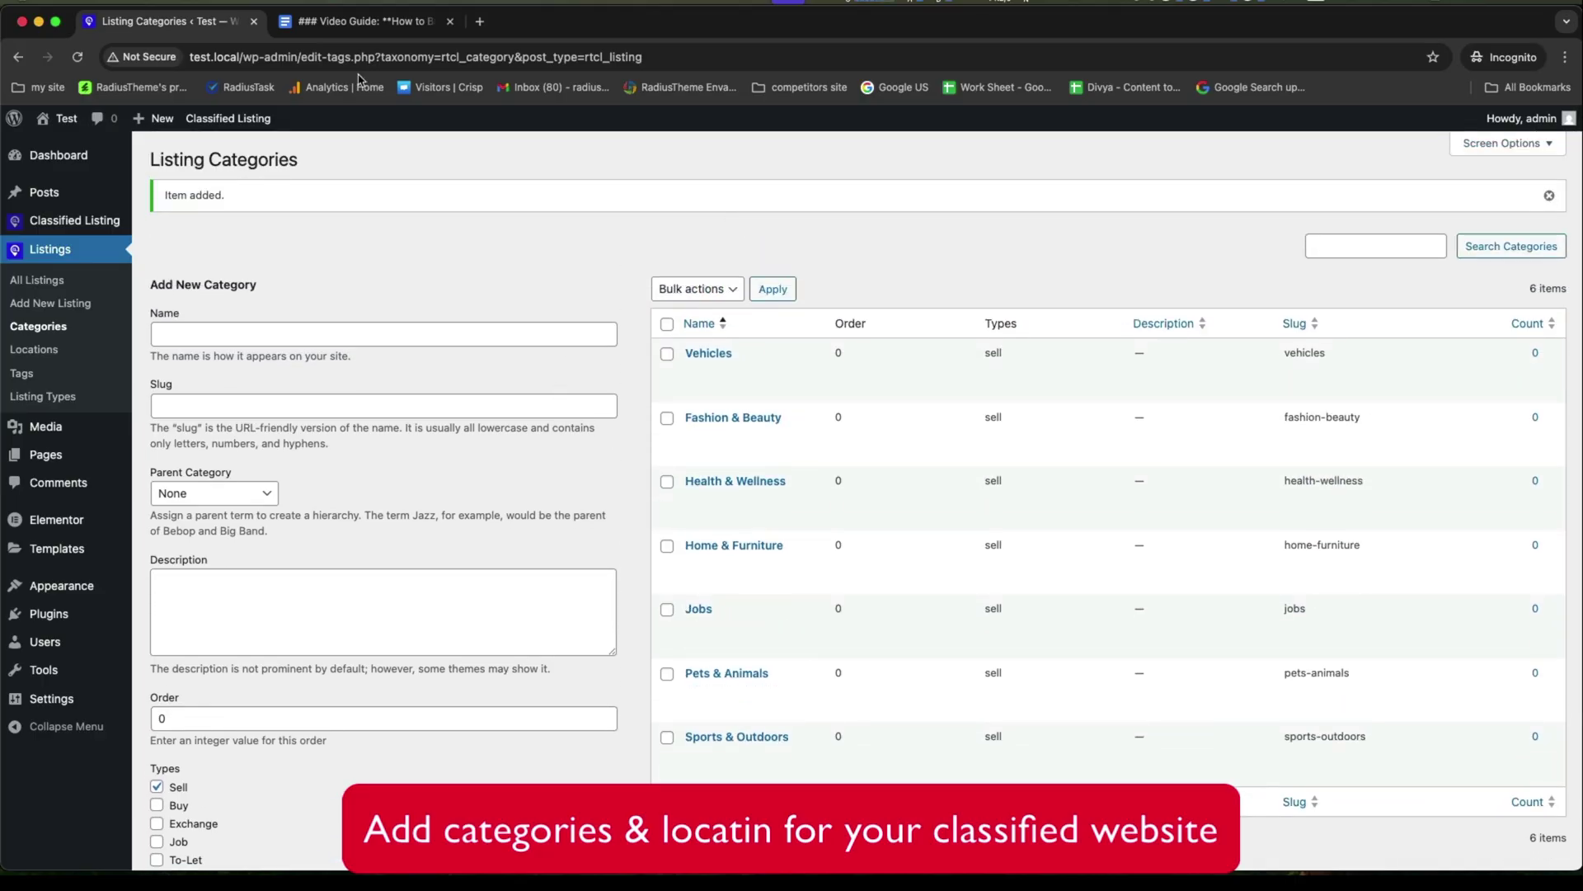
{"action": "mouse_move", "coordinate": [62, 117]}
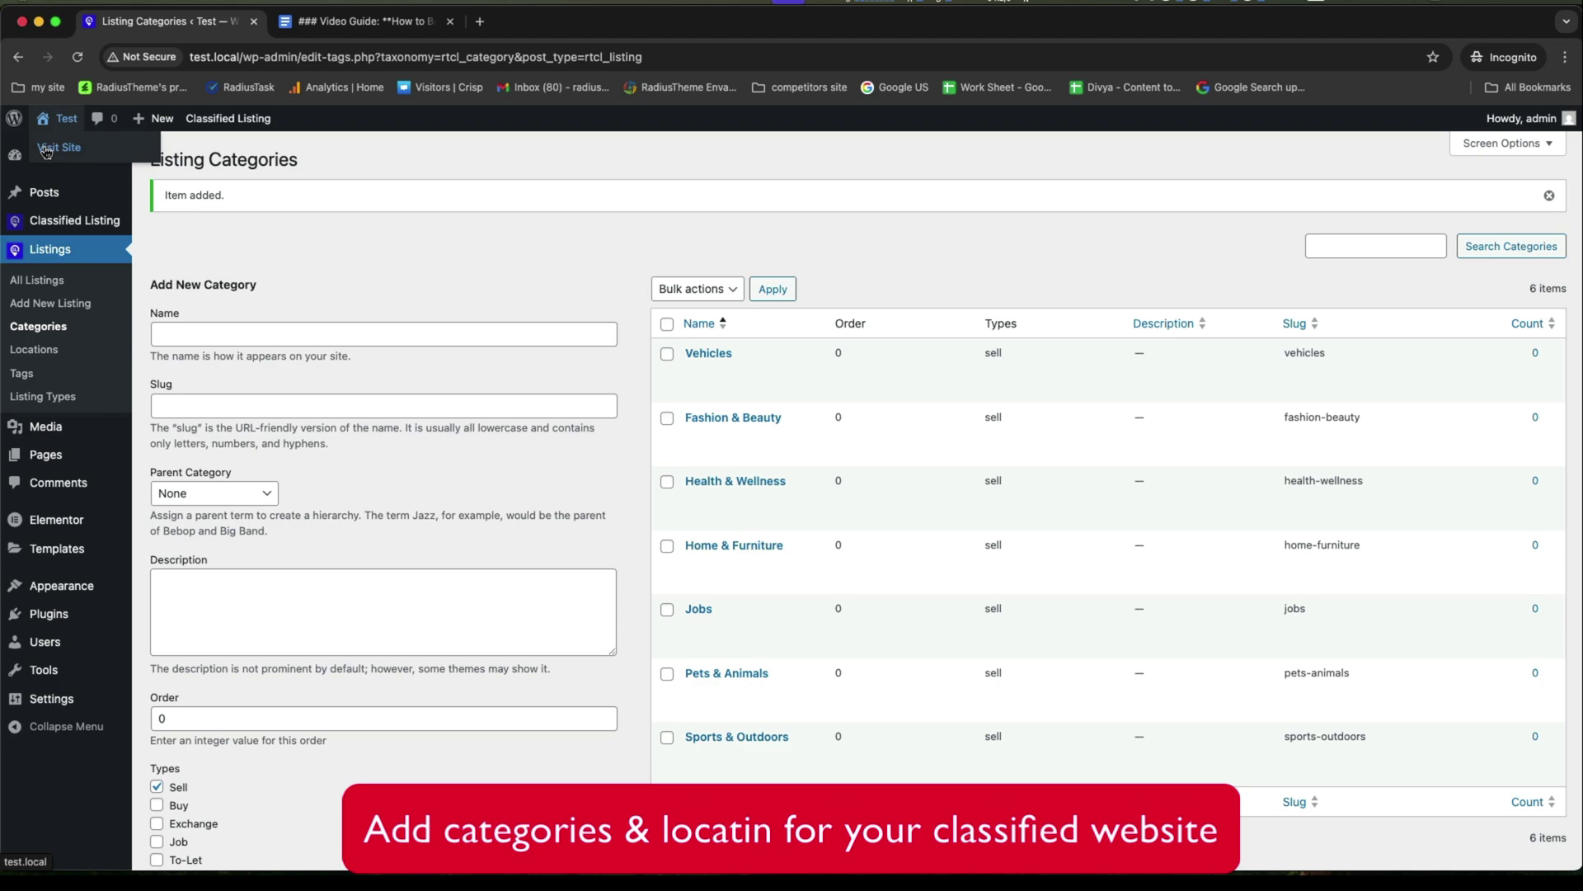
{"action": "right_click", "coordinate": [51, 147]}
{"action": "left_click", "coordinate": [75, 155]}
{"action": "key", "text": "ctrl+Tab"}
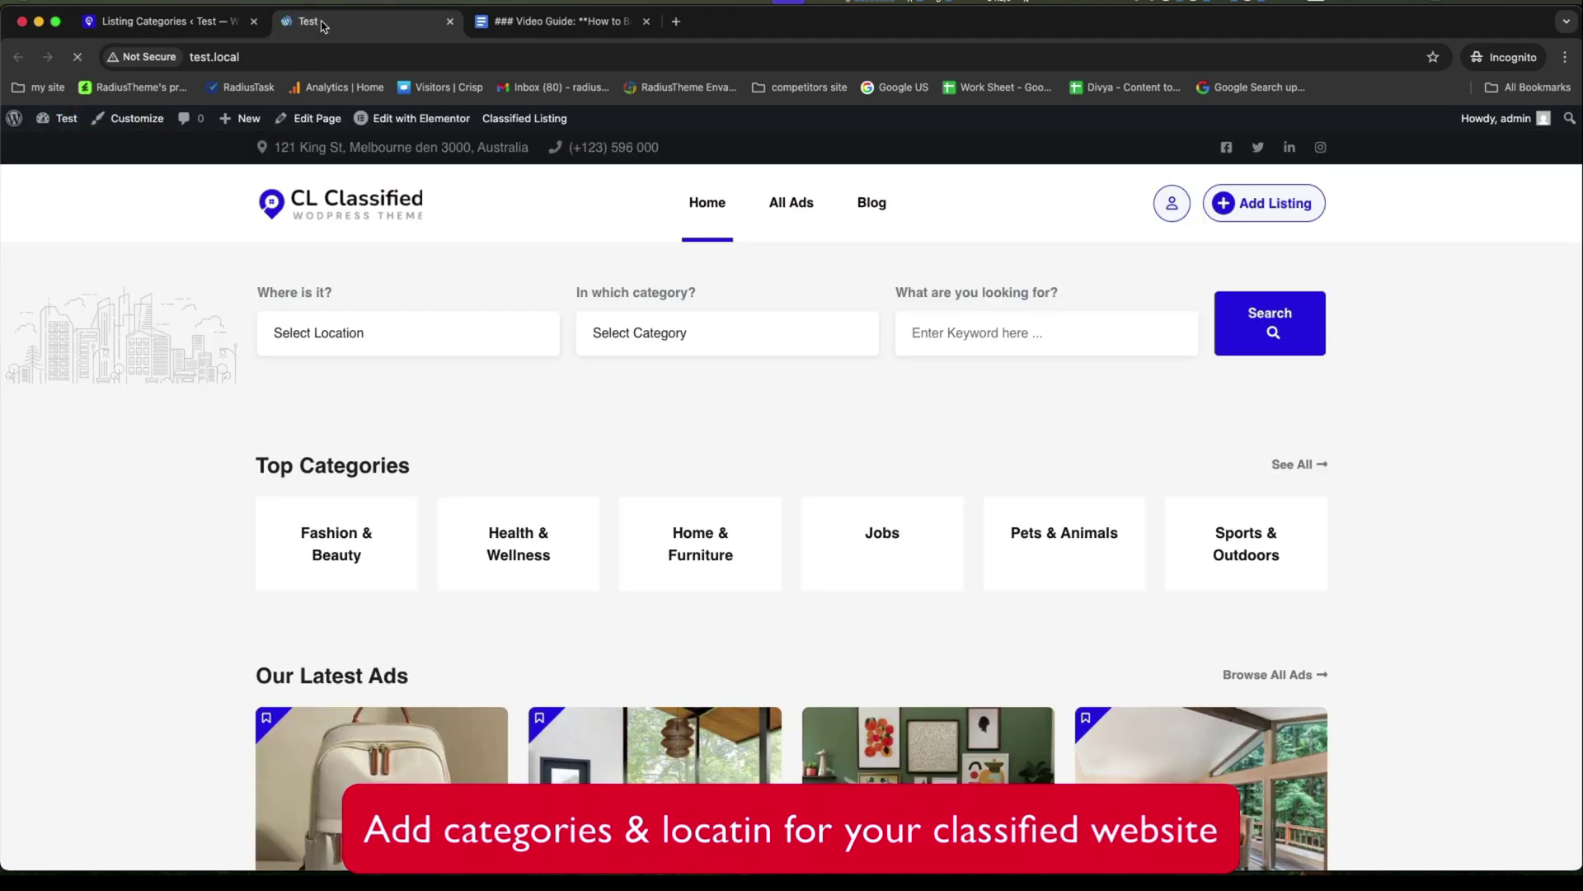
{"action": "scroll", "coordinate": [175, 245], "scroll_direction": "down", "scroll_amount": 2}
{"action": "scroll", "coordinate": [176, 245], "scroll_direction": "down", "scroll_amount": 2}
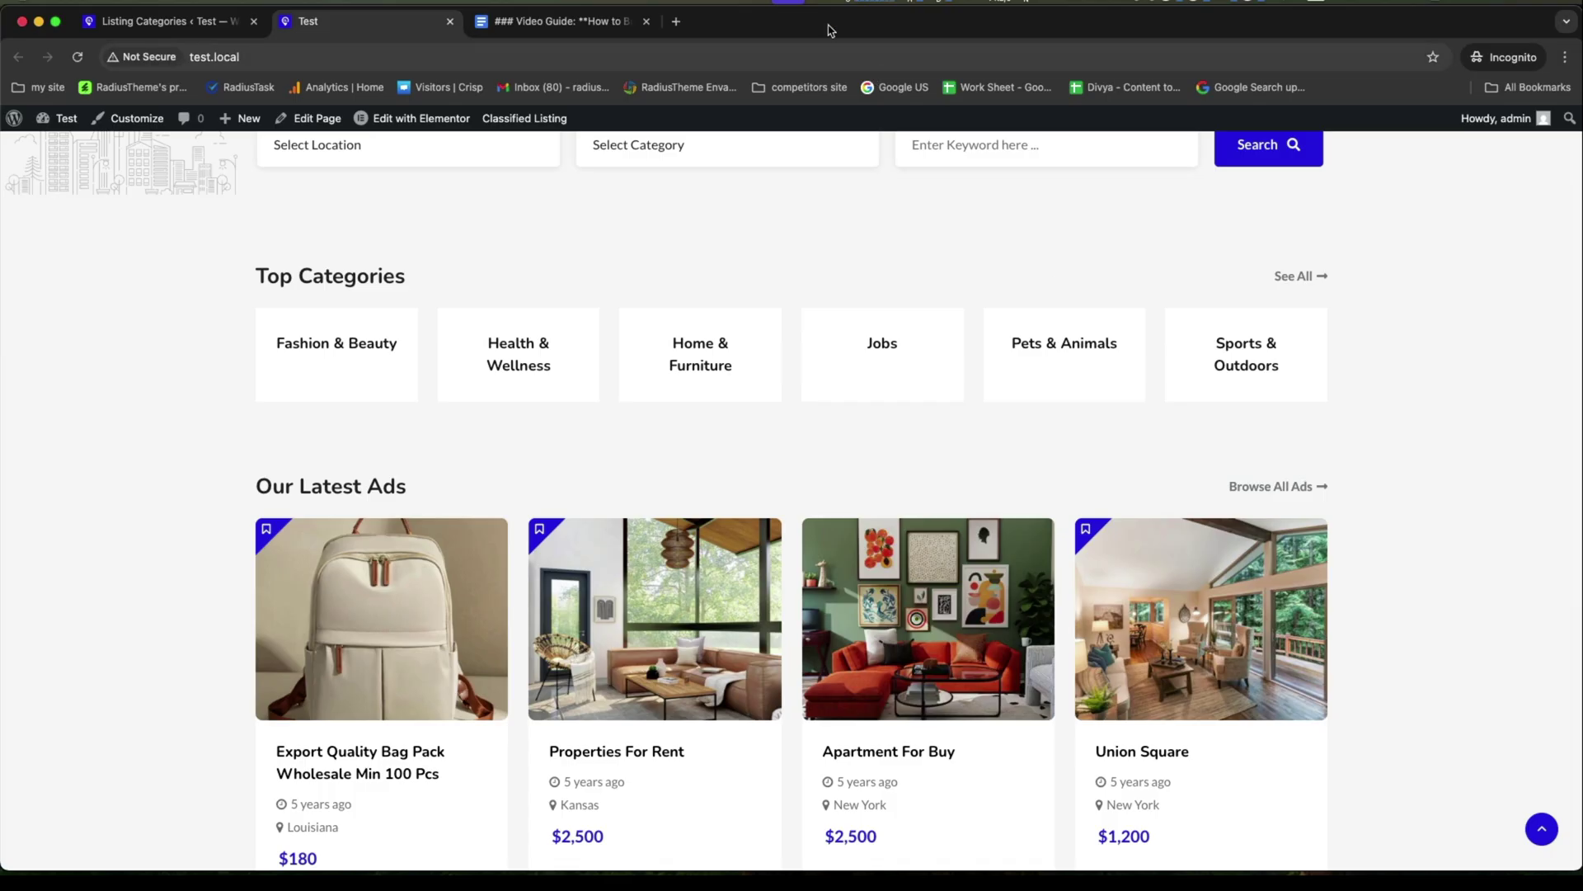
{"action": "left_click", "coordinate": [449, 21]}
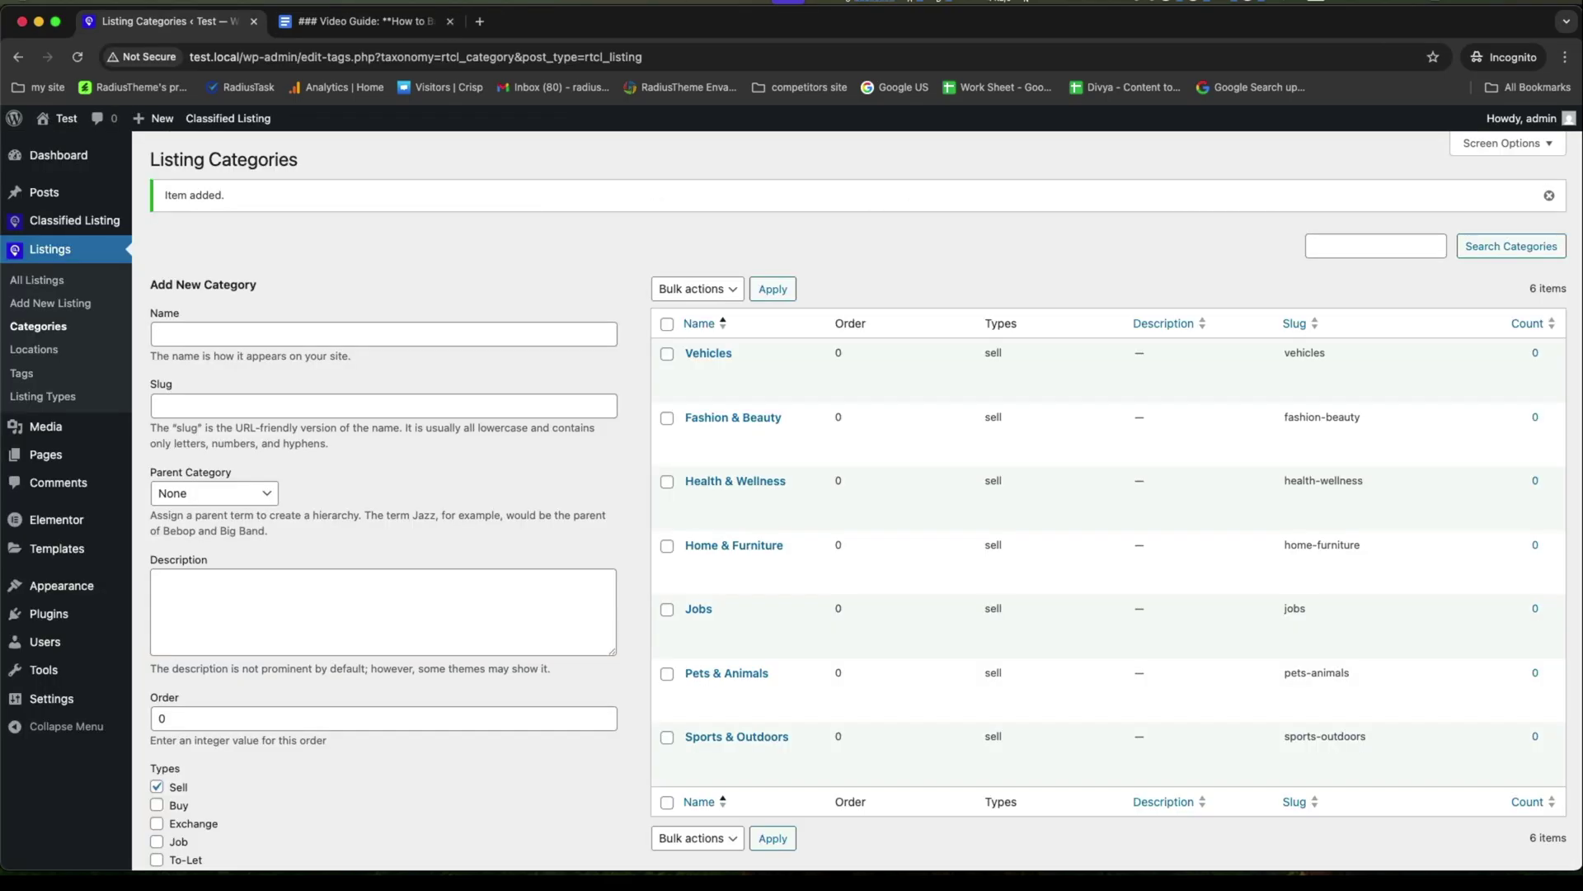
{"action": "left_click", "coordinate": [28, 349]}
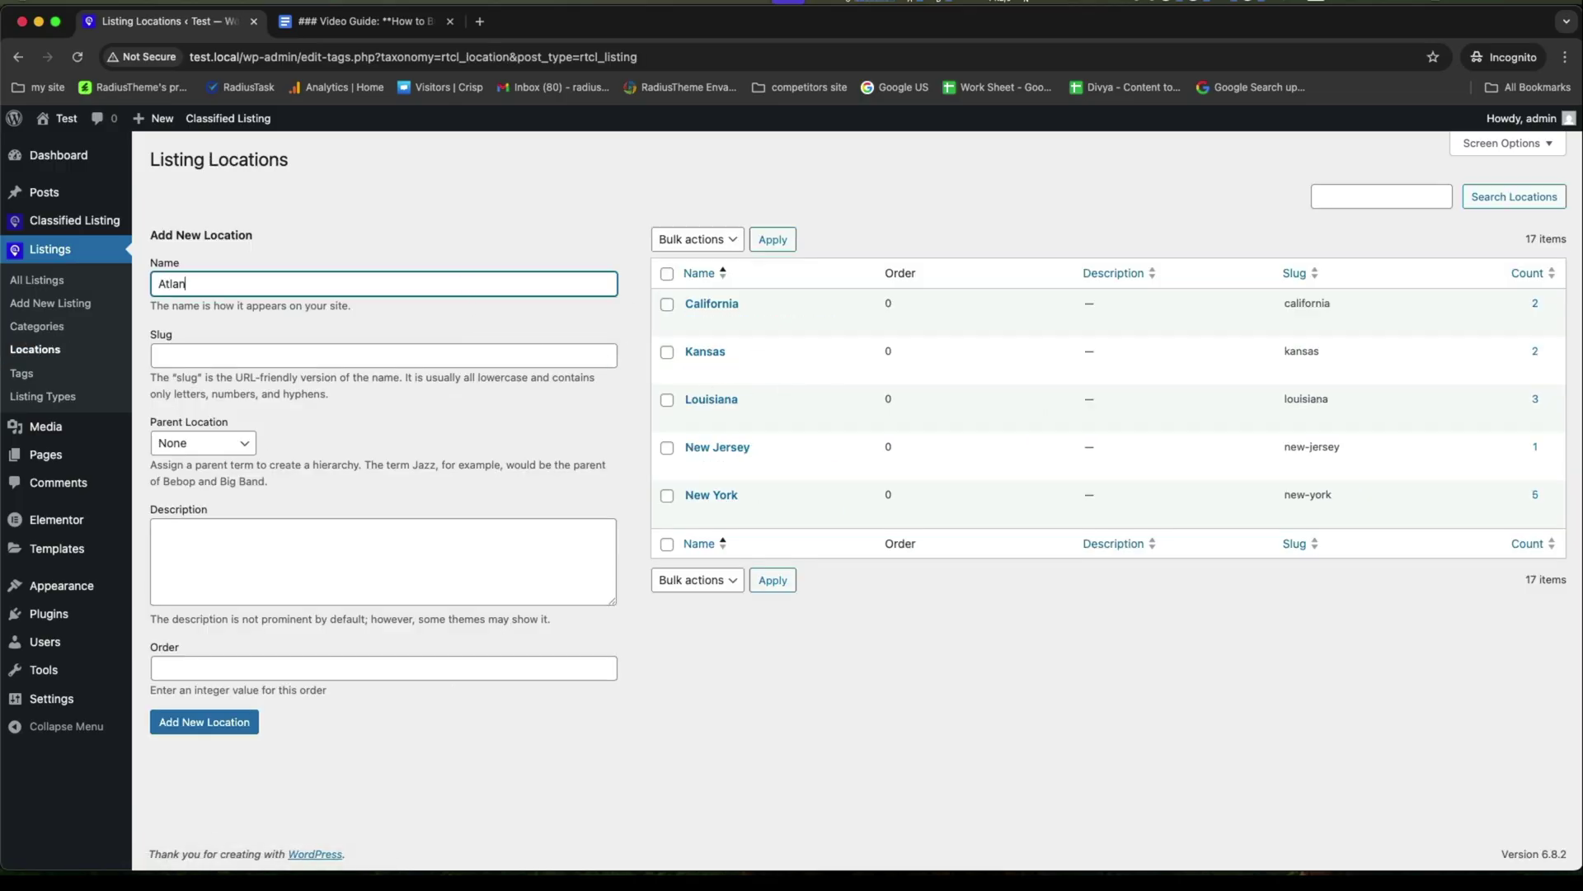
{"action": "left_click", "coordinate": [204, 722]}
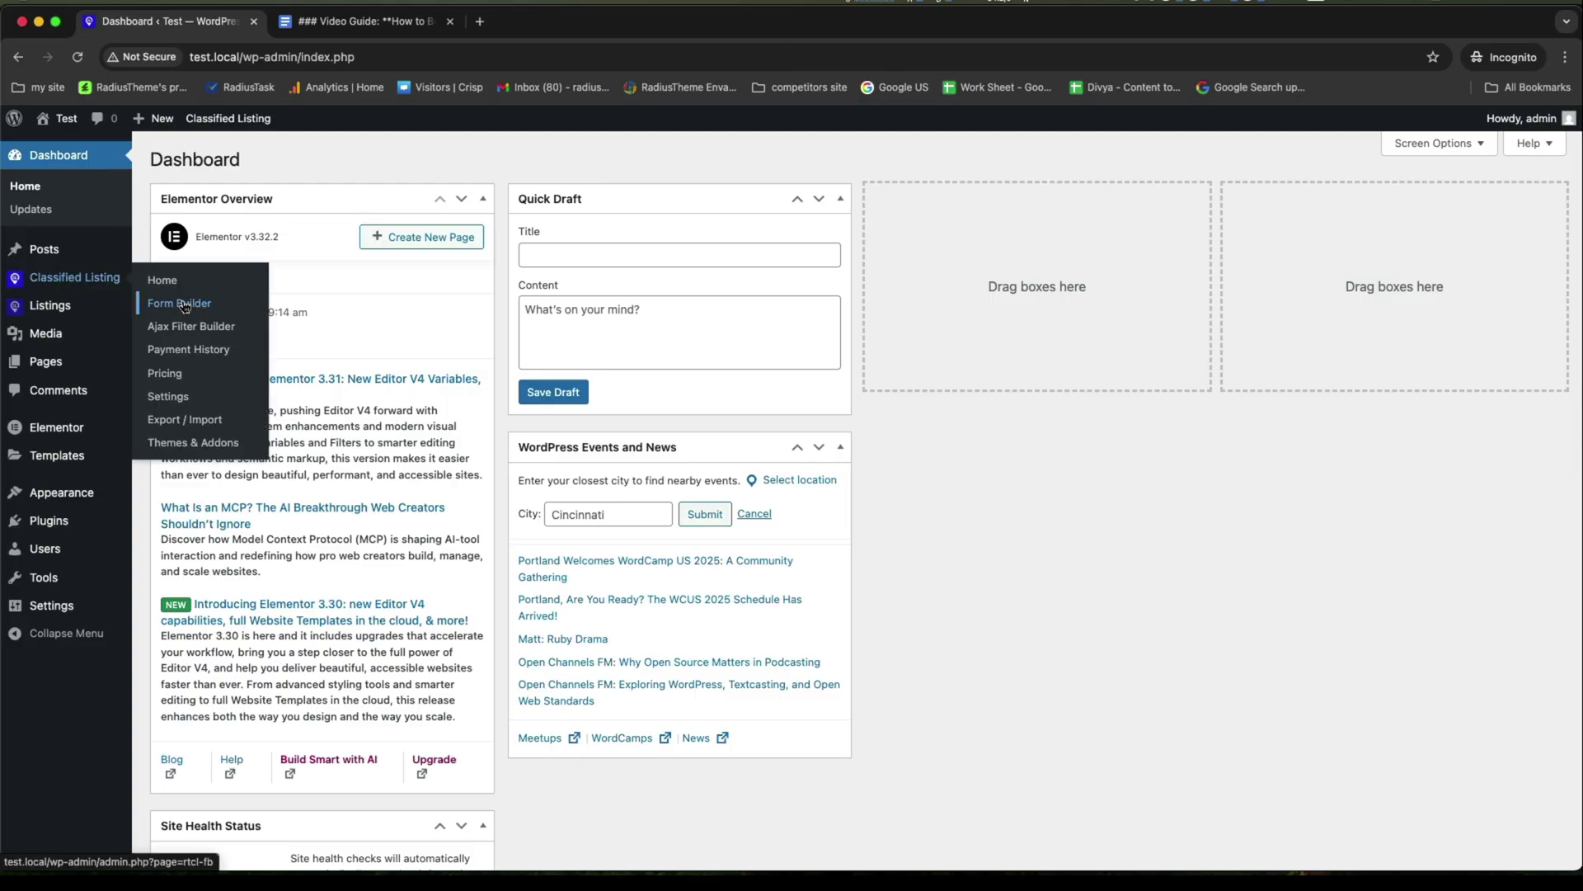
Start an AI-built form named Classified with Classified Ads as the directory type.
{"action": "left_click", "coordinate": [182, 304]}
{"action": "left_click", "coordinate": [1466, 239]}
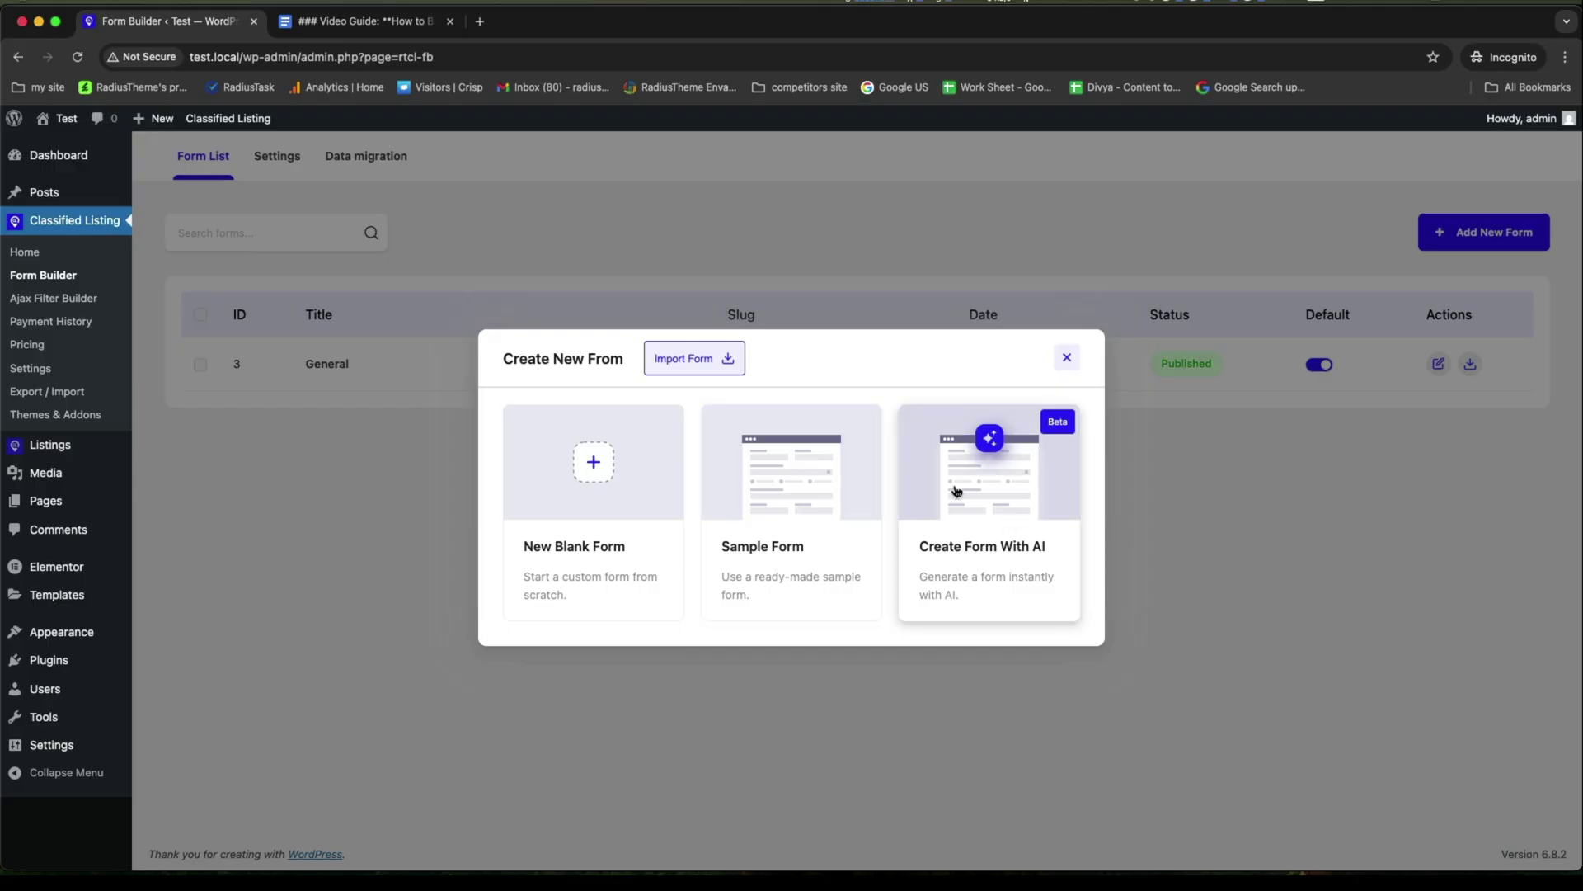
{"action": "left_click", "coordinate": [983, 523]}
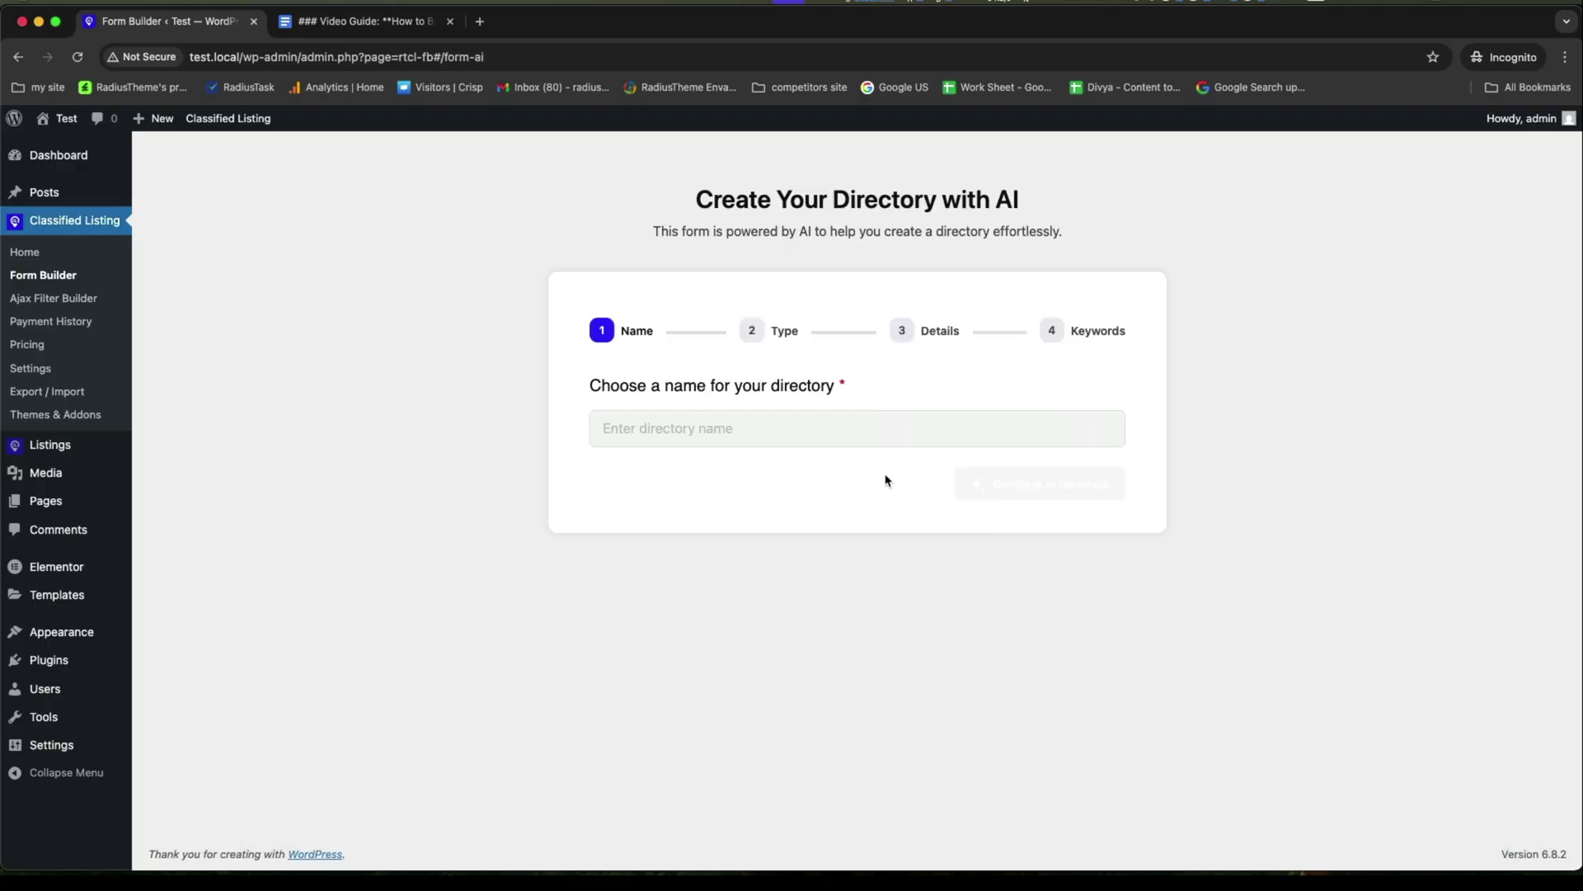
{"action": "left_click", "coordinate": [823, 437]}
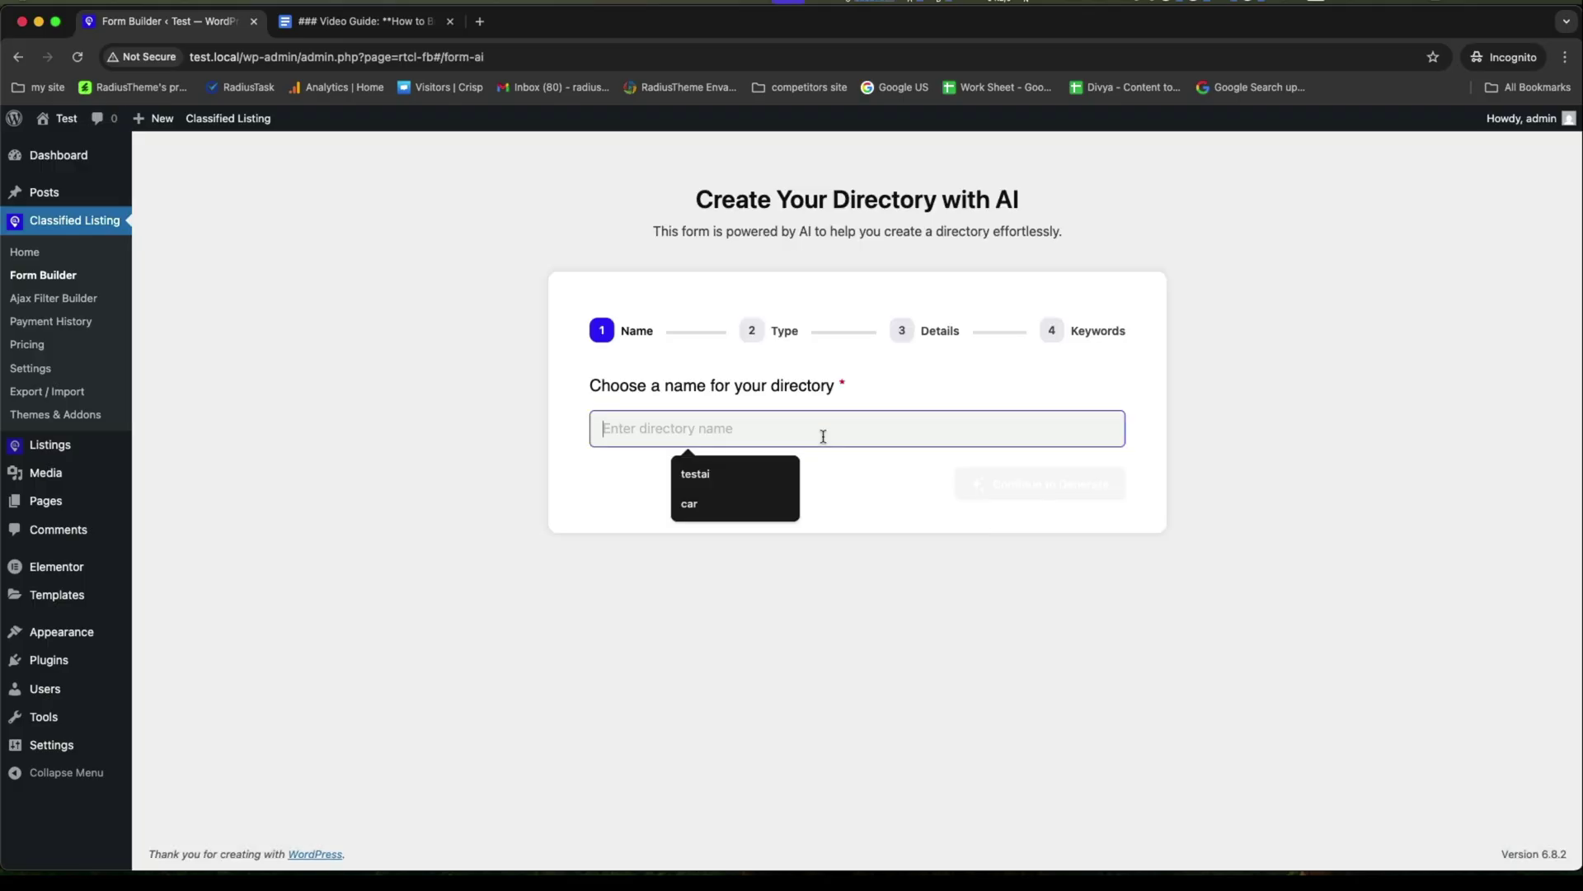
{"action": "type", "text": "Classified"}
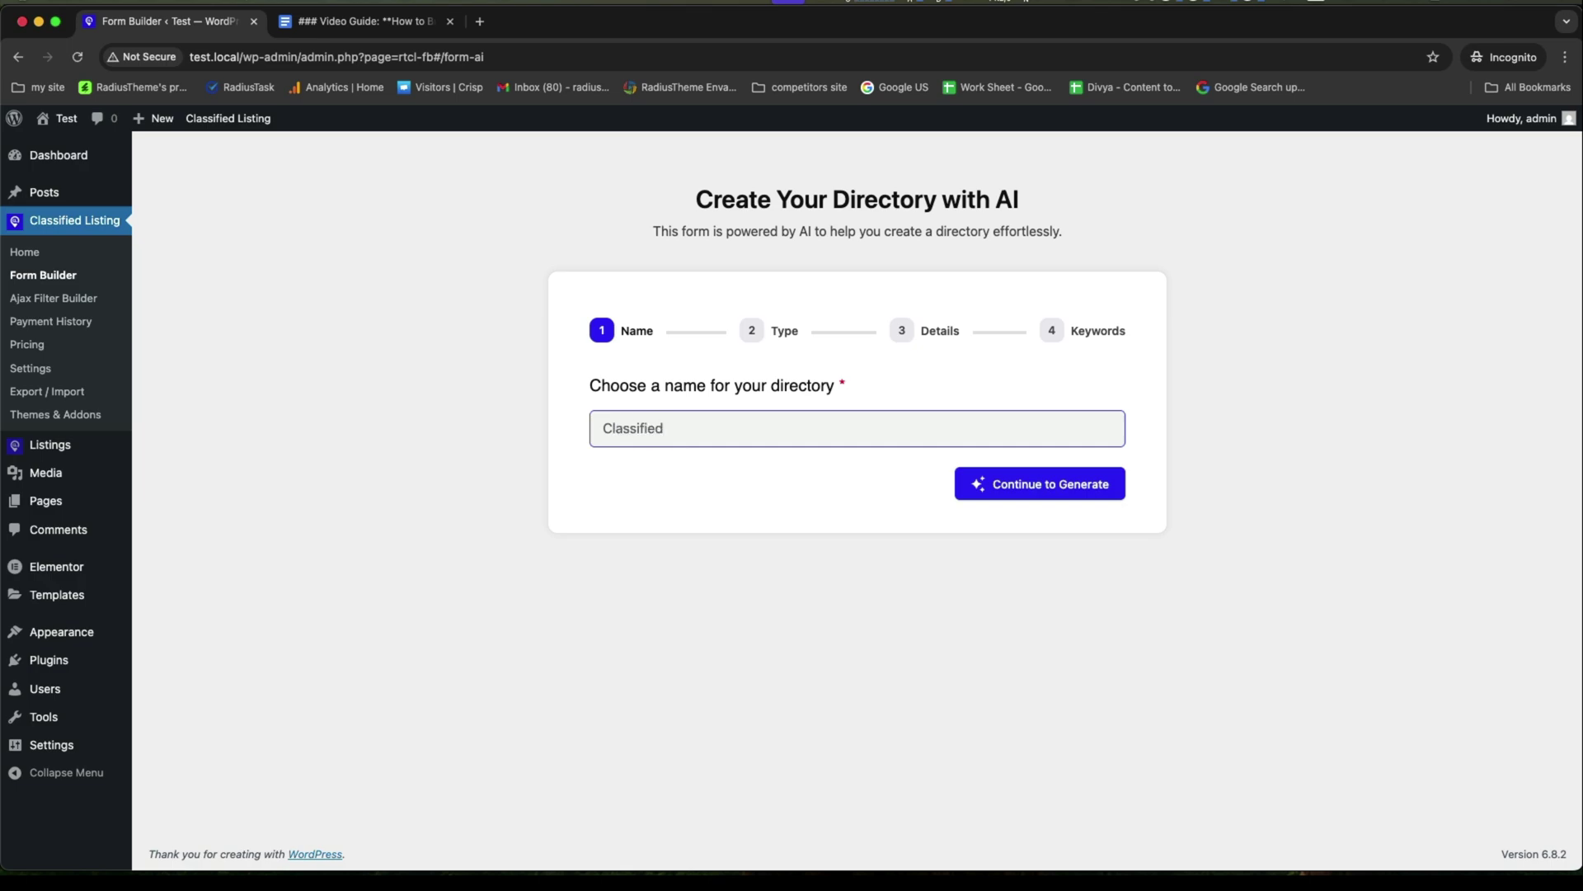
{"action": "left_click", "coordinate": [990, 483]}
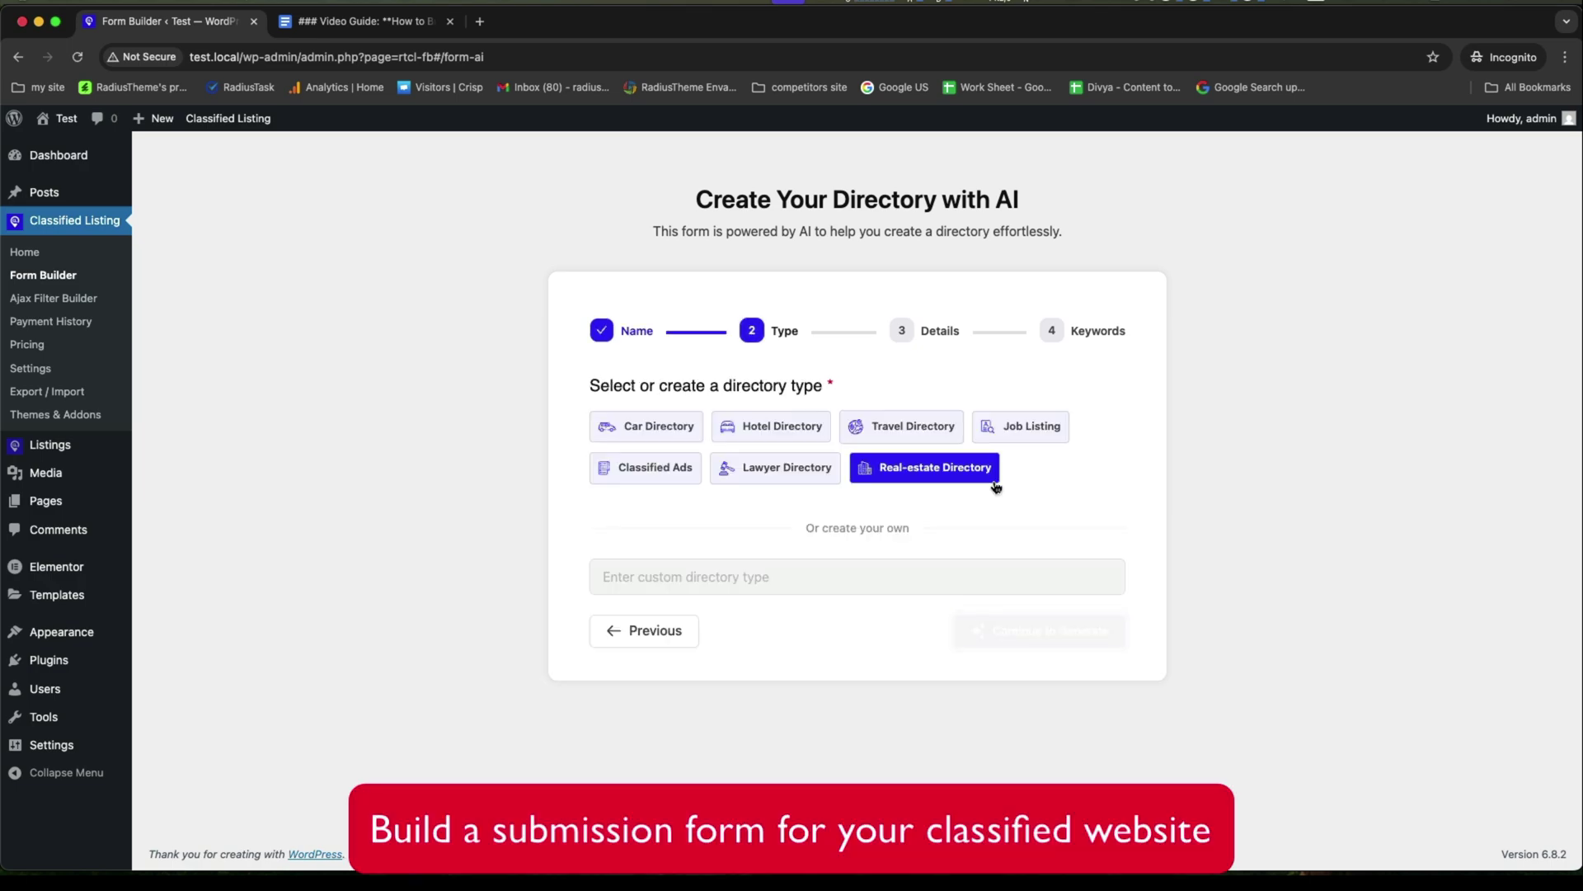
{"action": "left_click", "coordinate": [668, 470]}
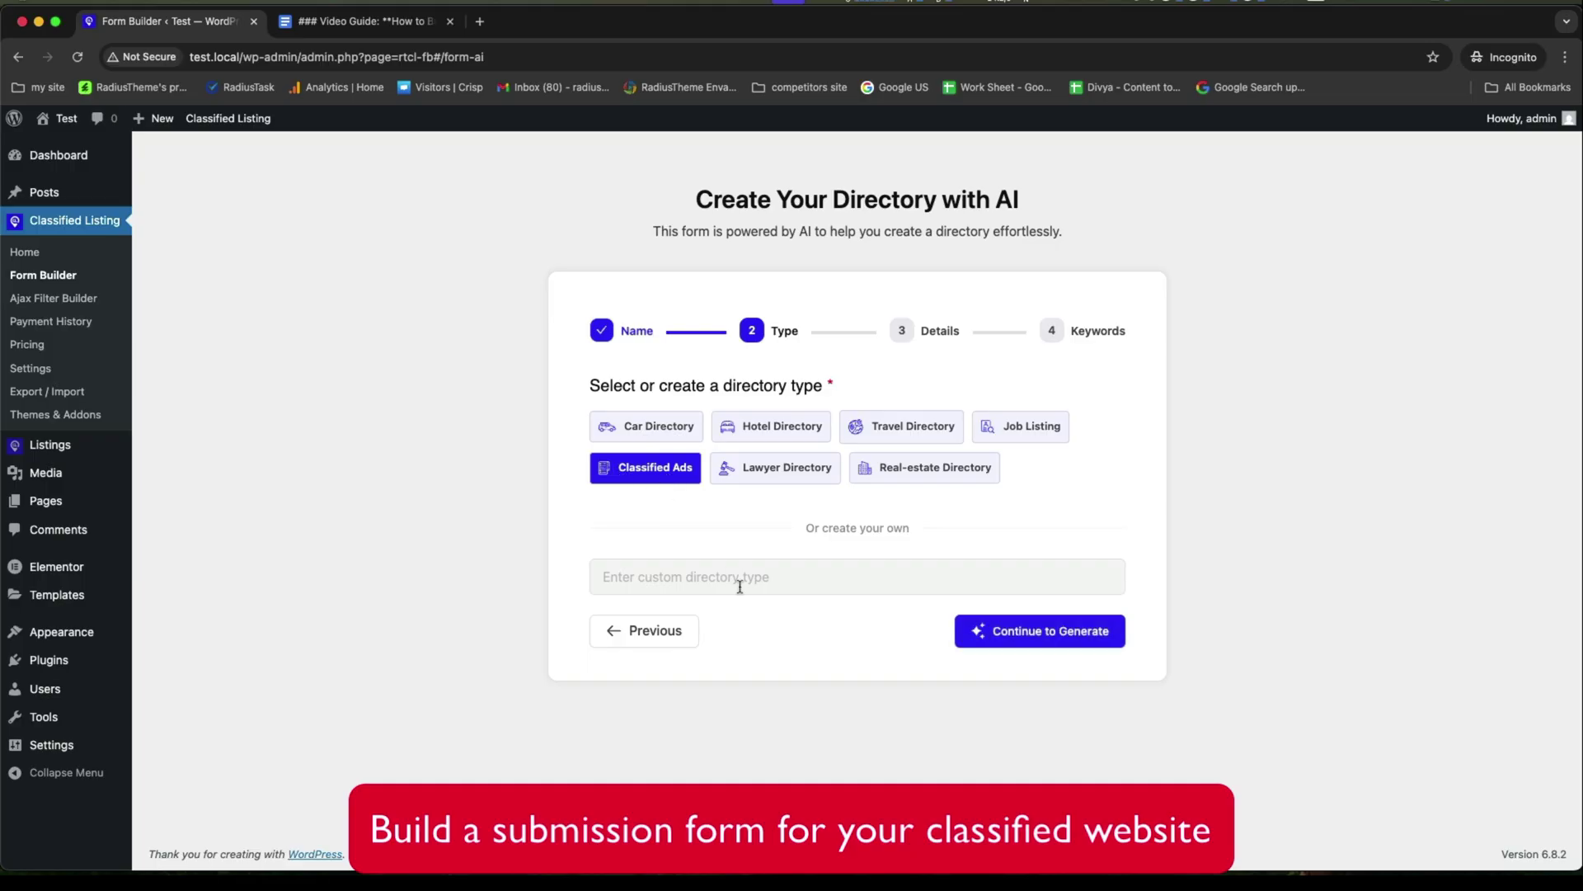
{"action": "left_click", "coordinate": [1026, 632]}
Set location United States, add keywords Classified Ads, Buy And Sell, Classified Advertising, and generate.
{"action": "left_click", "coordinate": [728, 420]}
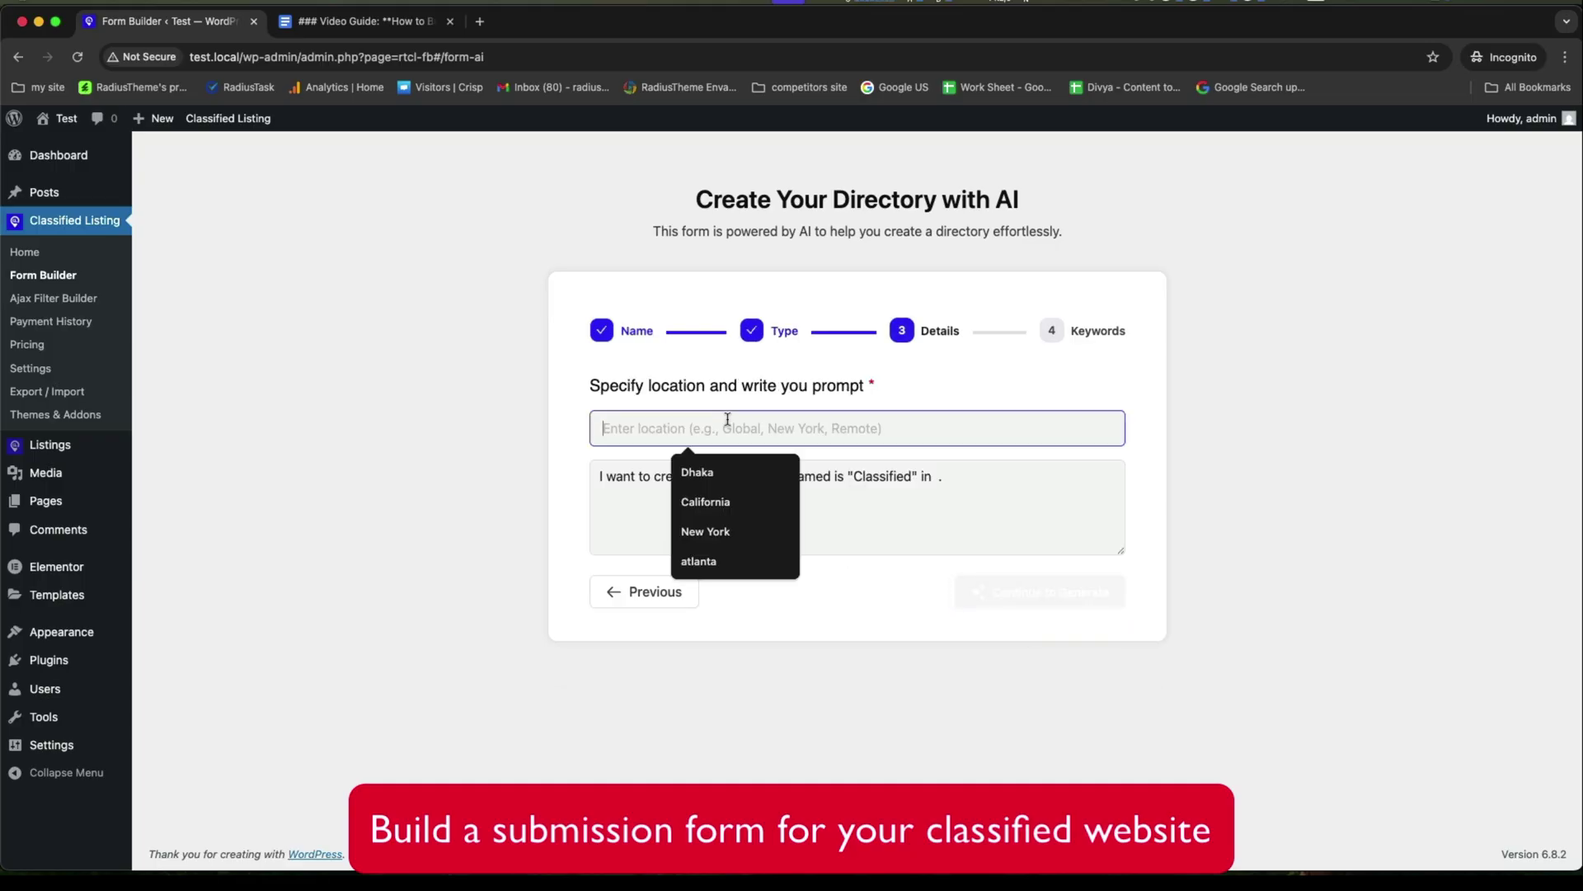
{"action": "type", "text": "United States"}
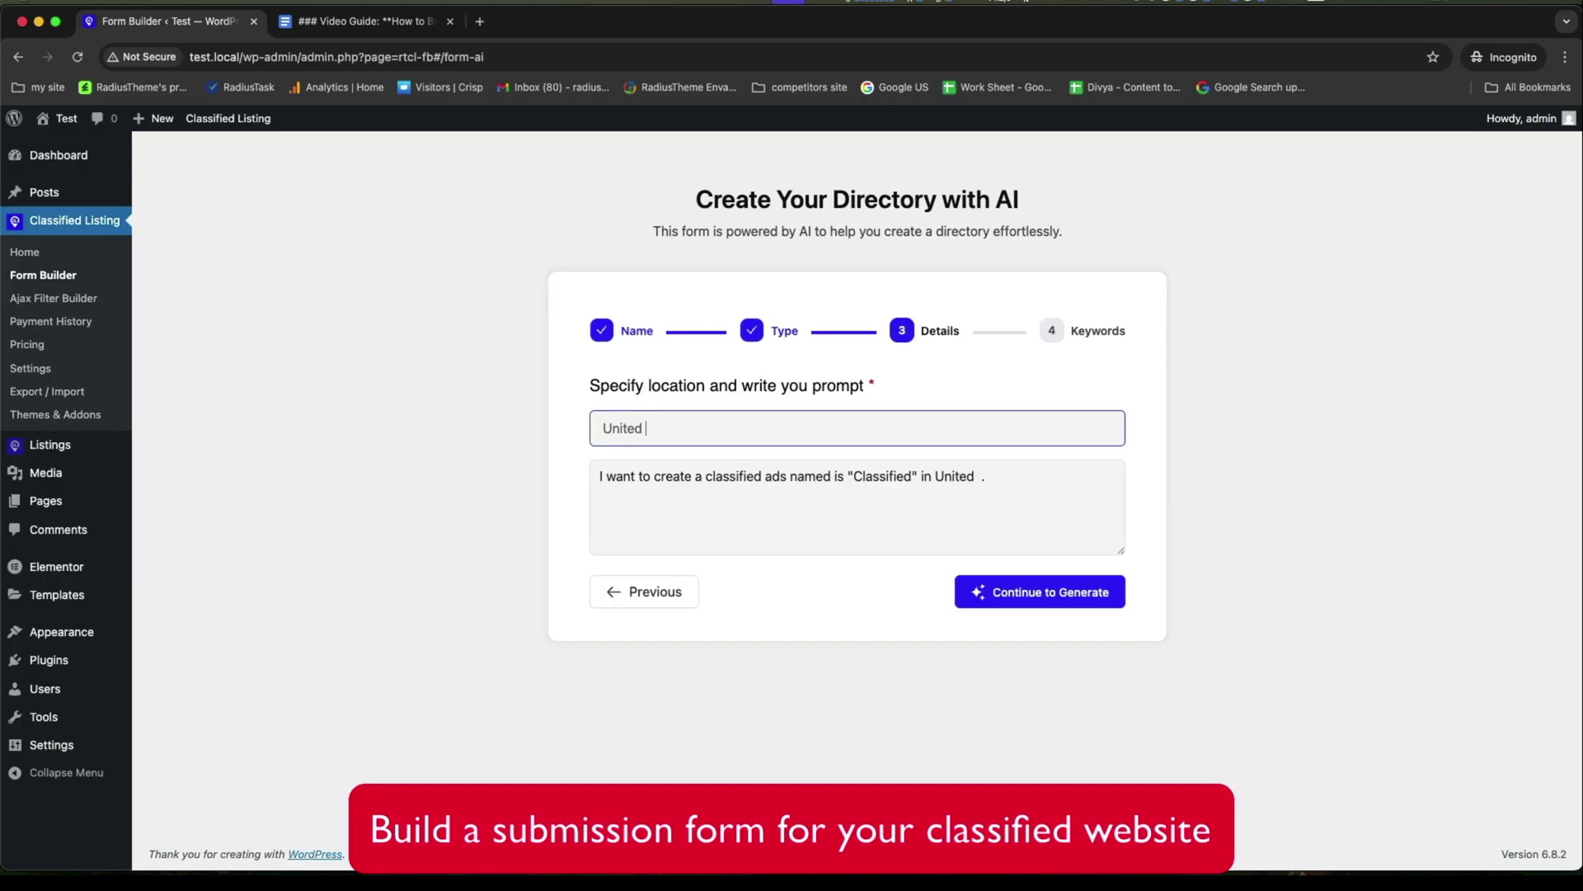
{"action": "left_click", "coordinate": [1081, 591]}
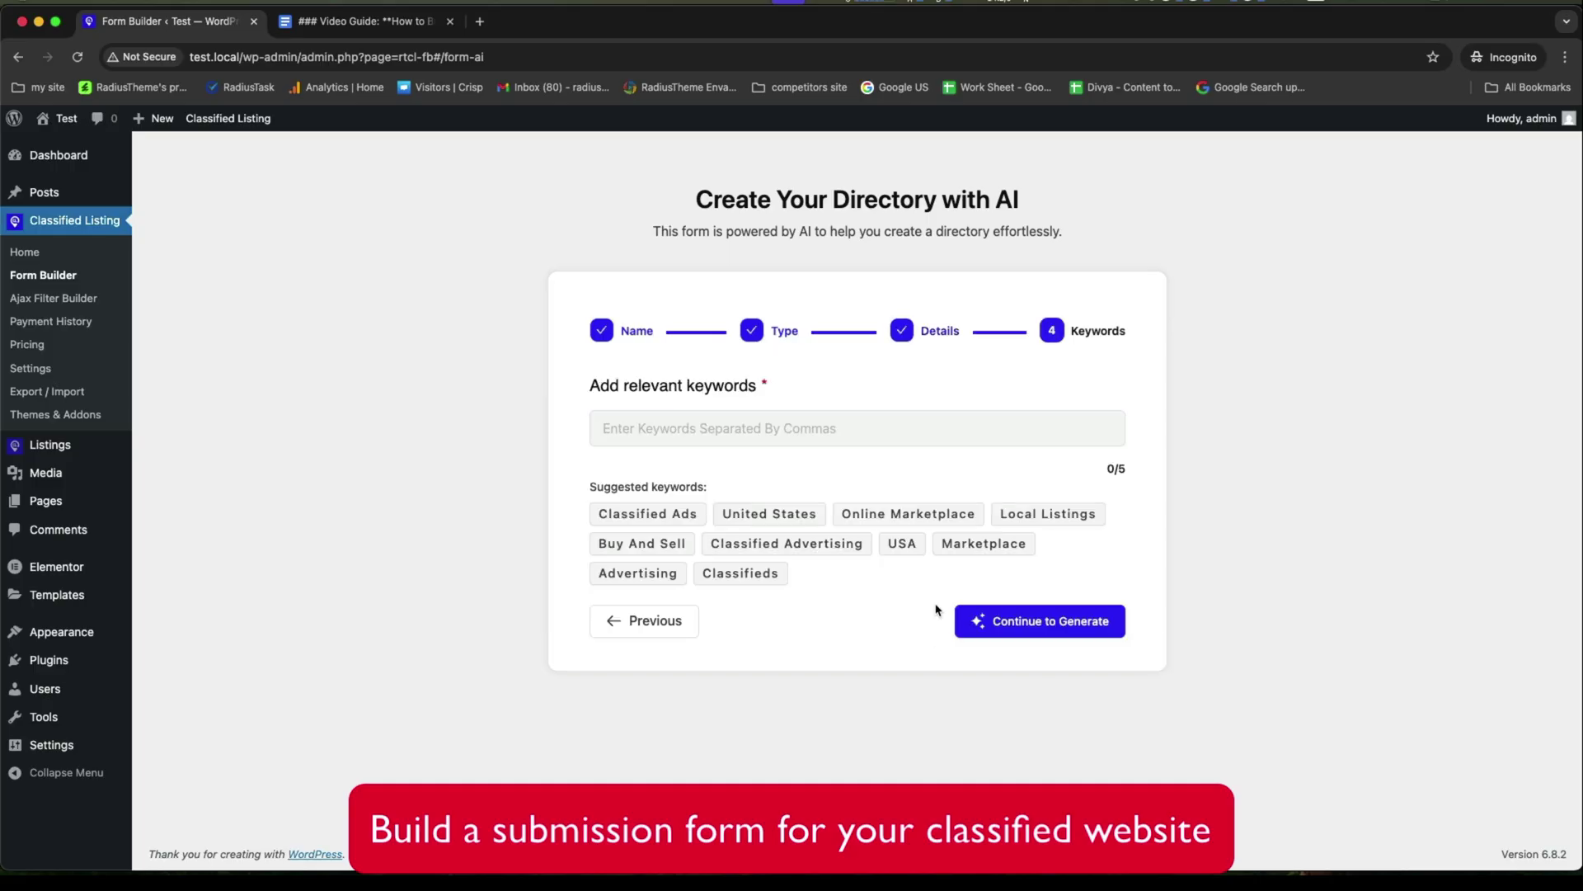
{"action": "left_click", "coordinate": [636, 514]}
{"action": "left_click", "coordinate": [1011, 590]}
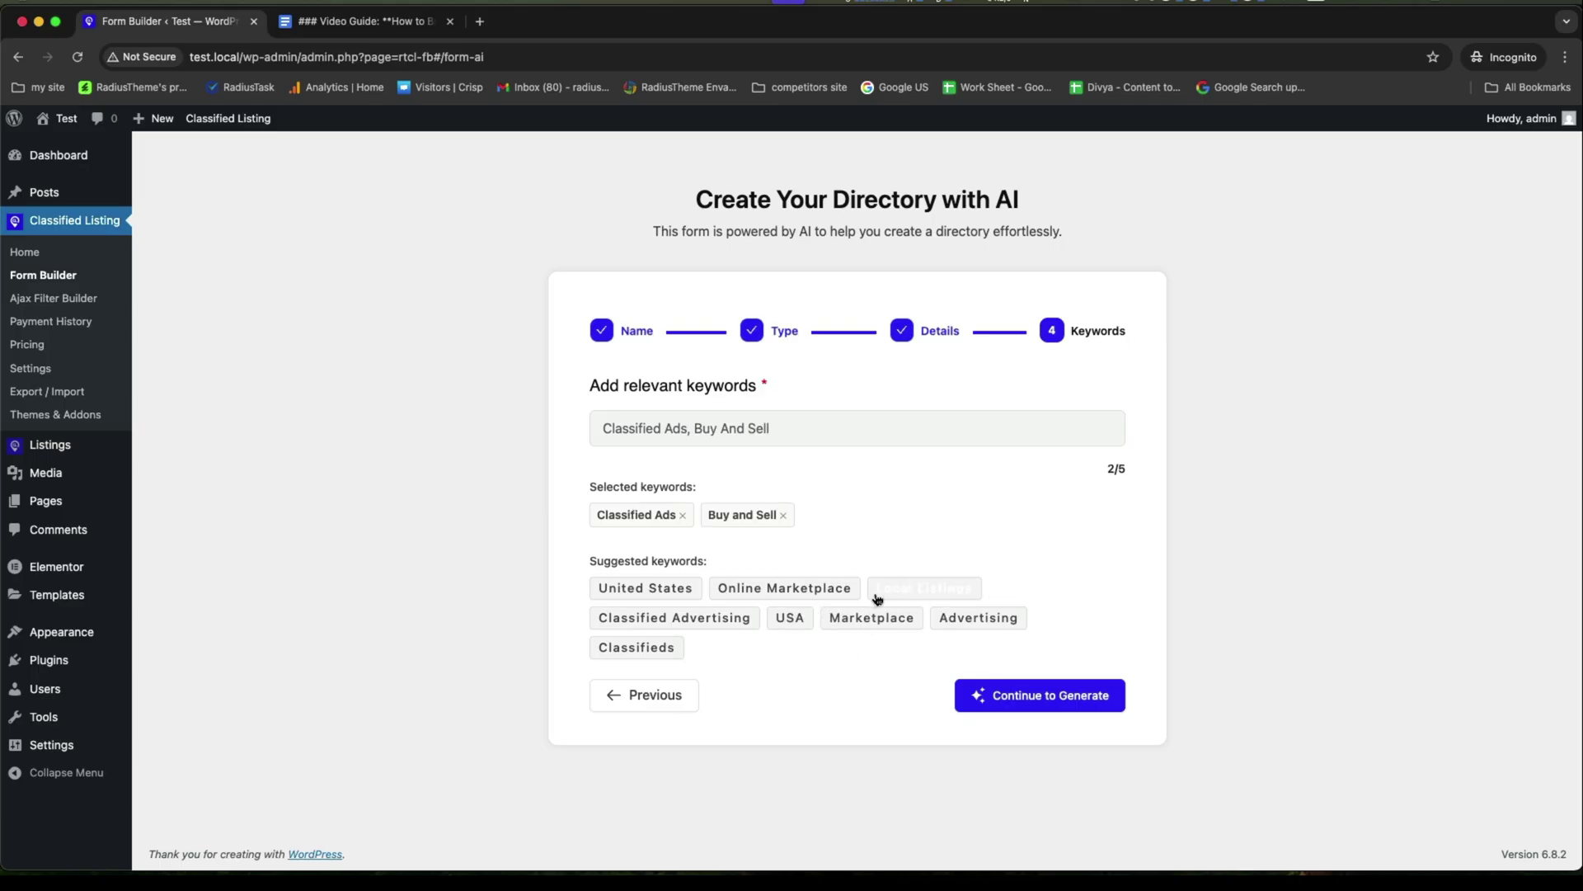
{"action": "left_click", "coordinate": [730, 619]}
{"action": "left_click", "coordinate": [1025, 673]}
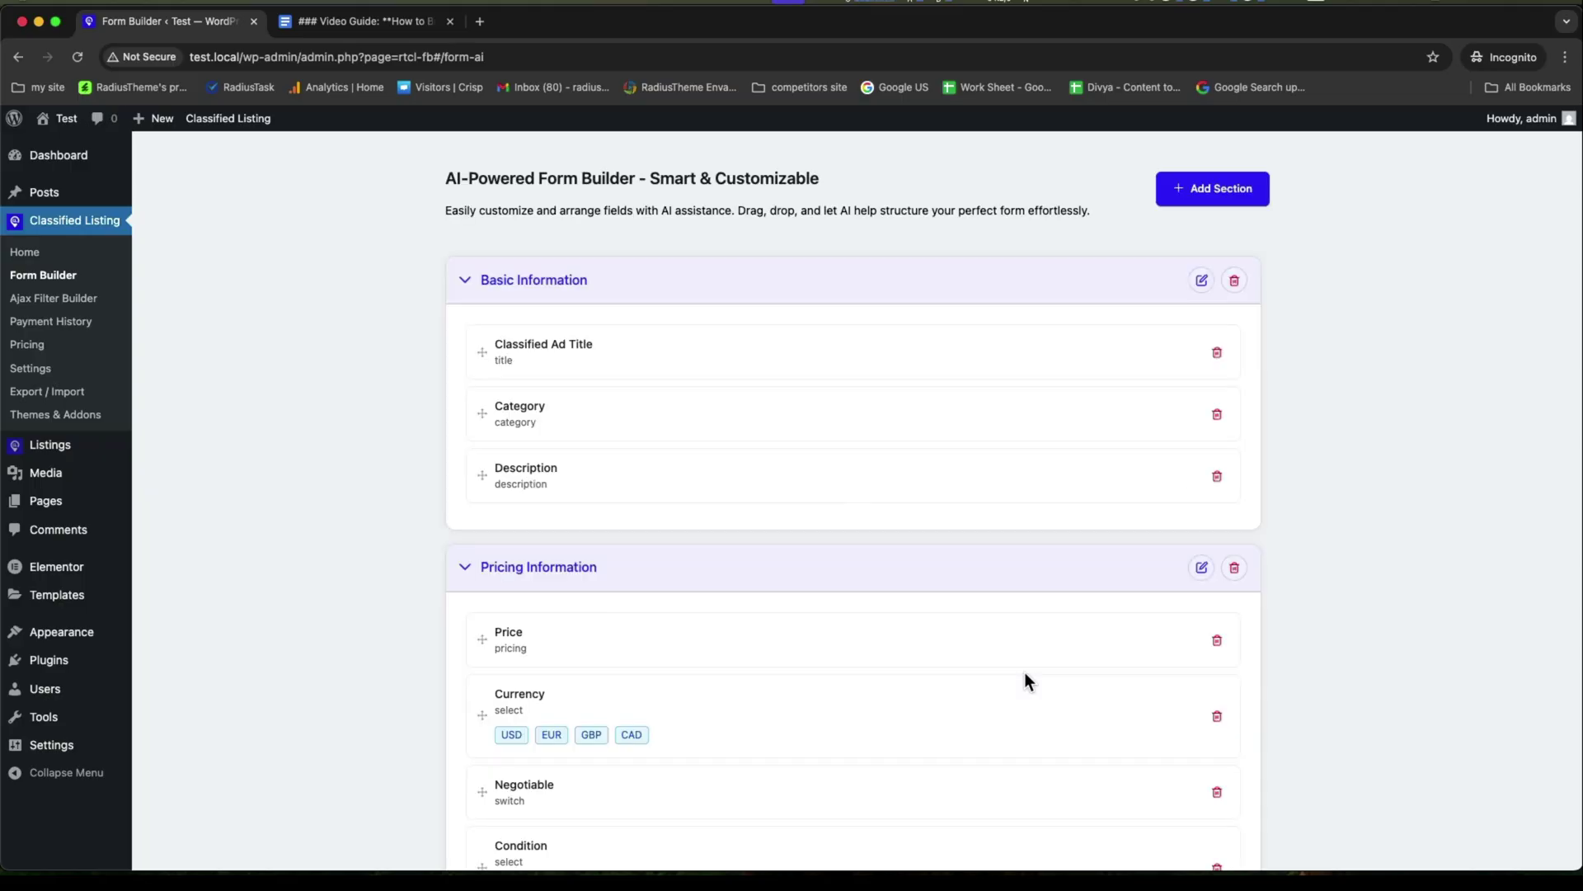
{"action": "scroll", "coordinate": [1025, 680], "scroll_direction": "down", "scroll_amount": 5}
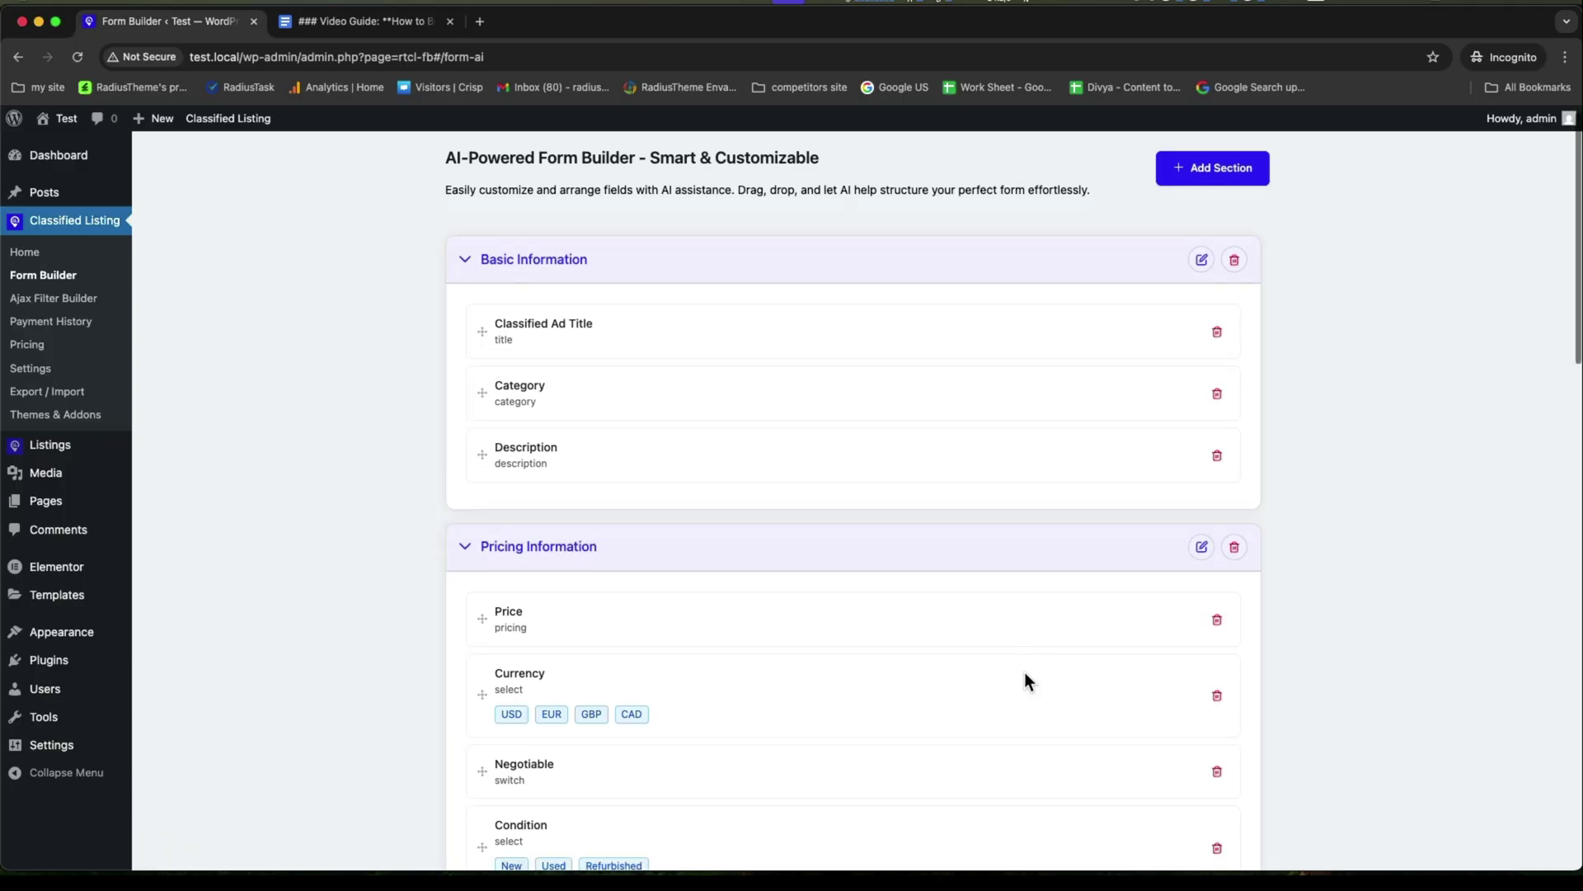
{"action": "scroll", "coordinate": [1024, 680], "scroll_direction": "down", "scroll_amount": 15}
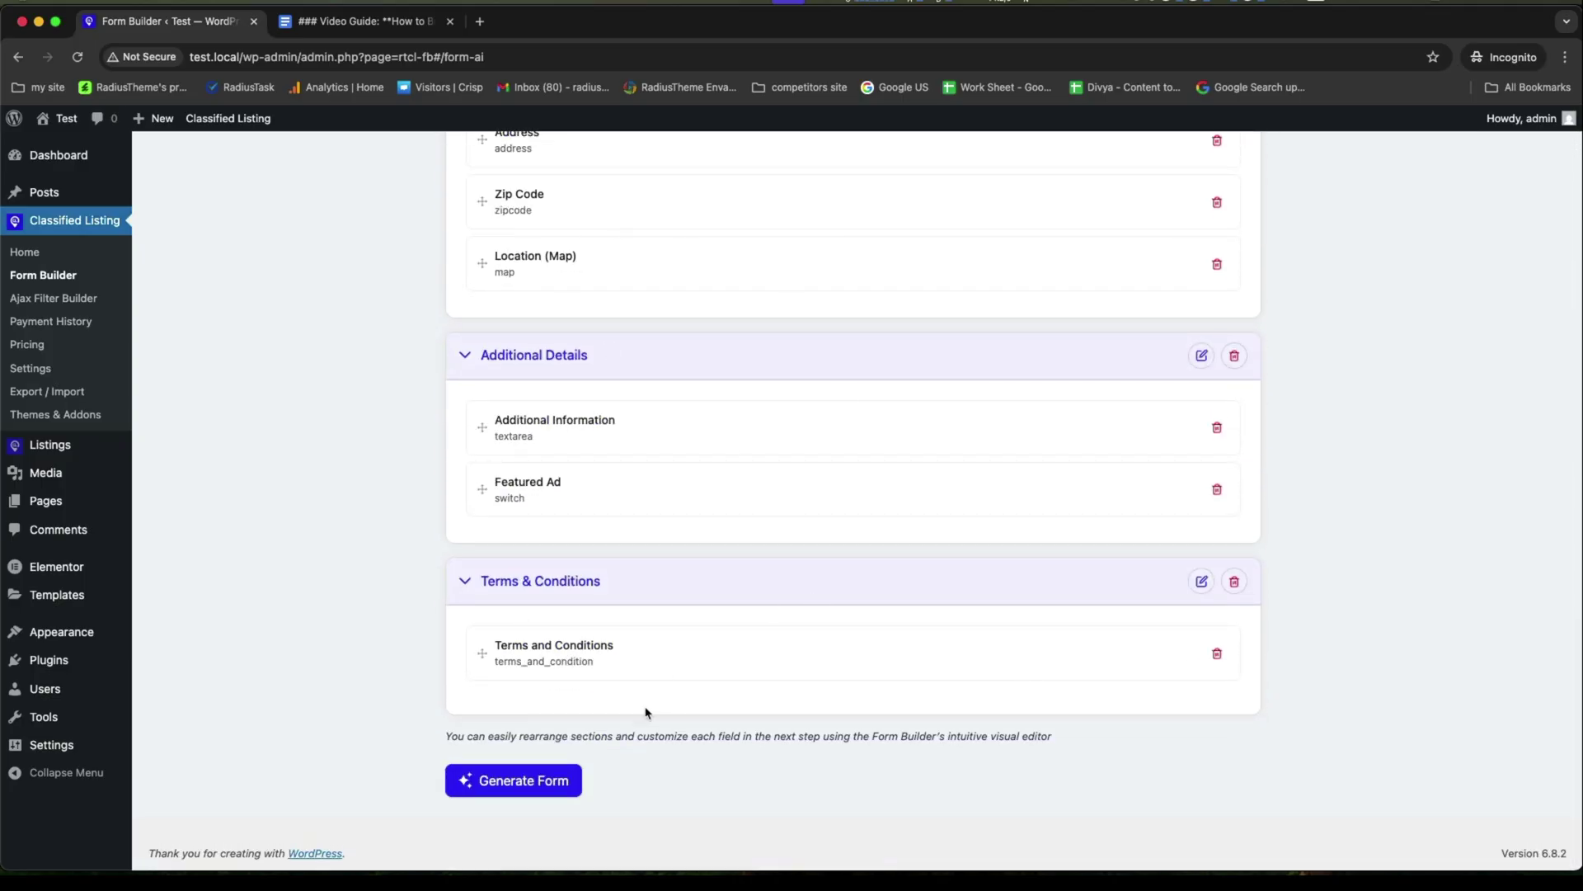
Create the Classified form from the AI-generated fields.
{"action": "left_click", "coordinate": [540, 780]}
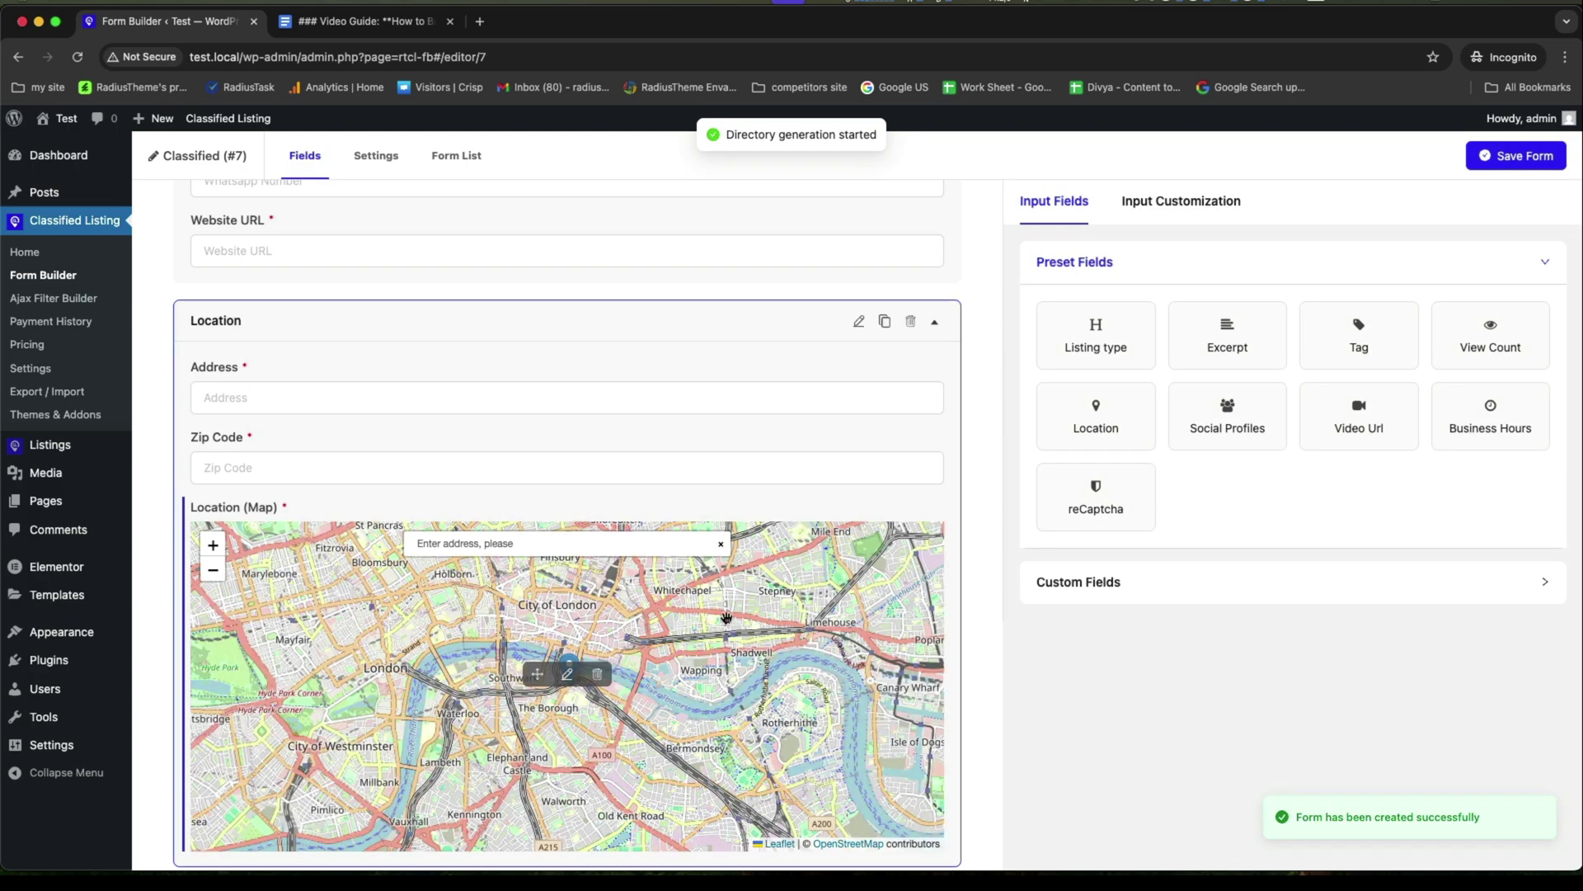
{"action": "scroll", "coordinate": [799, 423], "scroll_direction": "up", "scroll_amount": 10}
{"action": "scroll", "coordinate": [798, 424], "scroll_direction": "up", "scroll_amount": 5}
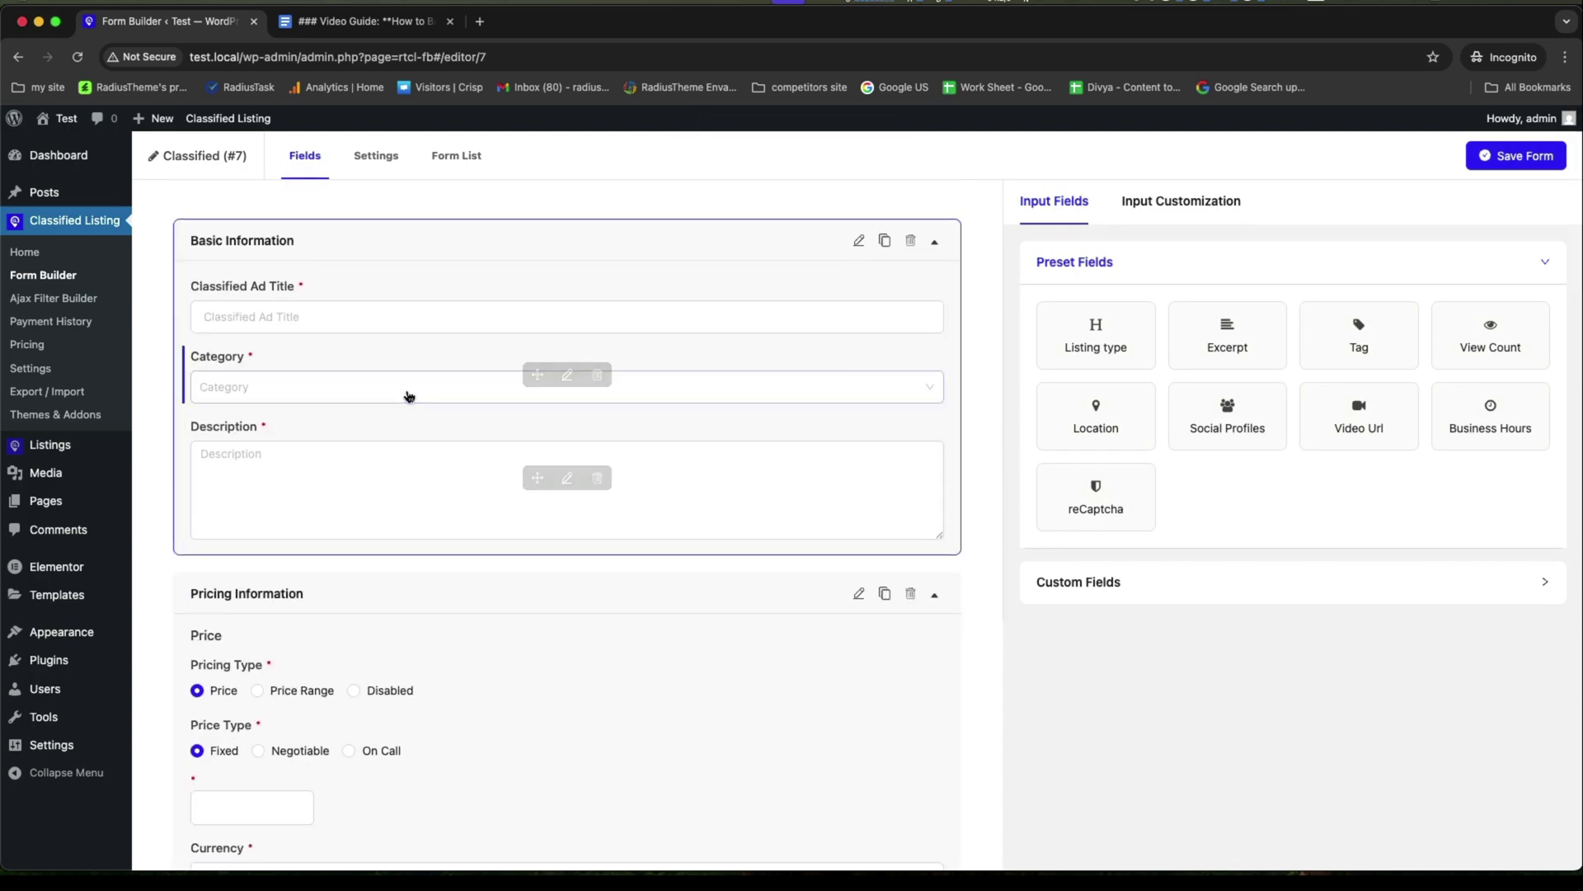
{"action": "scroll", "coordinate": [311, 474], "scroll_direction": "down", "scroll_amount": 6}
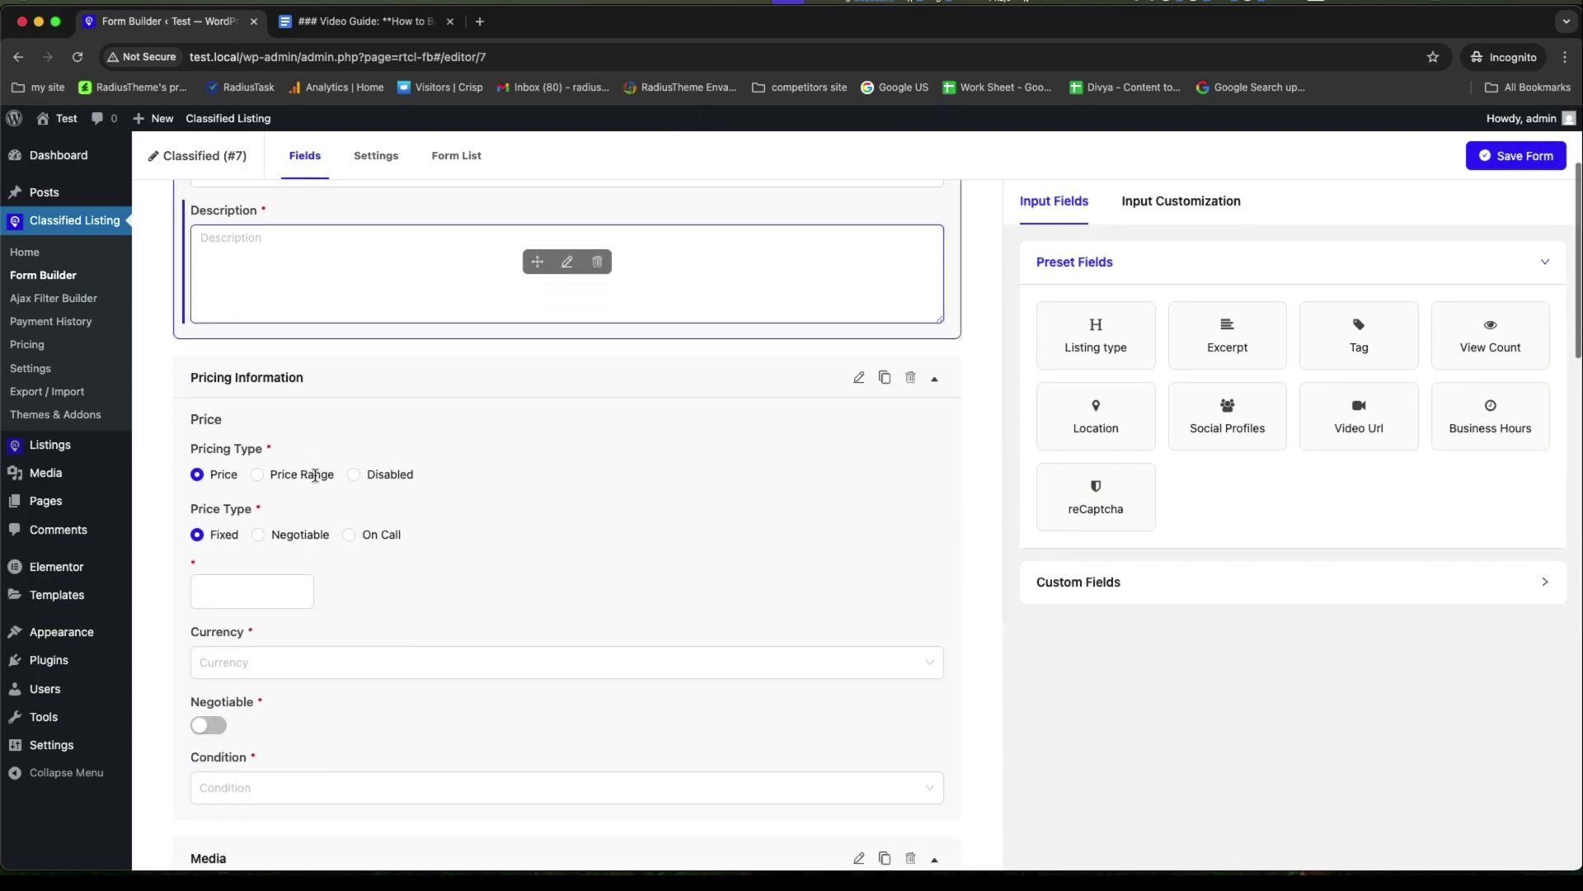
{"action": "scroll", "coordinate": [340, 499], "scroll_direction": "up", "scroll_amount": 1}
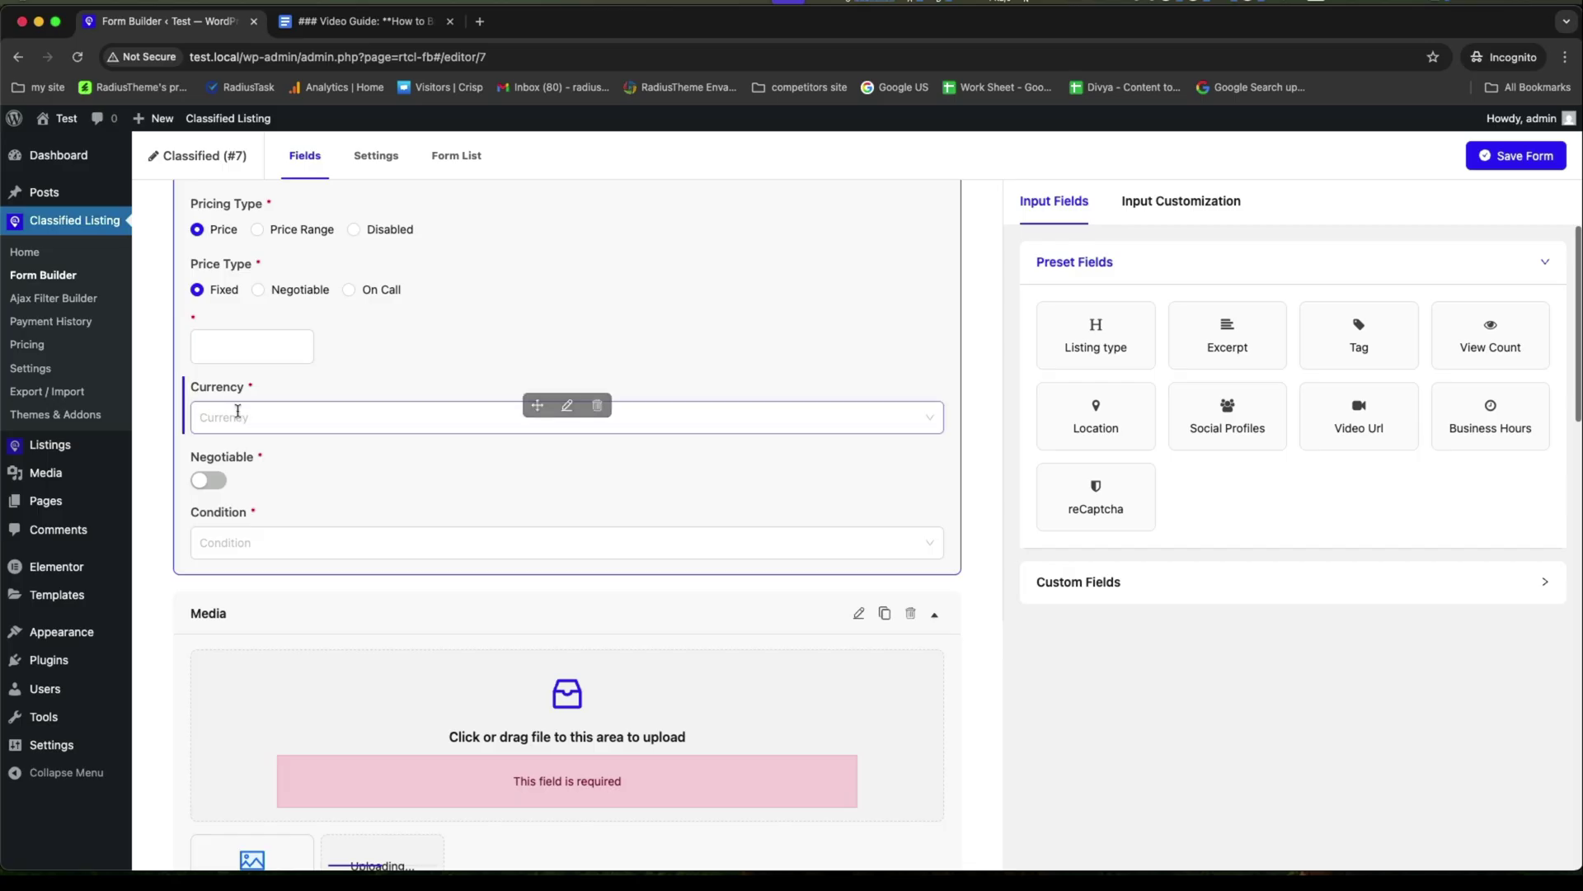
Delete the Currency field from the pricing section and confirm.
{"action": "left_click", "coordinate": [325, 420]}
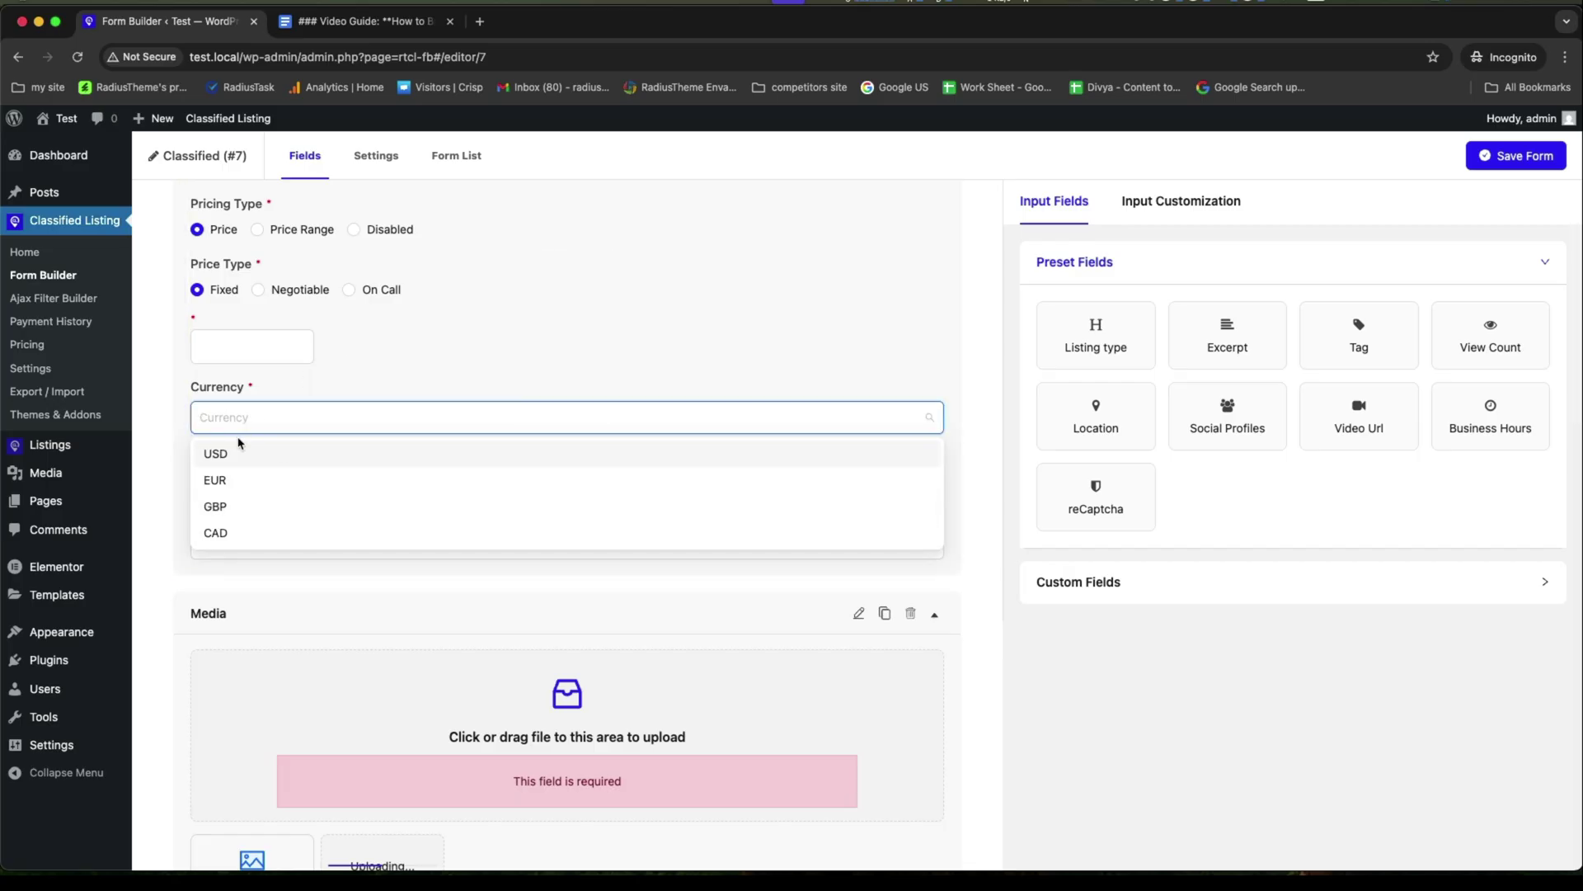
{"action": "scroll", "coordinate": [236, 429], "scroll_direction": "up", "scroll_amount": 1}
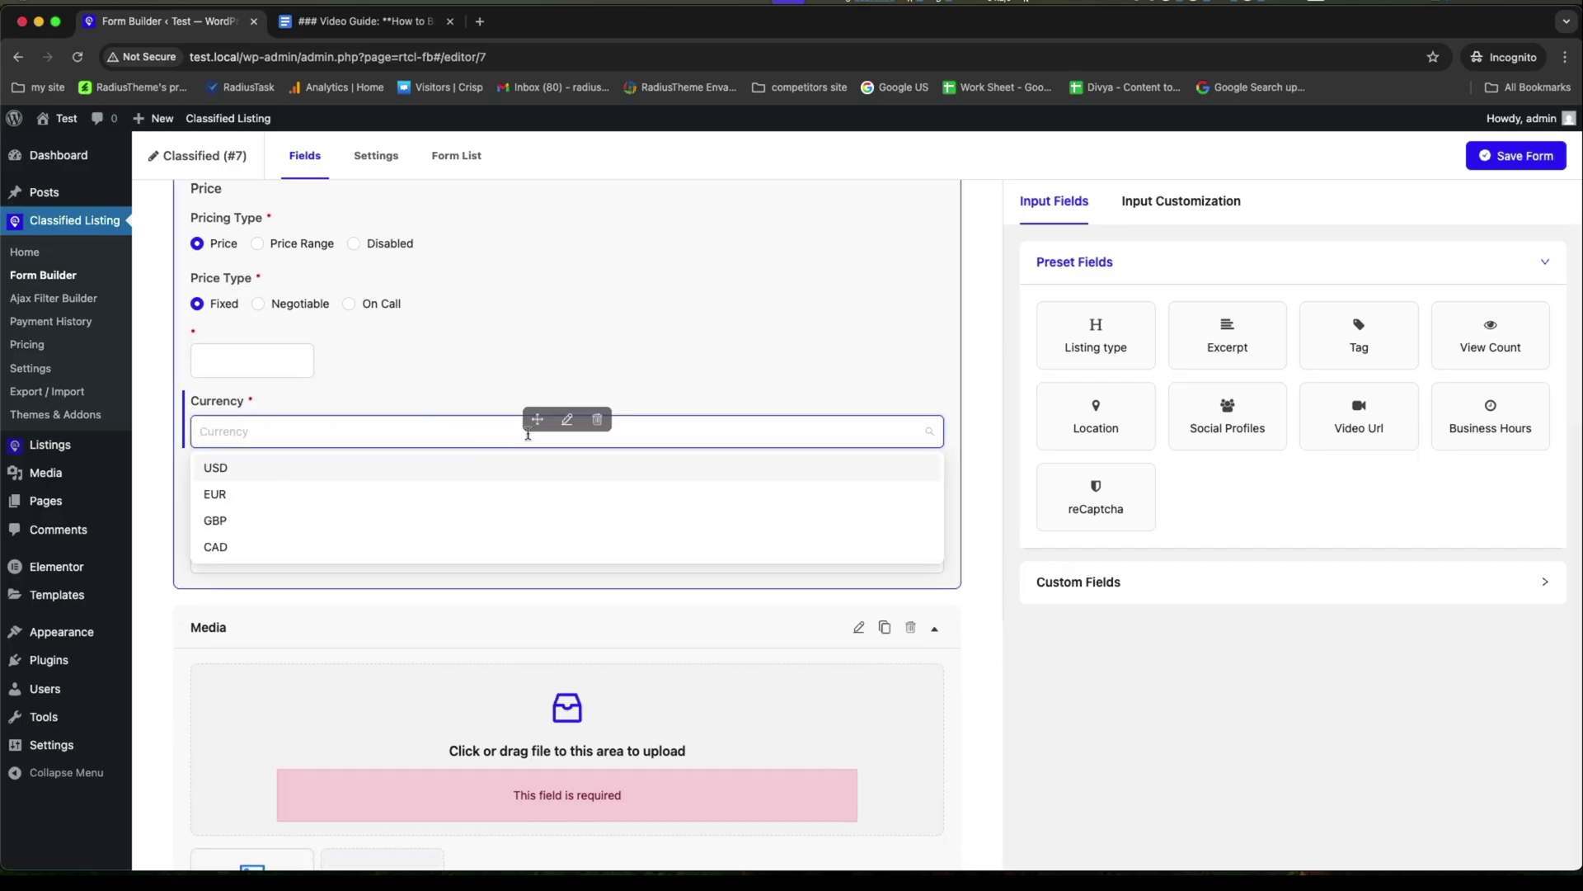
{"action": "scroll", "coordinate": [603, 430], "scroll_direction": "down", "scroll_amount": 1}
{"action": "left_click", "coordinate": [597, 420]}
{"action": "left_click", "coordinate": [921, 245]}
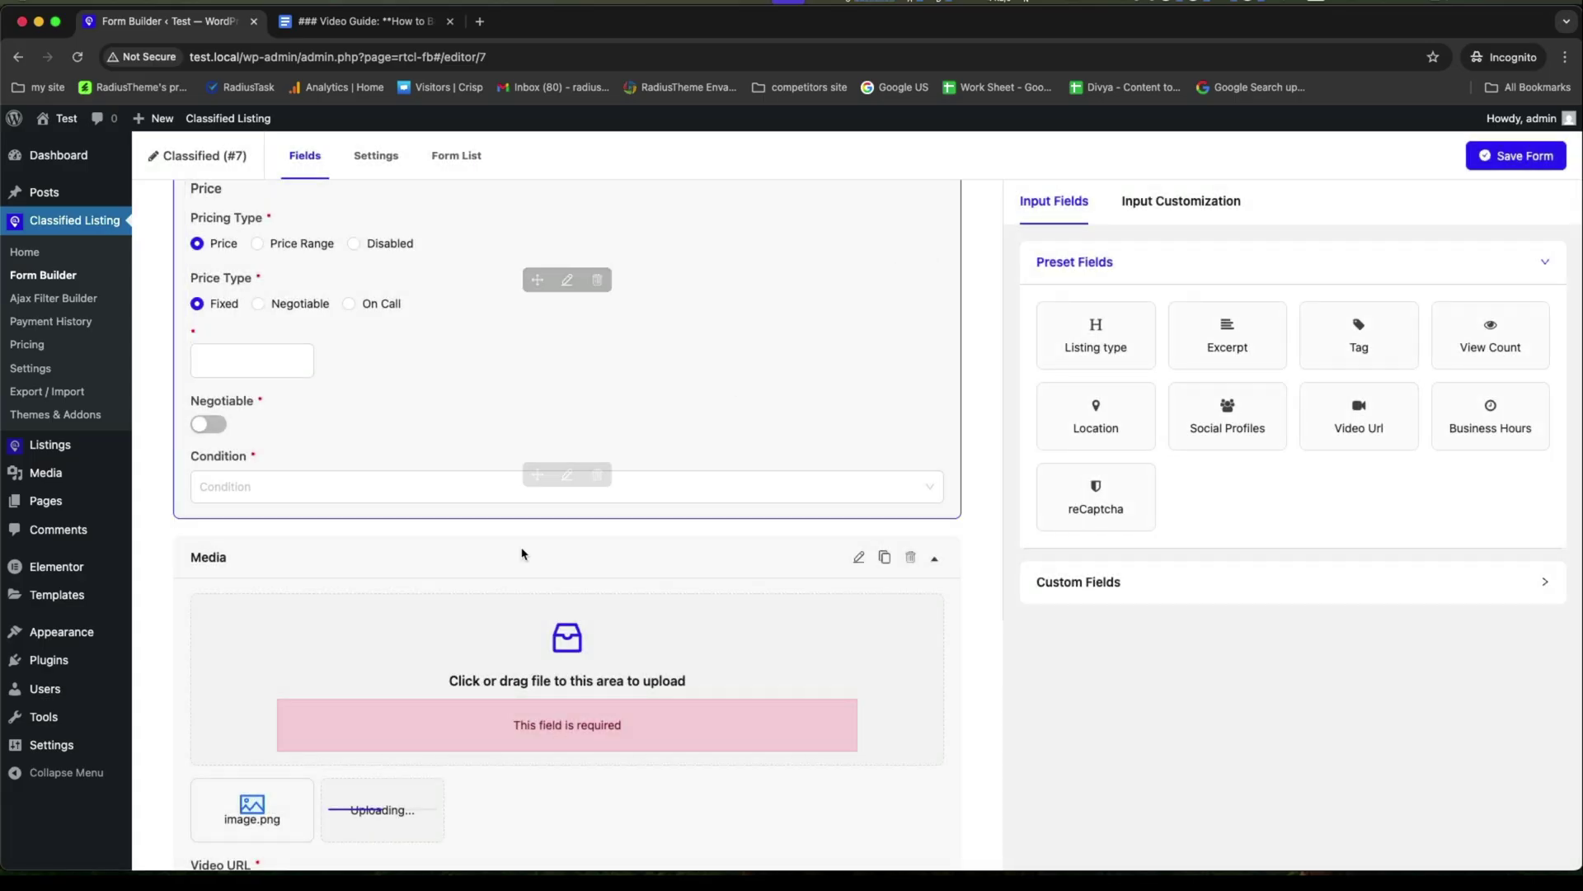
{"action": "scroll", "coordinate": [478, 582], "scroll_direction": "down", "scroll_amount": 3}
{"action": "scroll", "coordinate": [478, 582], "scroll_direction": "down", "scroll_amount": 6}
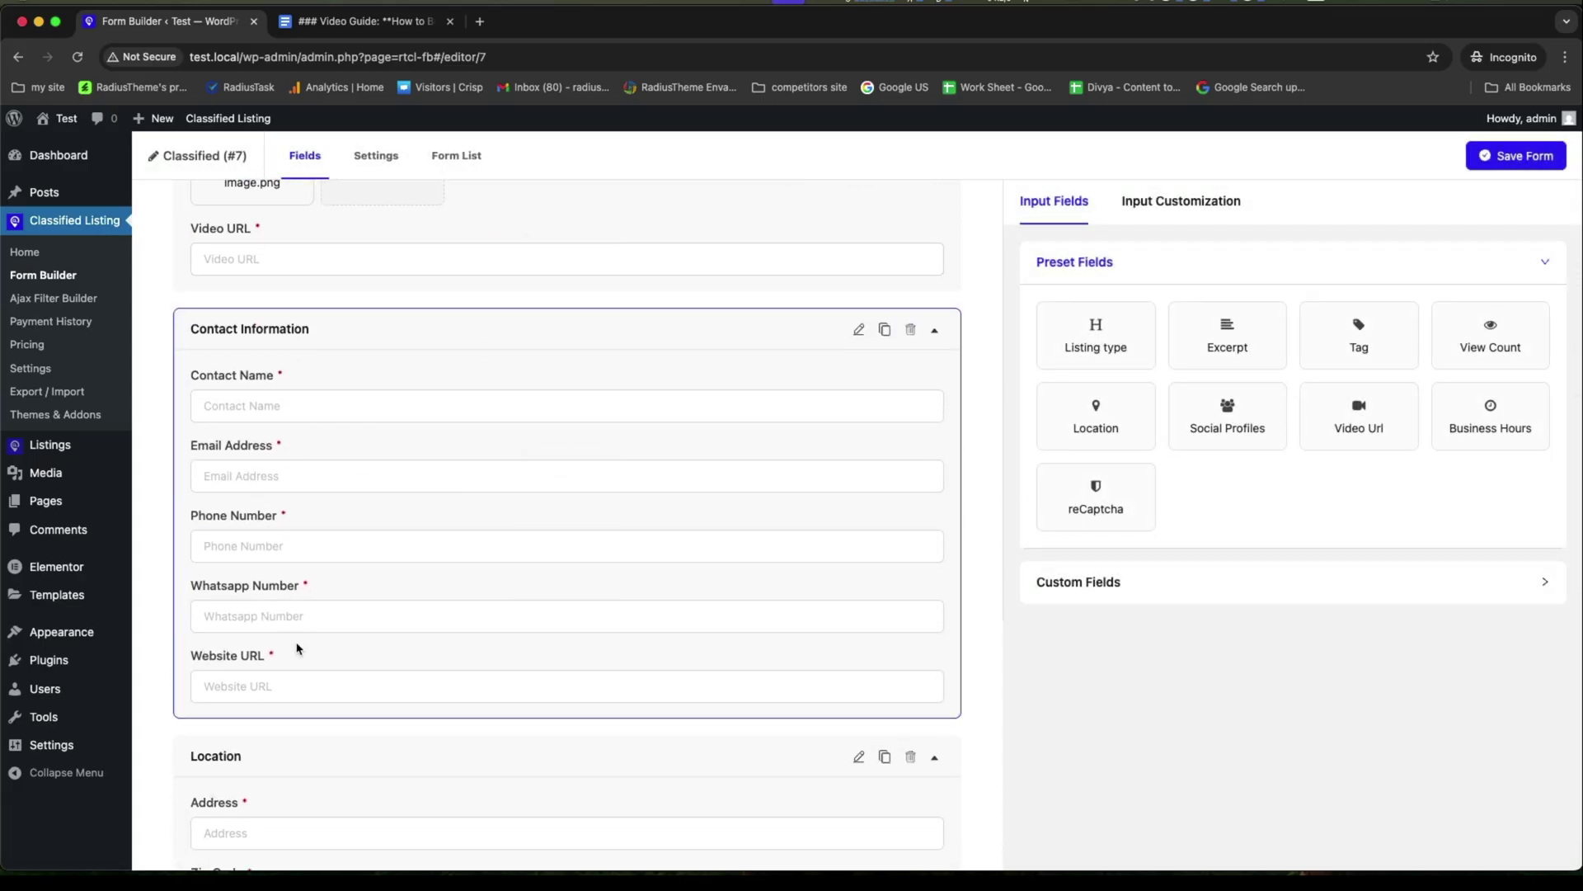
Set Required to No for the Whatsapp Number, Phone Number, Email Address and Website URL fields.
{"action": "left_click", "coordinate": [567, 606]}
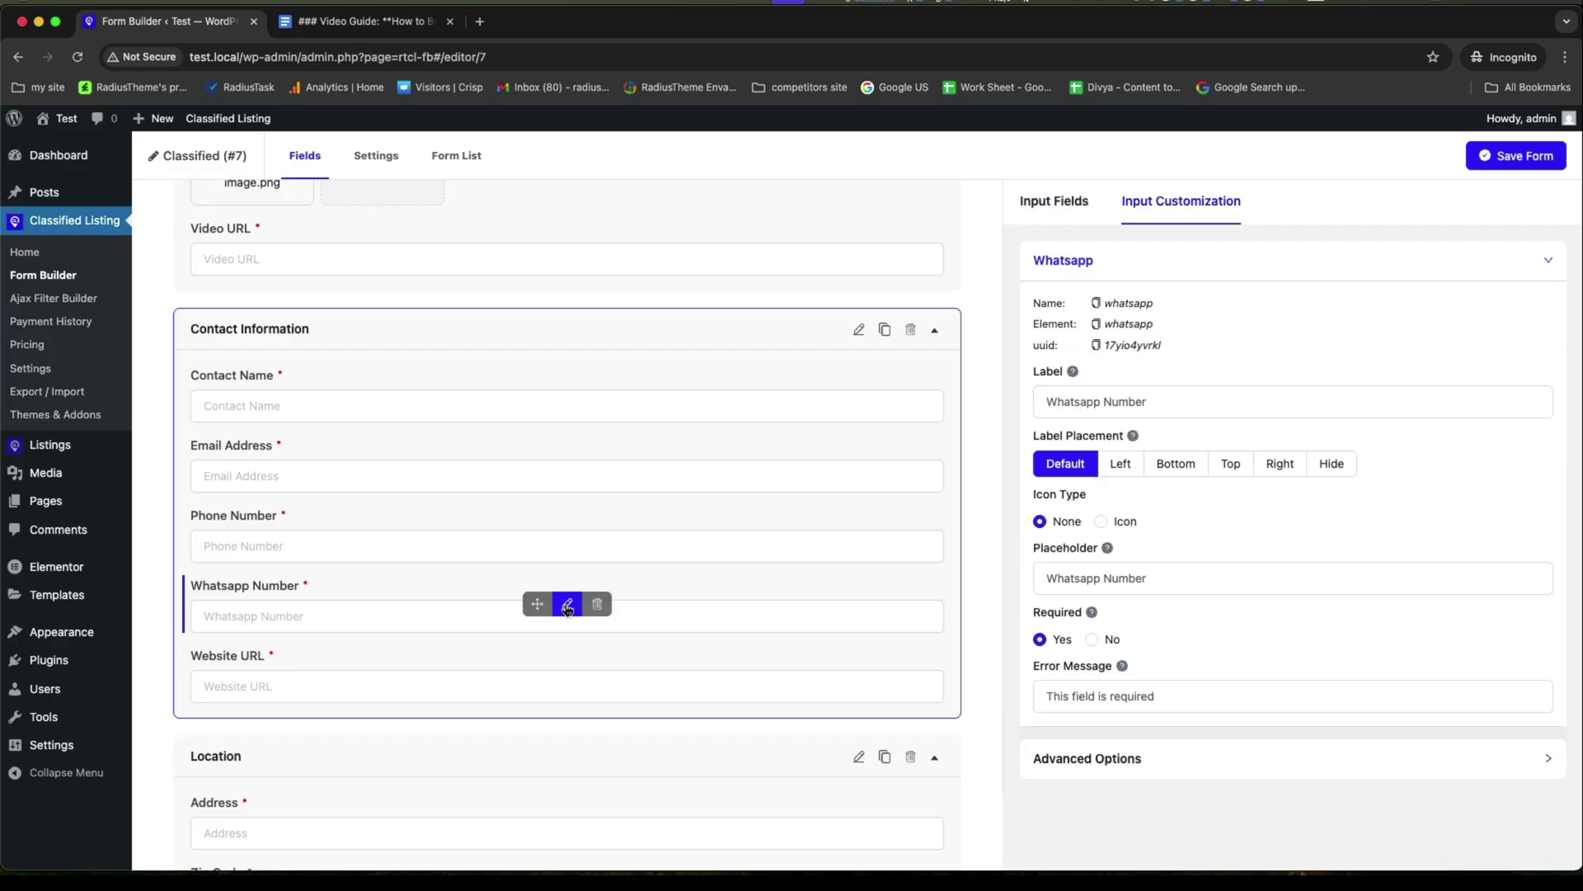
{"action": "mouse_move", "coordinate": [426, 603]}
{"action": "left_click", "coordinate": [1159, 688]}
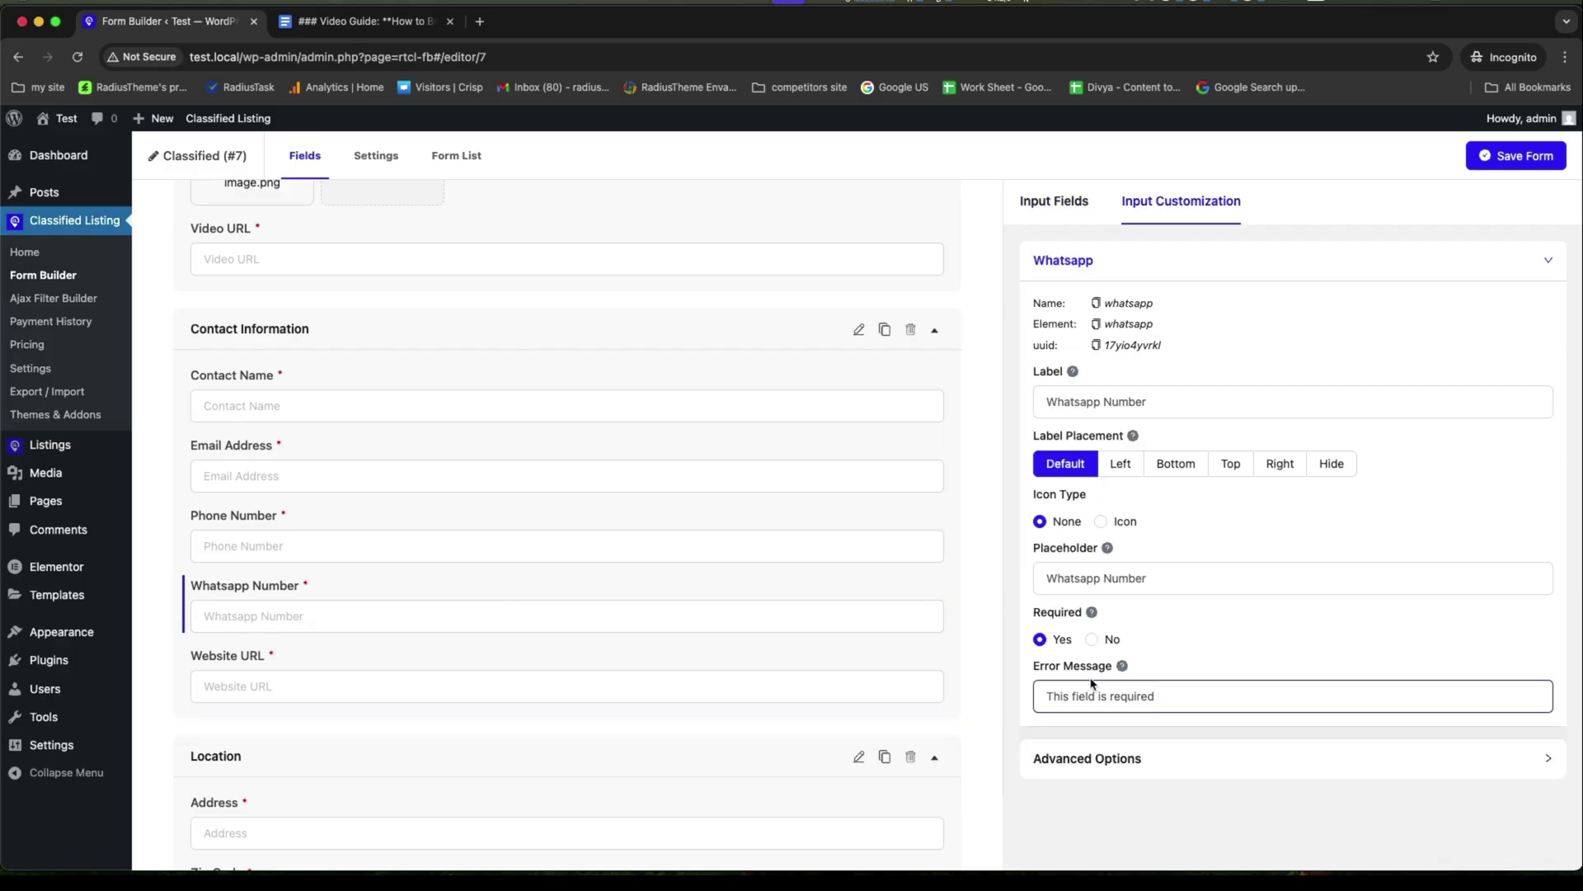
{"action": "left_click", "coordinate": [1092, 640]}
{"action": "mouse_move", "coordinate": [484, 537]}
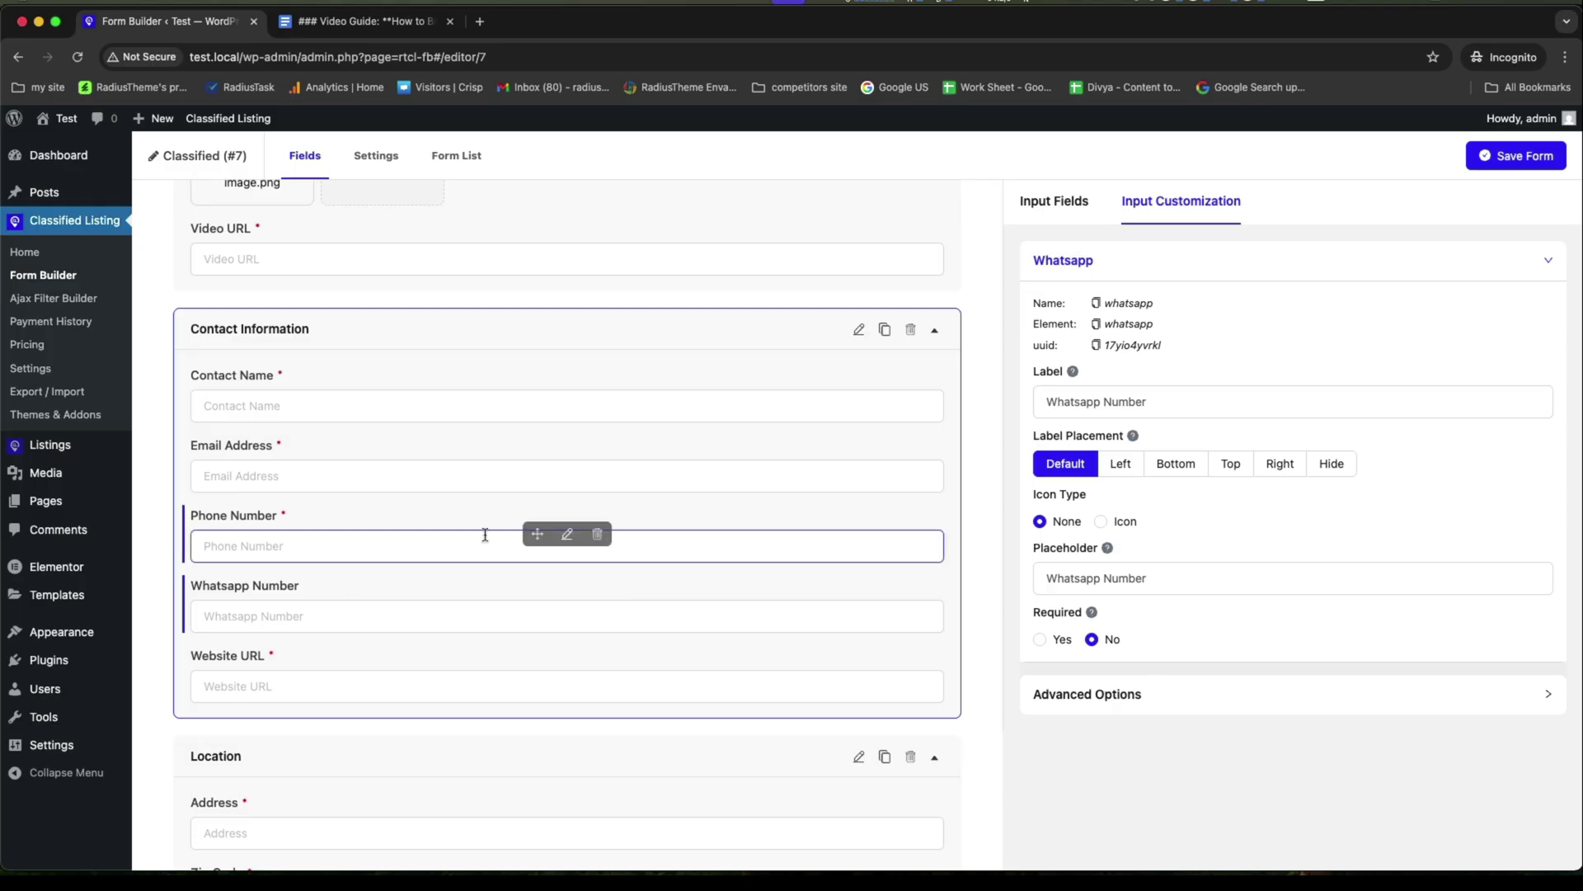
{"action": "left_click", "coordinate": [563, 536]}
{"action": "left_click", "coordinate": [1092, 640]}
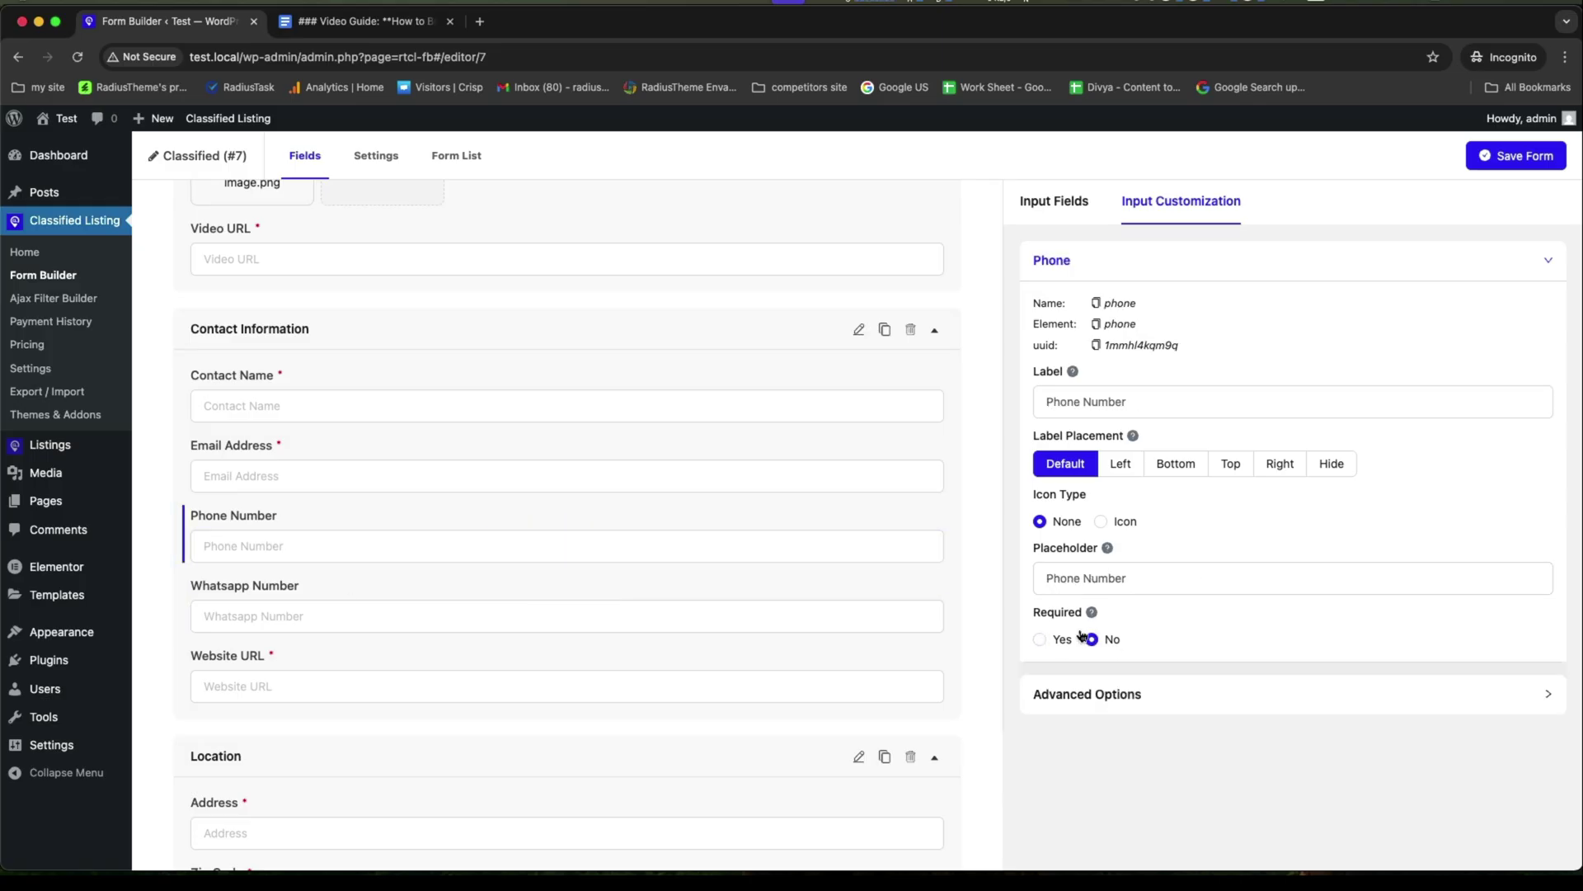
{"action": "mouse_move", "coordinate": [402, 491]}
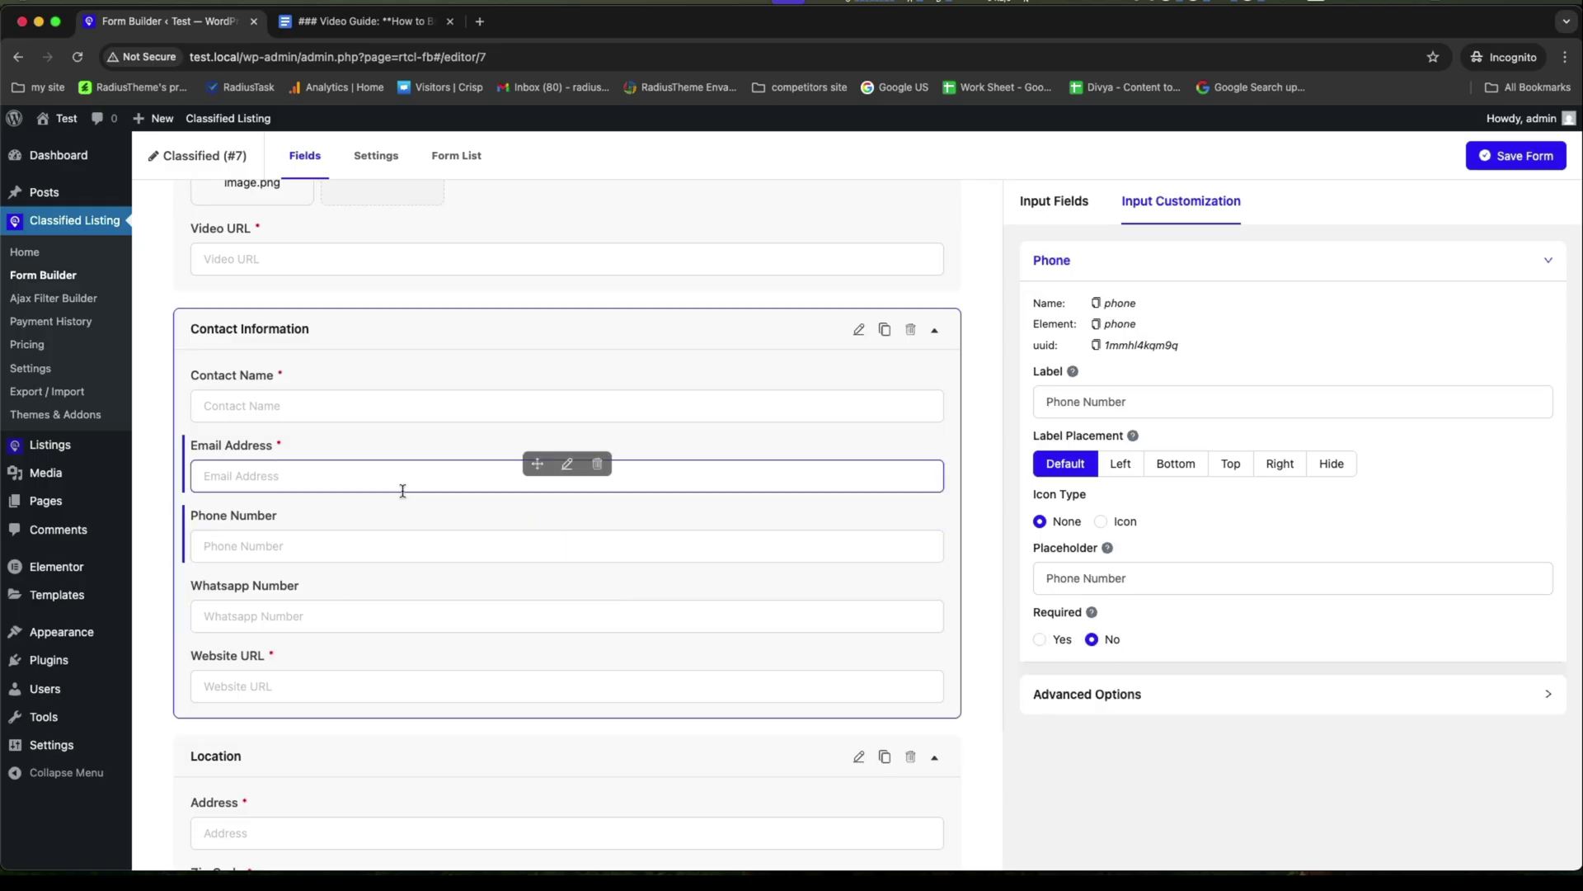
{"action": "left_click", "coordinate": [566, 463]}
{"action": "left_click", "coordinate": [1093, 640]}
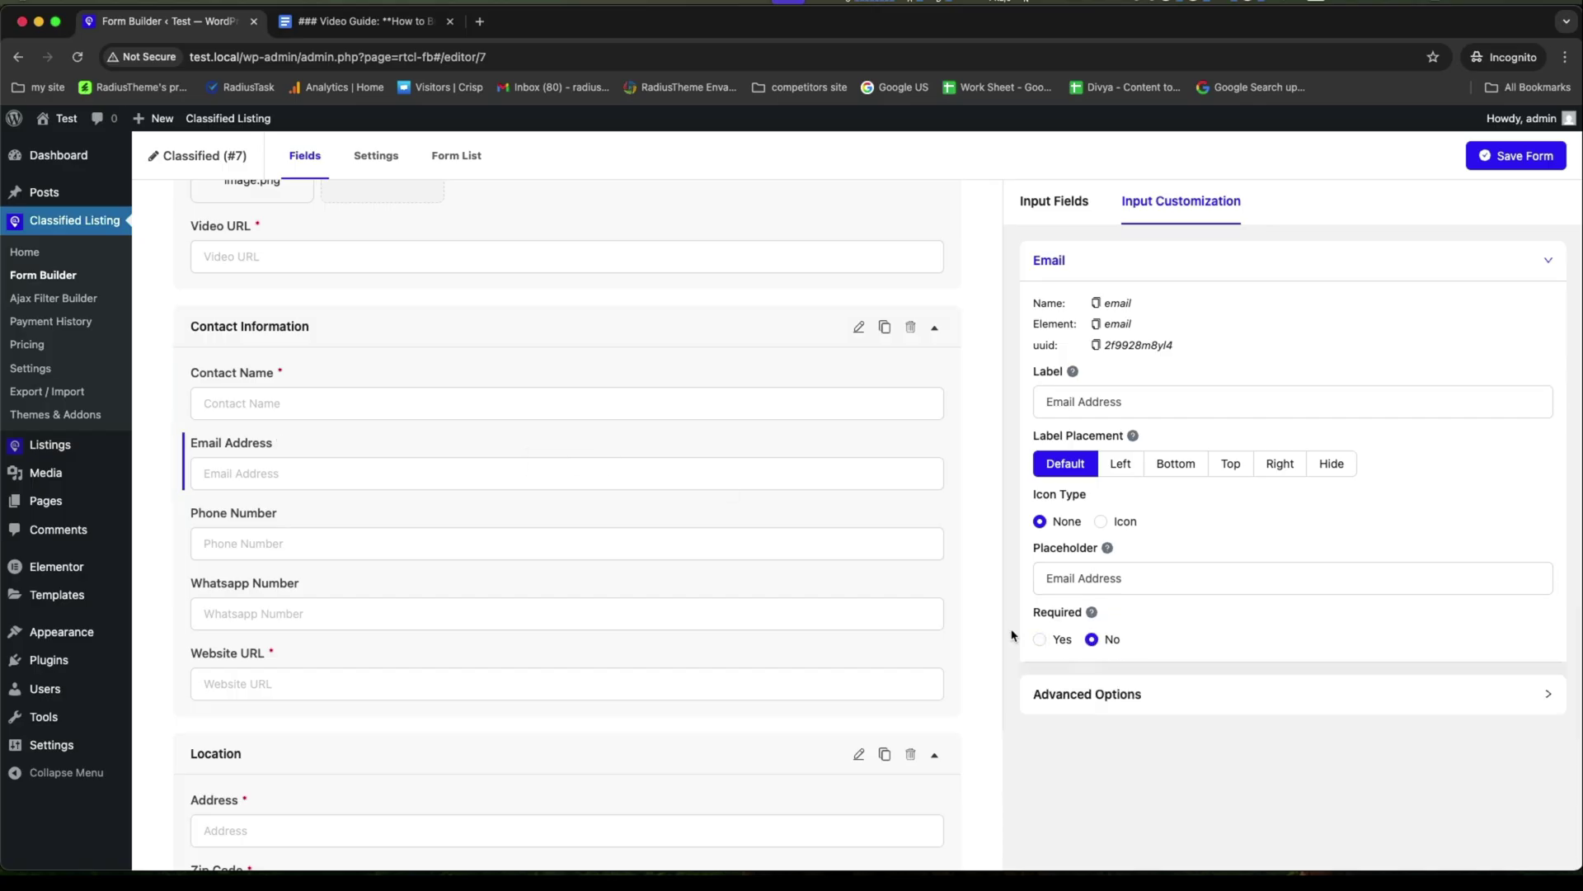
{"action": "scroll", "coordinate": [300, 597], "scroll_direction": "down", "scroll_amount": 1}
{"action": "left_click", "coordinate": [566, 583]}
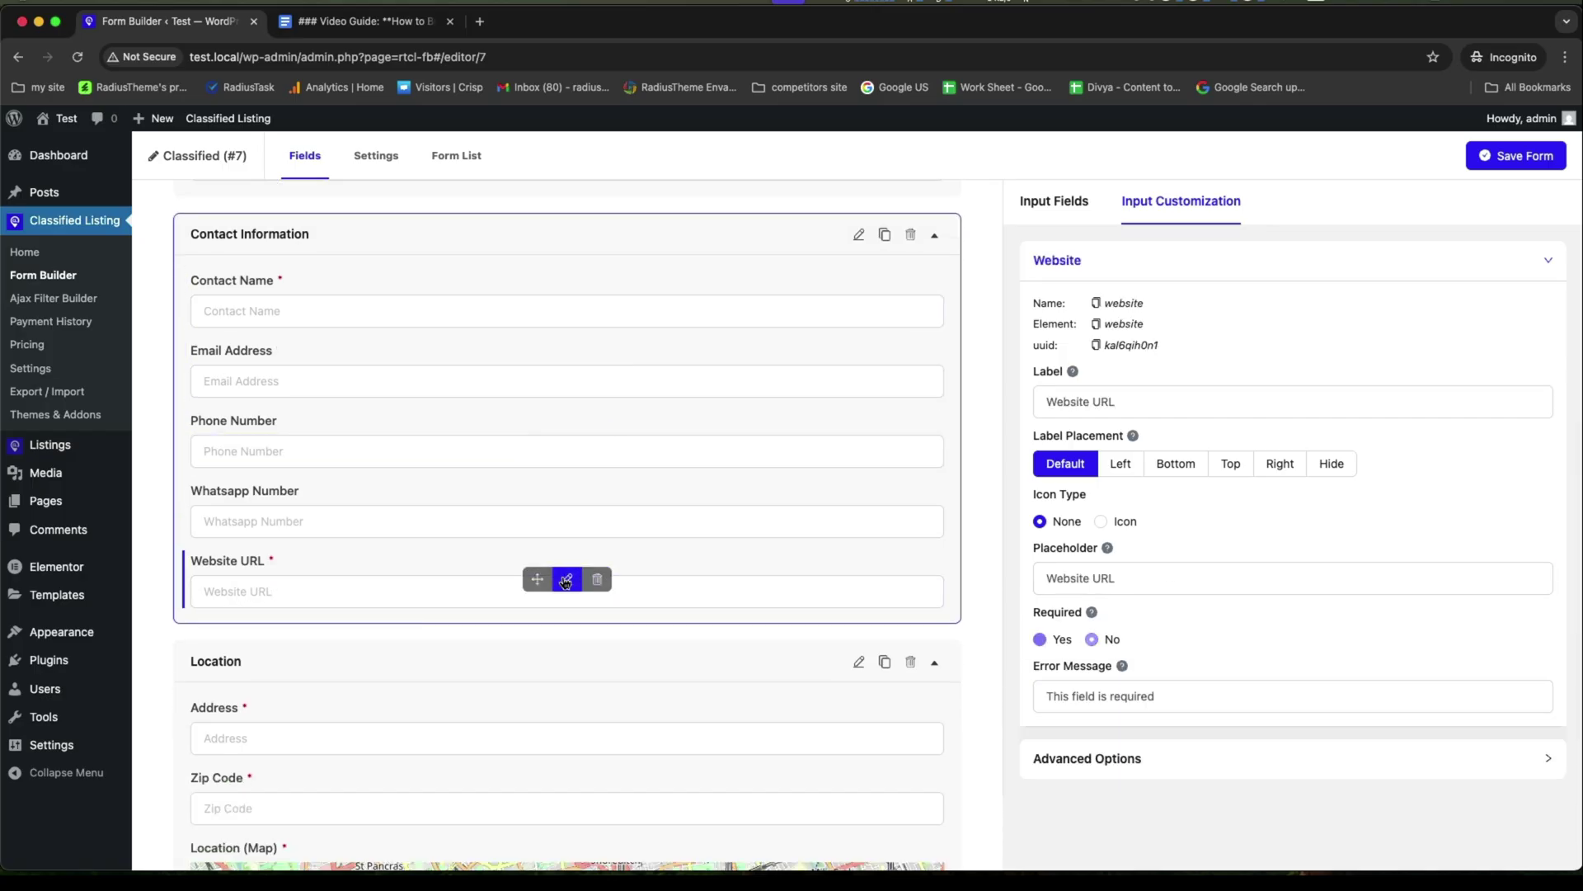
{"action": "left_click", "coordinate": [1093, 640]}
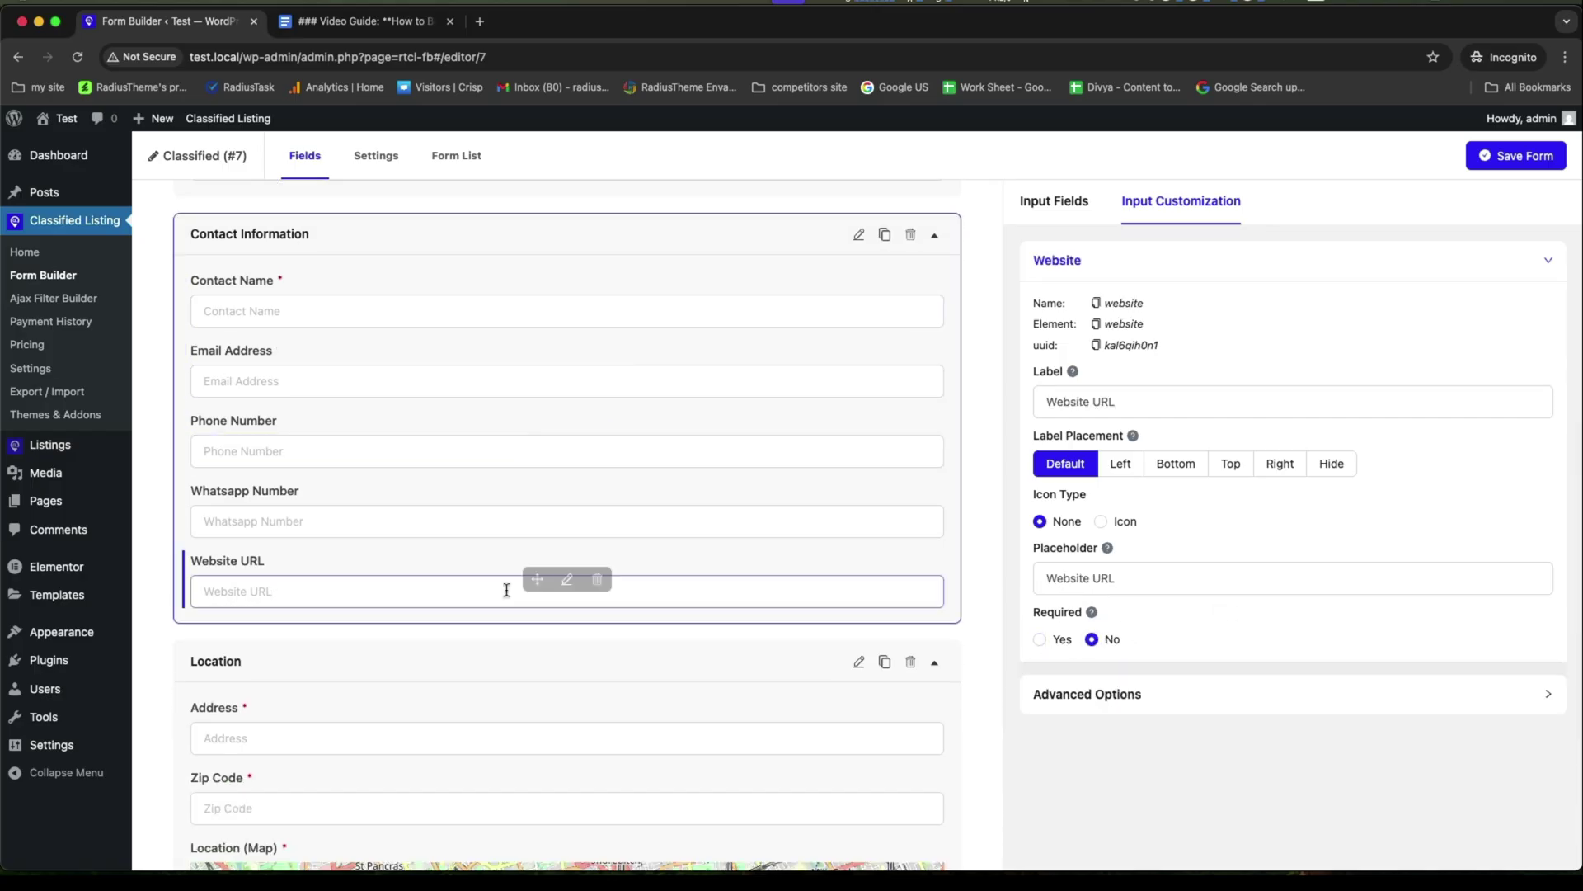
Delete the Zip Code field and the Additional Details and Terms & Conditions sections.
{"action": "scroll", "coordinate": [506, 590], "scroll_direction": "down", "scroll_amount": 5}
{"action": "left_click", "coordinate": [597, 406]}
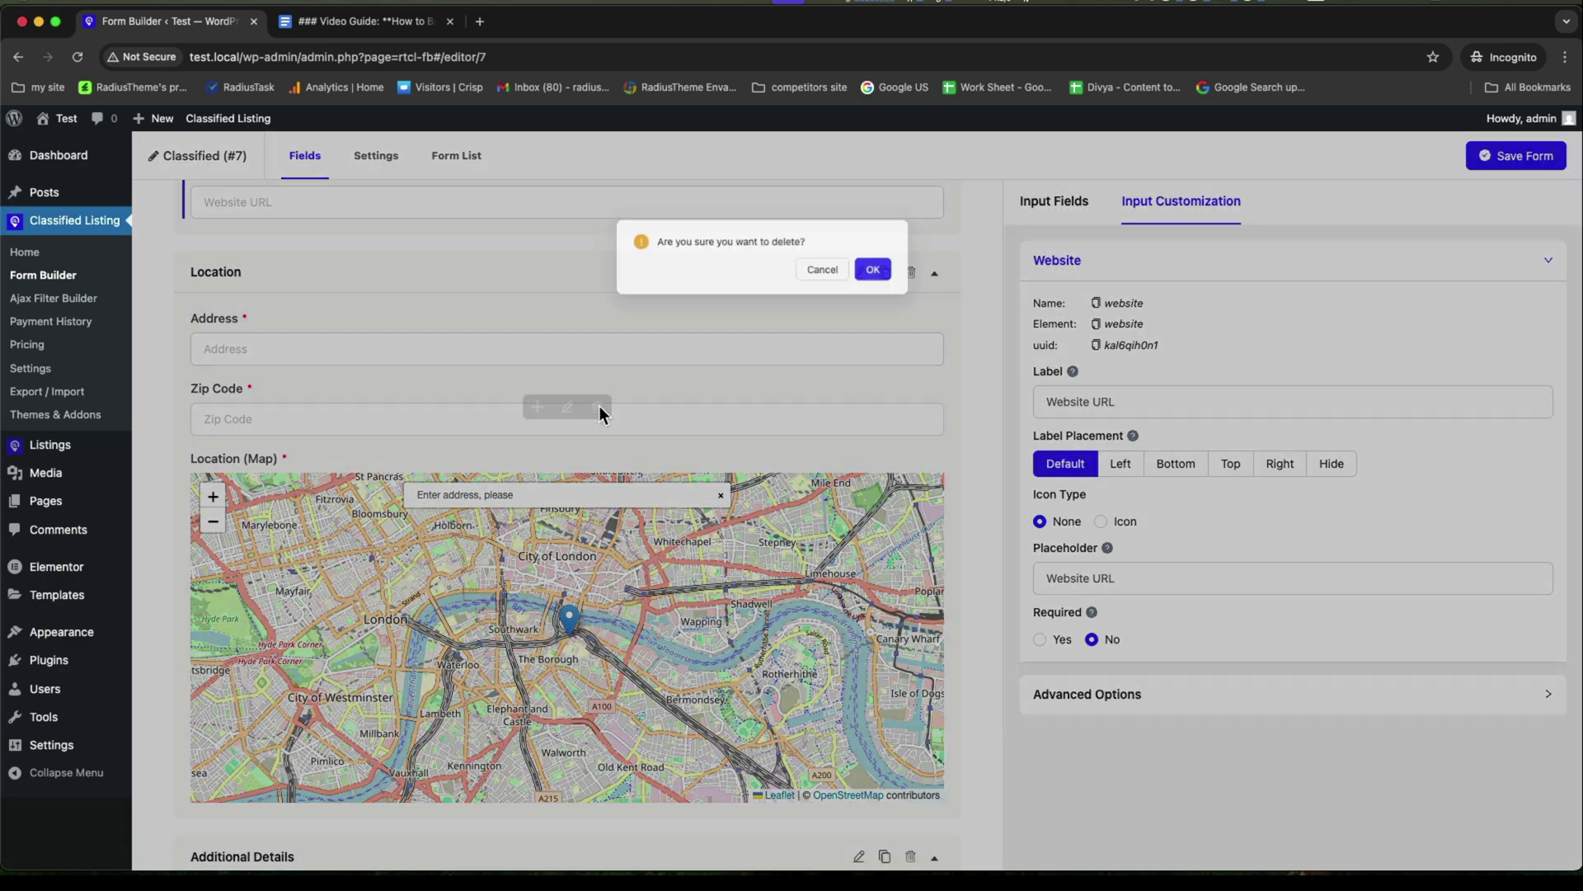
{"action": "left_click", "coordinate": [919, 246]}
{"action": "scroll", "coordinate": [331, 442], "scroll_direction": "down", "scroll_amount": 6}
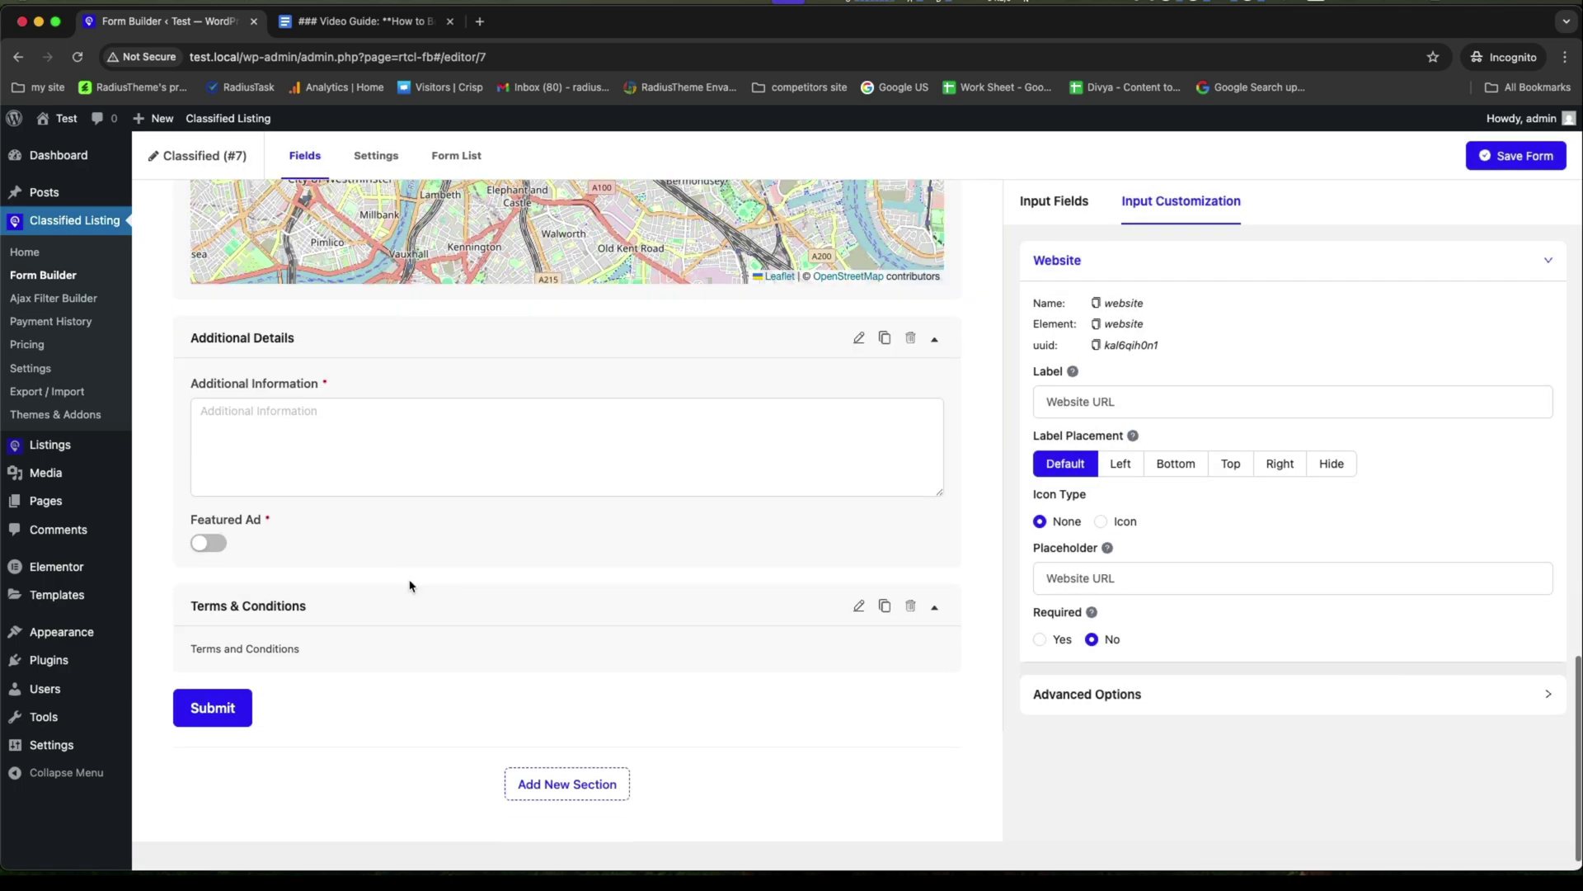
{"action": "left_click", "coordinate": [911, 338]}
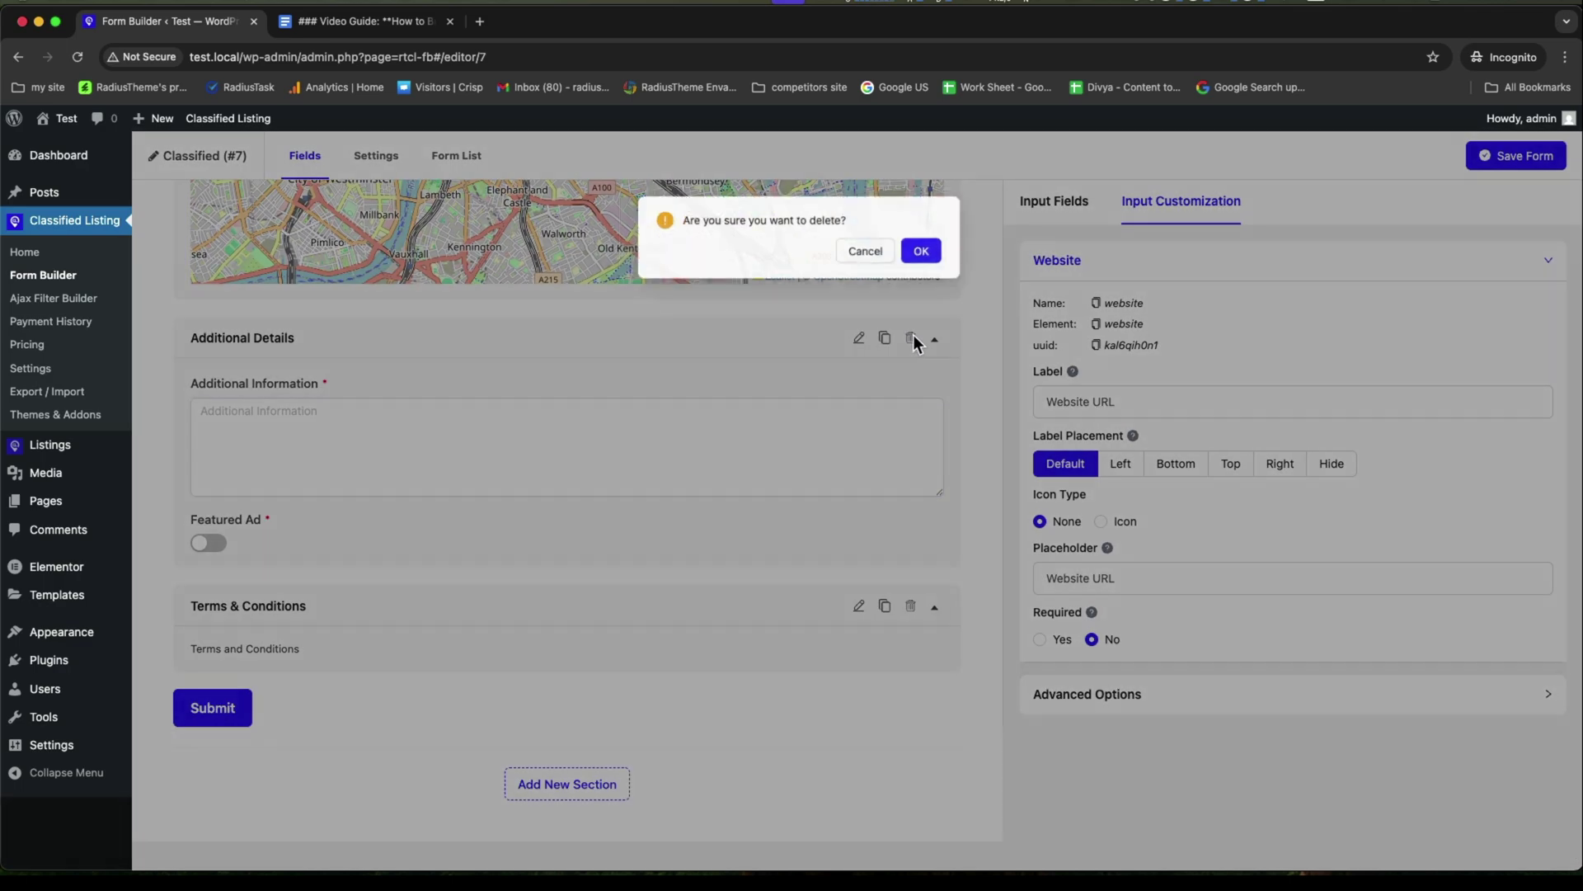
{"action": "left_click", "coordinate": [917, 245]}
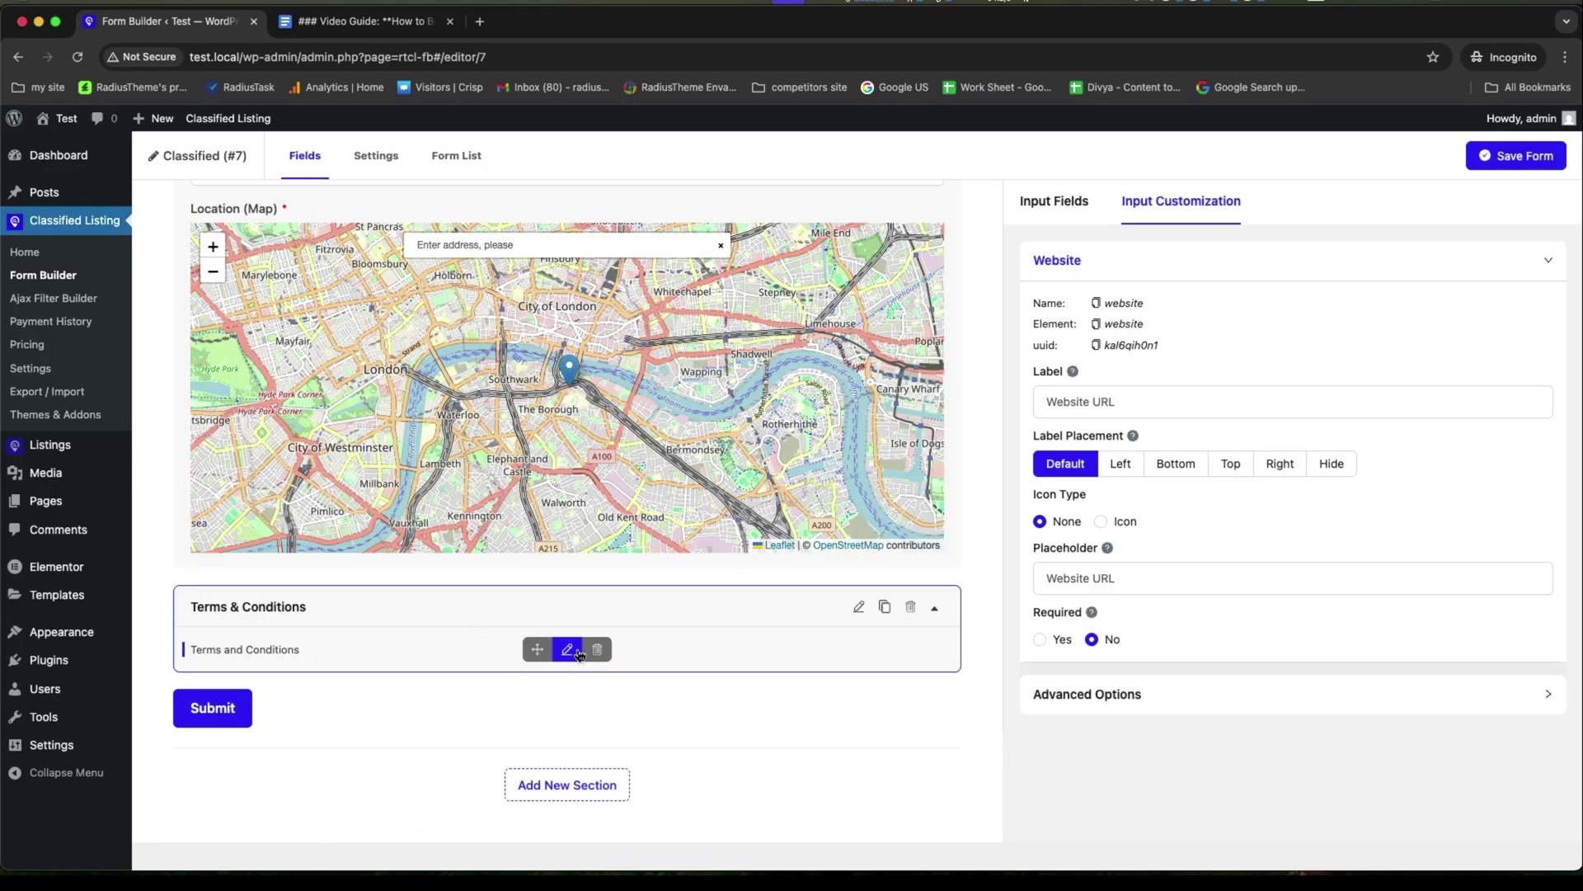
{"action": "scroll", "coordinate": [577, 649], "scroll_direction": "up", "scroll_amount": 4}
{"action": "scroll", "coordinate": [577, 649], "scroll_direction": "down", "scroll_amount": 5}
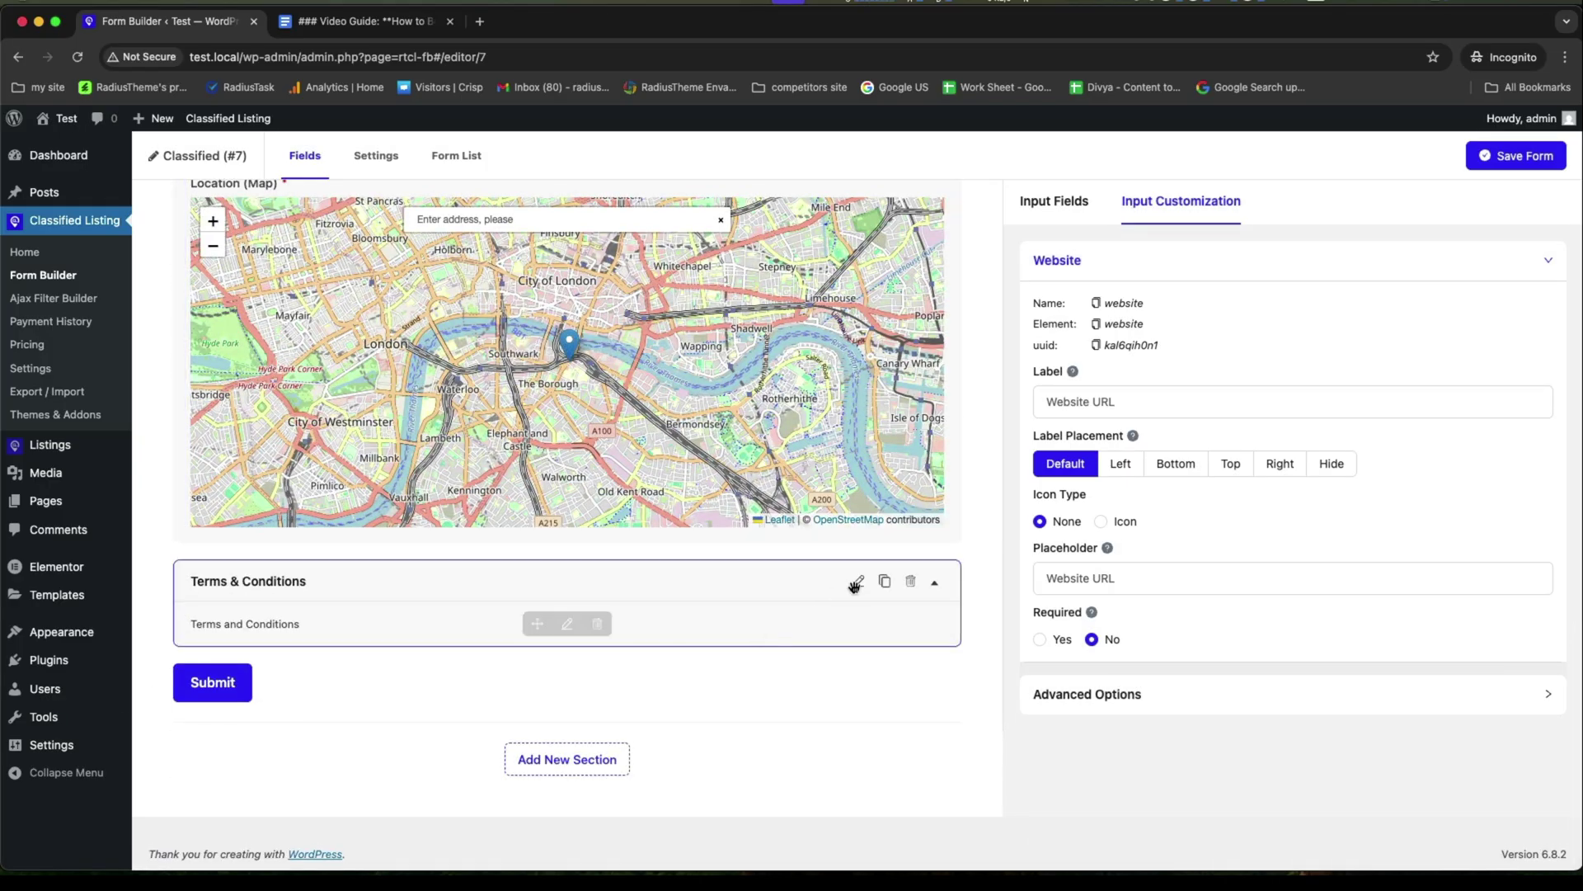
{"action": "left_click", "coordinate": [910, 581]}
{"action": "left_click", "coordinate": [920, 245]}
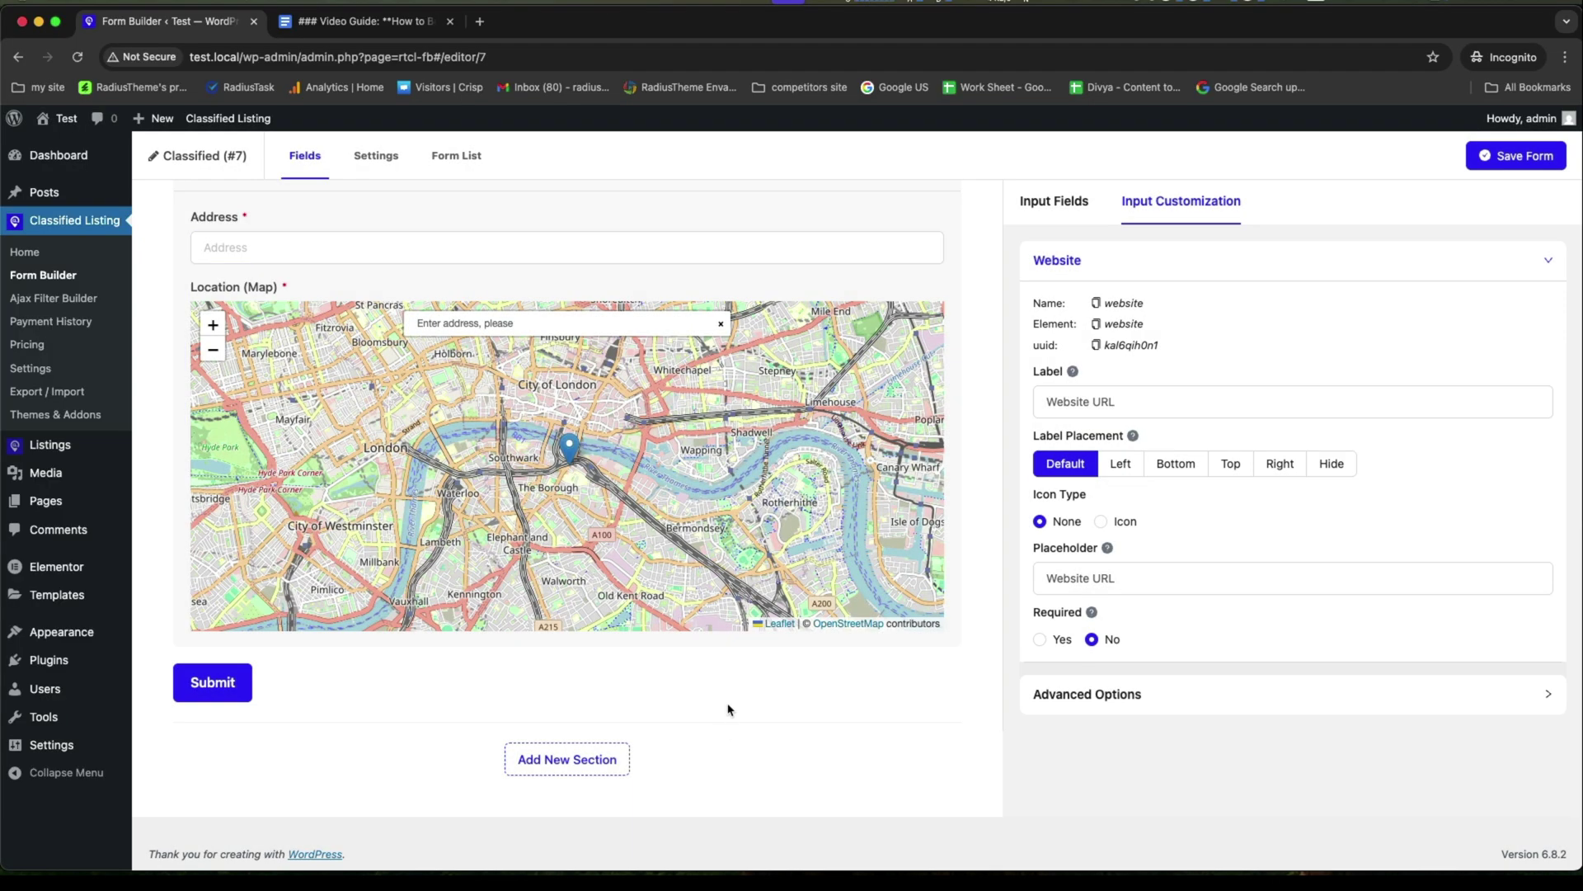
{"action": "scroll", "coordinate": [729, 705], "scroll_direction": "up", "scroll_amount": 10}
Replace '(#7)' with 'Ads' in the form title and update it to 'Classified Ads'.
{"action": "left_click", "coordinate": [233, 159]}
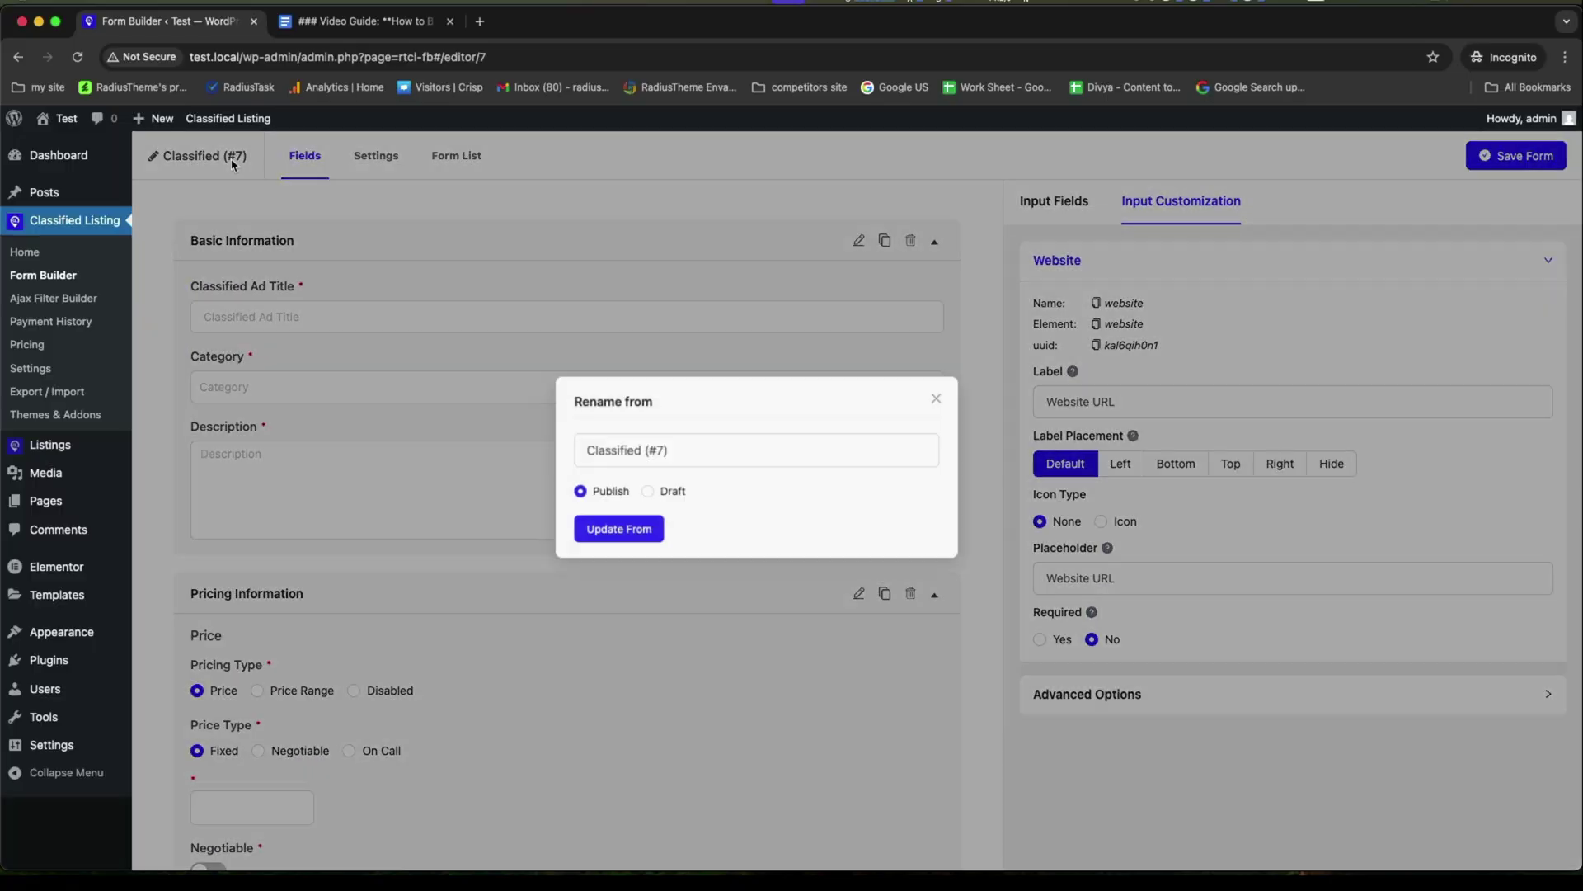
{"action": "left_click_drag", "start_coordinate": [672, 468], "coordinate": [785, 474]}
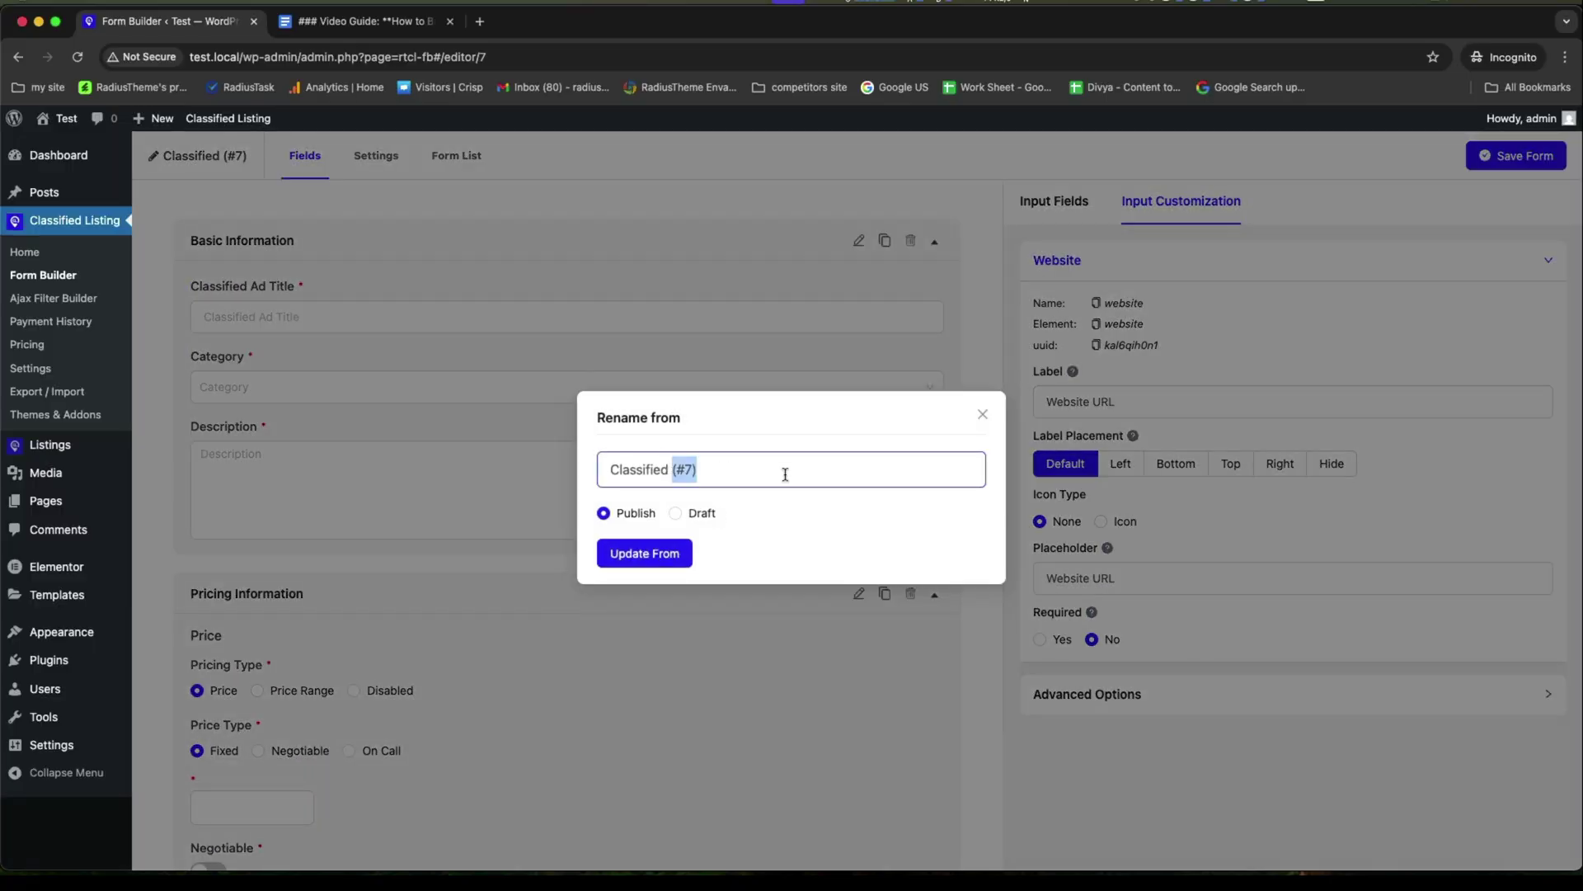
{"action": "type", "text": "website"}
{"action": "double_click", "coordinate": [695, 468]}
{"action": "type", "text": "Ads"}
{"action": "left_click", "coordinate": [649, 551]}
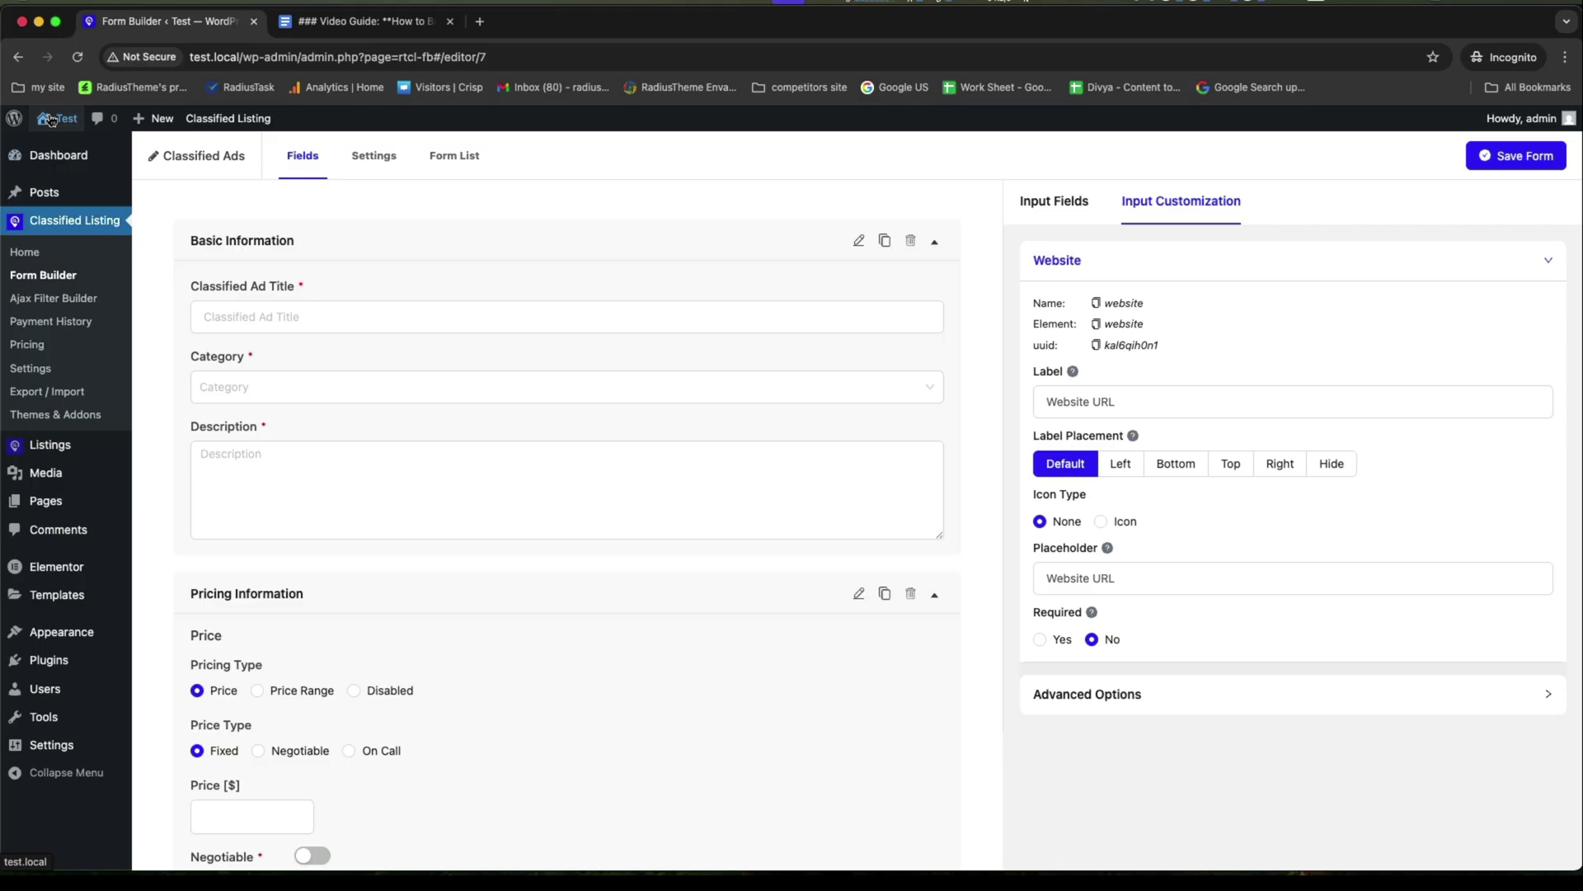
Open the live site in a new tab and check its account dashboard.
{"action": "right_click", "coordinate": [53, 141]}
{"action": "left_click", "coordinate": [124, 156]}
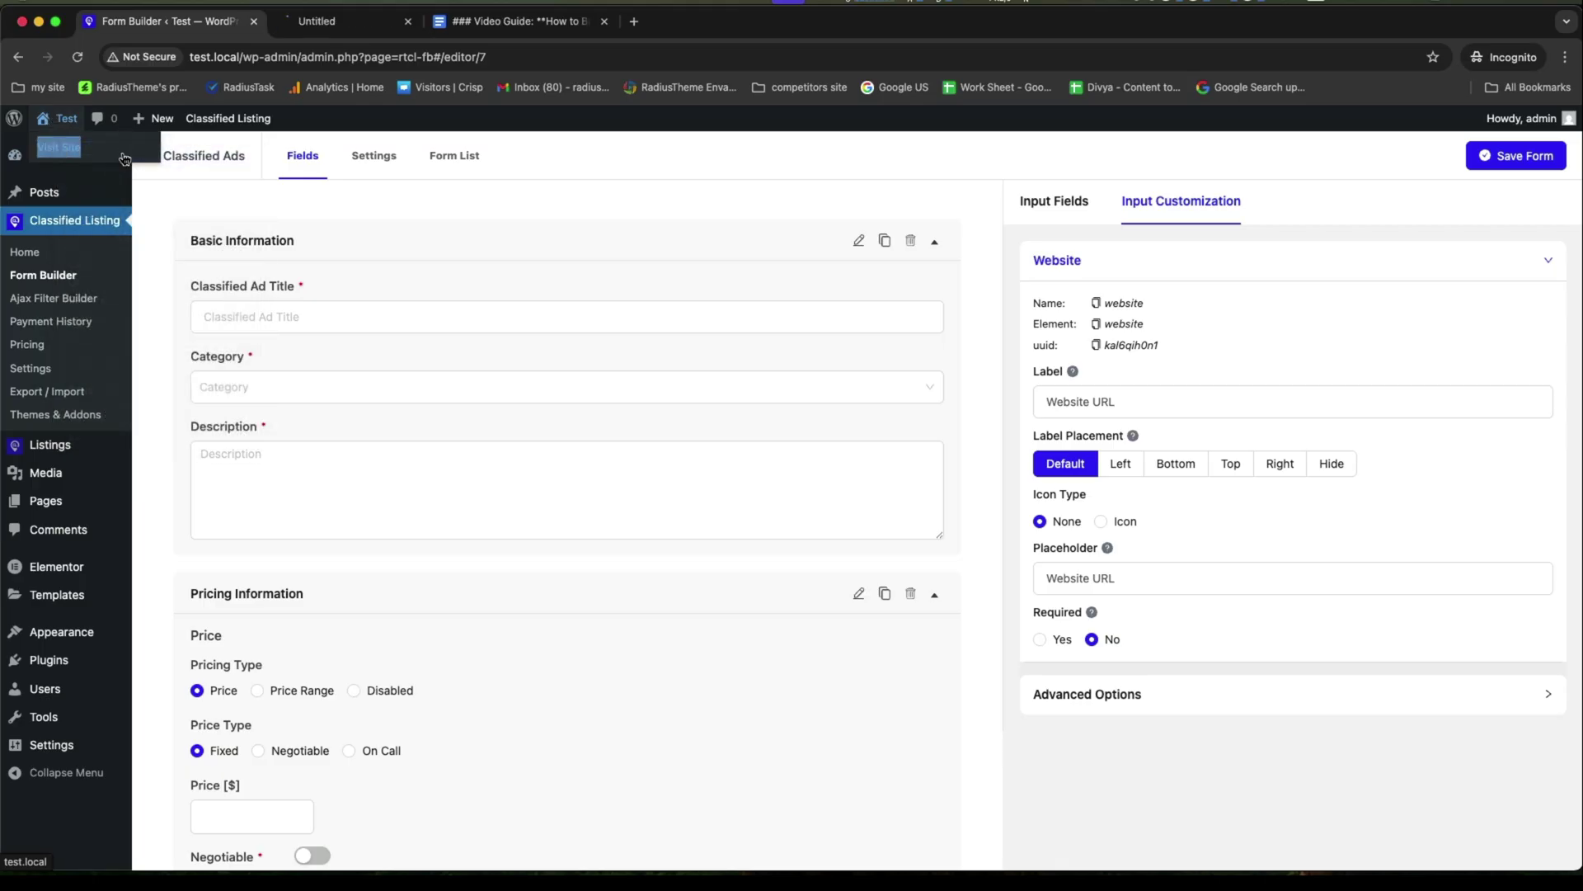
{"action": "left_click", "coordinate": [363, 21]}
{"action": "left_click", "coordinate": [1179, 203]}
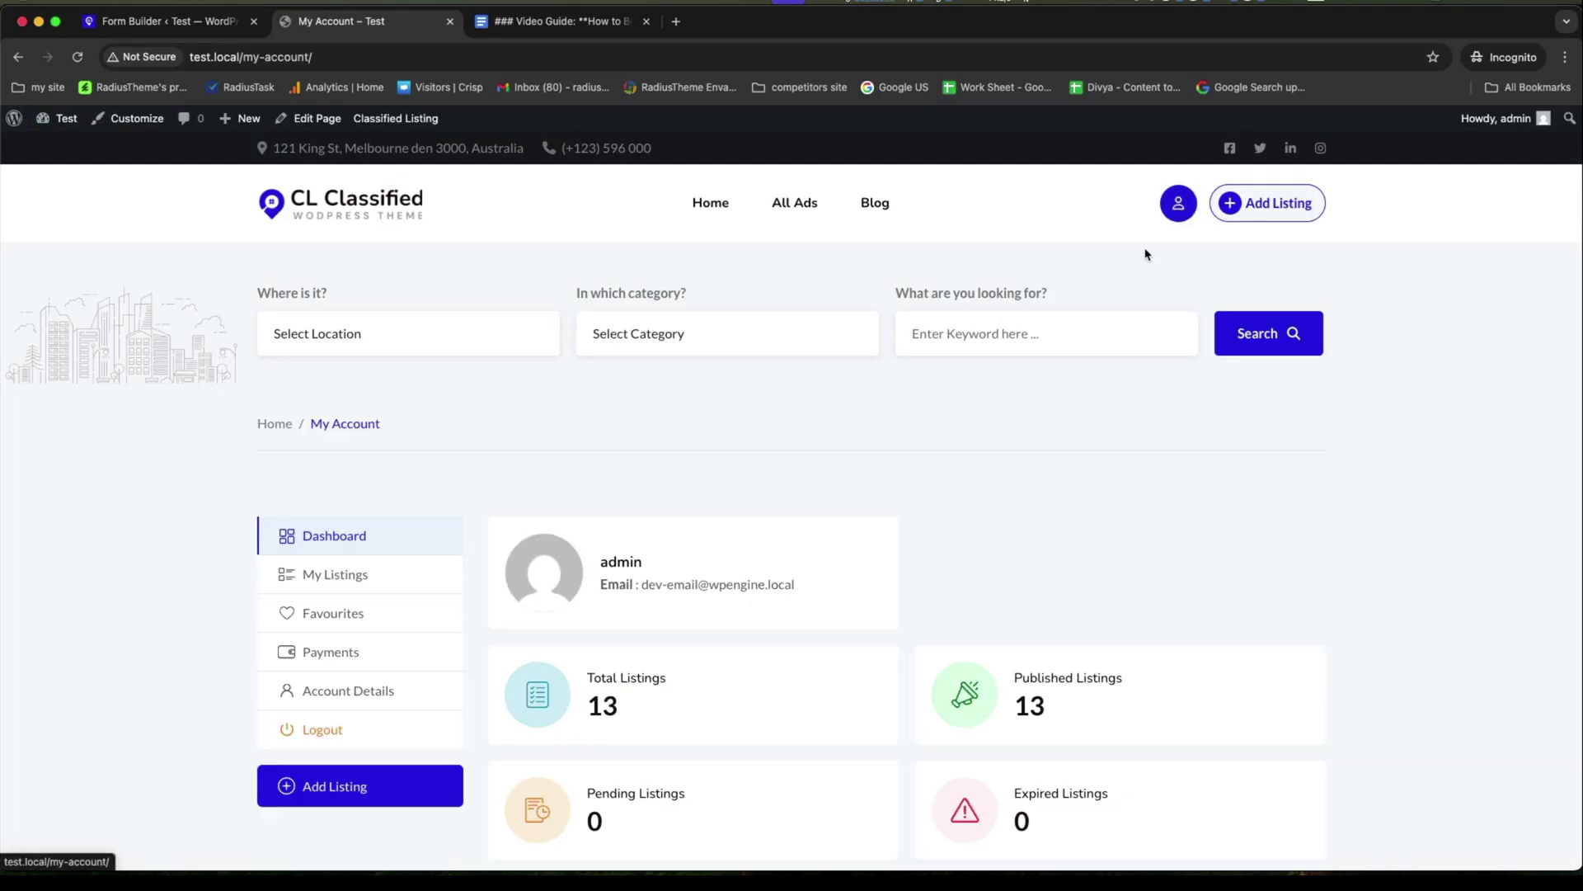
{"action": "scroll", "coordinate": [982, 547], "scroll_direction": "down", "scroll_amount": 2}
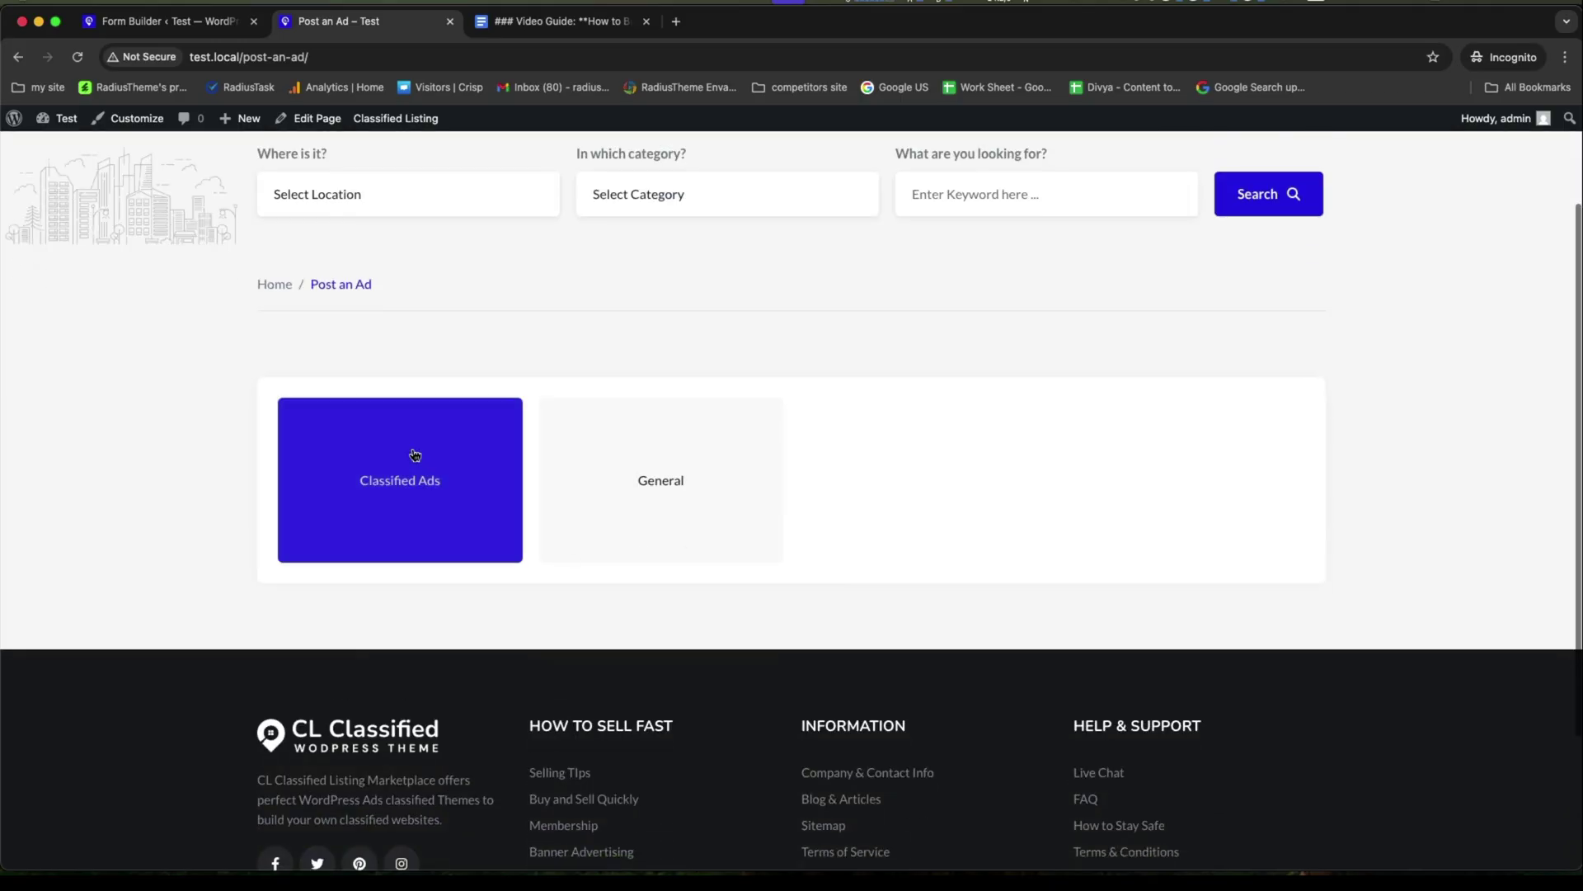
Make Classified Ads the default form, delete the General form, and reload Post an Ad.
{"action": "left_click", "coordinate": [181, 21]}
{"action": "left_click", "coordinate": [49, 275]}
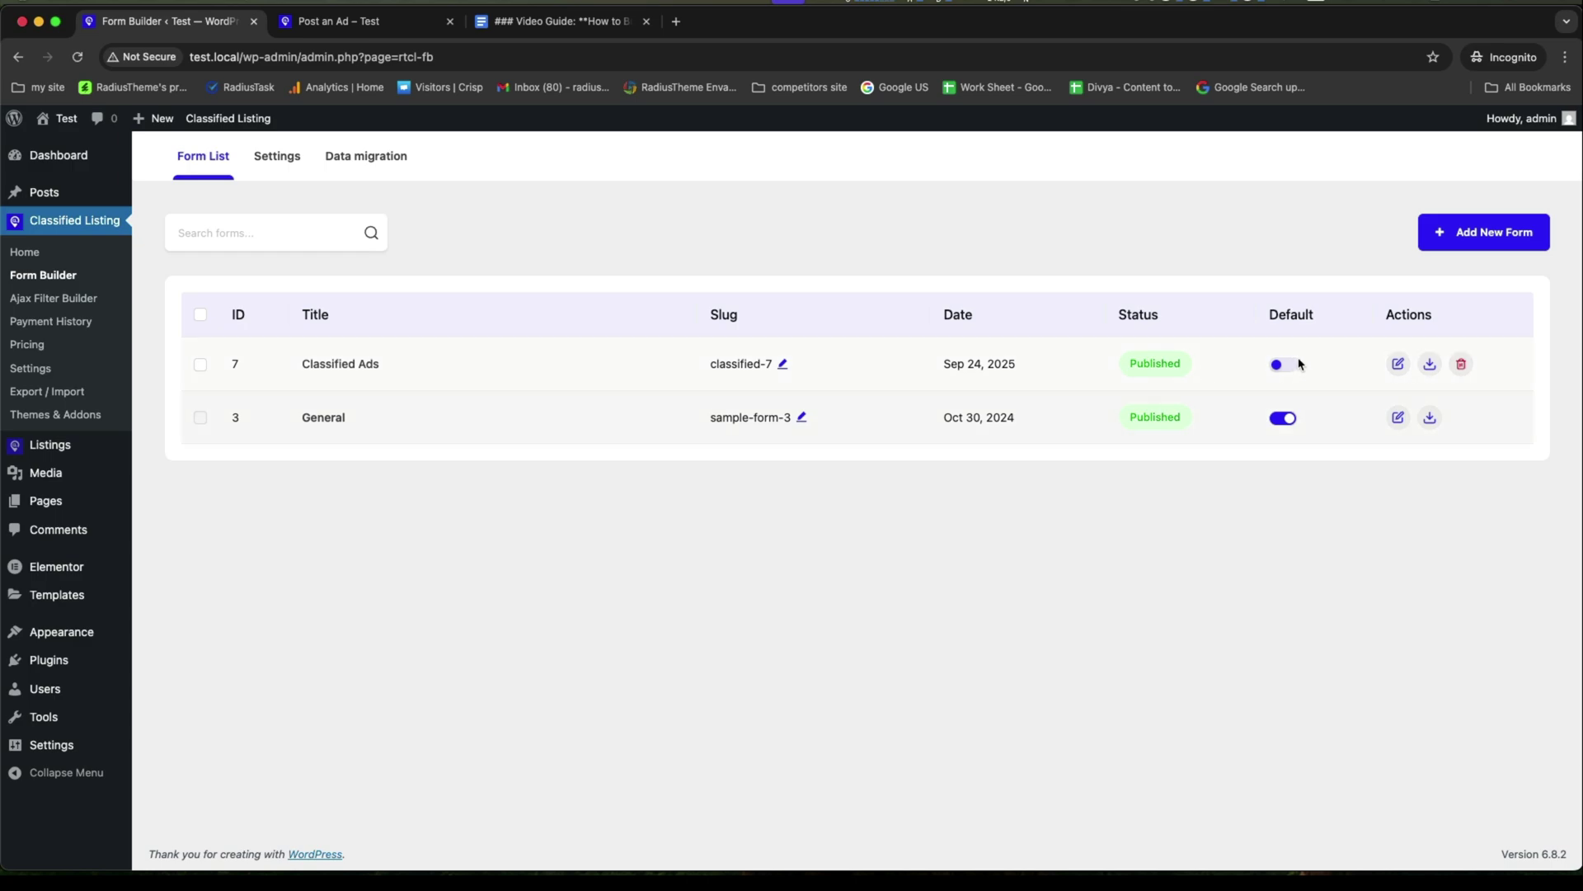
{"action": "left_click", "coordinate": [1297, 364]}
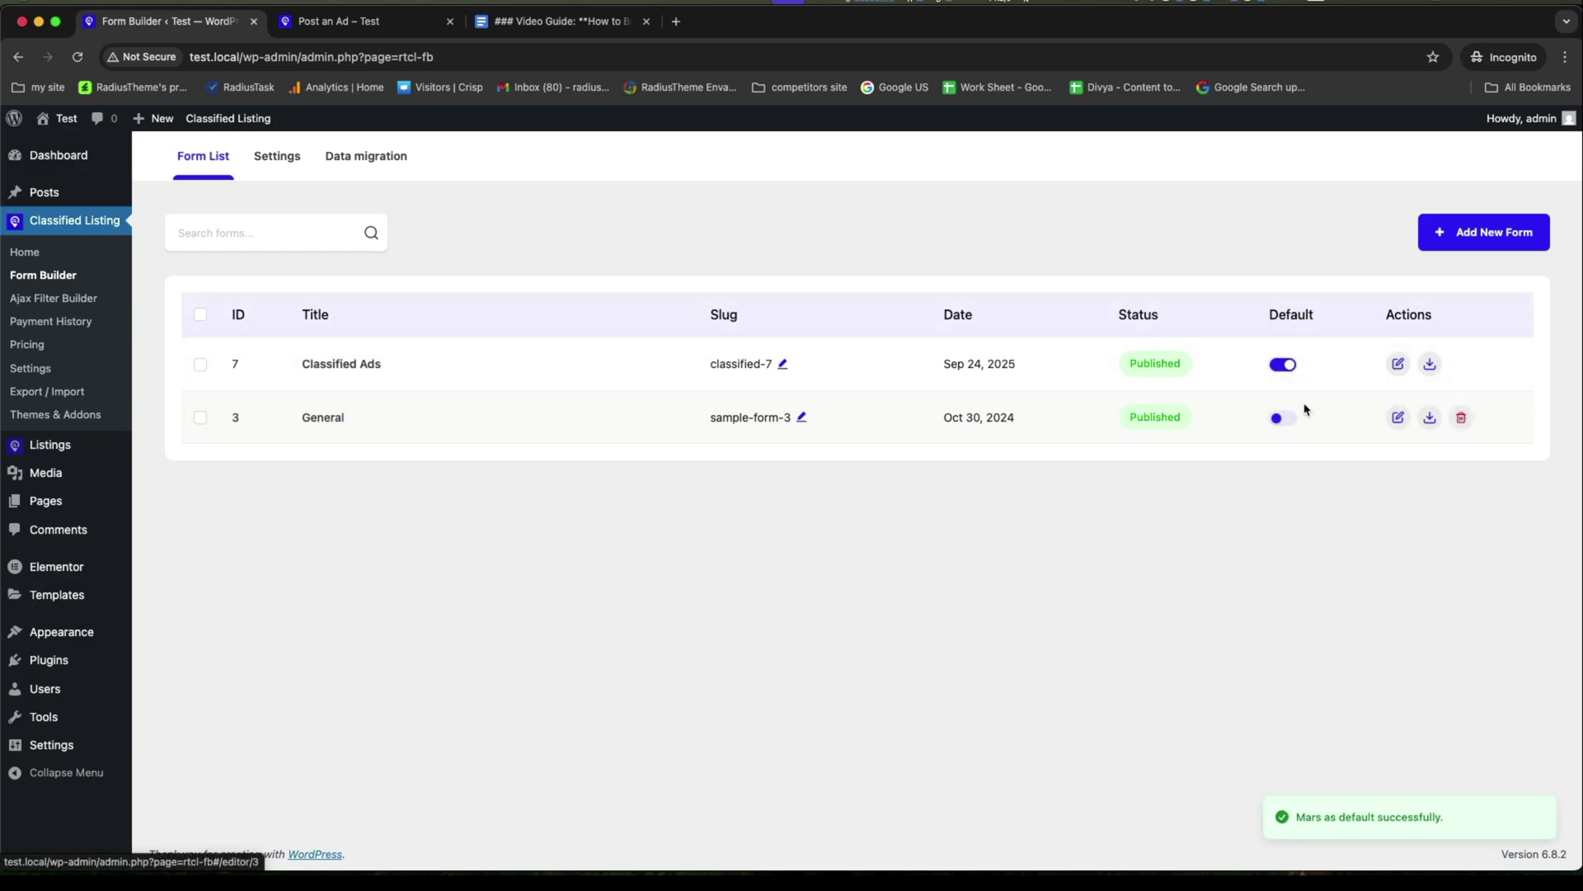
{"action": "left_click", "coordinate": [1461, 417]}
{"action": "left_click", "coordinate": [1512, 376]}
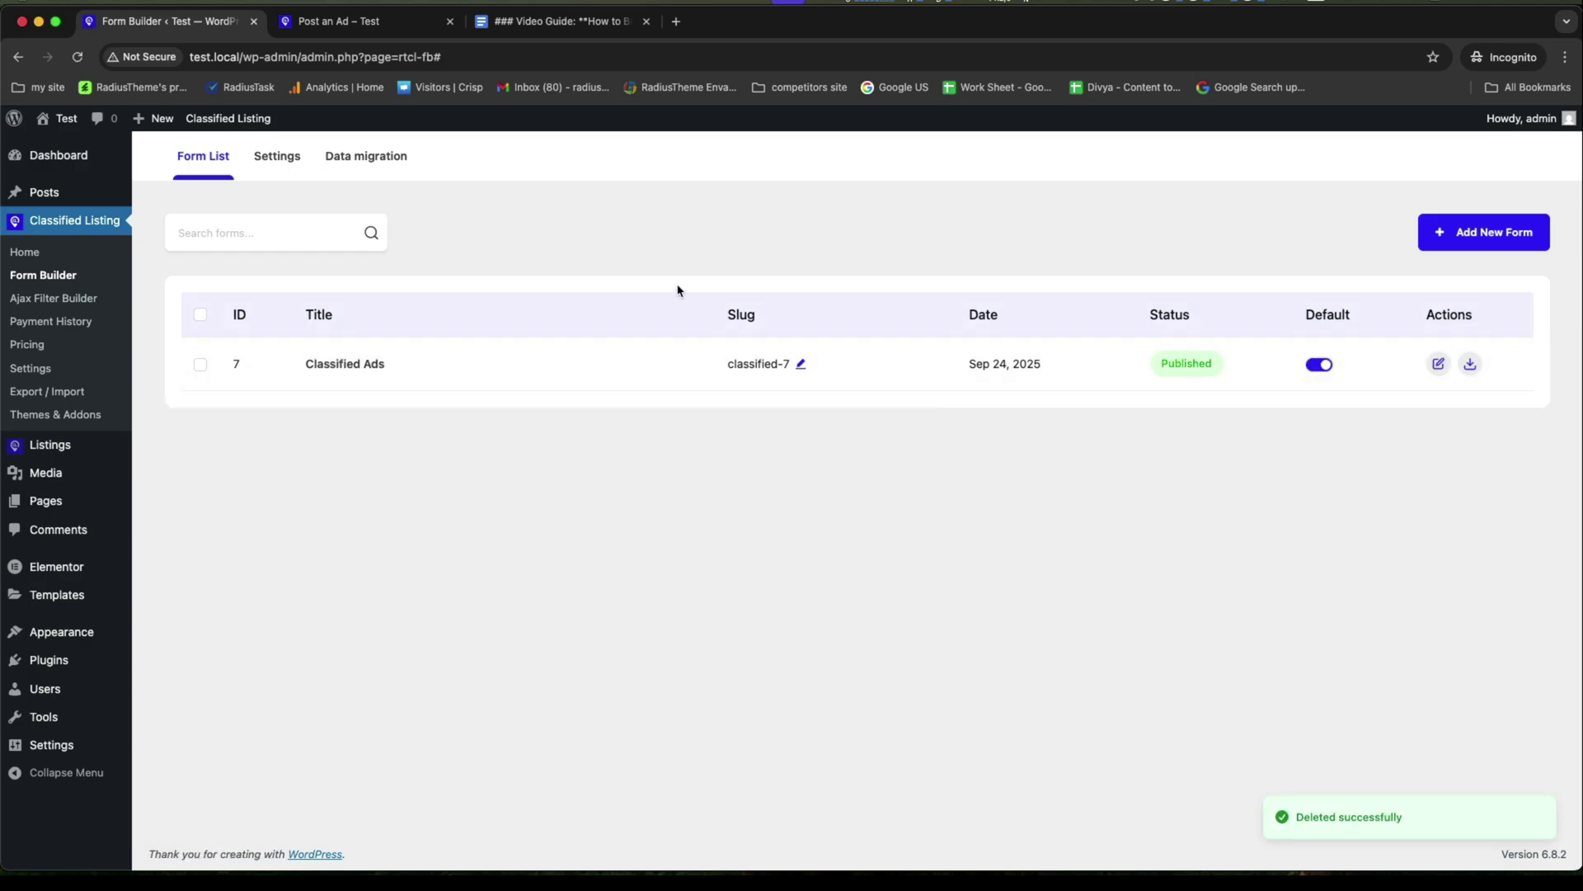
{"action": "left_click", "coordinate": [363, 20]}
{"action": "left_click", "coordinate": [1267, 202]}
Look through the Post an Ad form, opening the Category and Condition dropdowns without choosing.
{"action": "scroll", "coordinate": [589, 606], "scroll_direction": "down", "scroll_amount": 5}
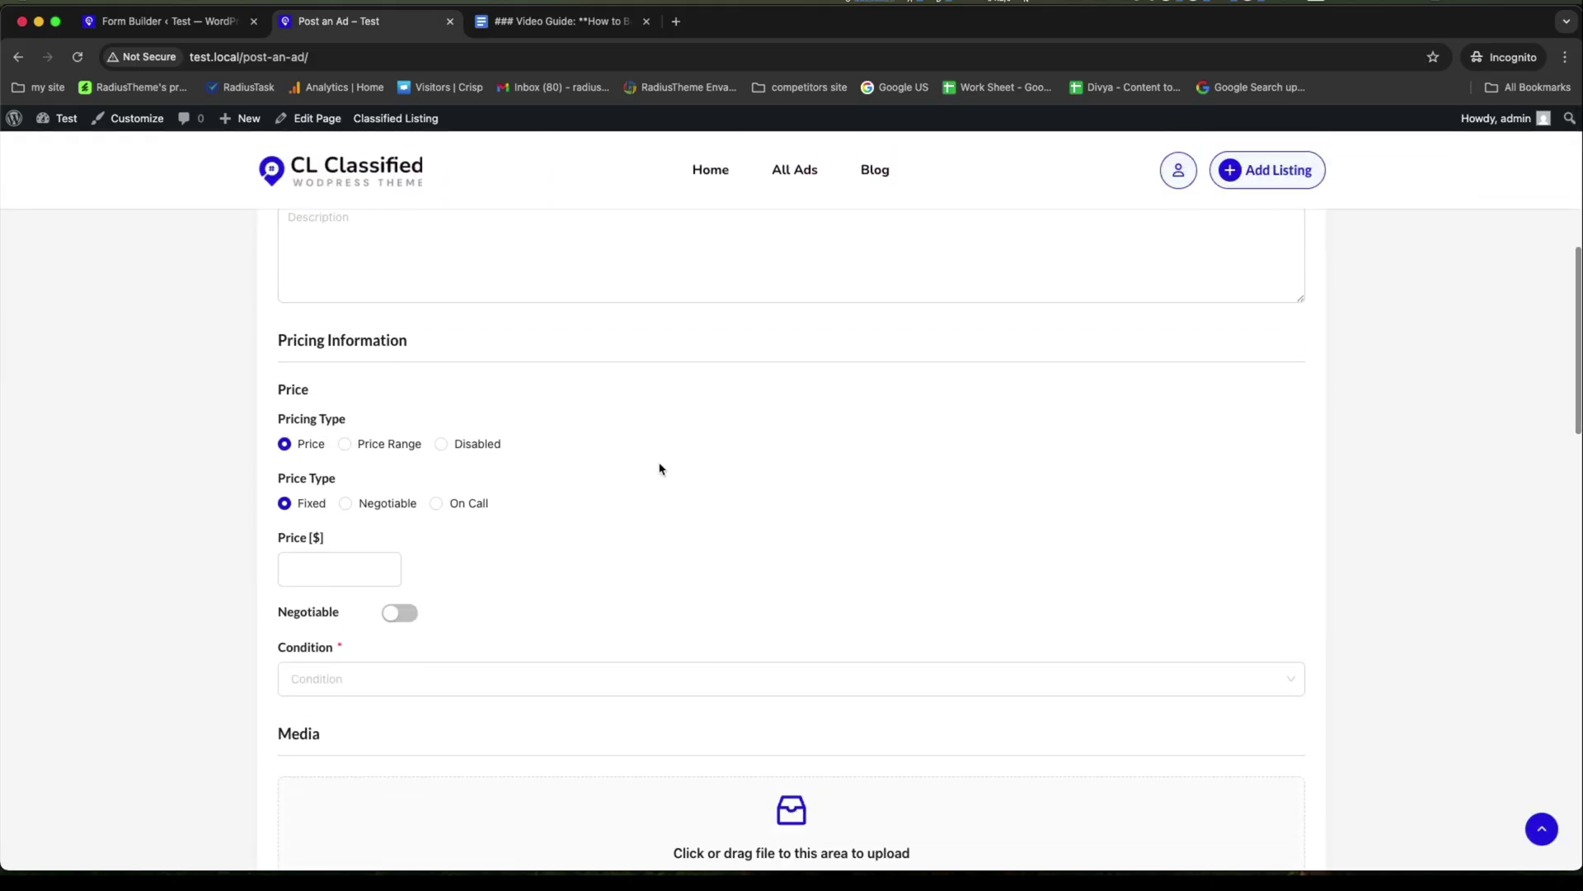
{"action": "scroll", "coordinate": [461, 503], "scroll_direction": "up", "scroll_amount": 6}
{"action": "left_click_drag", "start_coordinate": [264, 547], "coordinate": [473, 527]}
{"action": "scroll", "coordinate": [474, 530], "scroll_direction": "down", "scroll_amount": 4}
{"action": "scroll", "coordinate": [474, 530], "scroll_direction": "up", "scroll_amount": 2}
{"action": "left_click", "coordinate": [478, 339]}
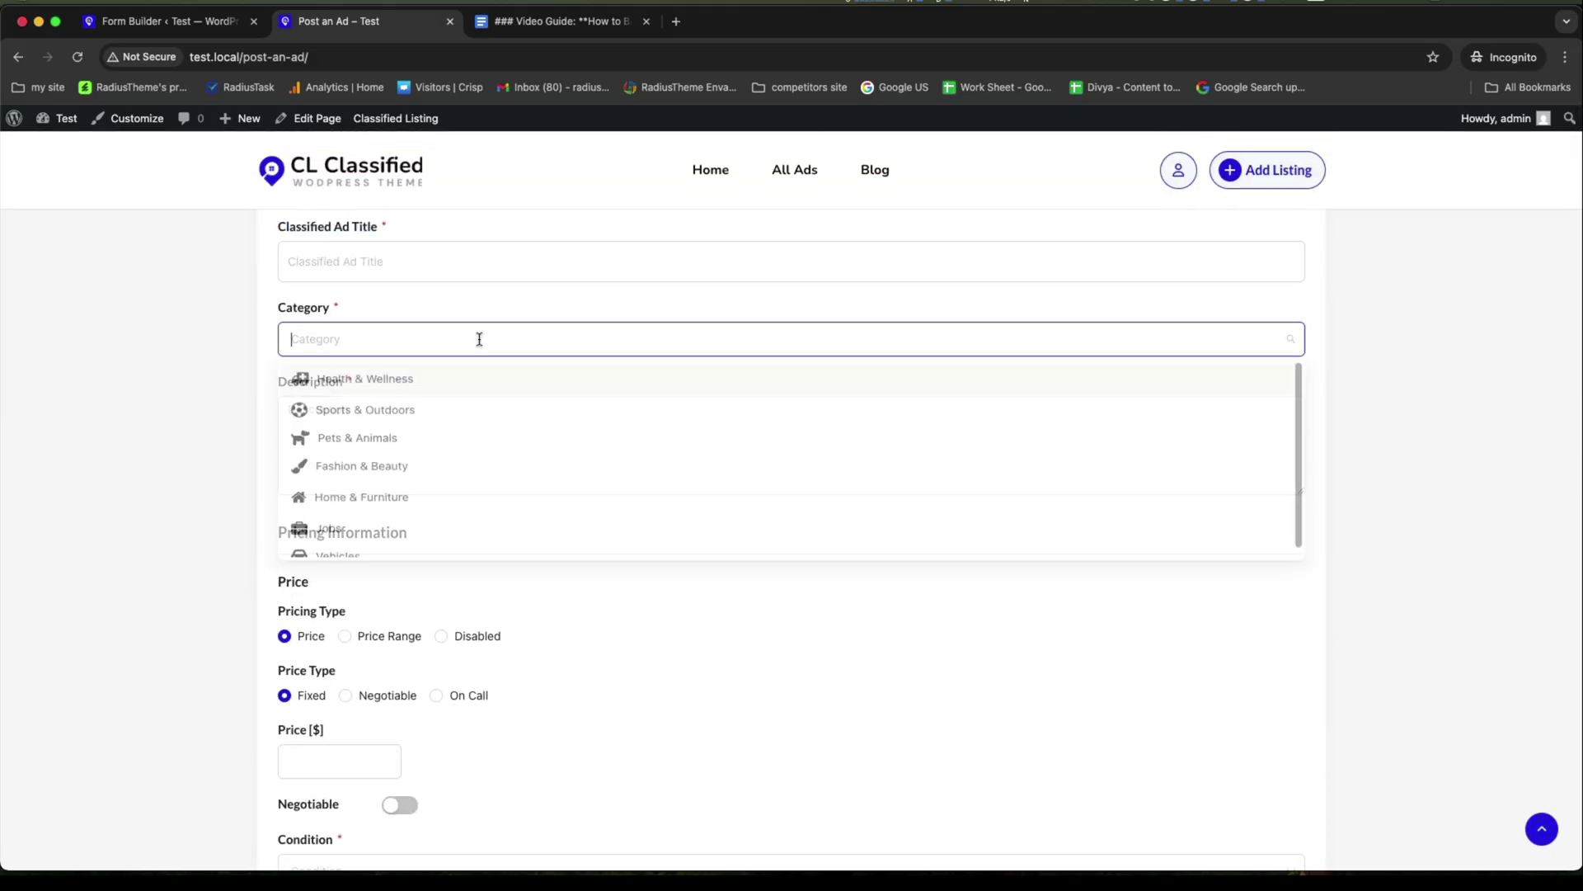
{"action": "scroll", "coordinate": [487, 470], "scroll_direction": "down", "scroll_amount": 1}
{"action": "left_click", "coordinate": [193, 502]}
{"action": "scroll", "coordinate": [310, 445], "scroll_direction": "down", "scroll_amount": 4}
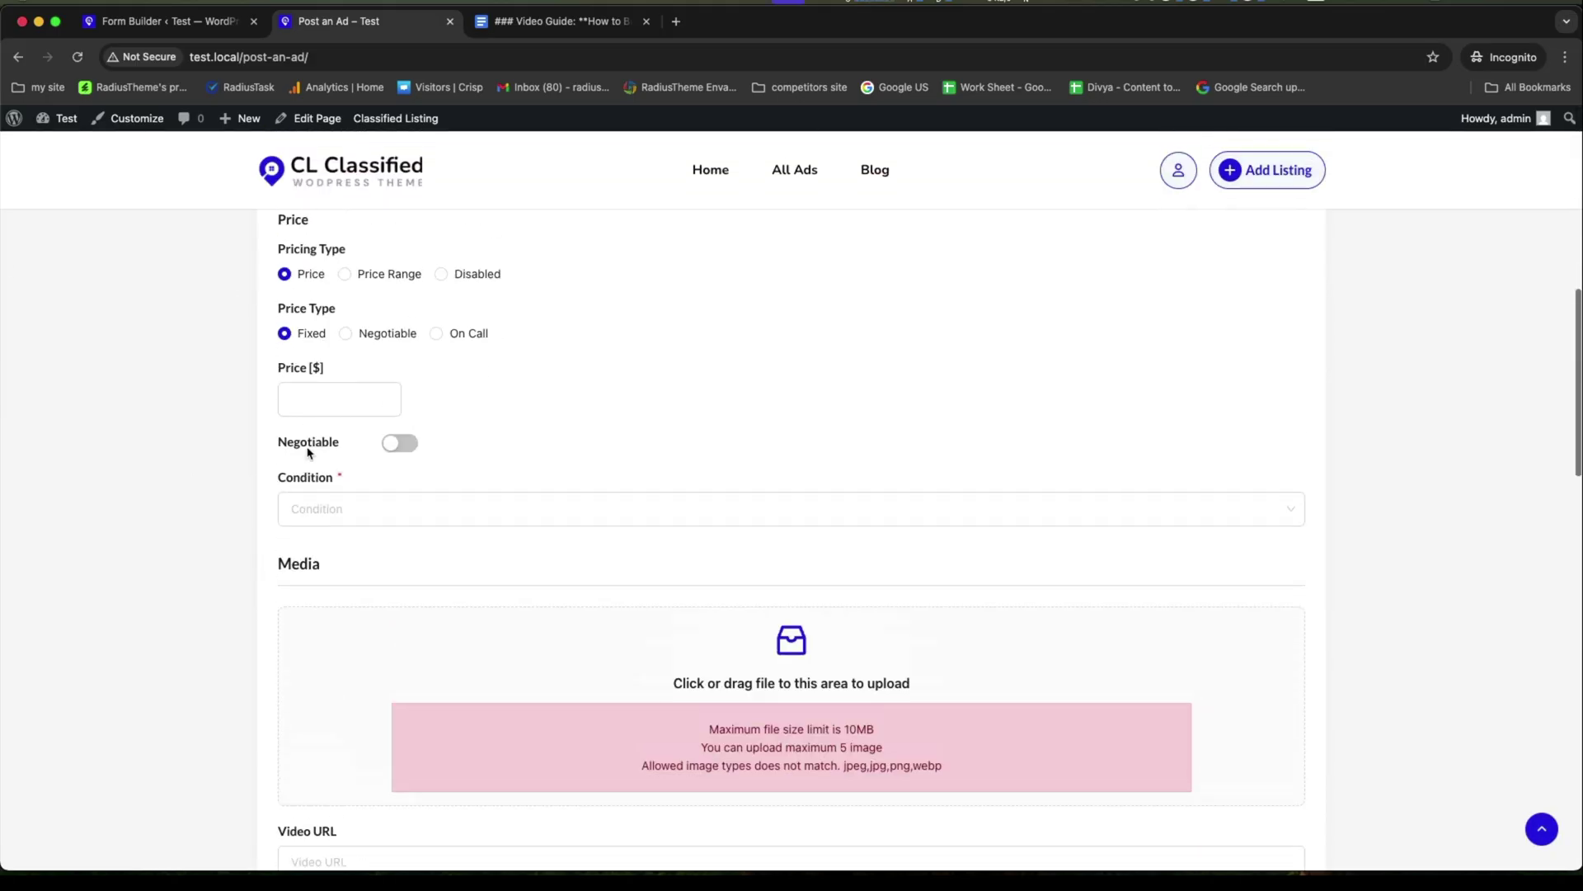
{"action": "scroll", "coordinate": [386, 460], "scroll_direction": "up", "scroll_amount": 1}
{"action": "scroll", "coordinate": [322, 538], "scroll_direction": "down", "scroll_amount": 2}
{"action": "left_click", "coordinate": [328, 396]}
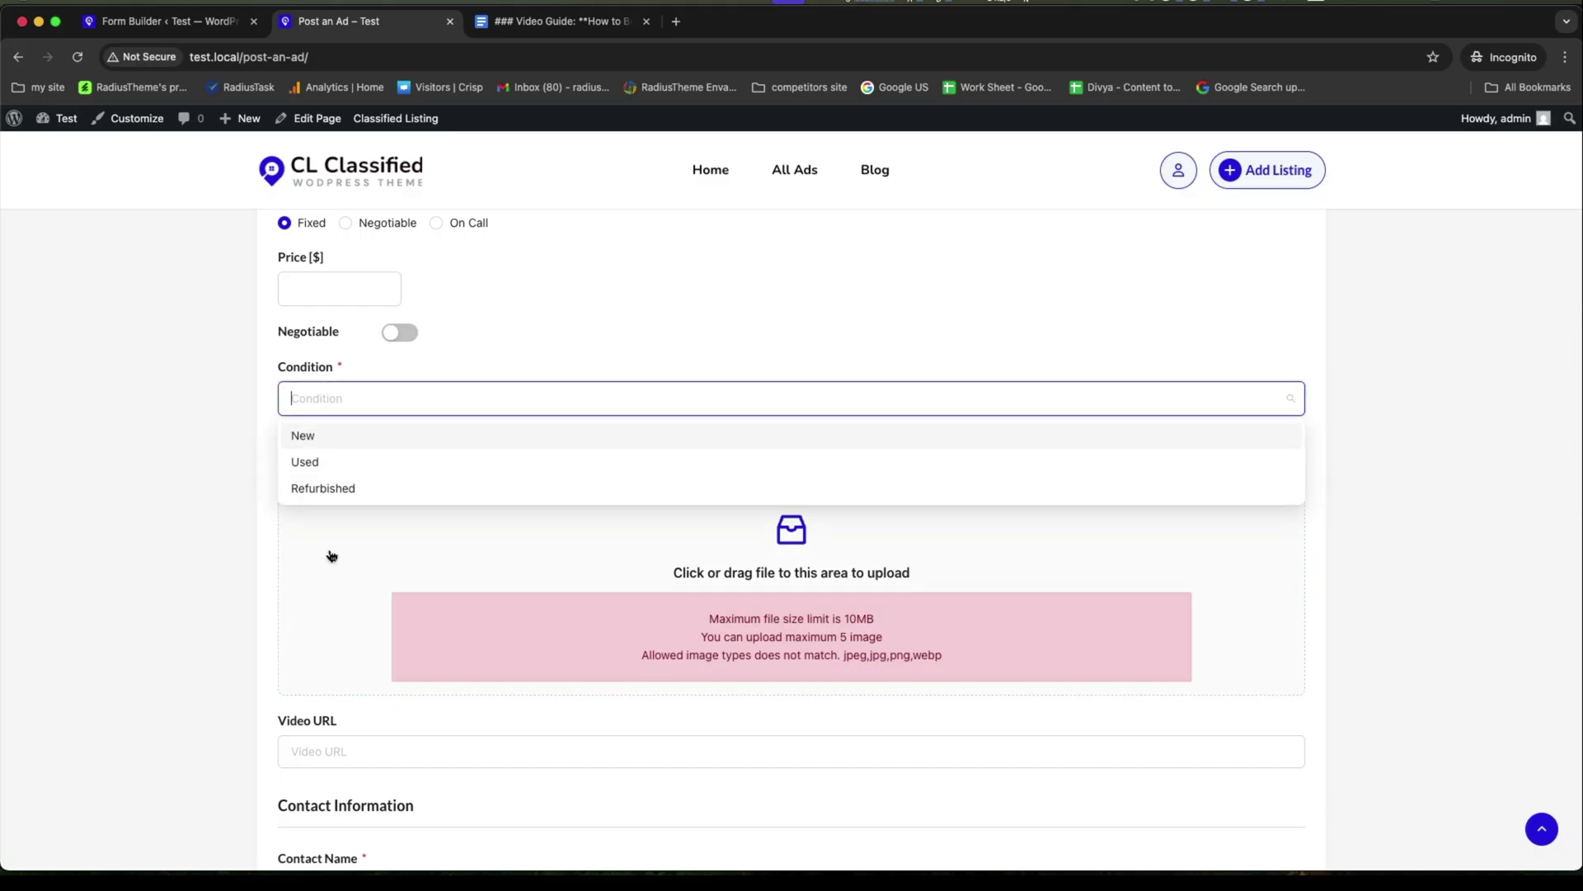
{"action": "left_click", "coordinate": [245, 476]}
{"action": "scroll", "coordinate": [233, 523], "scroll_direction": "down", "scroll_amount": 10}
{"action": "scroll", "coordinate": [232, 525], "scroll_direction": "up", "scroll_amount": 15}
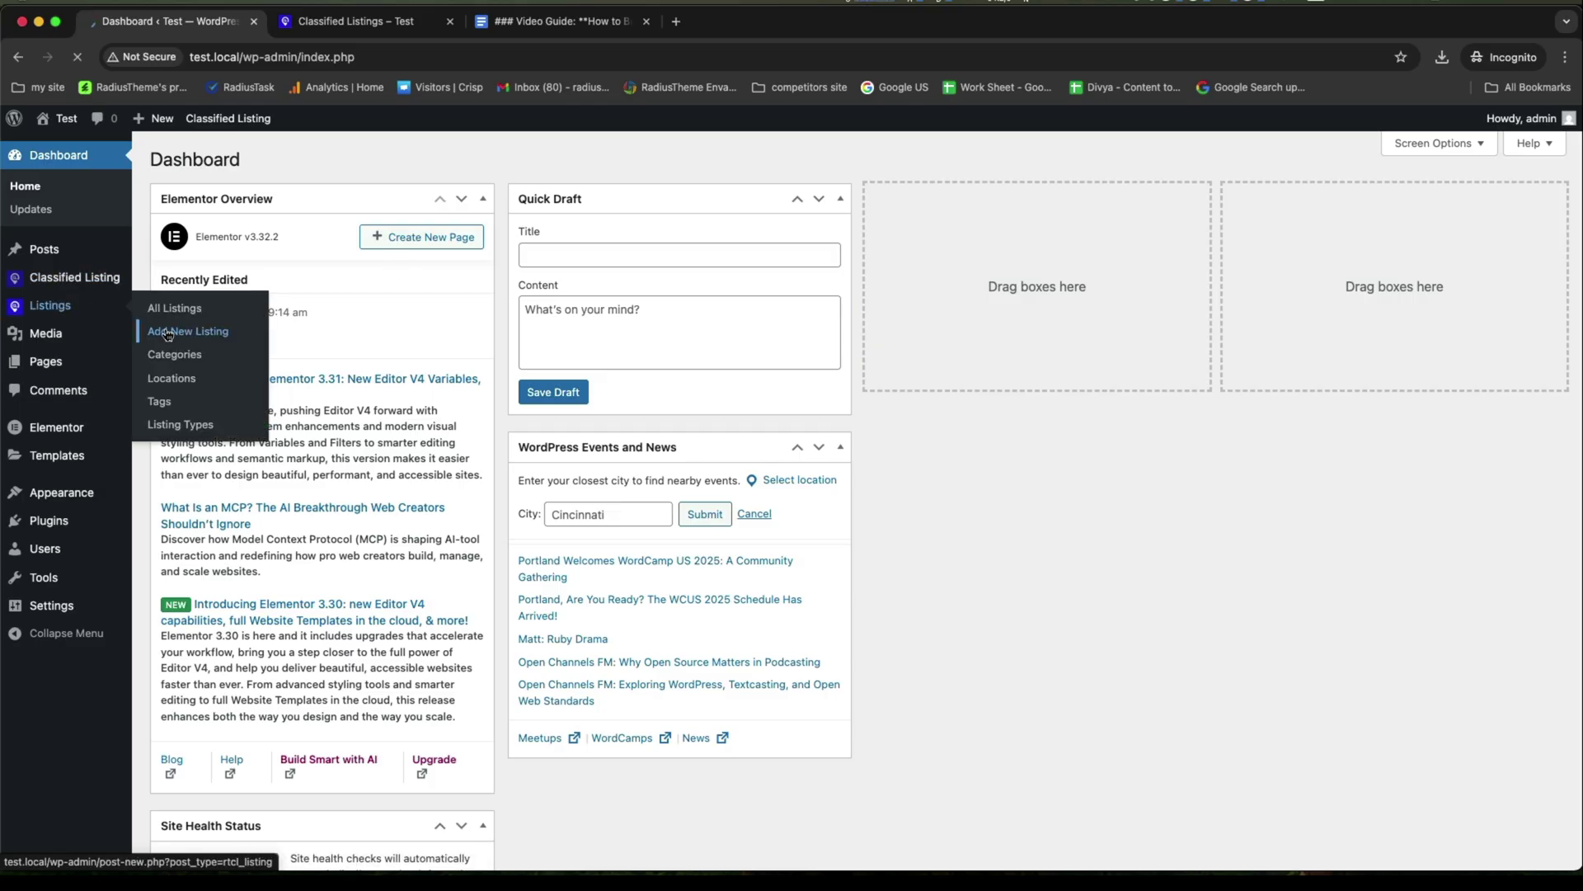
Enter the title 'I want to sell My Car' and a repeated description sentence.
{"action": "type", "text": "I want to sell My Car"}
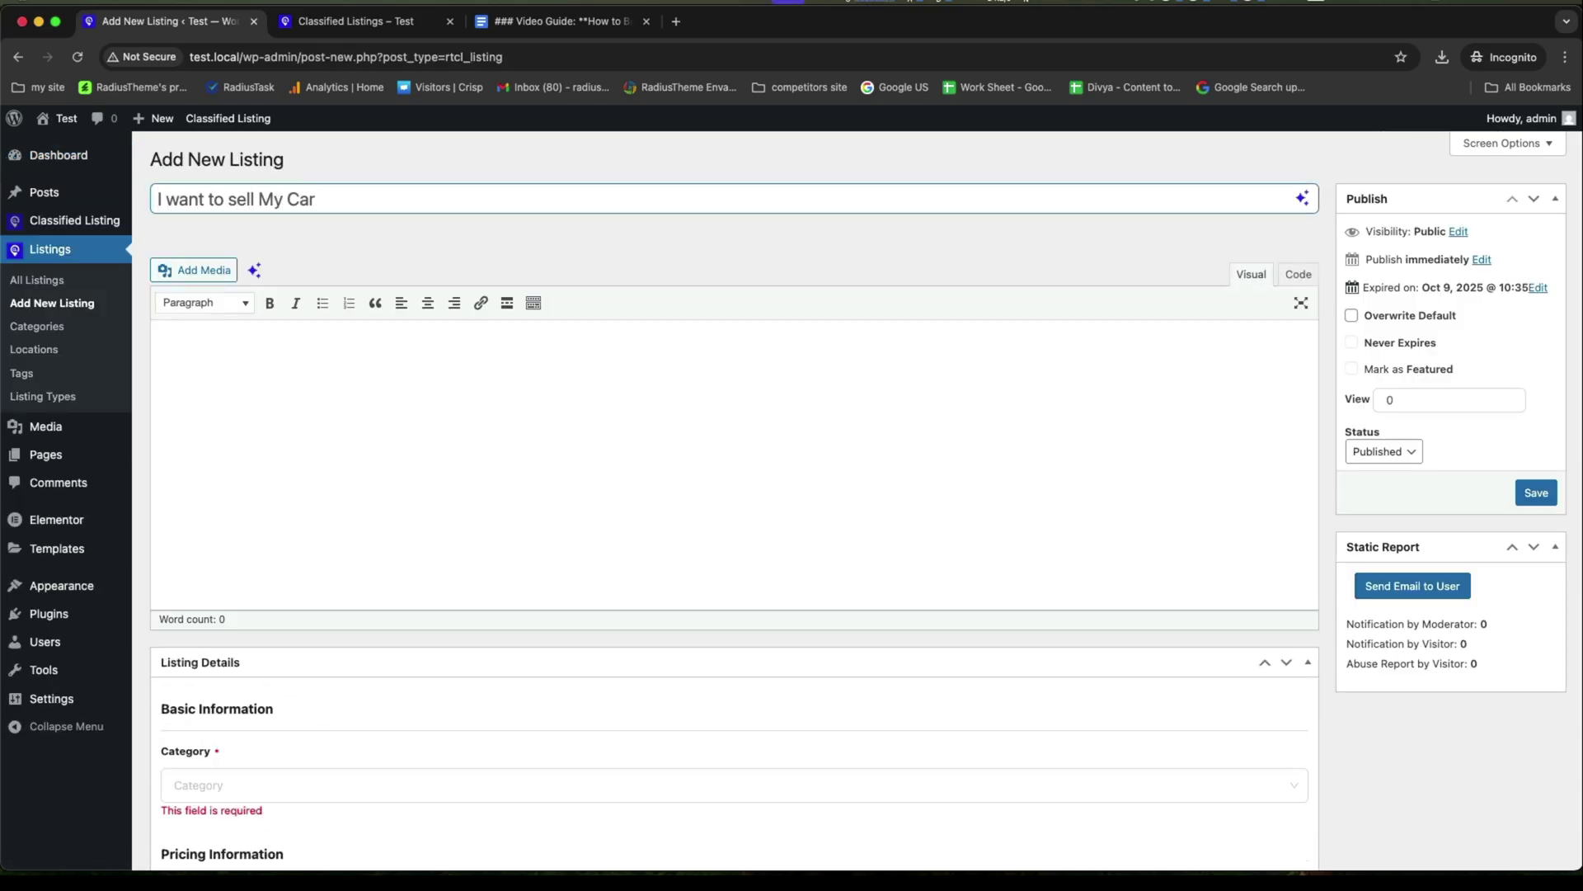
{"action": "left_click", "coordinate": [256, 355]}
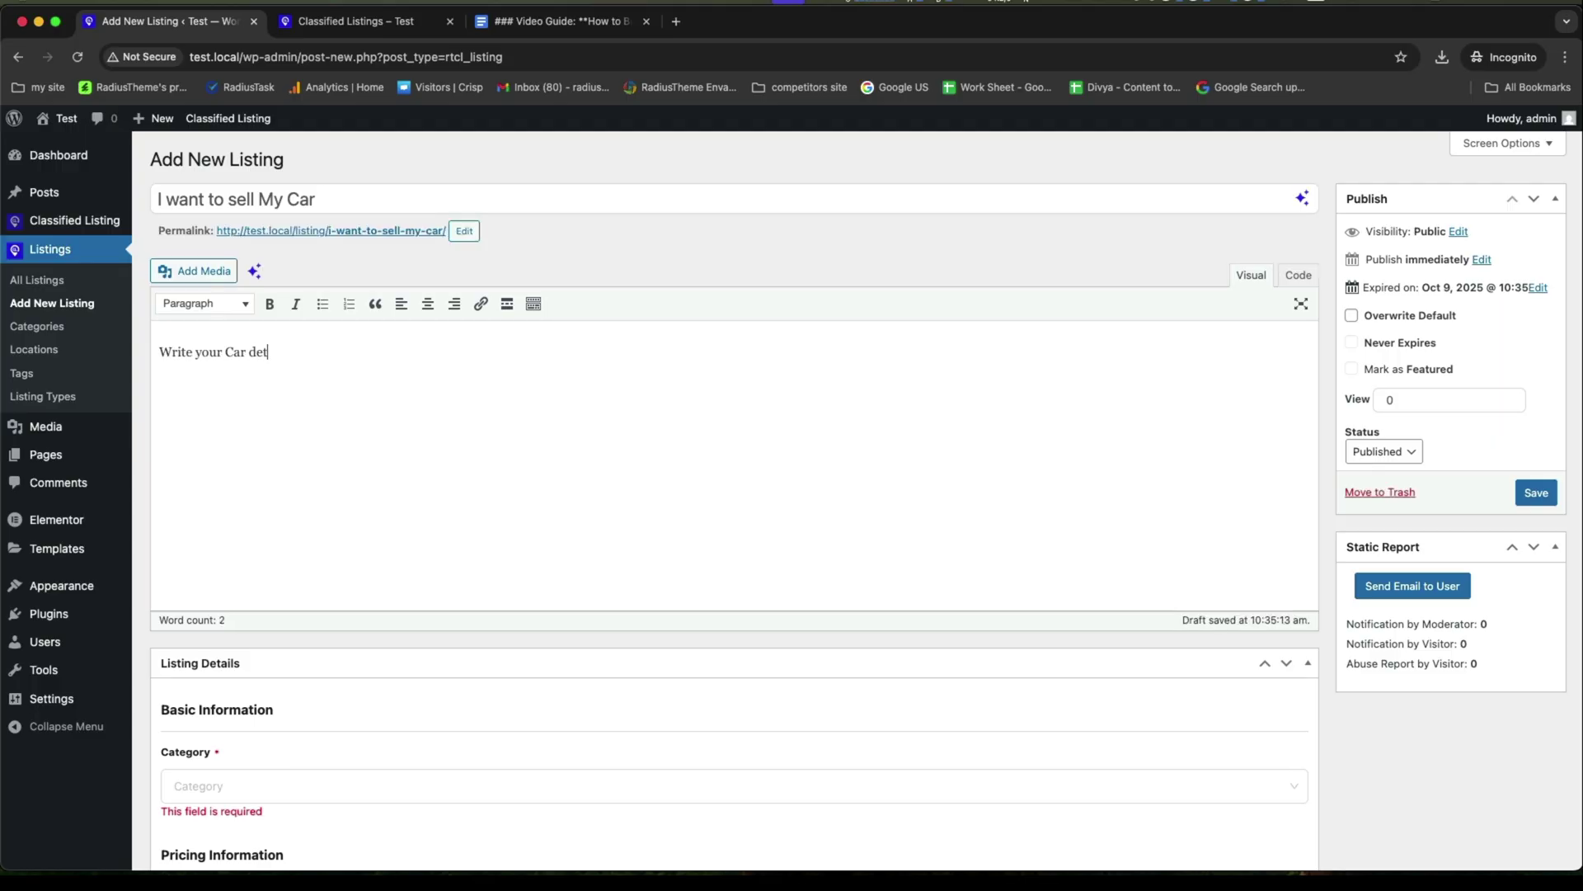
{"action": "key", "text": "super+a"}
{"action": "left_click", "coordinate": [316, 352]}
{"action": "type", "text": "."}
{"action": "key", "text": "super+v"}
{"action": "key", "text": "super+v"}
{"action": "key", "text": "super+v"}
{"action": "key", "text": "super+v"}
{"action": "key", "text": "super+v"}
{"action": "key", "text": "super+v"}
{"action": "key", "text": "super+v"}
{"action": "key", "text": "super+v"}
{"action": "key", "text": "super+v"}
{"action": "key", "text": "super+v"}
{"action": "key", "text": "super+v"}
{"action": "key", "text": "super+v"}
{"action": "key", "text": "super+v"}
{"action": "key", "text": "super+v"}
{"action": "type", "text": "vvvv"}
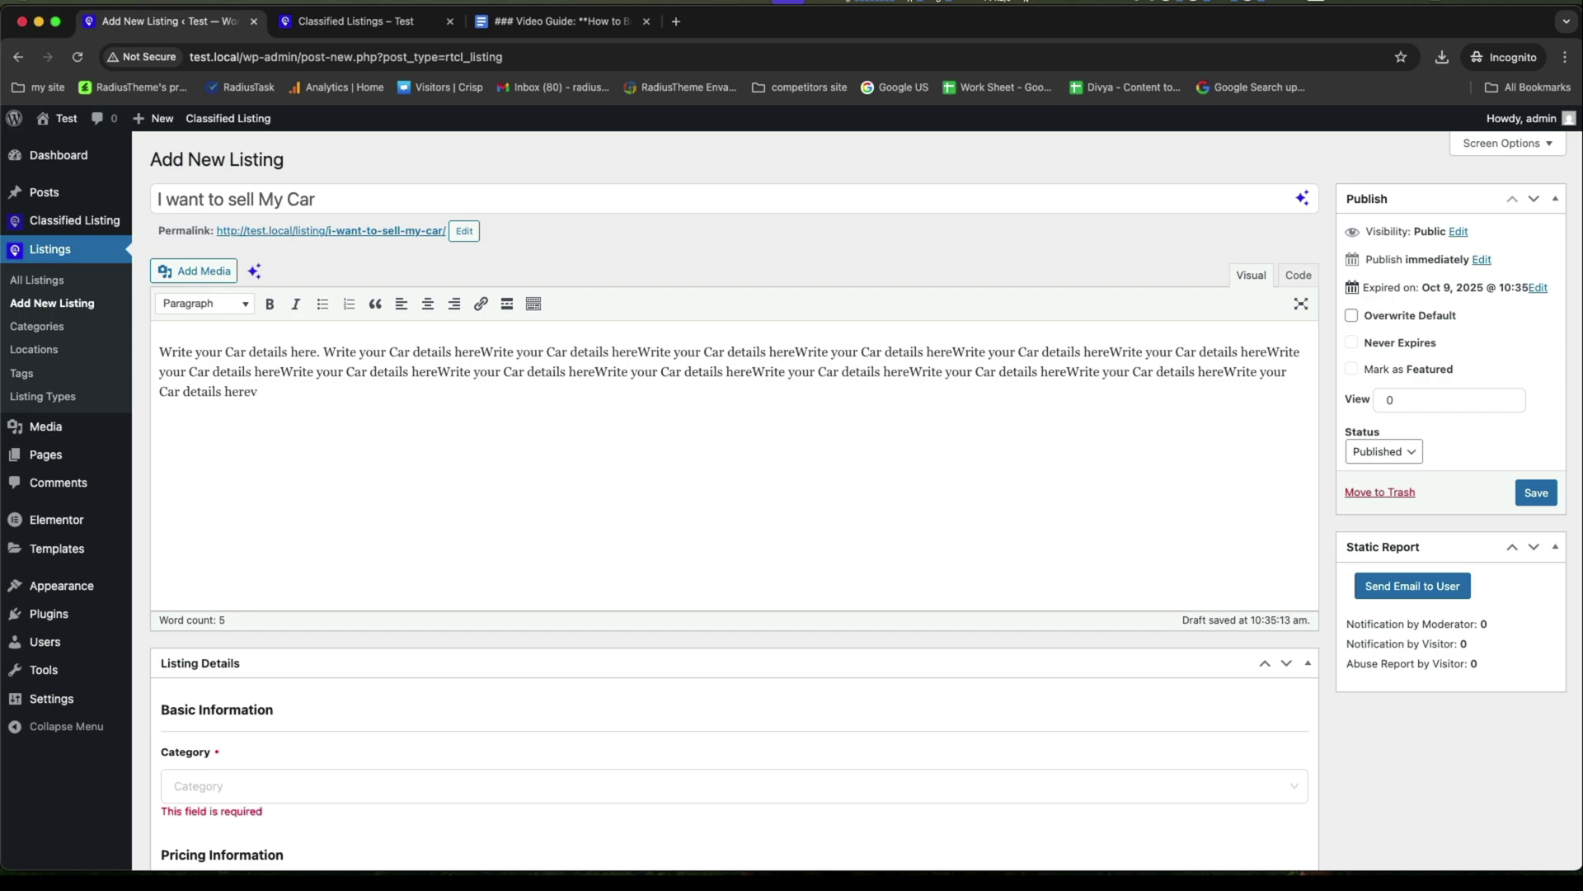
{"action": "key", "text": "super+v"}
{"action": "key", "text": "super+v"}
{"action": "key", "text": "super+v"}
Set the category to Vehicles, price to 2000 and condition to Used.
{"action": "scroll", "coordinate": [258, 360], "scroll_direction": "down", "scroll_amount": 6}
{"action": "left_click", "coordinate": [267, 259]}
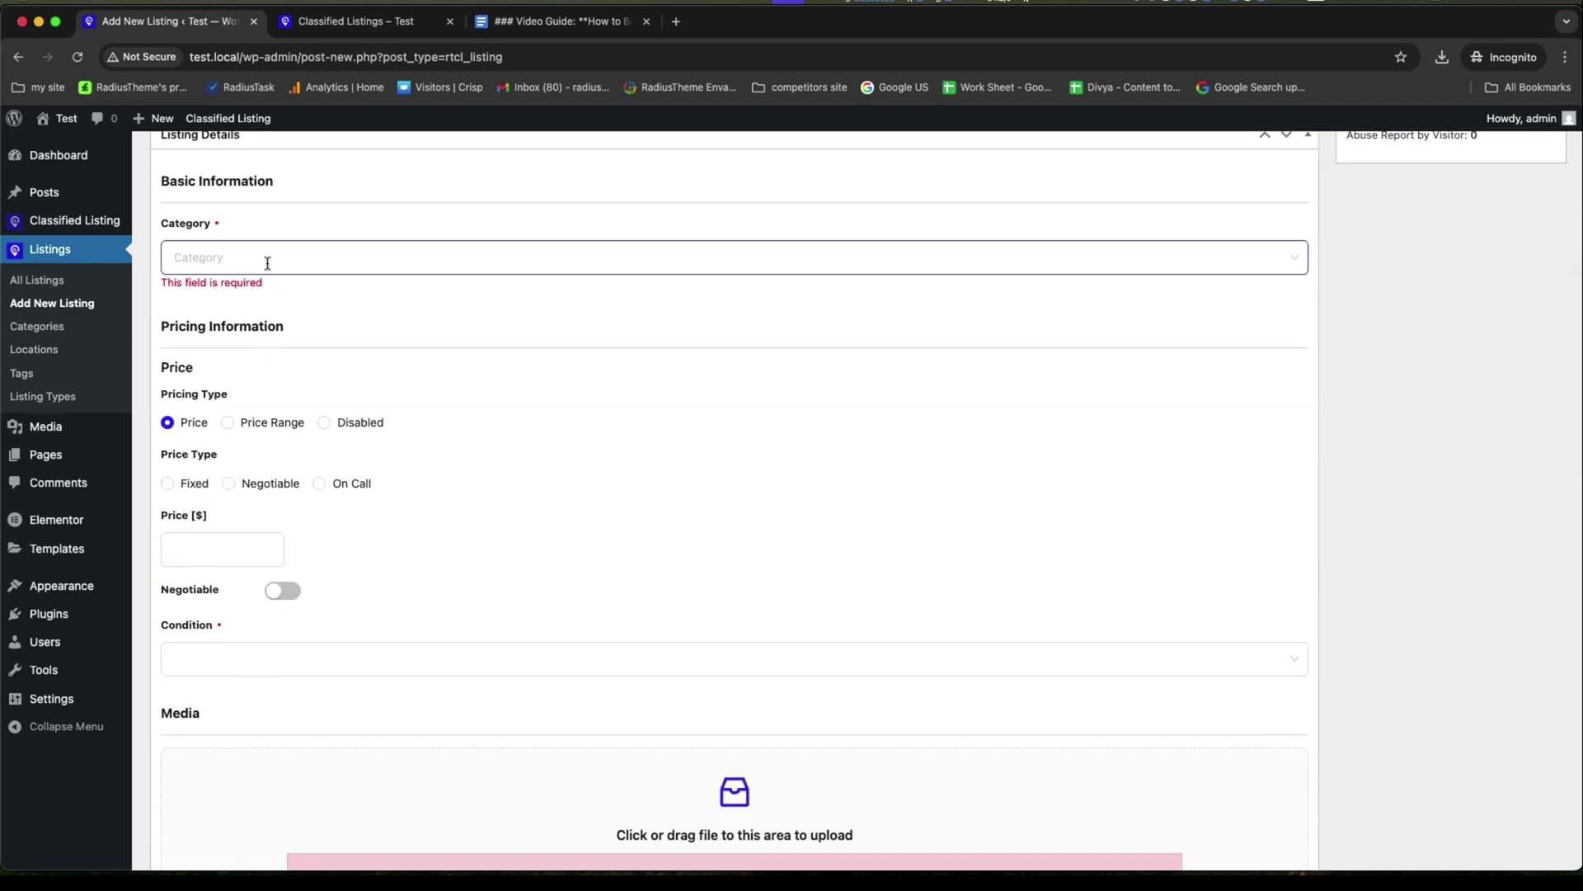
{"action": "scroll", "coordinate": [225, 412], "scroll_direction": "down", "scroll_amount": 1}
{"action": "left_click", "coordinate": [219, 445]}
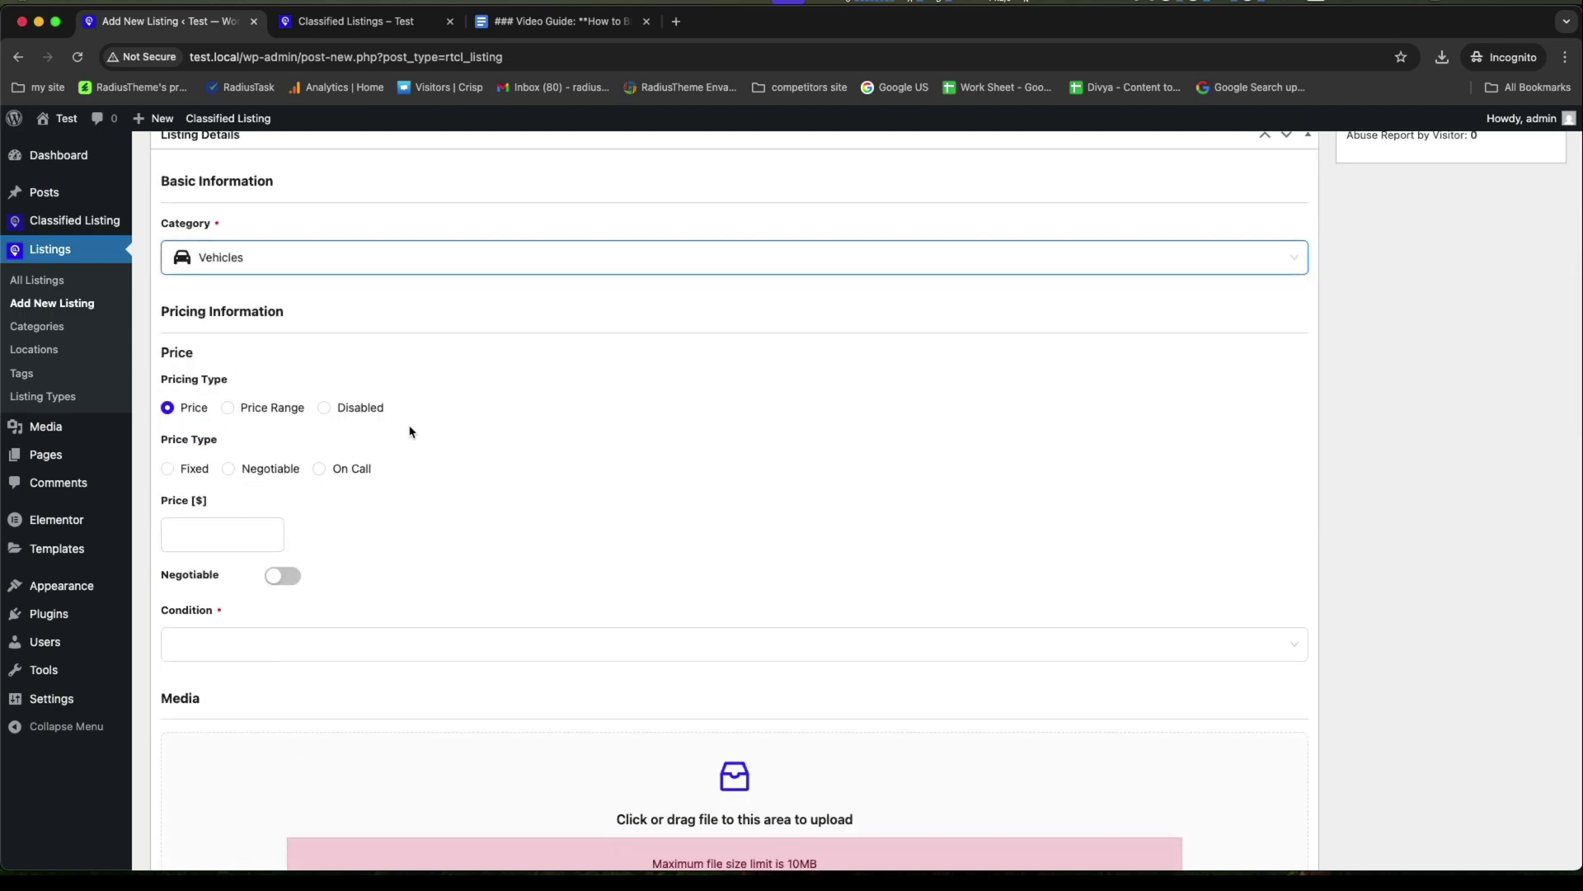
{"action": "left_click", "coordinate": [221, 536]}
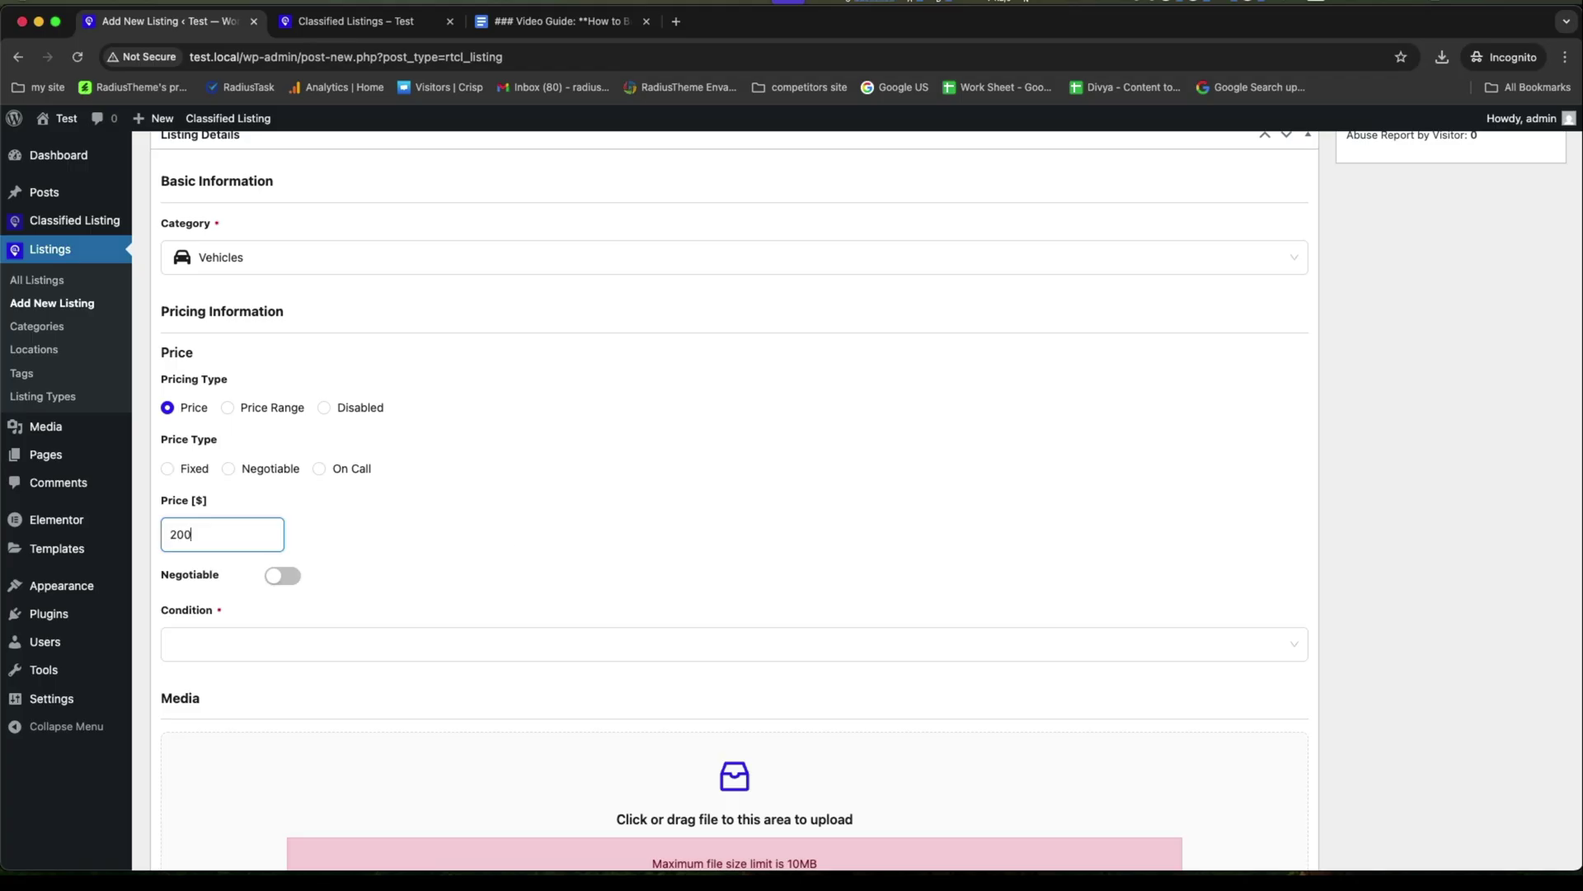
{"action": "scroll", "coordinate": [311, 410], "scroll_direction": "down", "scroll_amount": 4}
{"action": "left_click", "coordinate": [272, 379]}
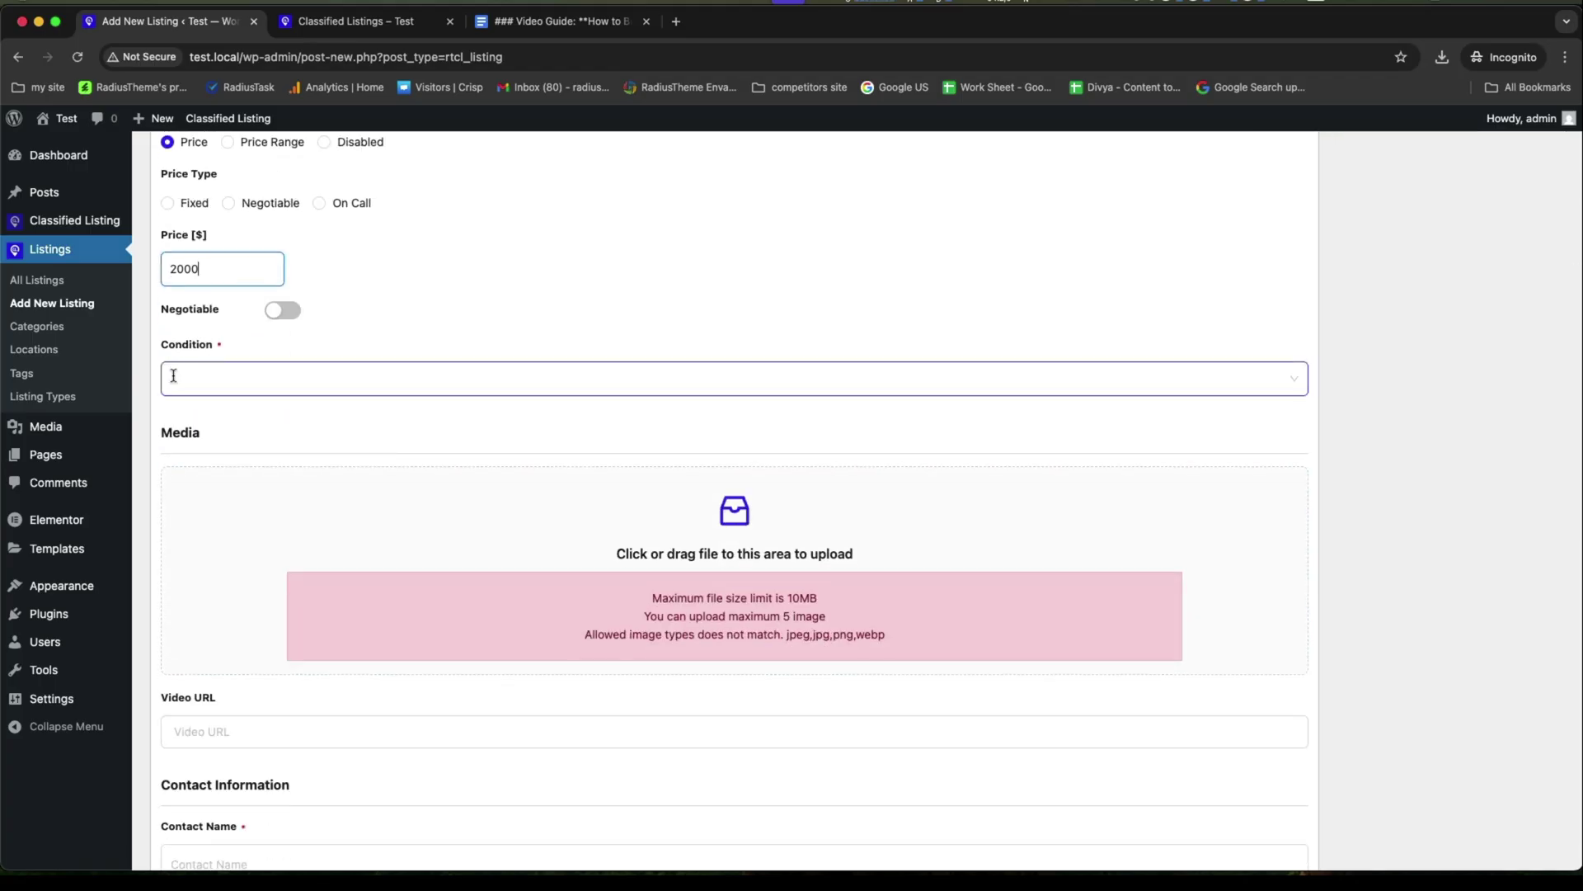
{"action": "left_click", "coordinate": [226, 442]}
{"action": "scroll", "coordinate": [314, 505], "scroll_direction": "down", "scroll_amount": 3}
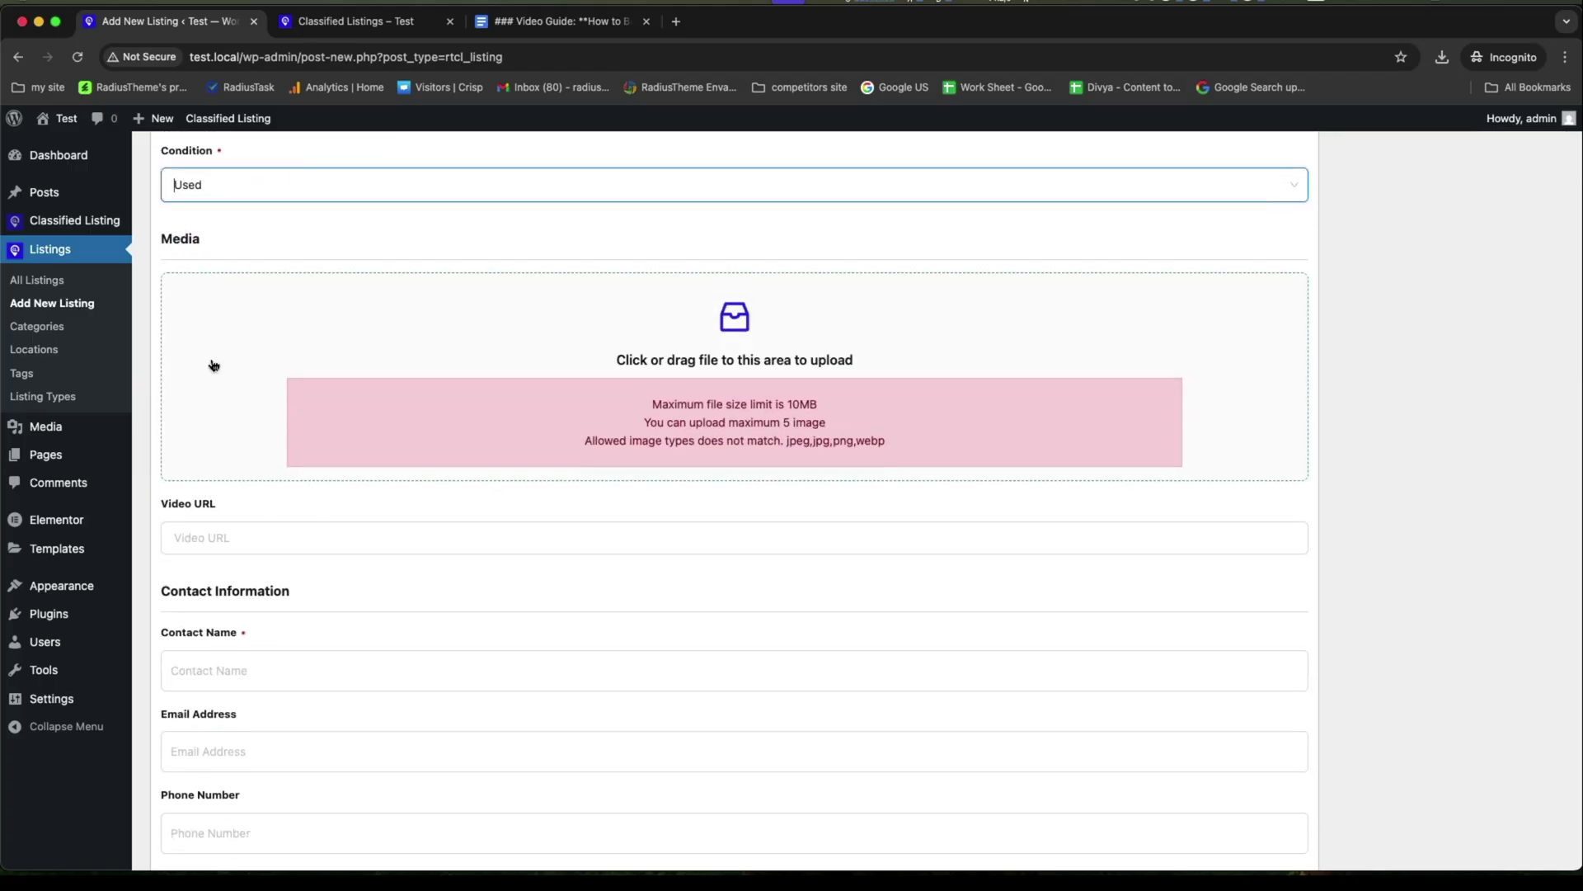
Upload now car.png from Downloads as the listing photo.
{"action": "left_click", "coordinate": [213, 365]}
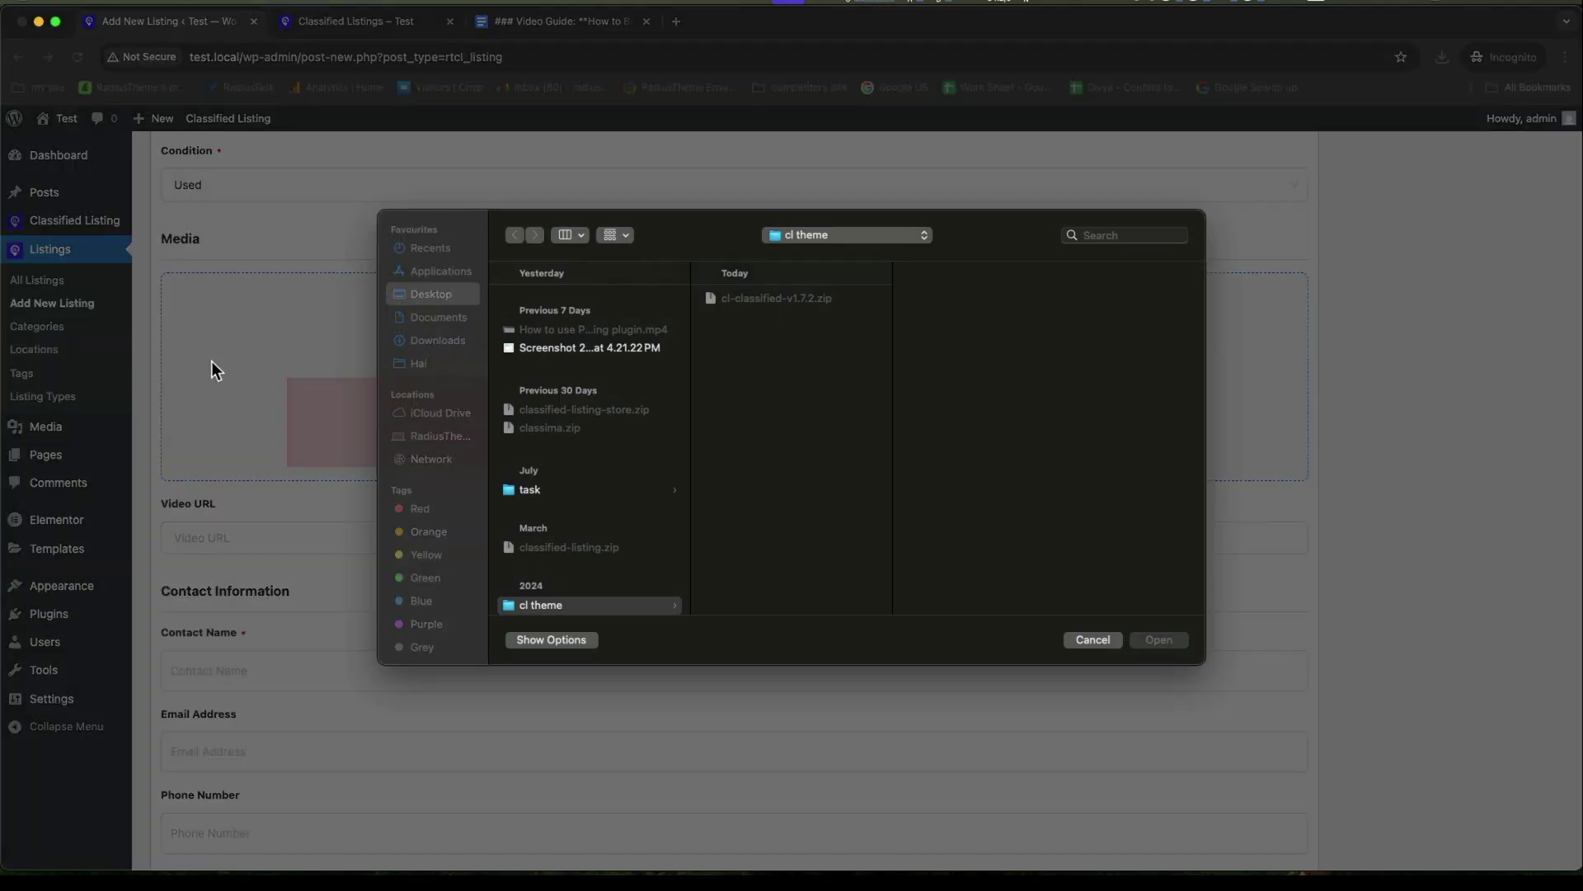
{"action": "left_click", "coordinate": [429, 340]}
{"action": "double_click", "coordinate": [550, 353]}
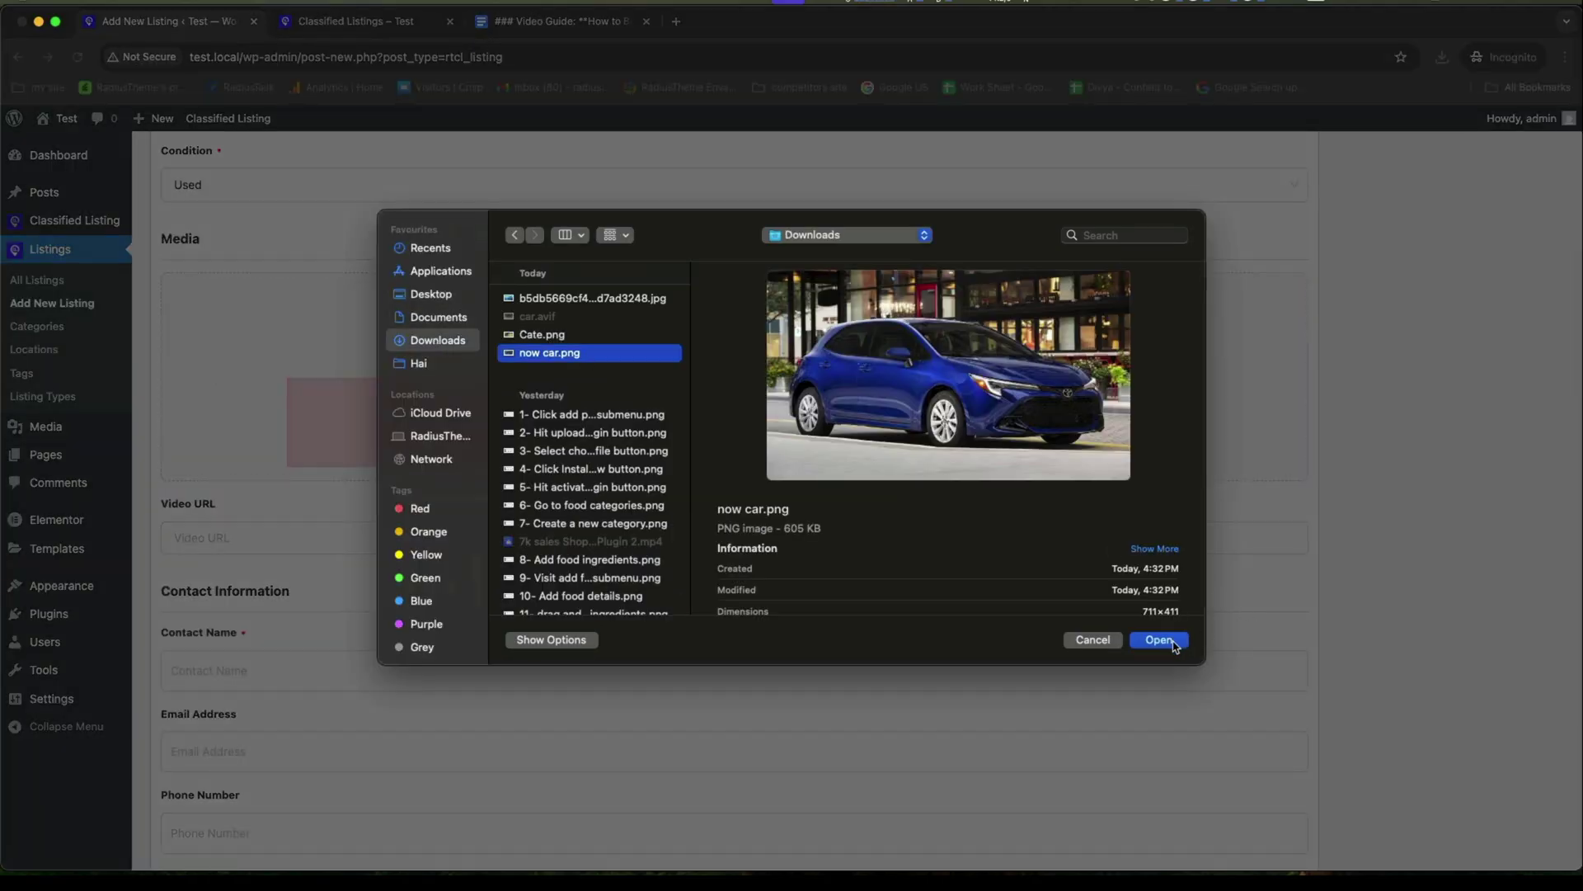
Fill in the contact name, e-mail address, phone number and Whatsapp number.
{"action": "scroll", "coordinate": [321, 426], "scroll_direction": "down", "scroll_amount": 6}
{"action": "left_click", "coordinate": [212, 295]}
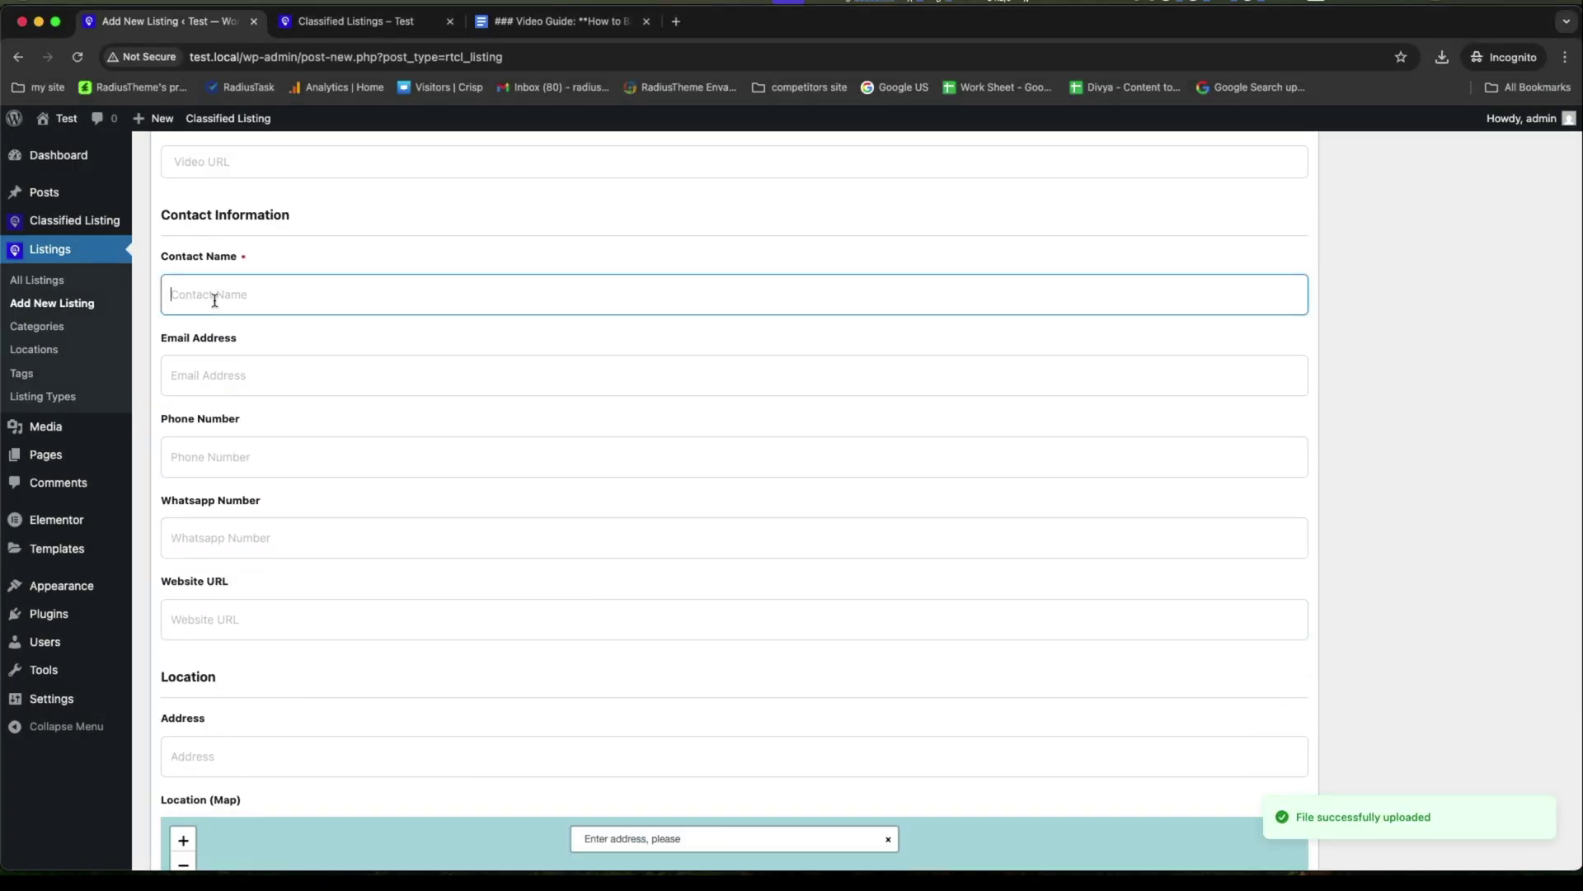
{"action": "type", "text": "Jony"}
{"action": "left_click", "coordinate": [266, 384]}
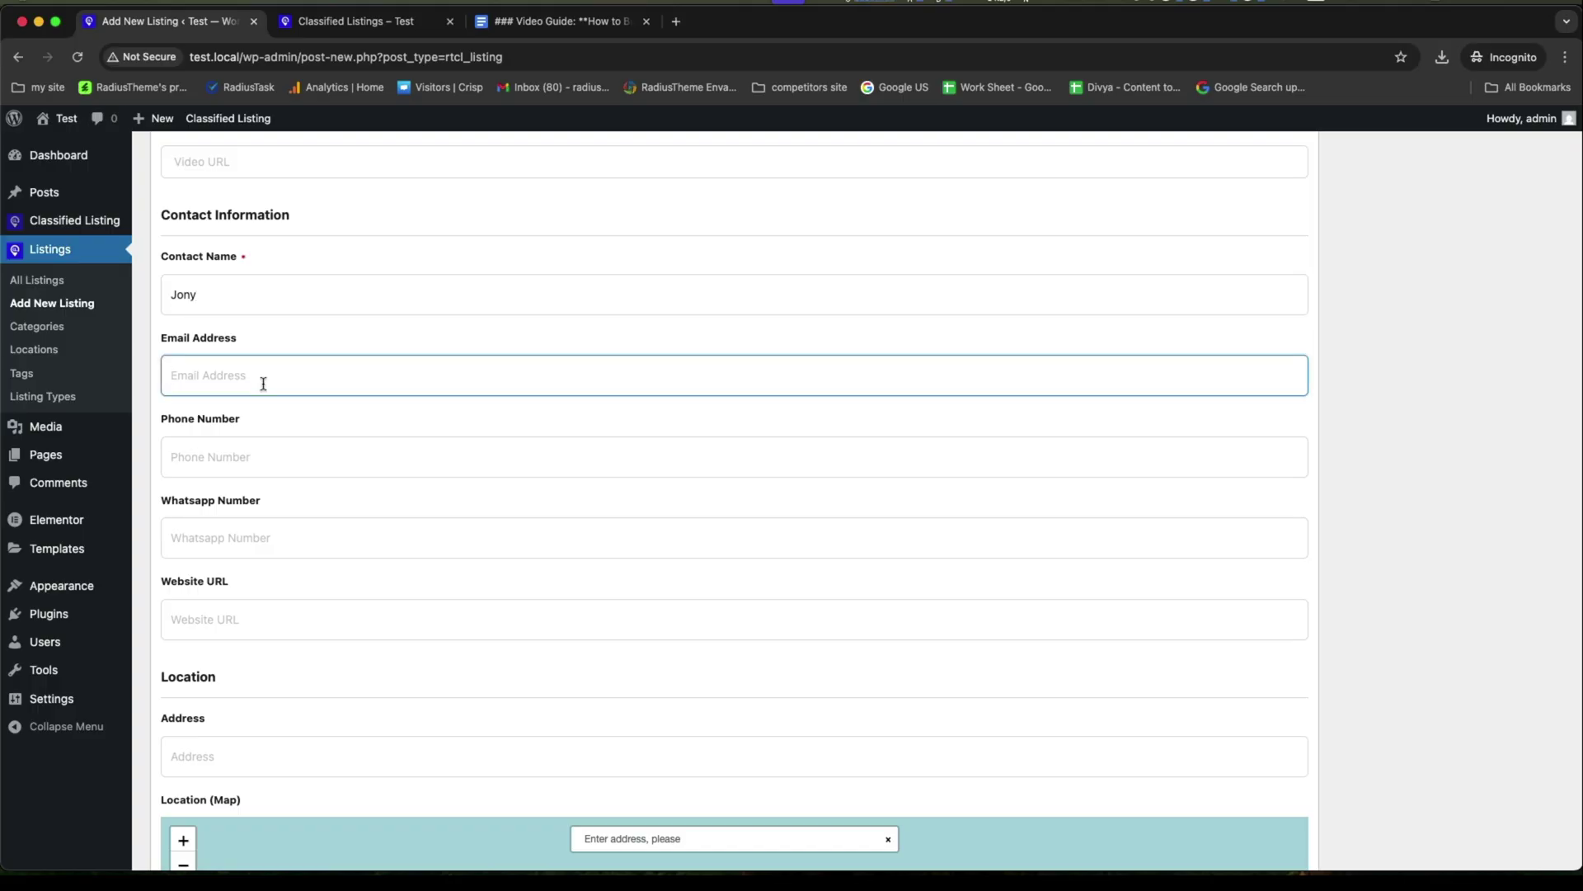
{"action": "type", "text": "email@gmail.com"}
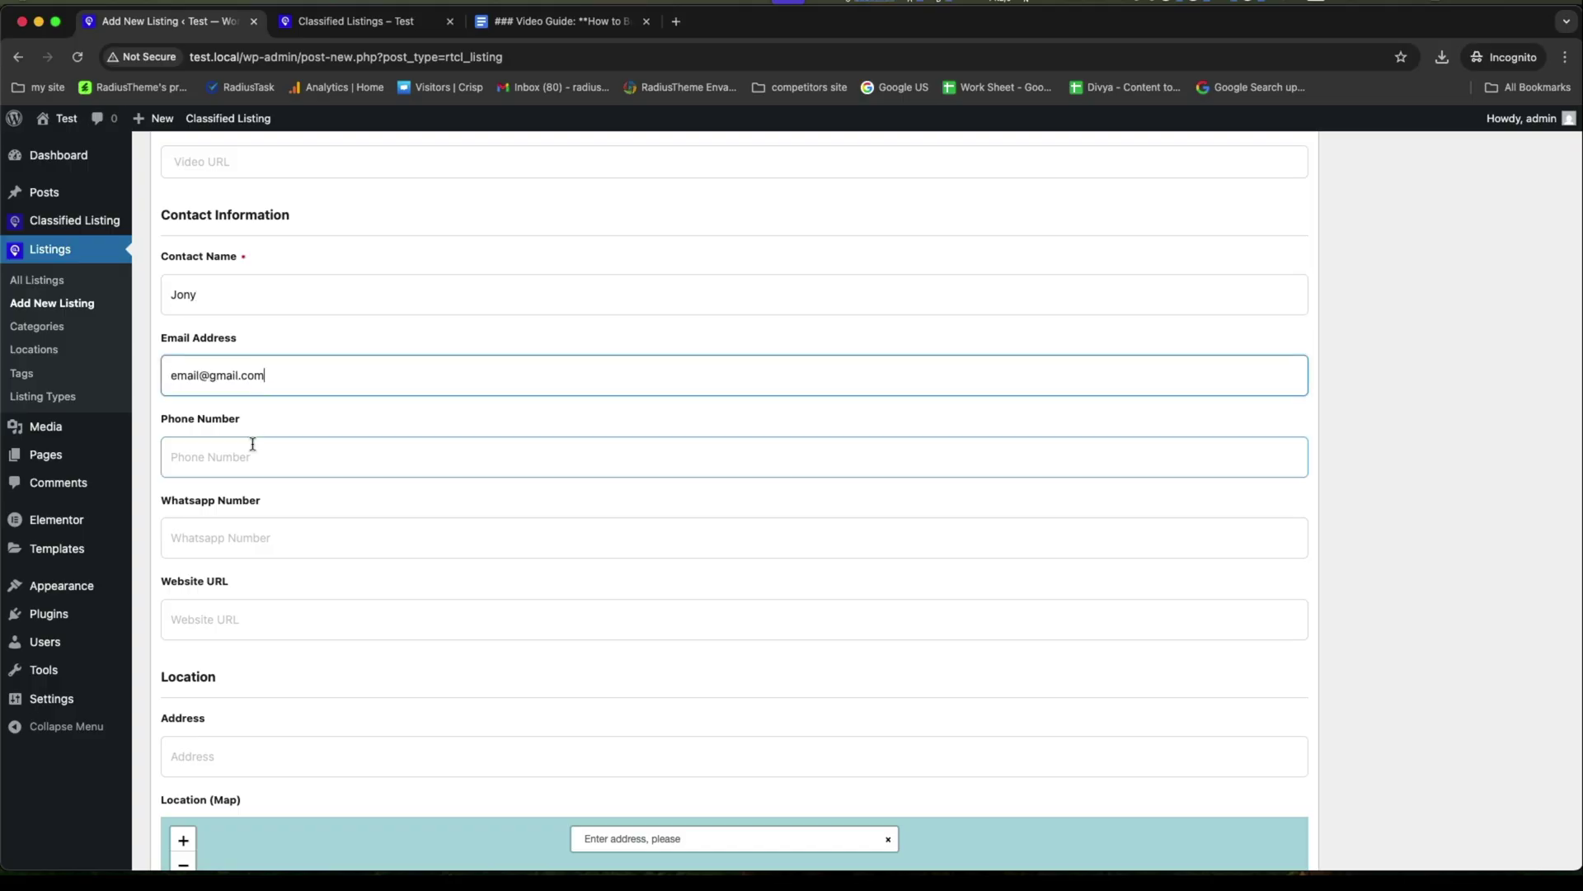
{"action": "left_click", "coordinate": [250, 454]}
{"action": "type", "text": "3546789"}
{"action": "left_click", "coordinate": [276, 544]}
{"action": "type", "text": "35467890"}
Add the website URL and New York address, mark it negotiable, and publish the listing.
{"action": "scroll", "coordinate": [276, 548], "scroll_direction": "down", "scroll_amount": 2}
{"action": "scroll", "coordinate": [276, 548], "scroll_direction": "down", "scroll_amount": 2}
{"action": "left_click", "coordinate": [276, 379]}
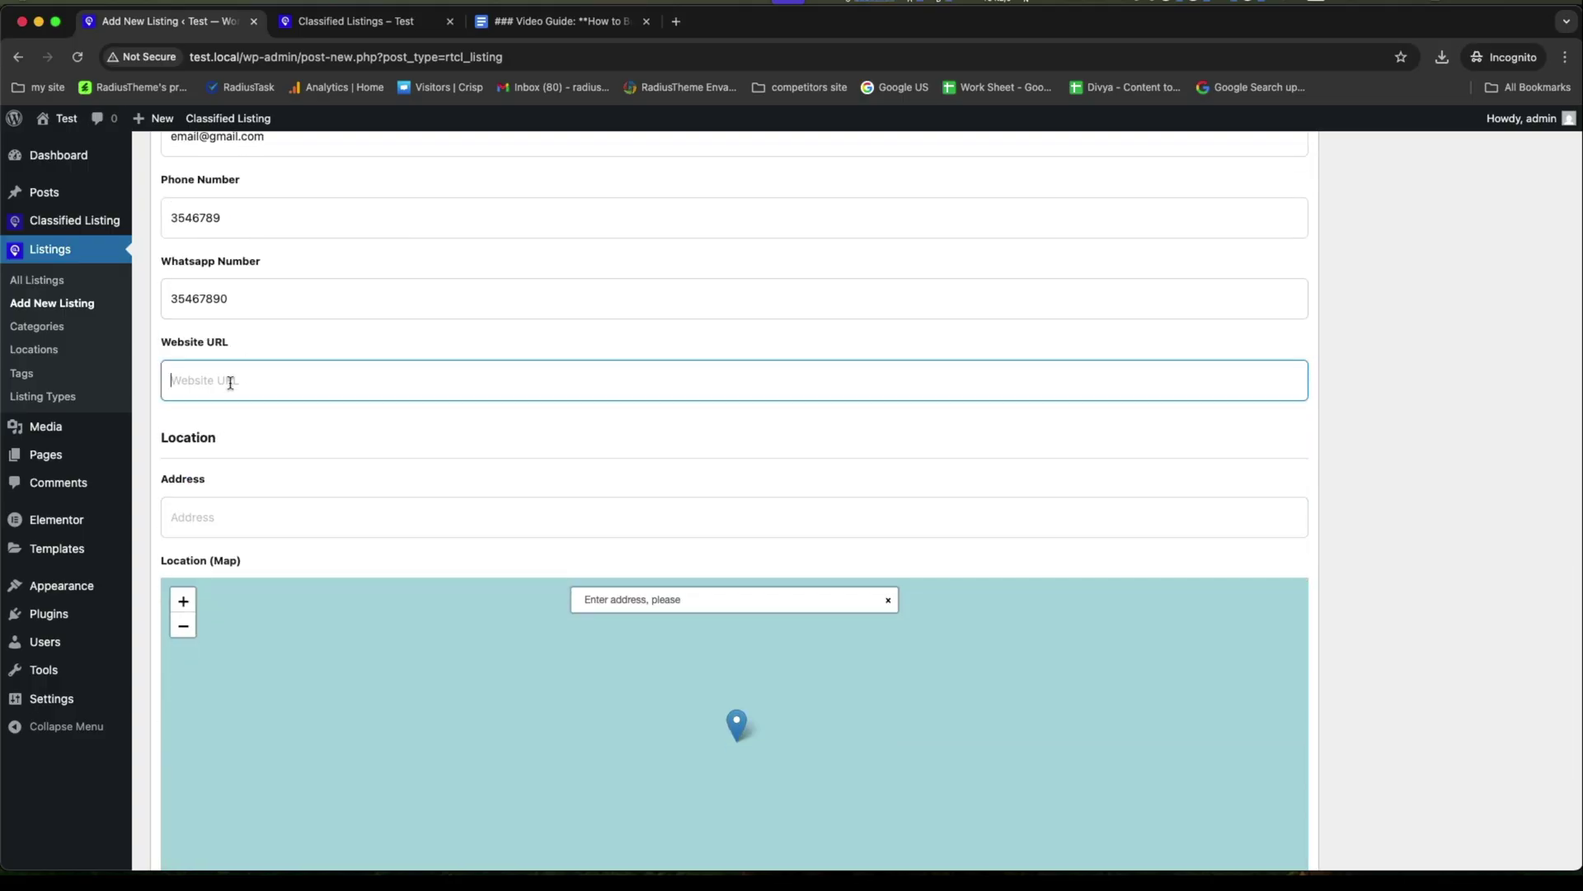
{"action": "type", "text": "https://website.com"}
{"action": "left_click", "coordinate": [340, 526]}
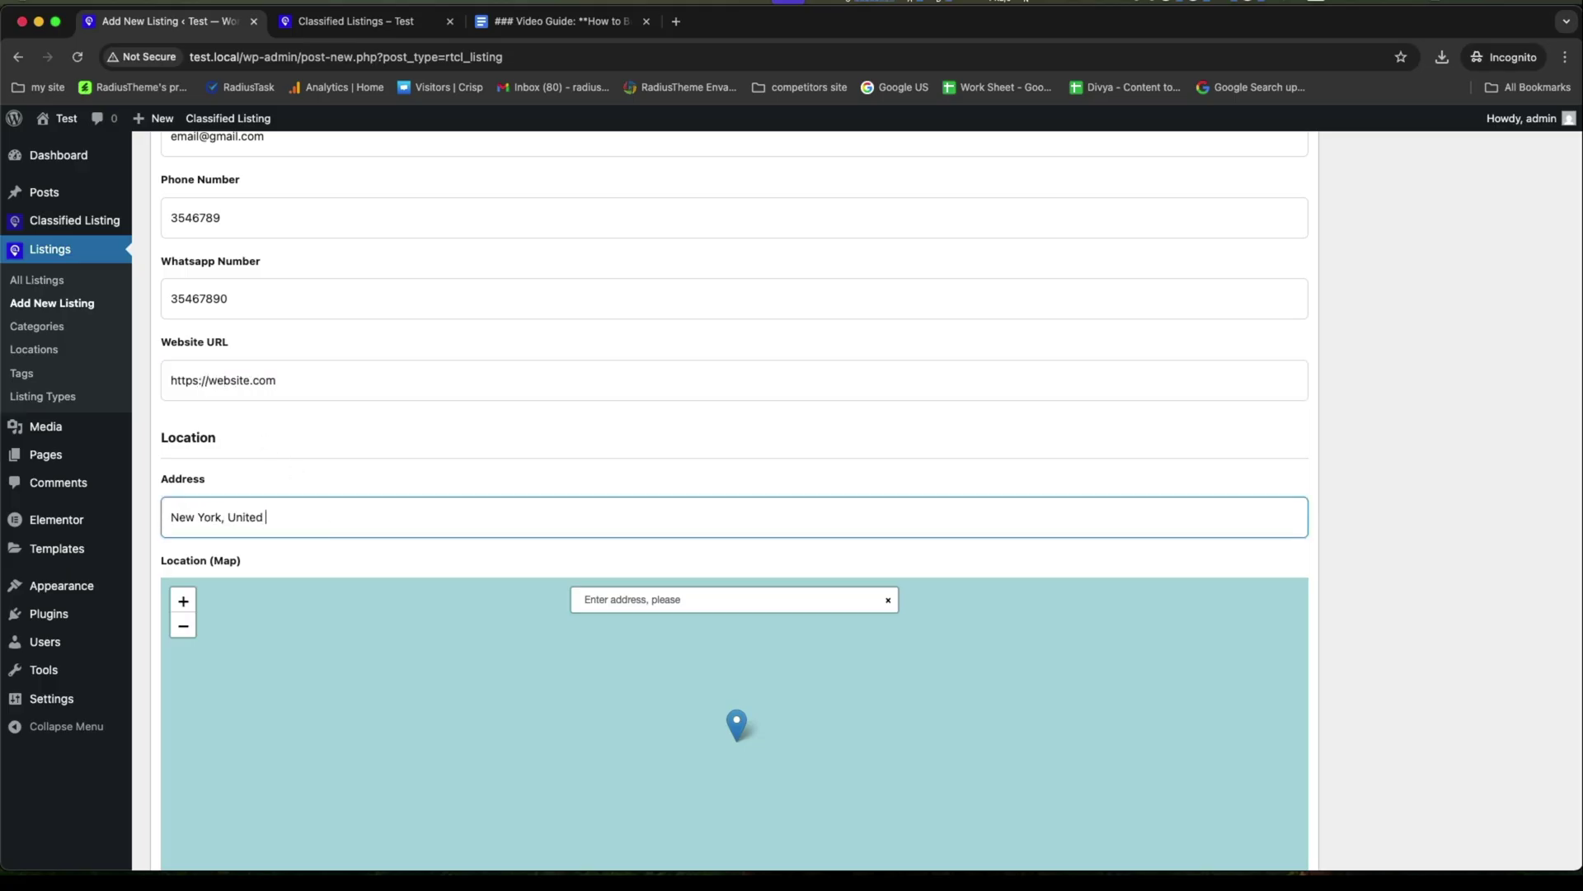
{"action": "scroll", "coordinate": [416, 416], "scroll_direction": "down", "scroll_amount": 6}
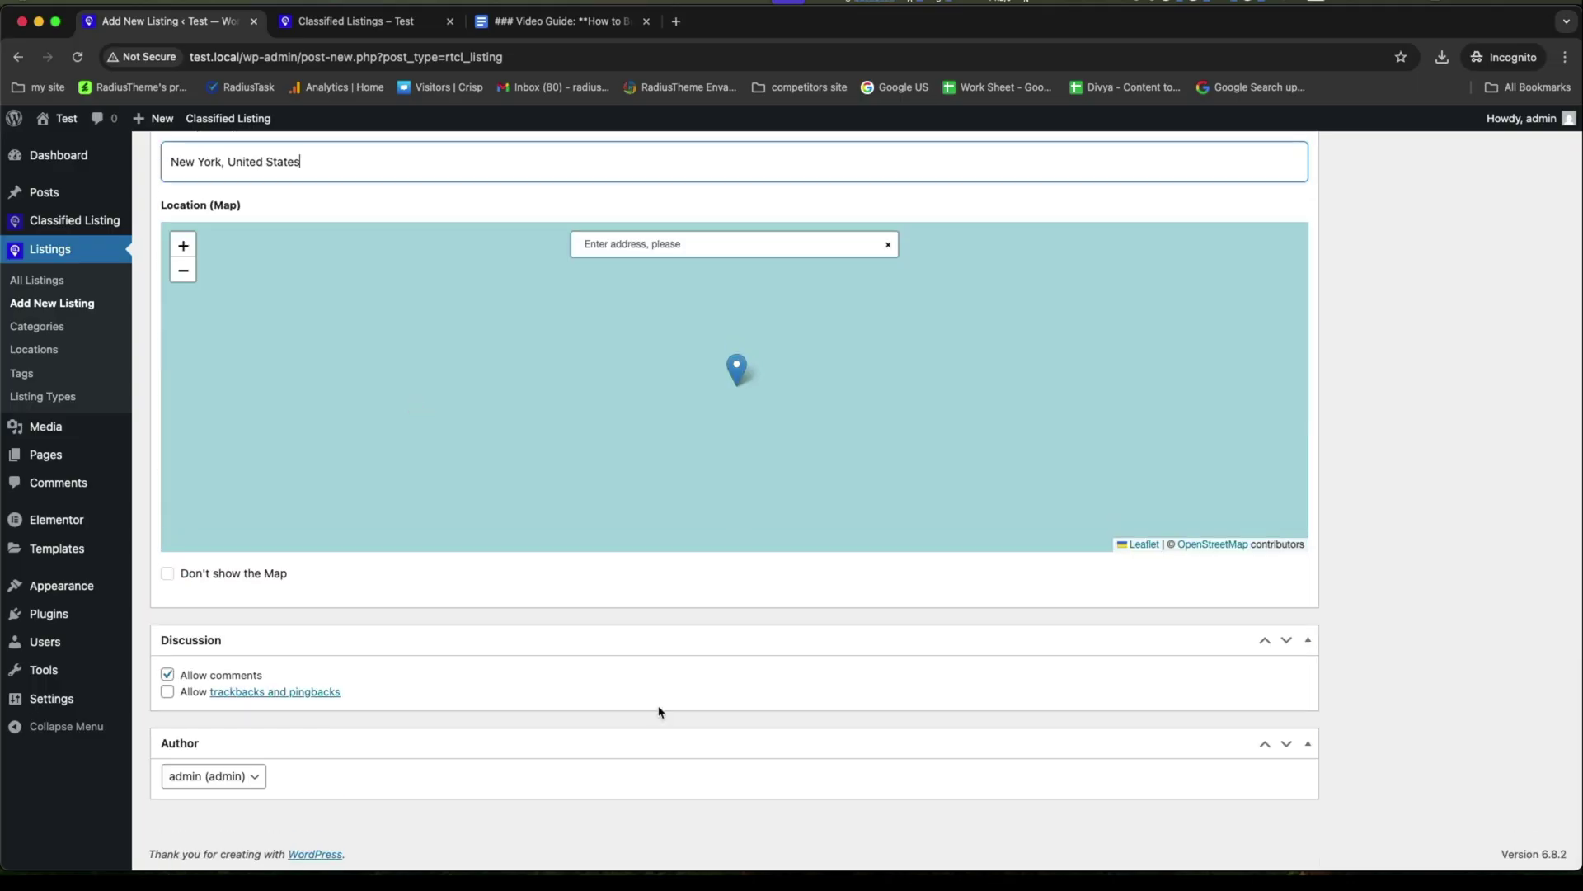
{"action": "scroll", "coordinate": [1442, 587], "scroll_direction": "up", "scroll_amount": 20}
{"action": "scroll", "coordinate": [1488, 523], "scroll_direction": "down", "scroll_amount": 10}
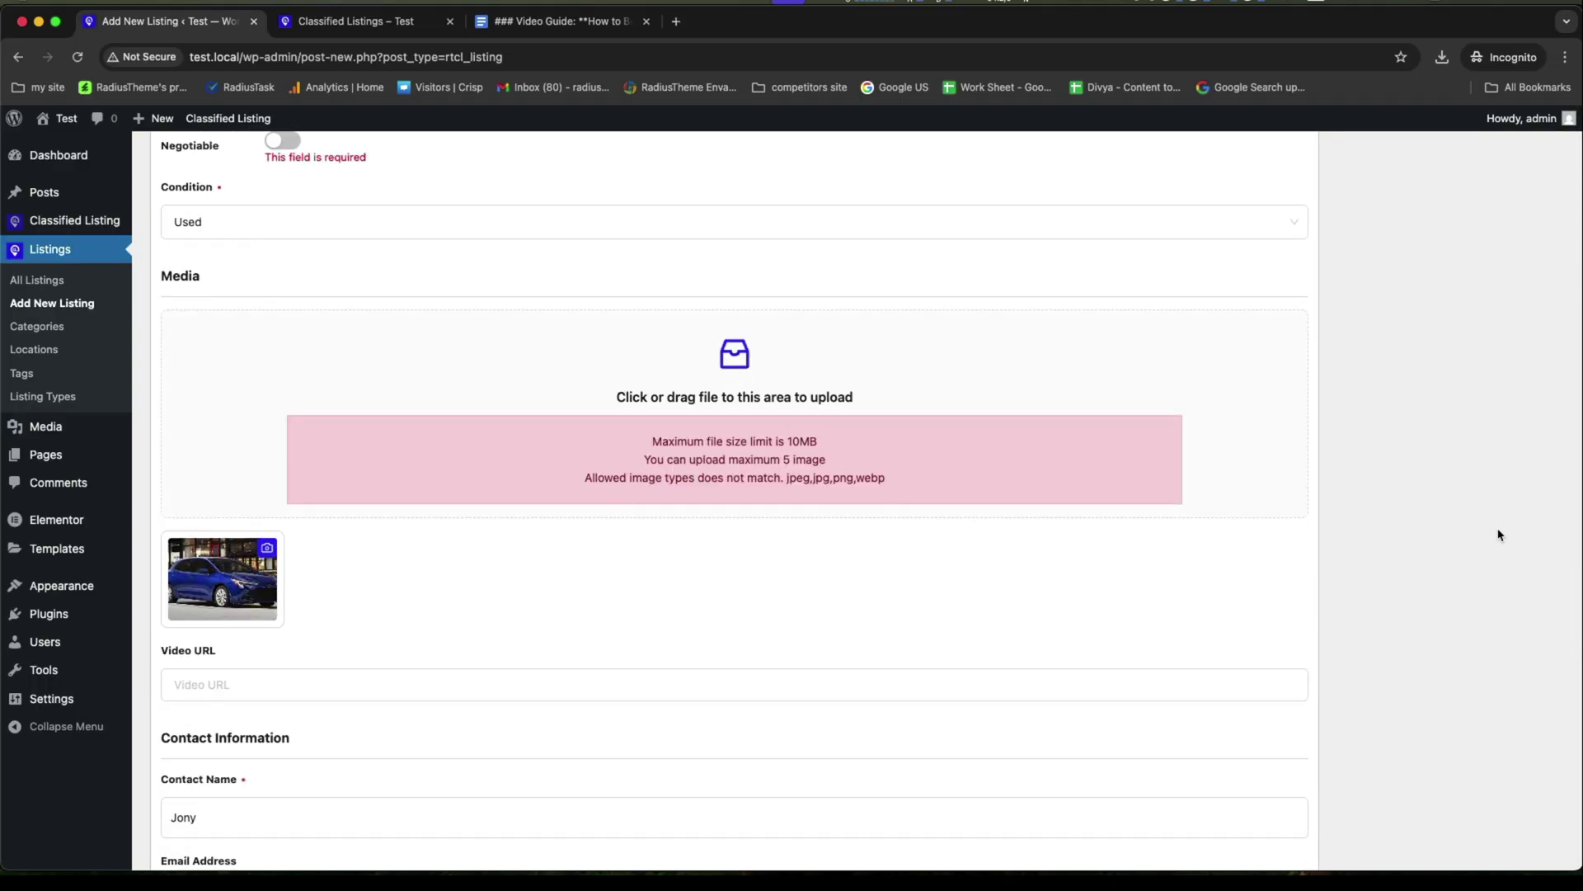
{"action": "scroll", "coordinate": [1495, 530], "scroll_direction": "down", "scroll_amount": 10}
{"action": "scroll", "coordinate": [1498, 530], "scroll_direction": "up", "scroll_amount": 10}
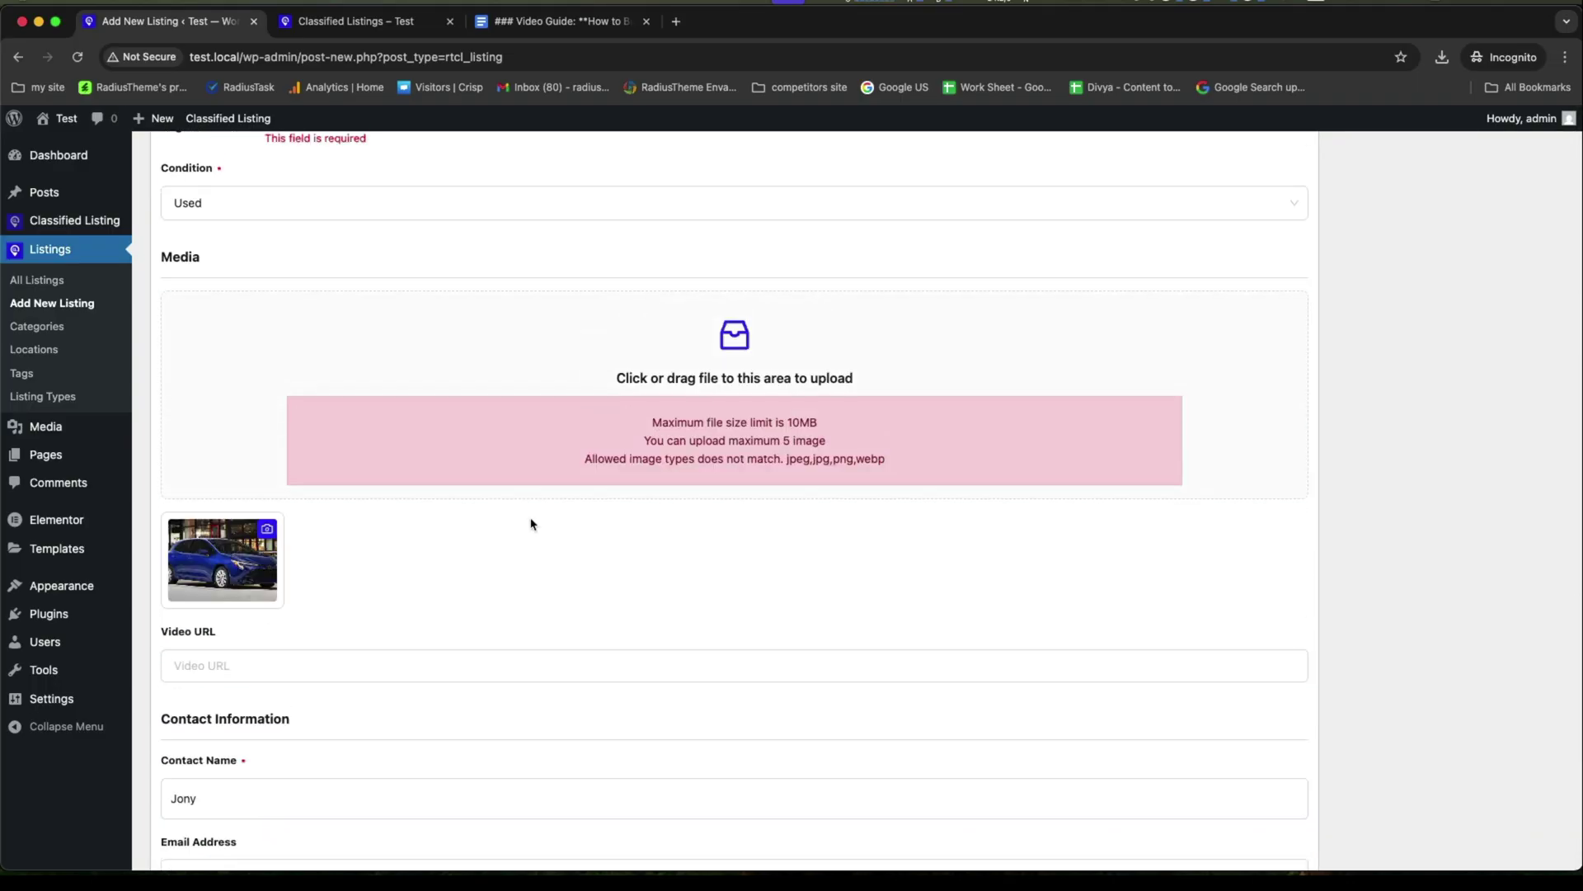
{"action": "scroll", "coordinate": [531, 523], "scroll_direction": "up", "scroll_amount": 7}
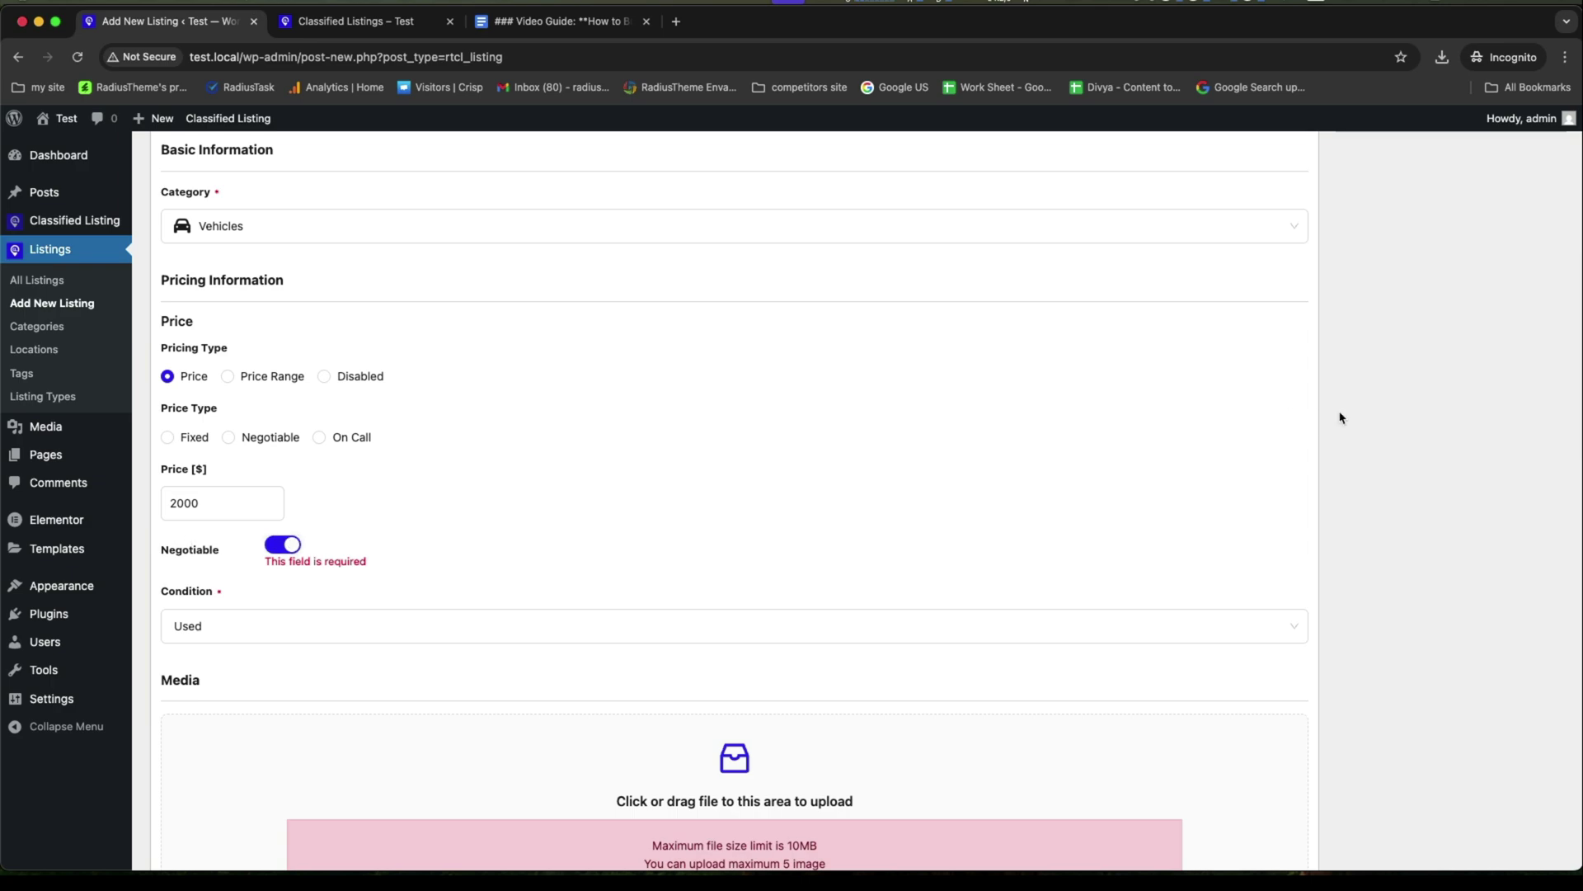
{"action": "scroll", "coordinate": [1340, 418], "scroll_direction": "up", "scroll_amount": 5}
{"action": "left_click", "coordinate": [1532, 425]}
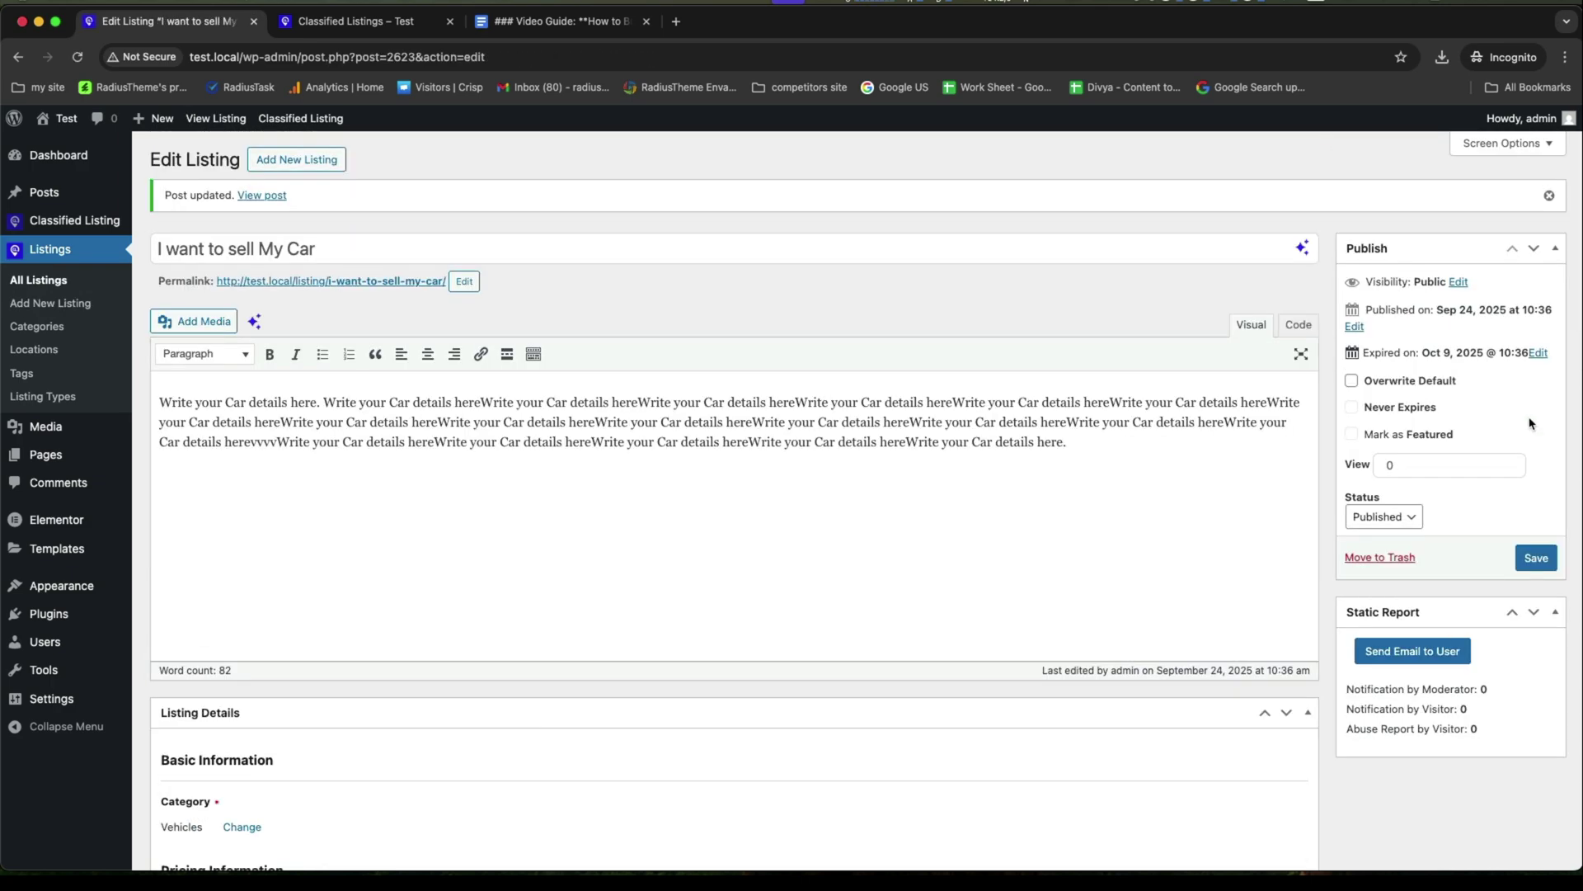
View the published car listing on the live site and reveal the seller's phone number.
{"action": "left_click", "coordinate": [261, 194]}
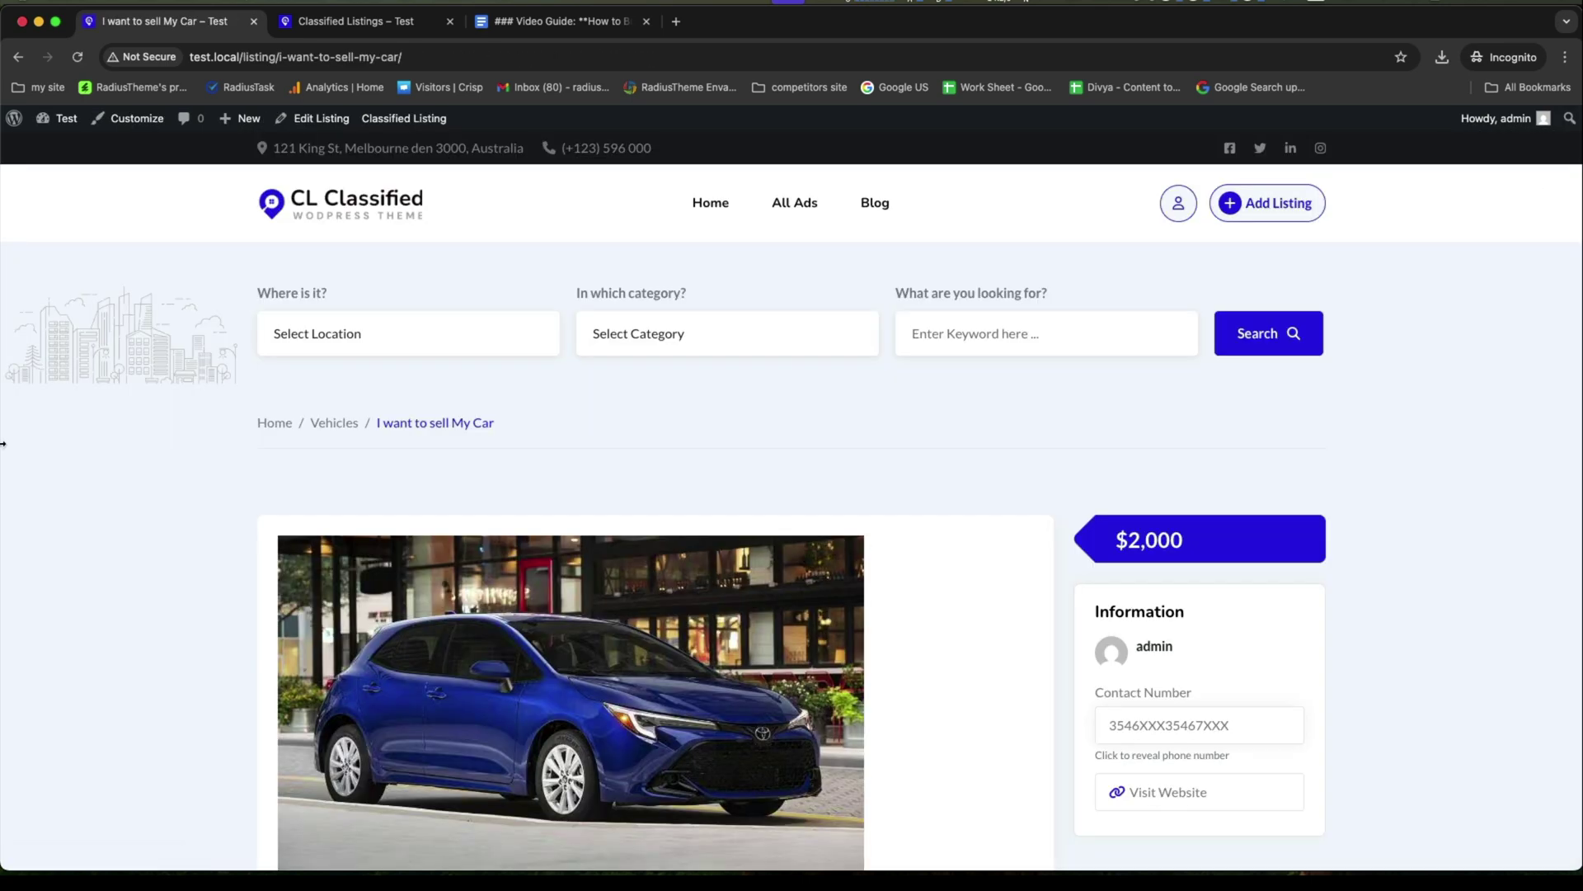
{"action": "scroll", "coordinate": [4, 449], "scroll_direction": "down", "scroll_amount": 4}
{"action": "scroll", "coordinate": [543, 355], "scroll_direction": "up", "scroll_amount": 1}
{"action": "scroll", "coordinate": [285, 428], "scroll_direction": "down", "scroll_amount": 5}
{"action": "triple_click", "coordinate": [371, 305]}
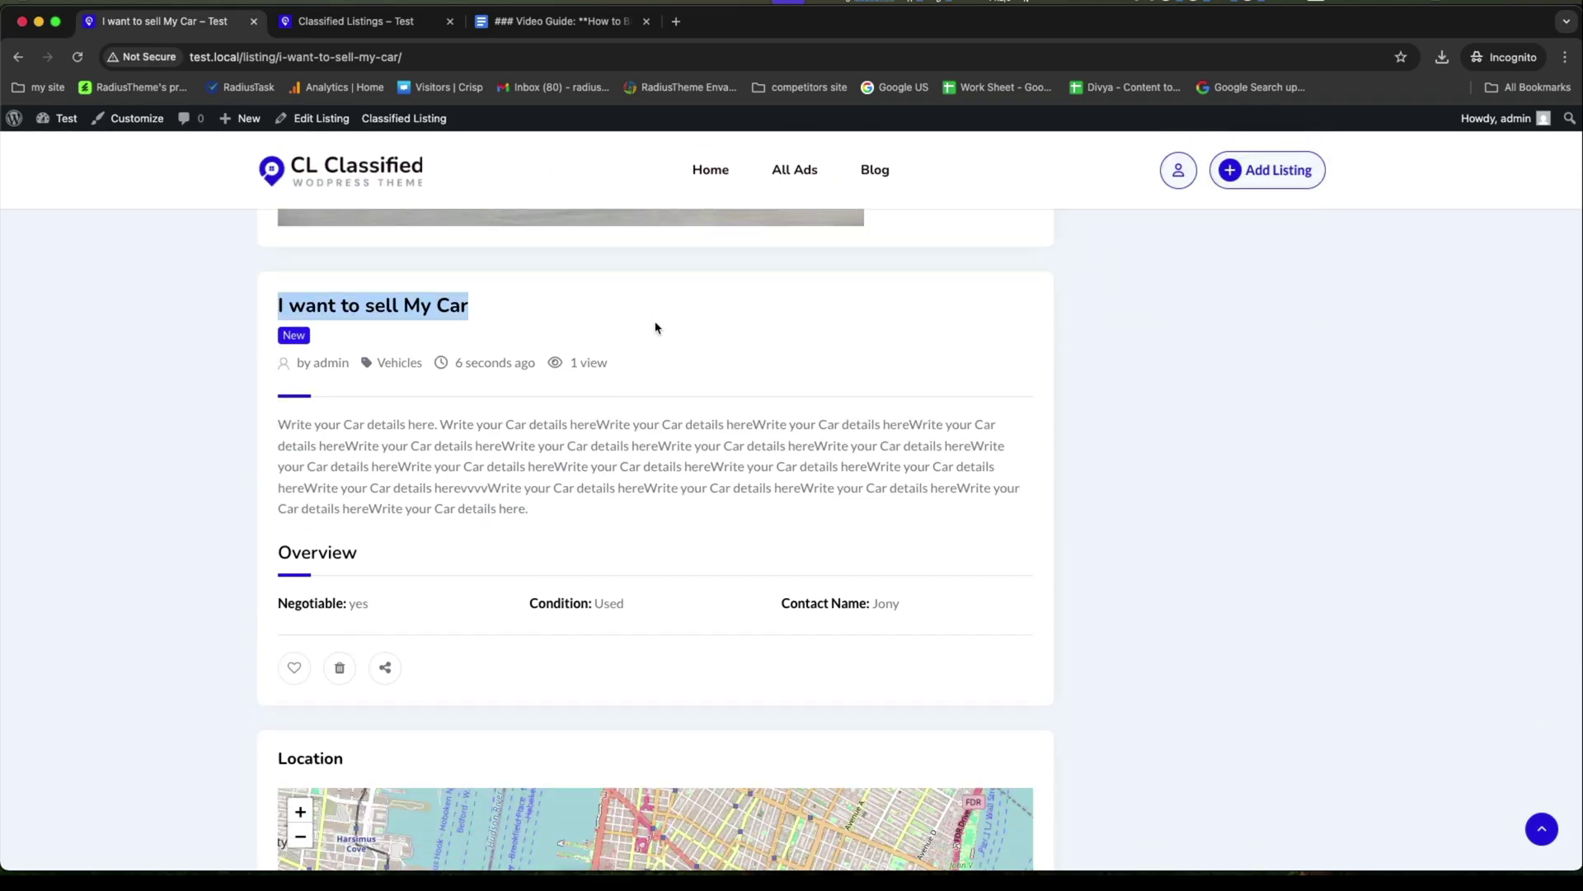
{"action": "left_click", "coordinate": [546, 487]}
{"action": "left_click_drag", "start_coordinate": [352, 609], "coordinate": [1024, 615]}
{"action": "scroll", "coordinate": [1163, 598], "scroll_direction": "down", "scroll_amount": 2}
{"action": "scroll", "coordinate": [1162, 597], "scroll_direction": "up", "scroll_amount": 1}
{"action": "scroll", "coordinate": [817, 534], "scroll_direction": "down", "scroll_amount": 8}
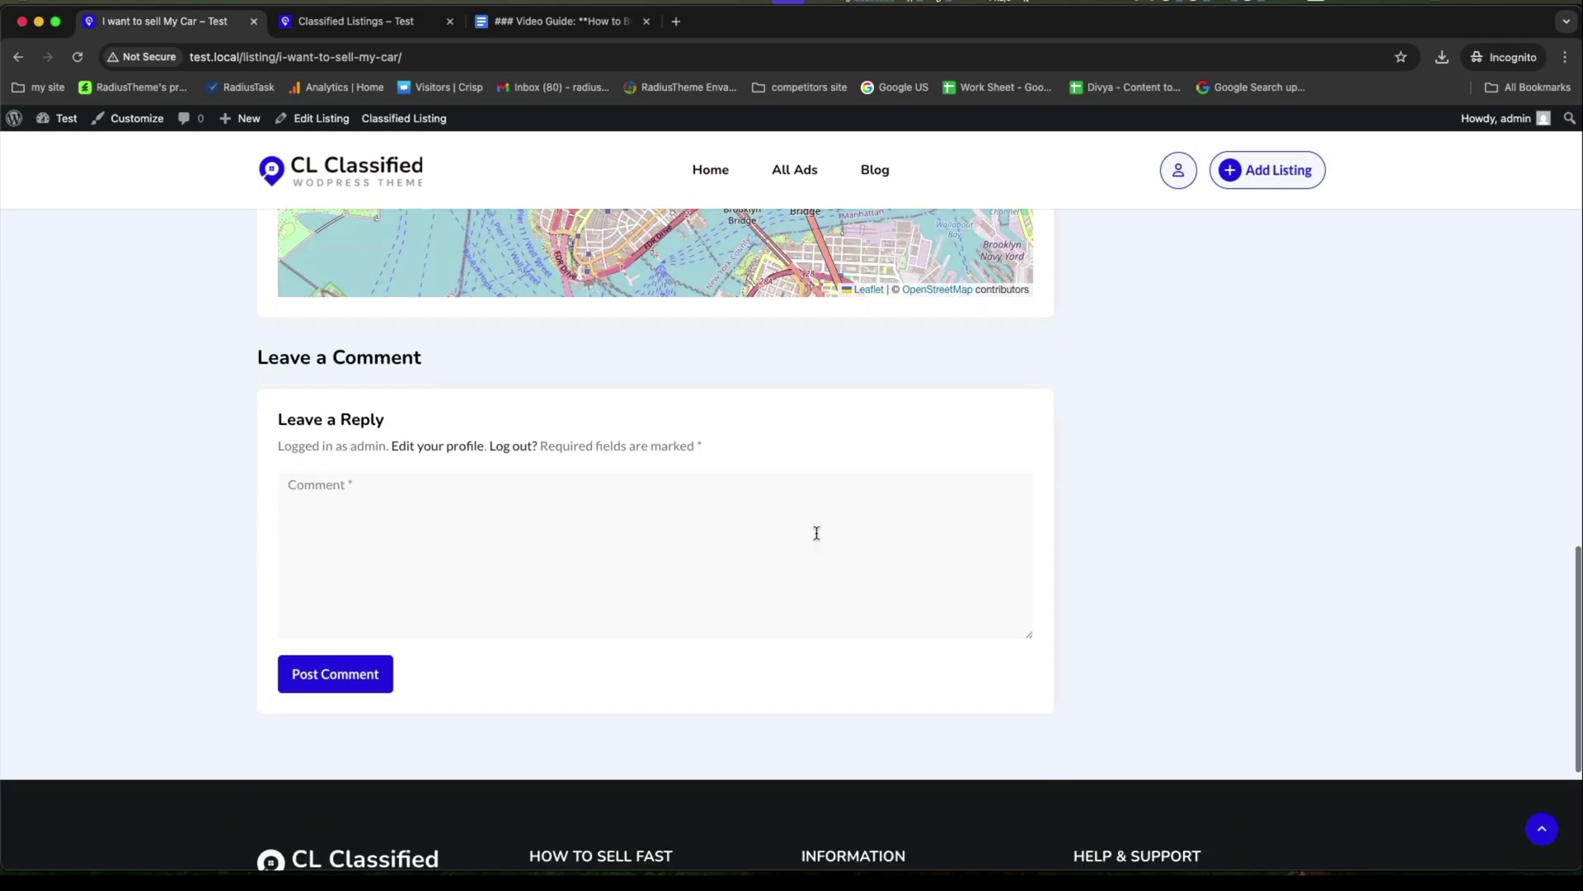
{"action": "scroll", "coordinate": [877, 523], "scroll_direction": "up", "scroll_amount": 15}
{"action": "scroll", "coordinate": [1128, 324], "scroll_direction": "down", "scroll_amount": 6}
{"action": "left_click", "coordinate": [1171, 256]}
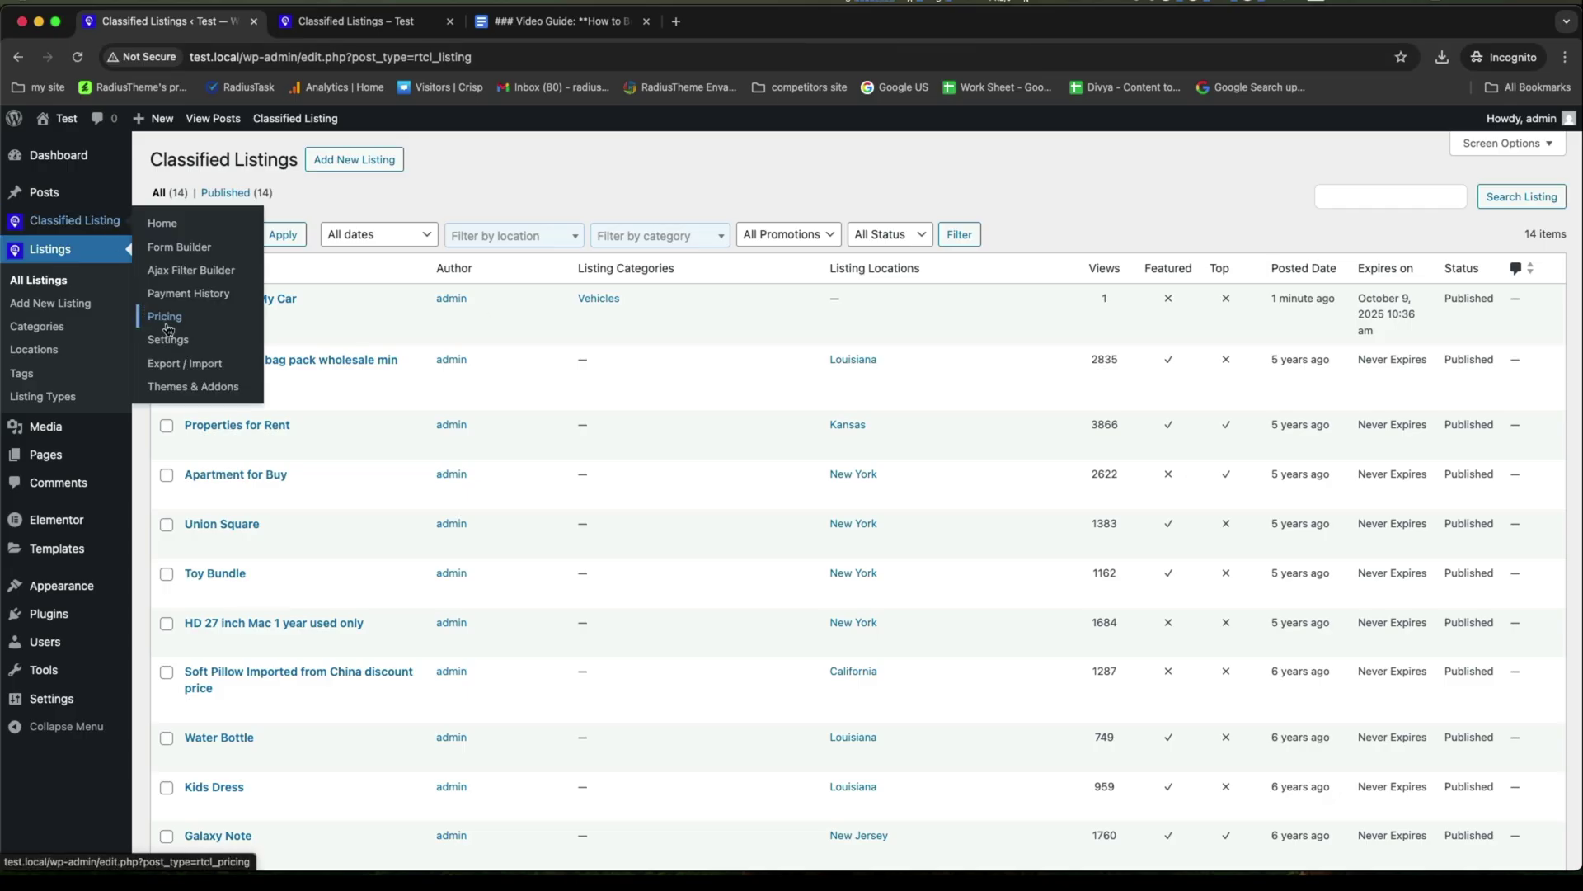
In Classified Listing settings, set New Listing Status to Published.
{"action": "left_click", "coordinate": [165, 340]}
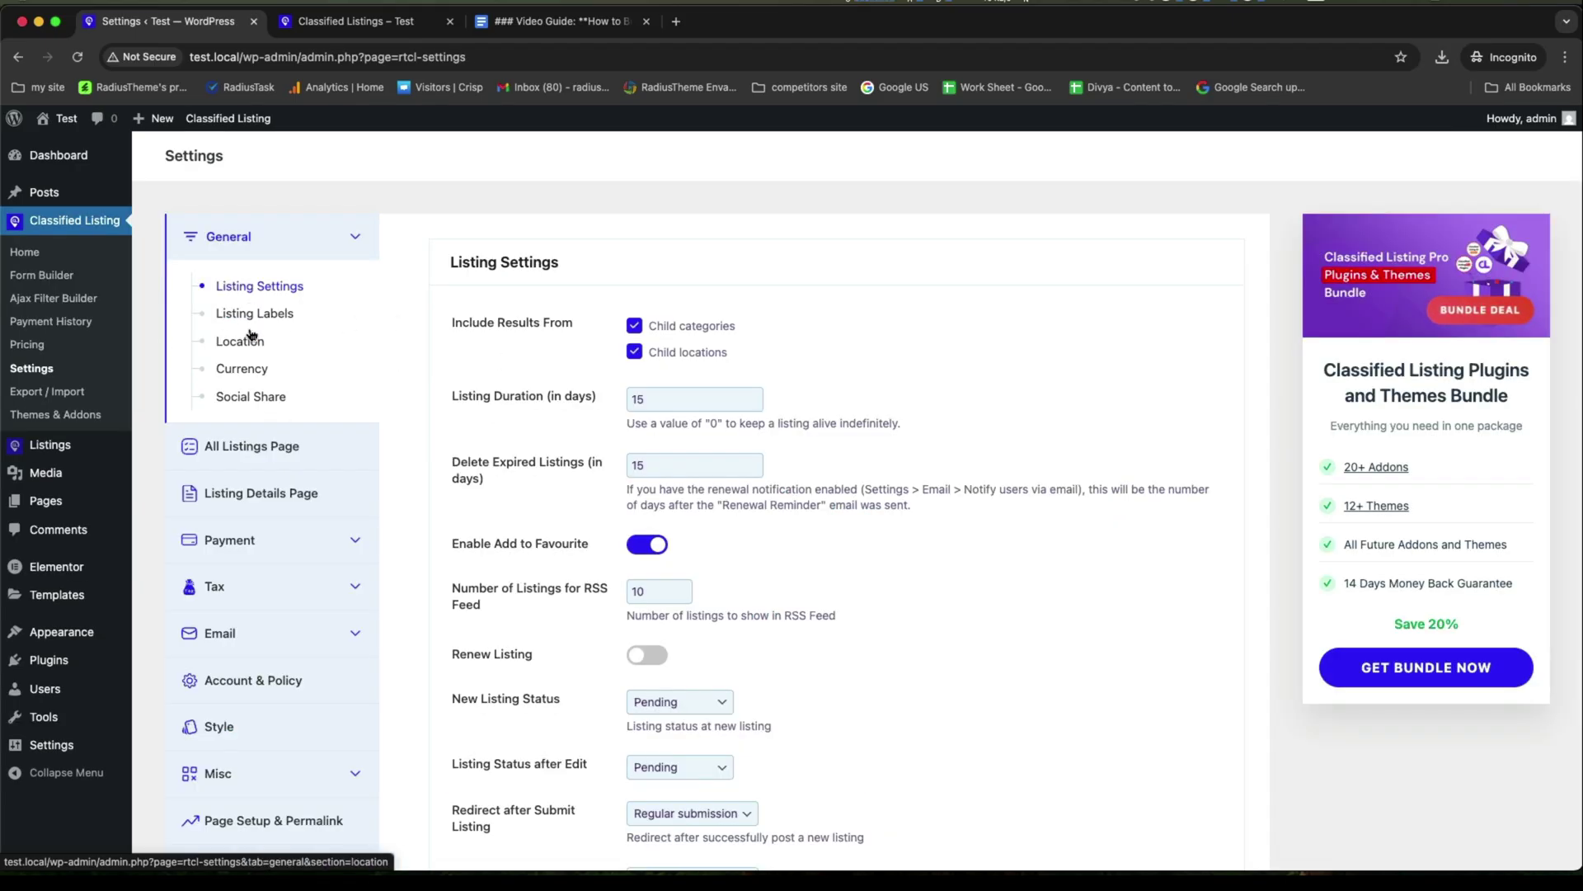
{"action": "scroll", "coordinate": [525, 360], "scroll_direction": "down", "scroll_amount": 2}
{"action": "scroll", "coordinate": [525, 361], "scroll_direction": "down", "scroll_amount": 1}
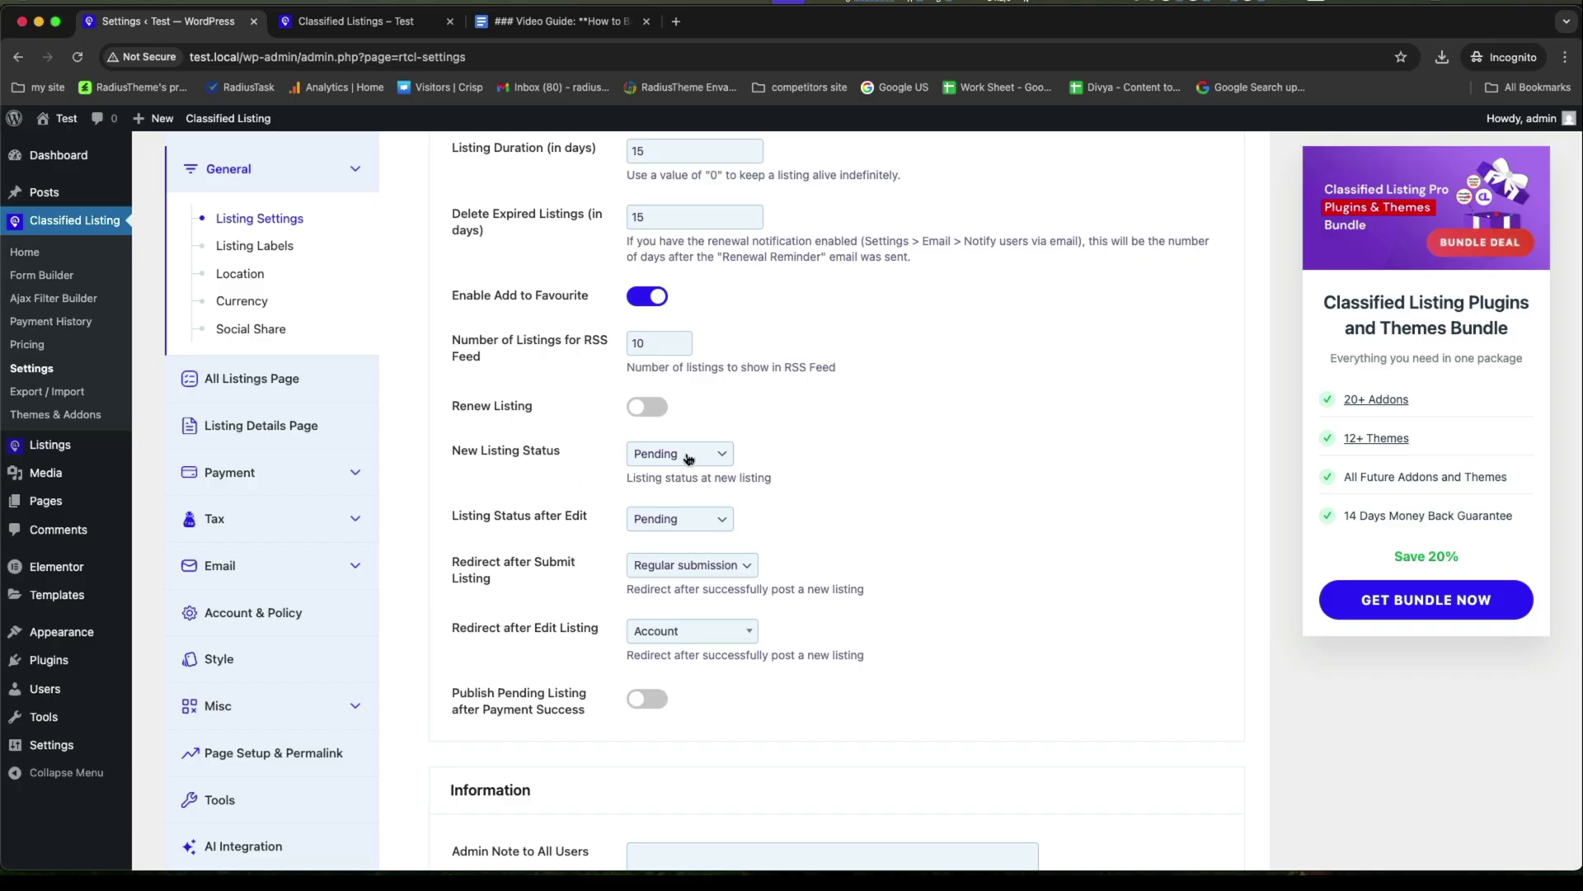
{"action": "left_click", "coordinate": [628, 456]}
{"action": "key", "text": "Down"}
{"action": "key", "text": "Down"}
{"action": "key", "text": "Up"}
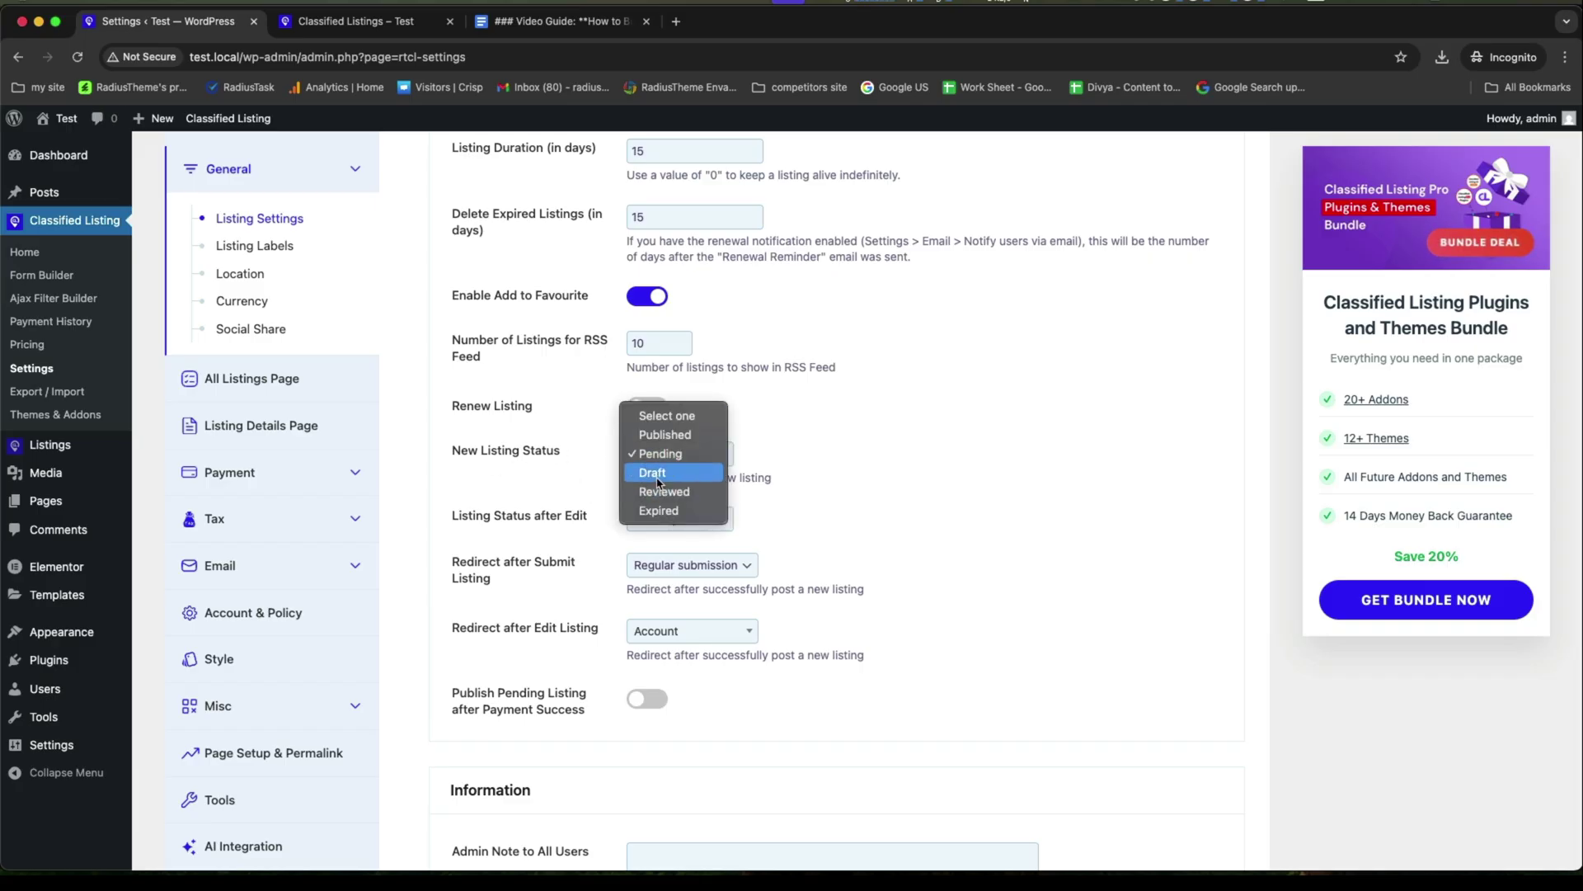
{"action": "key", "text": "Up"}
{"action": "key", "text": "Up"}
{"action": "key", "text": "Return"}
Set Listing Status after Edit to Published and save the settings.
{"action": "scroll", "coordinate": [515, 505], "scroll_direction": "down", "scroll_amount": 2}
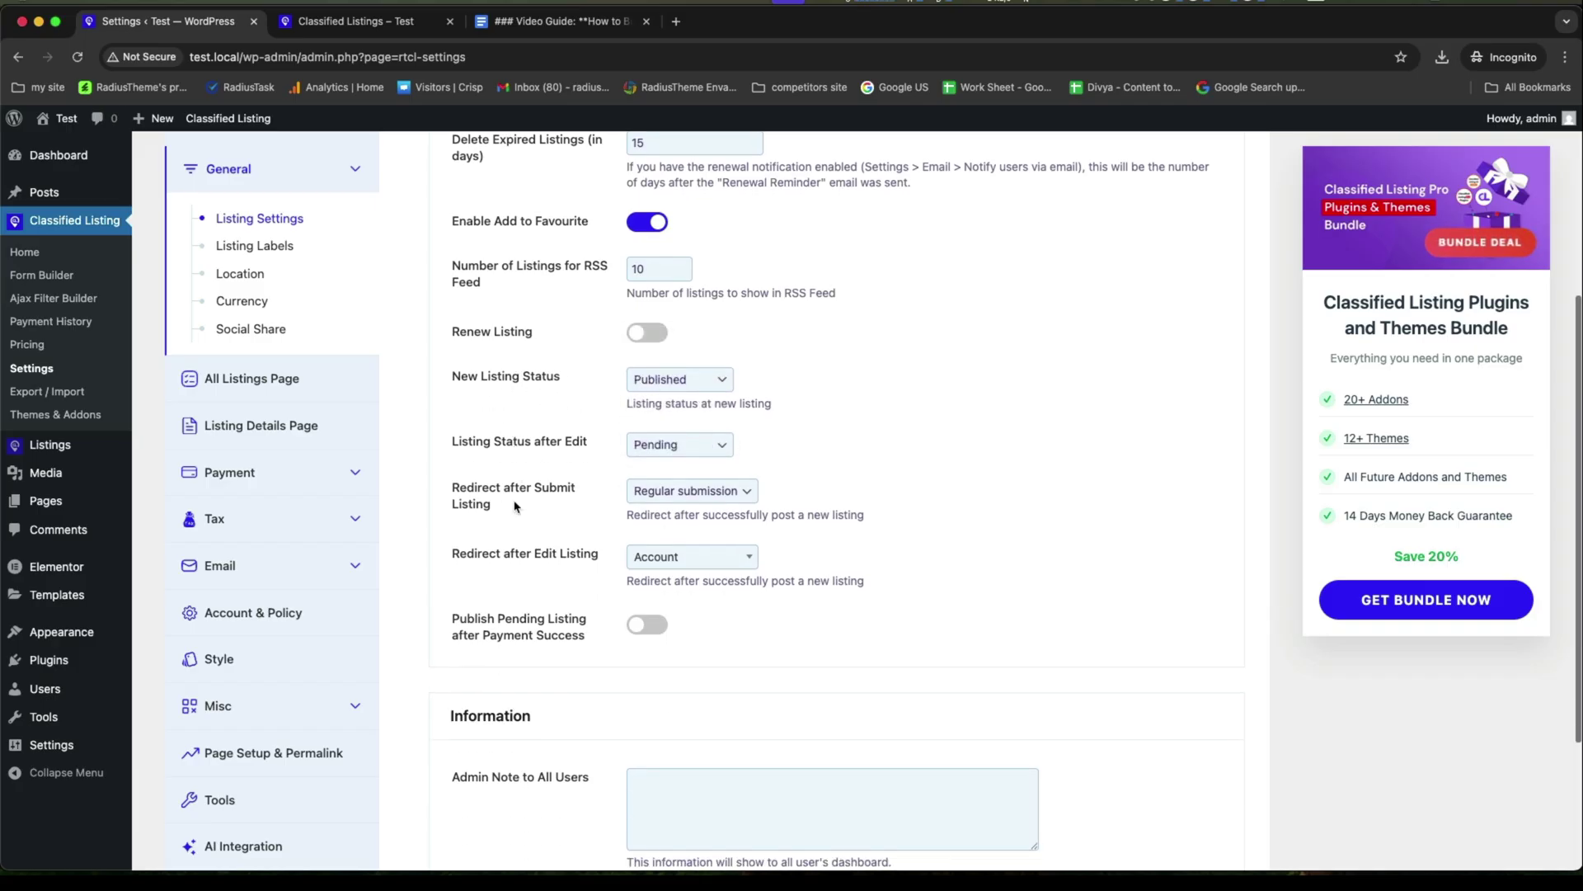
{"action": "left_click", "coordinate": [673, 446]}
{"action": "key", "text": "Up"}
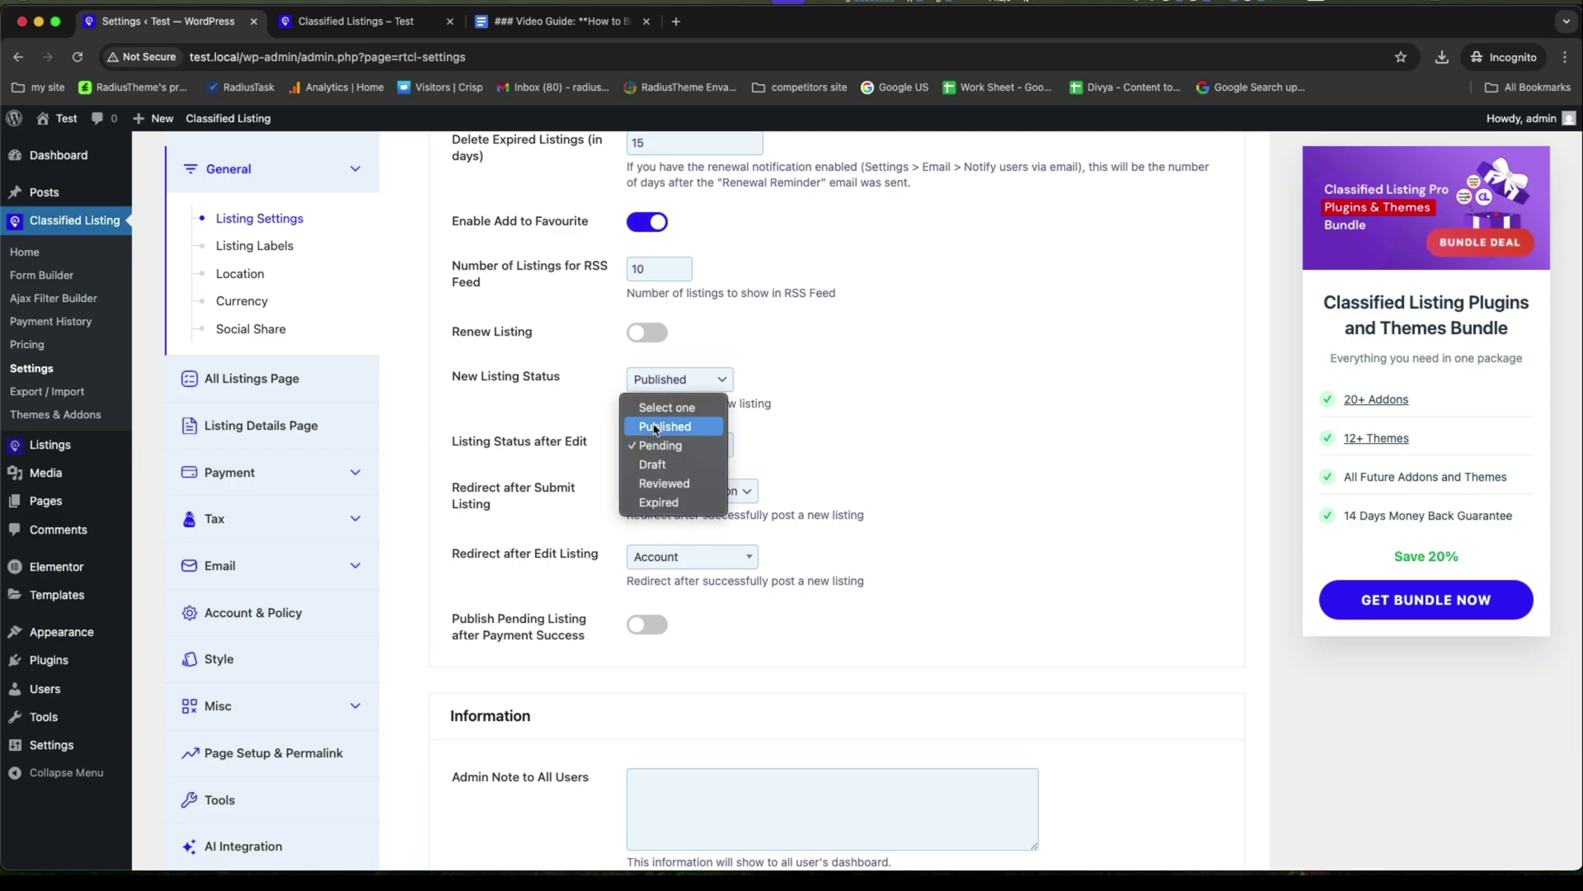
{"action": "key", "text": "Return"}
{"action": "scroll", "coordinate": [542, 532], "scroll_direction": "down", "scroll_amount": 1}
{"action": "scroll", "coordinate": [541, 532], "scroll_direction": "down", "scroll_amount": 5}
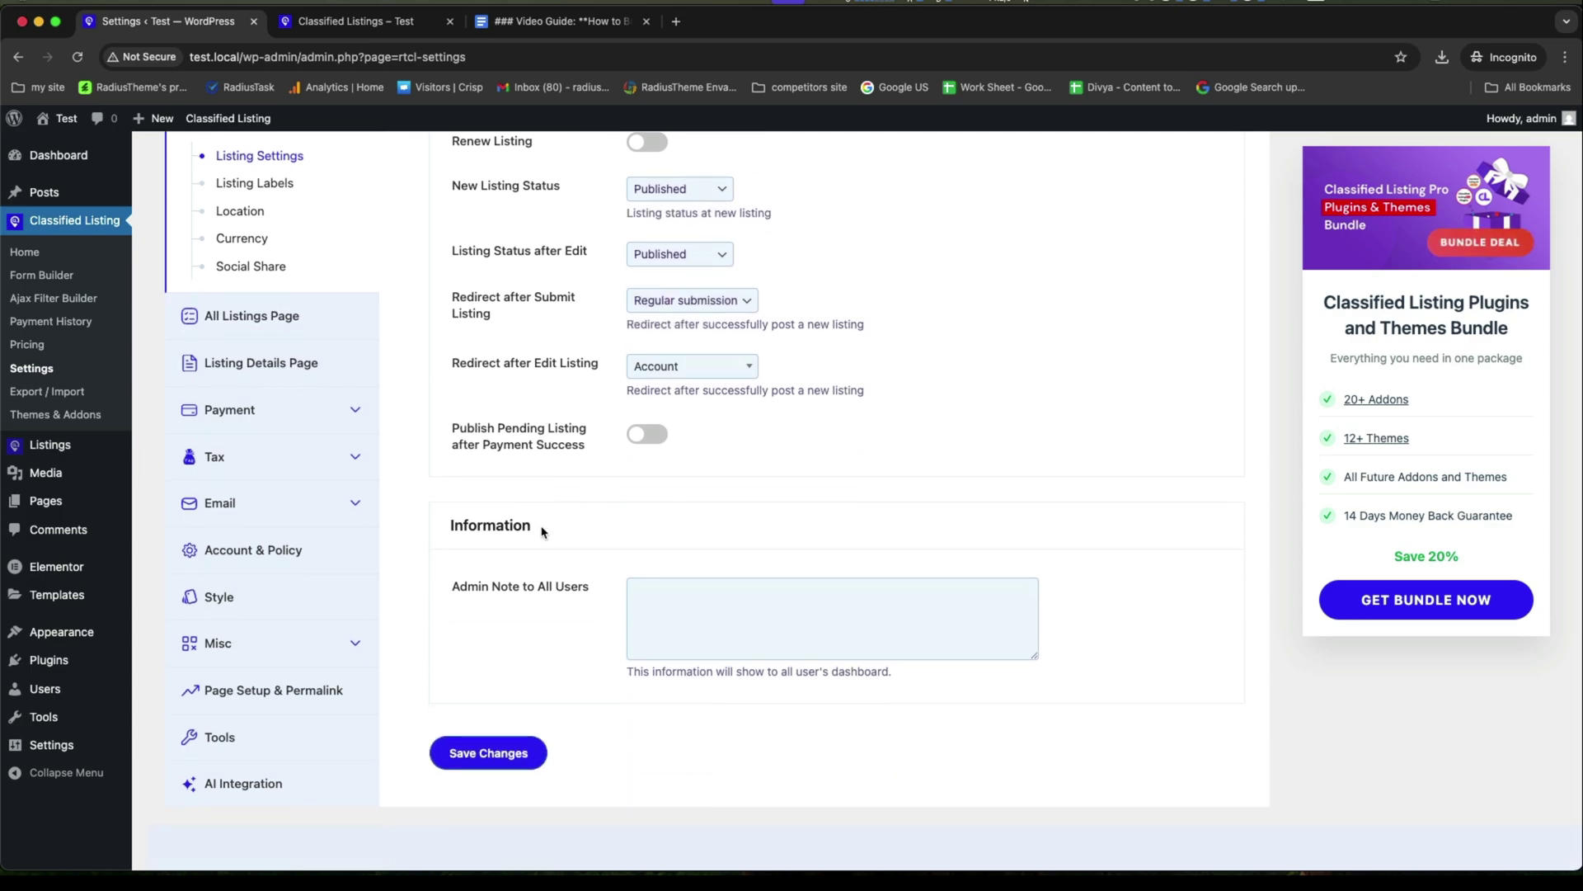
{"action": "scroll", "coordinate": [542, 532], "scroll_direction": "down", "scroll_amount": 1}
{"action": "scroll", "coordinate": [520, 562], "scroll_direction": "up", "scroll_amount": 5}
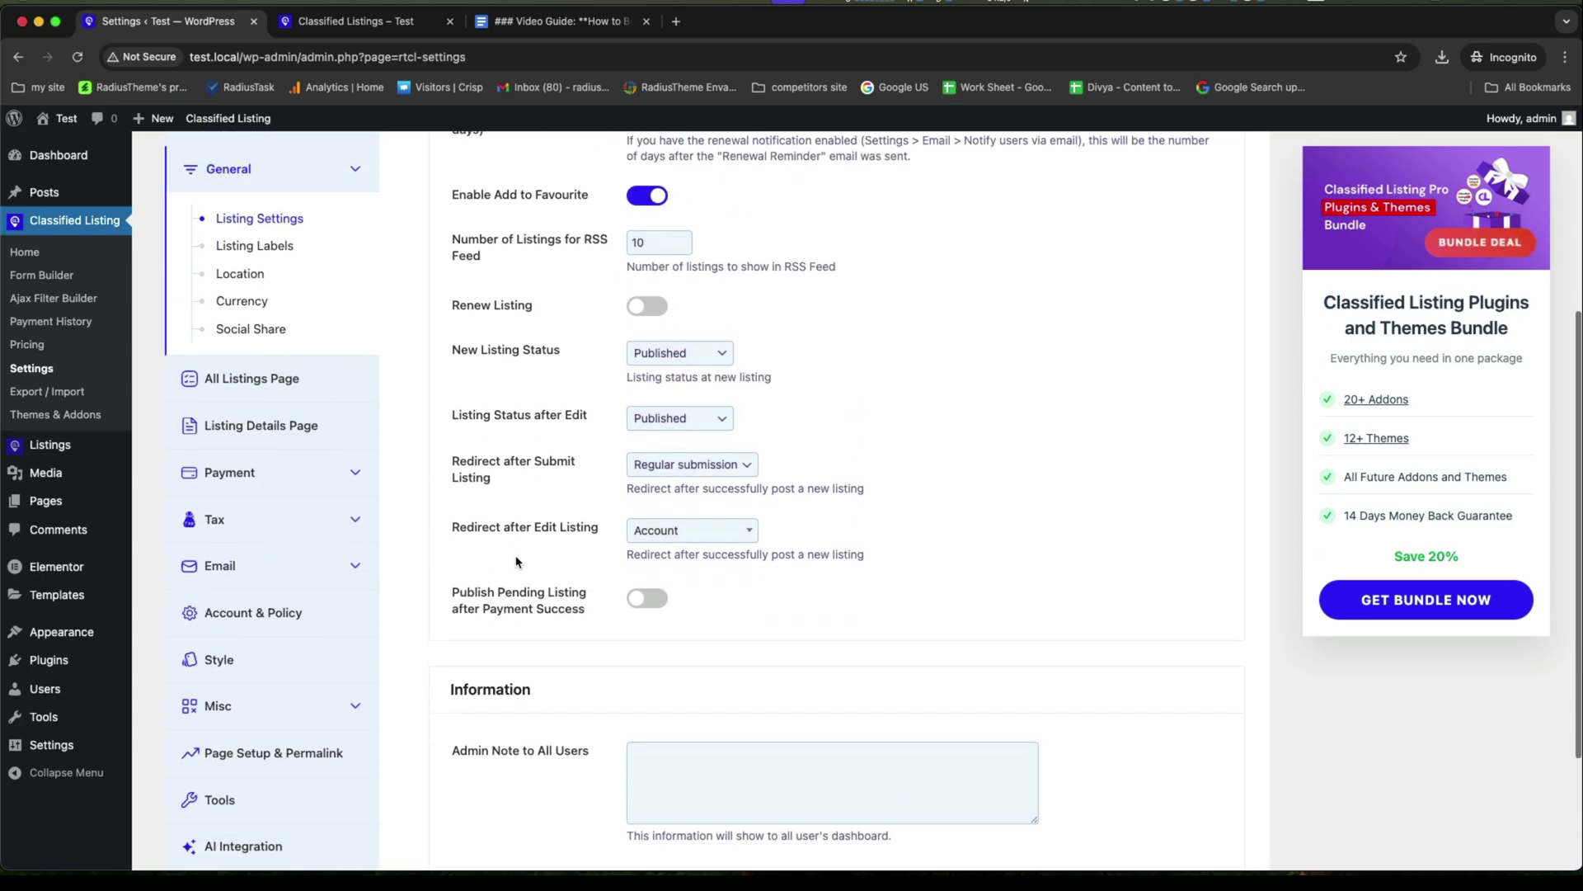
{"action": "scroll", "coordinate": [513, 561], "scroll_direction": "down", "scroll_amount": 4}
{"action": "left_click", "coordinate": [482, 754]}
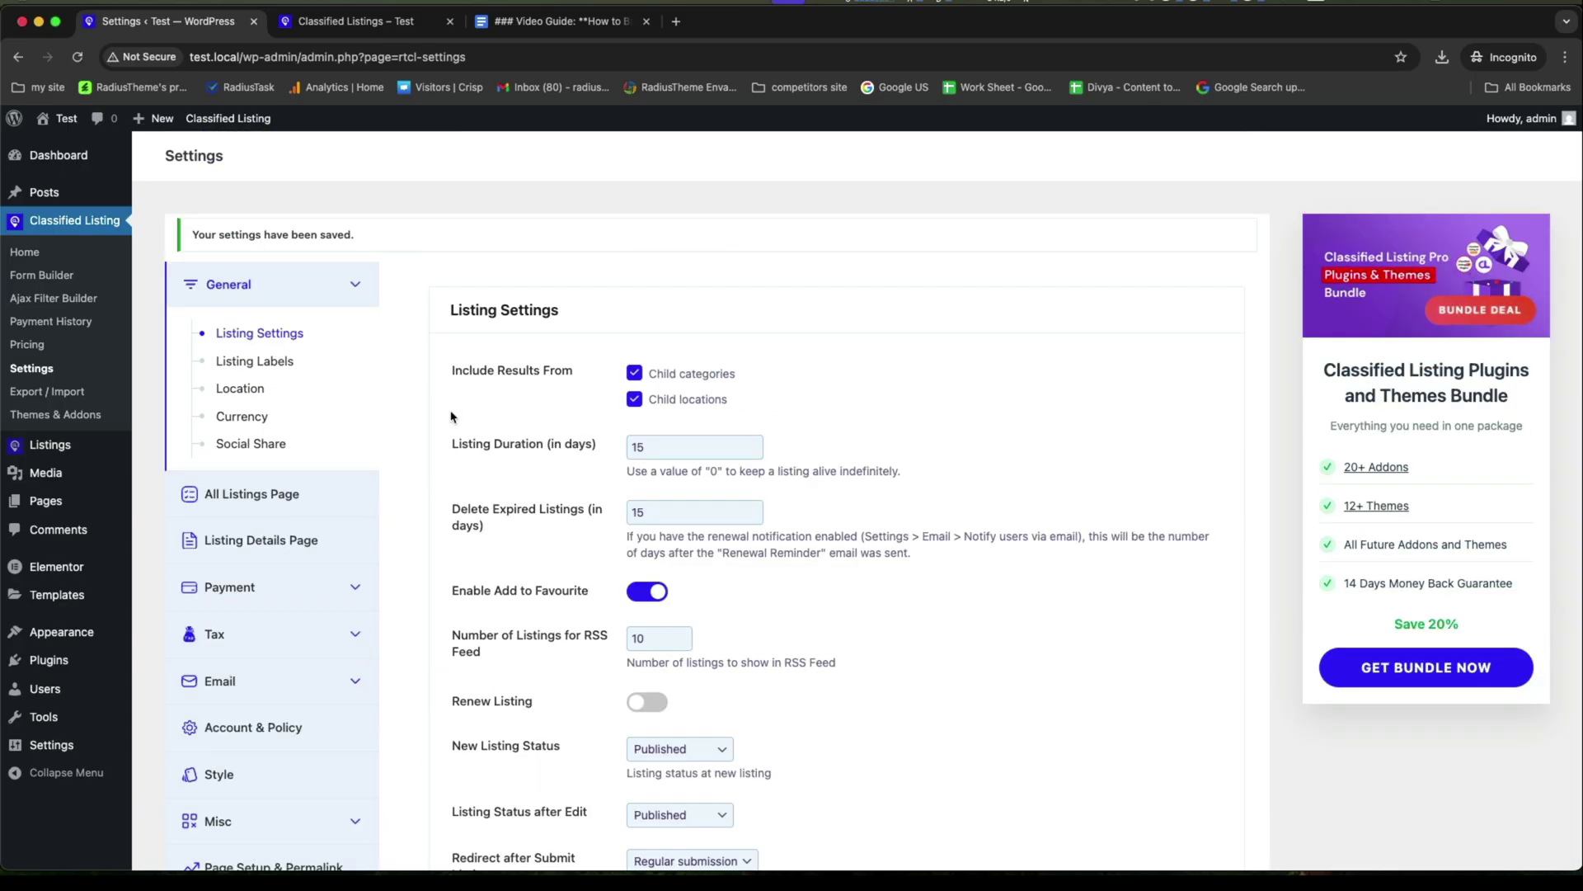
Review Listing Labels, set the location type to Local, and keep United States dollar currency.
{"action": "left_click", "coordinate": [275, 372]}
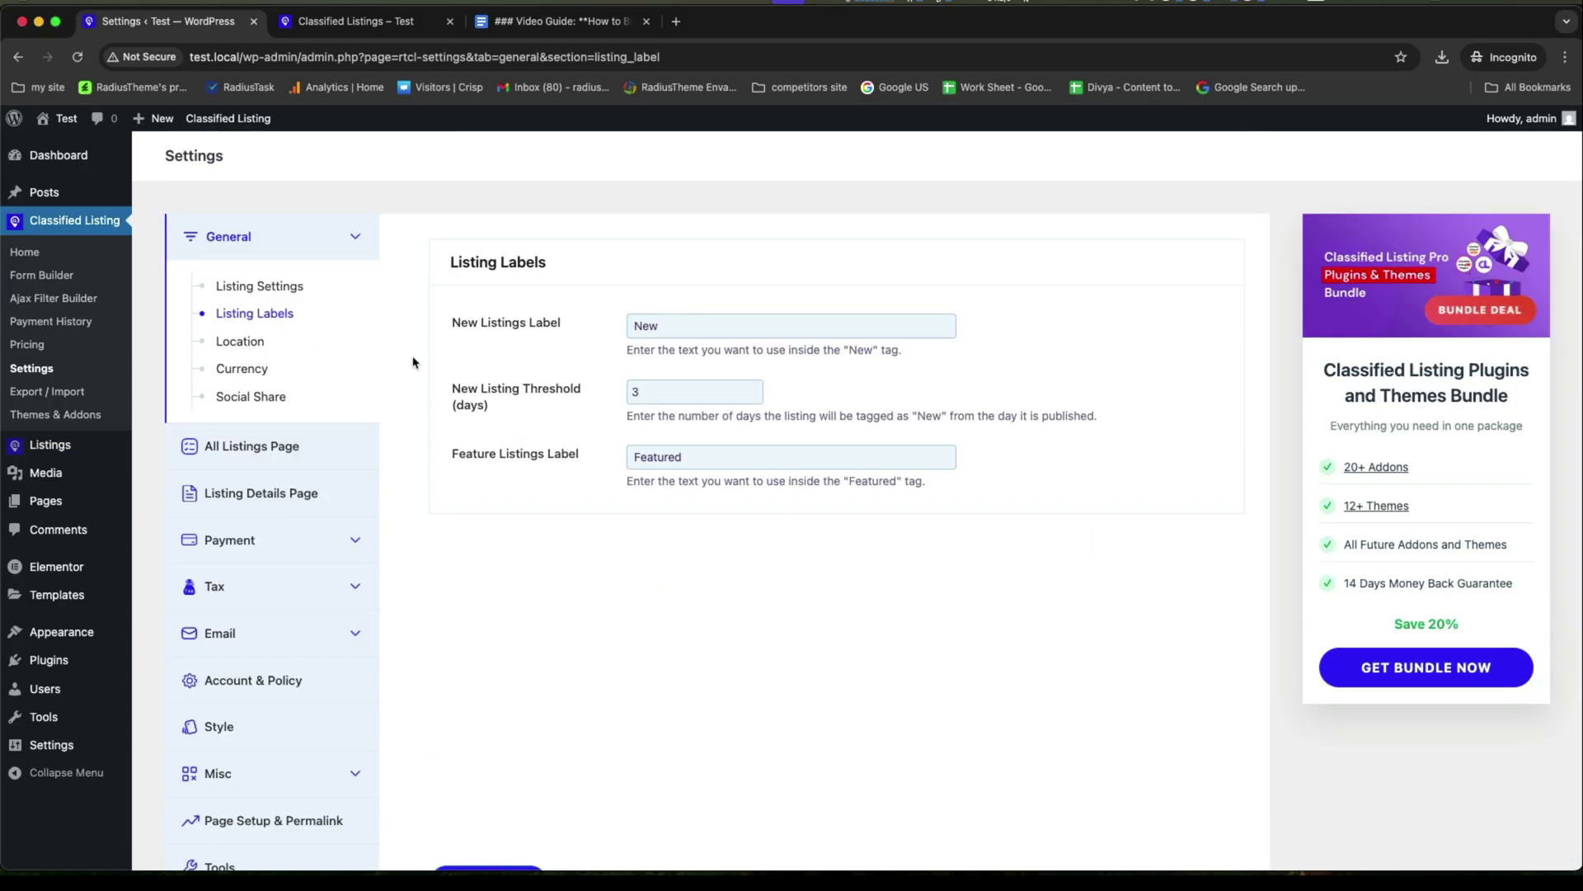
{"action": "left_click", "coordinate": [247, 344]}
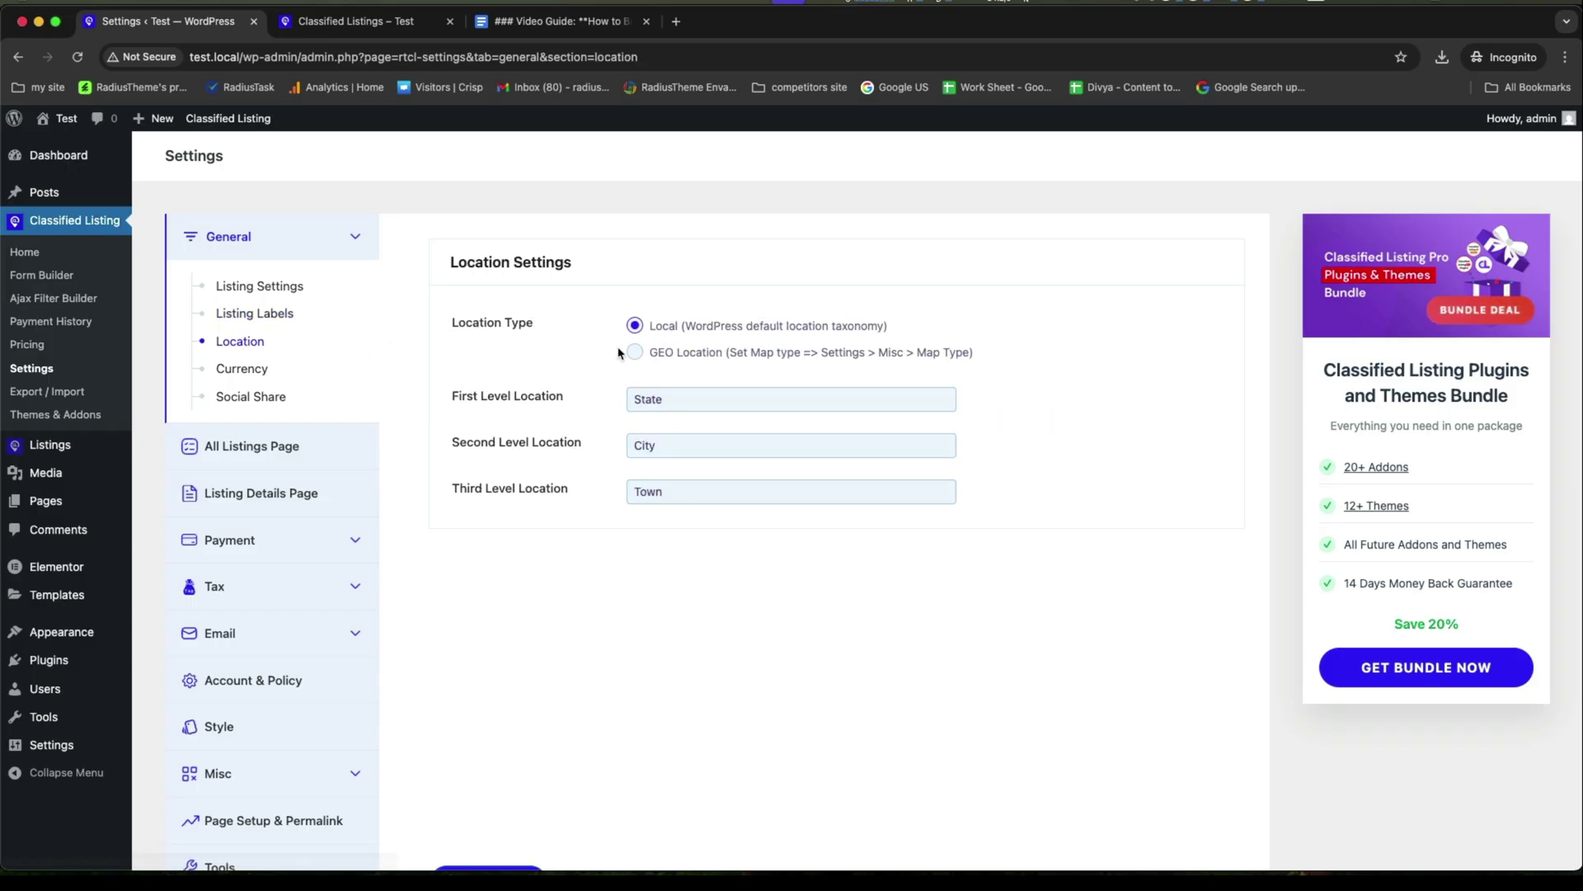
{"action": "left_click", "coordinate": [636, 328]}
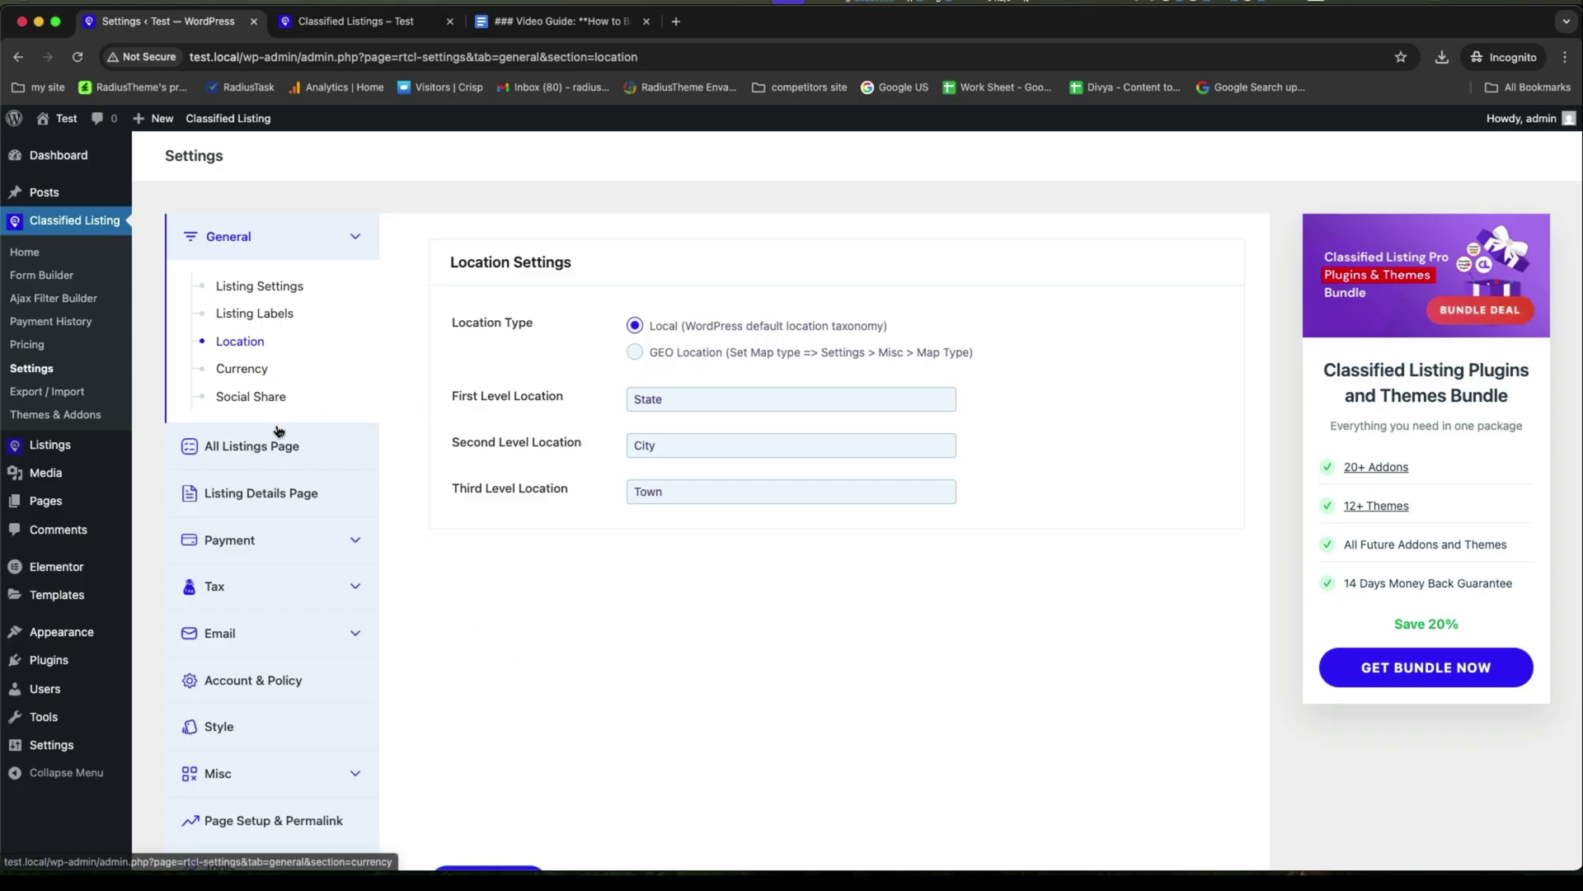
{"action": "left_click", "coordinate": [240, 371]}
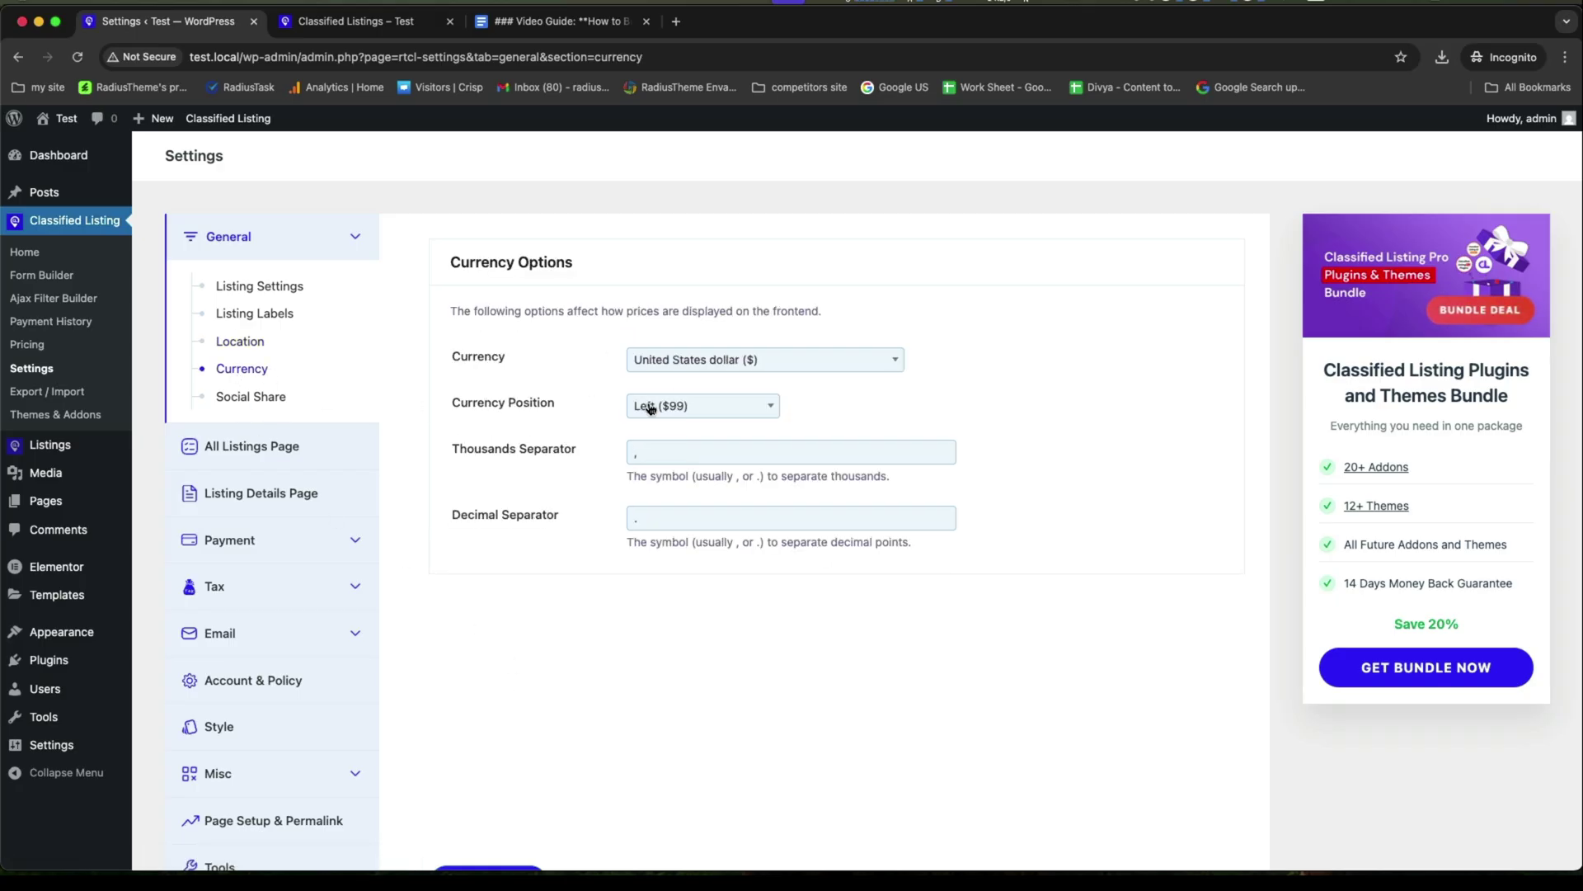
{"action": "left_click", "coordinate": [685, 362]}
{"action": "left_click", "coordinate": [631, 472]}
Open the All Listings Page settings, then reload All Ads to confirm the new car ad appears first.
{"action": "left_click", "coordinate": [247, 445]}
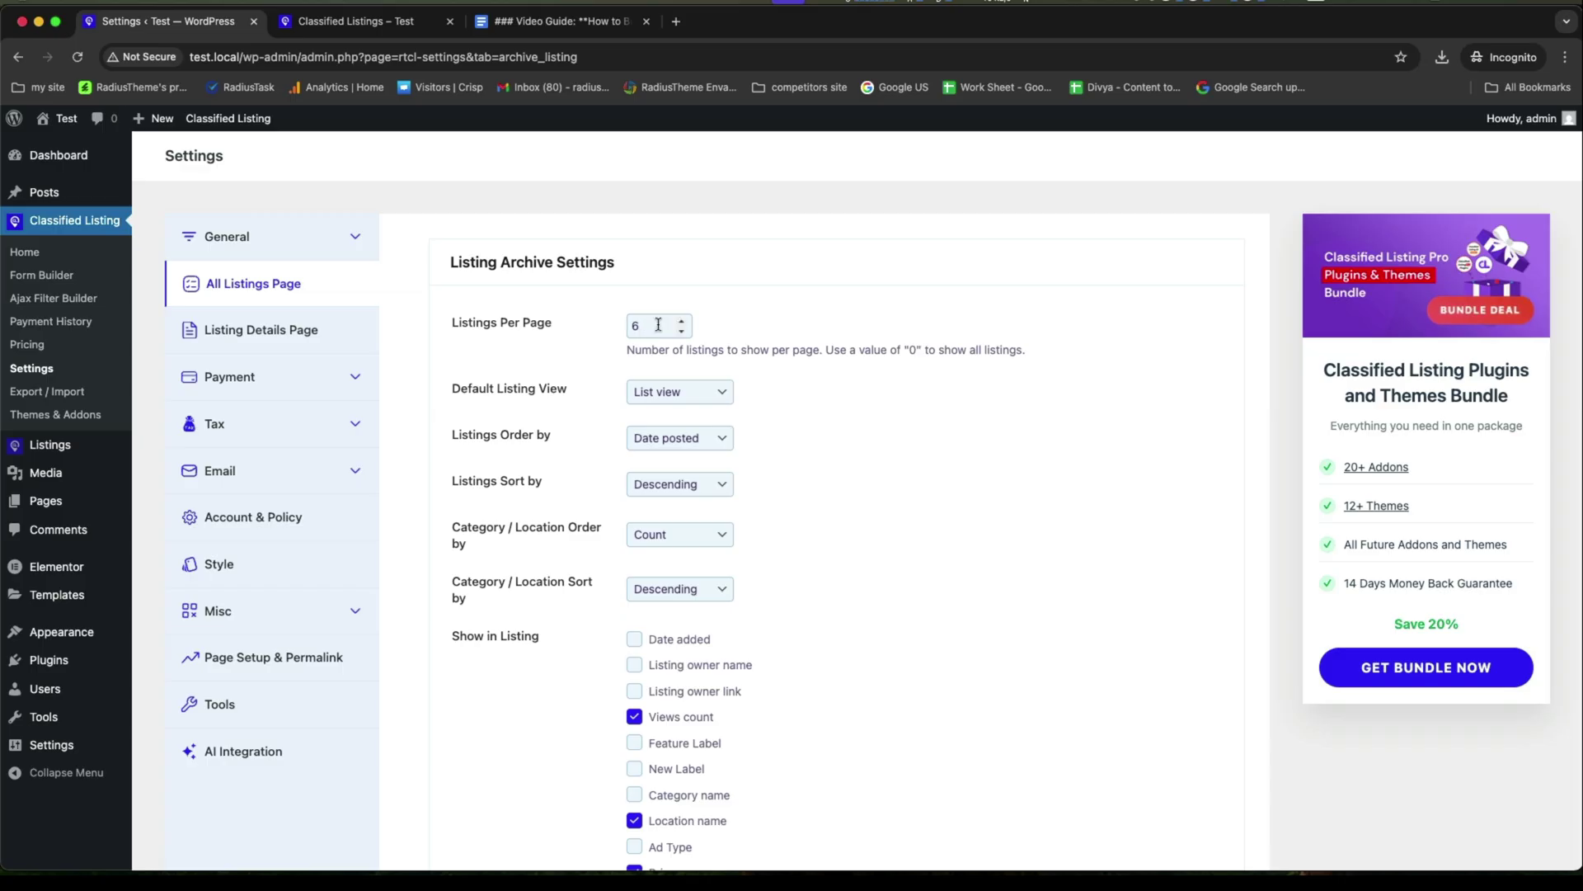
{"action": "scroll", "coordinate": [591, 394], "scroll_direction": "down", "scroll_amount": 3}
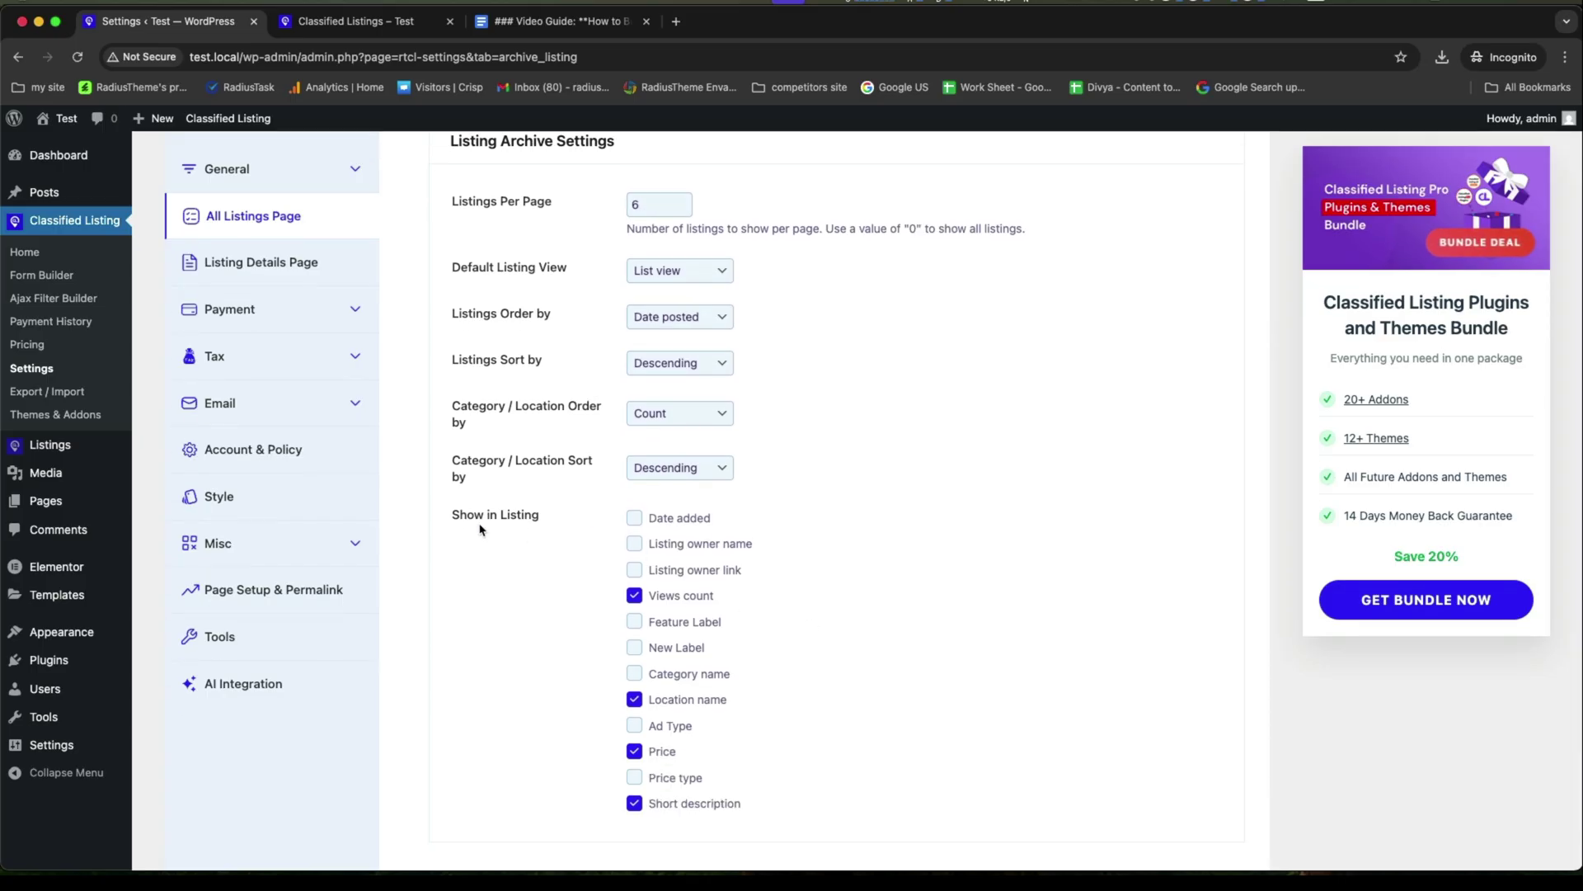
{"action": "left_click", "coordinate": [356, 21]}
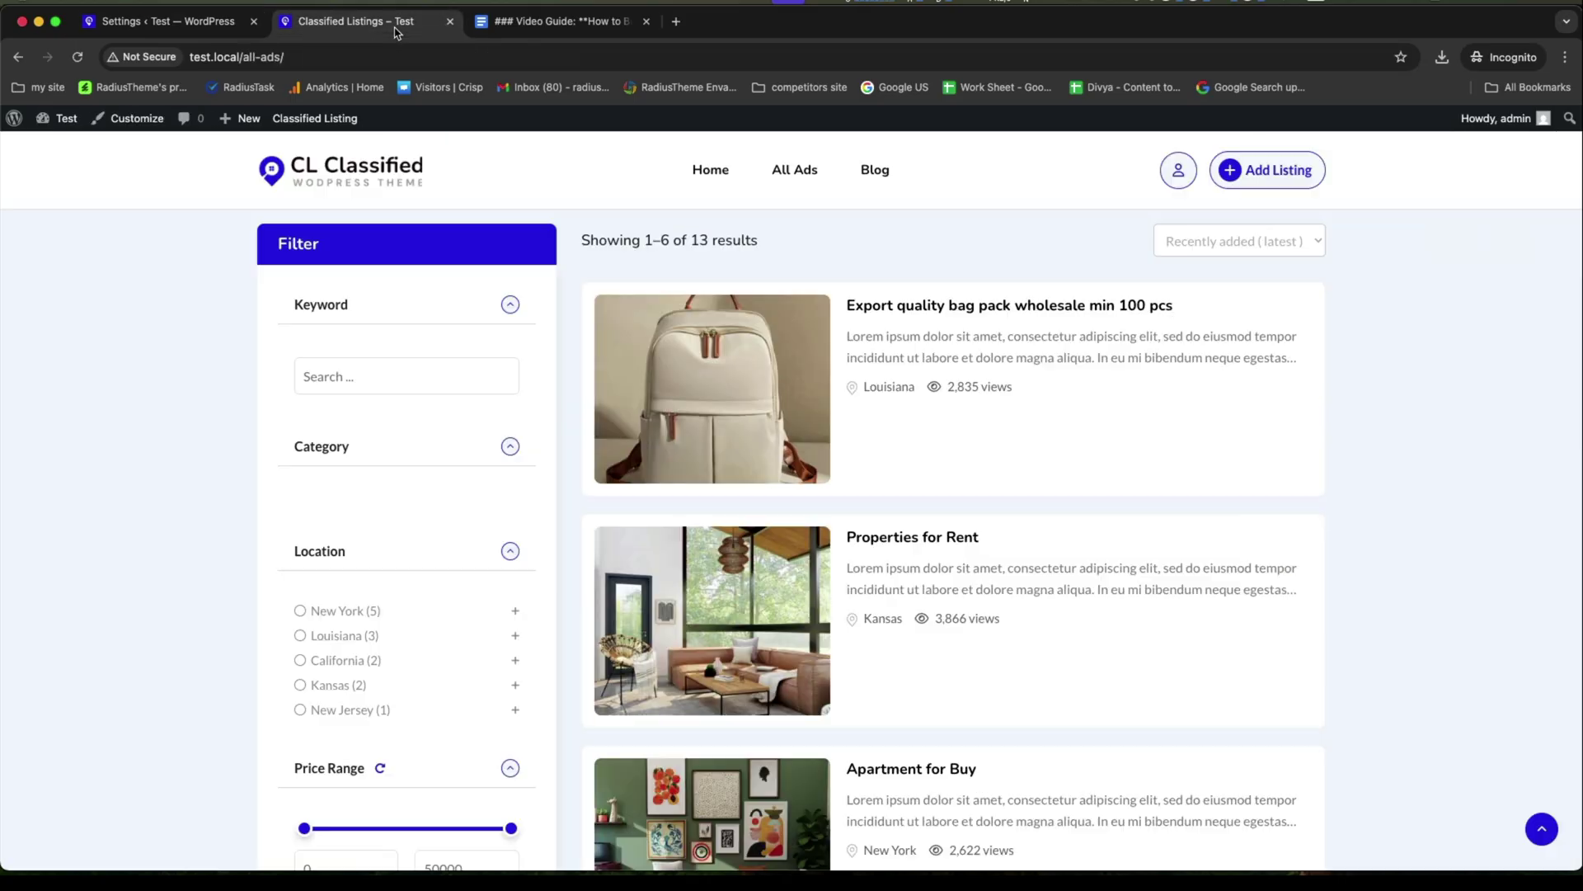
{"action": "left_click", "coordinate": [775, 174]}
{"action": "scroll", "coordinate": [884, 403], "scroll_direction": "down", "scroll_amount": 3}
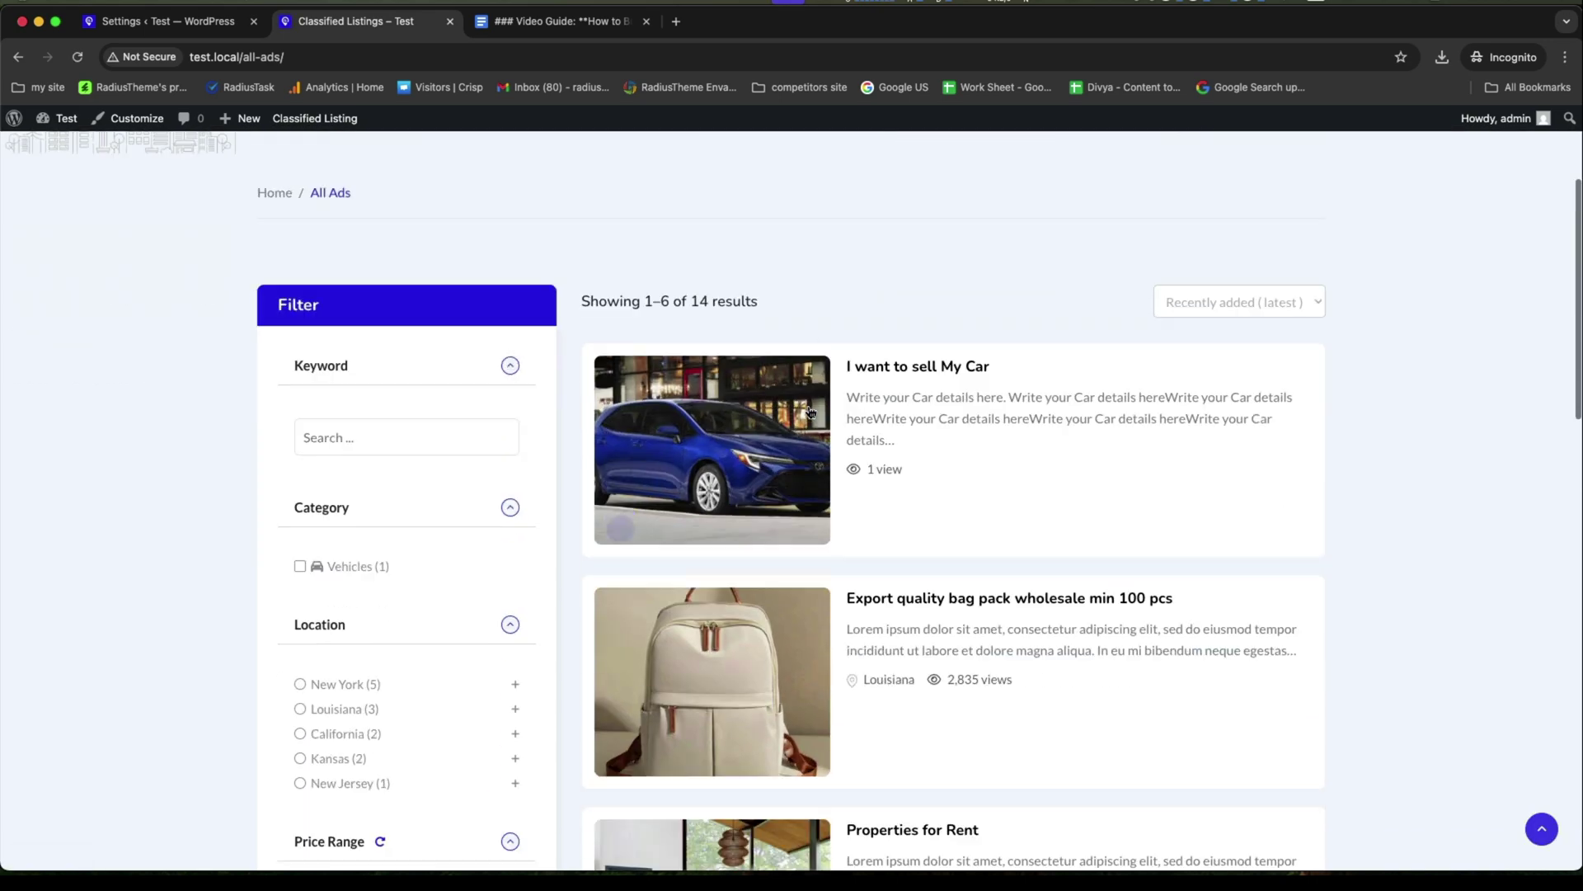
Tick Listing owner name, Ad Type, New Label and Feature Label under Show in Listing, save, then view All Ads.
{"action": "left_click", "coordinate": [196, 34]}
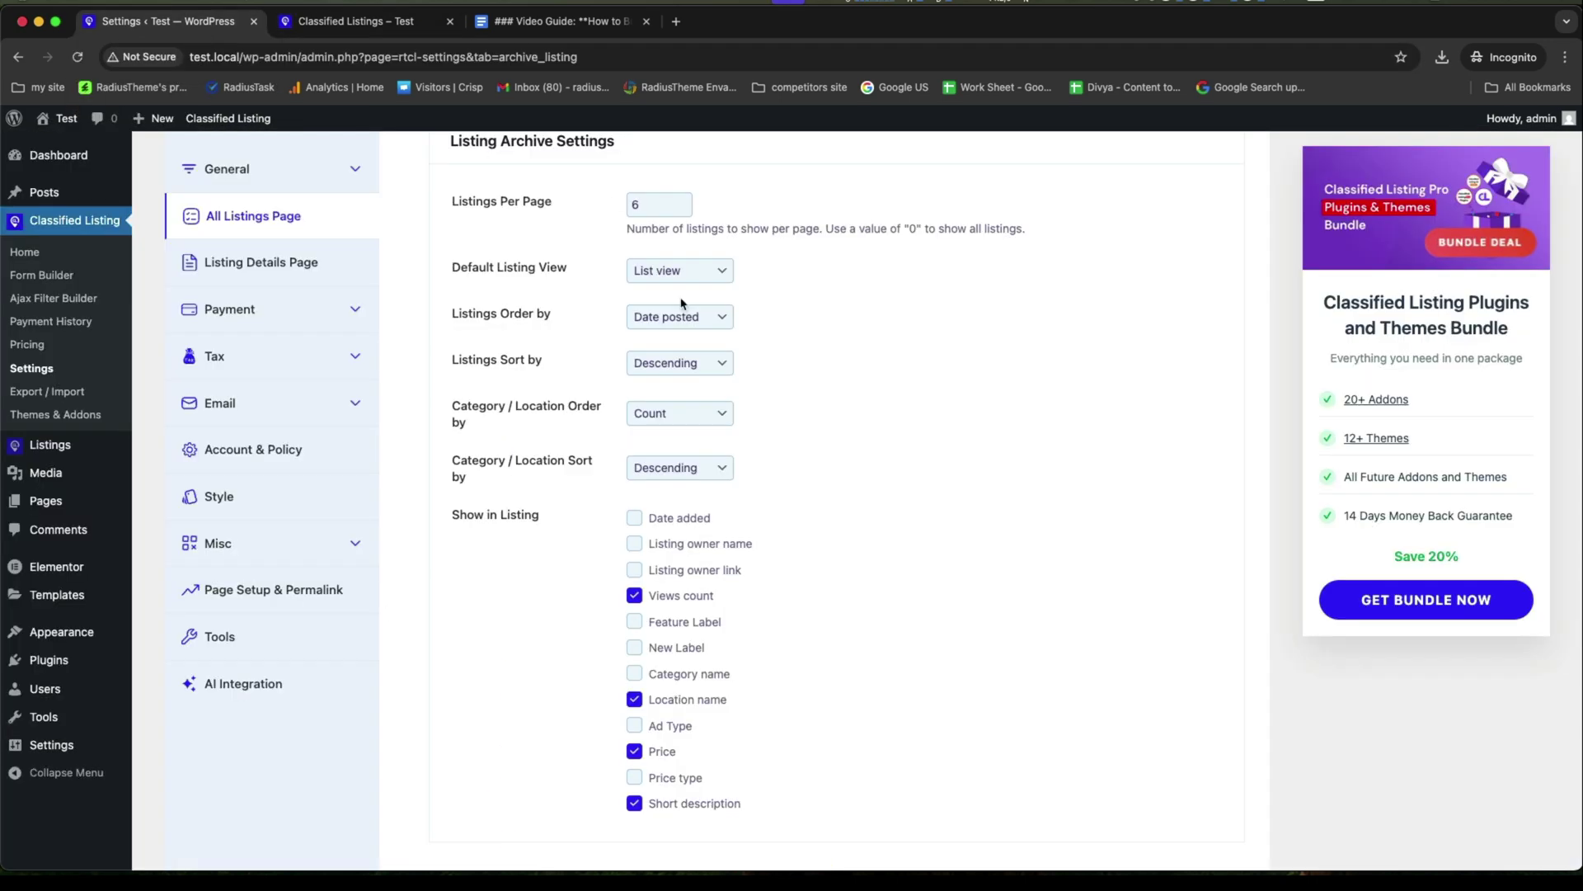
{"action": "scroll", "coordinate": [681, 304], "scroll_direction": "down", "scroll_amount": 1}
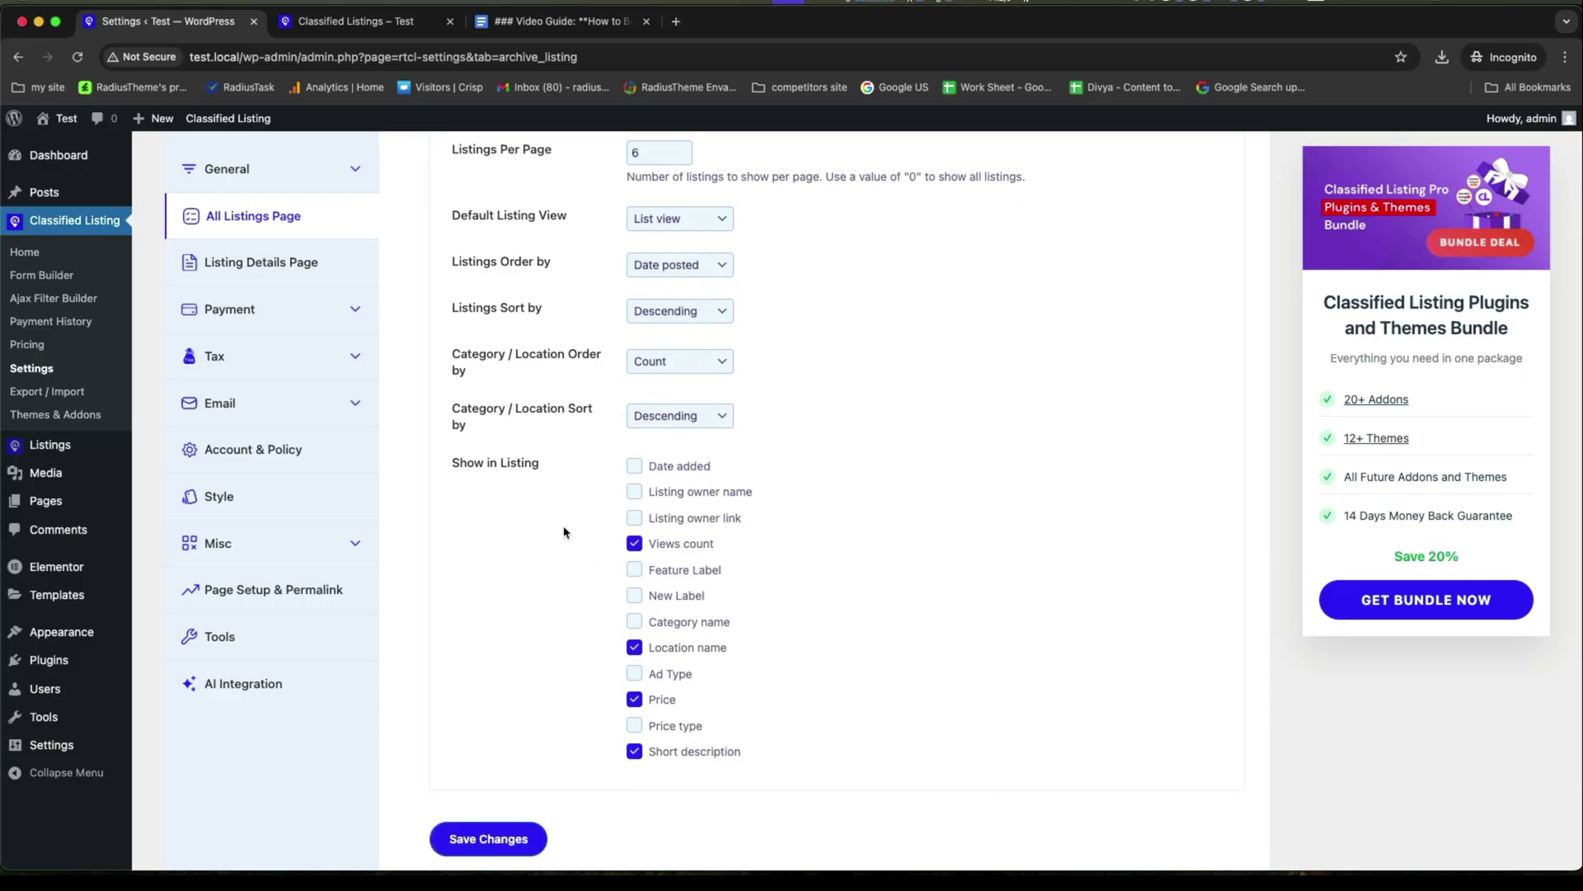
{"action": "left_click", "coordinate": [636, 493]}
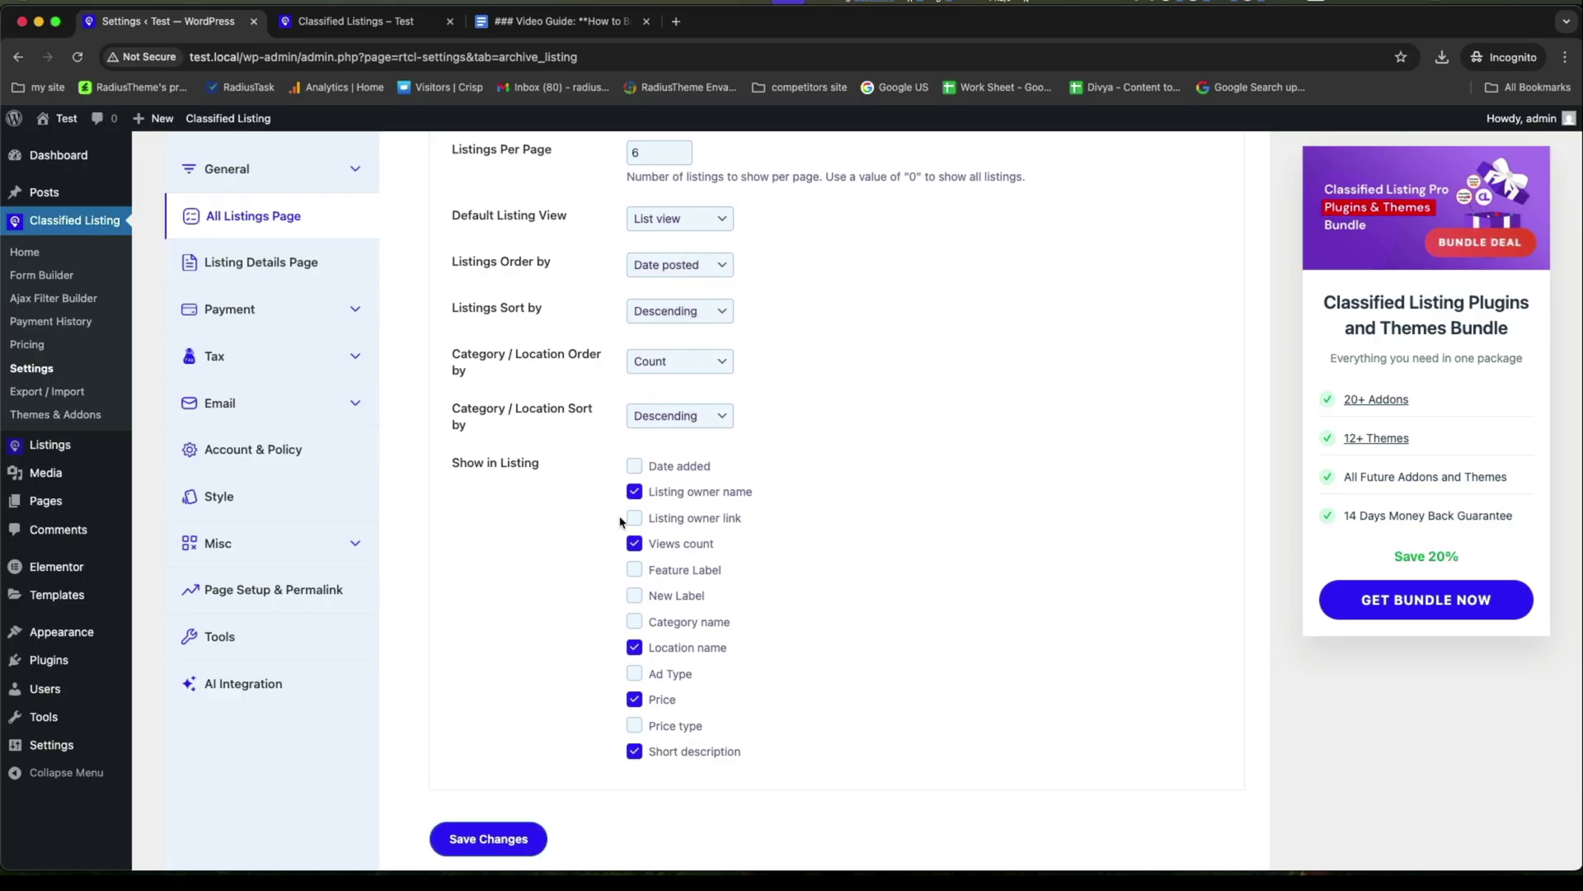
{"action": "left_click", "coordinate": [635, 674]}
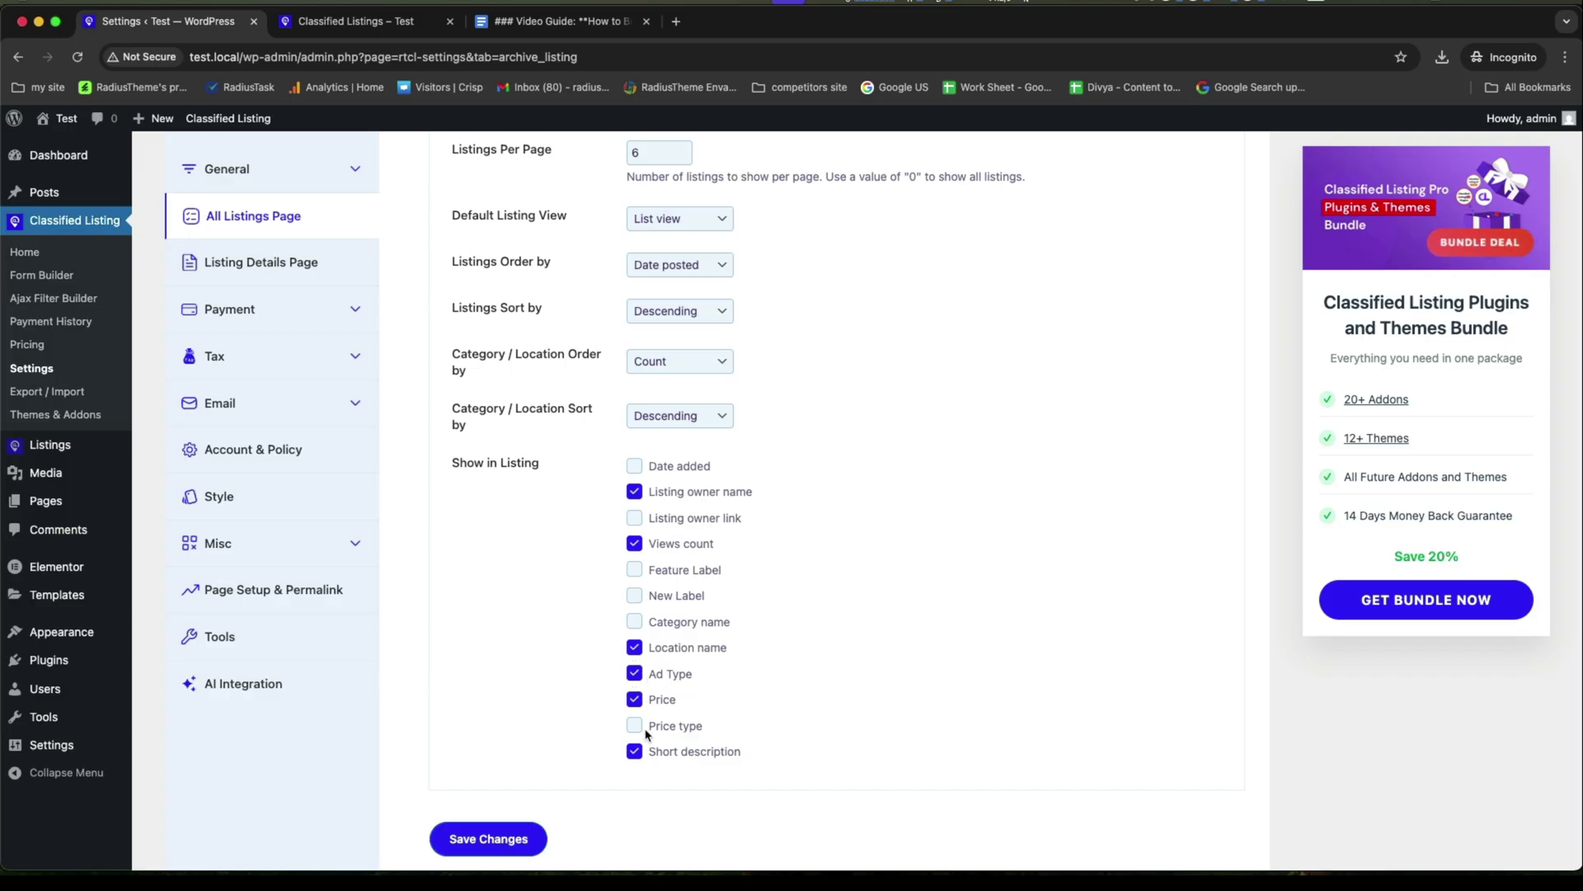
{"action": "left_click", "coordinate": [635, 597]}
{"action": "left_click", "coordinate": [636, 570]}
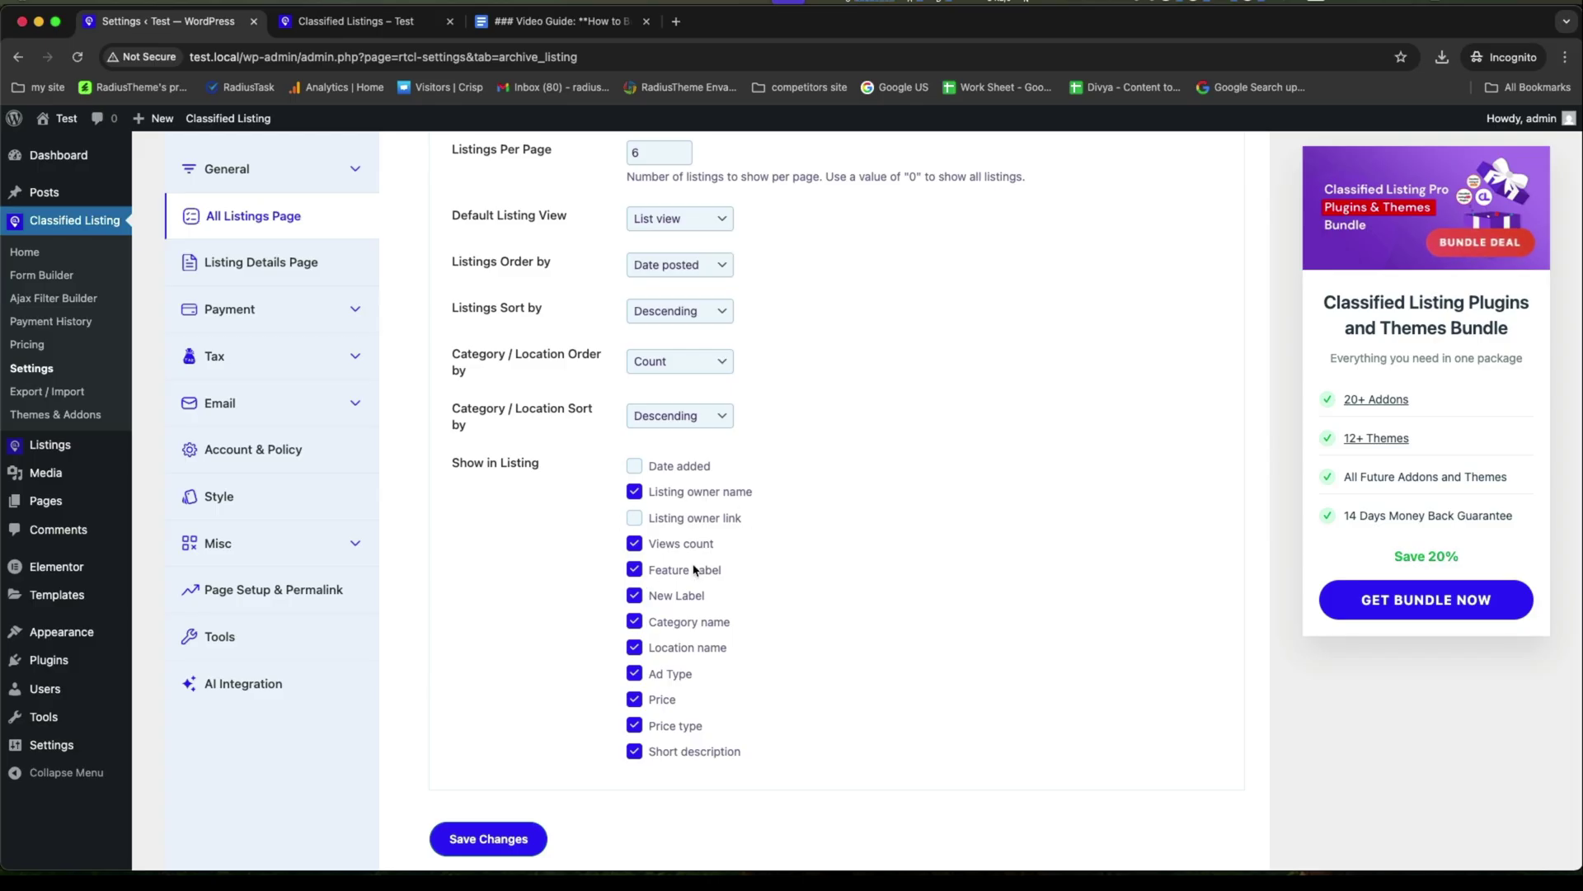
{"action": "left_click", "coordinate": [487, 838]}
{"action": "left_click", "coordinate": [355, 21]}
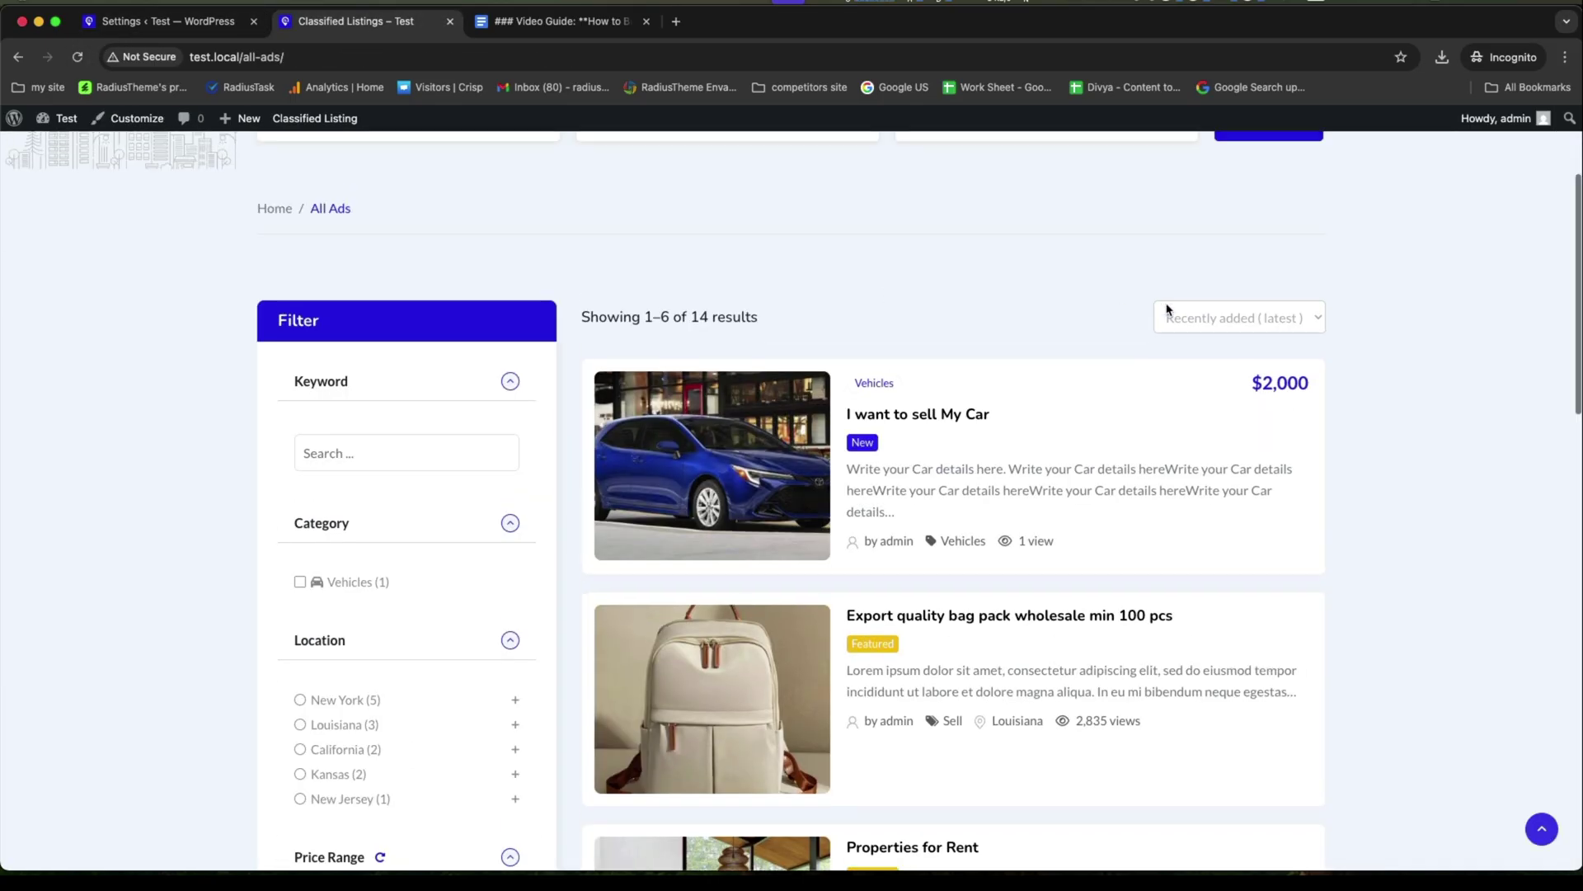
{"action": "scroll", "coordinate": [880, 442], "scroll_direction": "down", "scroll_amount": 3}
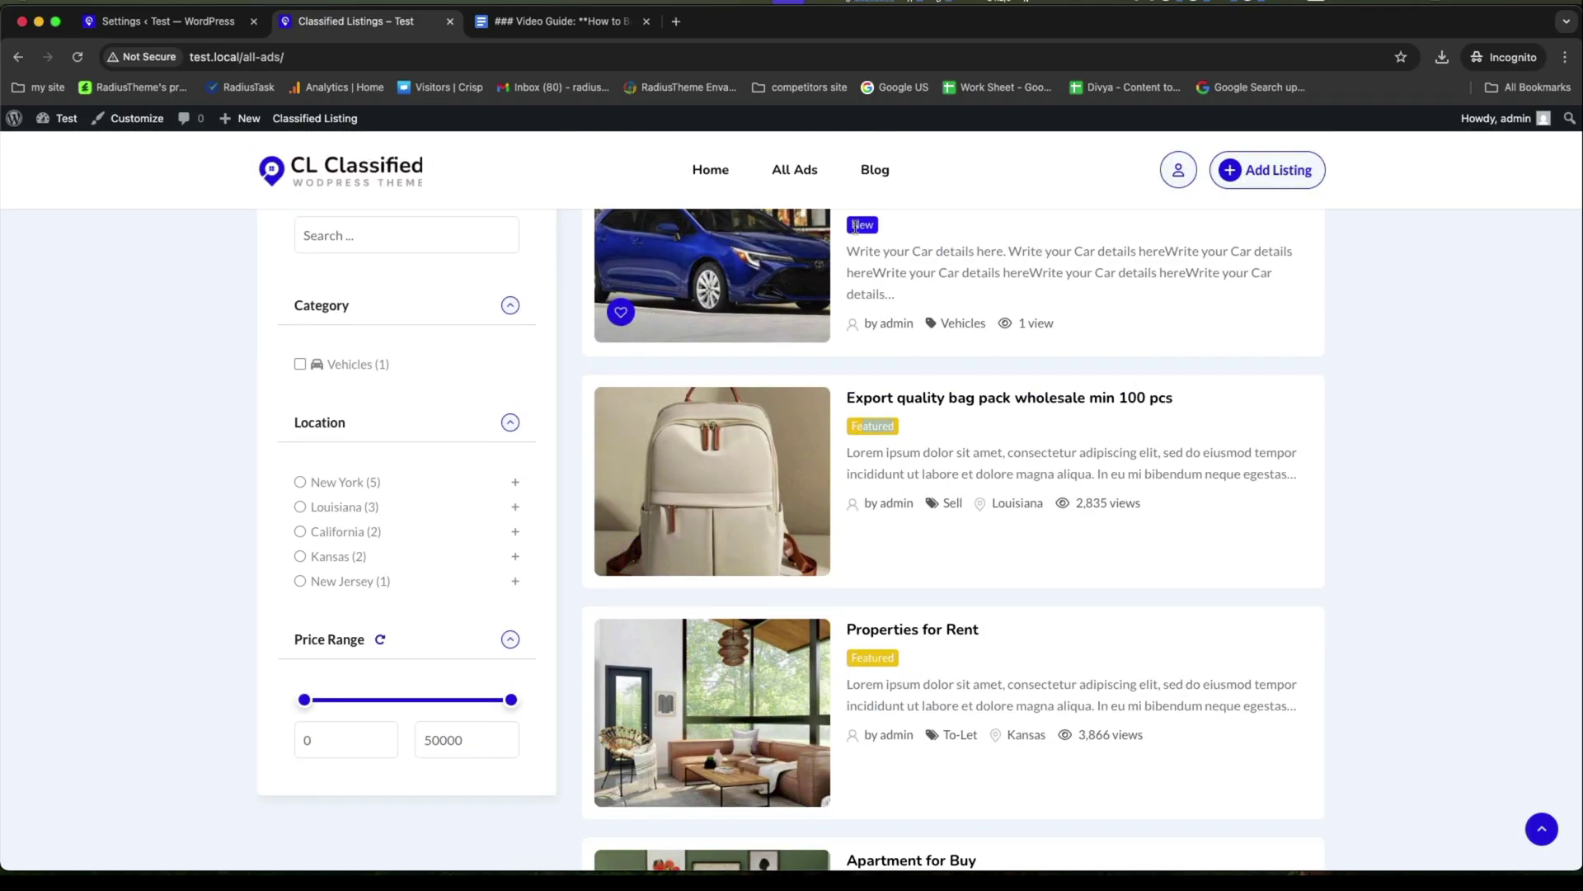
{"action": "scroll", "coordinate": [1369, 379], "scroll_direction": "up", "scroll_amount": 3}
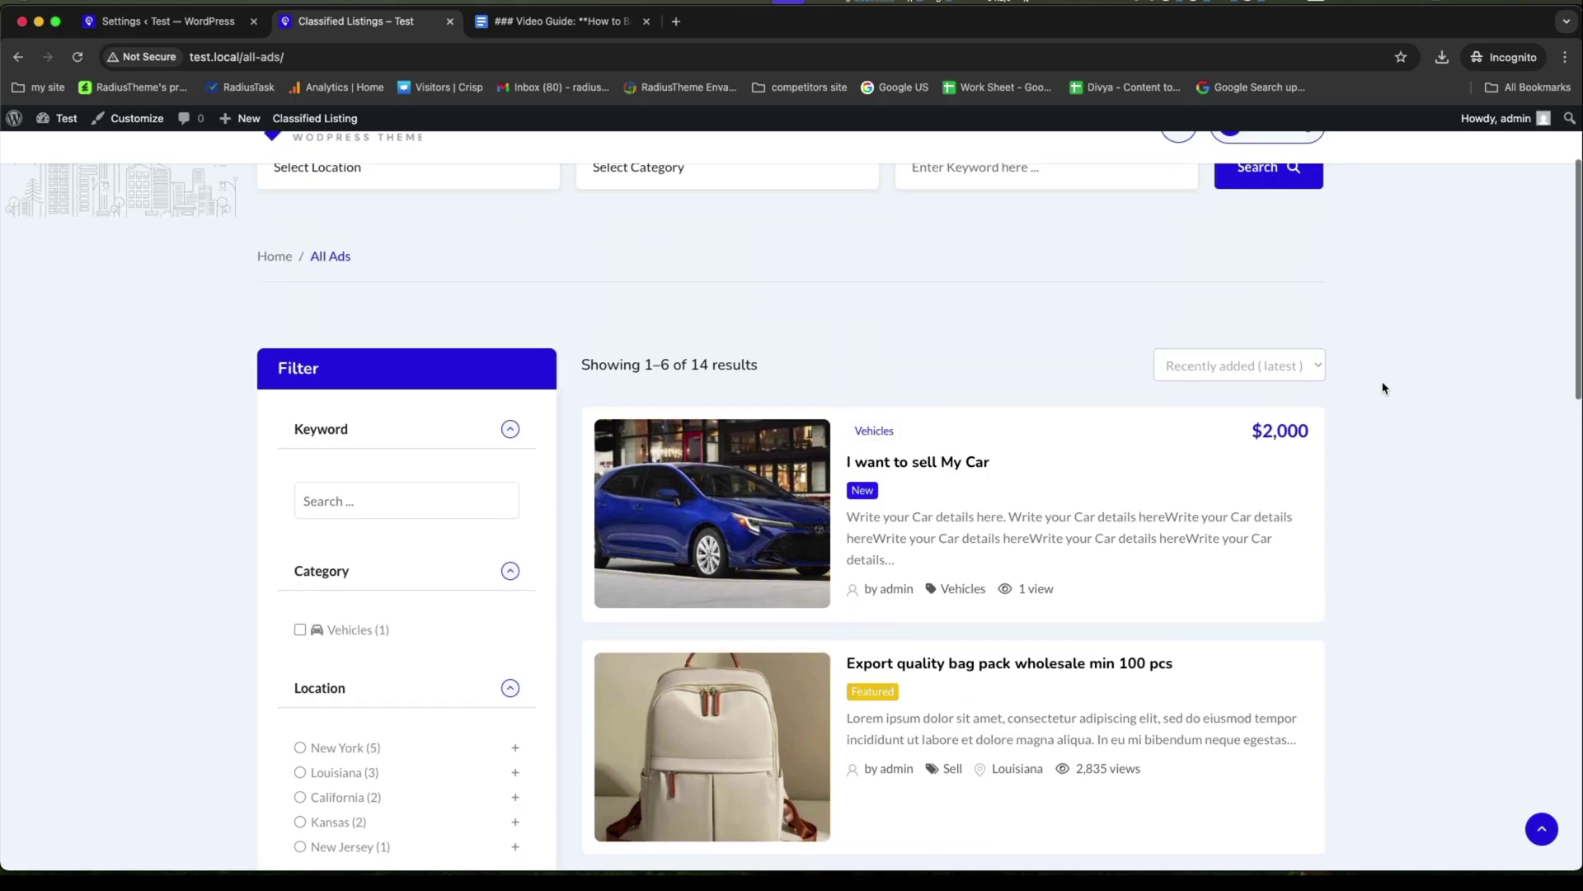
{"action": "scroll", "coordinate": [978, 303], "scroll_direction": "up", "scroll_amount": 2}
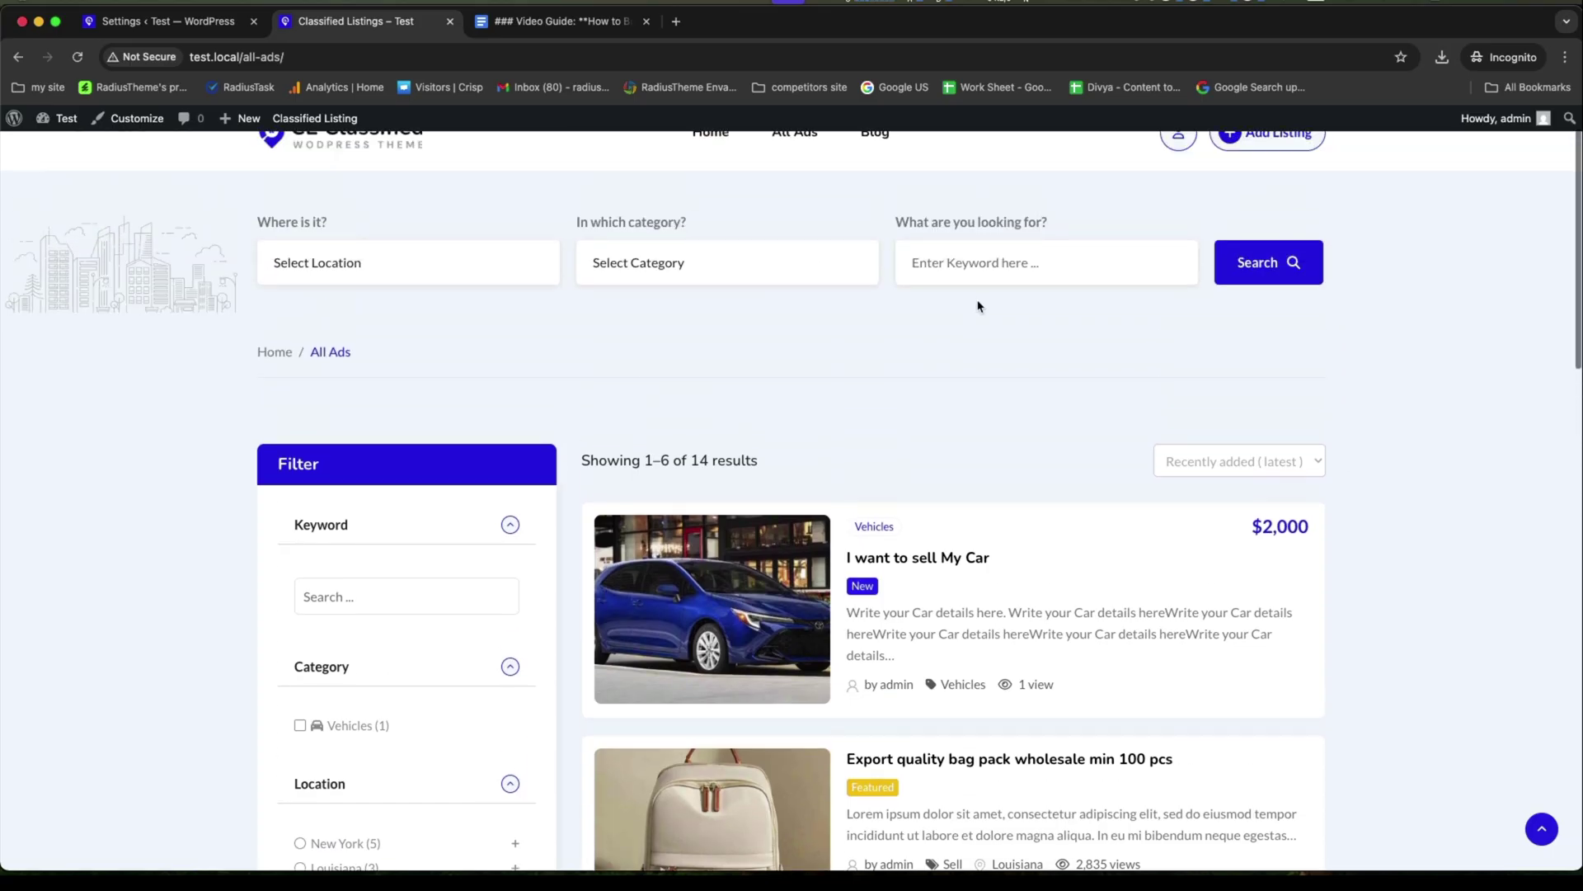
Navigate from the listing settings to the Offline Payment settings.
{"action": "left_click", "coordinate": [183, 30]}
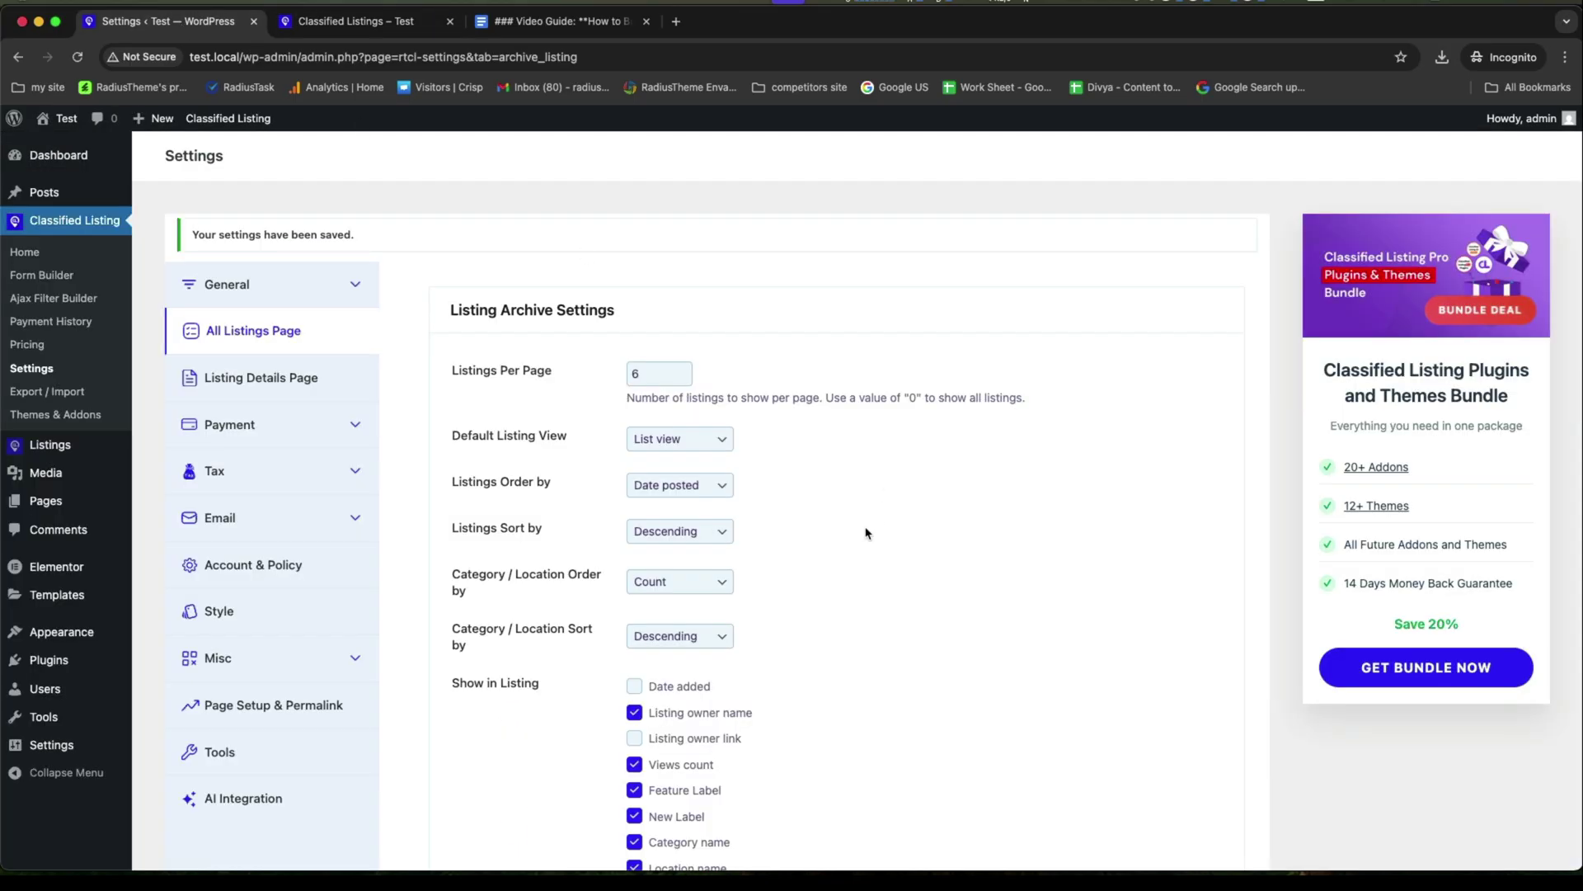
{"action": "left_click", "coordinate": [298, 390]}
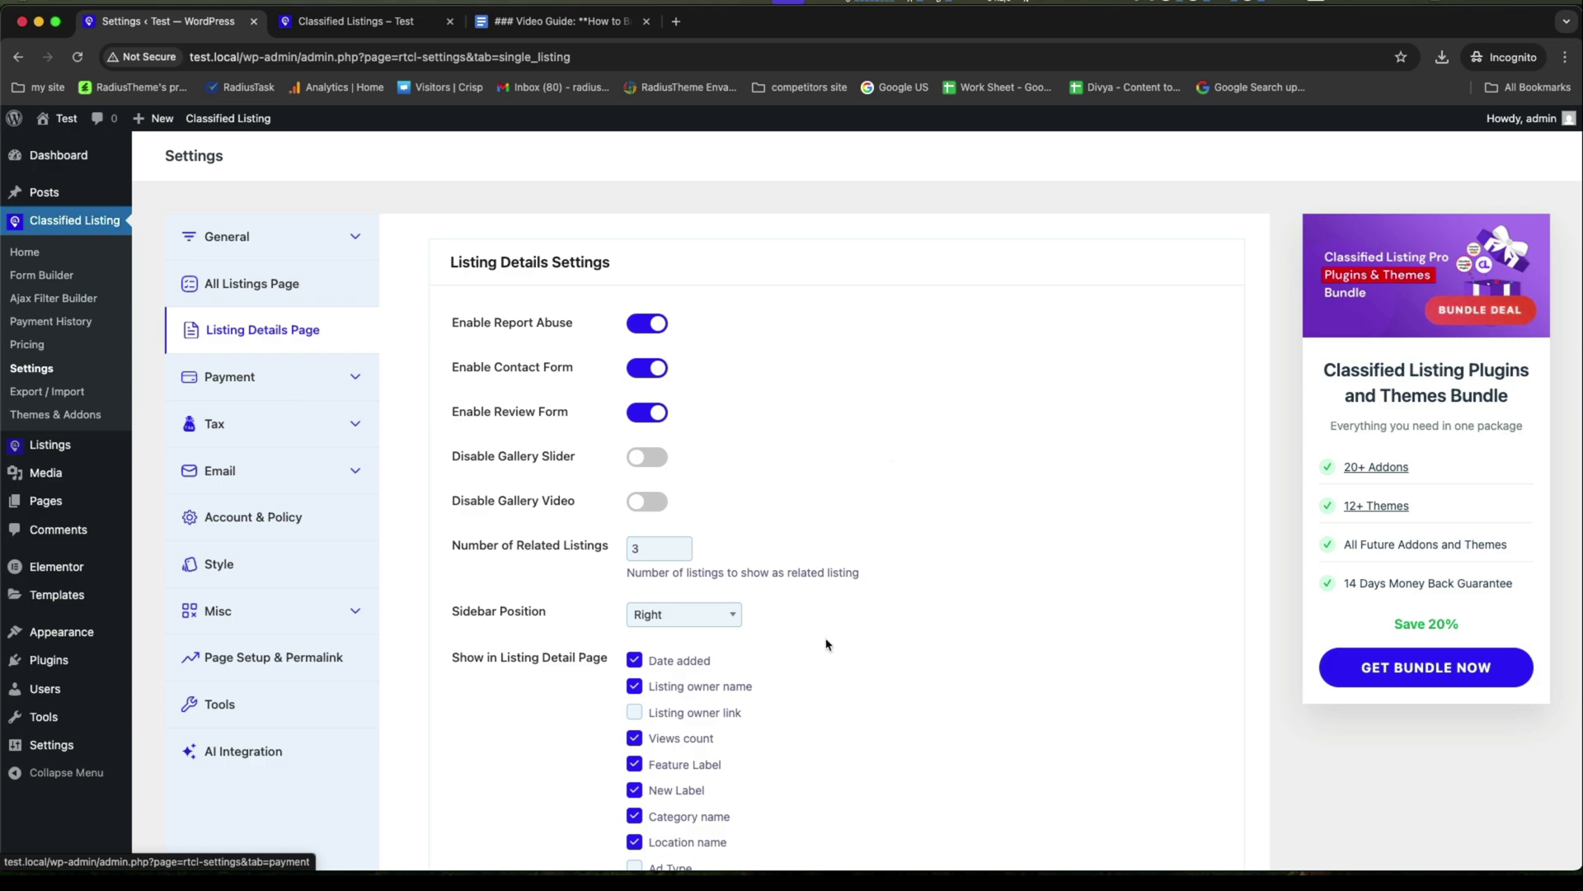
{"action": "scroll", "coordinate": [757, 672], "scroll_direction": "down", "scroll_amount": 2}
{"action": "scroll", "coordinate": [757, 672], "scroll_direction": "down", "scroll_amount": 1}
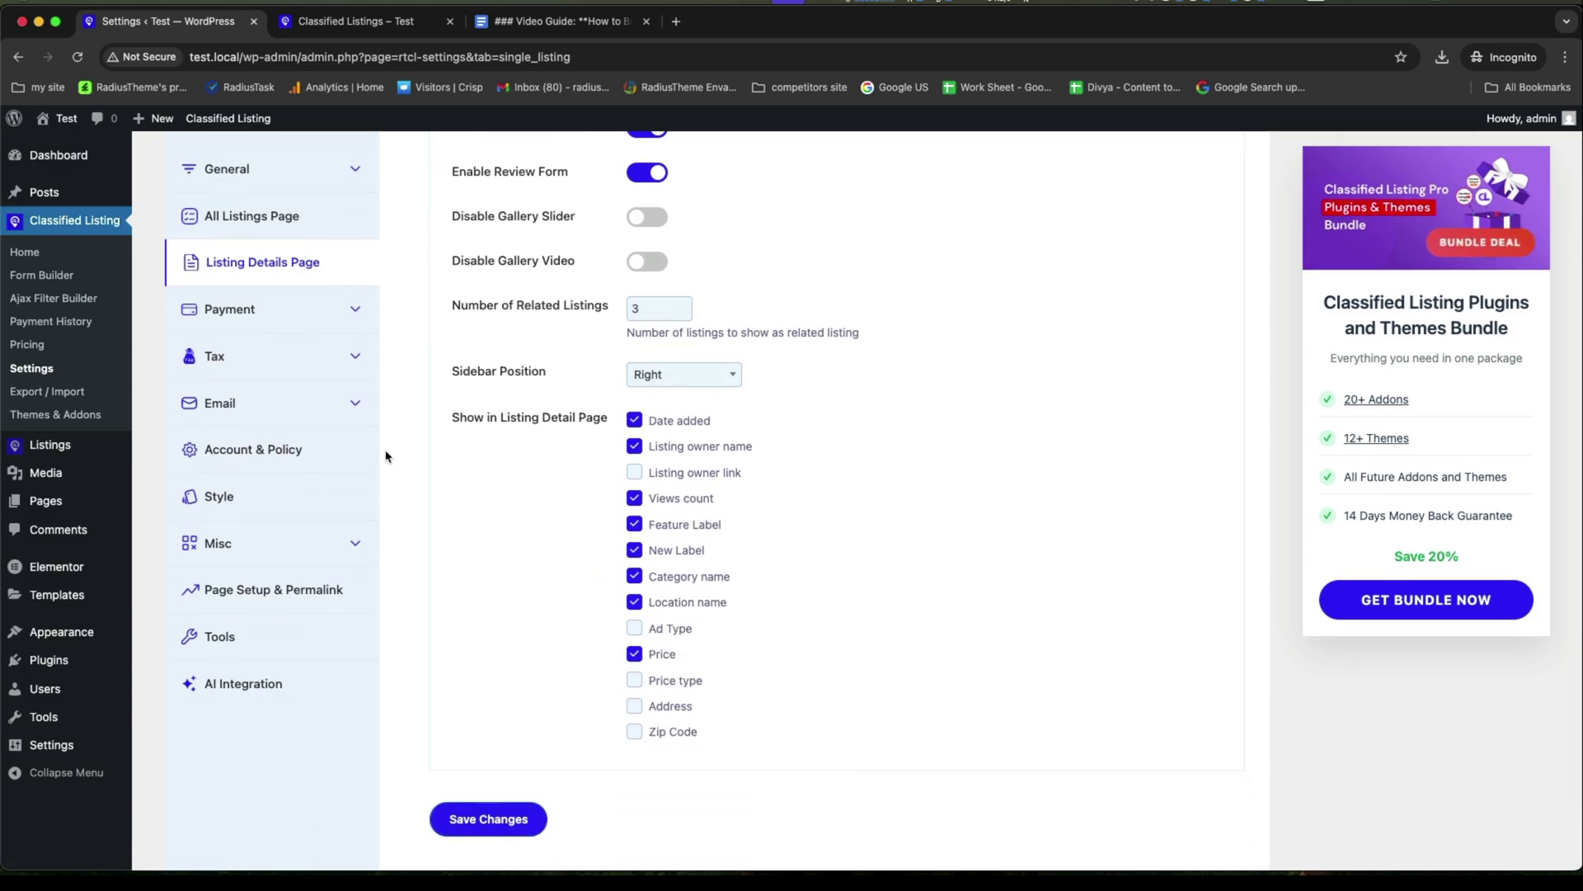
{"action": "left_click", "coordinate": [279, 311]}
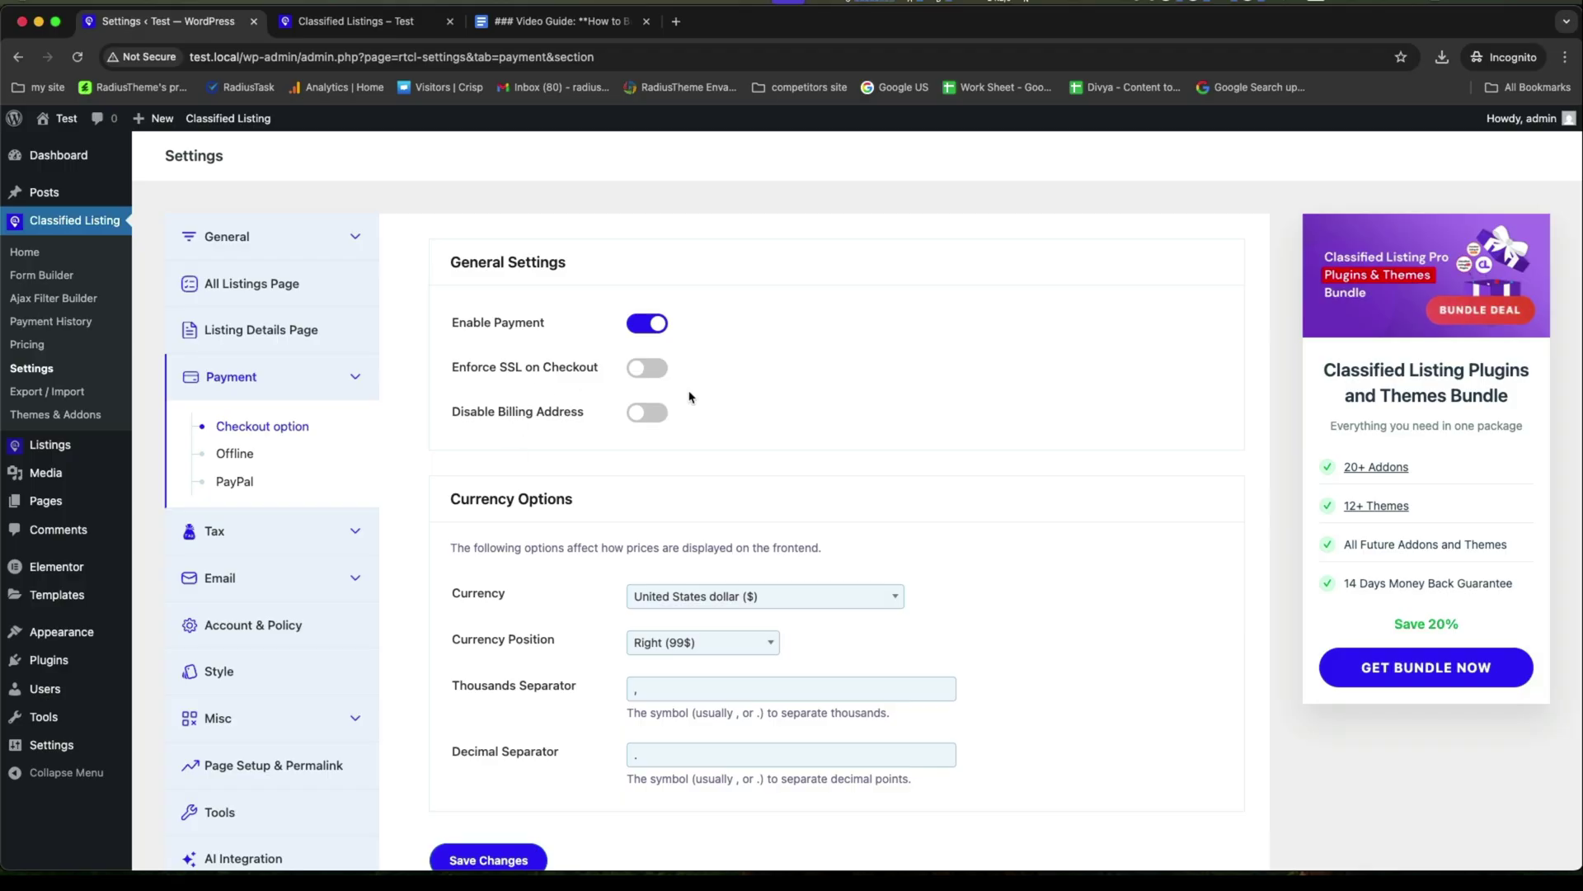
{"action": "scroll", "coordinate": [575, 531], "scroll_direction": "down", "scroll_amount": 1}
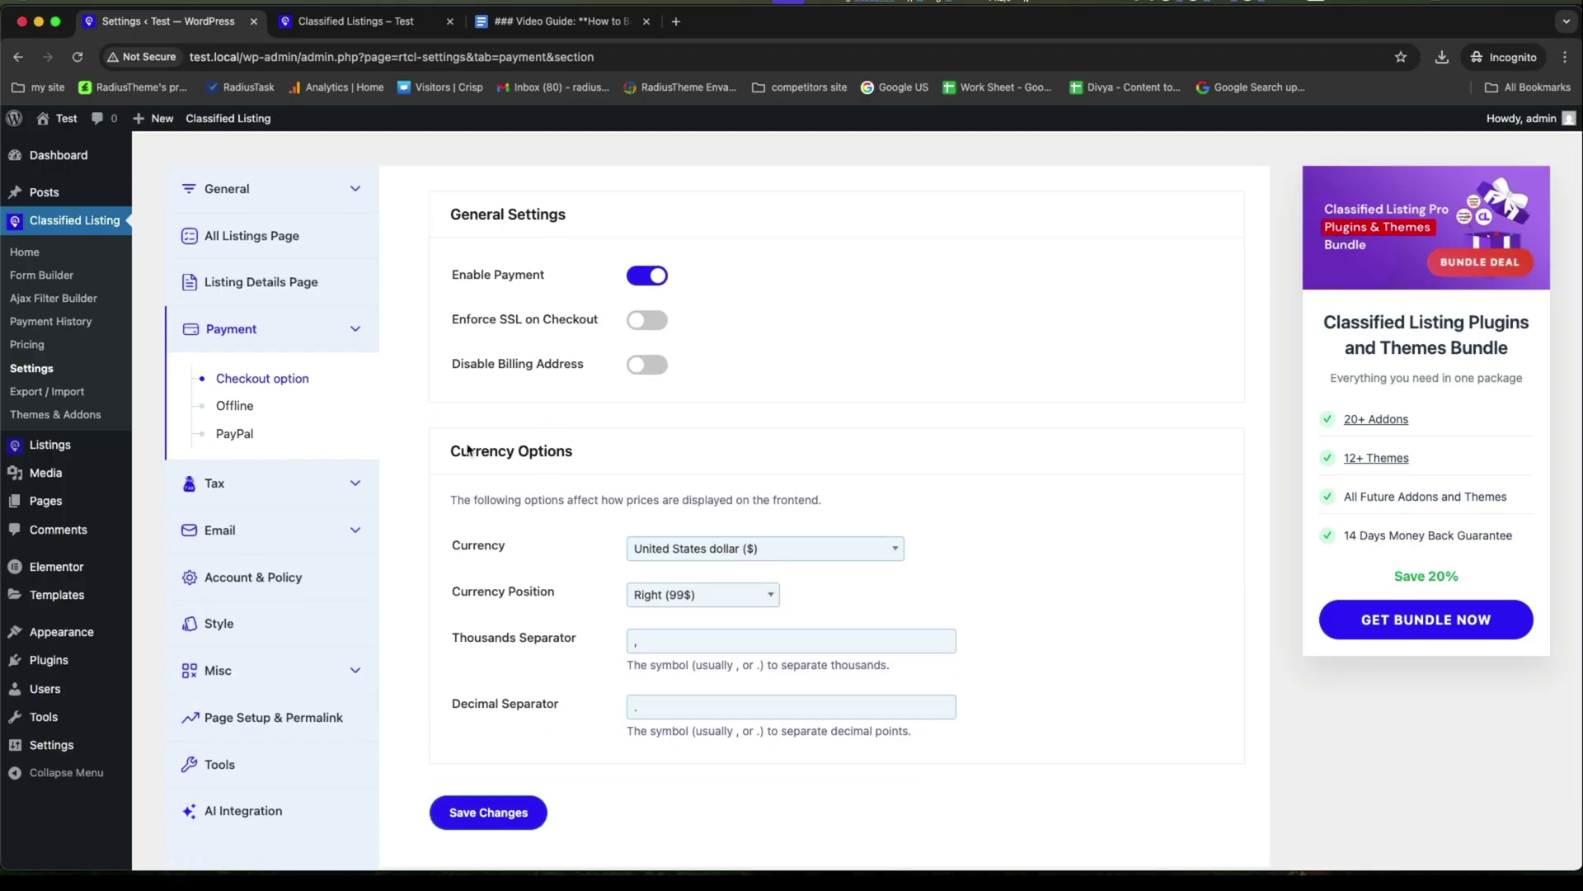
{"action": "left_click", "coordinate": [234, 405]}
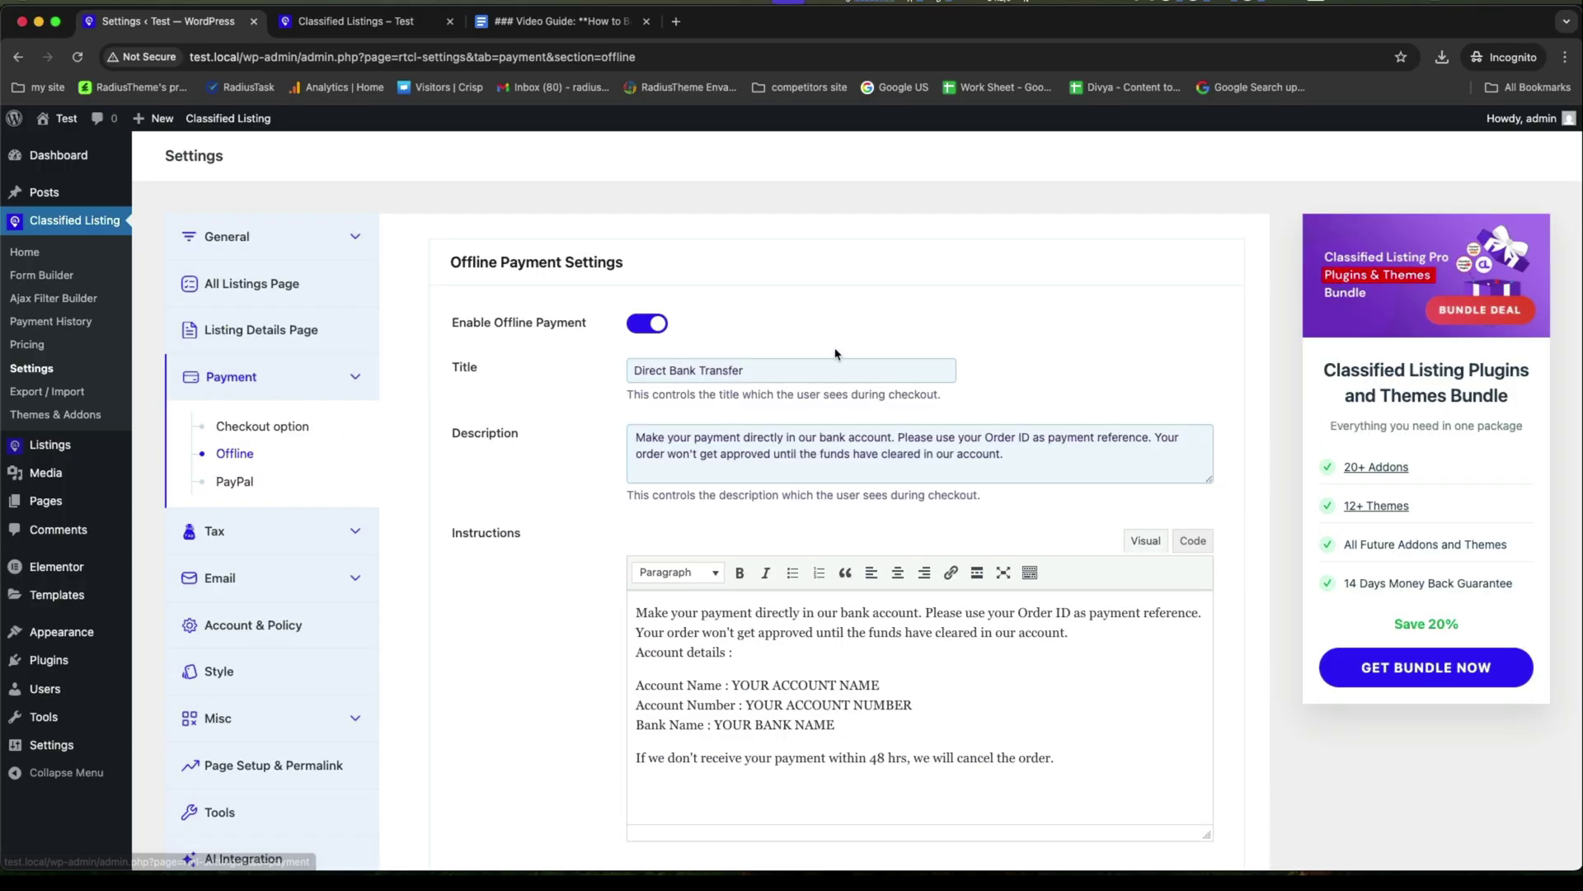
Switch on Offline Payment via Direct Bank Transfer and save the payment settings.
{"action": "left_click", "coordinate": [637, 332]}
{"action": "left_click", "coordinate": [639, 328]}
{"action": "scroll", "coordinate": [677, 607], "scroll_direction": "down", "scroll_amount": 5}
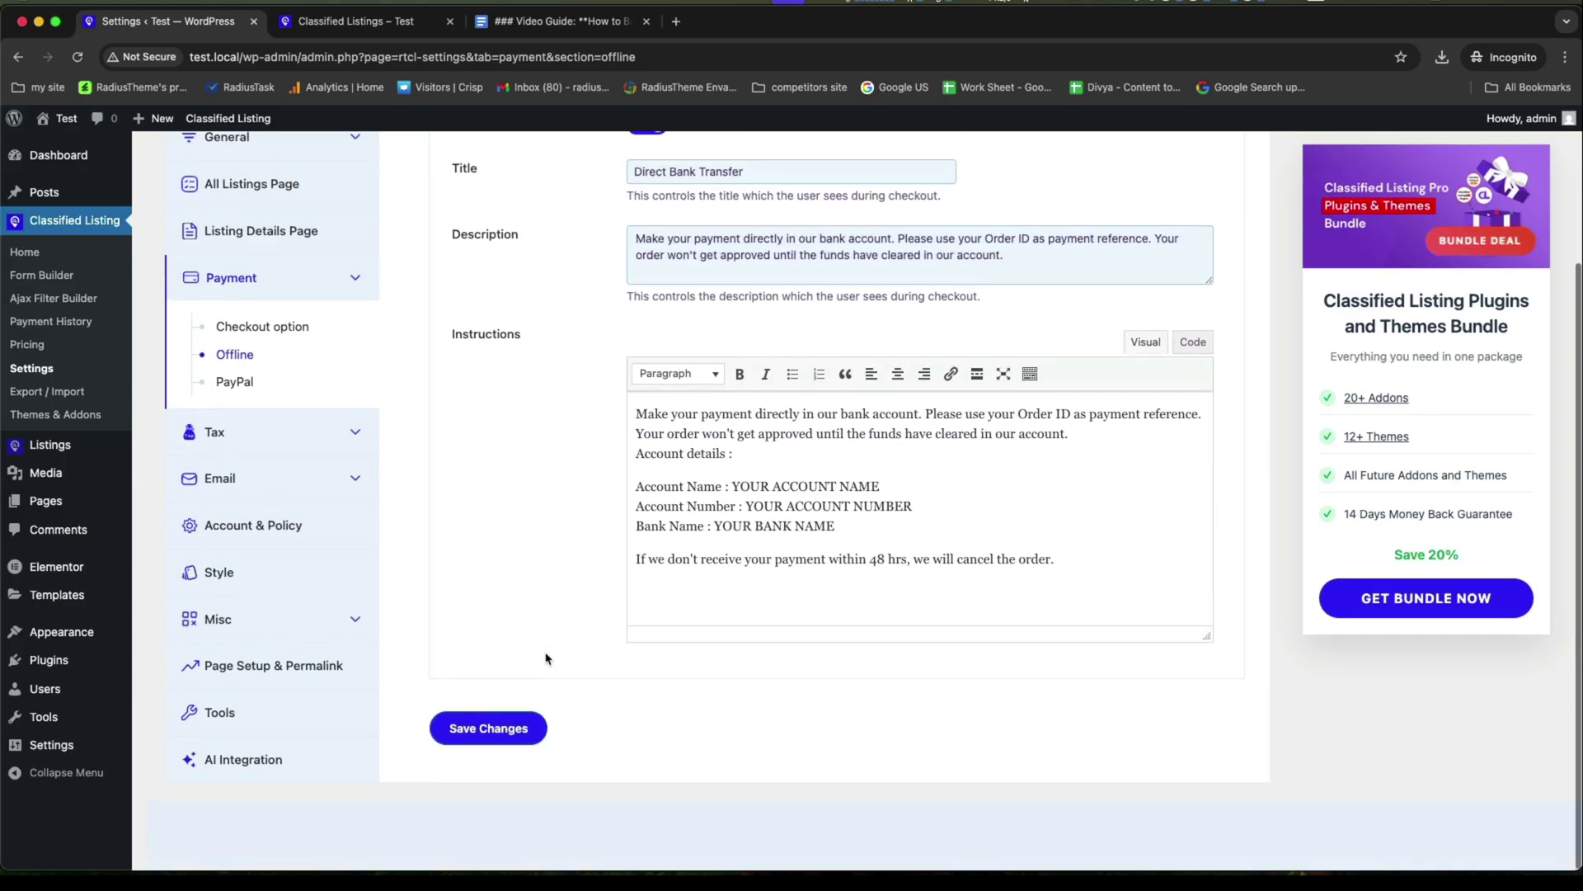
{"action": "left_click", "coordinate": [487, 730]}
{"action": "scroll", "coordinate": [489, 725], "scroll_direction": "down", "scroll_amount": 3}
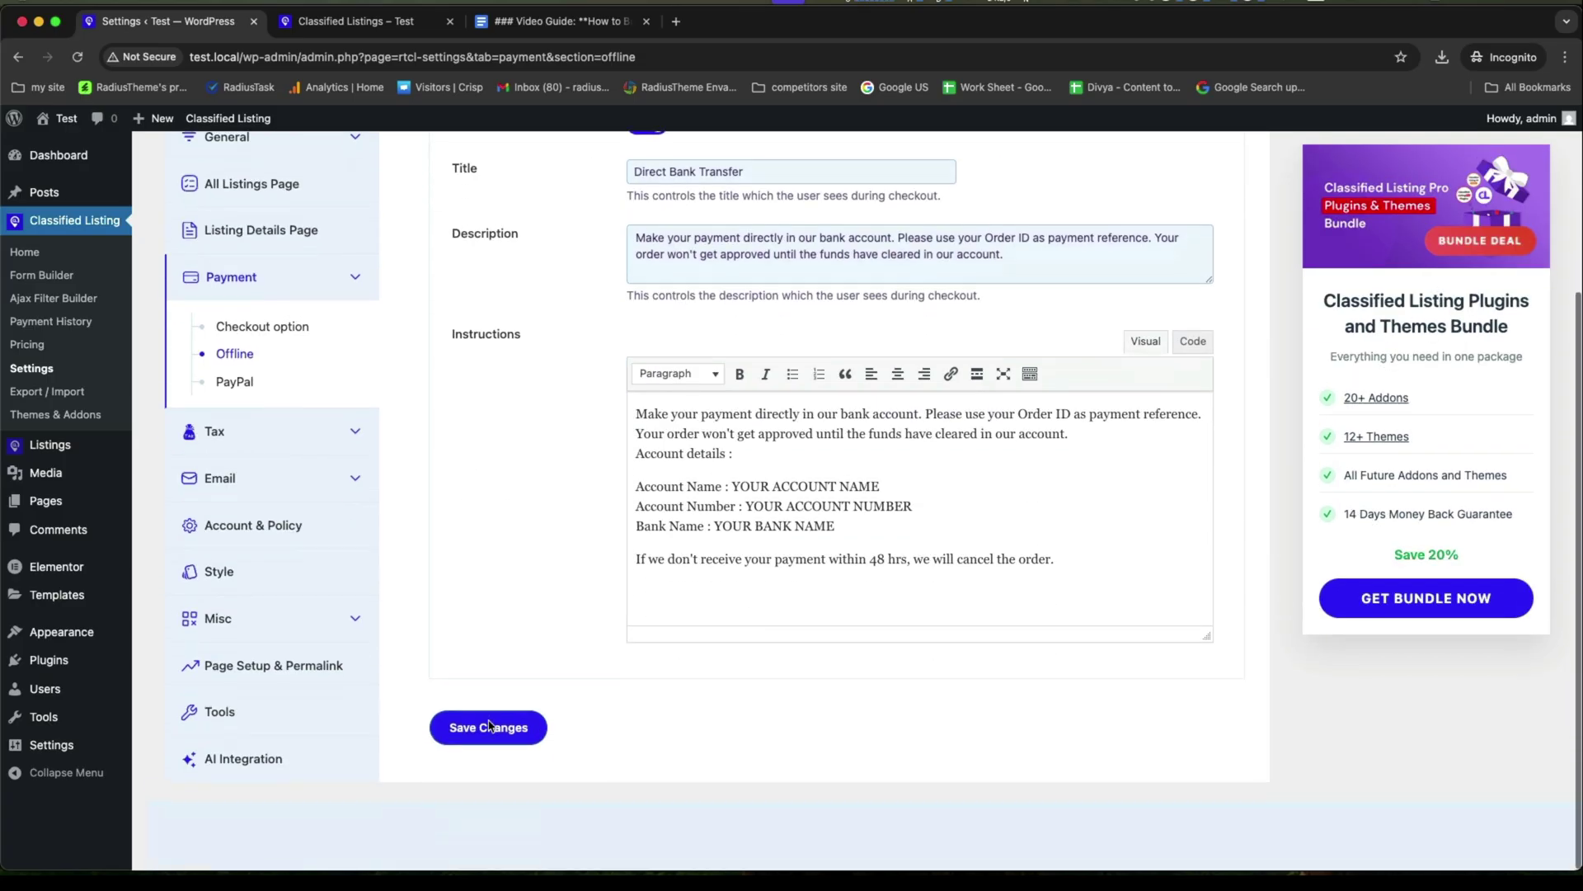
{"action": "scroll", "coordinate": [537, 572], "scroll_direction": "up", "scroll_amount": 3}
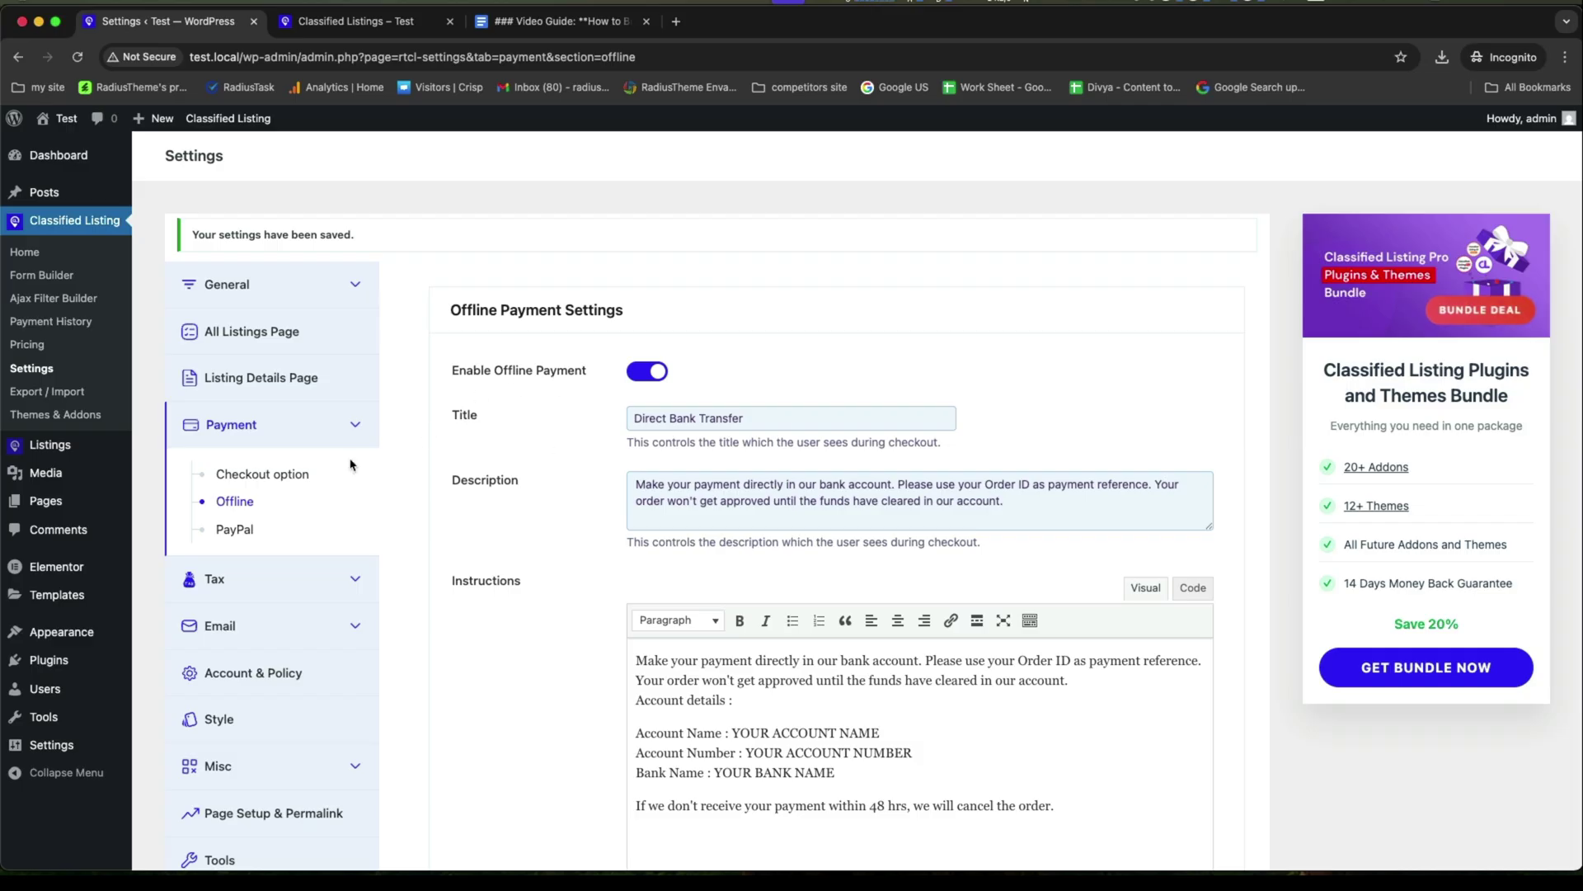
{"action": "scroll", "coordinate": [334, 668], "scroll_direction": "down", "scroll_amount": 2}
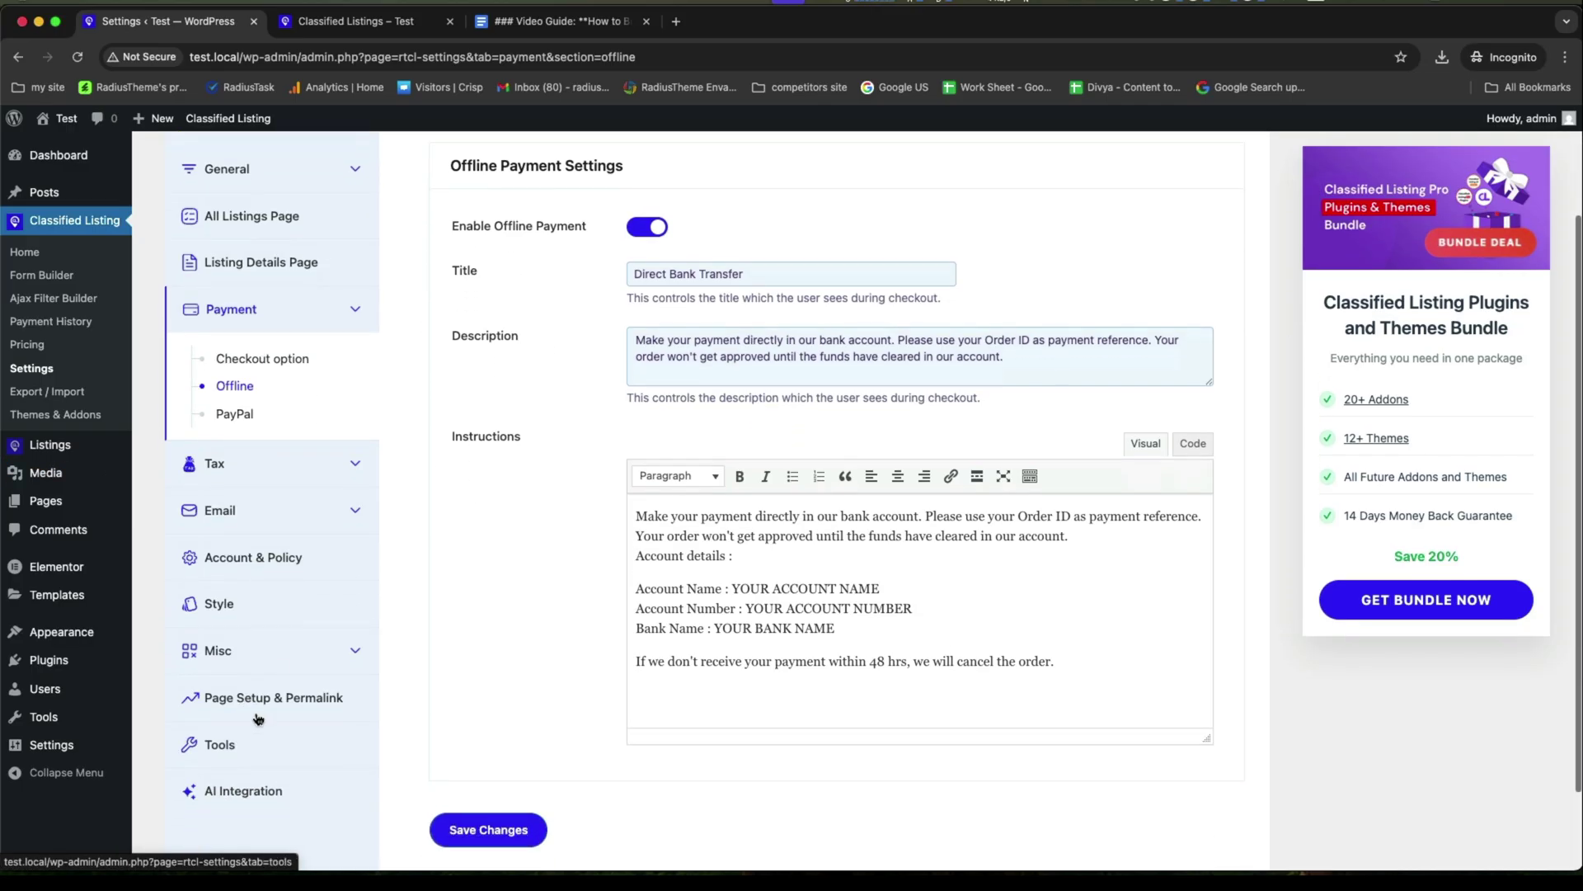
{"action": "left_click", "coordinate": [252, 557]}
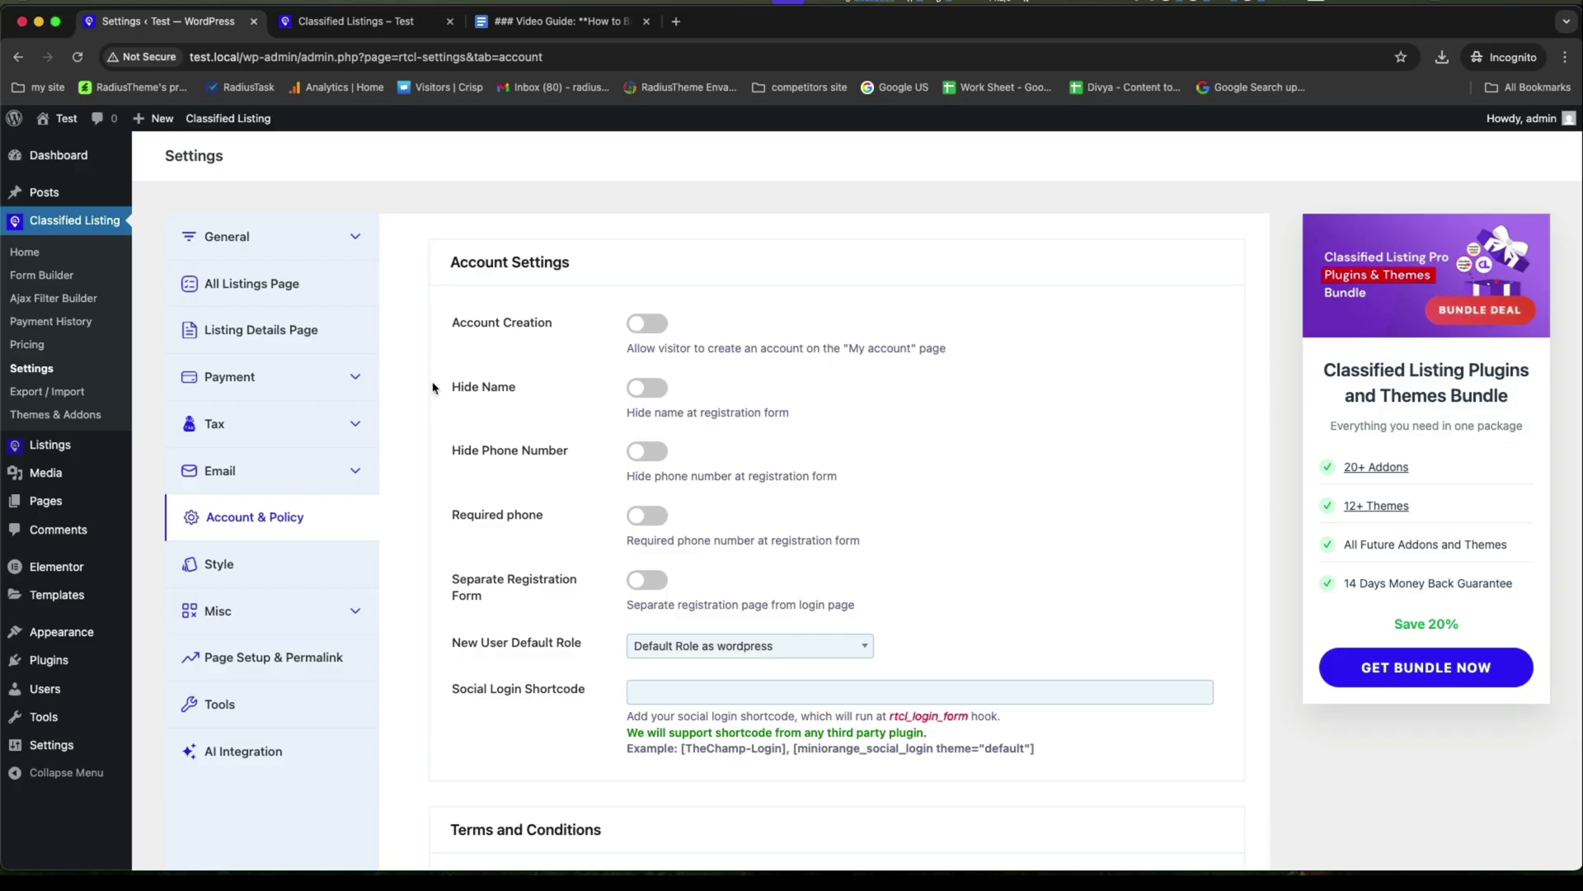
Turn on Account Creation in the account settings and save the changes.
{"action": "left_click", "coordinate": [658, 326]}
{"action": "scroll", "coordinate": [600, 519], "scroll_direction": "down", "scroll_amount": 7}
{"action": "scroll", "coordinate": [544, 692], "scroll_direction": "down", "scroll_amount": 5}
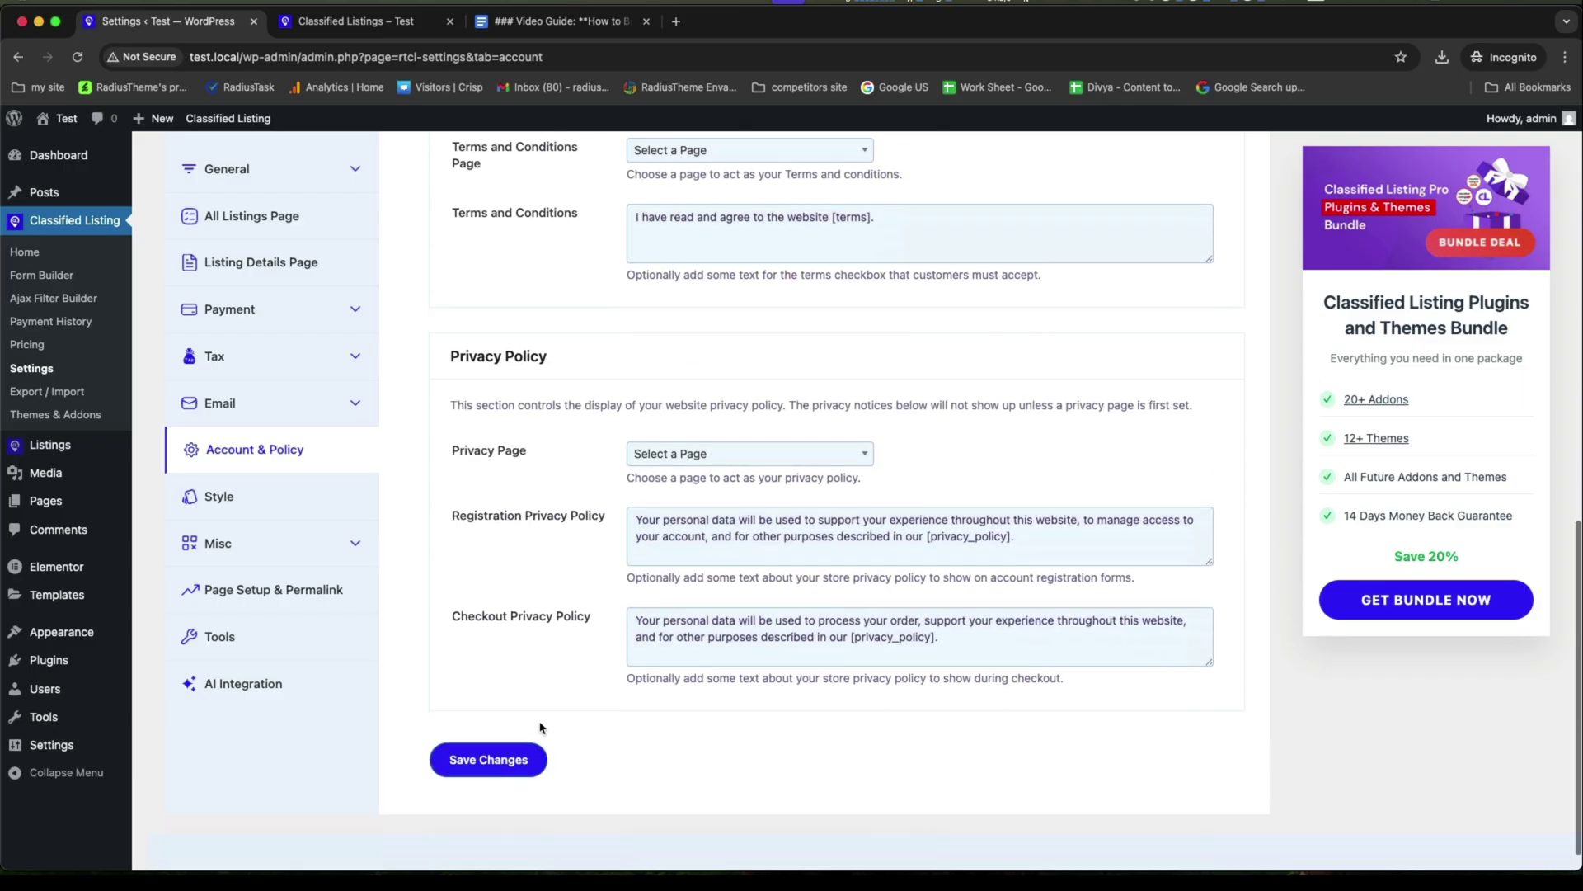
{"action": "left_click", "coordinate": [482, 728]}
{"action": "scroll", "coordinate": [449, 714], "scroll_direction": "down", "scroll_amount": 5}
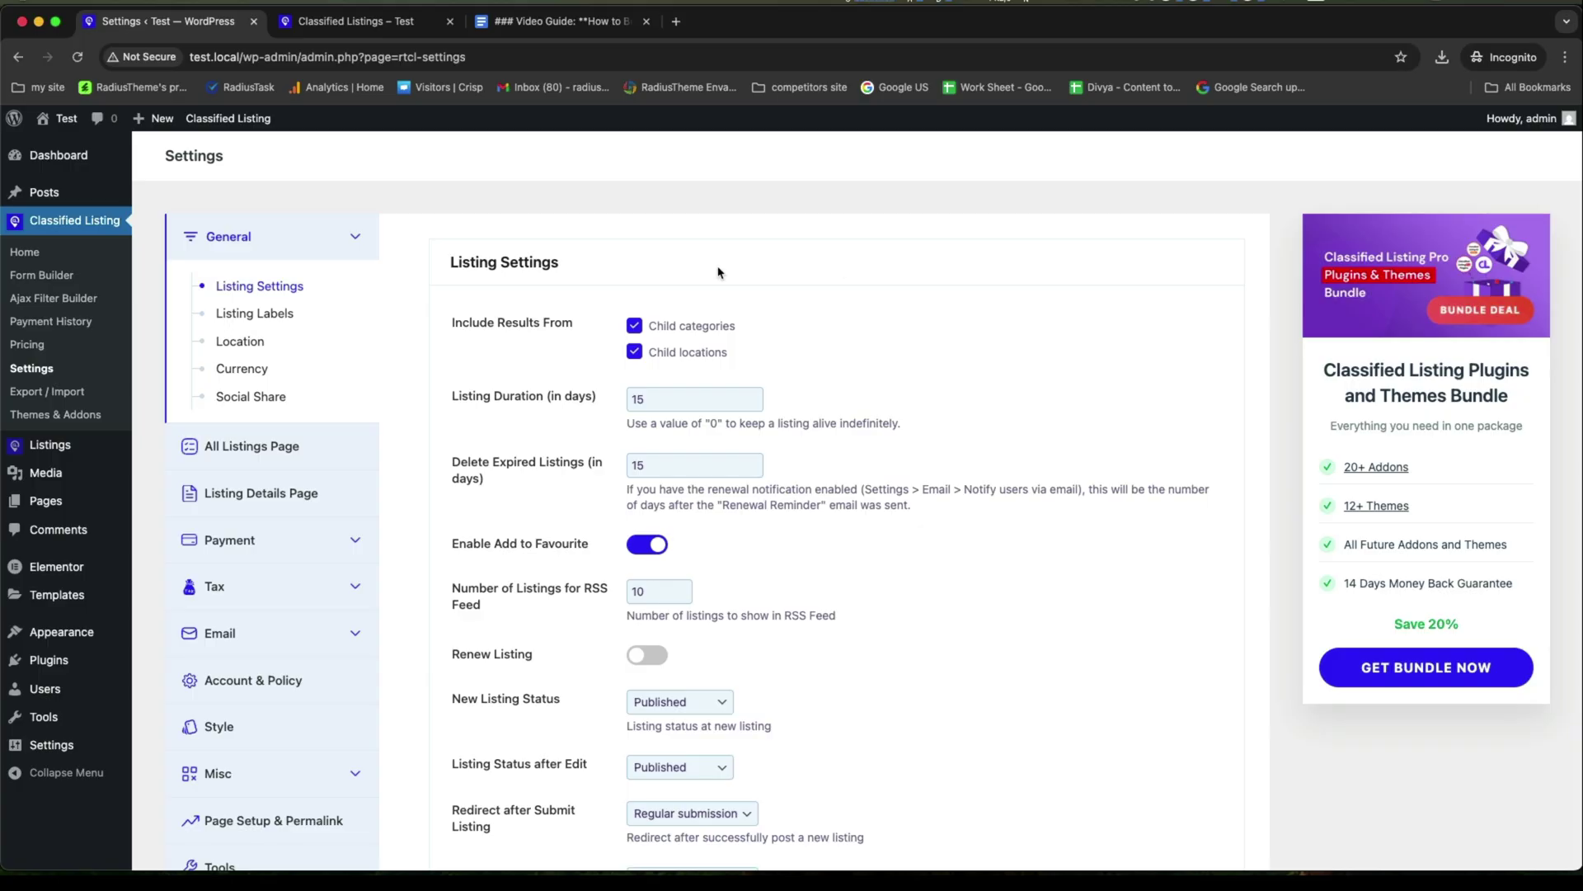
Publish a Featured pricing plan priced 5 with 10 days validity, described 'Feature your ads for 10 days'.
{"action": "left_click", "coordinate": [27, 345]}
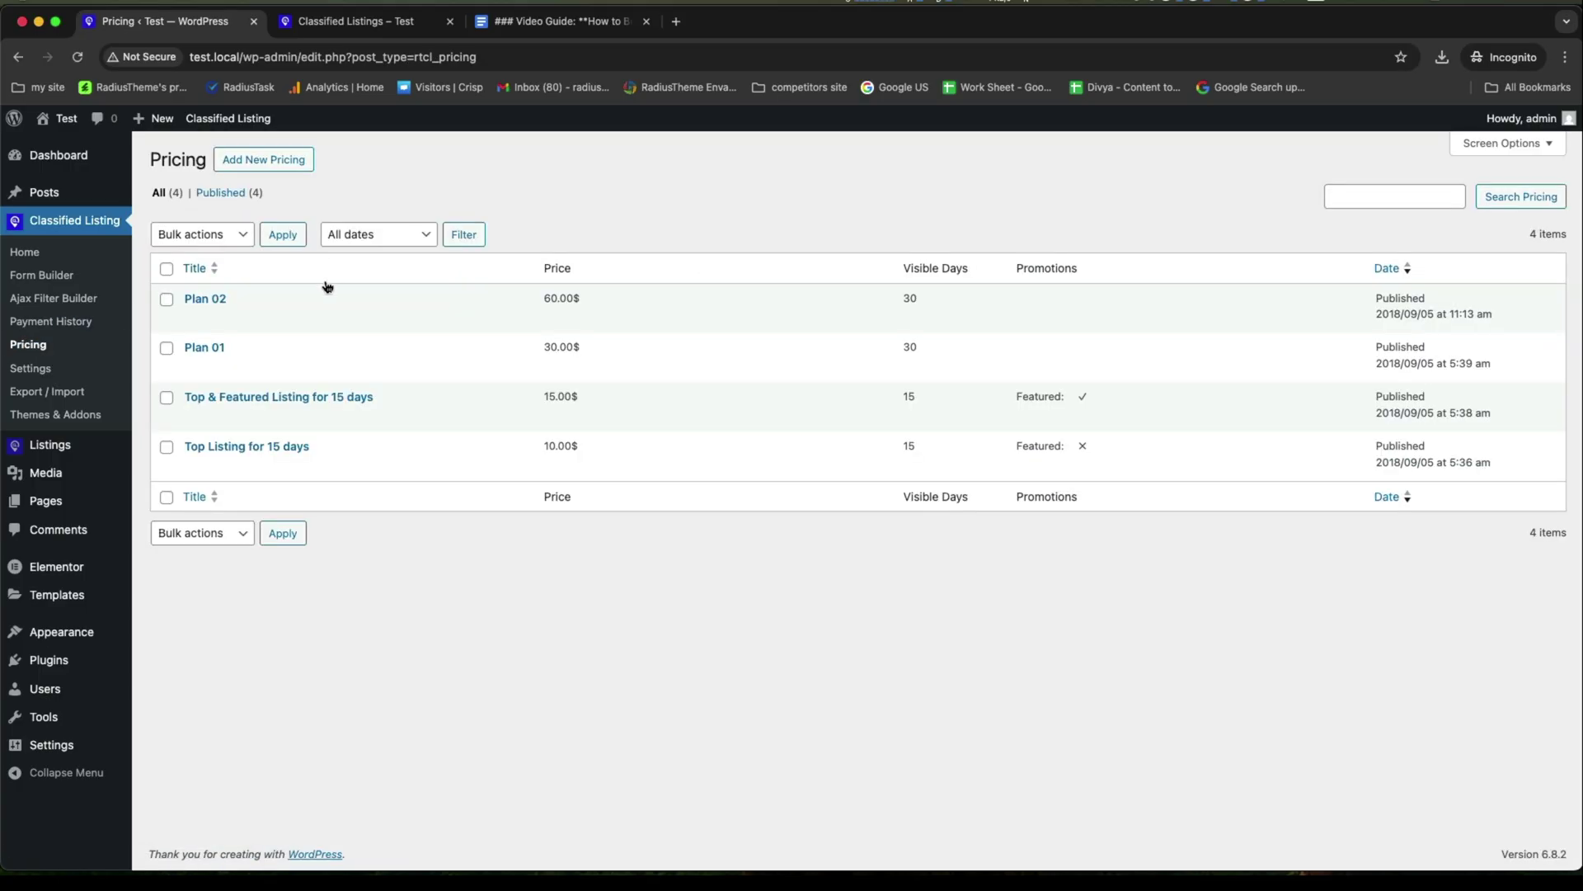
{"action": "left_click", "coordinate": [253, 162]}
{"action": "left_click", "coordinate": [386, 288]}
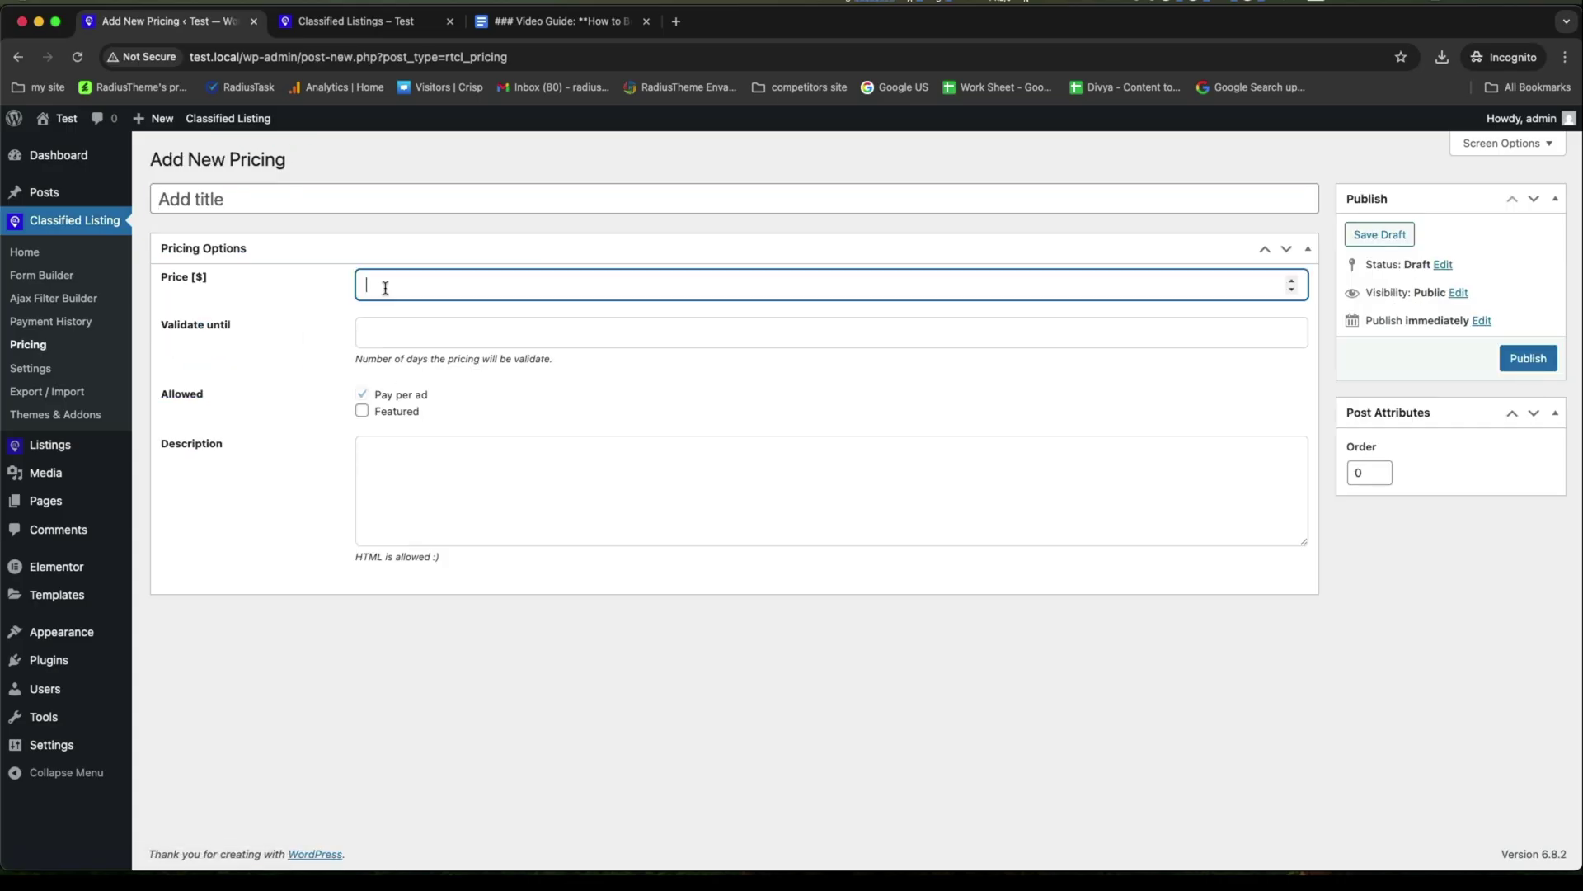
{"action": "type", "text": "5"}
{"action": "left_click", "coordinate": [387, 329]}
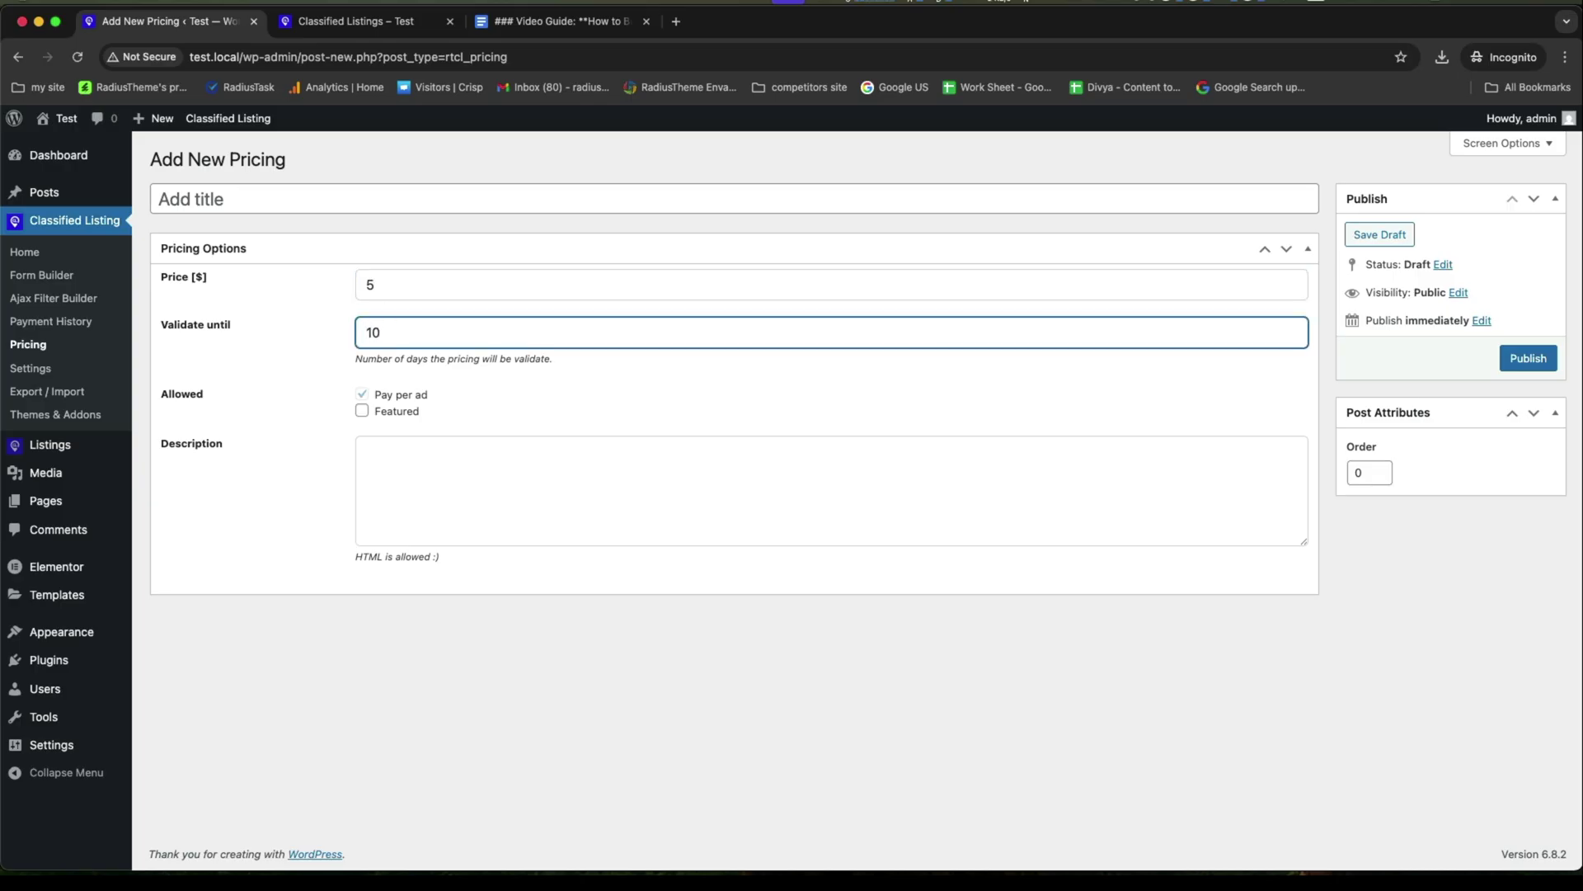
{"action": "left_click", "coordinate": [363, 412]}
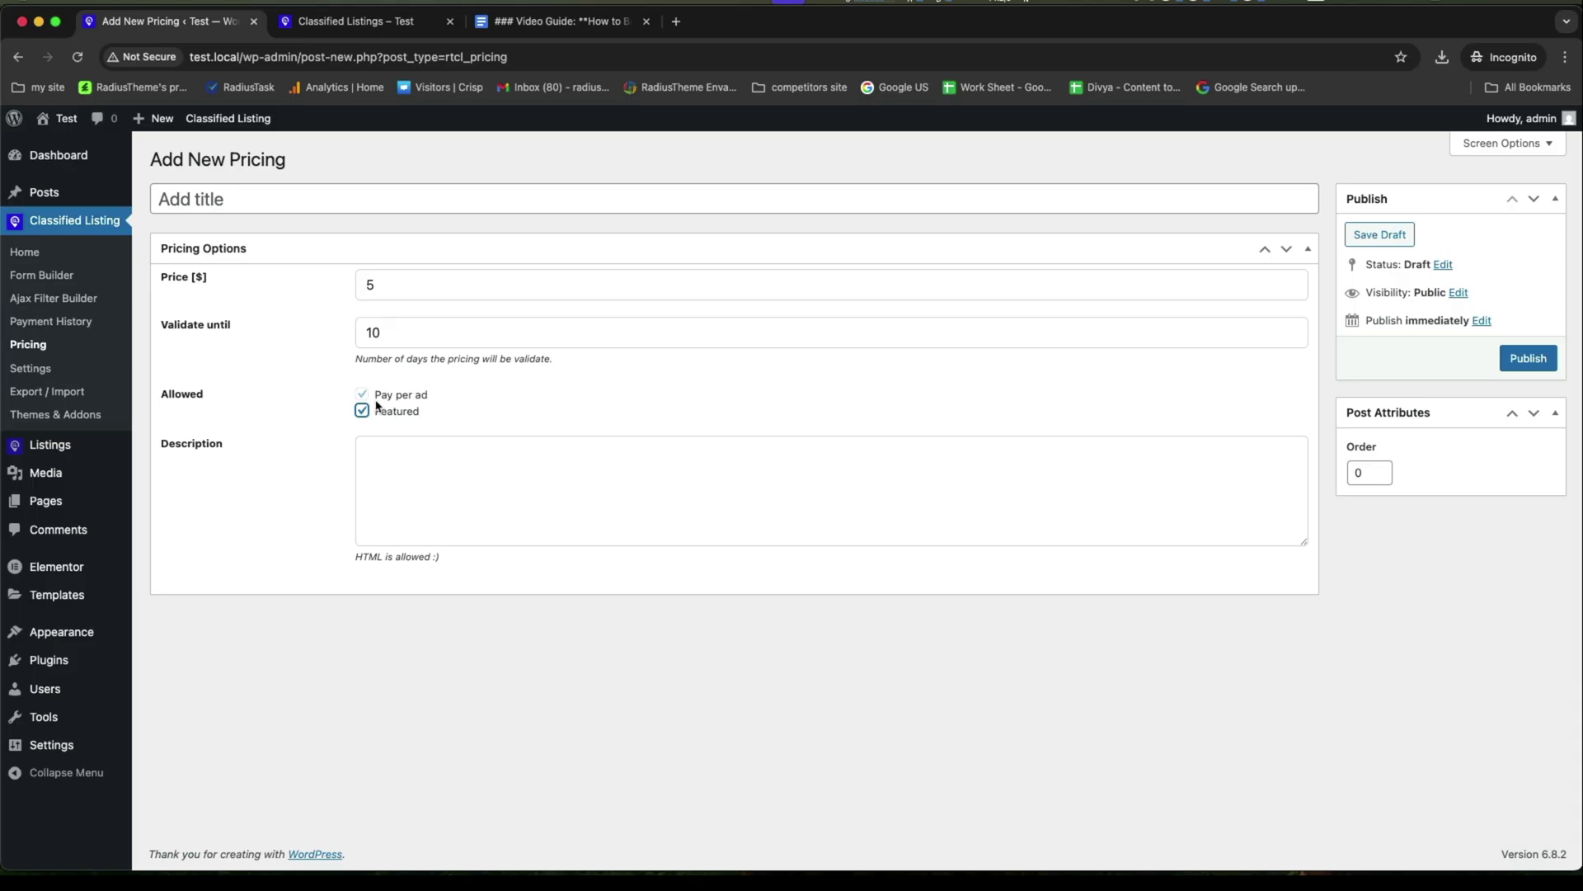
{"action": "left_click", "coordinate": [423, 473]}
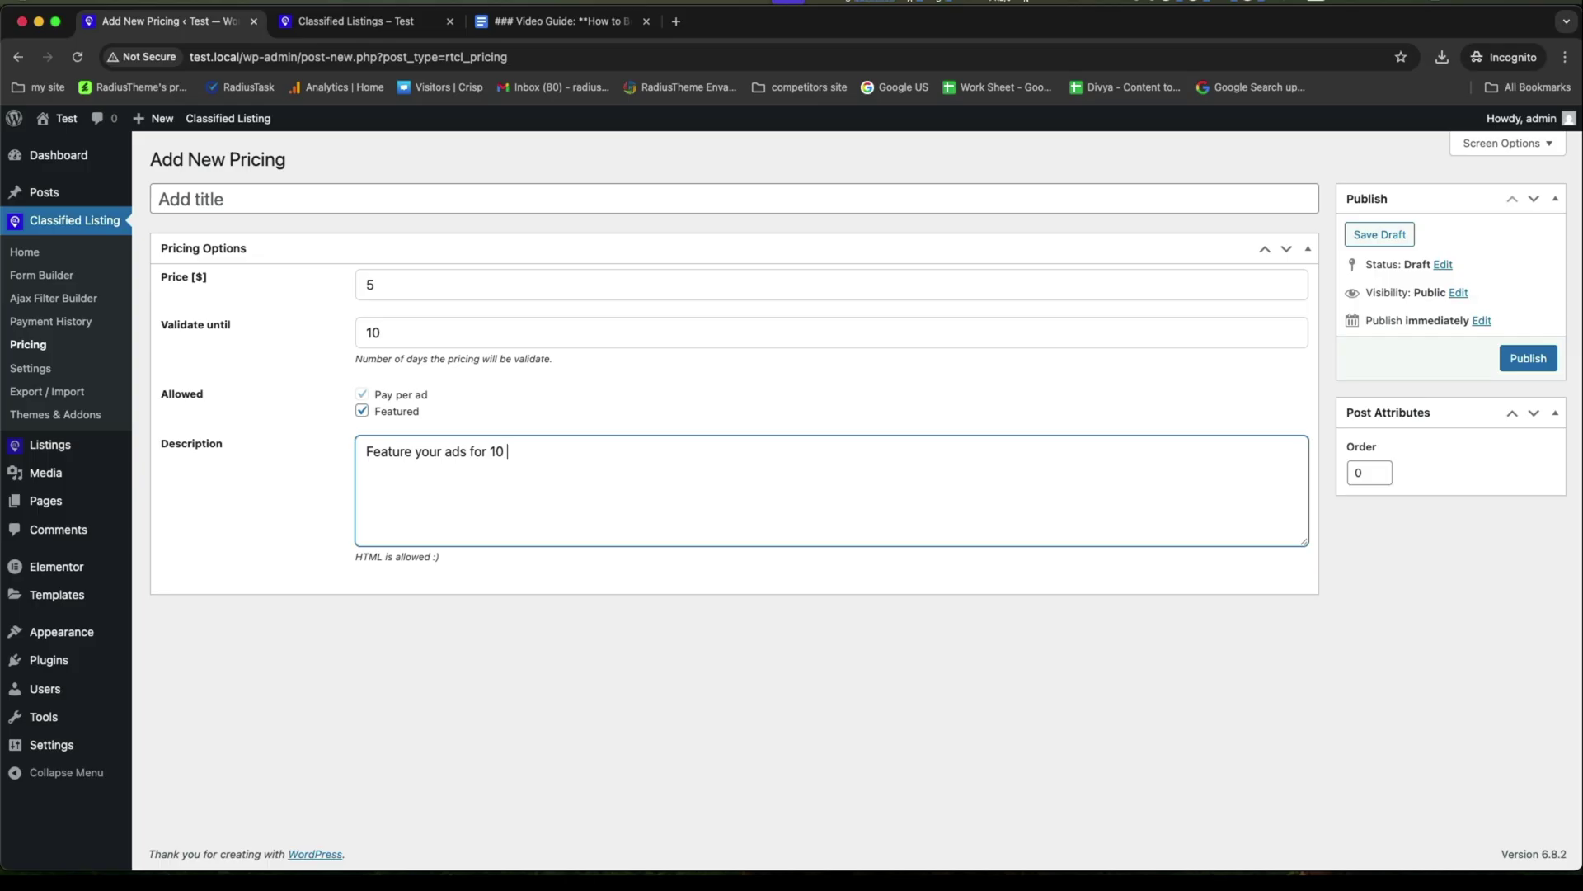
{"action": "type", "text": "Feature your ads for 10 days"}
{"action": "left_click", "coordinate": [1530, 359]}
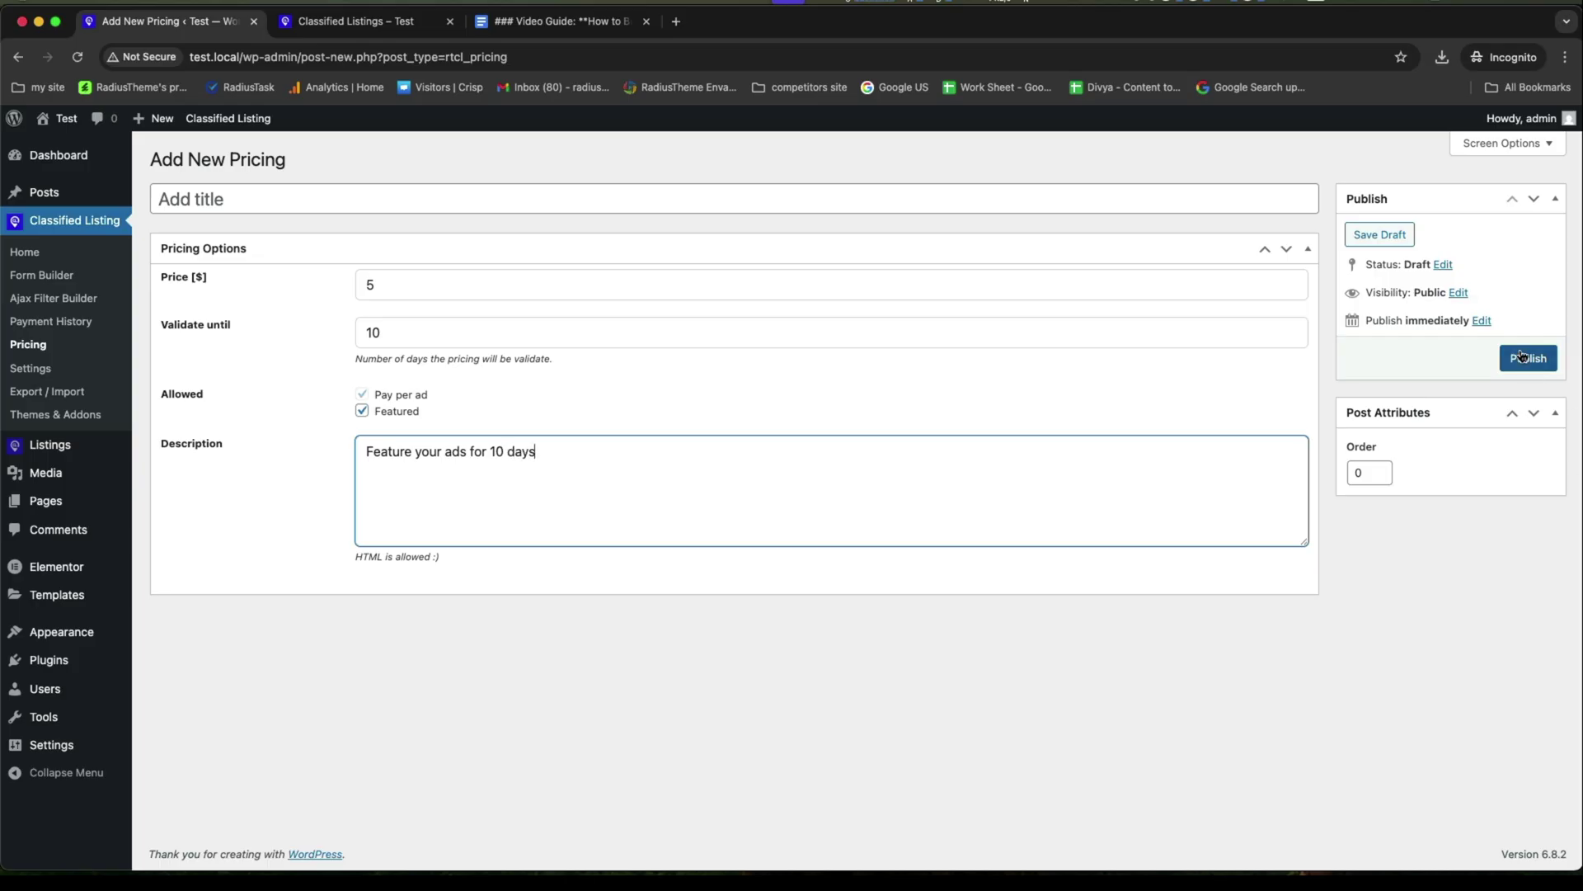
{"action": "left_click", "coordinate": [33, 345]}
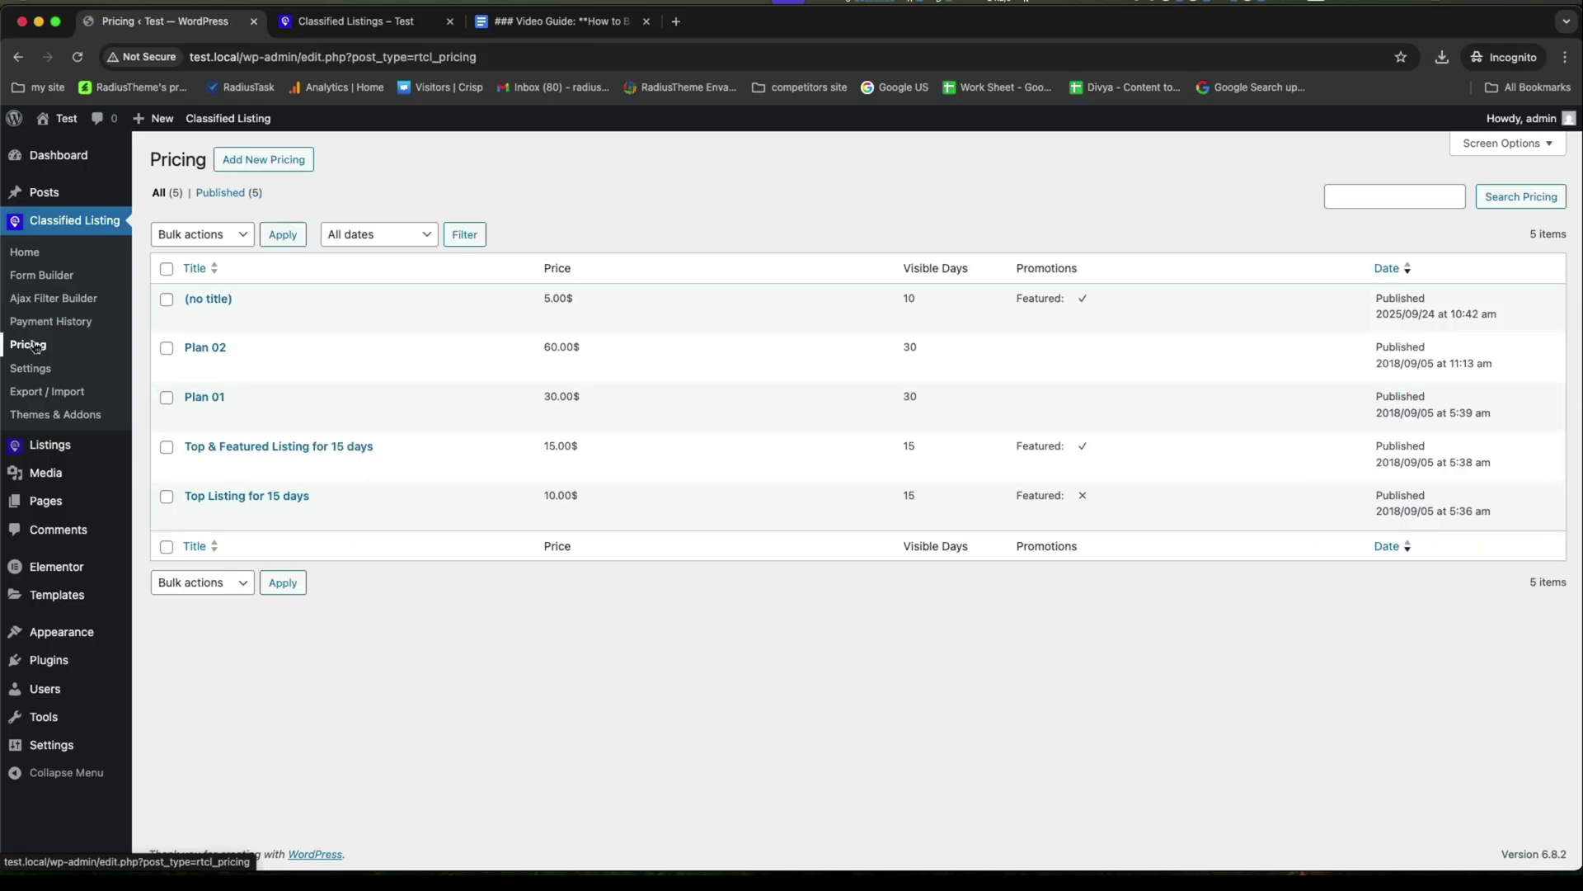
Give the untitled $5 plan the title 'Feature your ads for 10 days' and update it.
{"action": "left_click", "coordinate": [192, 319]}
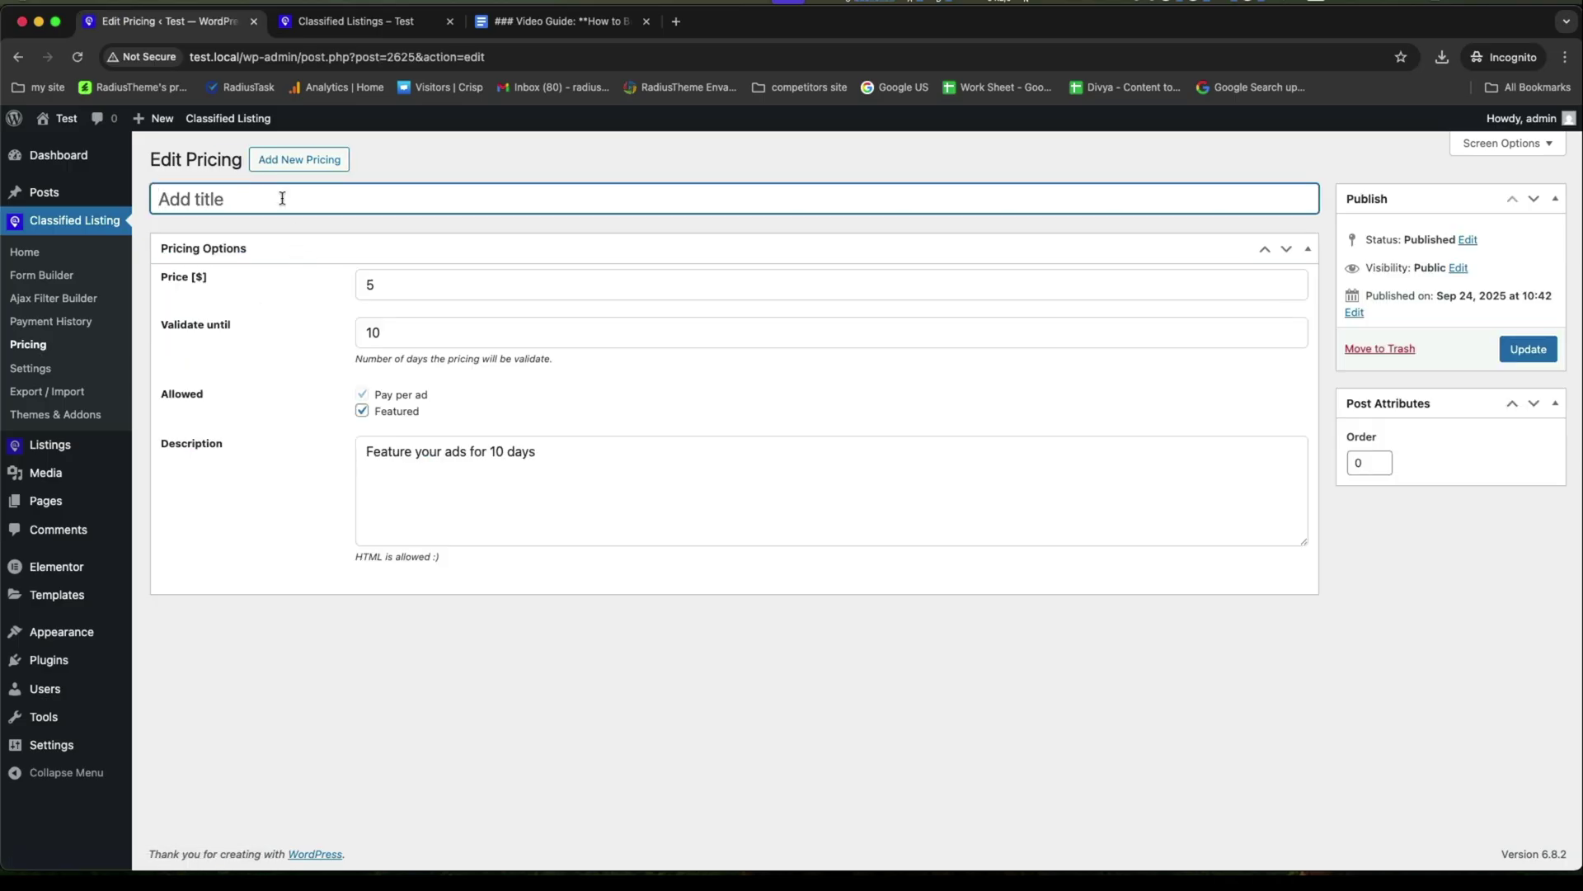
{"action": "type", "text": "Featuer yo your ads for 10 days"}
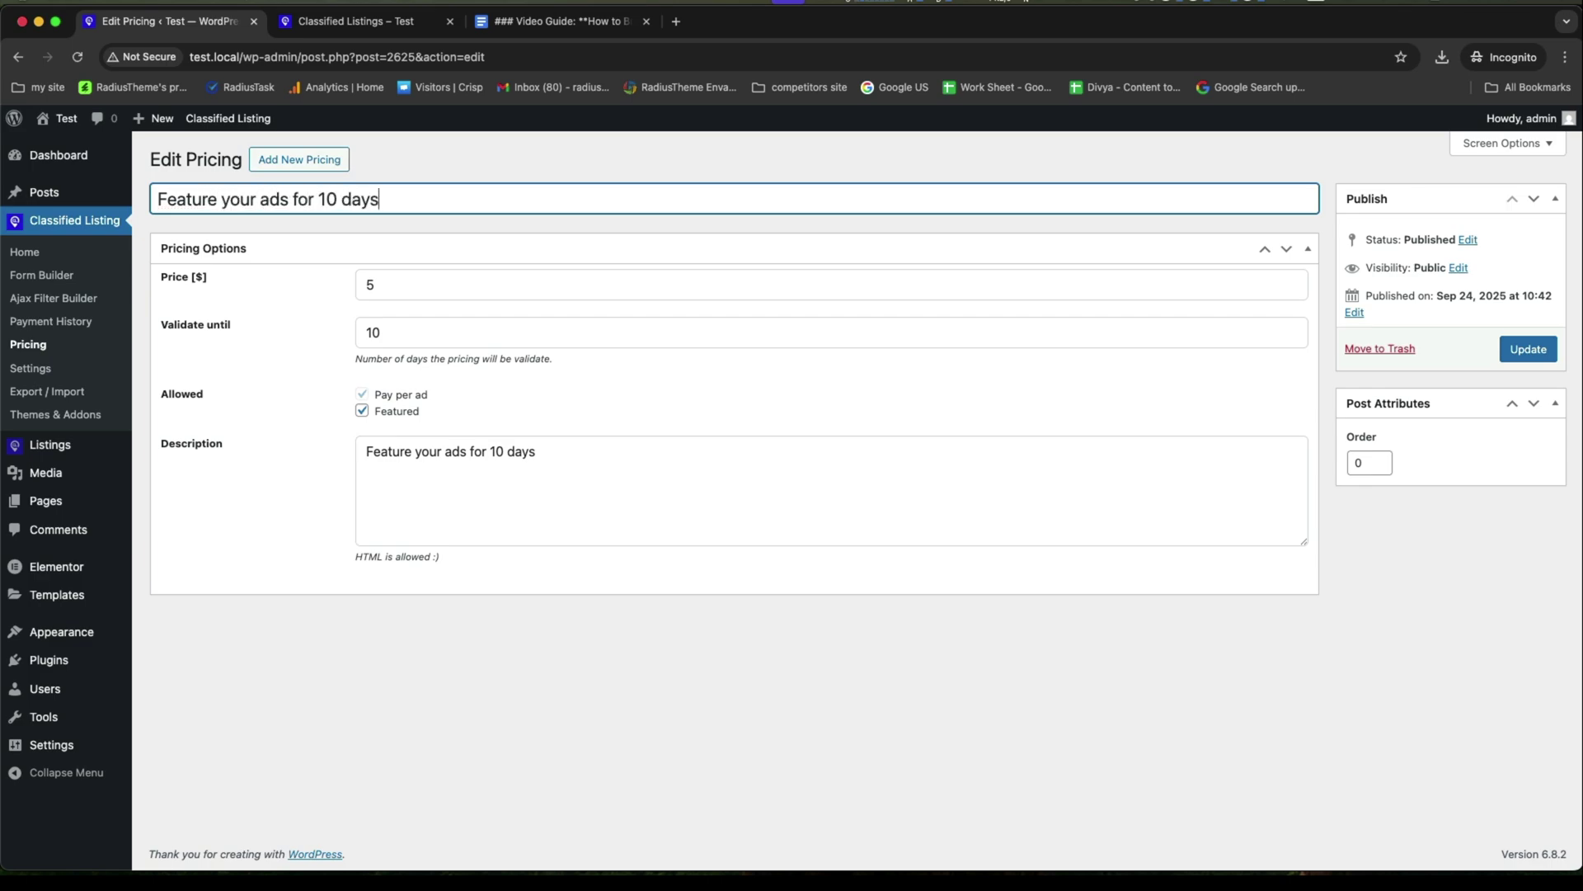
{"action": "left_click", "coordinate": [1528, 350]}
{"action": "left_click", "coordinate": [25, 350]}
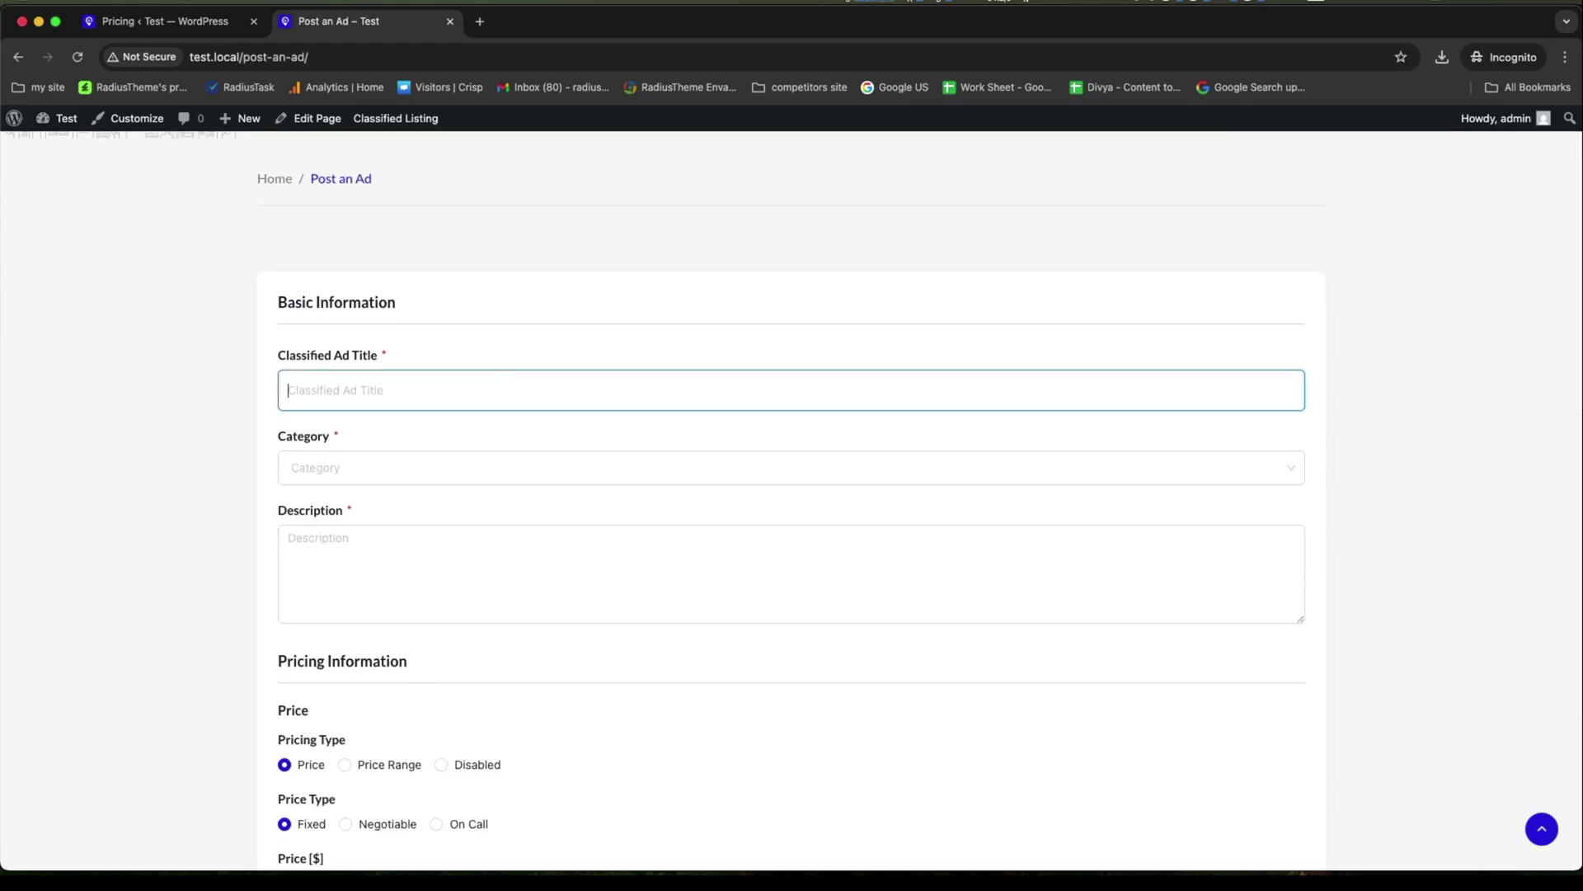
Title the ad 'I want to sell my Cat', choose Pets & Animals, and write a repeated description.
{"action": "type", "text": "I want to sell my Cat"}
{"action": "left_click", "coordinate": [391, 461]}
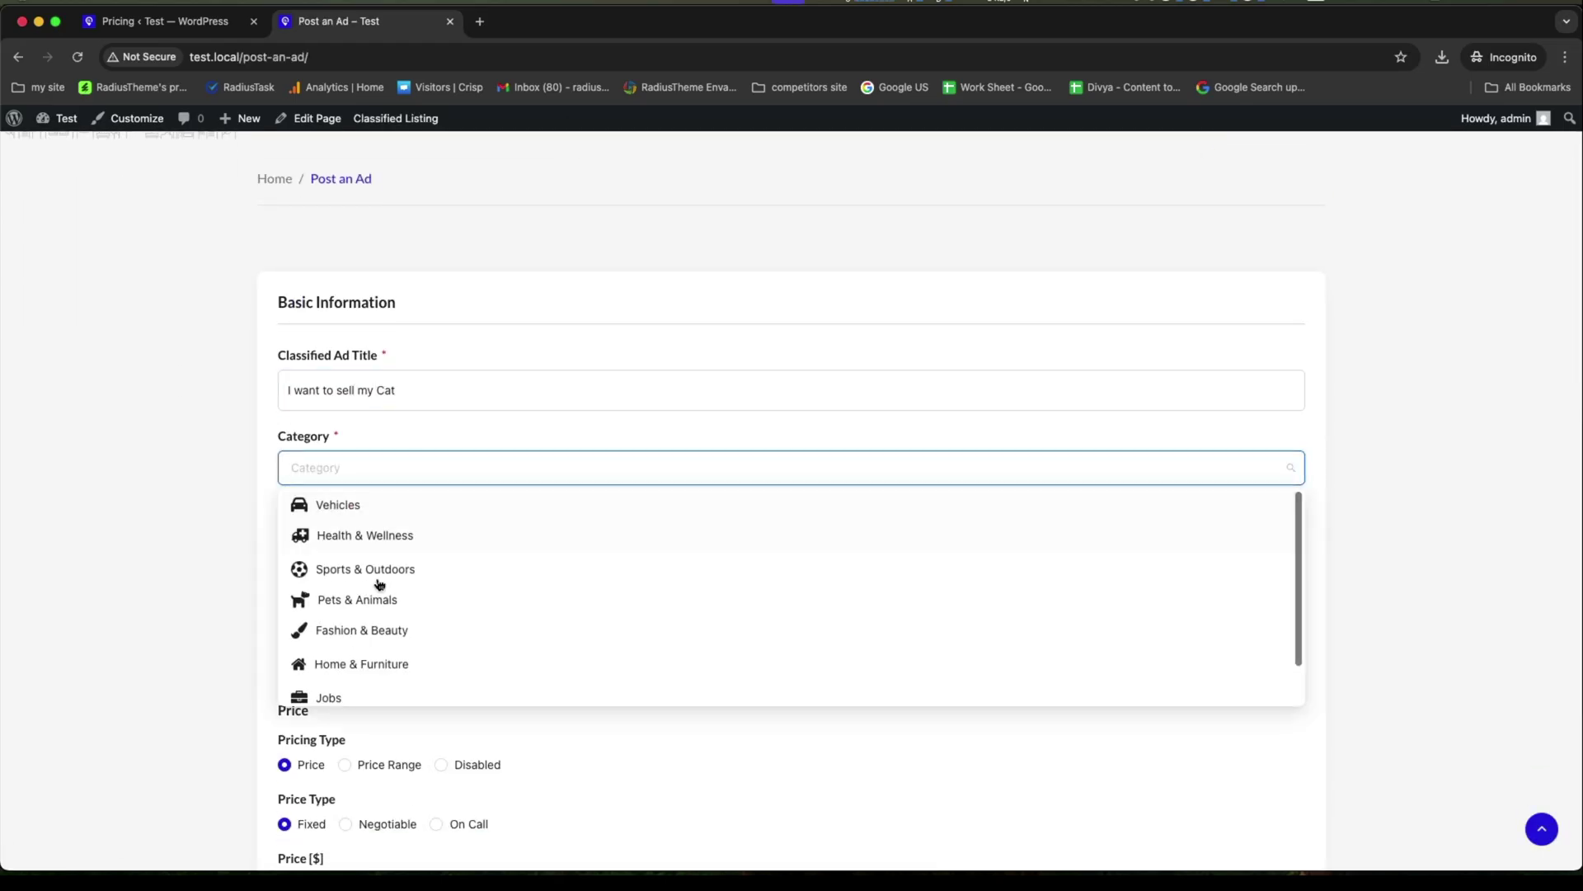
{"action": "left_click", "coordinate": [329, 595]}
{"action": "left_click", "coordinate": [432, 548]}
{"action": "type", "text": "Write your cat details"}
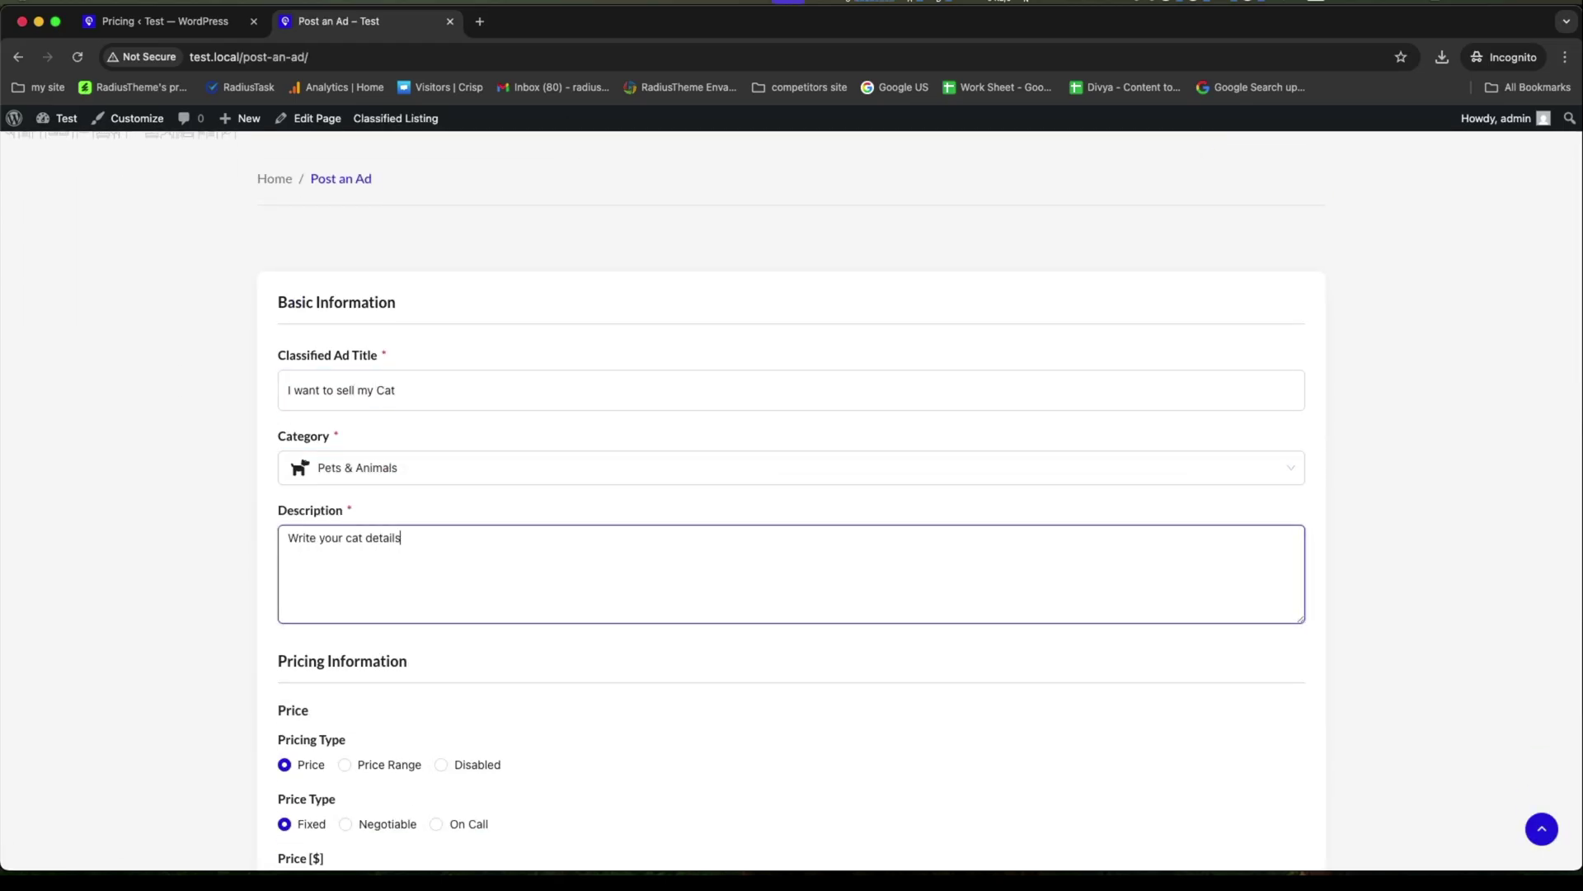
{"action": "type", "text": " here."}
{"action": "key", "text": "super+a"}
{"action": "key", "text": "super+c"}
{"action": "key", "text": "Right"}
{"action": "key", "text": "super+v"}
{"action": "key", "text": "super+v"}
{"action": "key", "text": "super+v"}
{"action": "key", "text": "super+v"}
{"action": "key", "text": "super+v"}
{"action": "key", "text": "super+v"}
{"action": "key", "text": "super+v"}
{"action": "key", "text": "super+v"}
{"action": "key", "text": "super+v"}
{"action": "key", "text": "super+v"}
{"action": "key", "text": "super+v"}
{"action": "key", "text": "super+v"}
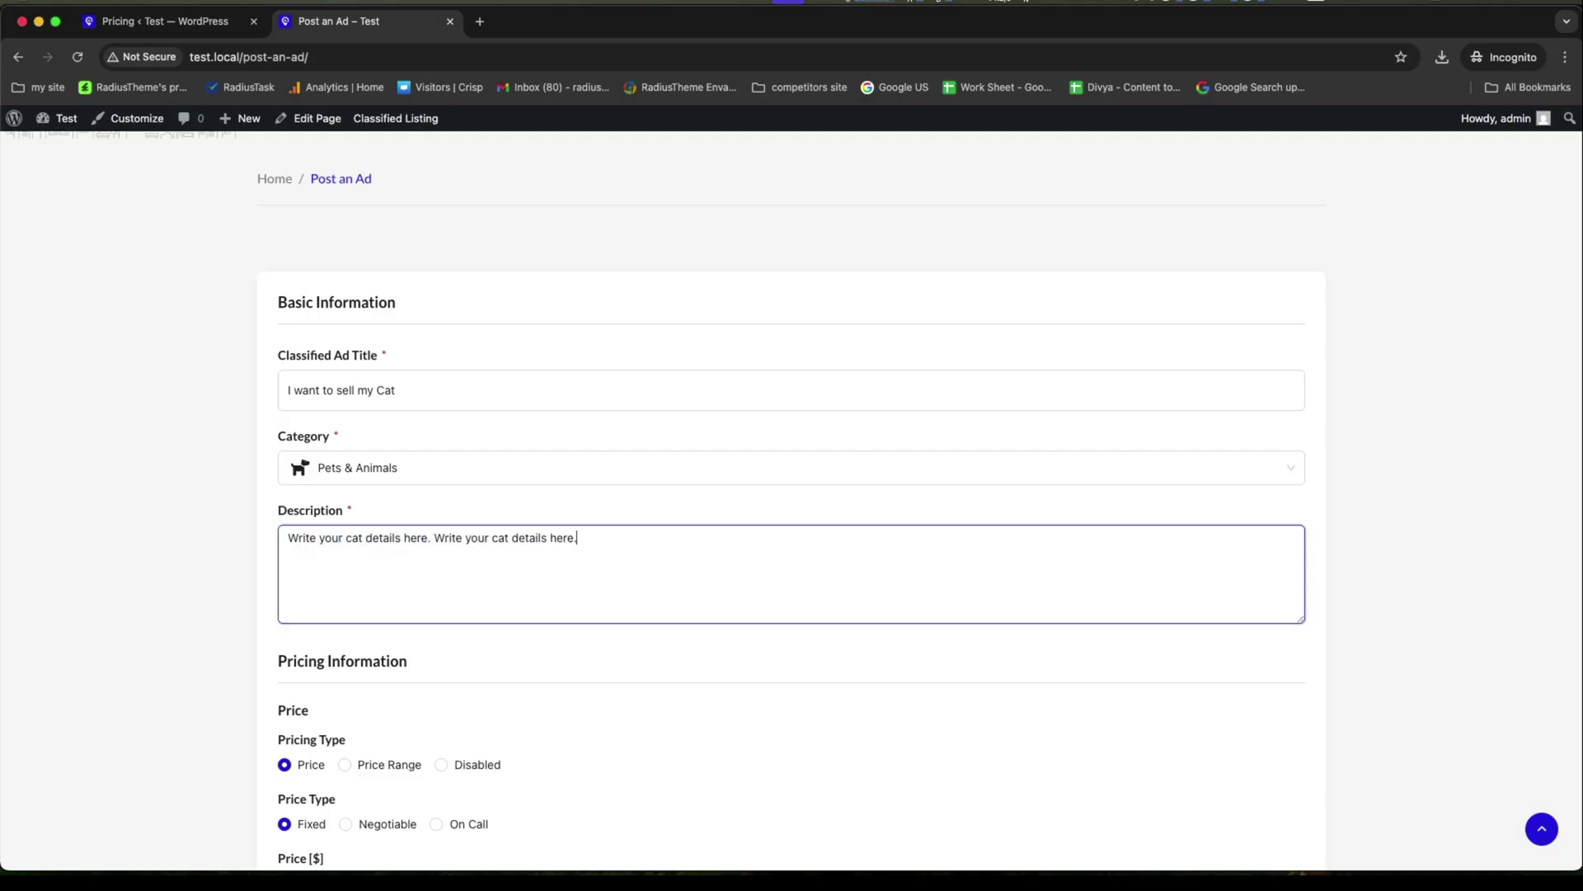
Set the ad price to 100 and upload the Cate.png kitten photo.
{"action": "scroll", "coordinate": [792, 495], "scroll_direction": "down", "scroll_amount": 3}
{"action": "left_click", "coordinate": [339, 649]}
{"action": "type", "text": "100"}
{"action": "scroll", "coordinate": [792, 495], "scroll_direction": "down", "scroll_amount": 3}
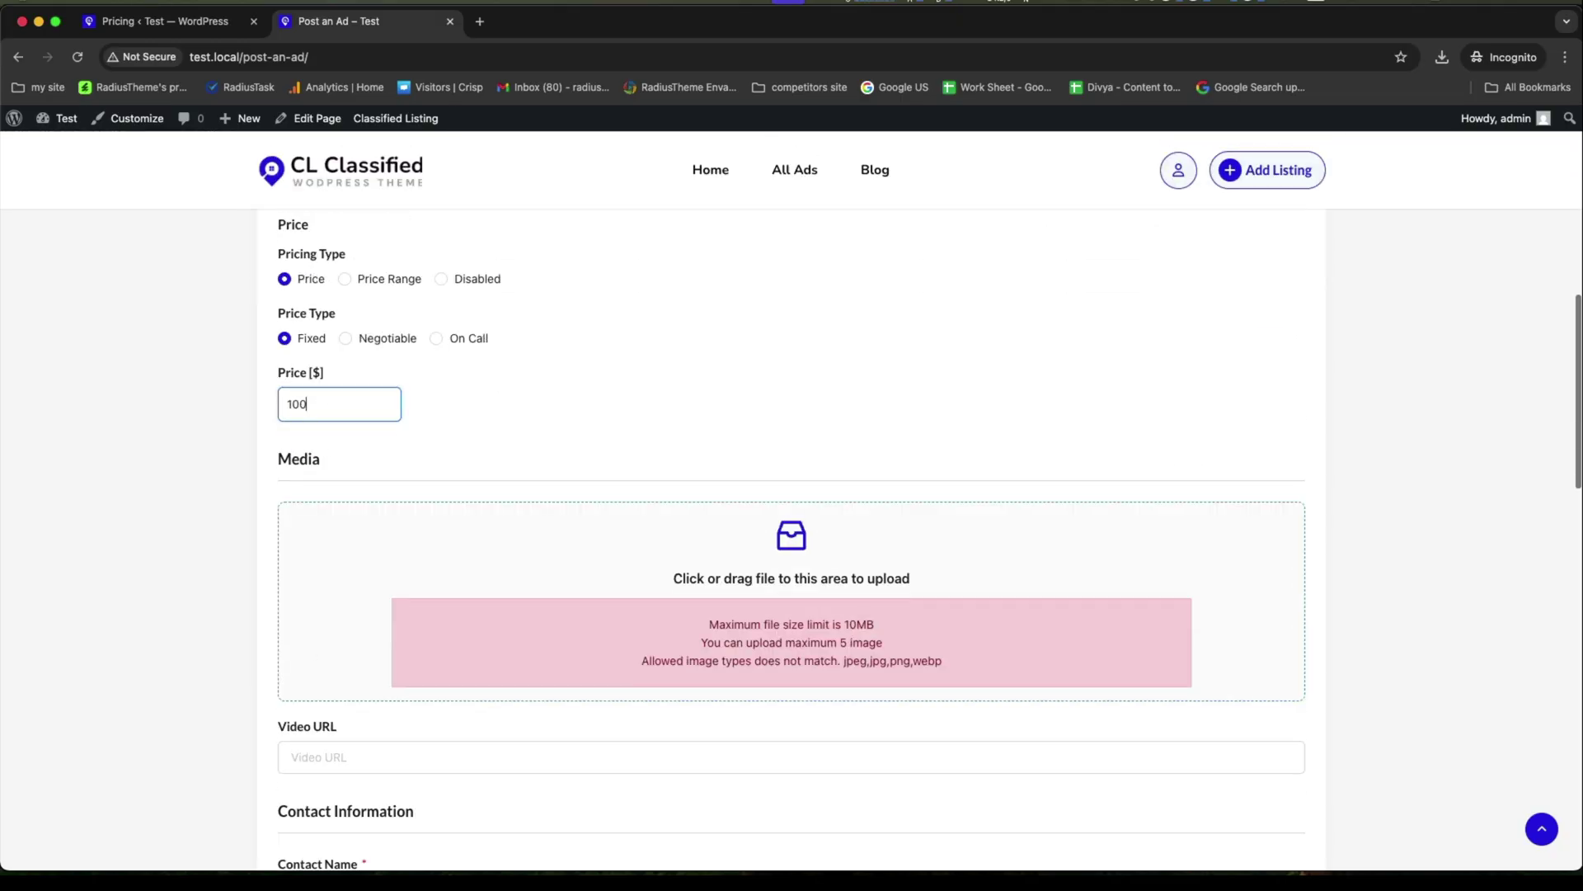
{"action": "left_click", "coordinate": [486, 575]}
{"action": "left_click", "coordinate": [542, 334]}
{"action": "left_click", "coordinate": [1159, 639]}
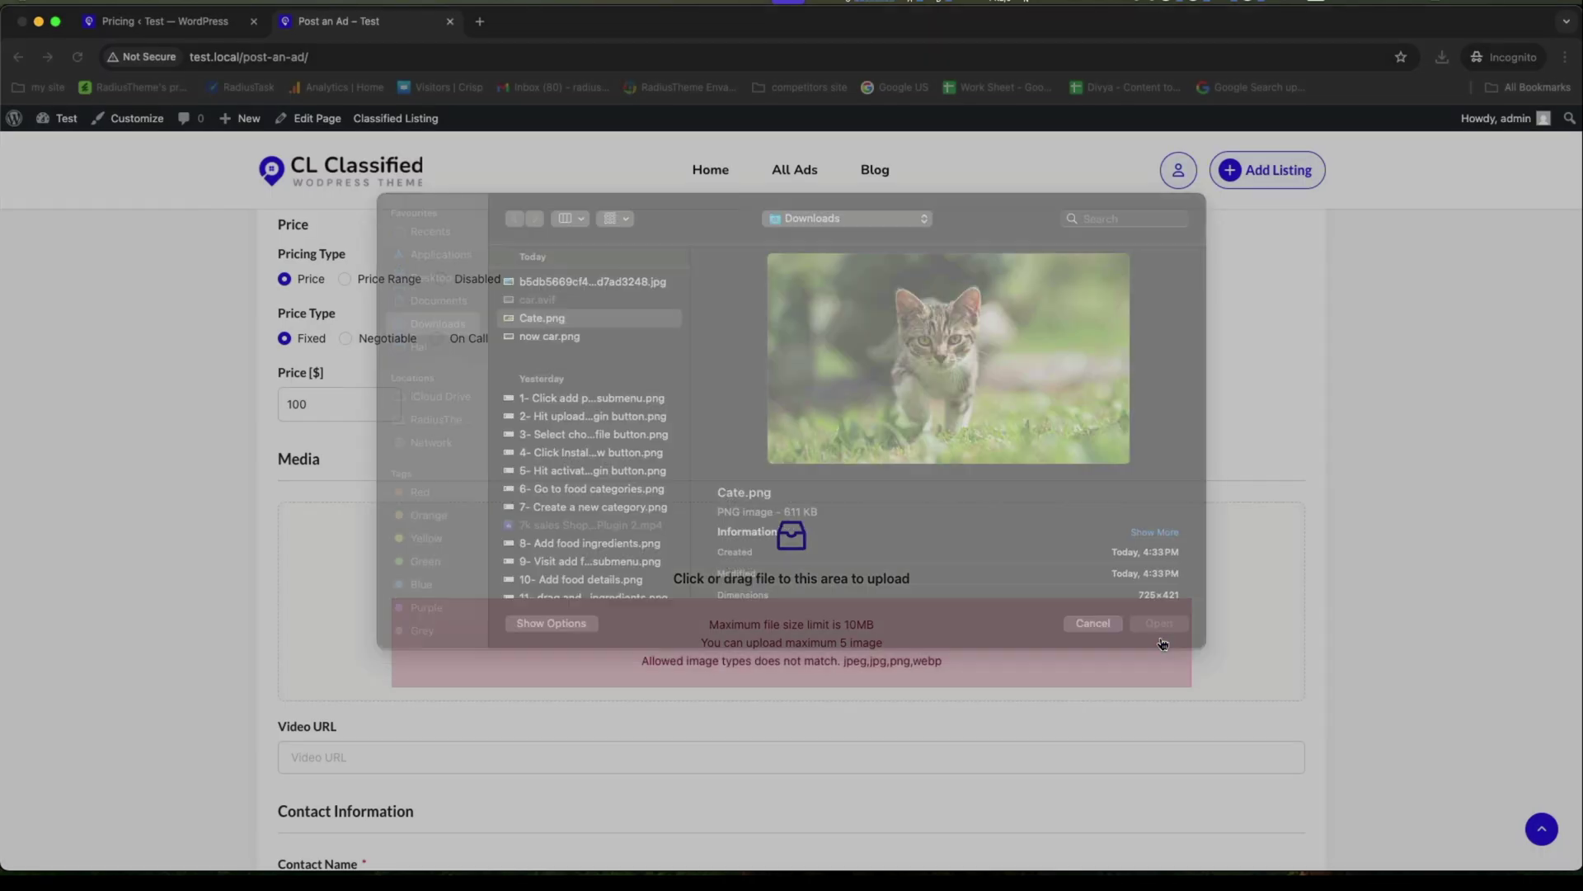
{"action": "scroll", "coordinate": [668, 731], "scroll_direction": "down", "scroll_amount": 5}
{"action": "scroll", "coordinate": [471, 452], "scroll_direction": "up", "scroll_amount": 1}
{"action": "left_click", "coordinate": [470, 452]}
{"action": "scroll", "coordinate": [471, 452], "scroll_direction": "down", "scroll_amount": 1}
Fill in the contact name, e-mail, phone number and WhatsApp number.
{"action": "left_click", "coordinate": [410, 528]}
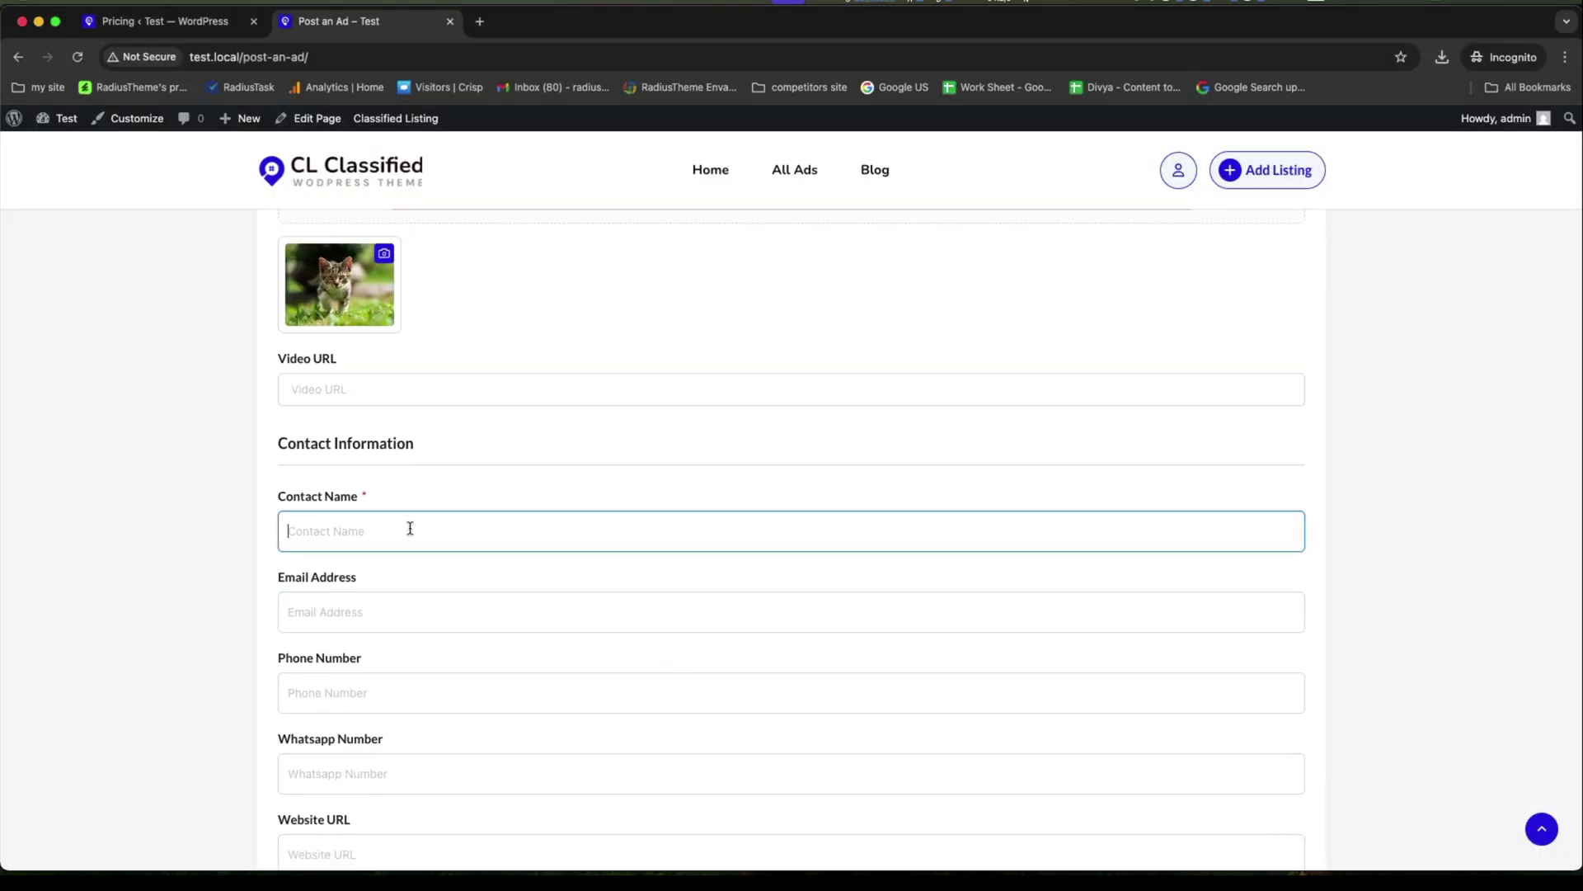
{"action": "type", "text": "Jony"}
{"action": "left_click", "coordinate": [408, 614]}
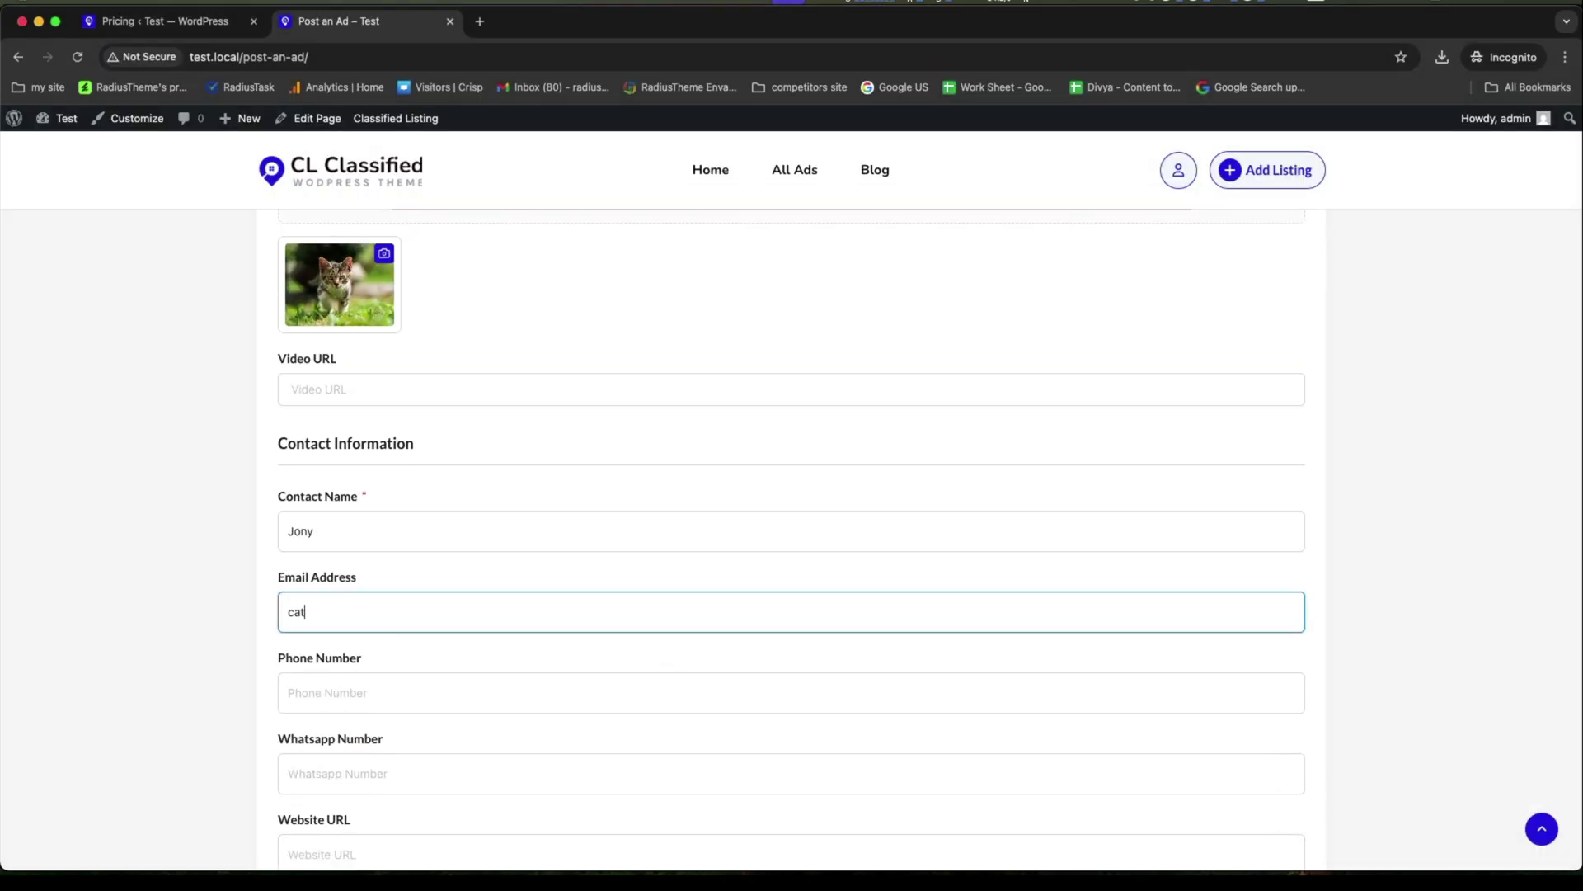
{"action": "left_click", "coordinate": [465, 684]}
{"action": "type", "text": "4567890"}
{"action": "scroll", "coordinate": [465, 683], "scroll_direction": "down", "scroll_amount": 4}
{"action": "left_click", "coordinate": [442, 484]}
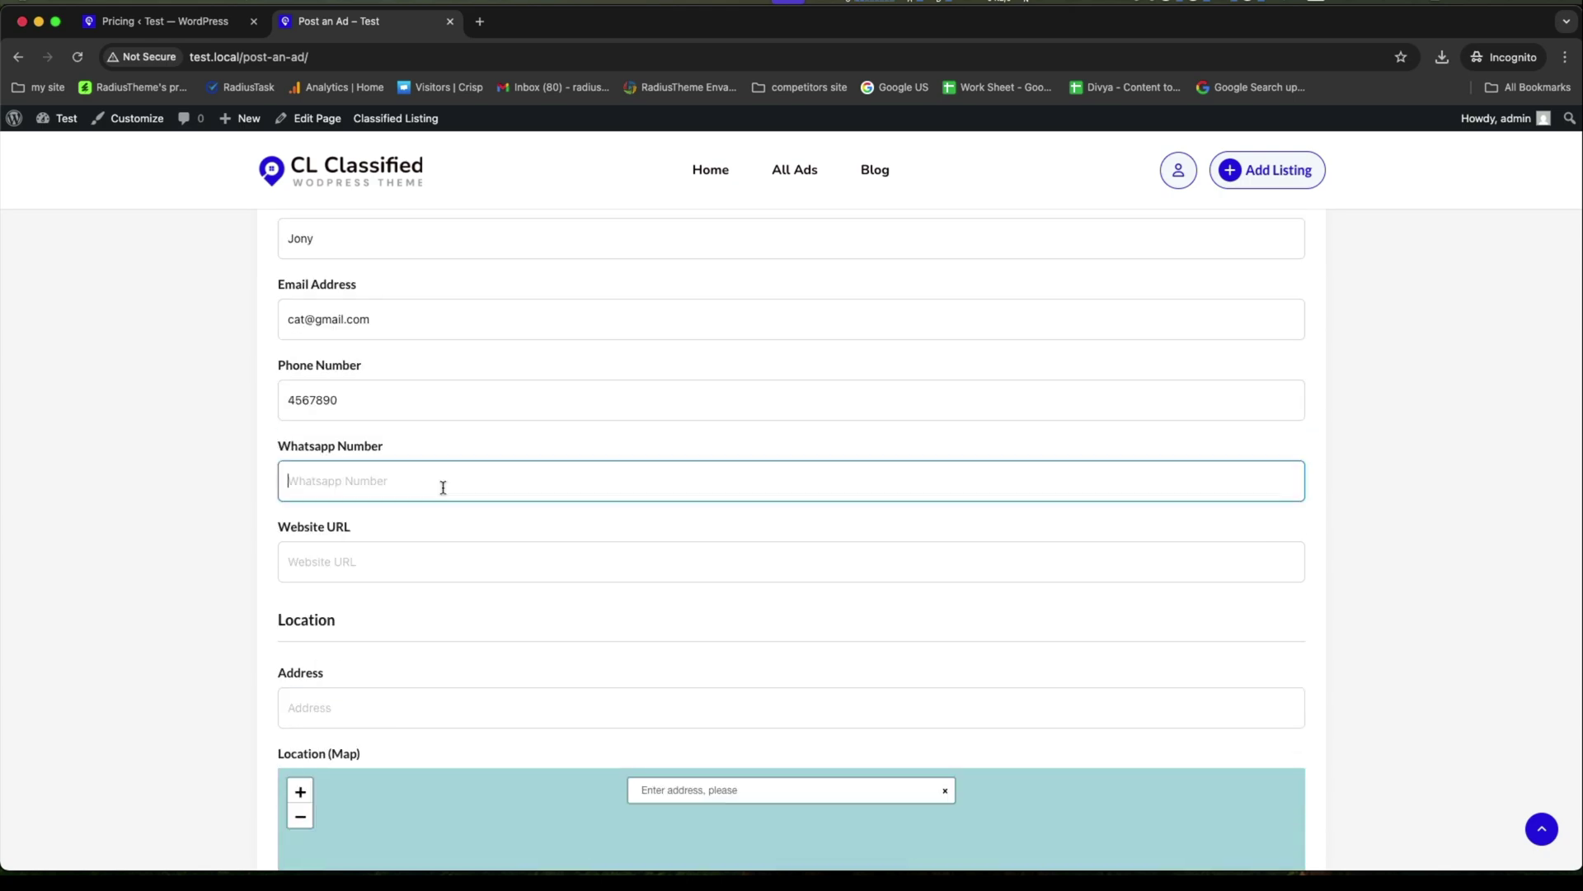
{"action": "type", "text": "65789097"}
Enter the address 'california, United States' and submit the ad.
{"action": "scroll", "coordinate": [350, 443], "scroll_direction": "down", "scroll_amount": 2}
{"action": "left_click", "coordinate": [301, 591]}
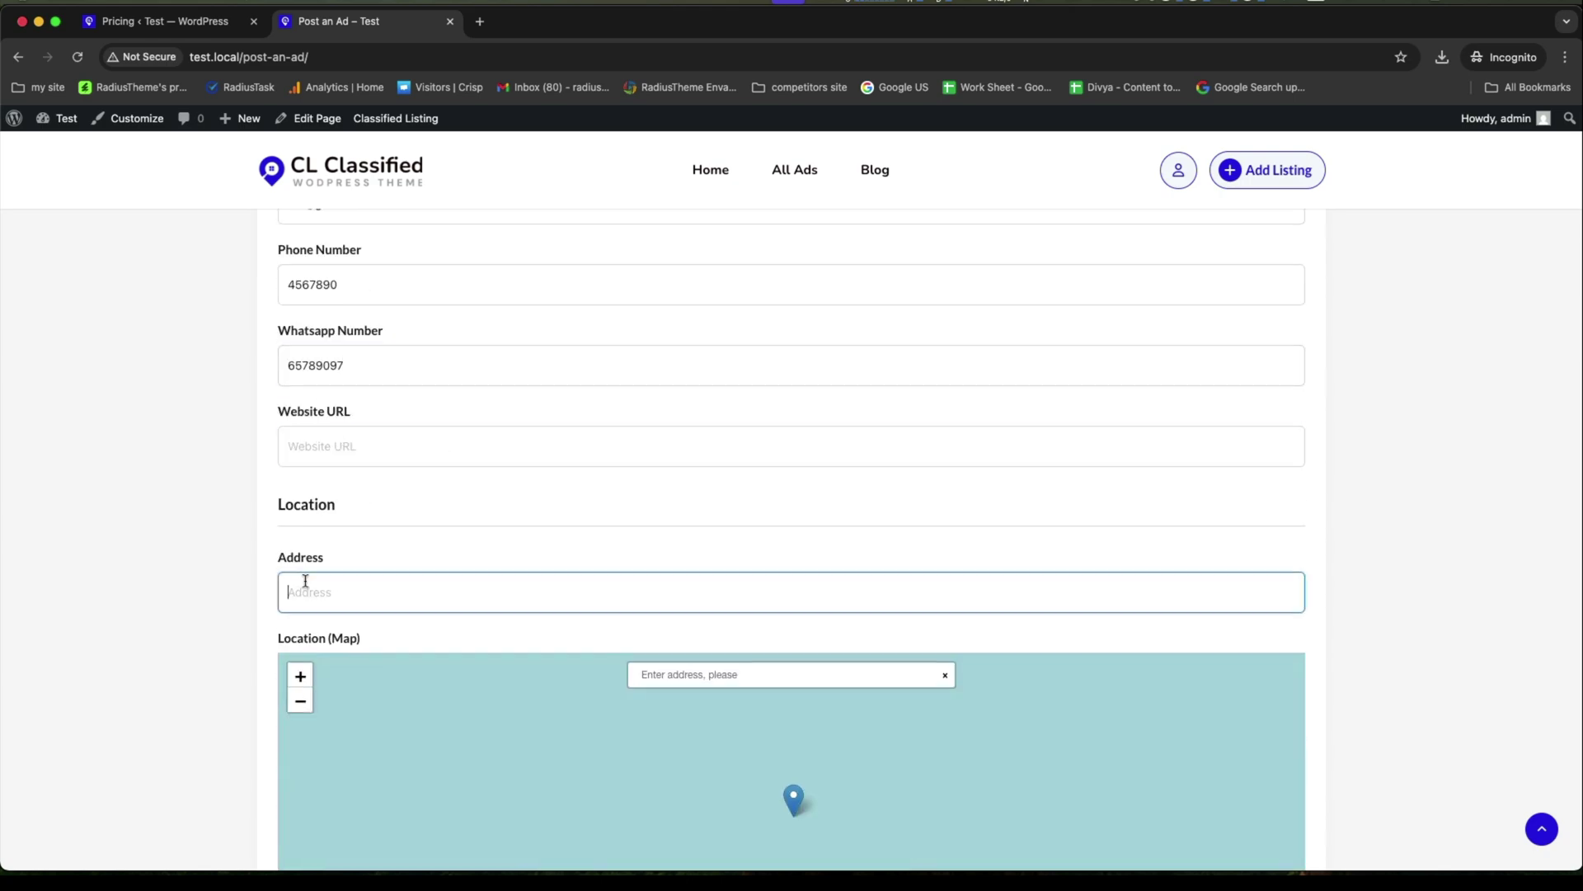
{"action": "type", "text": "california, United States"}
{"action": "scroll", "coordinate": [265, 653], "scroll_direction": "down", "scroll_amount": 8}
{"action": "scroll", "coordinate": [166, 608], "scroll_direction": "up", "scroll_amount": 4}
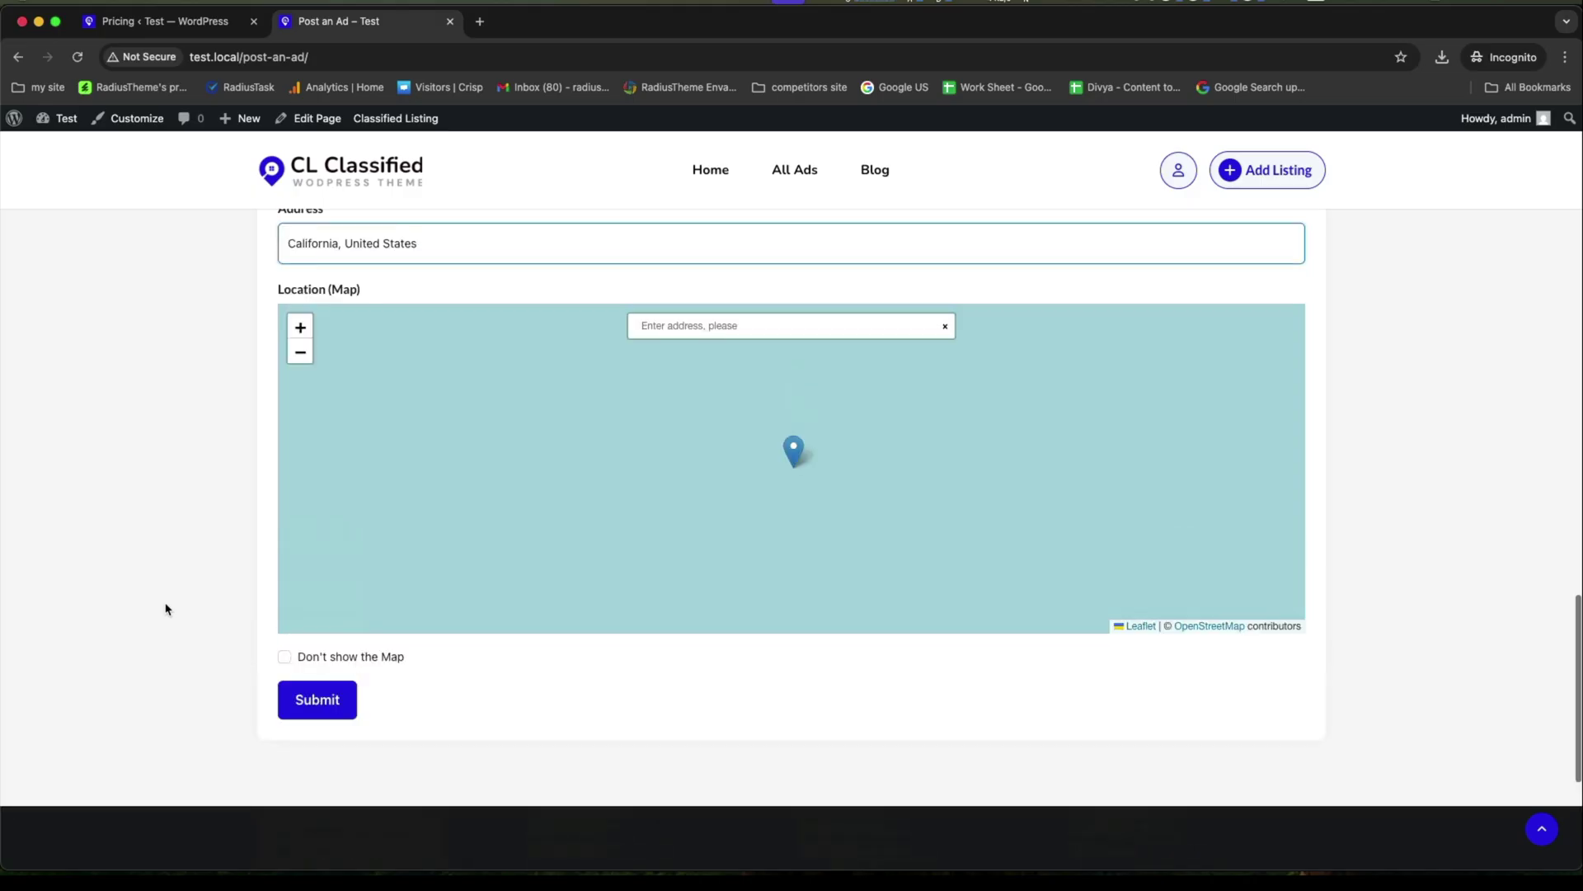
{"action": "left_click", "coordinate": [302, 697]}
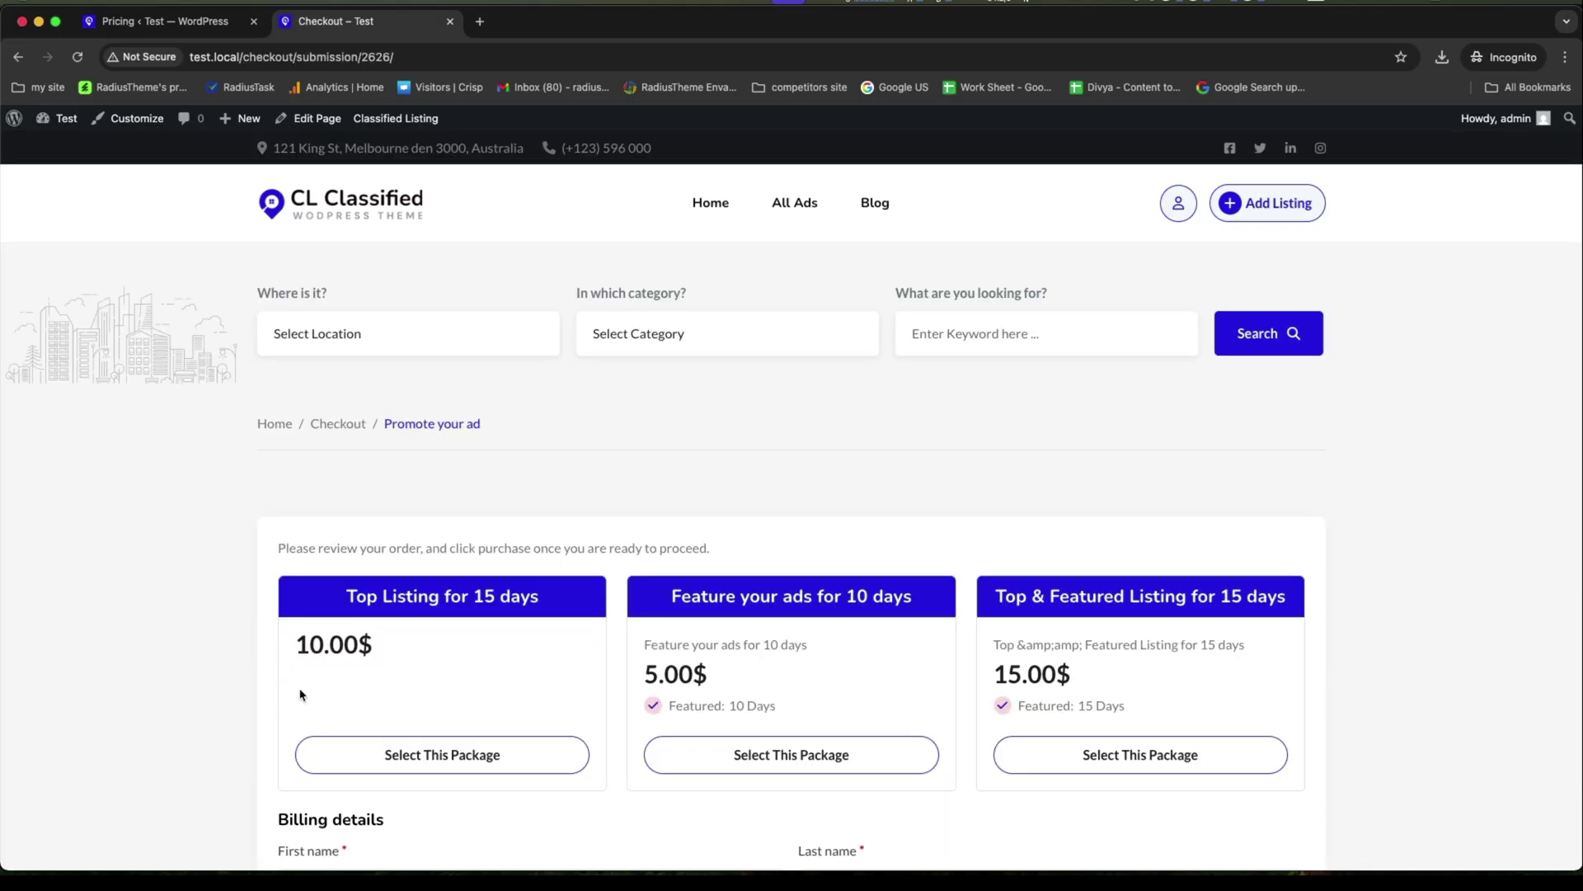
Select the 'Feature your ads for 10 days' package on the checkout page.
{"action": "scroll", "coordinate": [754, 660], "scroll_direction": "down", "scroll_amount": 5}
{"action": "scroll", "coordinate": [752, 657], "scroll_direction": "up", "scroll_amount": 3}
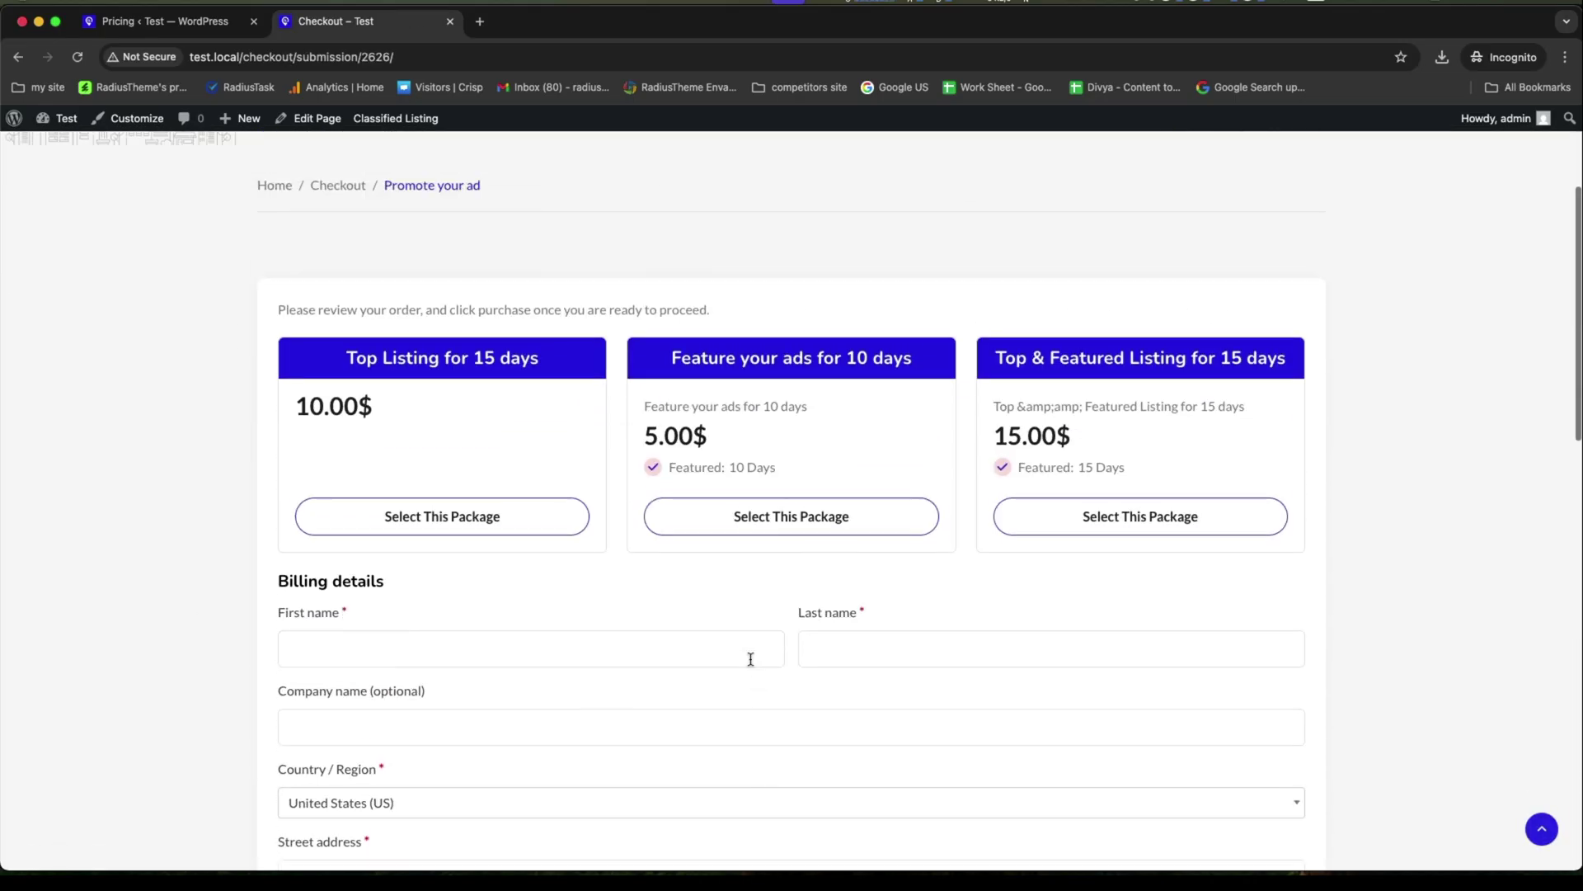
{"action": "left_click", "coordinate": [157, 20]}
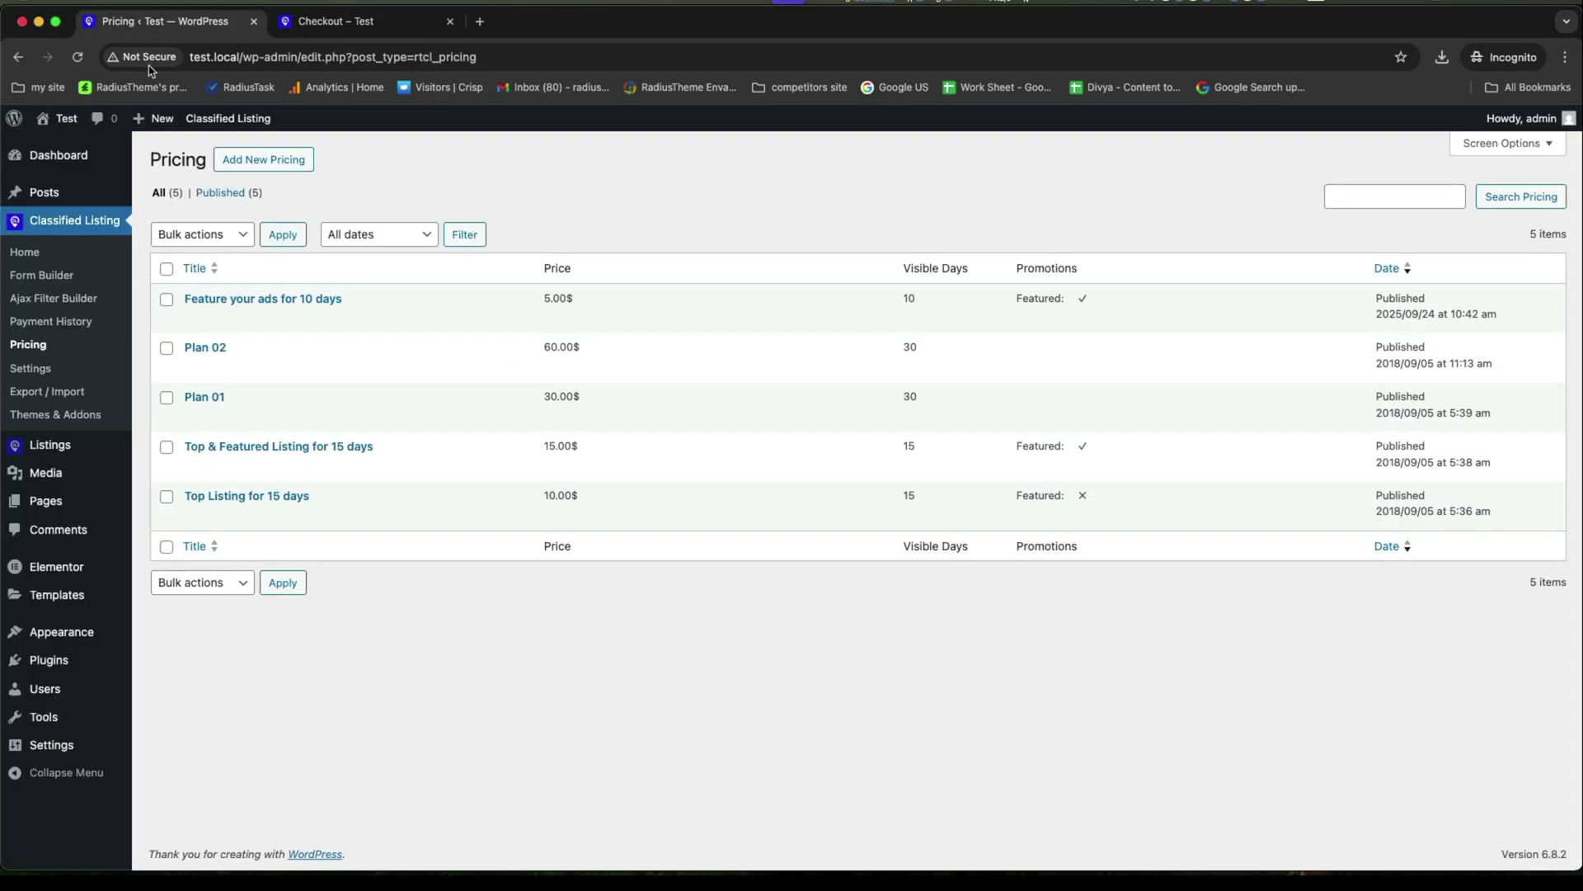
{"action": "left_click", "coordinate": [344, 22]}
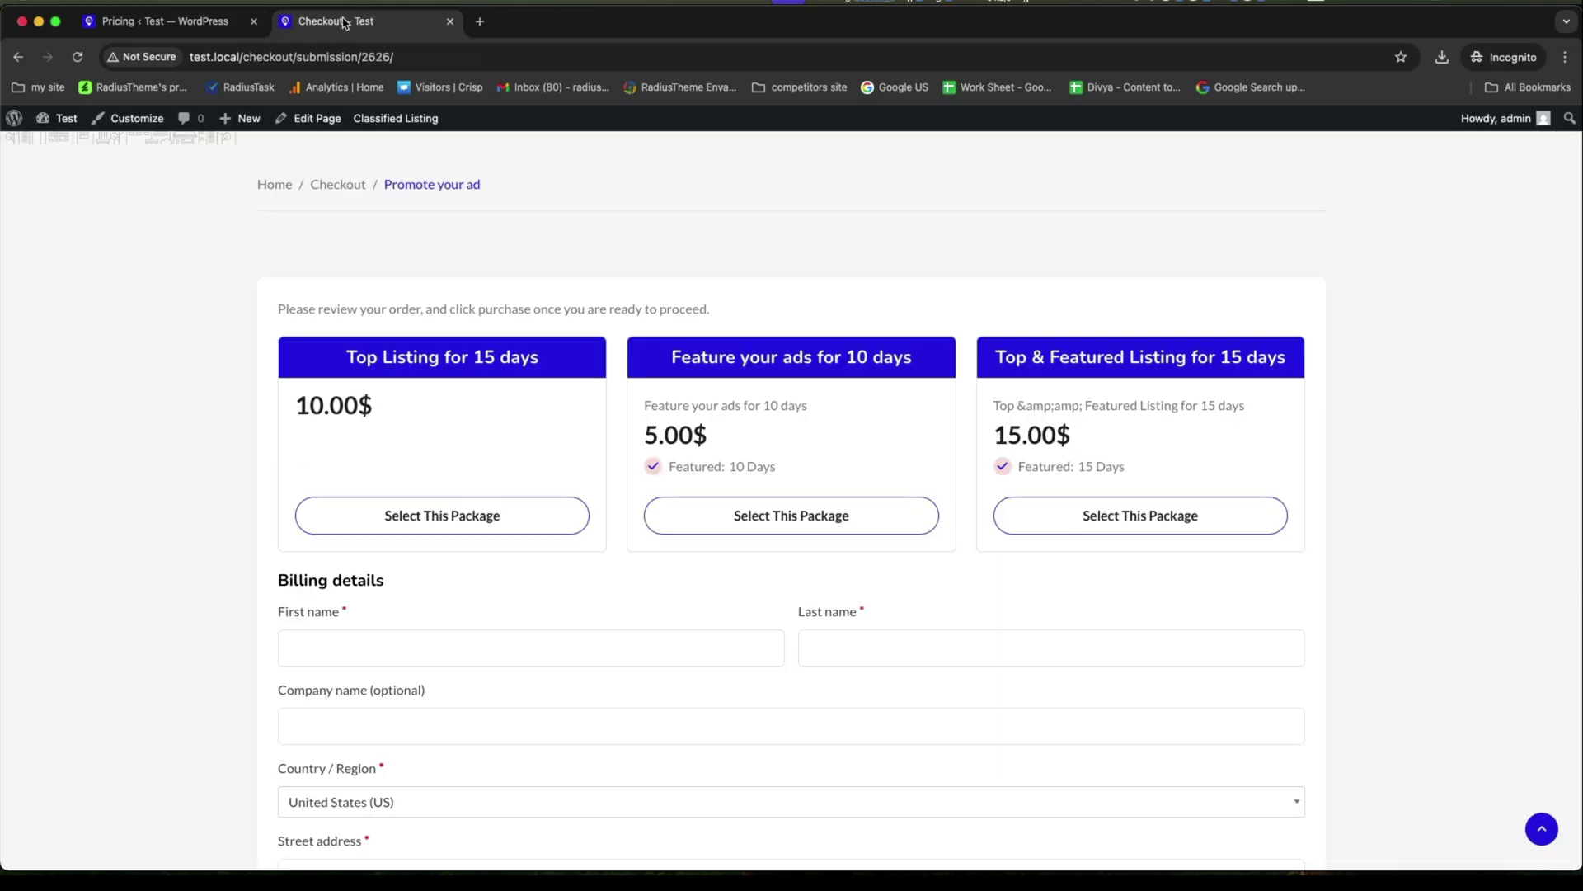
{"action": "left_click", "coordinate": [766, 517]}
Enter the billing first and last name, then fill street address and town from saved entries.
{"action": "scroll", "coordinate": [738, 507], "scroll_direction": "down", "scroll_amount": 3}
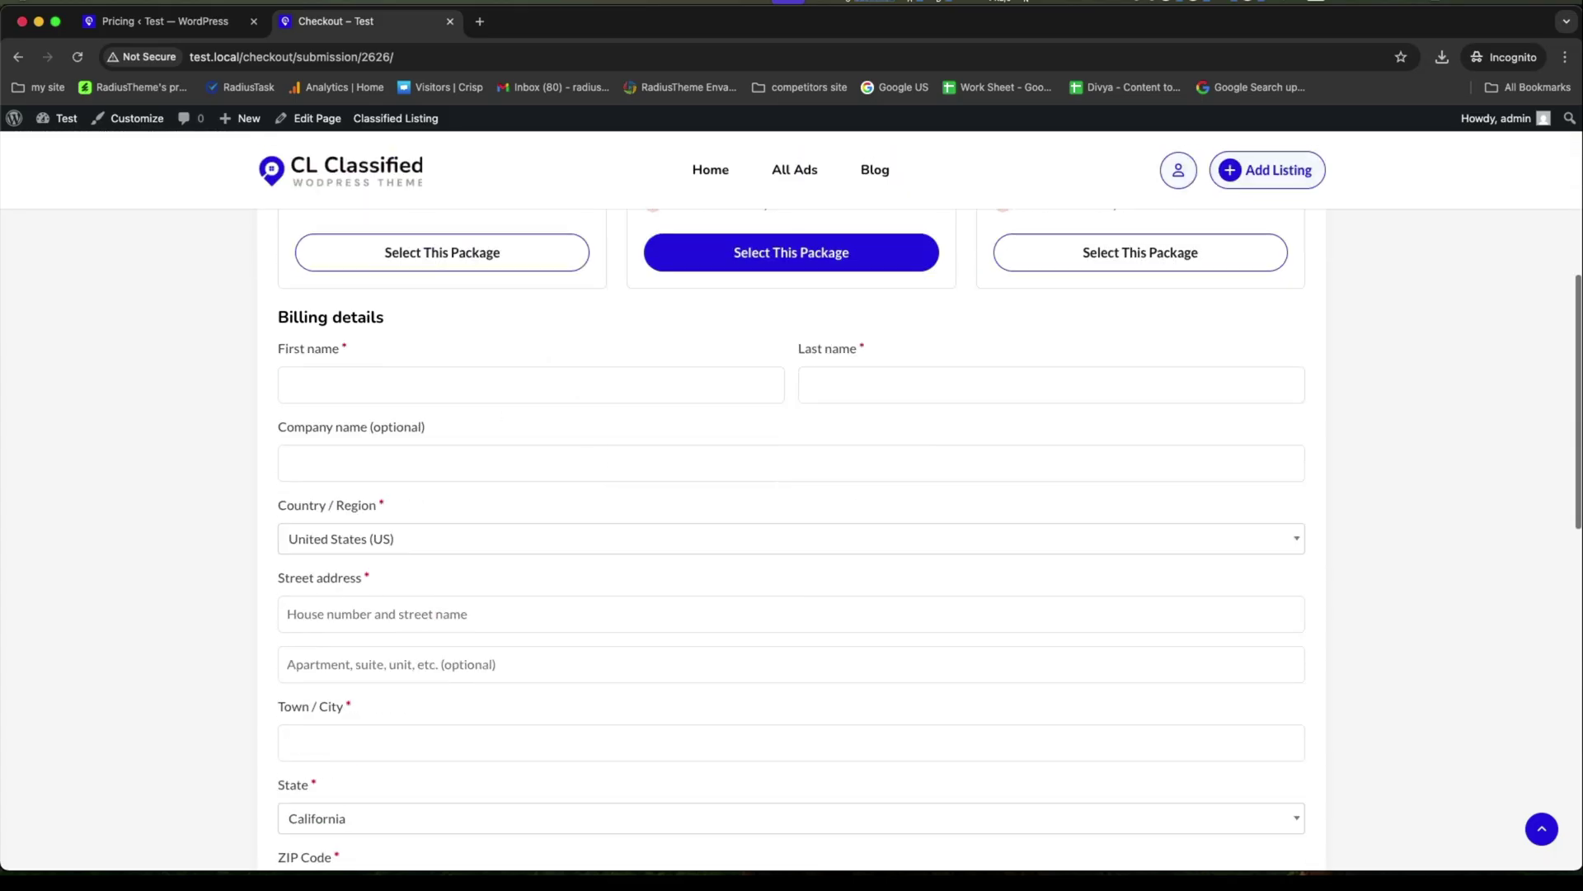
{"action": "left_click", "coordinate": [341, 373]}
{"action": "type", "text": "Jony"}
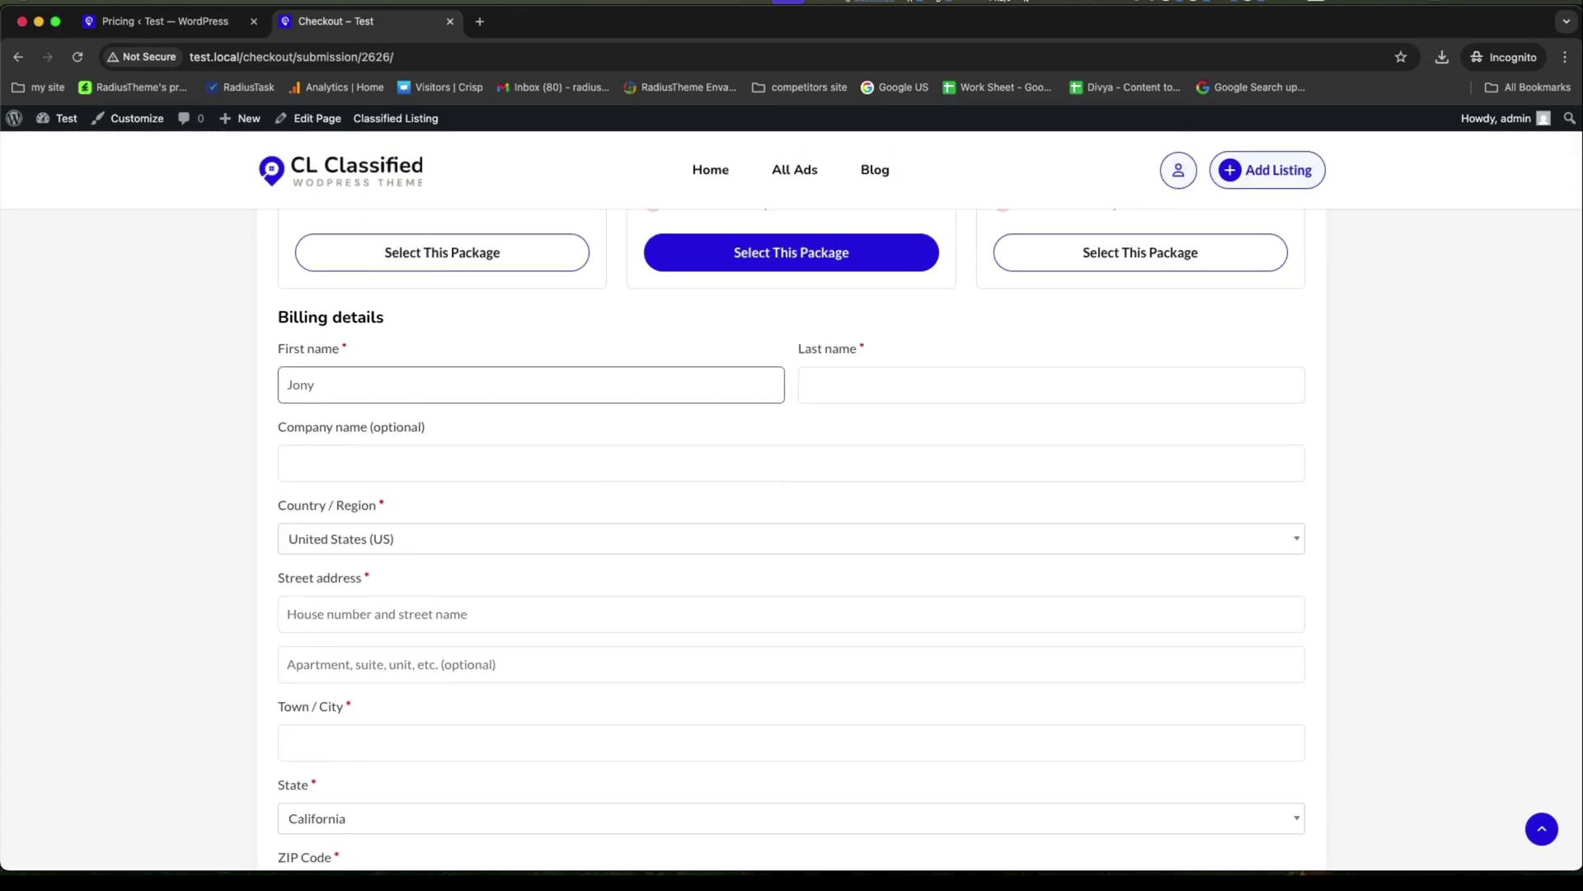
{"action": "left_click", "coordinate": [906, 386]}
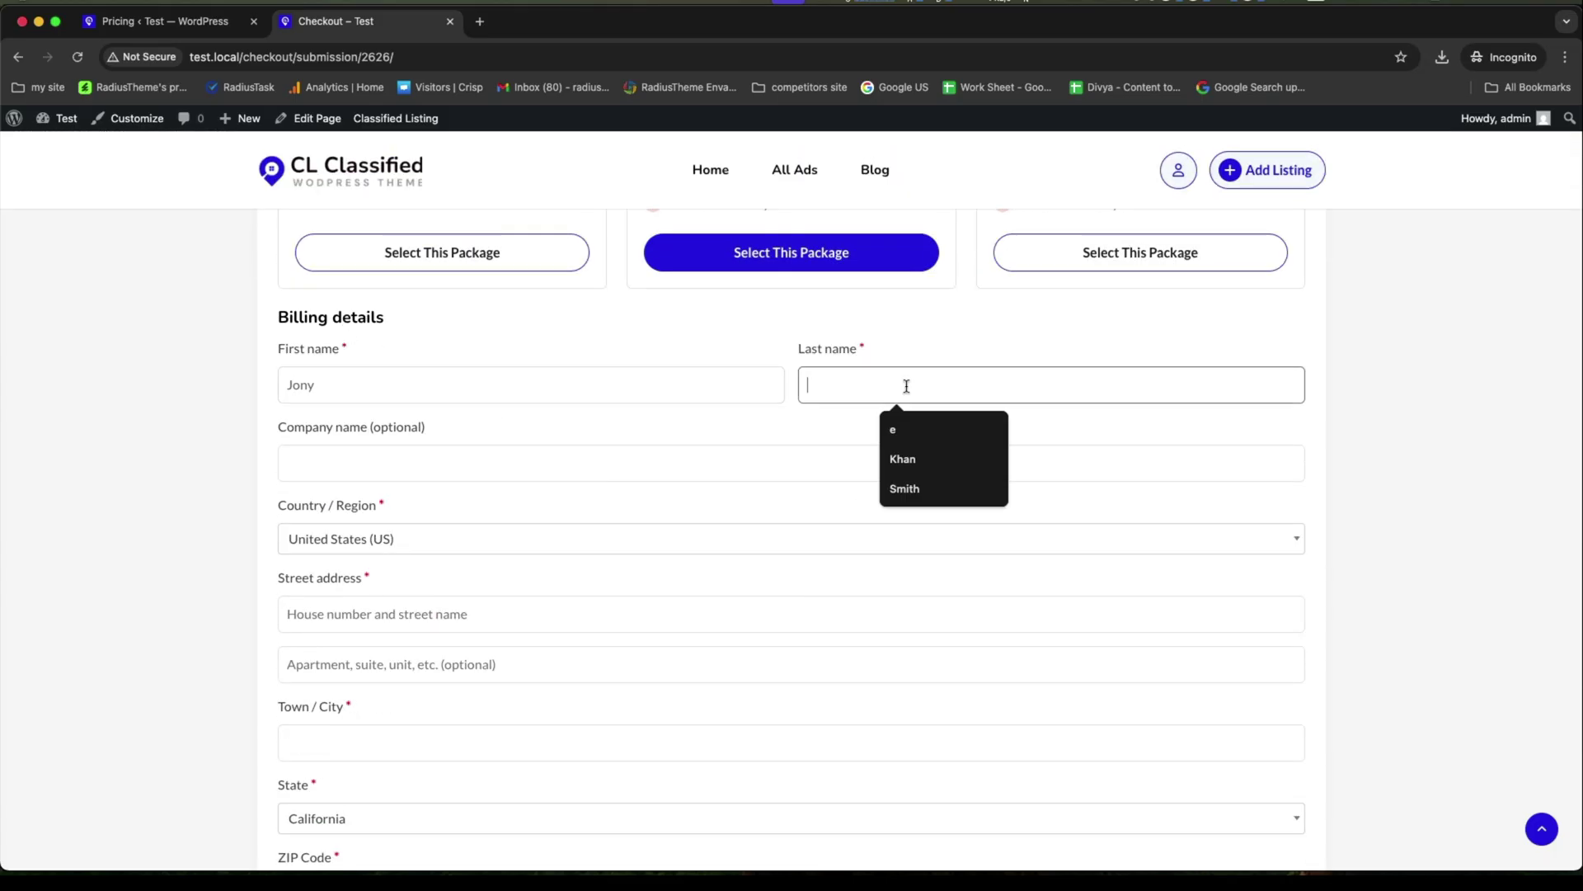
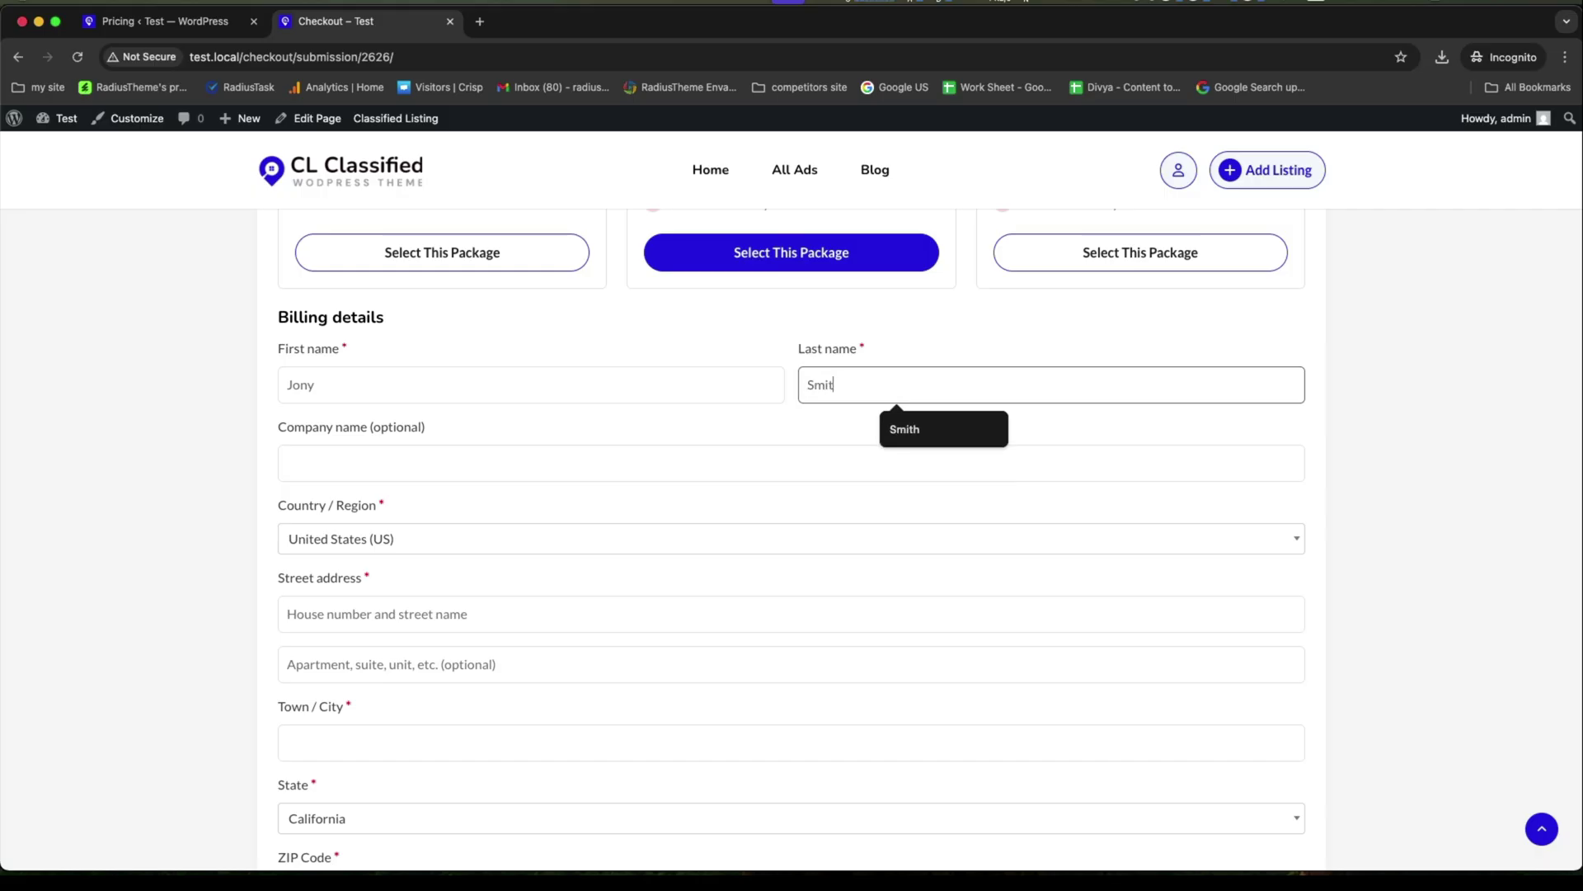
{"action": "scroll", "coordinate": [443, 474], "scroll_direction": "down", "scroll_amount": 2}
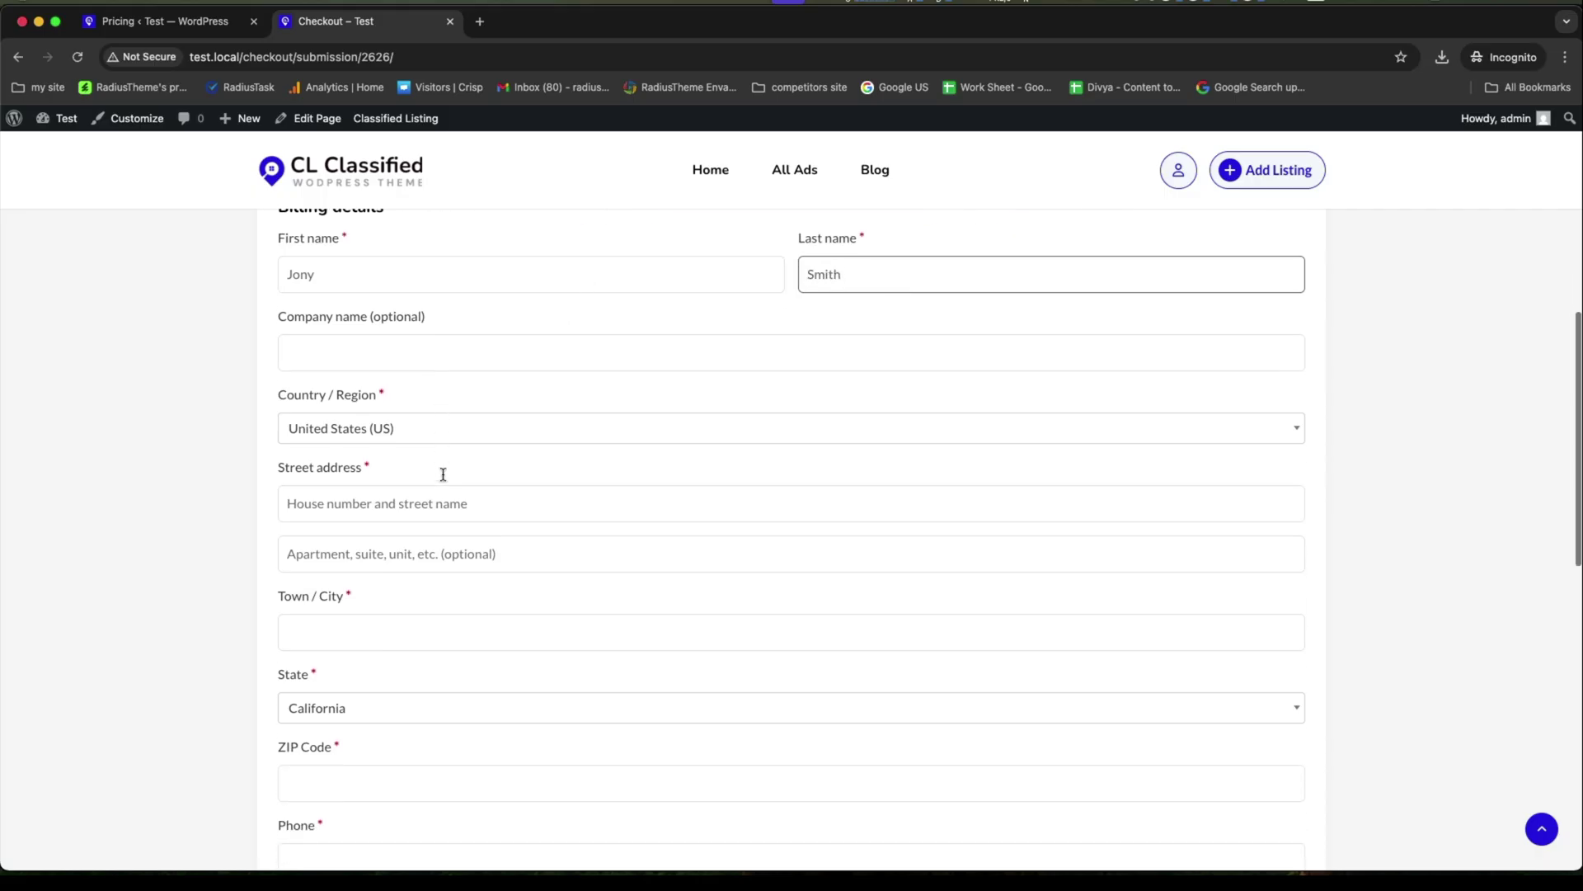
{"action": "left_click", "coordinate": [401, 445]}
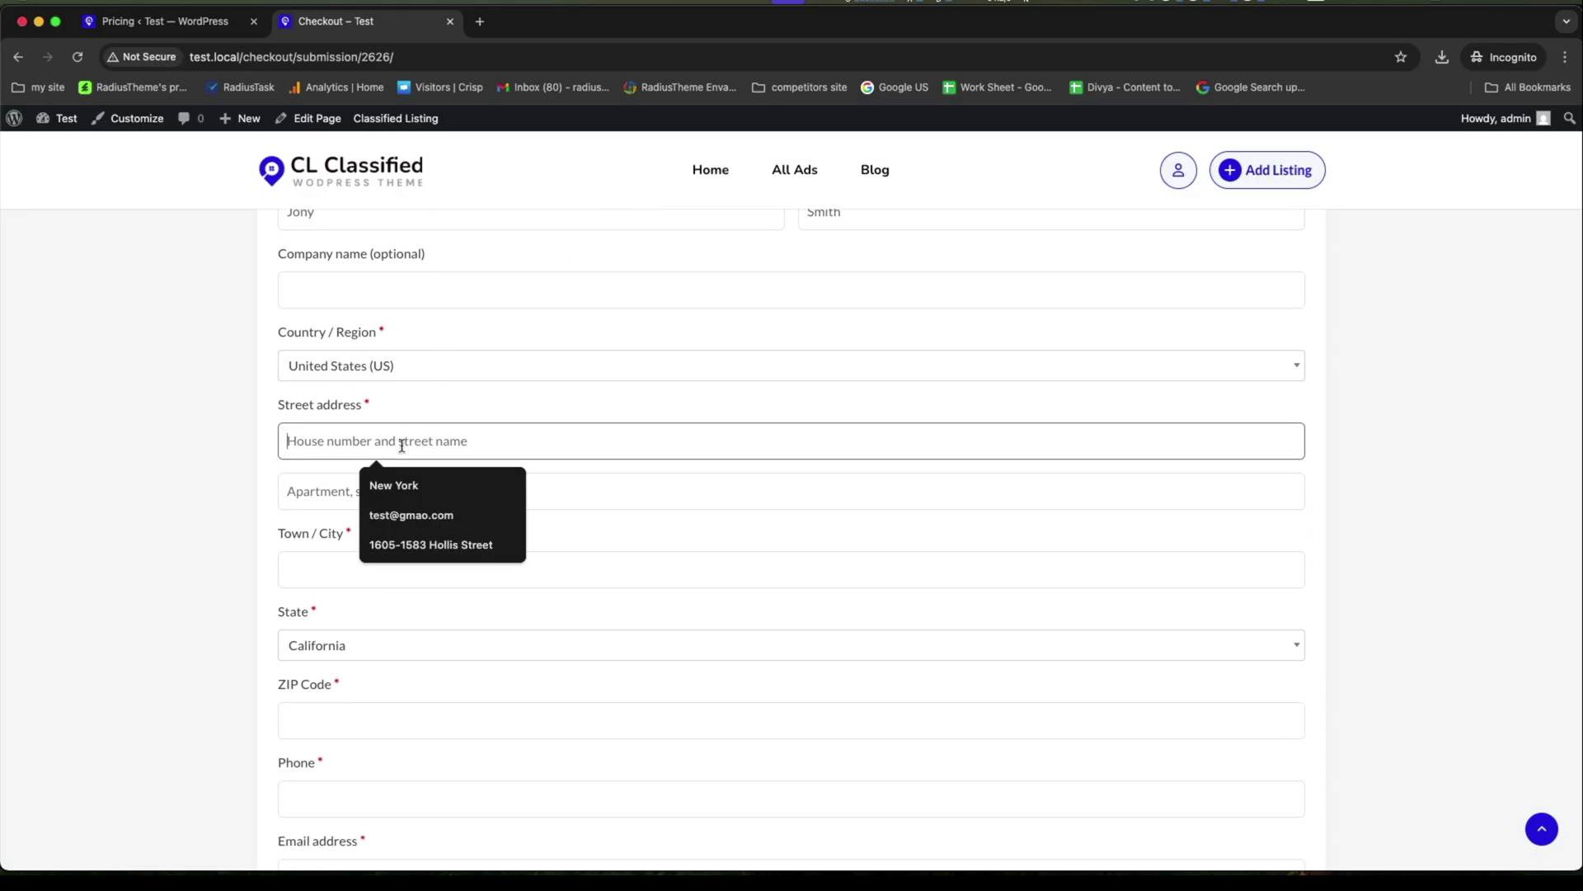
{"action": "left_click", "coordinate": [380, 494]}
{"action": "left_click", "coordinate": [353, 569]}
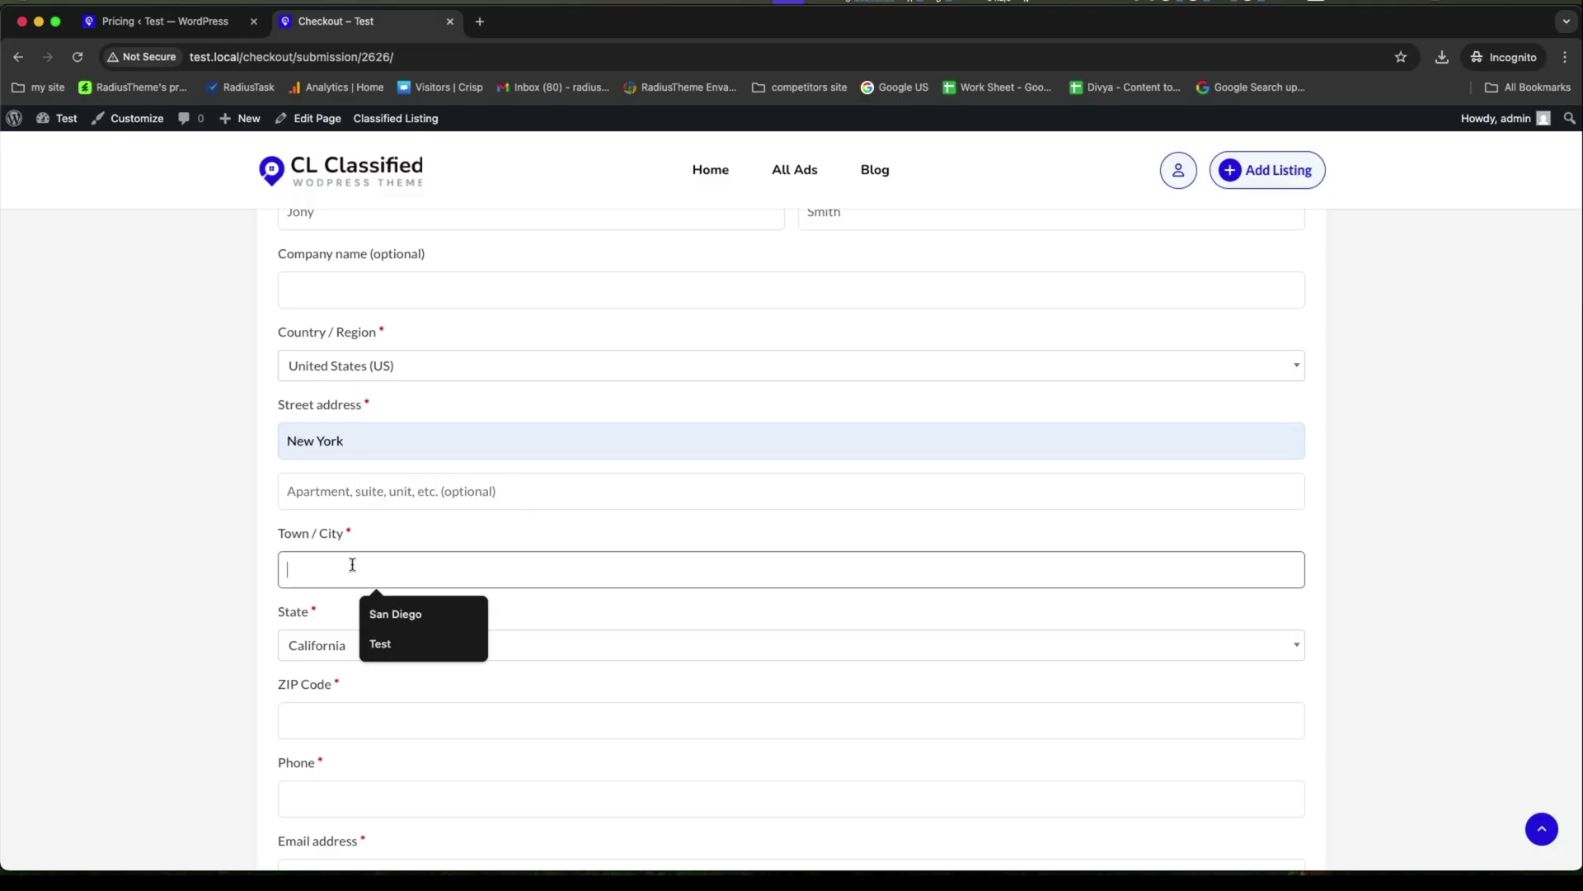
{"action": "left_click", "coordinate": [390, 610]}
Fill the ZIP code and phone from saved entries, choose Direct Bank Transfer, and proceed to payment.
{"action": "scroll", "coordinate": [393, 615], "scroll_direction": "down", "scroll_amount": 3}
{"action": "left_click", "coordinate": [303, 504]}
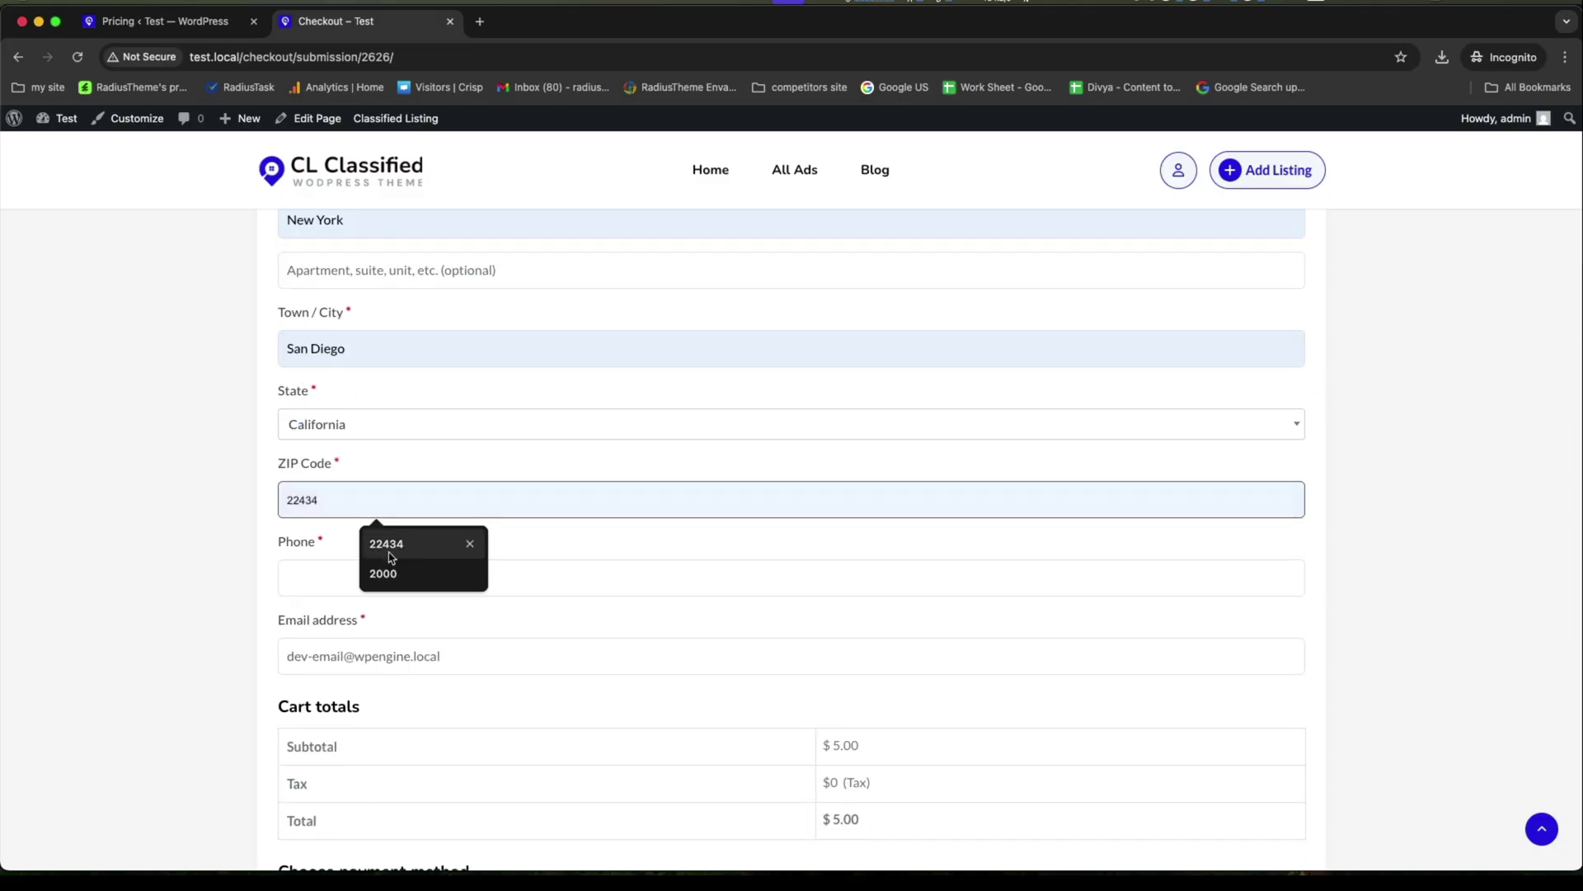
{"action": "left_click", "coordinate": [377, 541]}
{"action": "left_click", "coordinate": [378, 573]}
{"action": "left_click", "coordinate": [452, 623]}
{"action": "scroll", "coordinate": [470, 618], "scroll_direction": "down", "scroll_amount": 5}
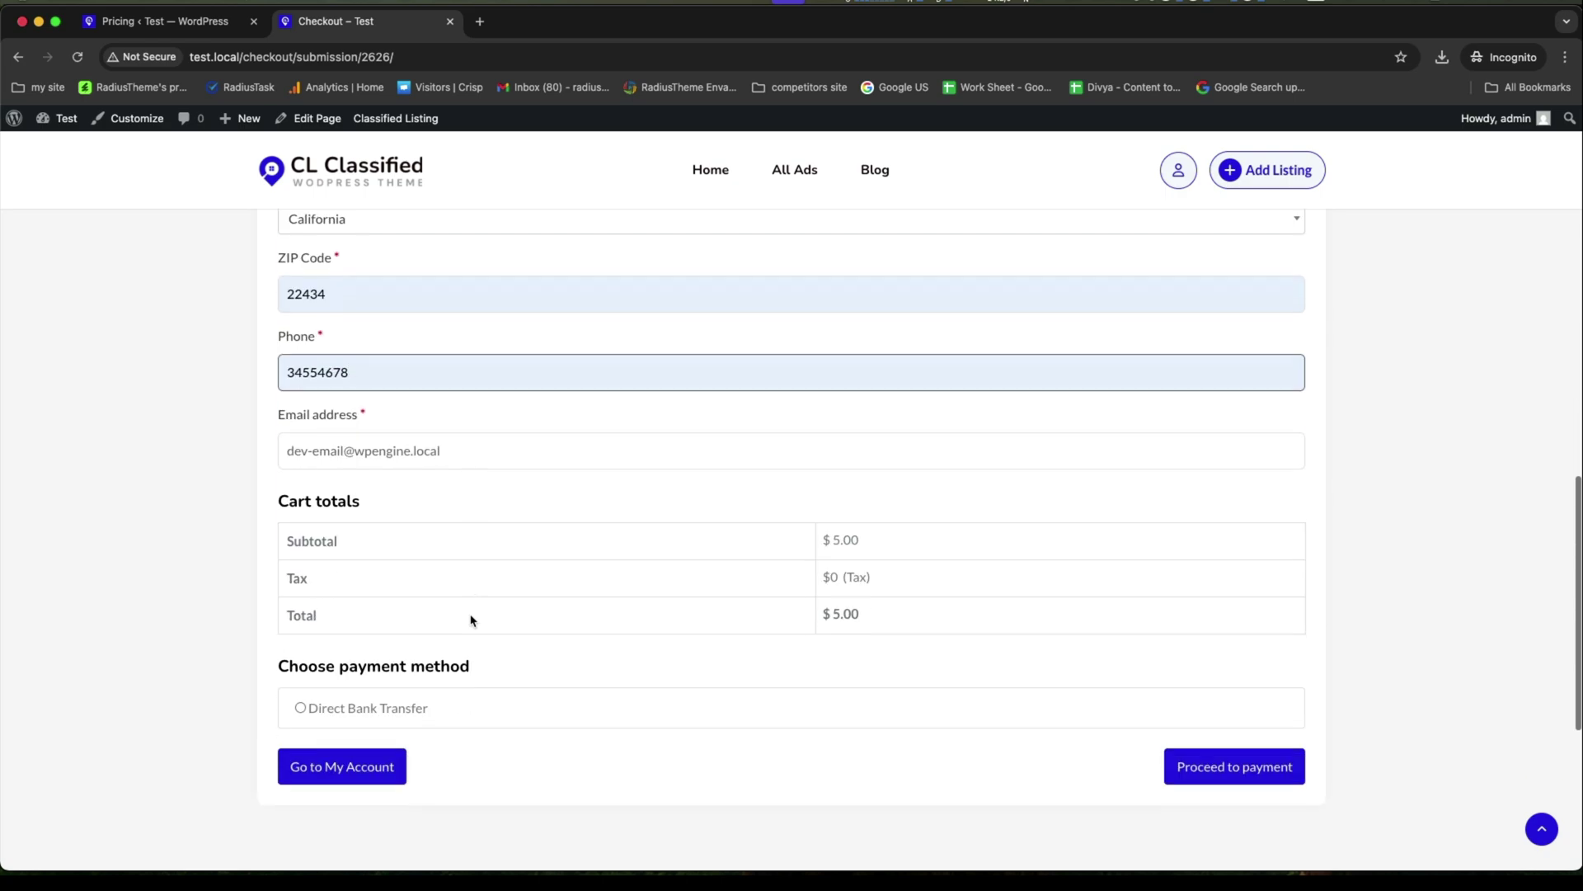
{"action": "left_click", "coordinate": [382, 494]}
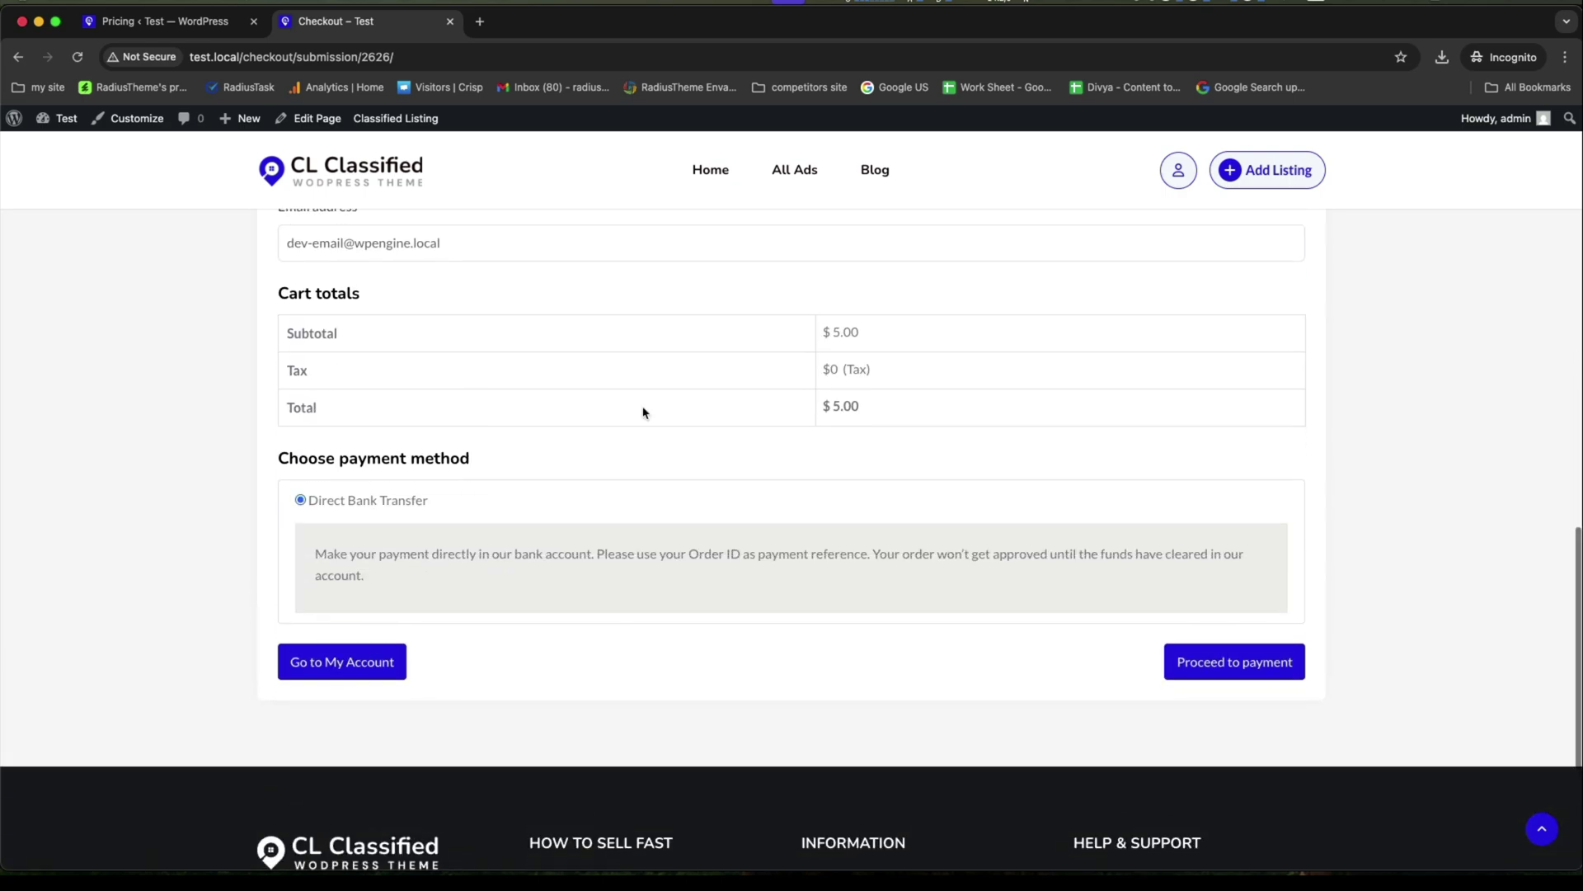
{"action": "left_click", "coordinate": [1210, 652]}
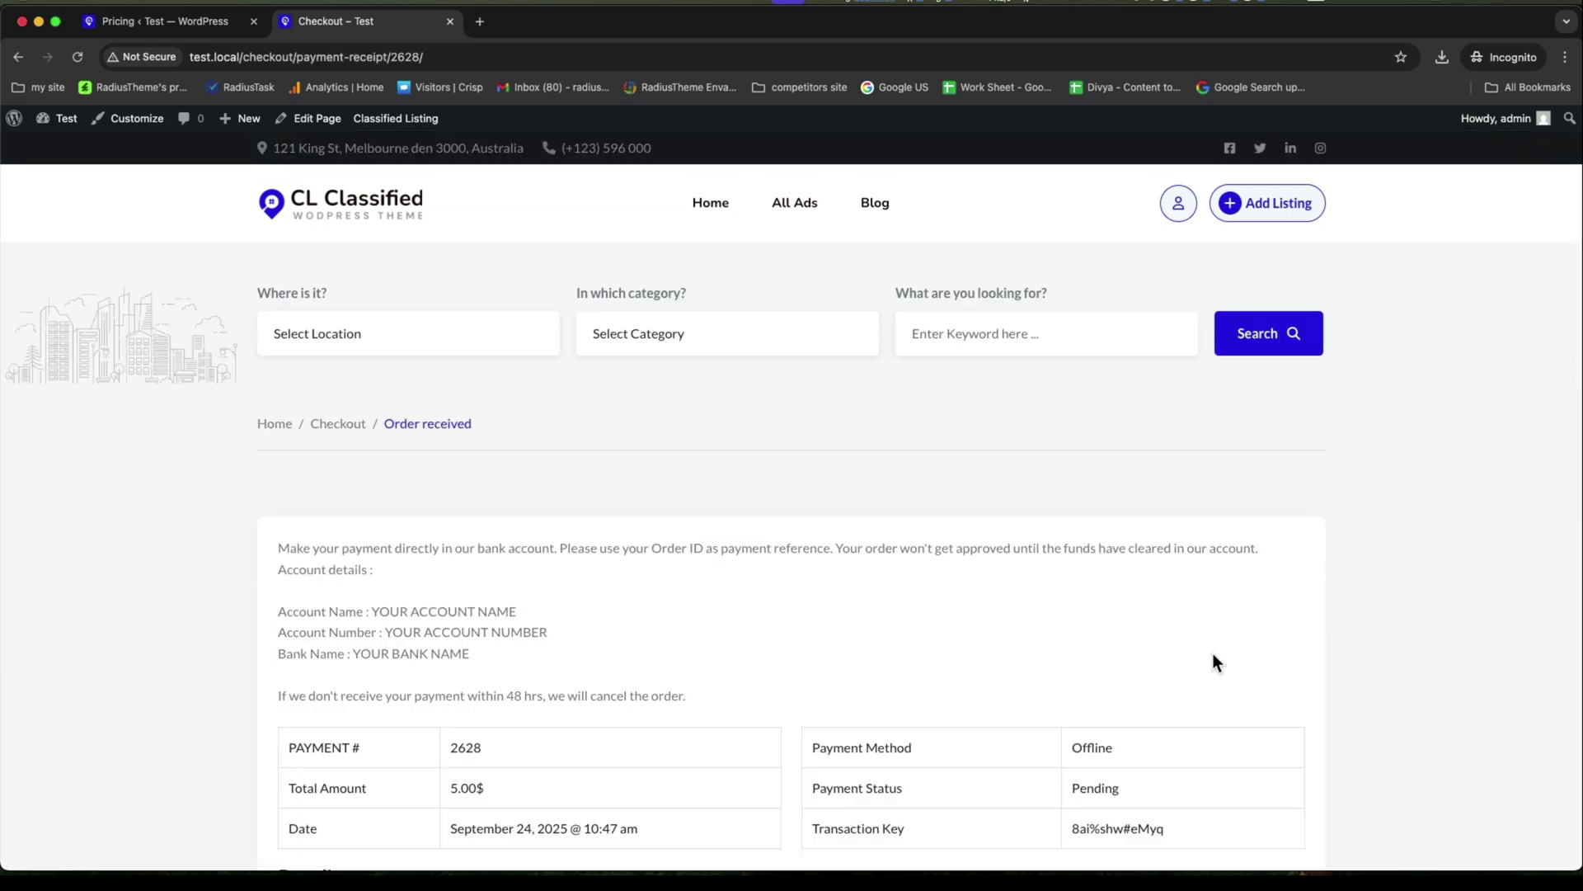
Review the receipt's 5.00$ total, Pending status, 10 Days featured period and chosen pricing option.
{"action": "scroll", "coordinate": [1213, 653], "scroll_direction": "down", "scroll_amount": 3}
{"action": "scroll", "coordinate": [1212, 653], "scroll_direction": "up", "scroll_amount": 1}
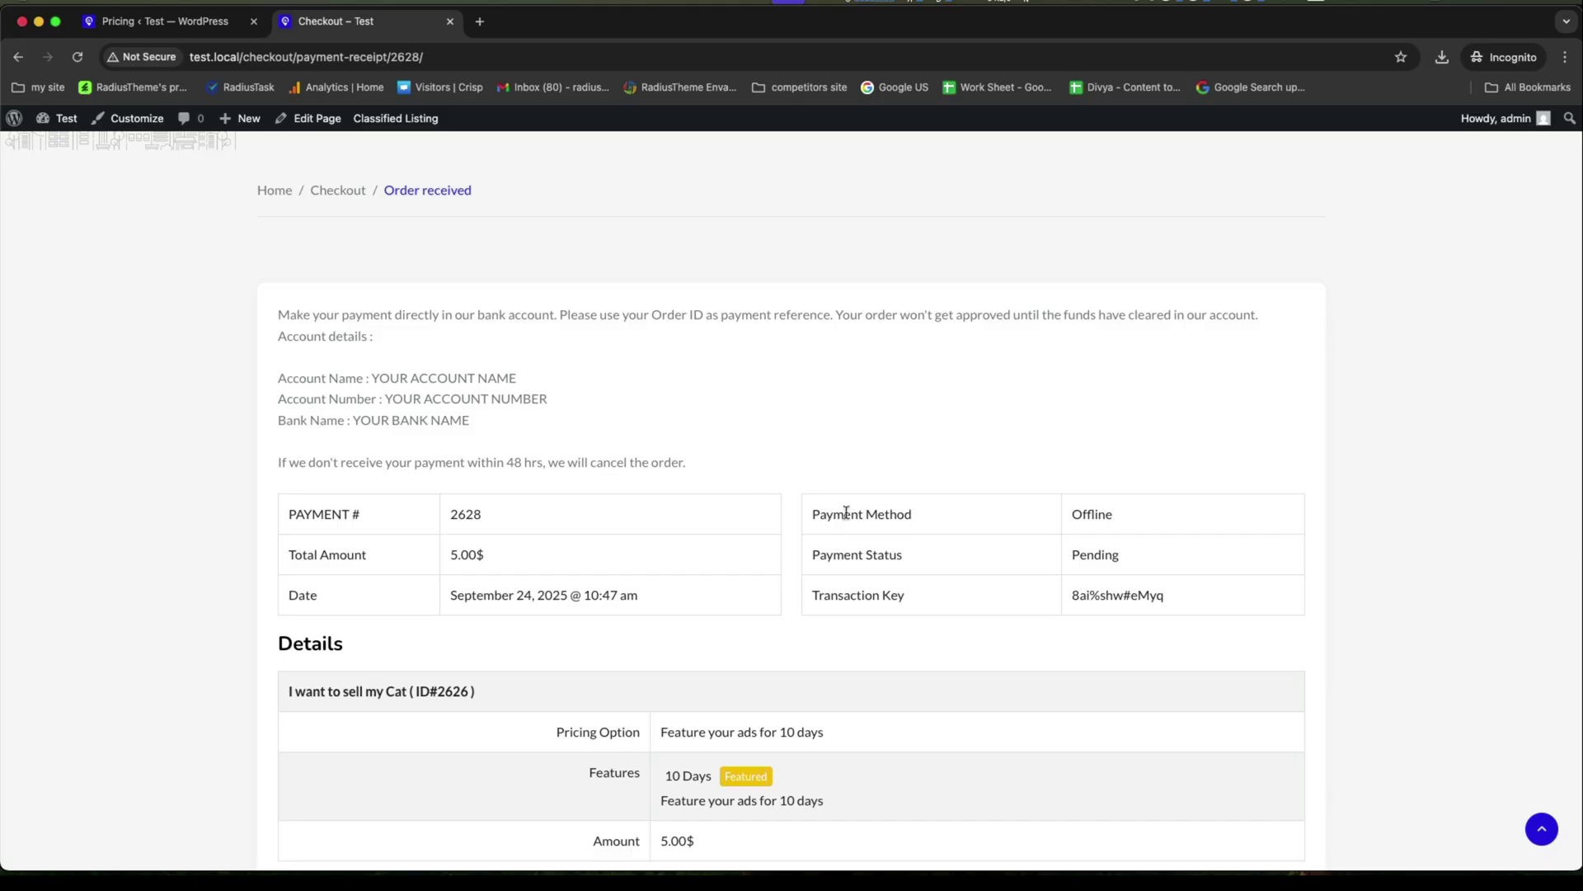
{"action": "scroll", "coordinate": [845, 512], "scroll_direction": "down", "scroll_amount": 2}
{"action": "left_click_drag", "start_coordinate": [451, 370], "coordinate": [593, 377]}
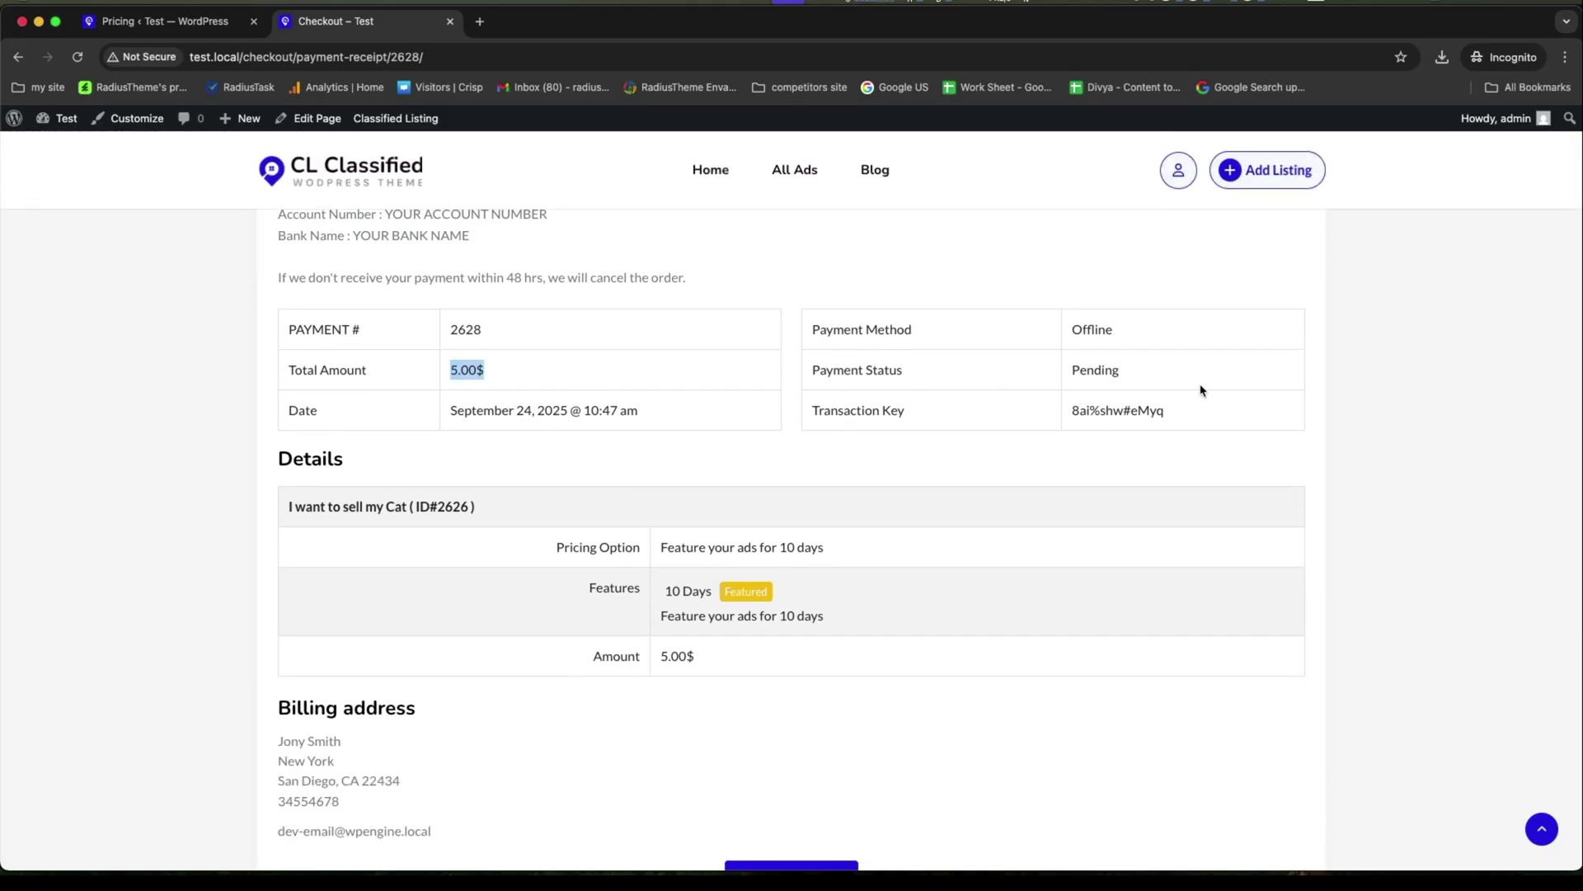
{"action": "left_click_drag", "start_coordinate": [1072, 369], "coordinate": [1126, 384]}
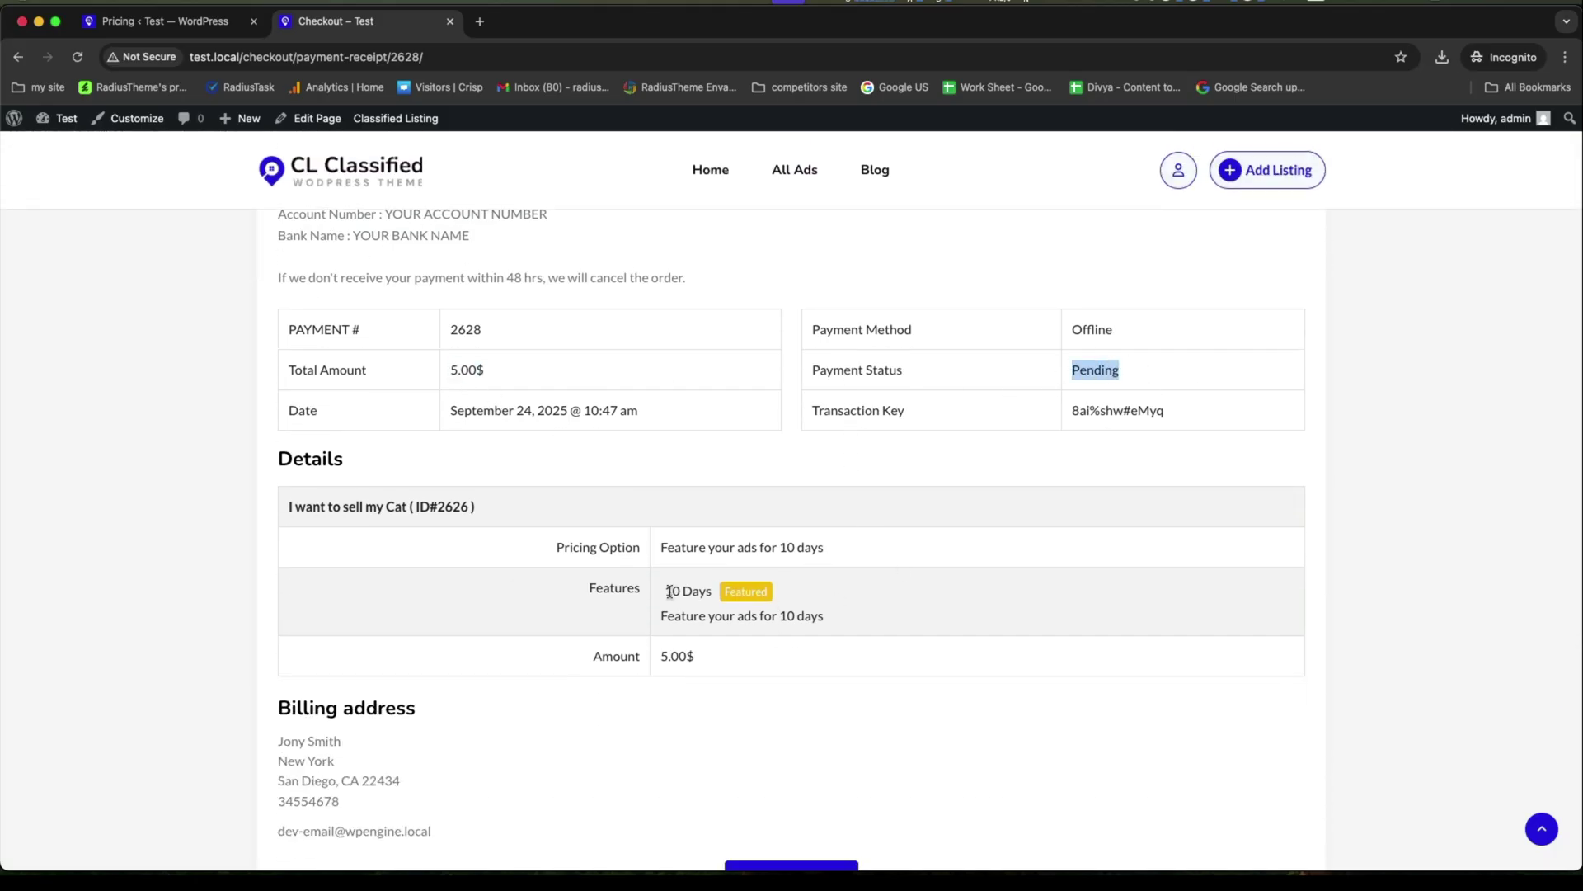
{"action": "left_click_drag", "start_coordinate": [669, 592], "coordinate": [714, 592]}
{"action": "left_click", "coordinate": [934, 593]}
{"action": "triple_click", "coordinate": [762, 615]}
{"action": "left_click", "coordinate": [884, 657]}
{"action": "scroll", "coordinate": [679, 701], "scroll_direction": "down", "scroll_amount": 3}
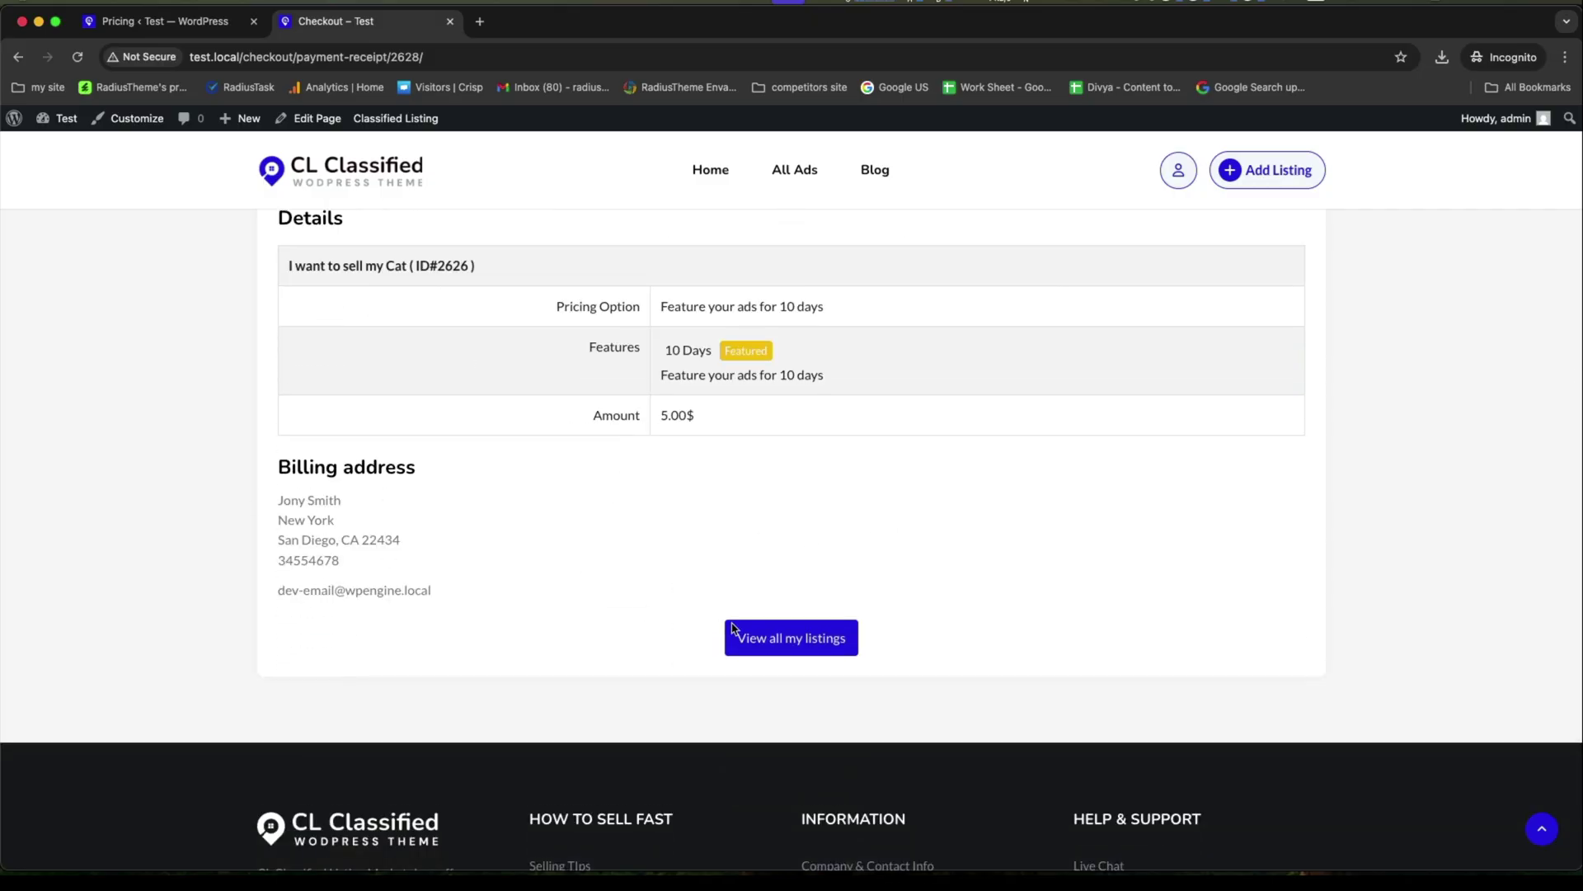
{"action": "scroll", "coordinate": [784, 635], "scroll_direction": "down", "scroll_amount": 4}
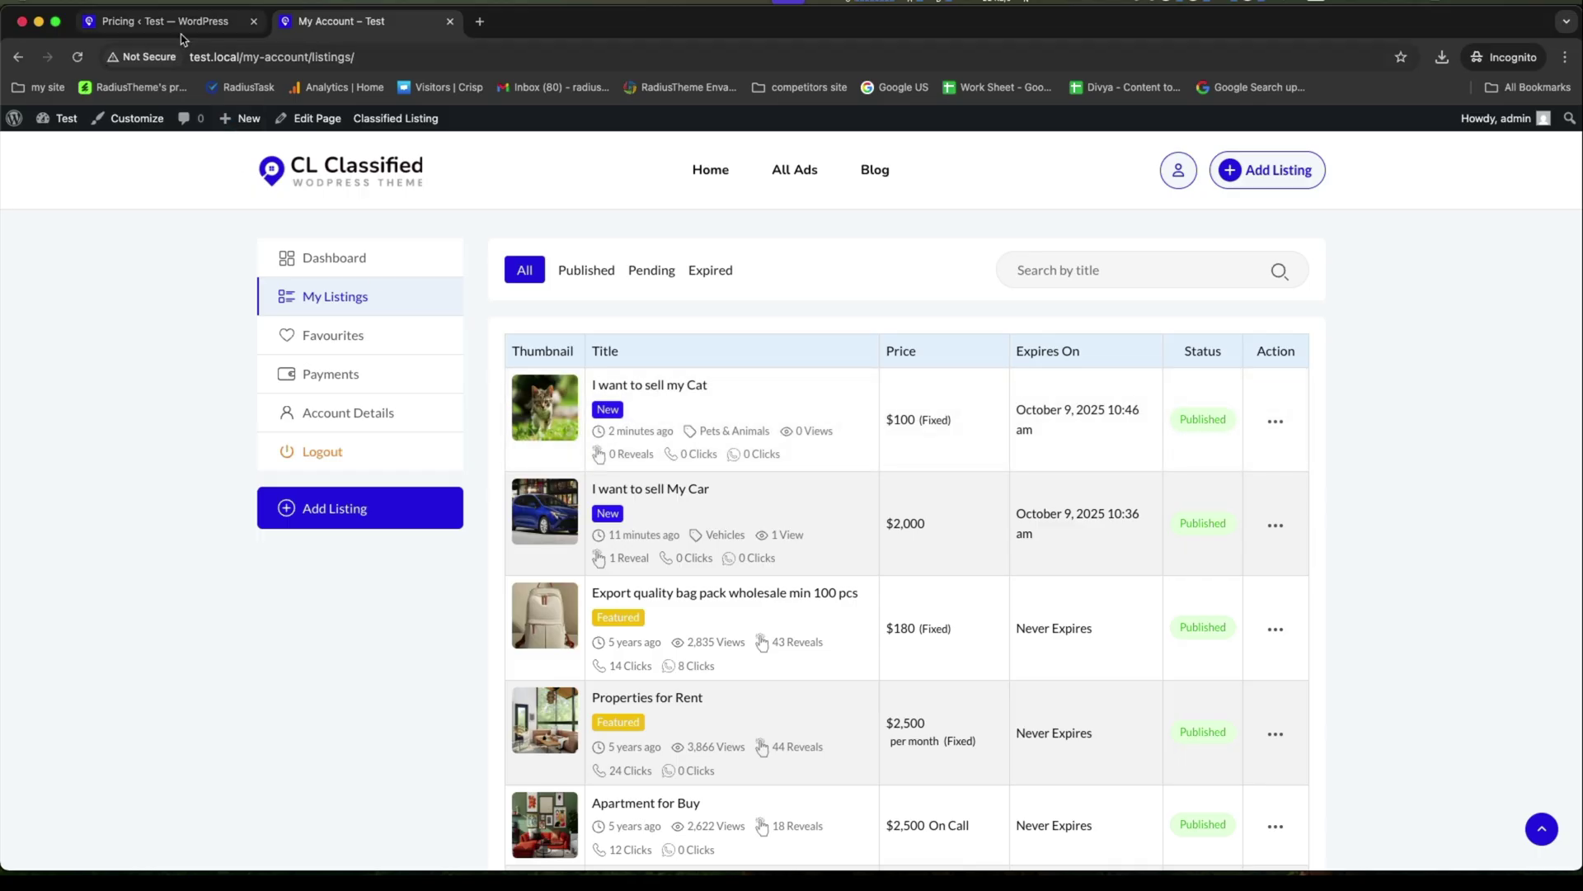
Open the newest Pending payment order in the admin Payment History for editing.
{"action": "left_click", "coordinate": [157, 20]}
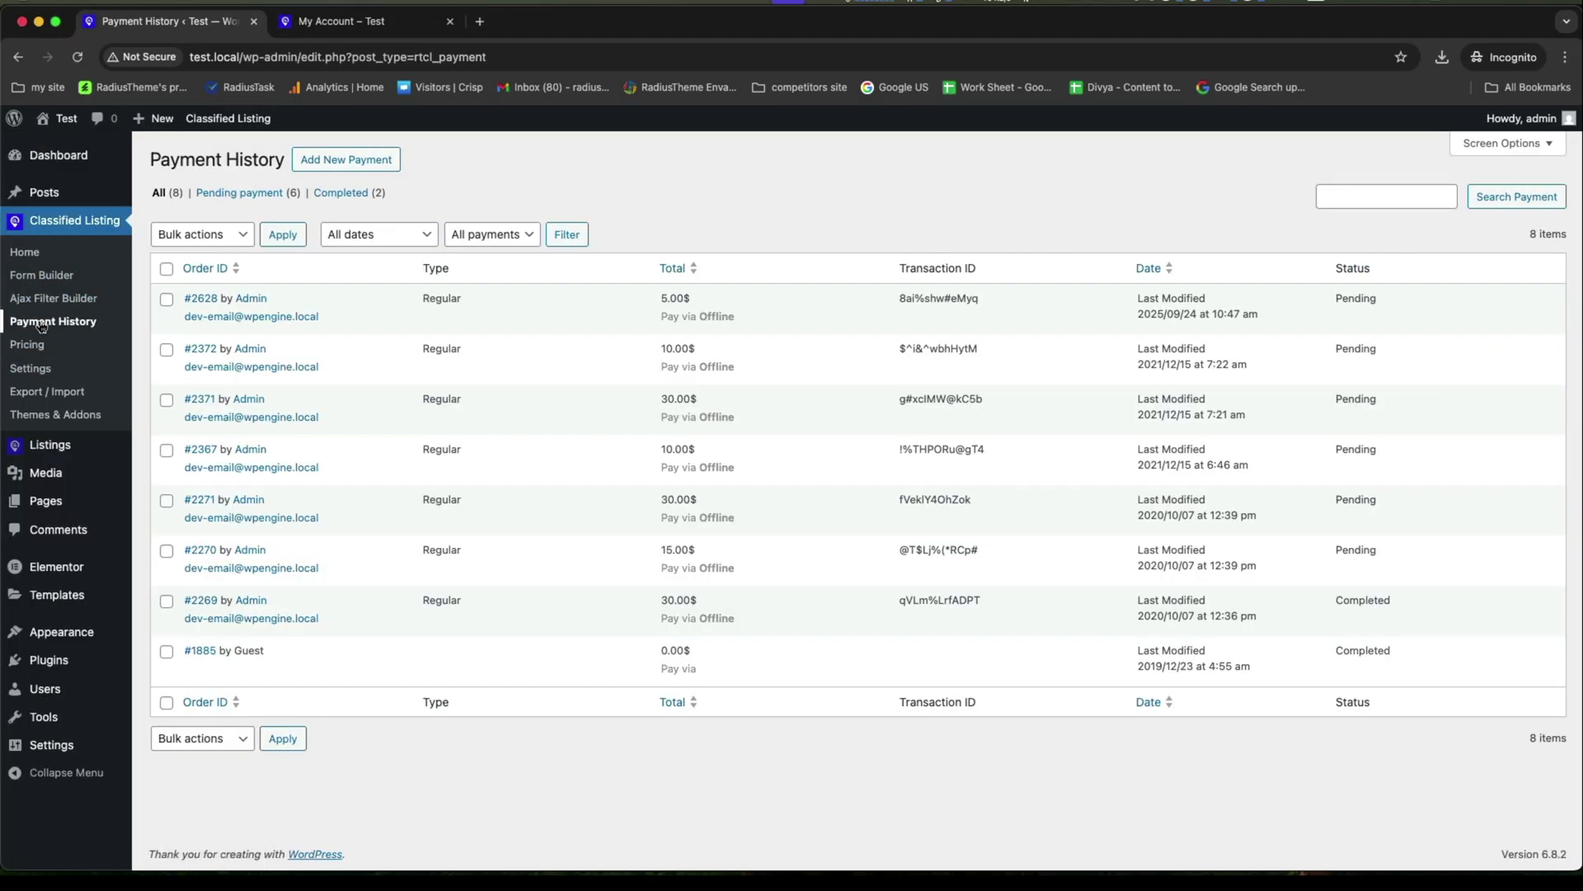
{"action": "left_click_drag", "start_coordinate": [1338, 295], "coordinate": [1475, 300]}
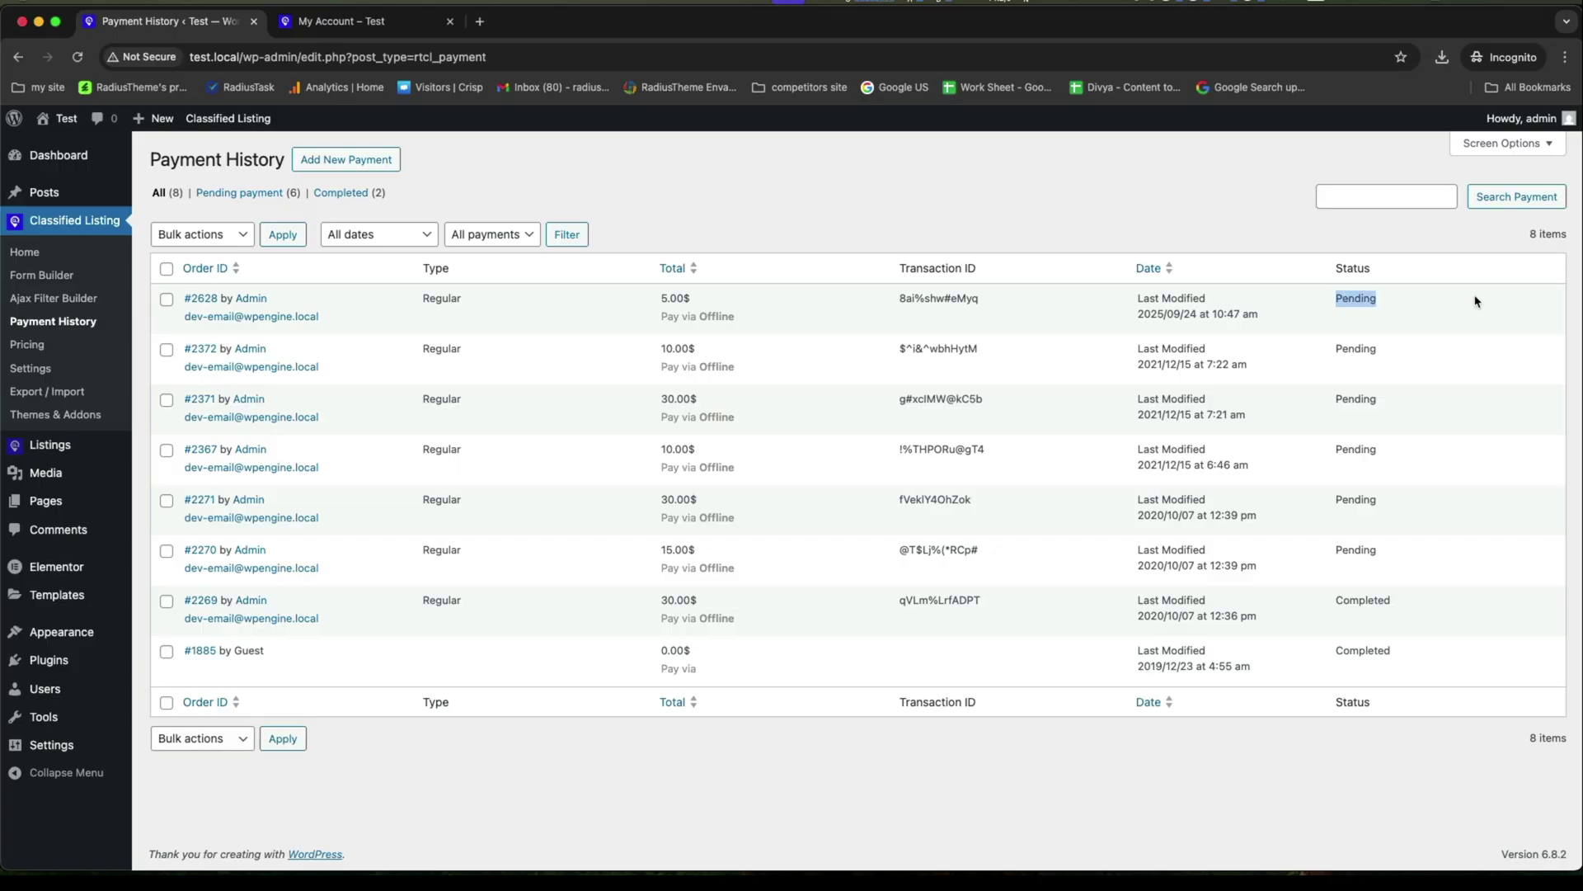
{"action": "left_click", "coordinate": [199, 301]}
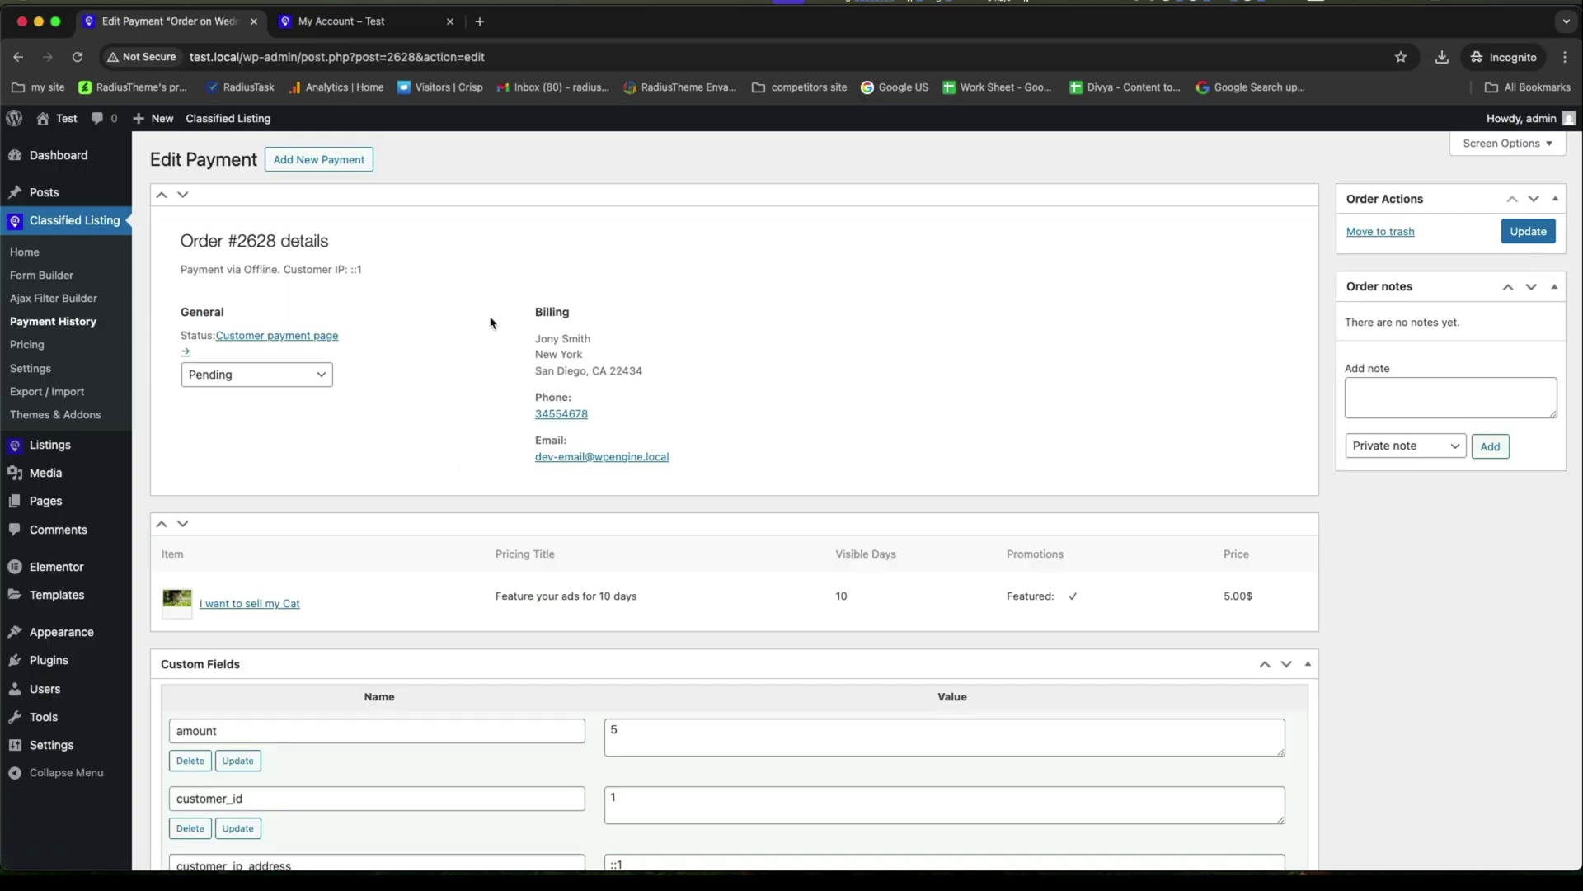
{"action": "left_click", "coordinate": [283, 375]}
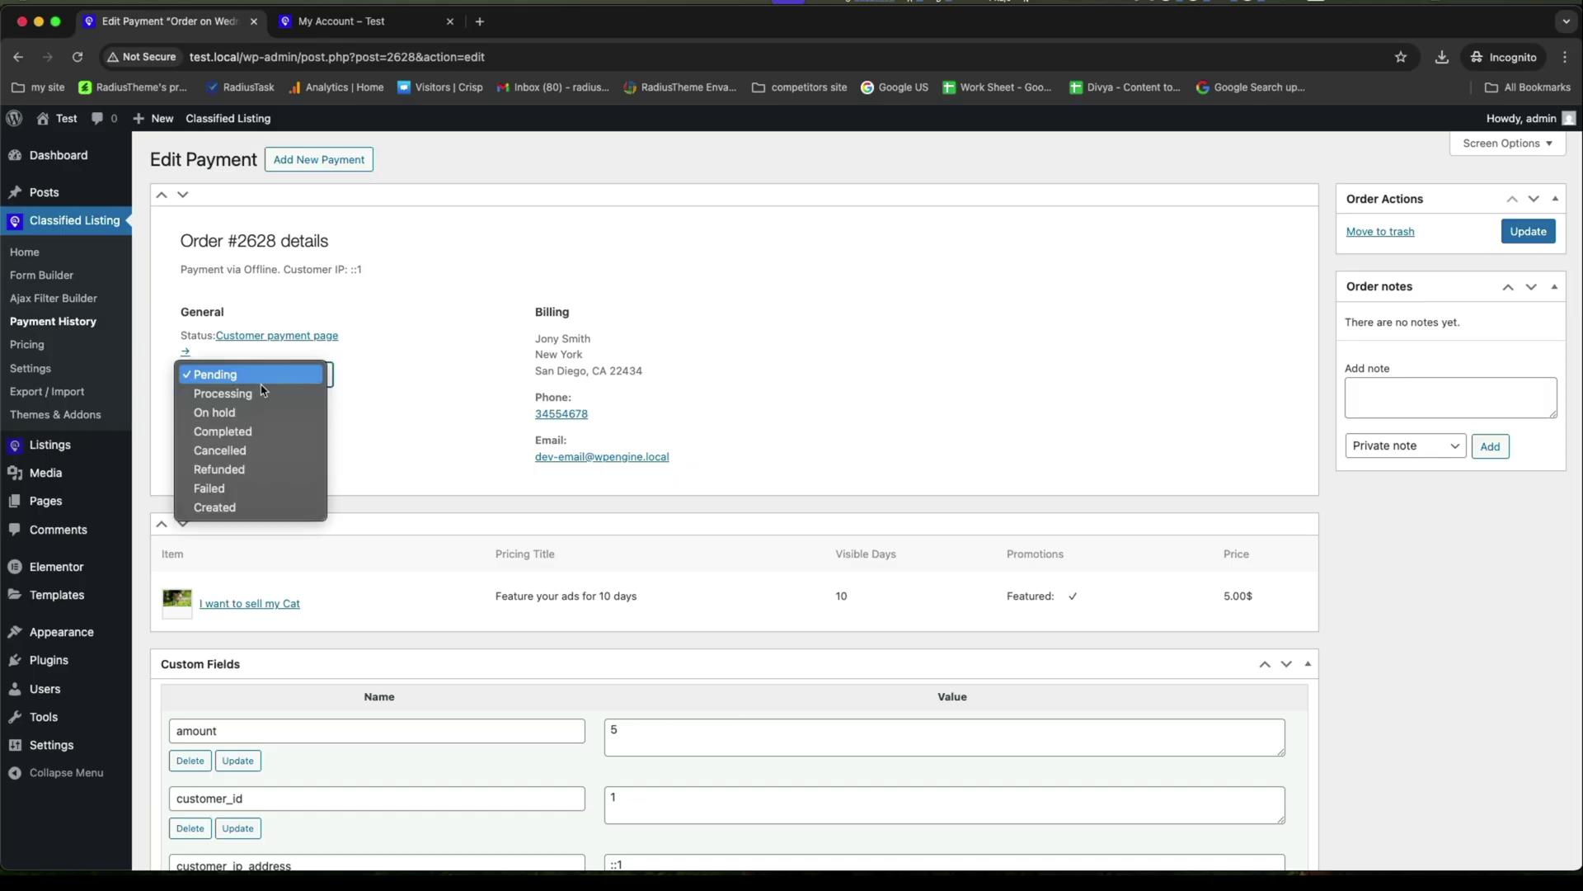
{"action": "left_click", "coordinate": [475, 582]}
Change the payment status to Completed and update the order.
{"action": "left_click_drag", "start_coordinate": [489, 608], "coordinate": [671, 597]}
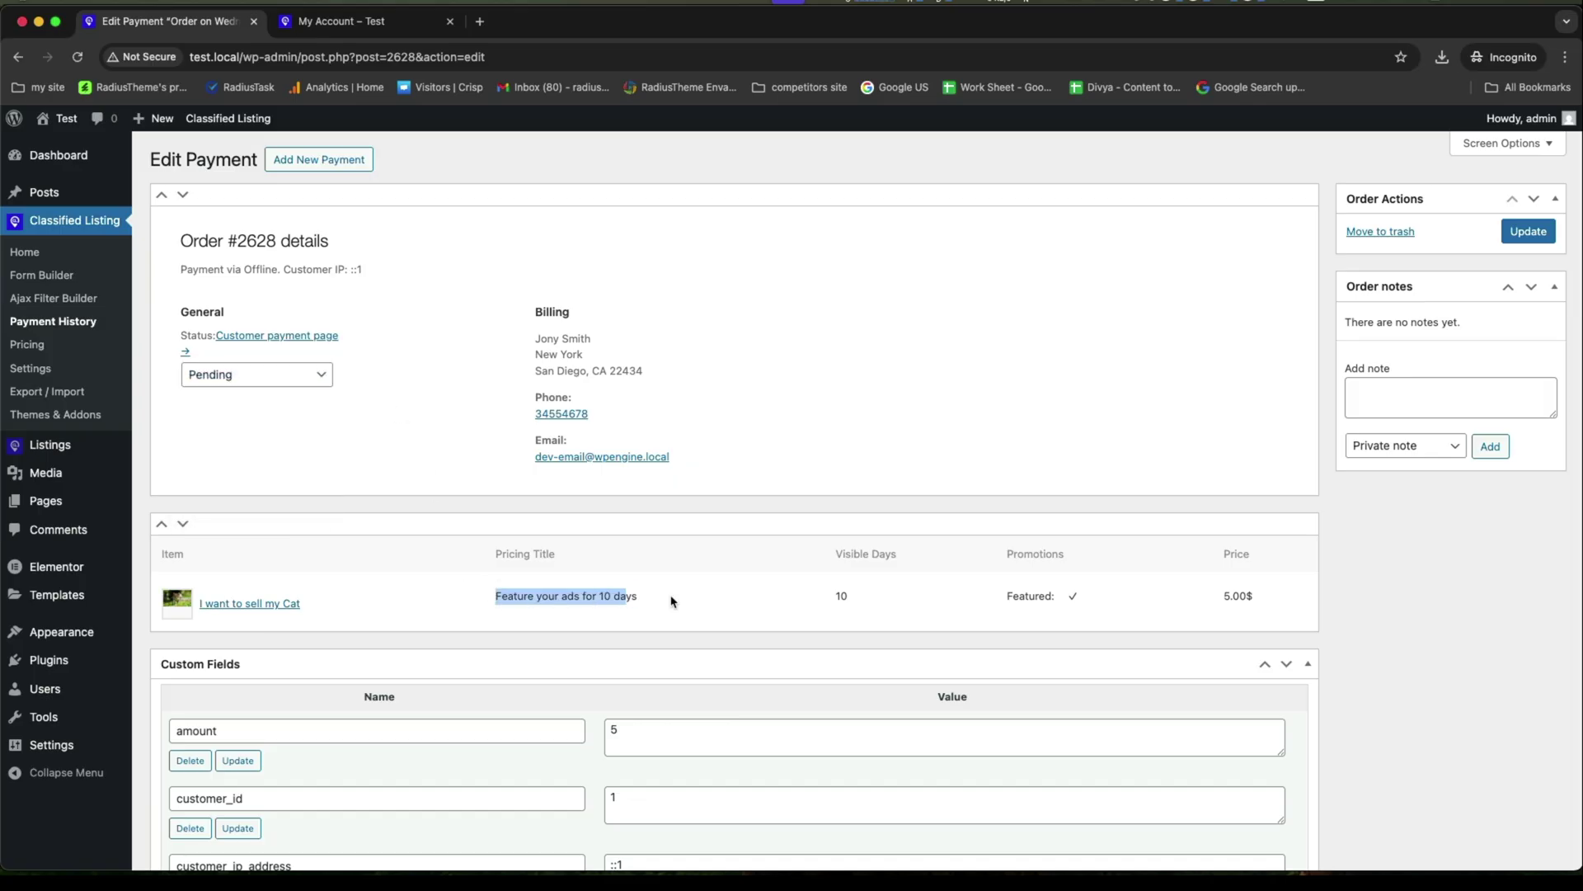
{"action": "left_click", "coordinate": [848, 601]}
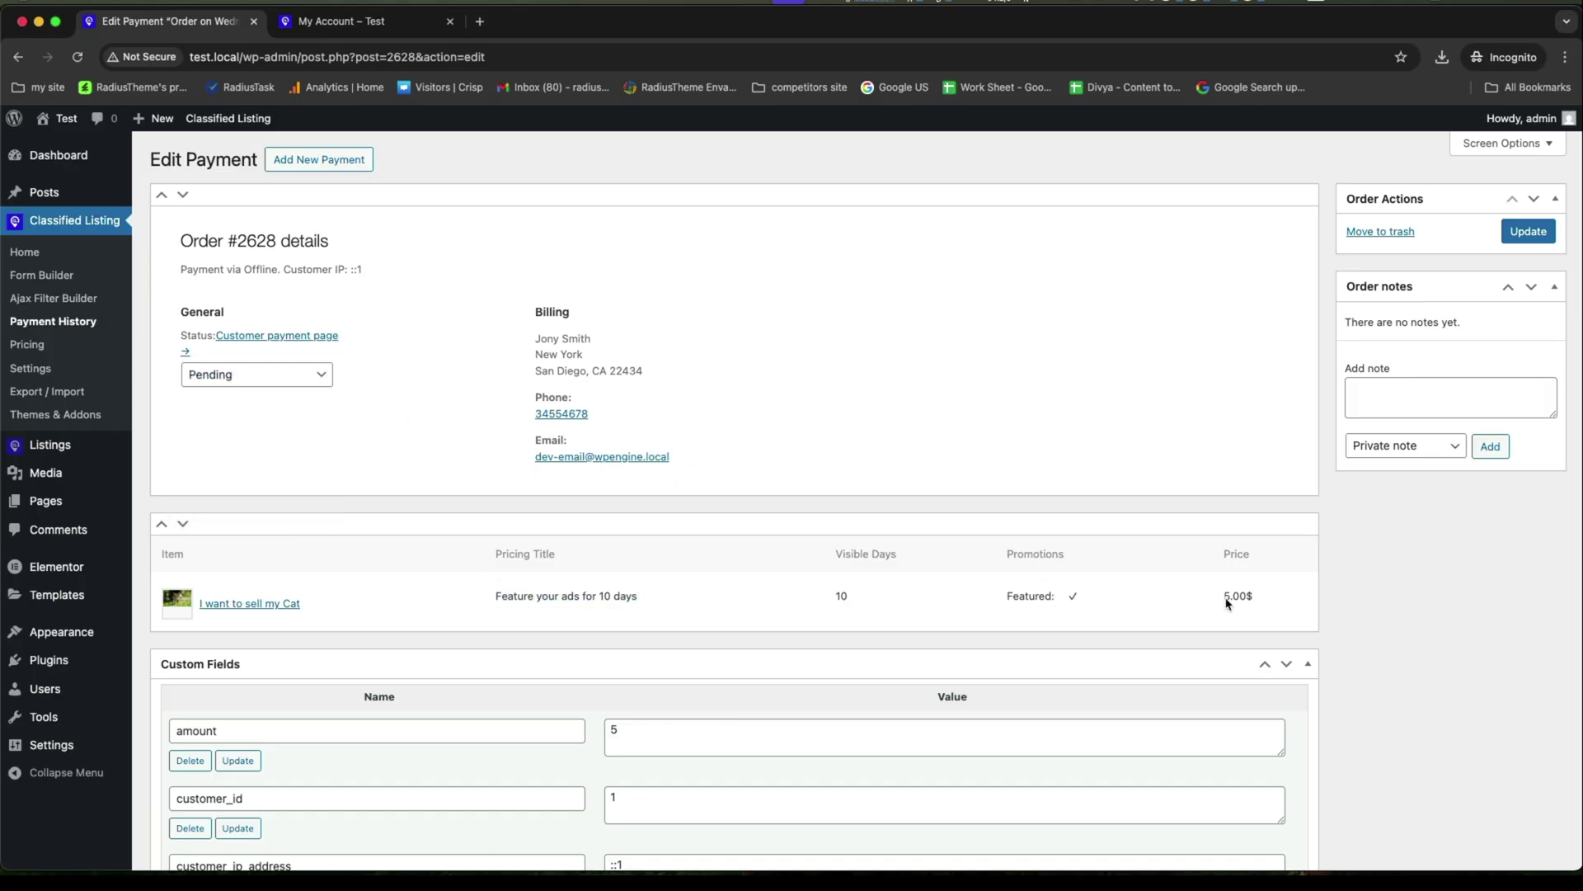
{"action": "left_click", "coordinate": [239, 375]}
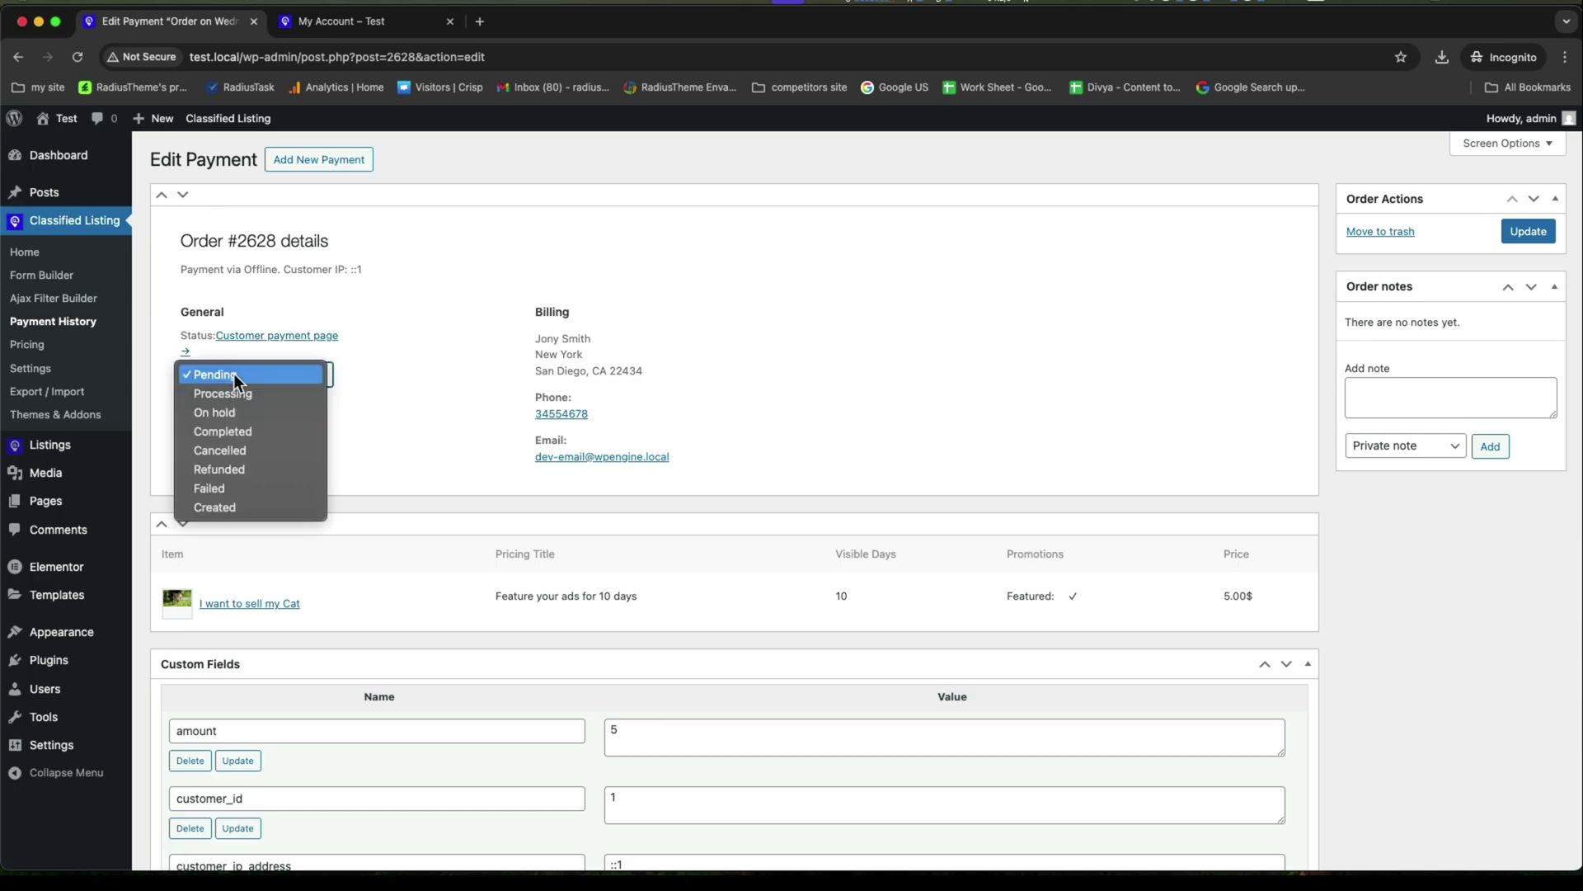
{"action": "left_click", "coordinate": [228, 435]}
{"action": "left_click", "coordinate": [1528, 231]}
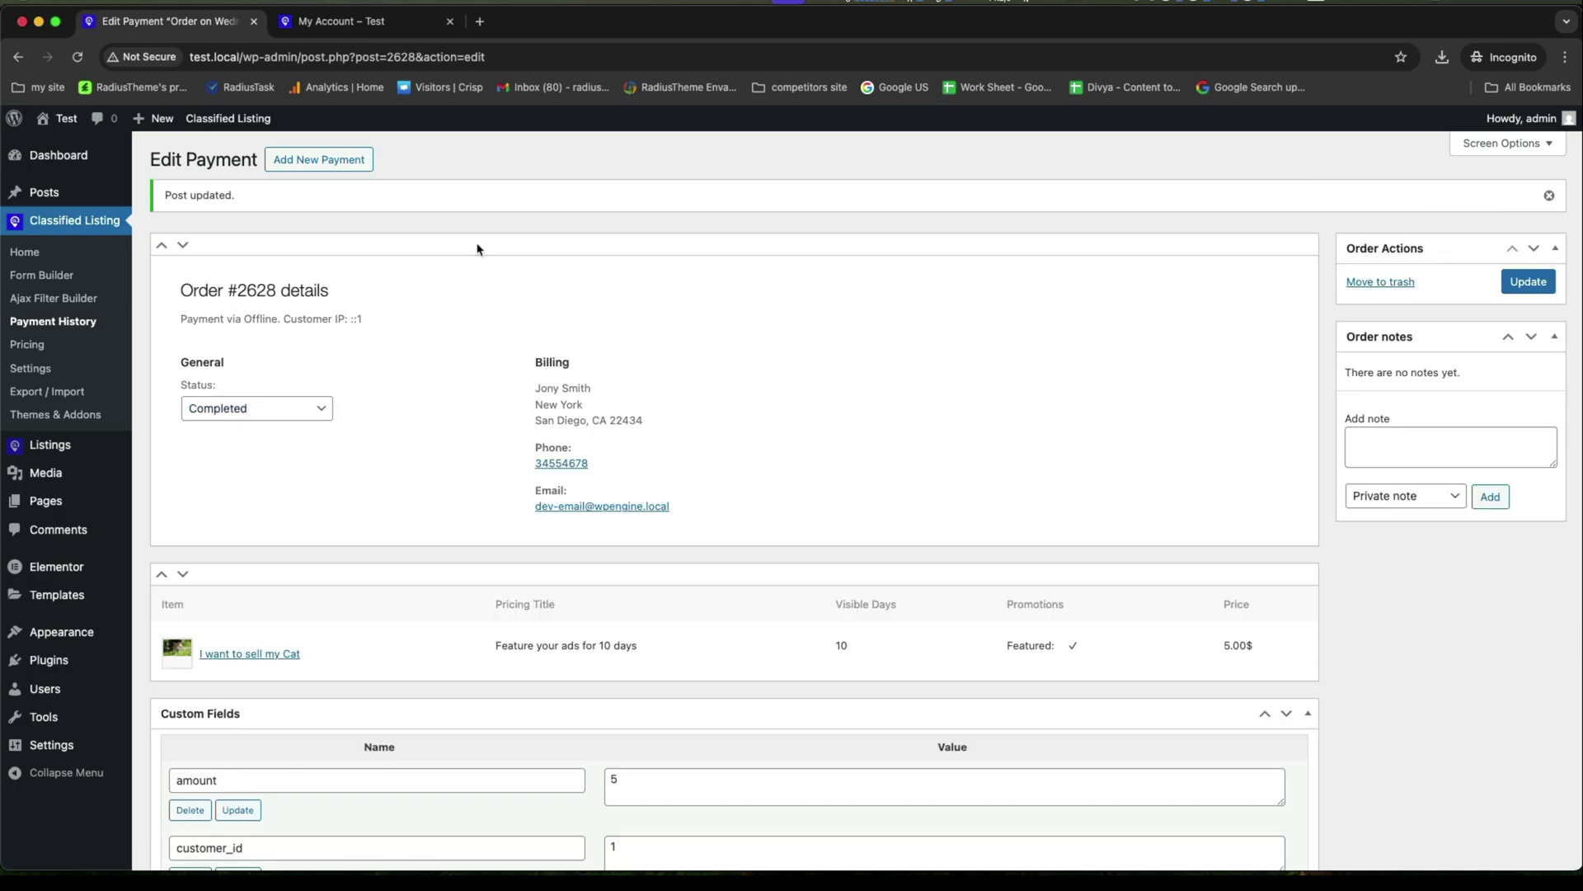
{"action": "left_click", "coordinate": [348, 23]}
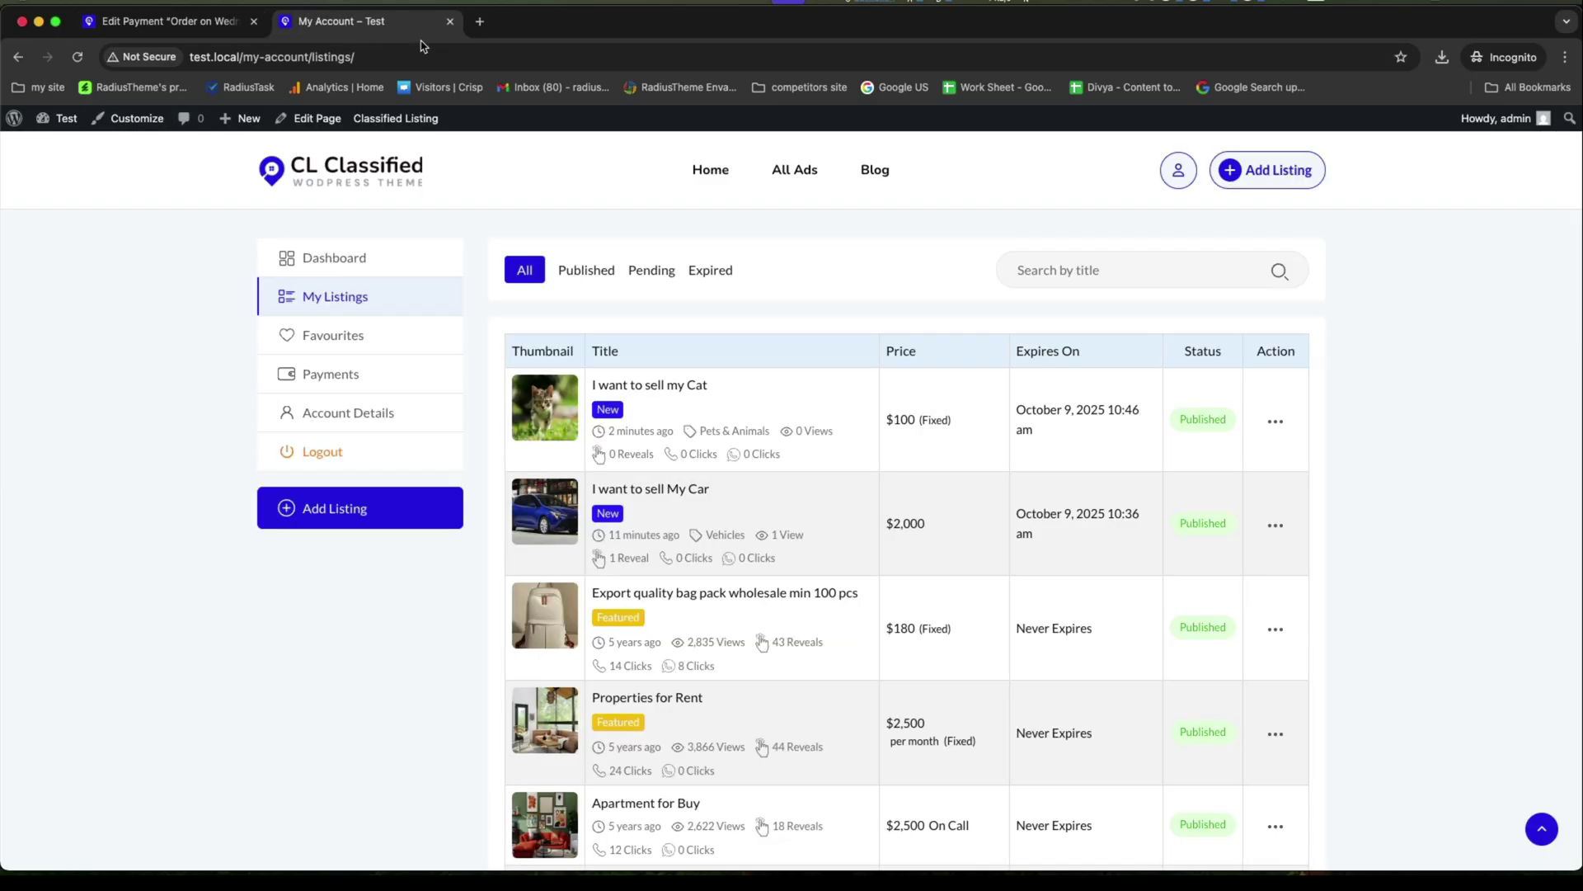
Check the All Ads listings, where the cat ad now carries the Featured label.
{"action": "left_click", "coordinate": [788, 169]}
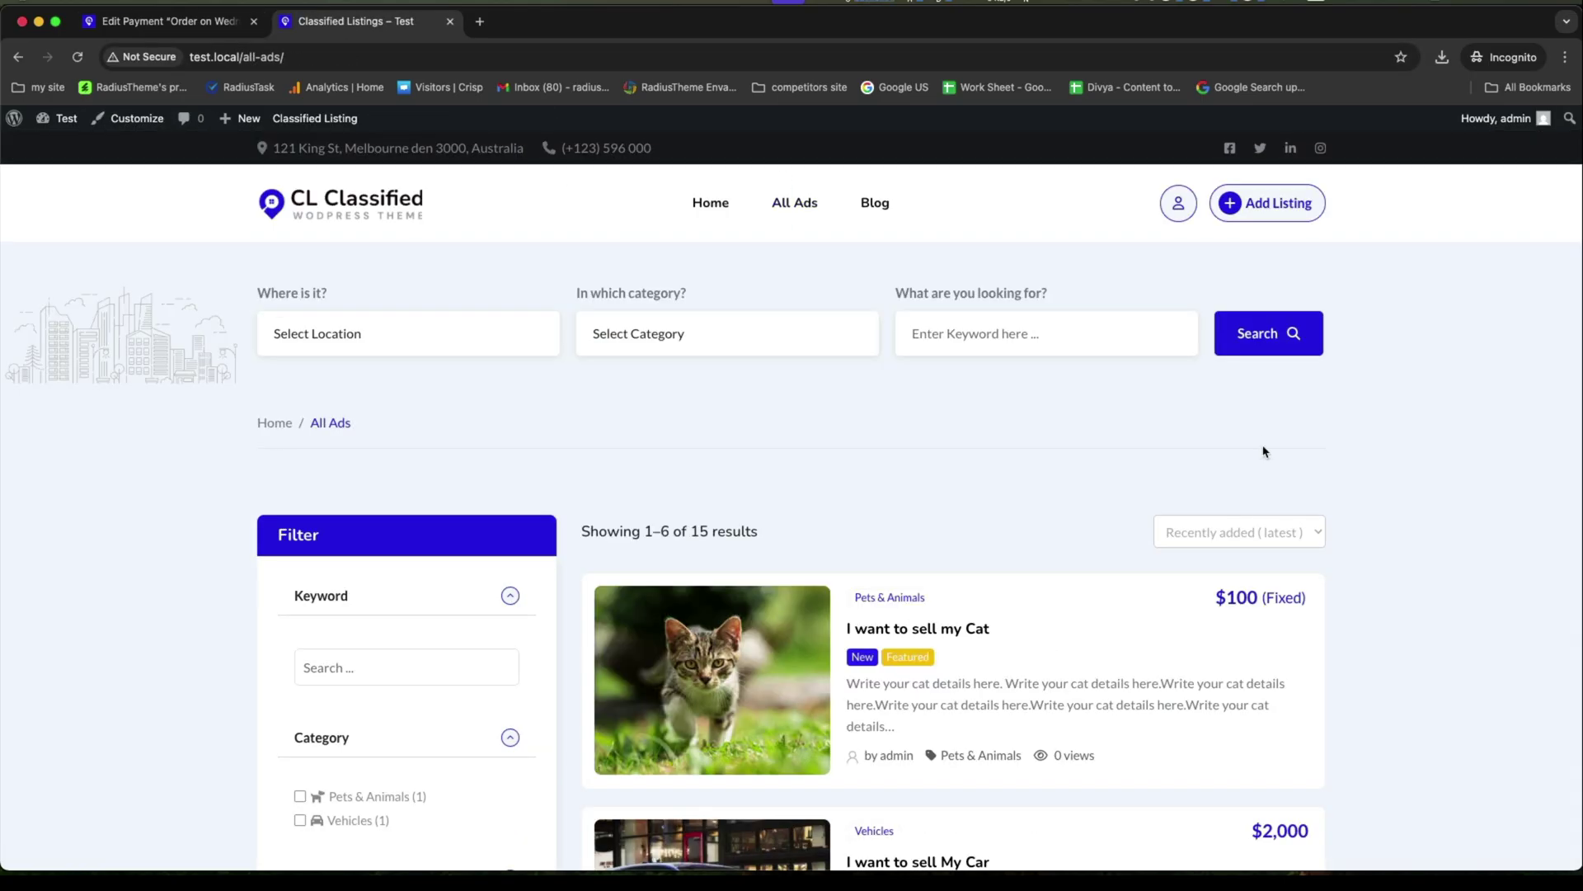
{"action": "scroll", "coordinate": [1220, 458], "scroll_direction": "down", "scroll_amount": 4}
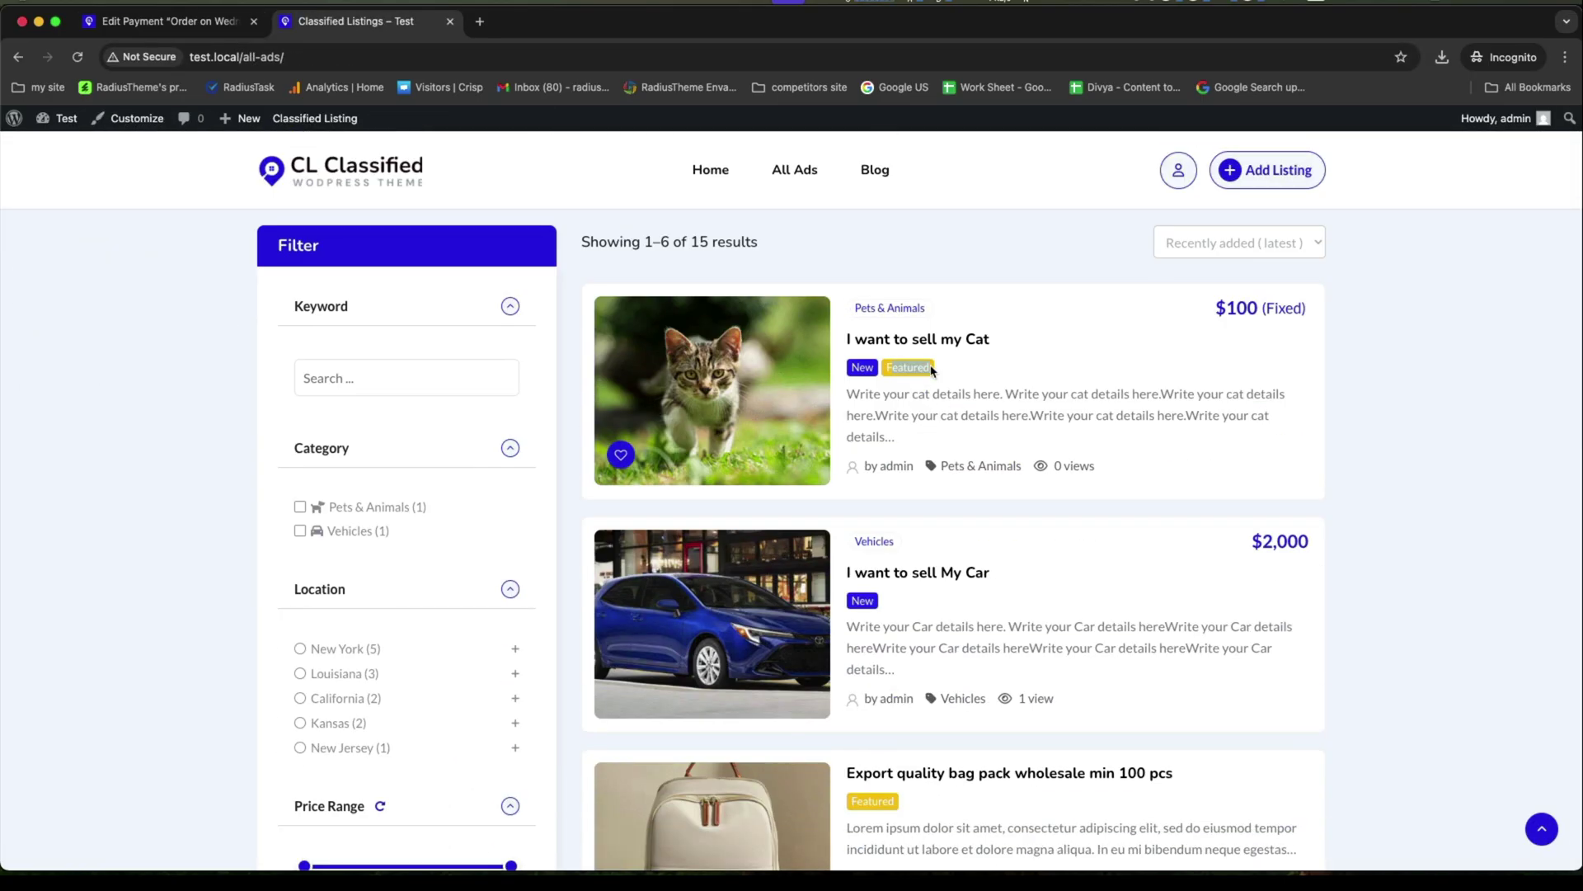
{"action": "scroll", "coordinate": [976, 390], "scroll_direction": "up", "scroll_amount": 4}
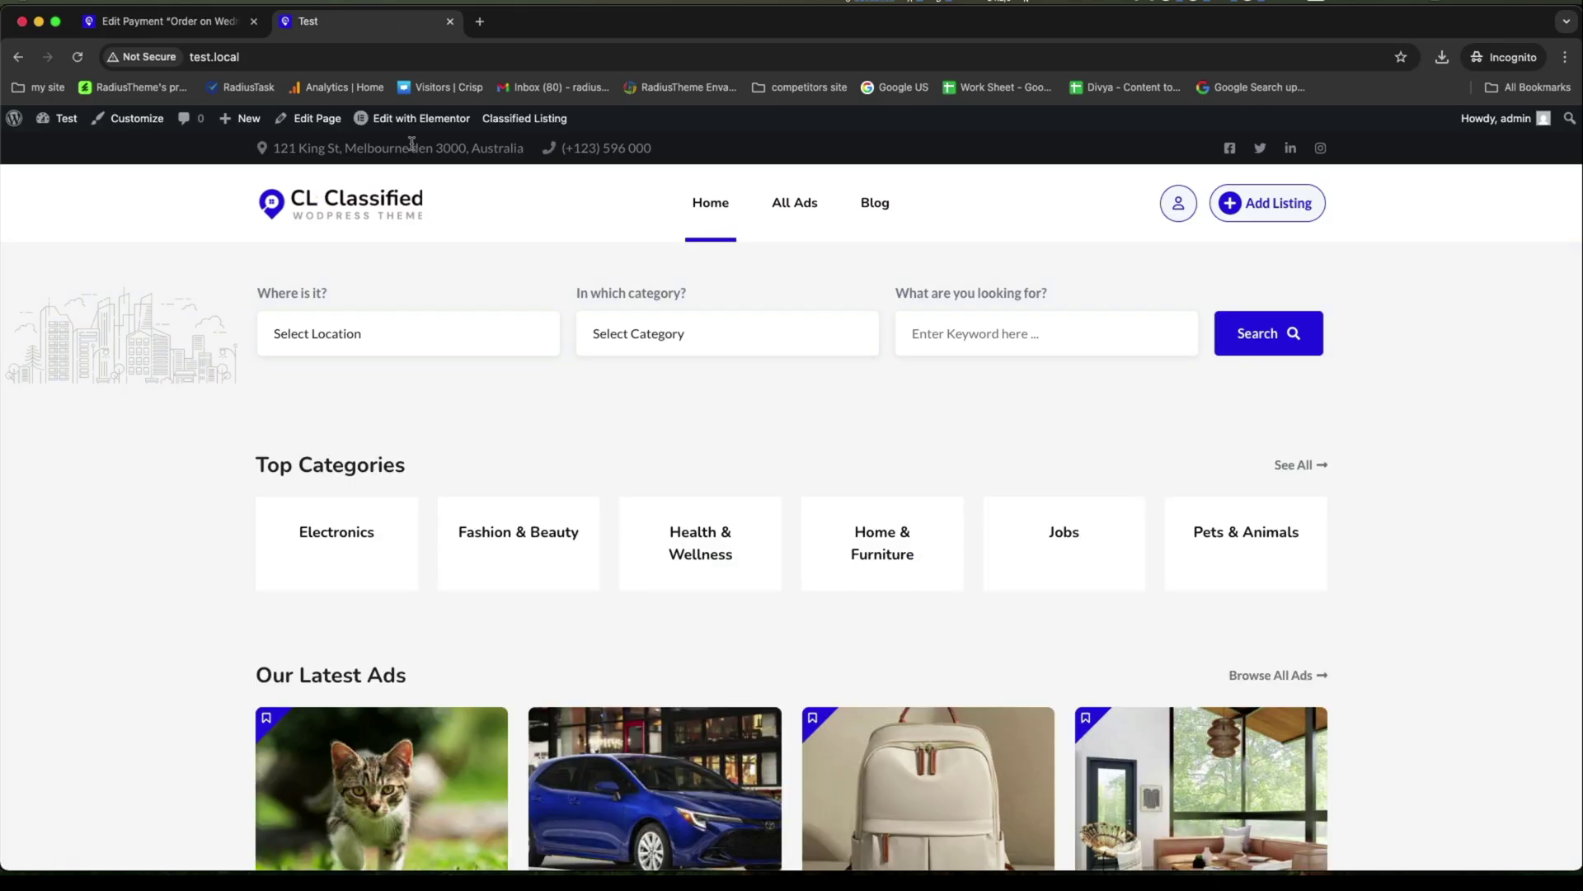
Open the homepage in Elementor and dismiss the new-features notification and structure overview.
{"action": "left_click", "coordinate": [420, 121]}
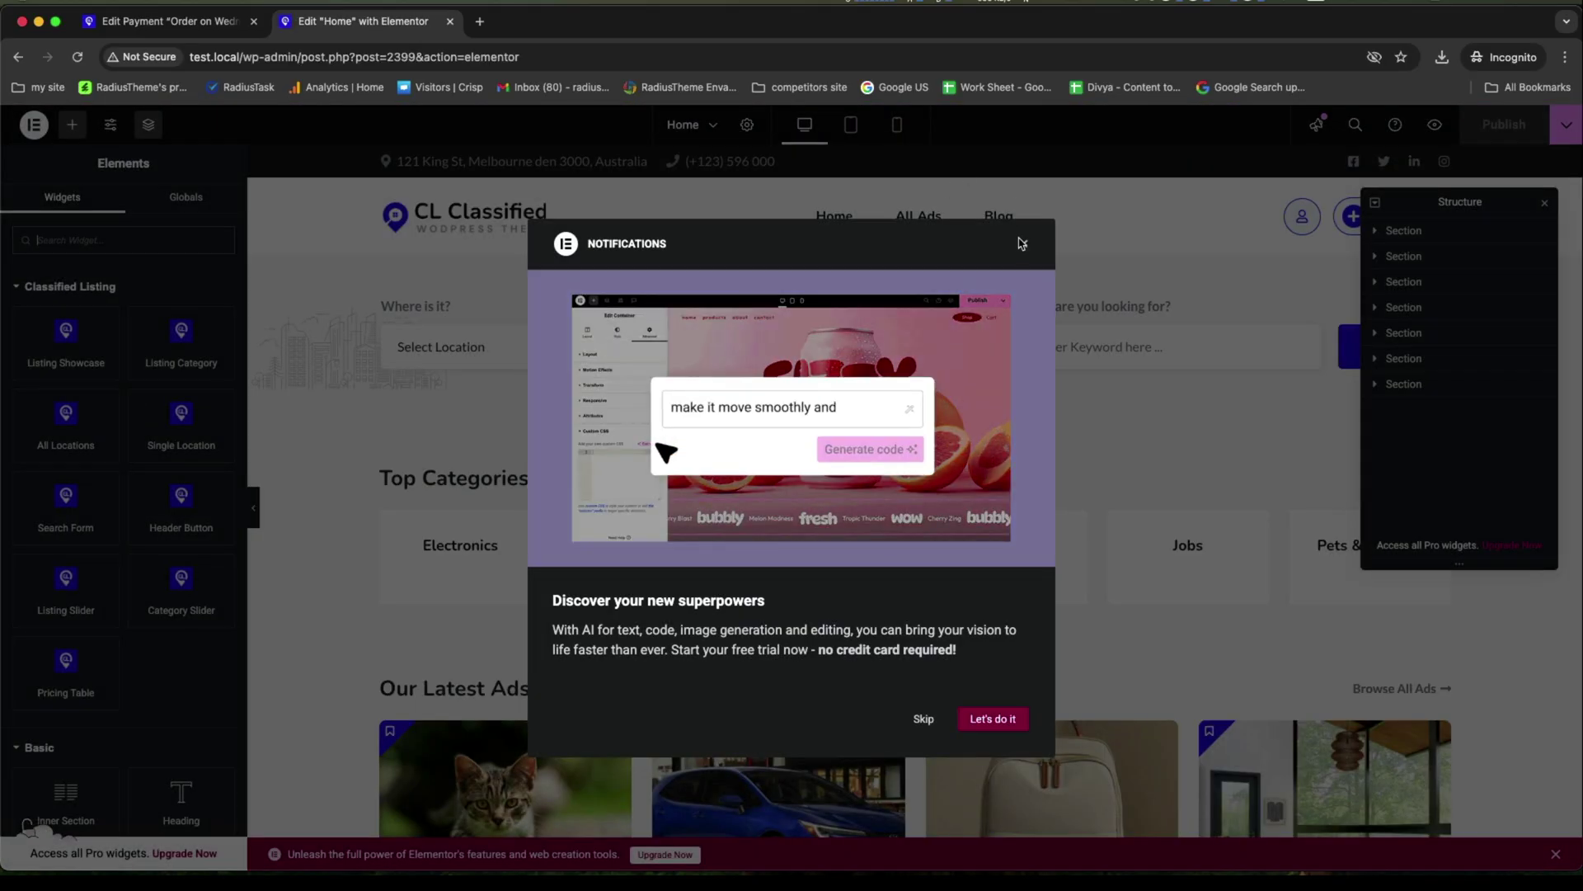
{"action": "left_click", "coordinate": [1024, 243]}
{"action": "left_click", "coordinate": [1543, 201]}
{"action": "scroll", "coordinate": [1109, 384], "scroll_direction": "down", "scroll_amount": 1}
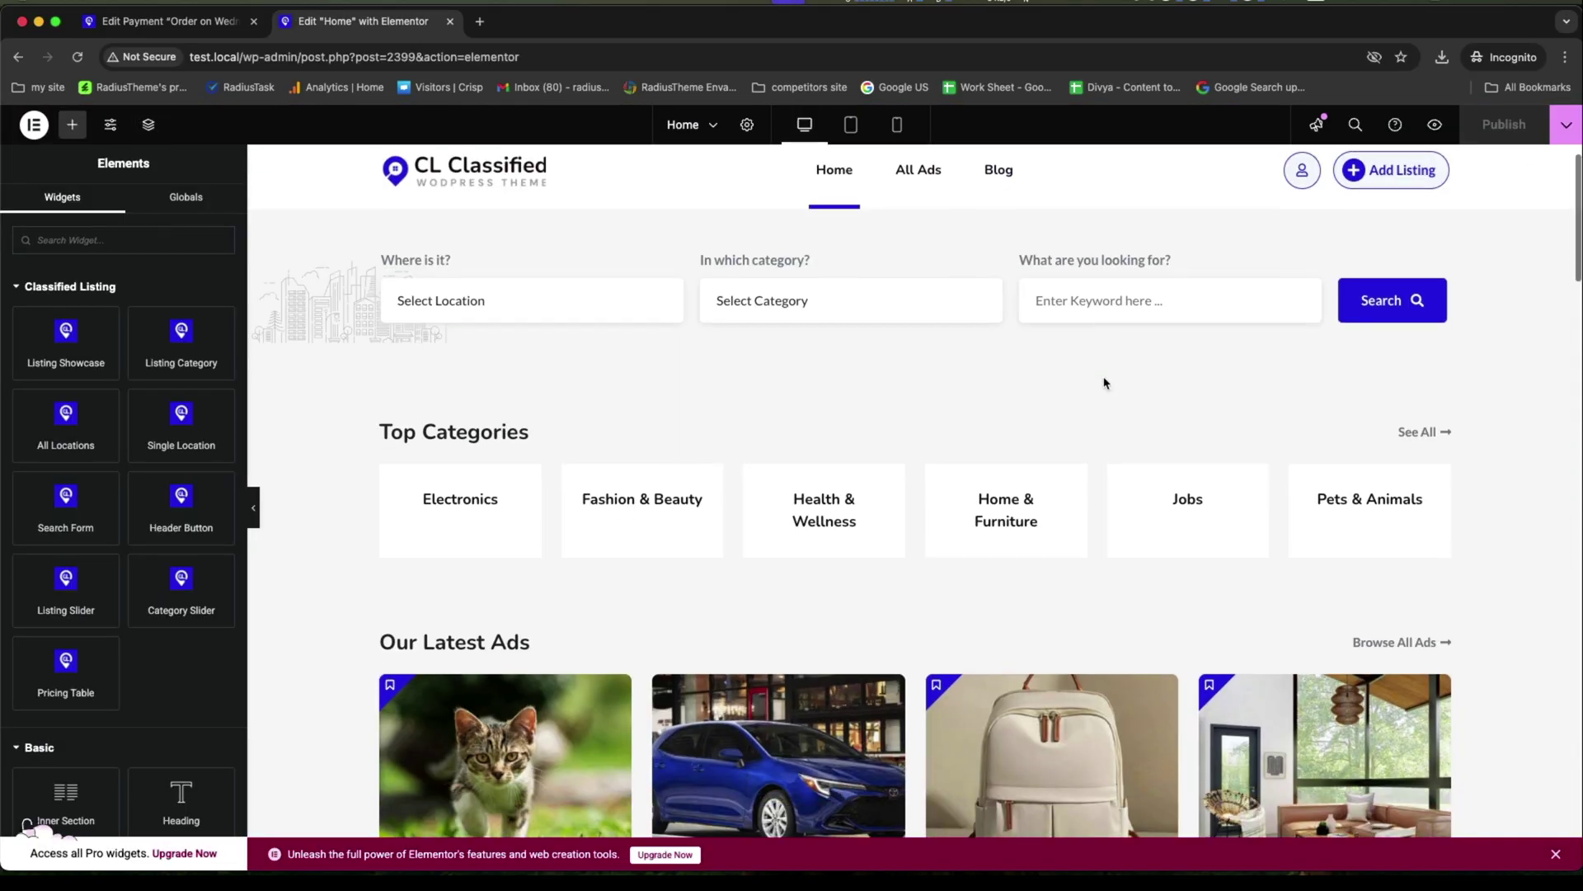
Keep the Top Categories widget on Style 1 and set its Icon Type to Icon.
{"action": "left_click", "coordinate": [895, 456]}
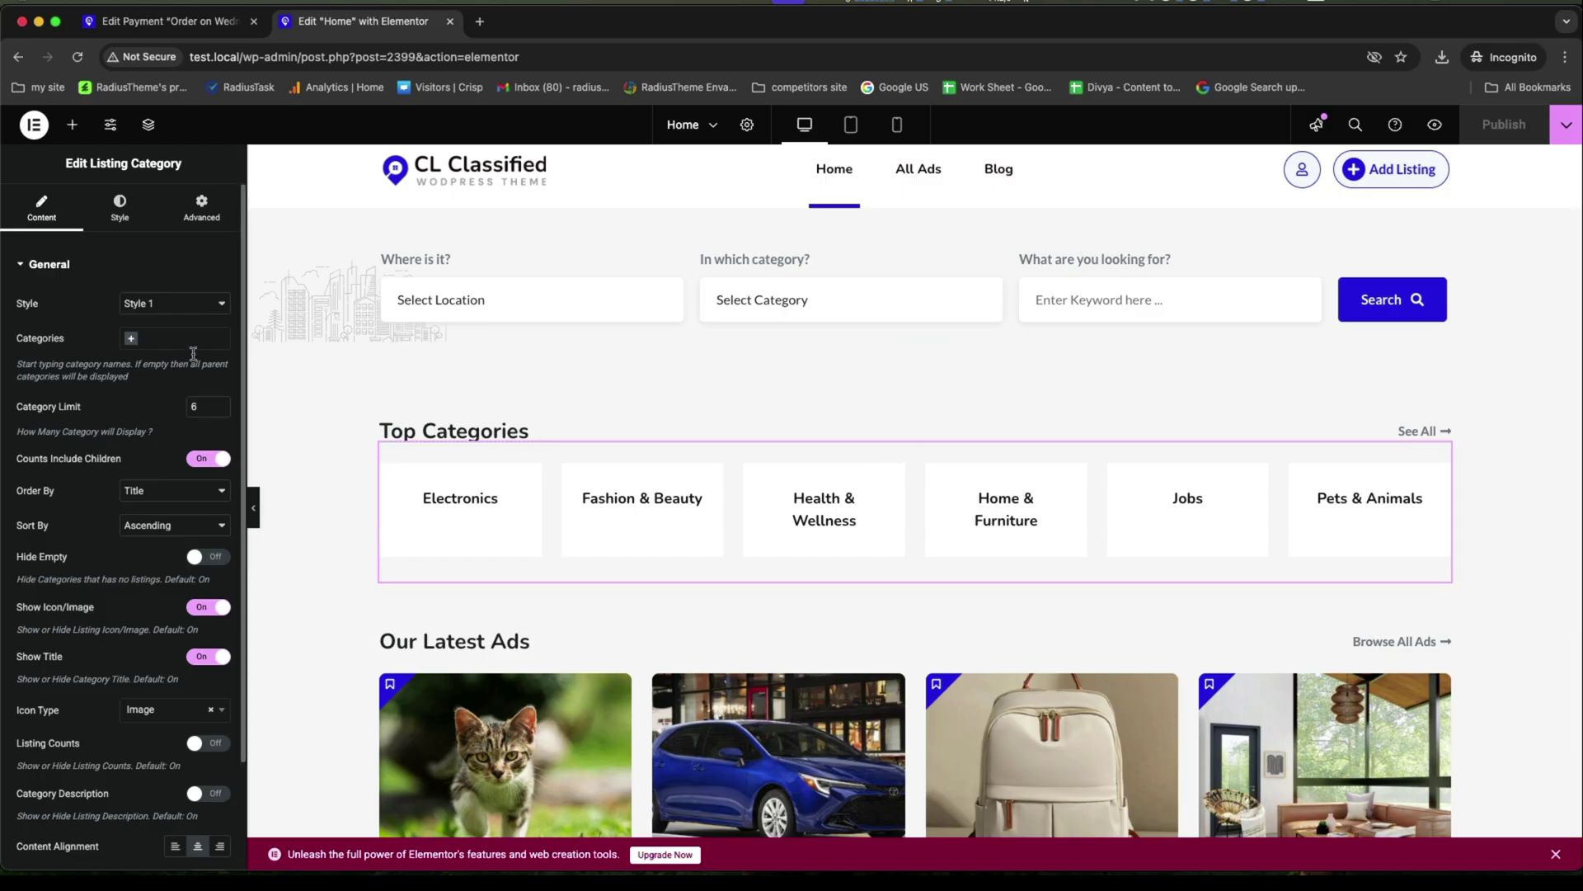
{"action": "left_click", "coordinate": [190, 305]}
{"action": "left_click", "coordinate": [176, 322]}
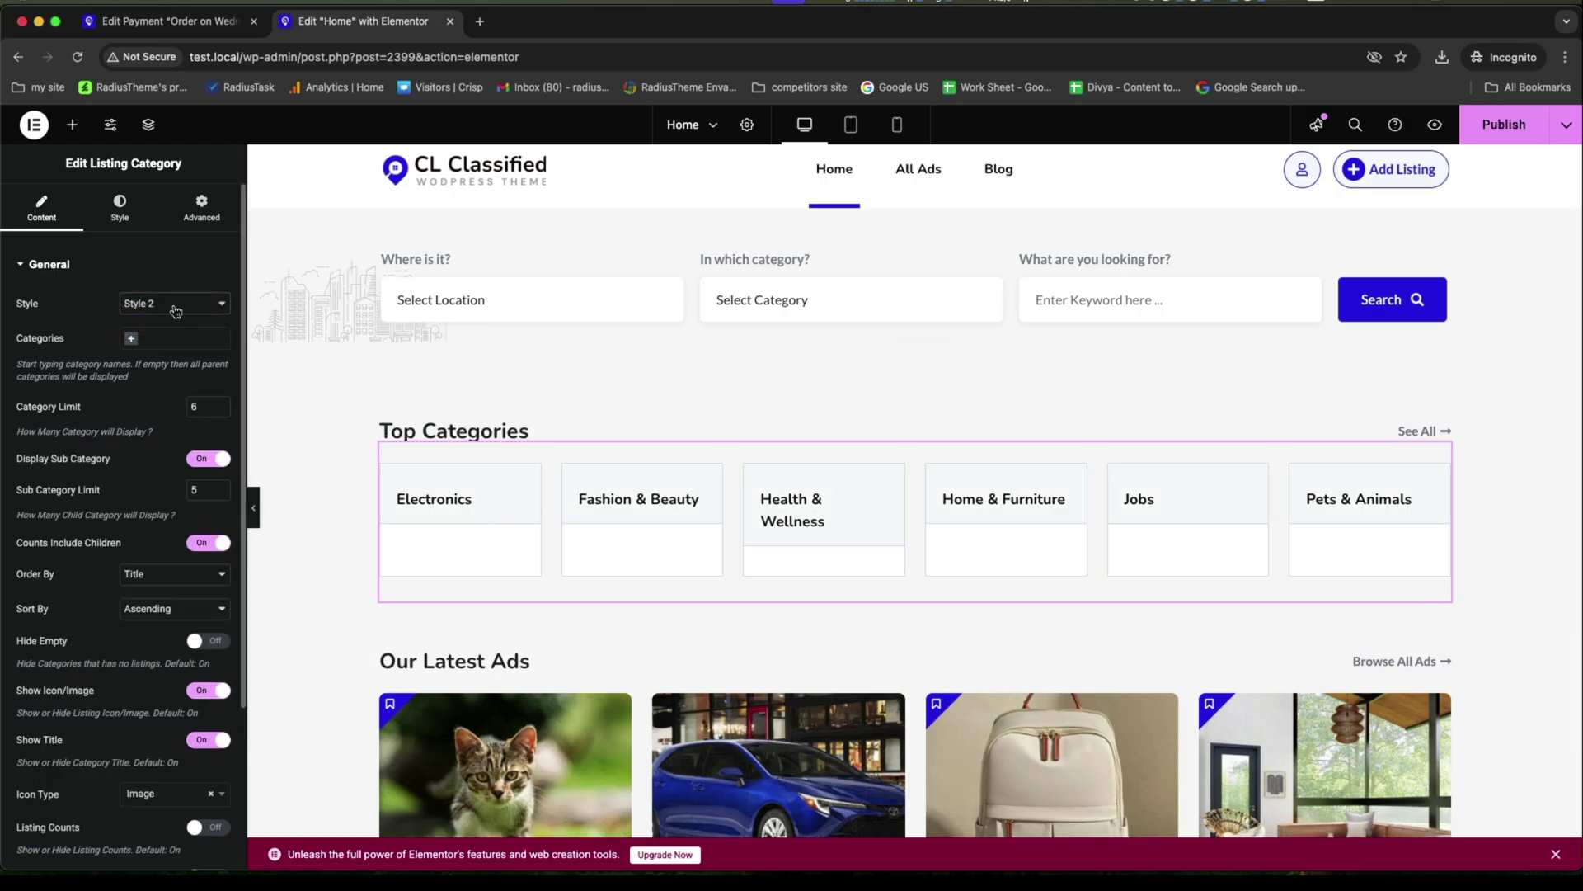
{"action": "left_click", "coordinate": [175, 310]}
{"action": "left_click", "coordinate": [169, 288]}
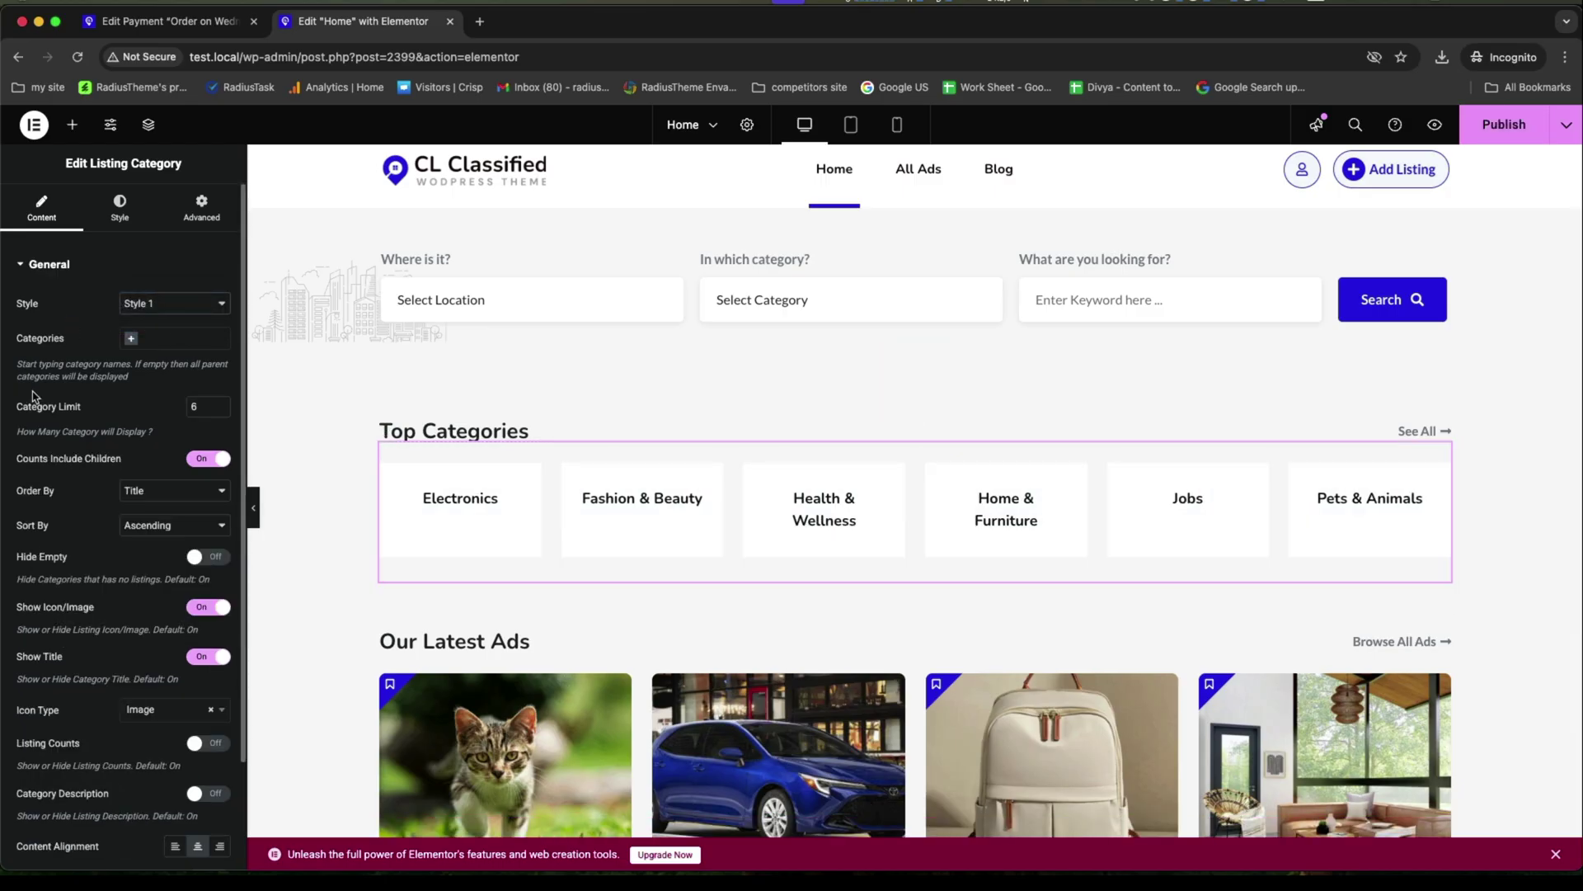
{"action": "scroll", "coordinate": [32, 419], "scroll_direction": "down", "scroll_amount": 1}
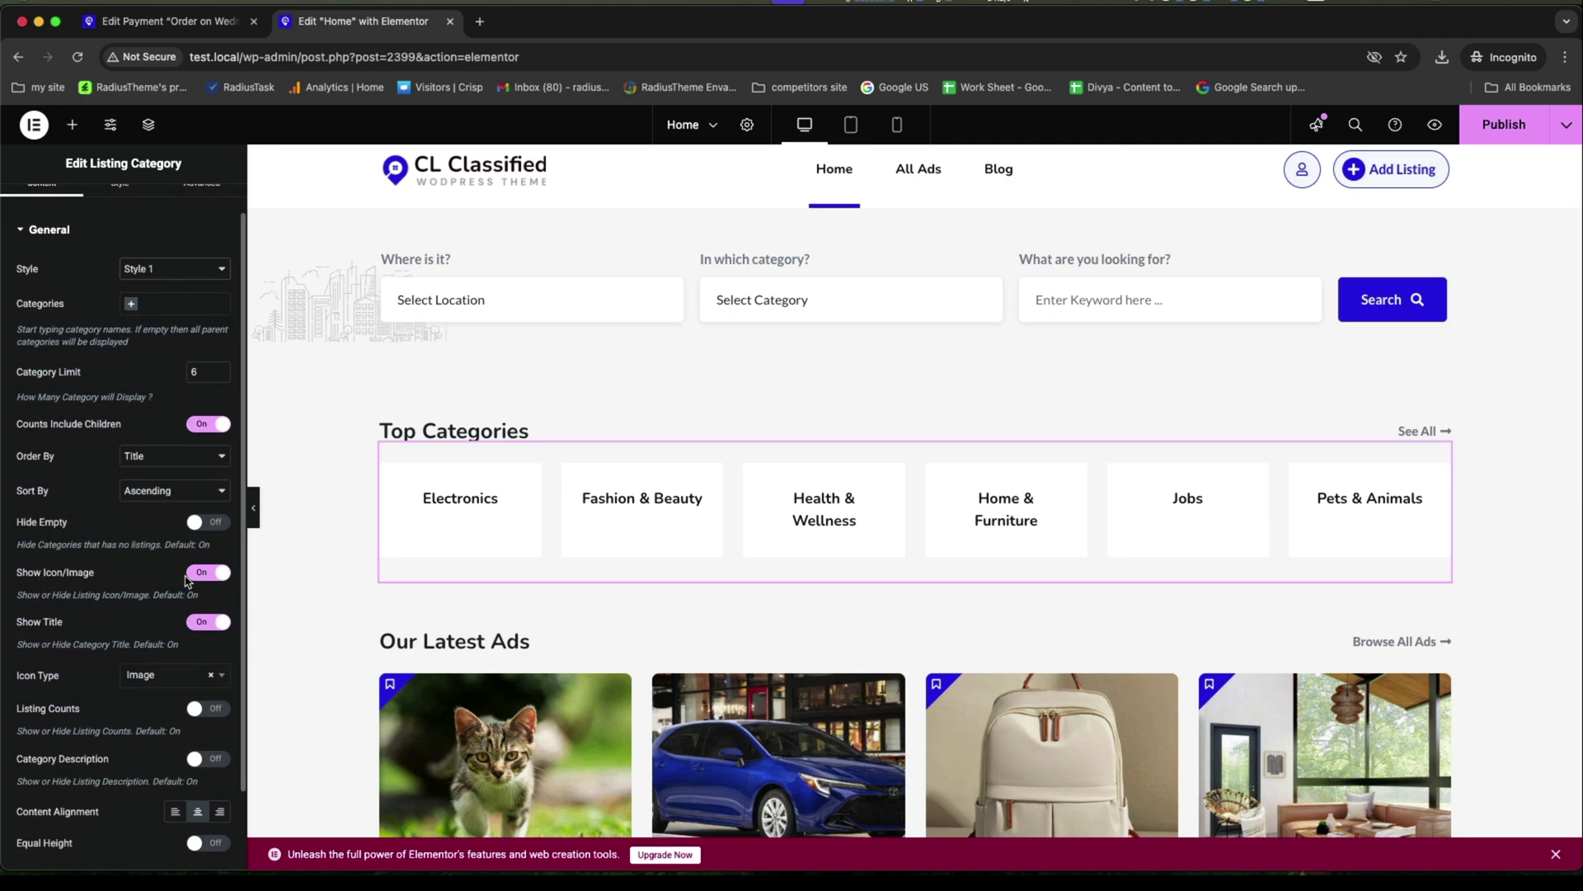
{"action": "left_click", "coordinate": [136, 683]}
{"action": "left_click", "coordinate": [143, 745]}
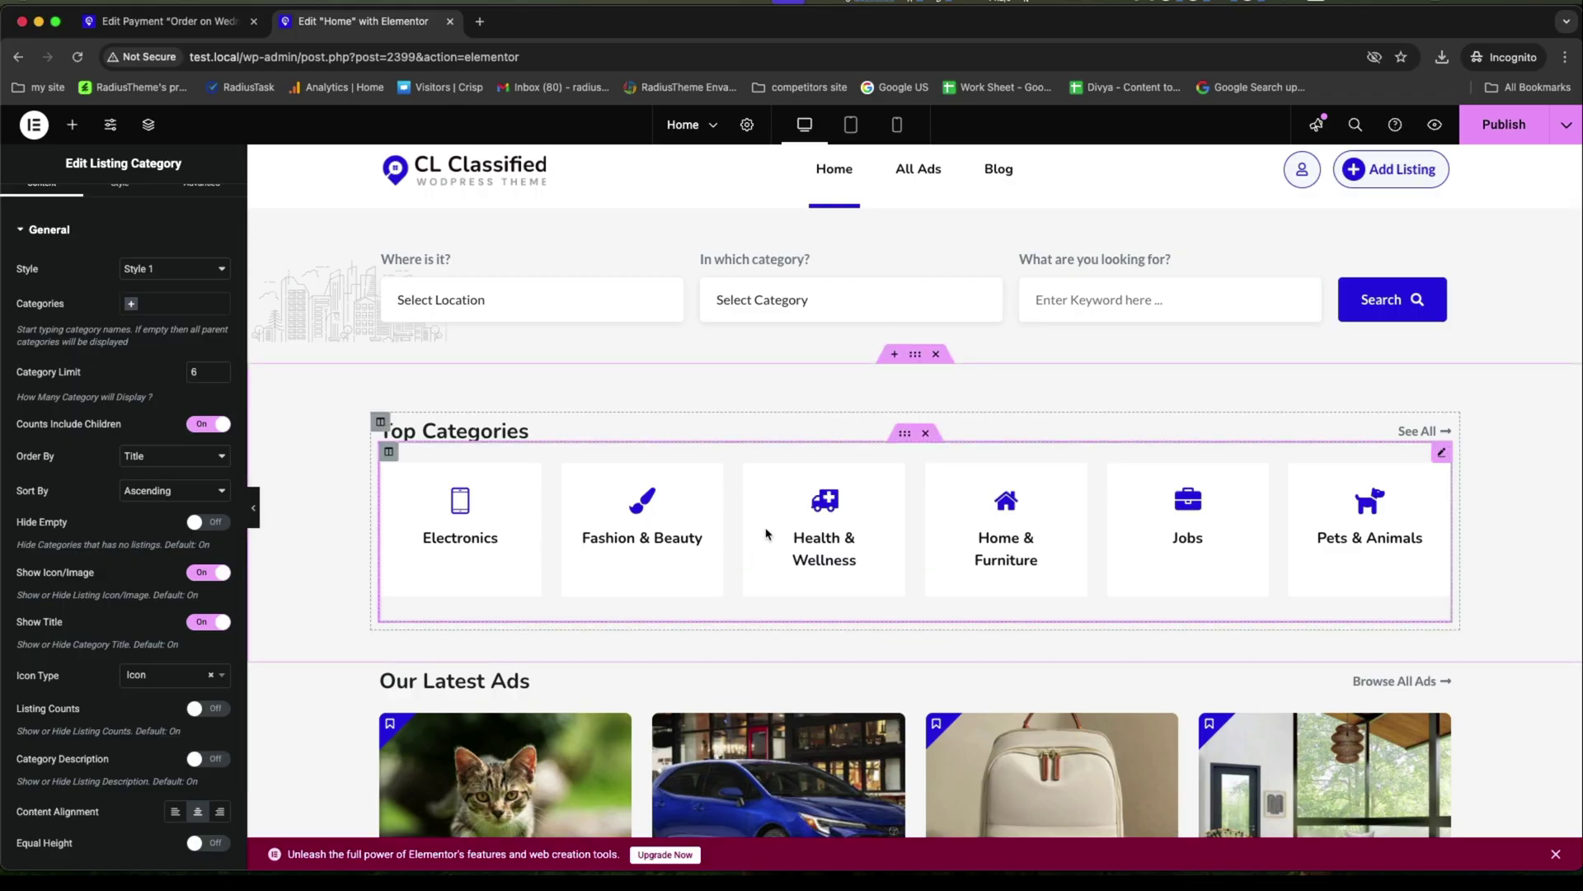
{"action": "scroll", "coordinate": [939, 519], "scroll_direction": "down", "scroll_amount": 2}
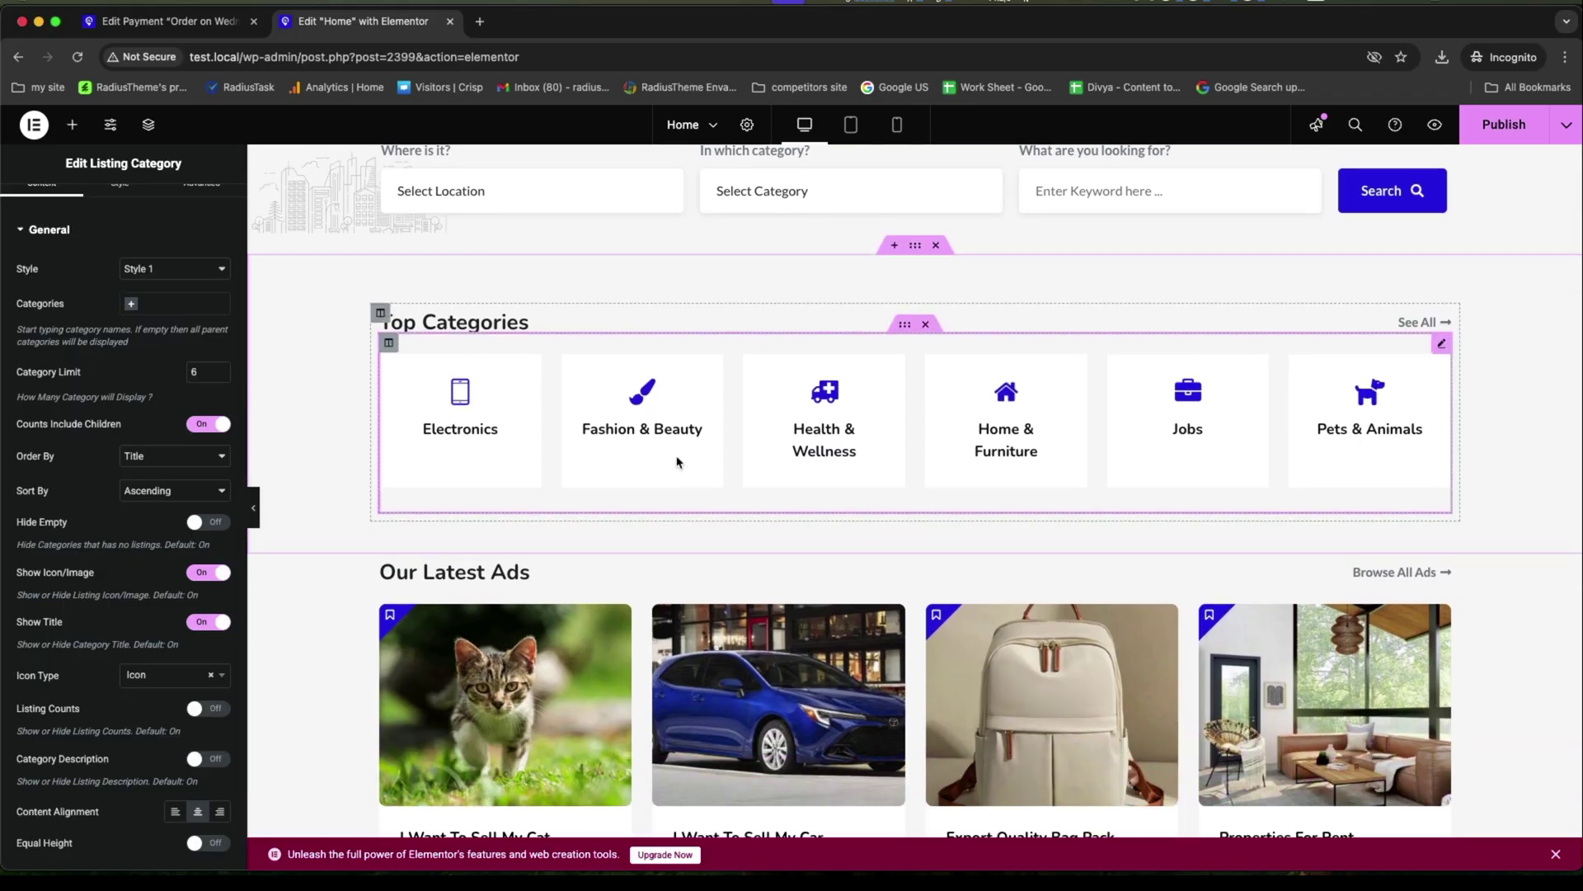
{"action": "scroll", "coordinate": [674, 445], "scroll_direction": "down", "scroll_amount": 4}
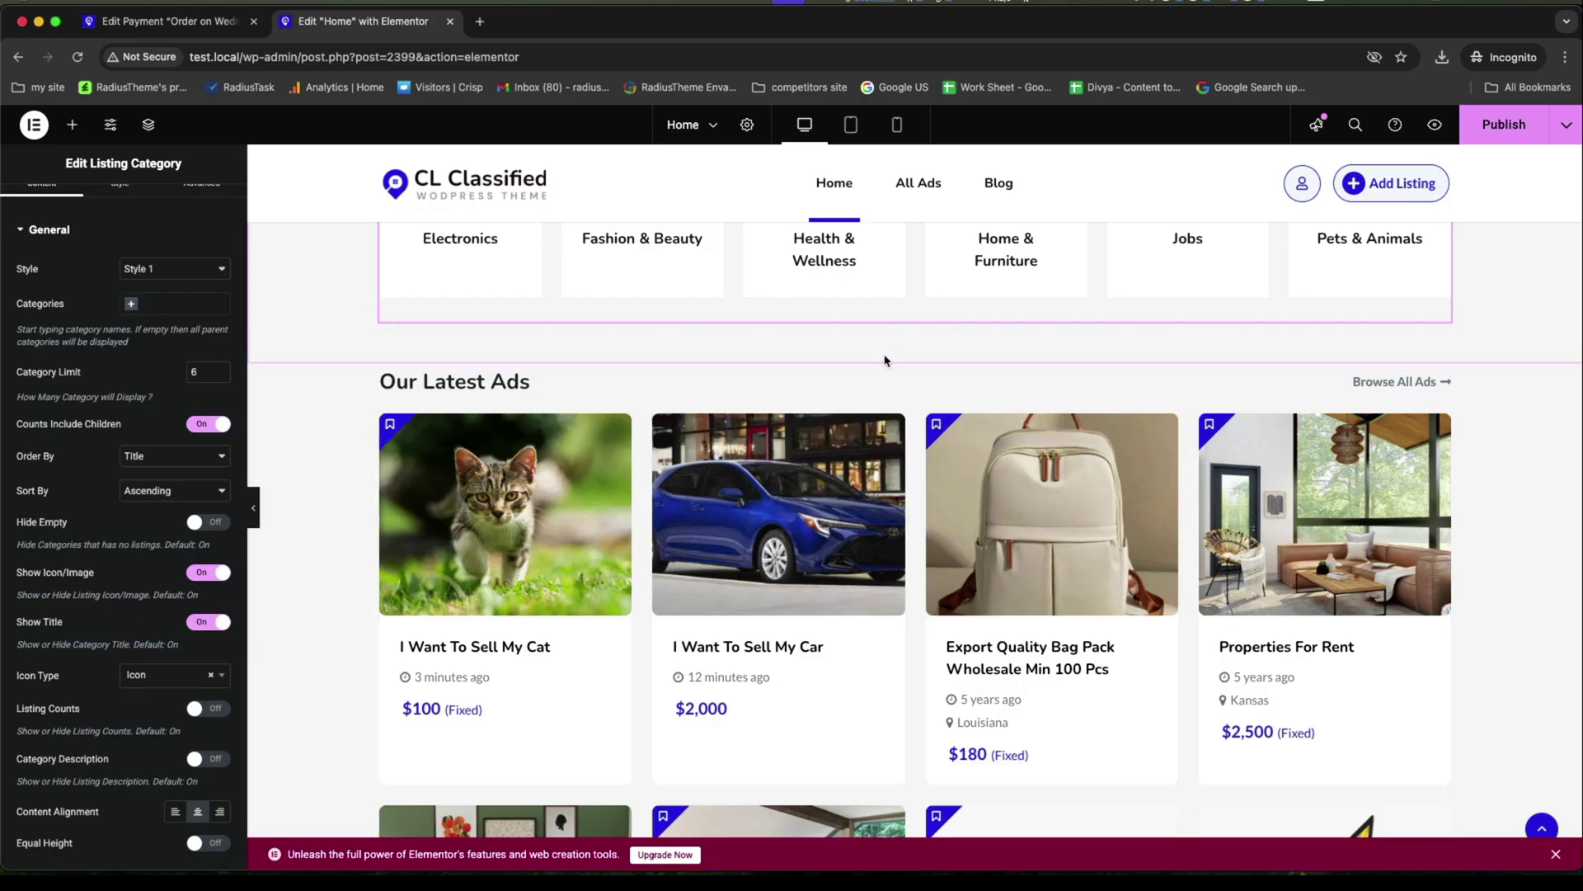
{"action": "left_click", "coordinate": [916, 357]}
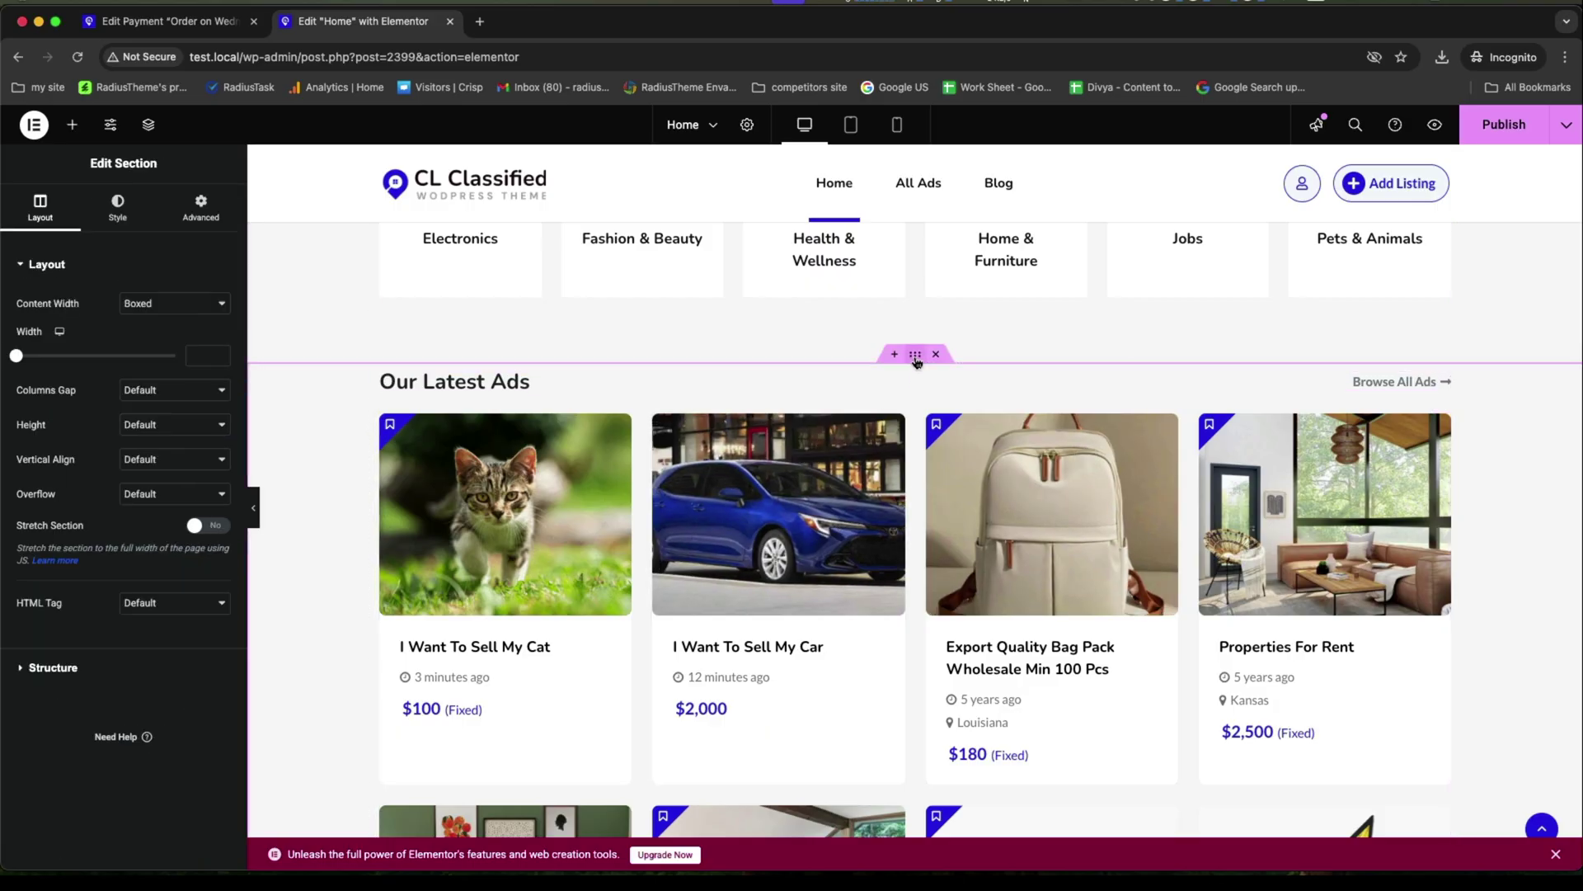
Give the Our Latest Ads section a Classic background in dark navy #0D0550.
{"action": "left_click", "coordinate": [118, 206]}
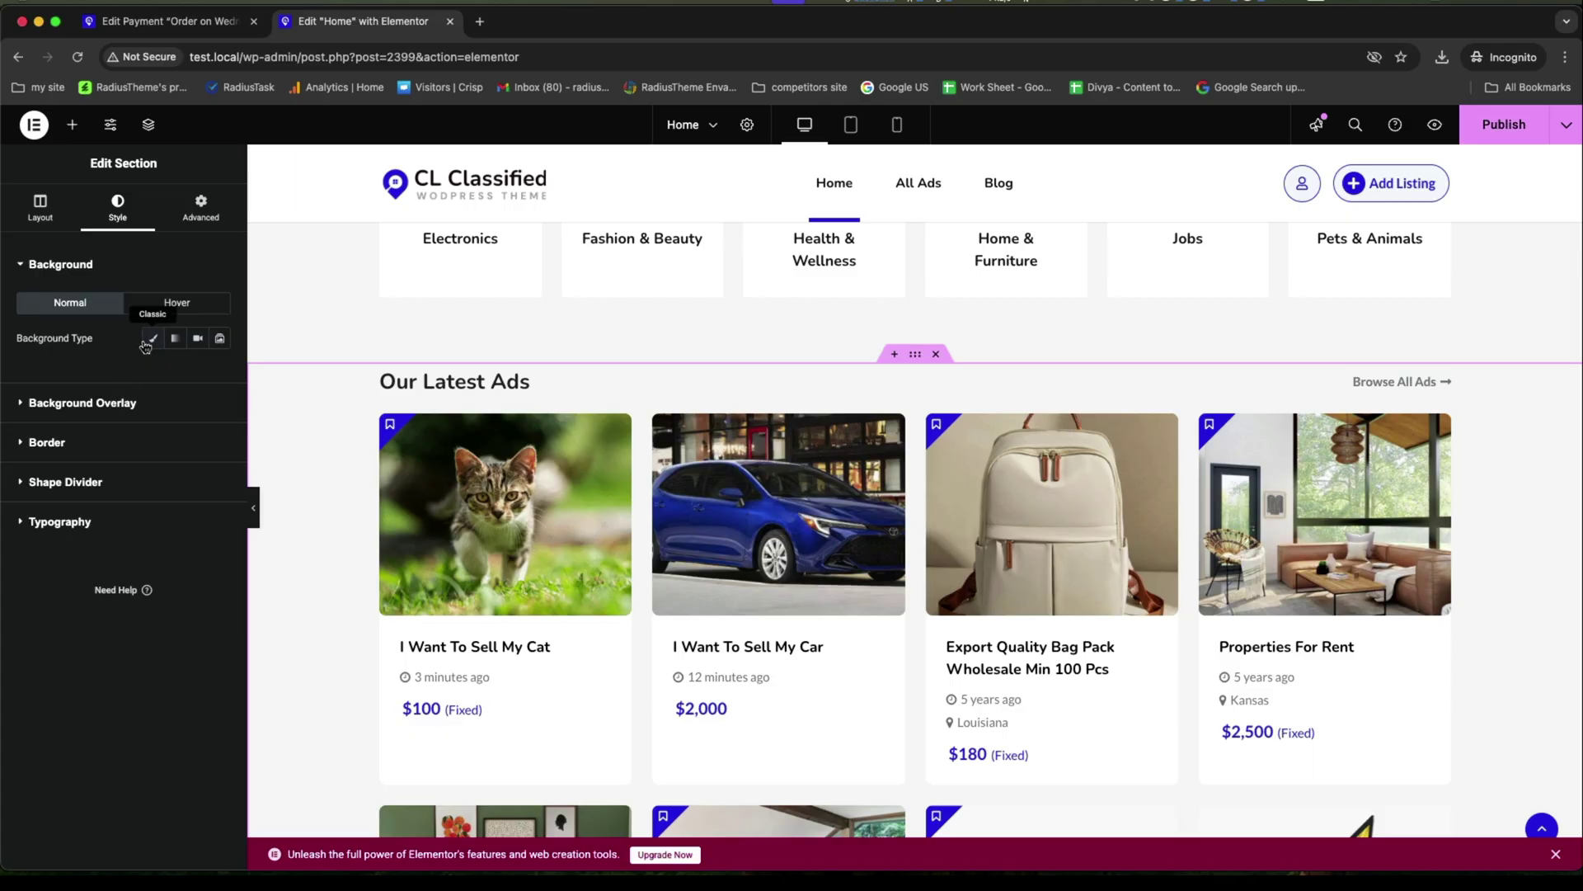
{"action": "left_click", "coordinate": [149, 342]}
{"action": "left_click", "coordinate": [221, 376]}
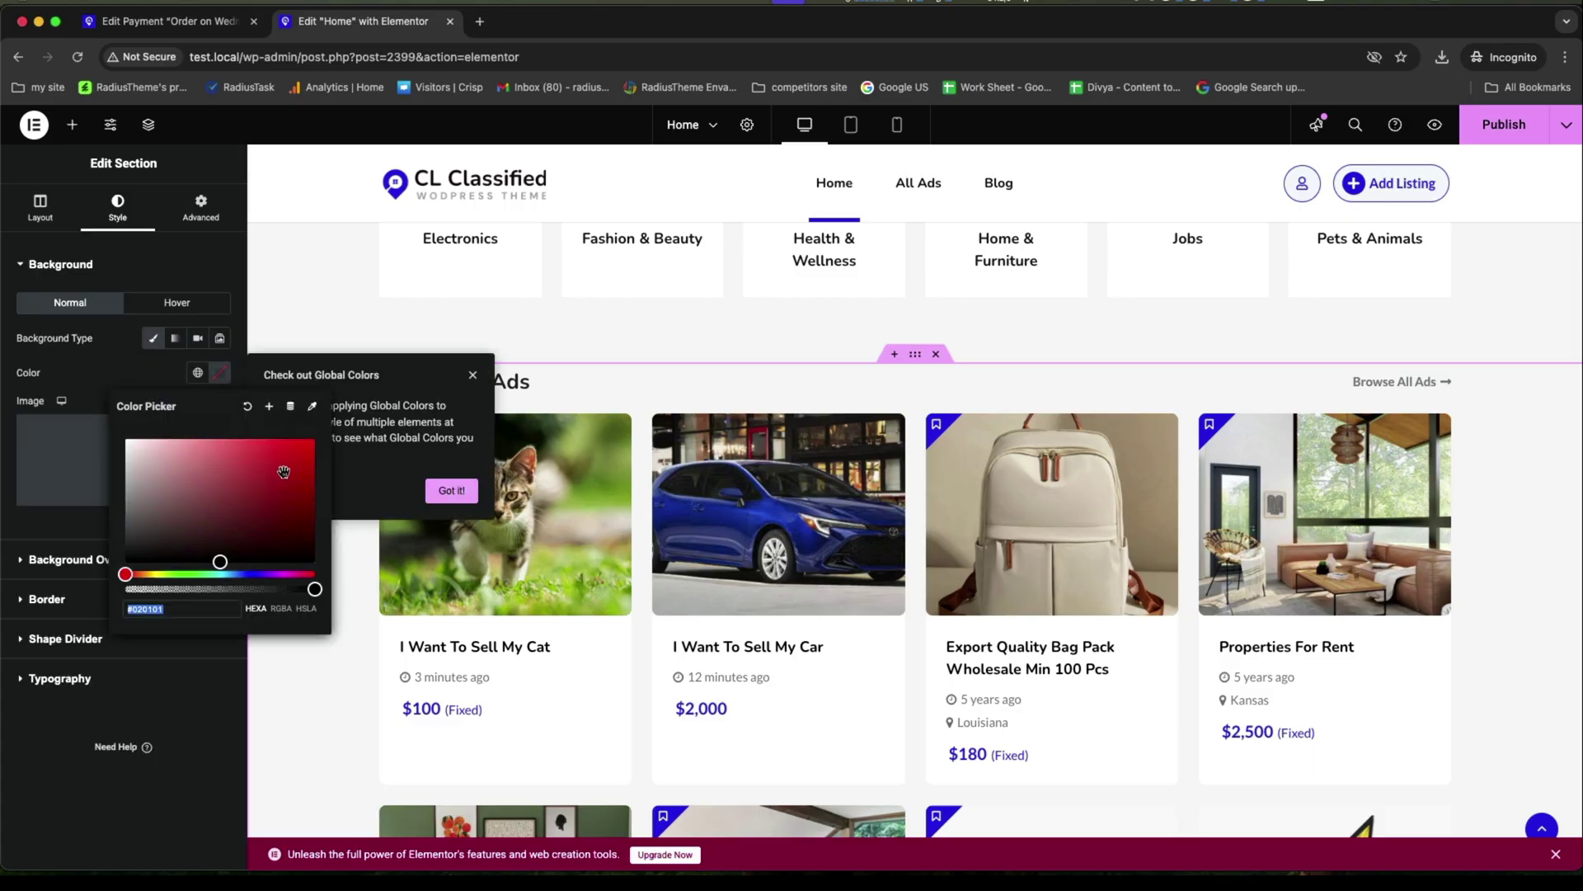
{"action": "left_click", "coordinate": [258, 574]}
{"action": "left_click", "coordinate": [305, 460]}
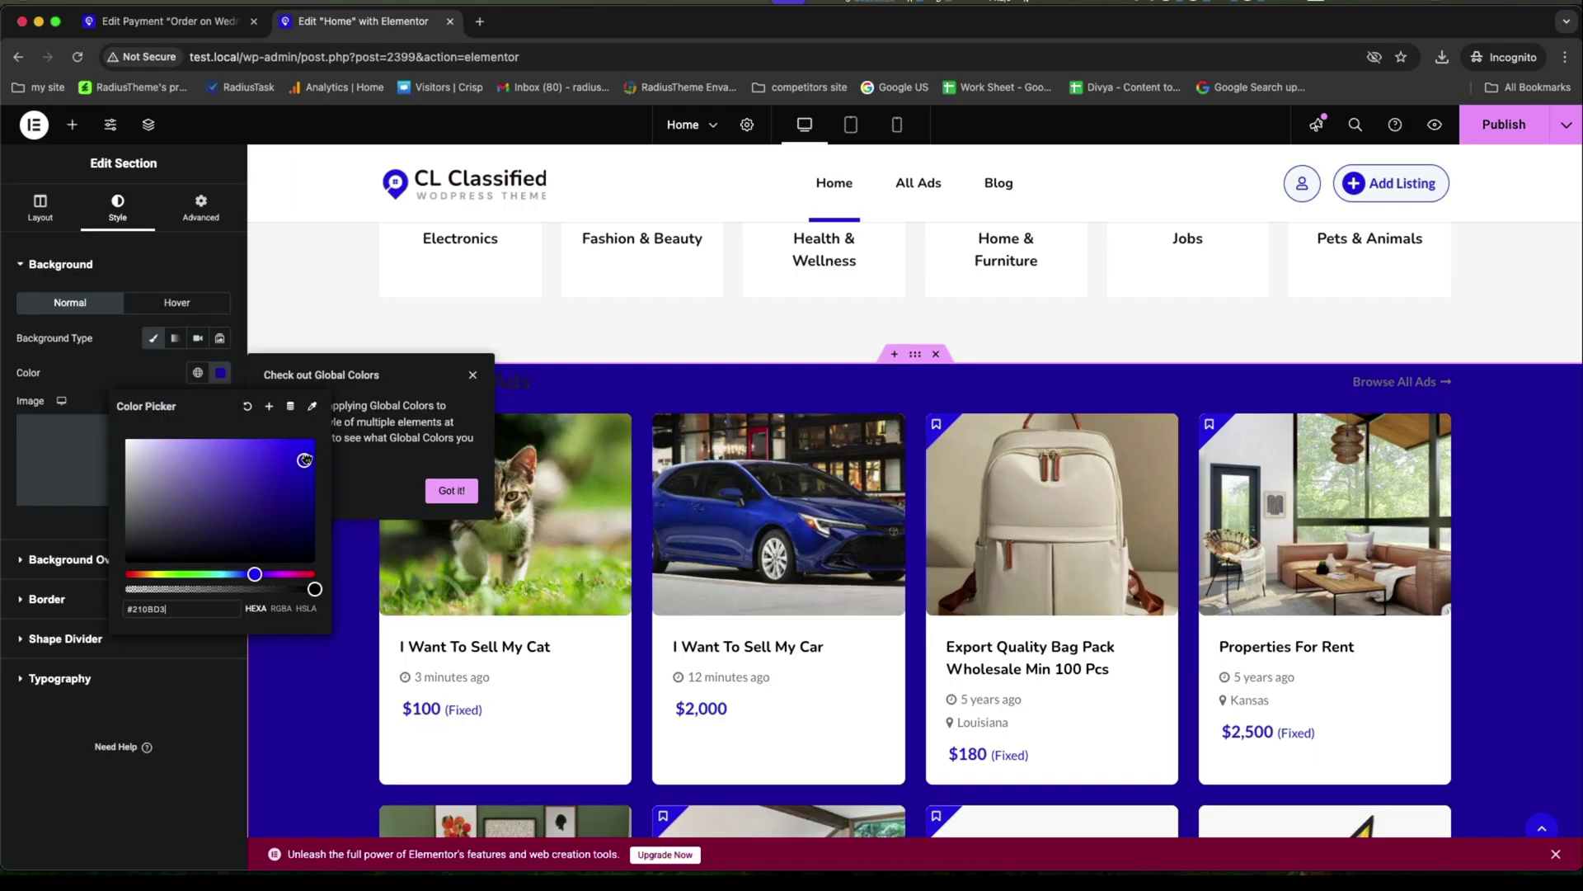
{"action": "left_click_drag", "start_coordinate": [312, 476], "coordinate": [304, 524]}
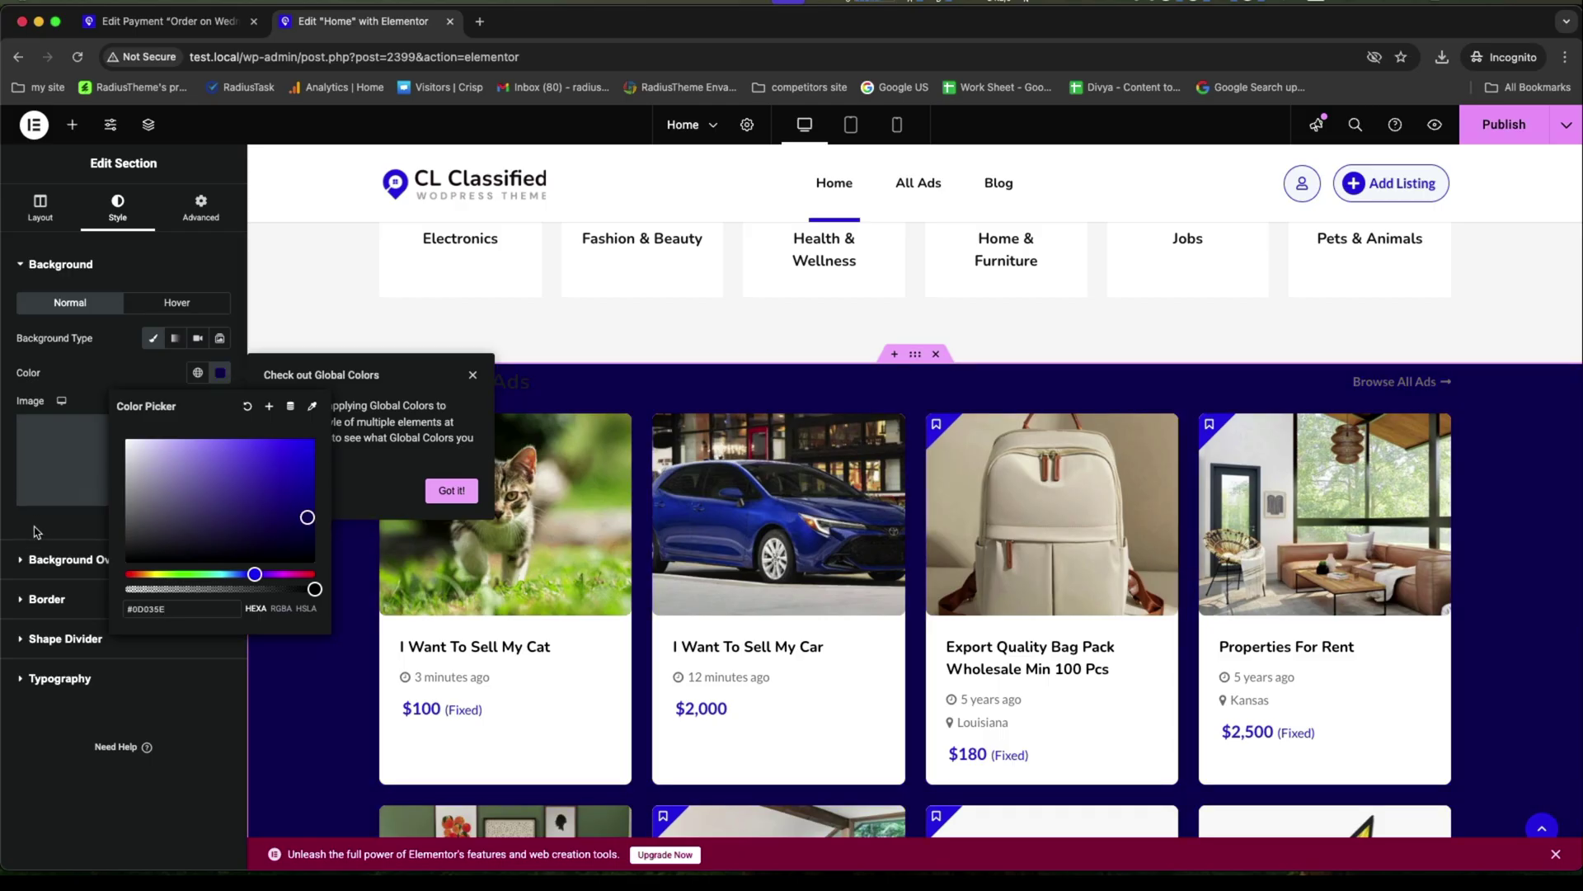
{"action": "left_click", "coordinate": [537, 382]}
Set the Our Latest Ads heading and Browse All Ads link text colour to white.
{"action": "triple_click", "coordinate": [540, 380]}
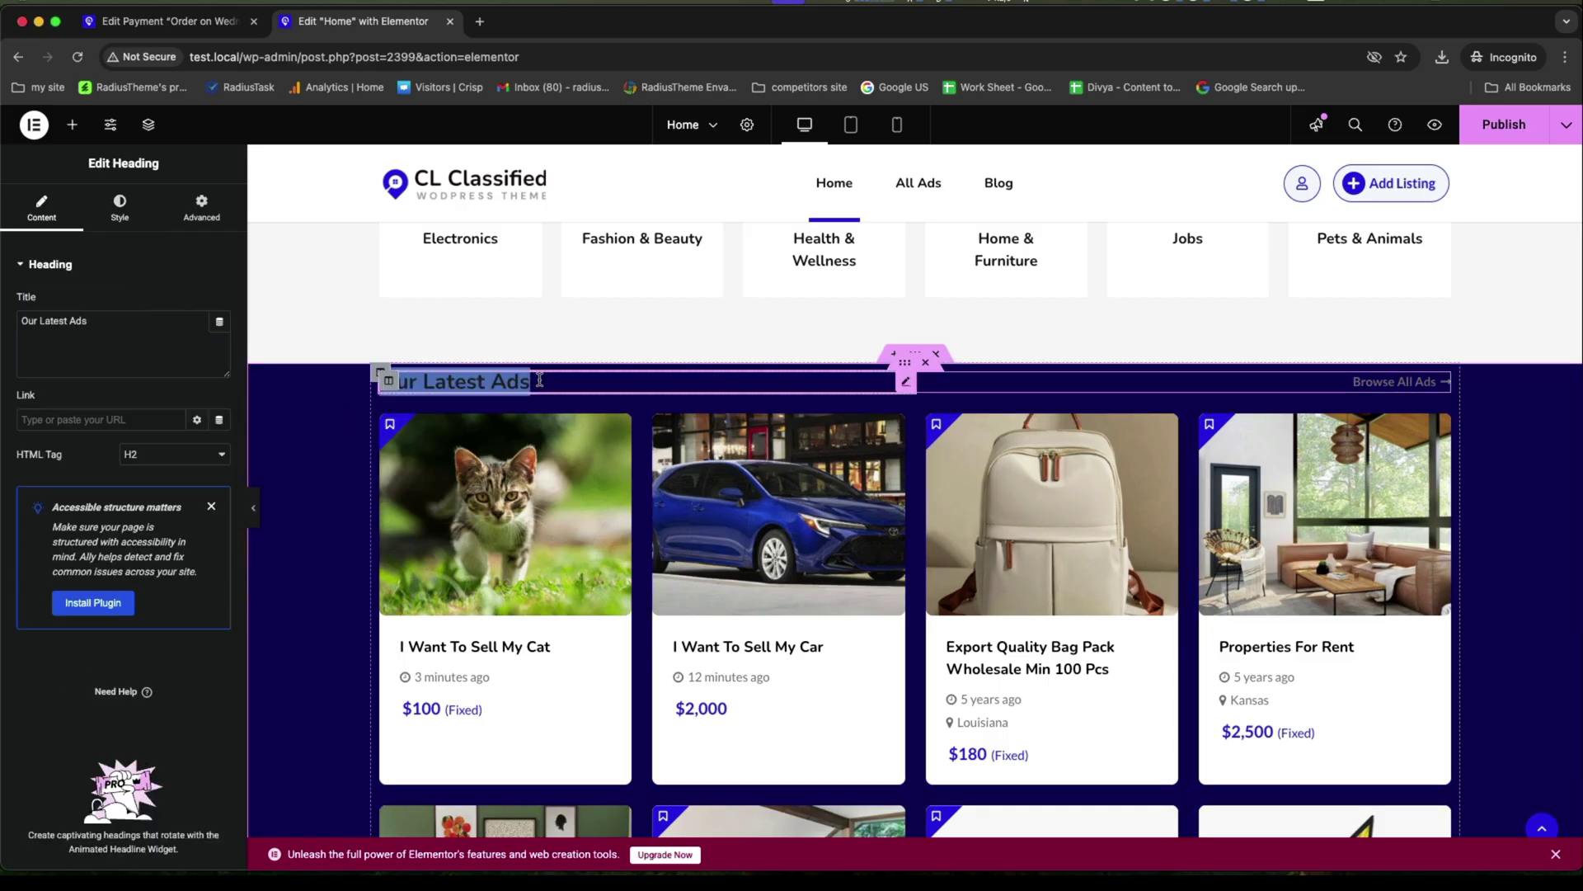
{"action": "left_click", "coordinate": [120, 207]}
{"action": "left_click", "coordinate": [220, 536]}
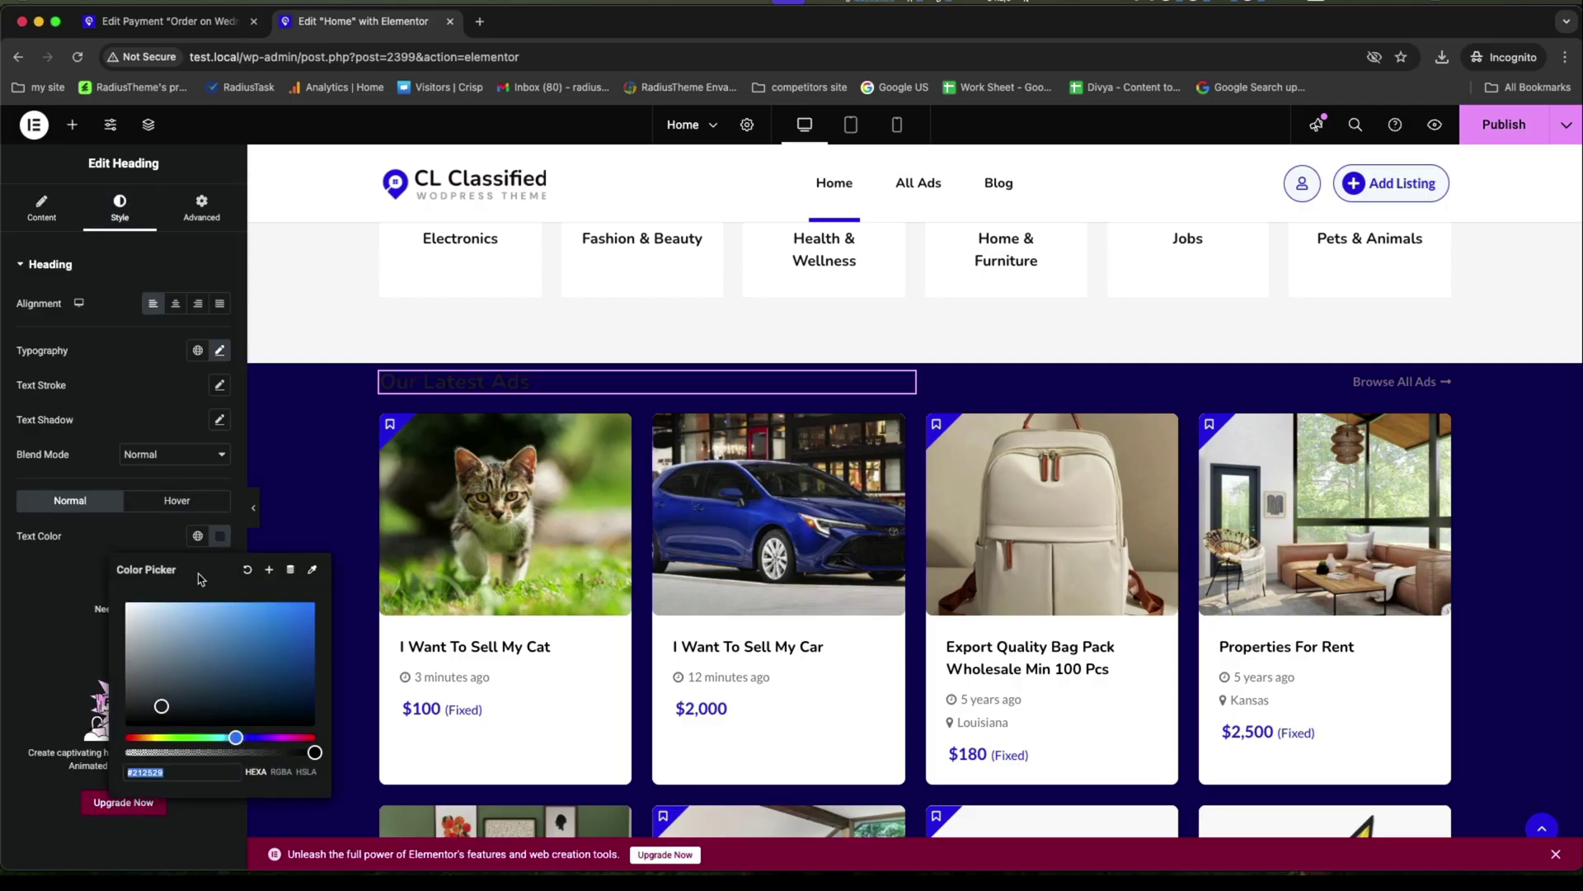
{"action": "left_click", "coordinate": [127, 603]}
{"action": "left_click", "coordinate": [928, 378]}
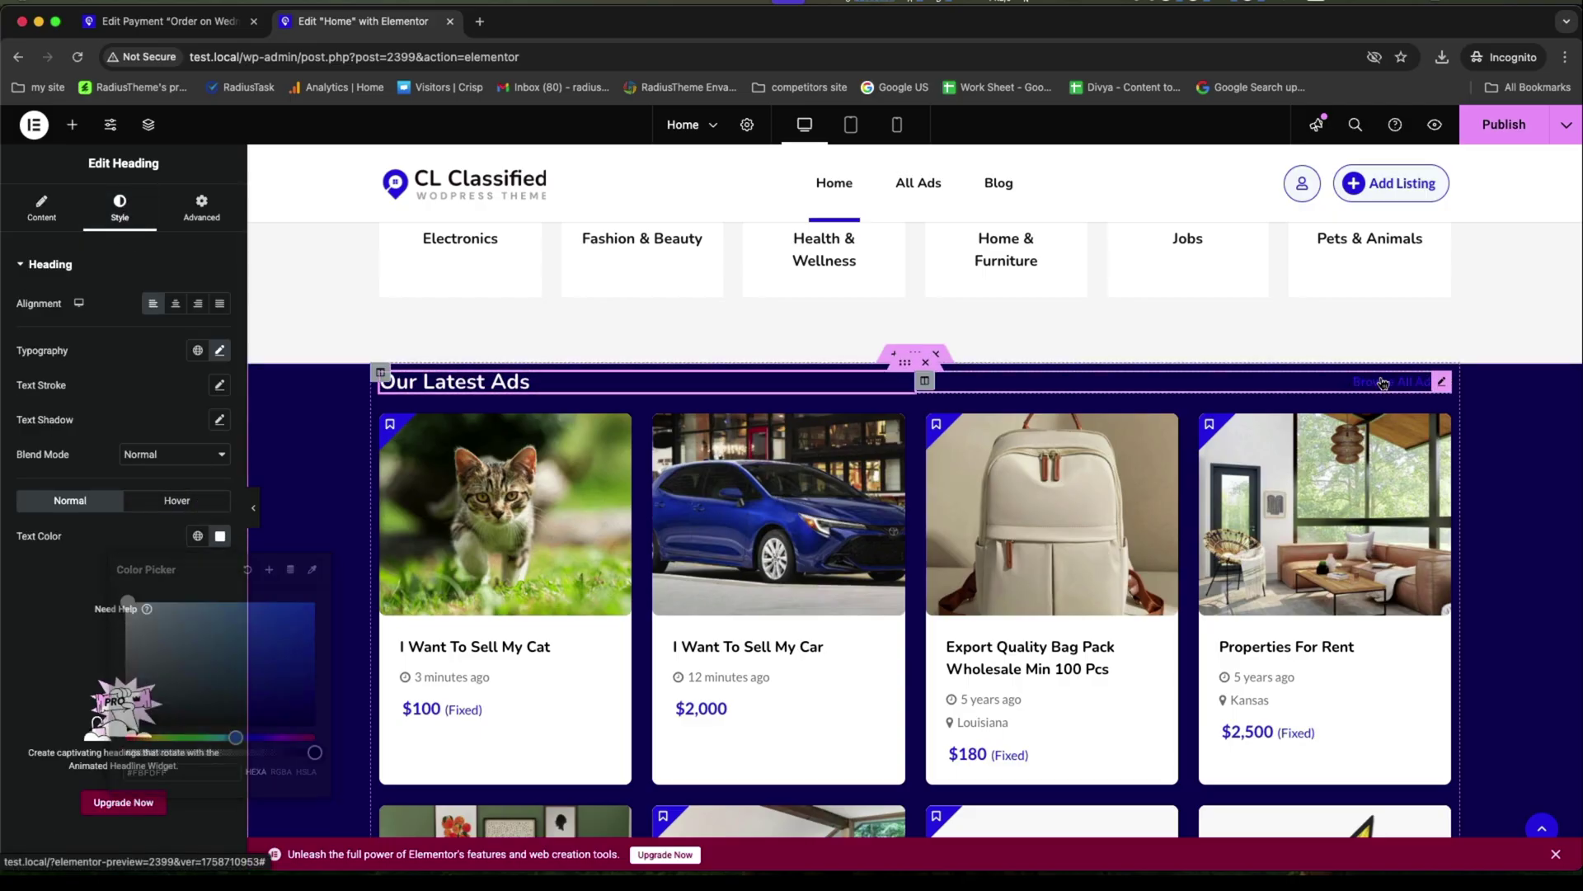
{"action": "left_click", "coordinate": [117, 206]}
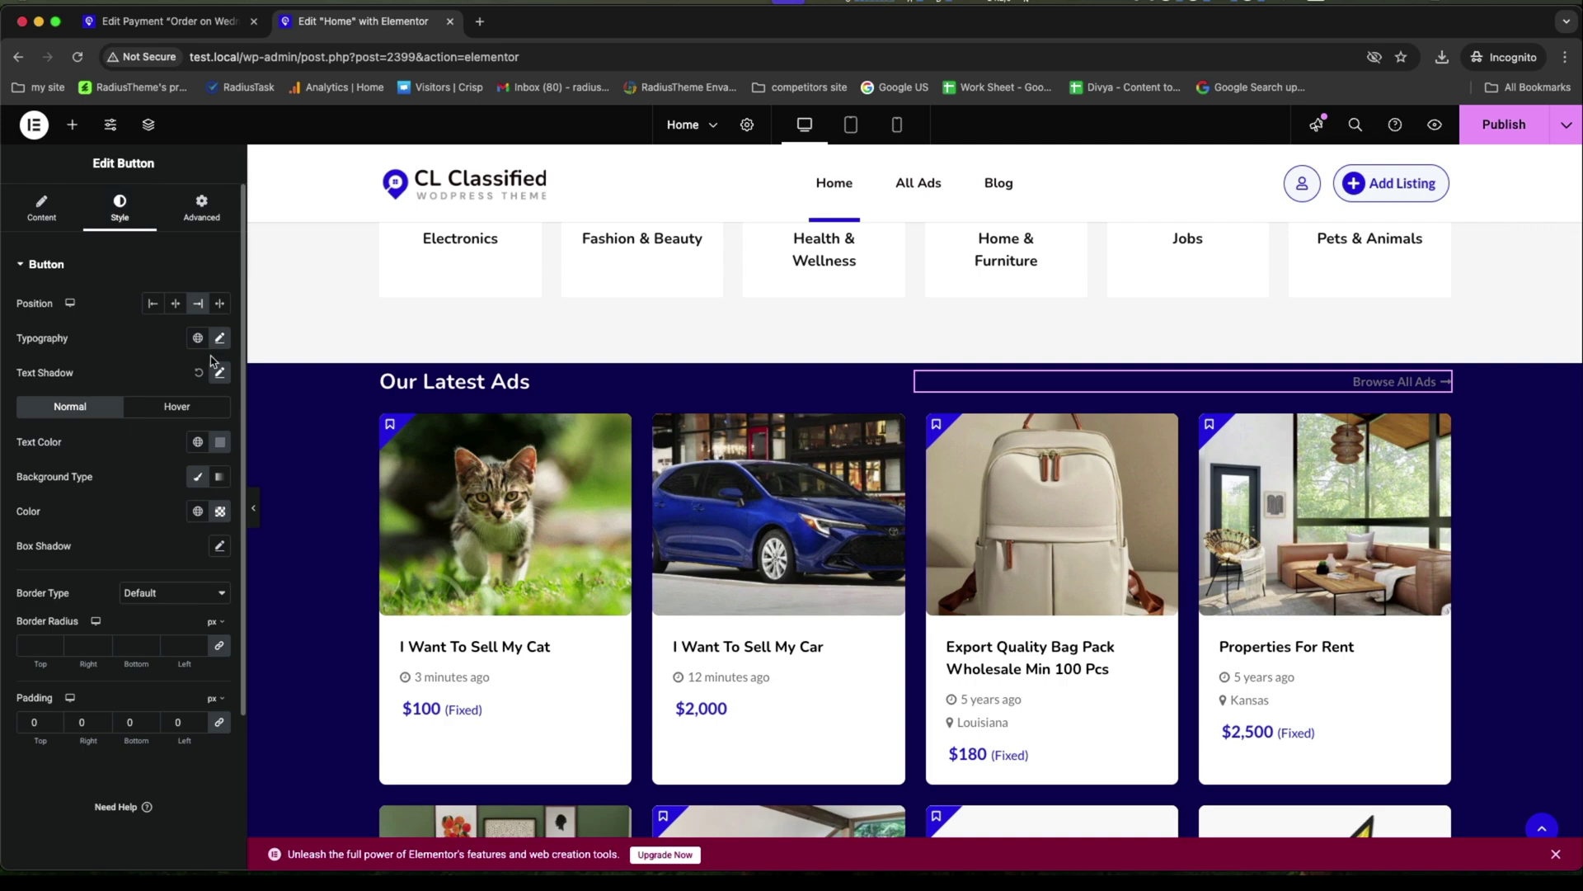
{"action": "left_click", "coordinate": [219, 442]}
{"action": "left_click", "coordinate": [125, 506]}
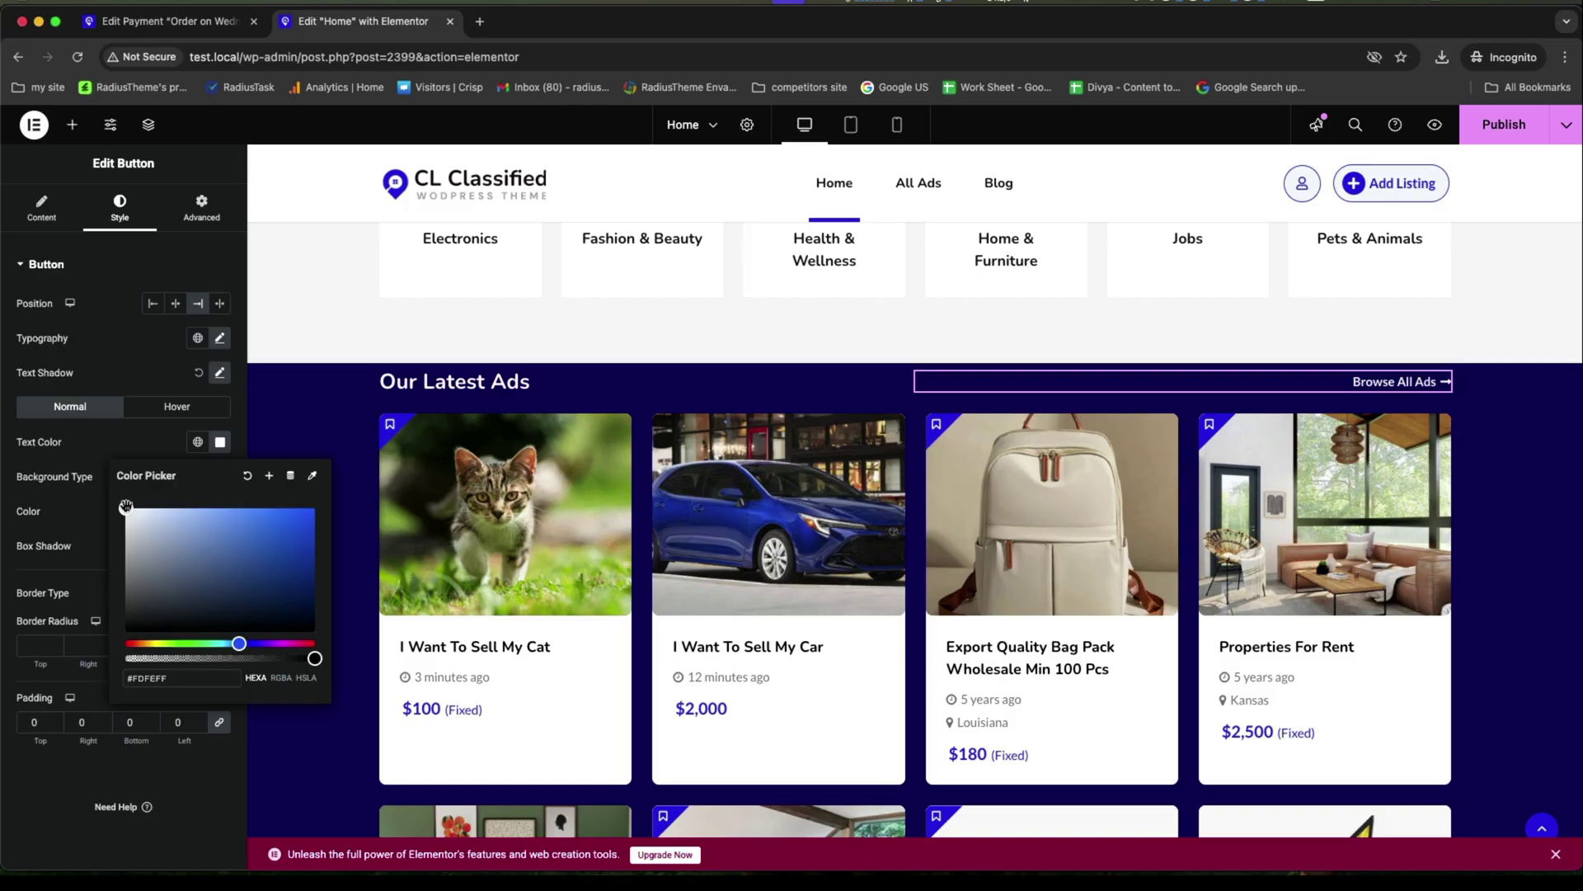
Set the Explore Top Locations section's Style background to Classic with a light pink colour.
{"action": "scroll", "coordinate": [1115, 558], "scroll_direction": "down", "scroll_amount": 10}
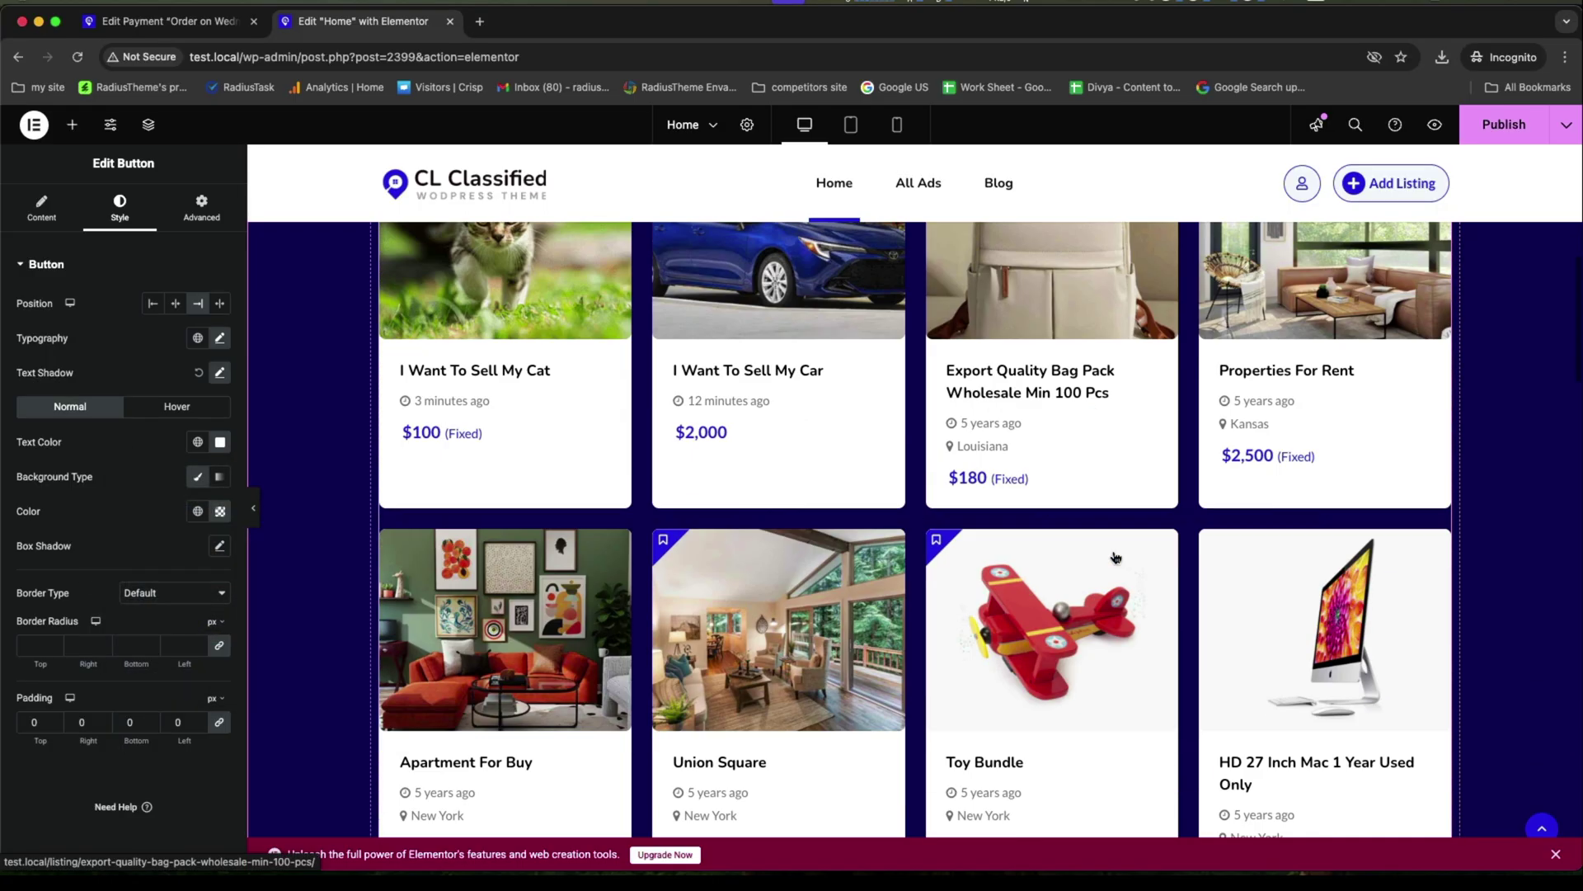
{"action": "scroll", "coordinate": [1115, 557], "scroll_direction": "down", "scroll_amount": 5}
{"action": "scroll", "coordinate": [1115, 557], "scroll_direction": "up", "scroll_amount": 10}
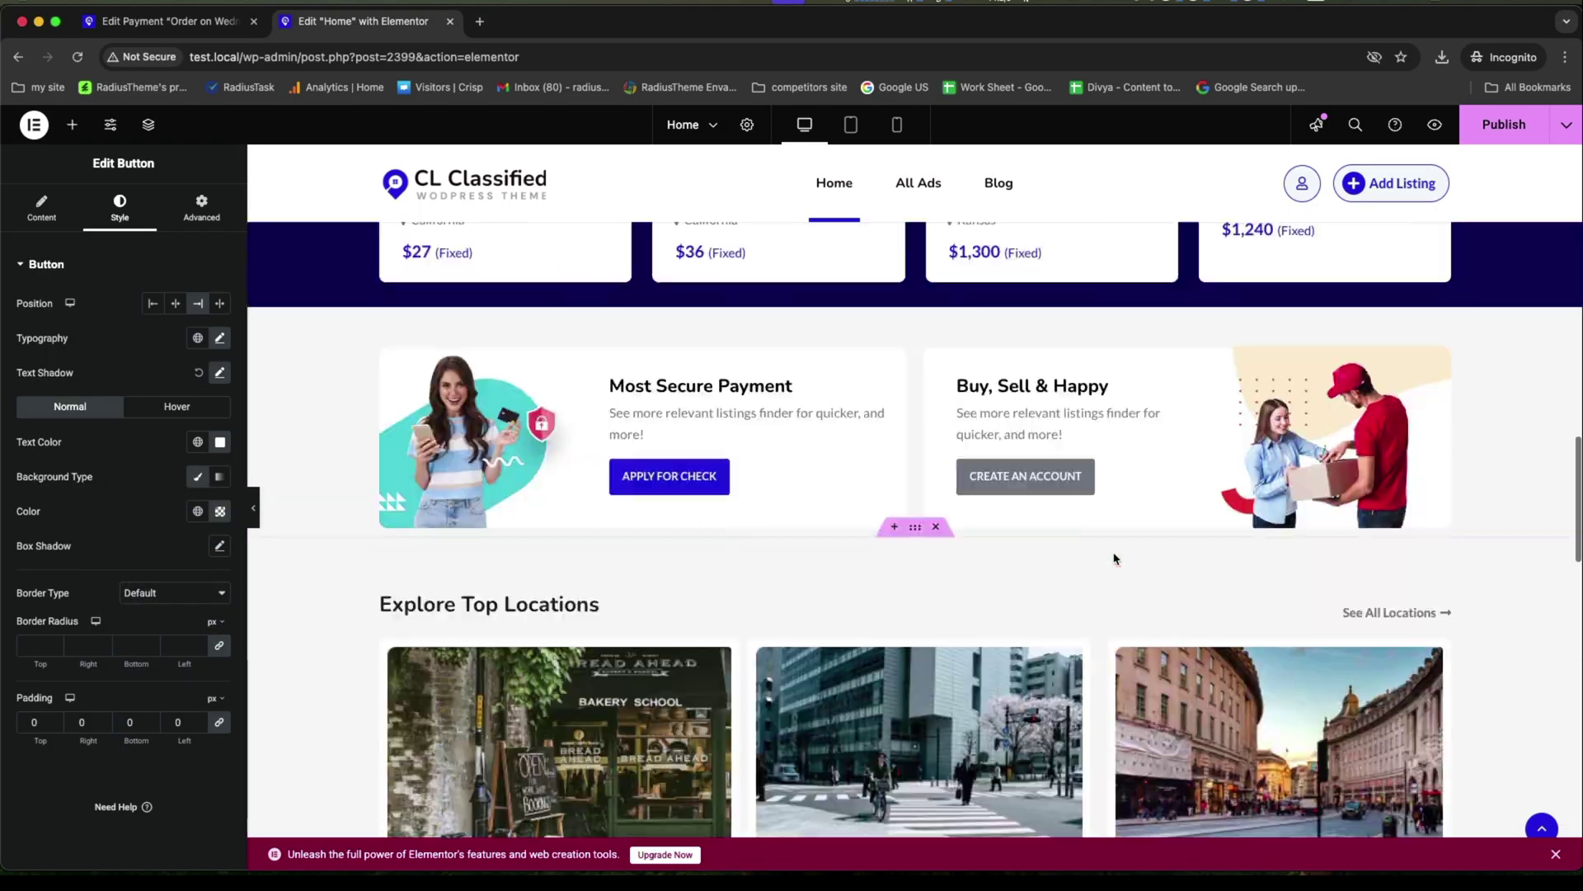
{"action": "scroll", "coordinate": [1115, 558], "scroll_direction": "down", "scroll_amount": 10}
{"action": "scroll", "coordinate": [915, 375], "scroll_direction": "up", "scroll_amount": 3}
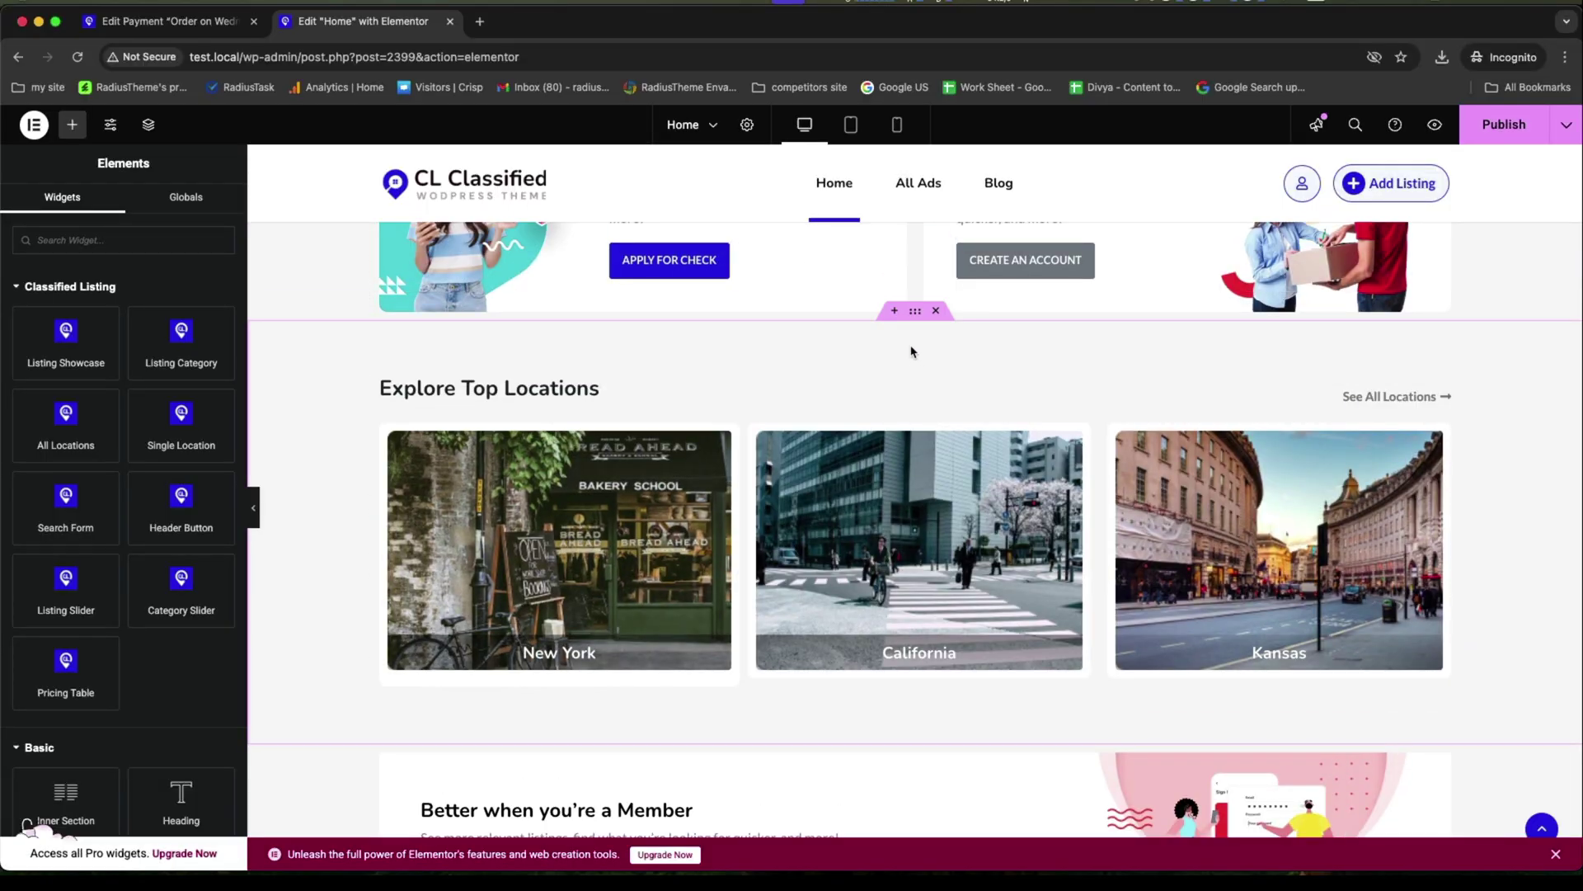
{"action": "left_click", "coordinate": [913, 314]}
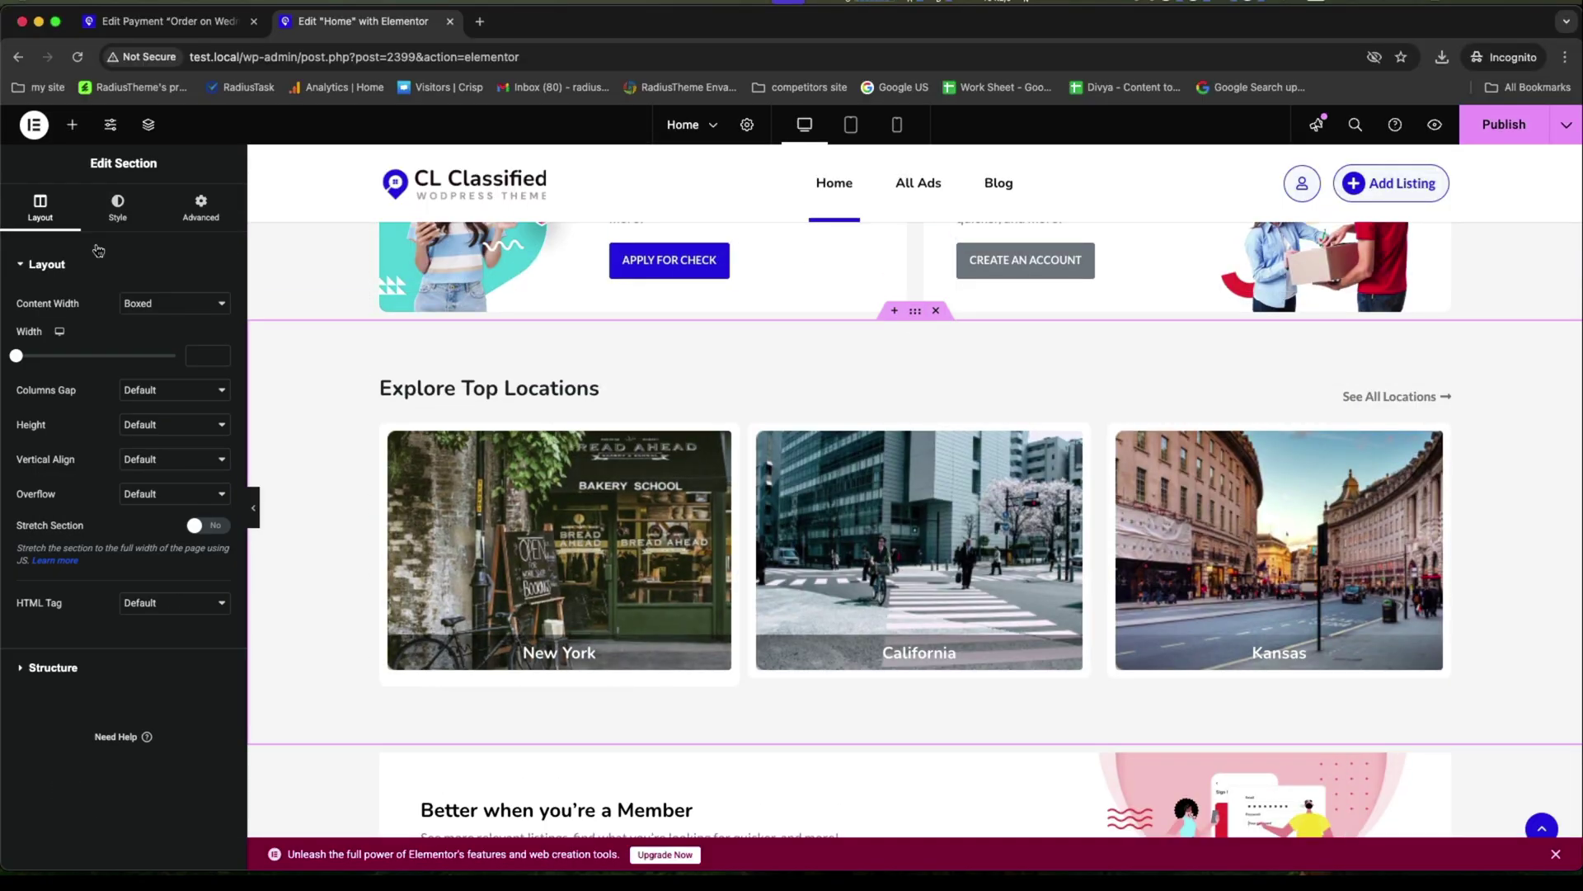
{"action": "left_click", "coordinate": [117, 206]}
{"action": "left_click", "coordinate": [153, 338]}
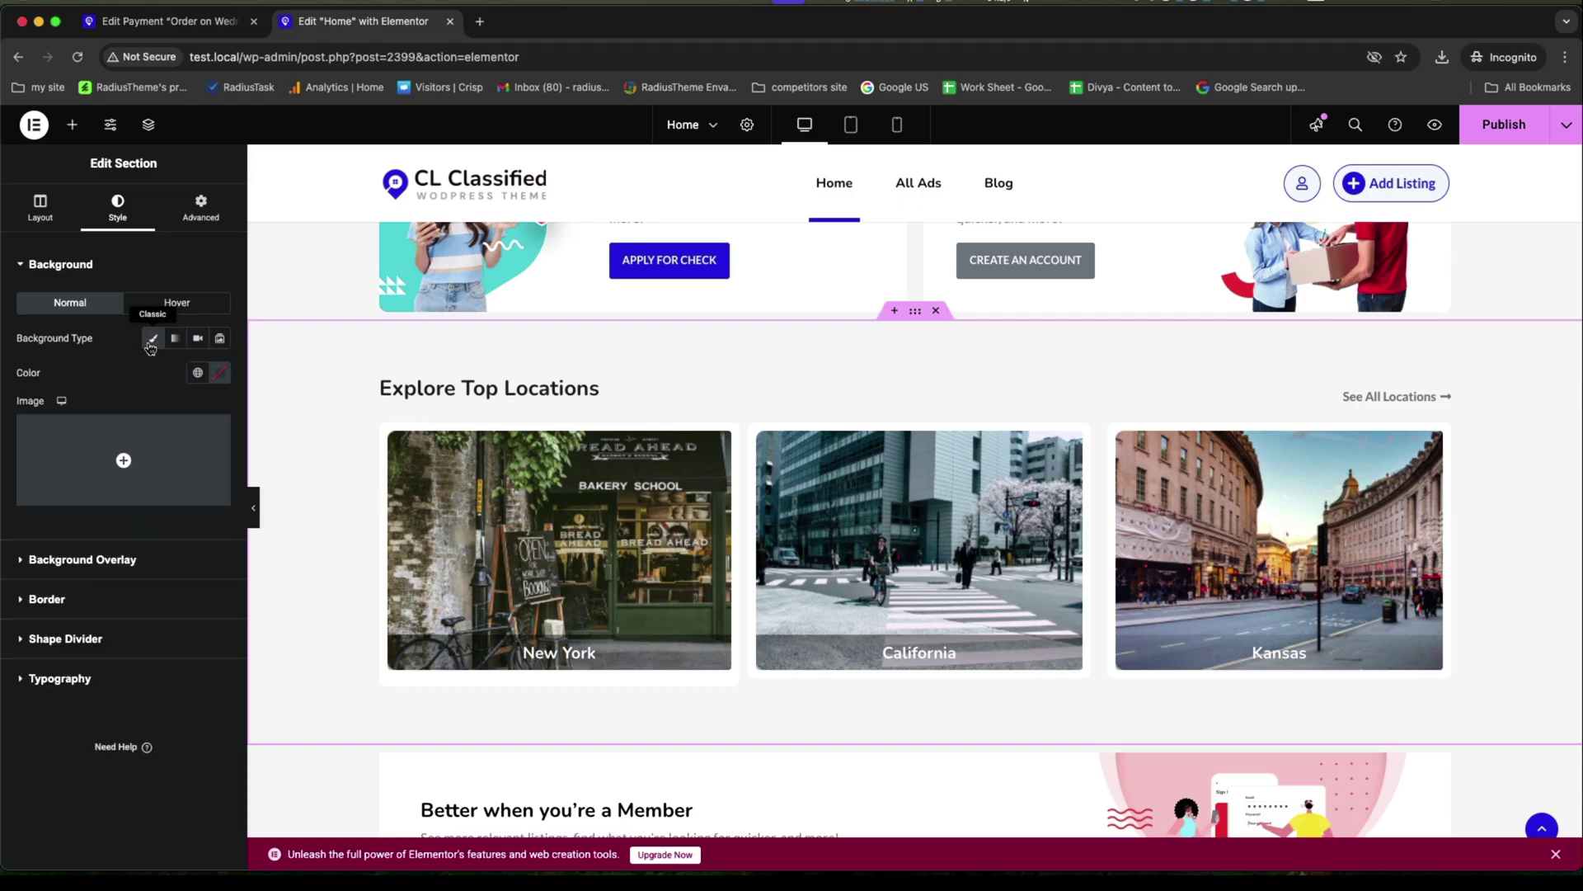
{"action": "left_click_drag", "start_coordinate": [134, 453], "coordinate": [150, 443]}
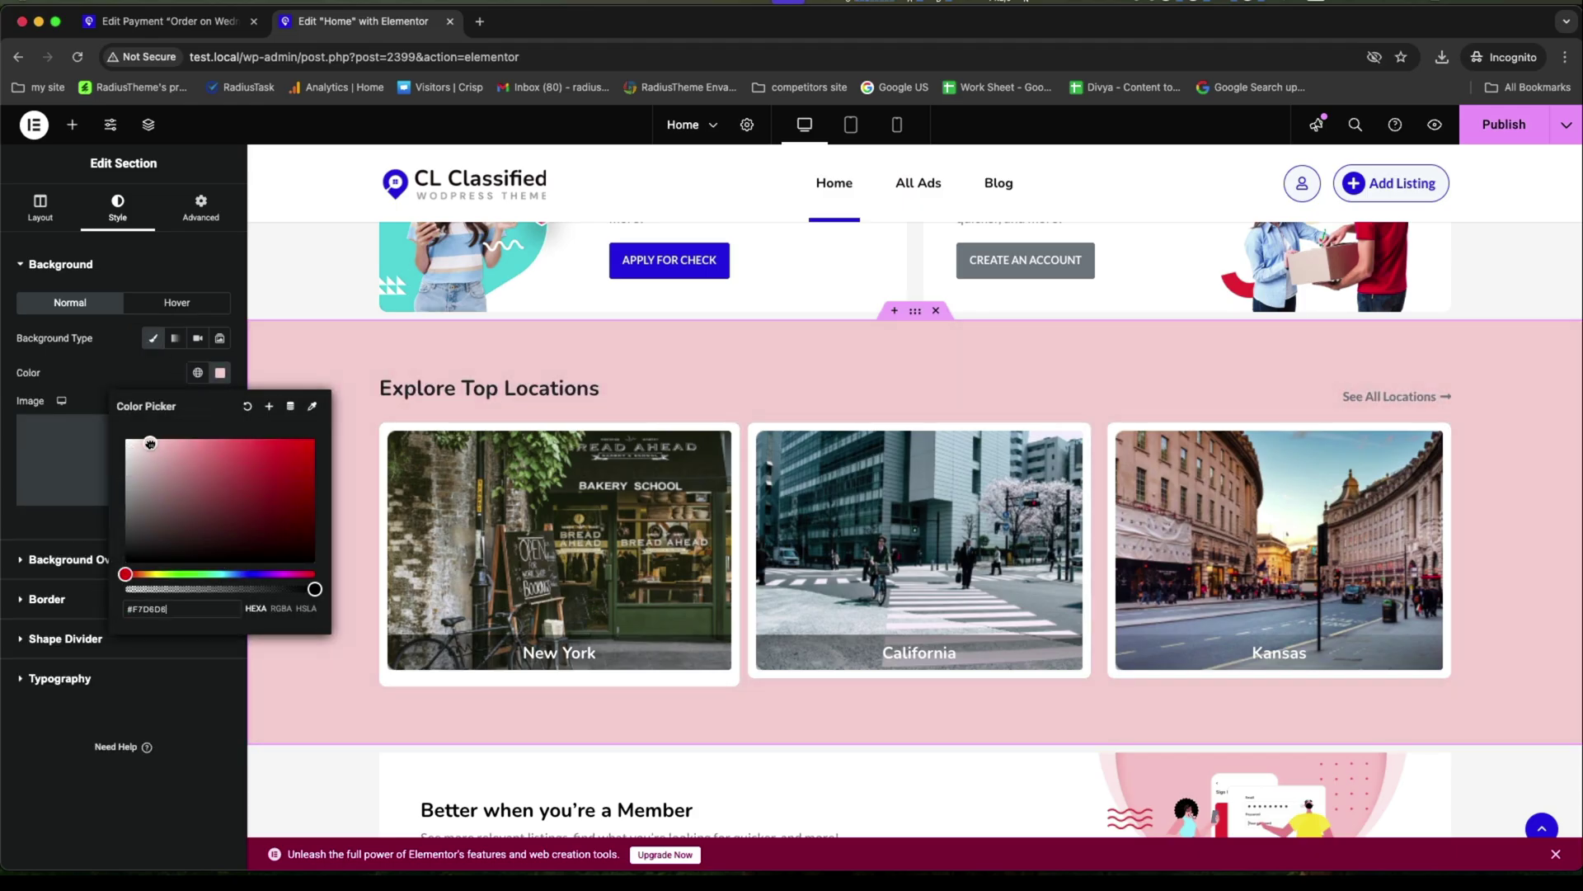
{"action": "left_click", "coordinate": [350, 462]}
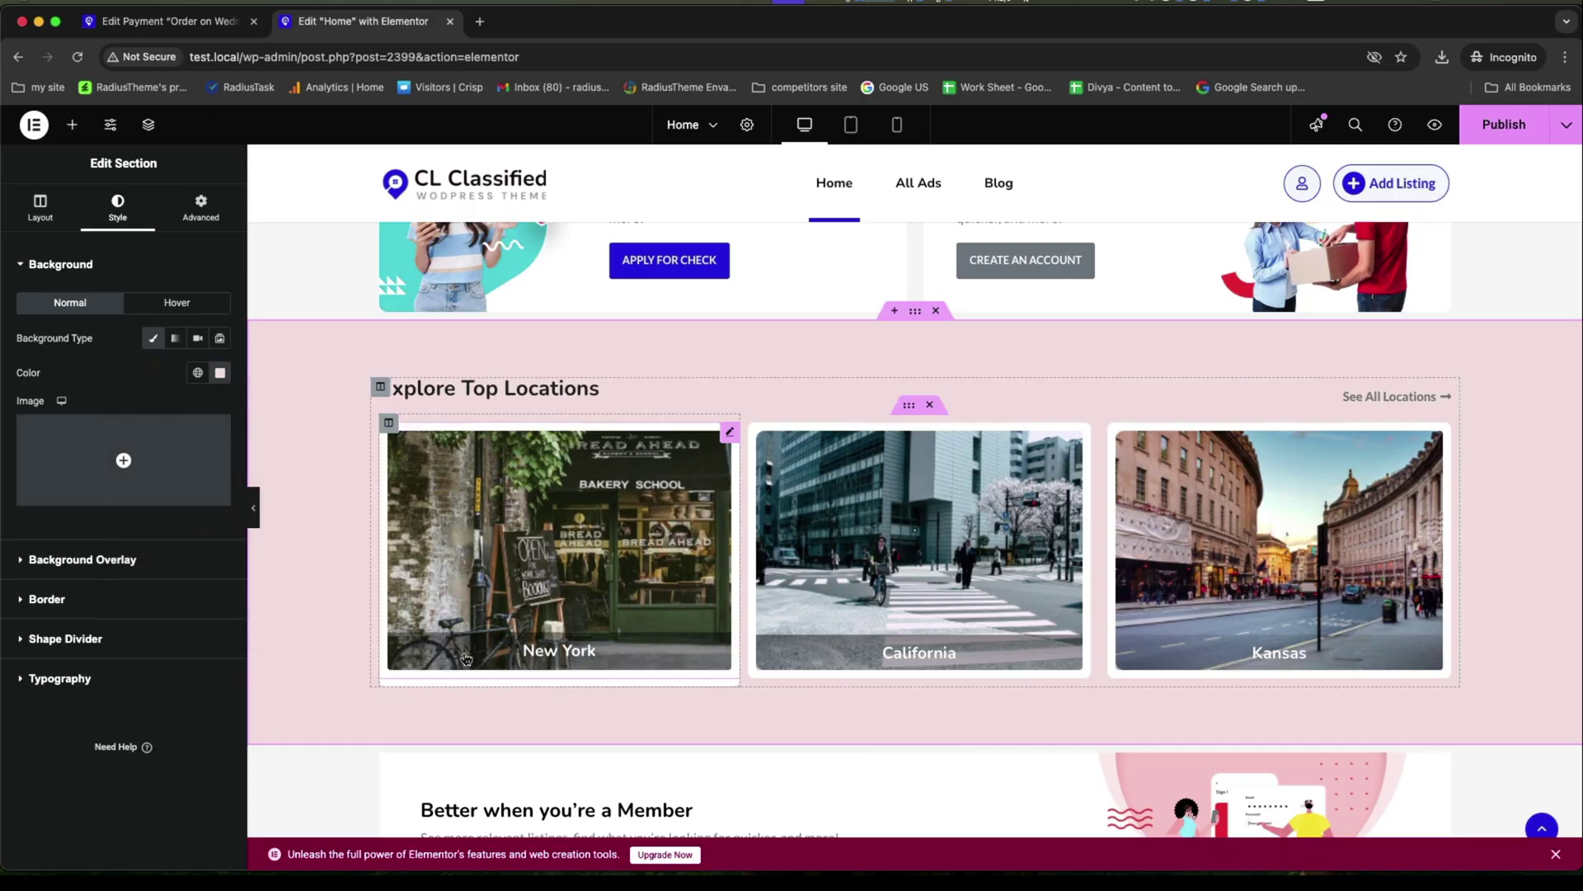
{"action": "scroll", "coordinate": [565, 456], "scroll_direction": "down", "scroll_amount": 4}
{"action": "scroll", "coordinate": [565, 455], "scroll_direction": "down", "scroll_amount": 10}
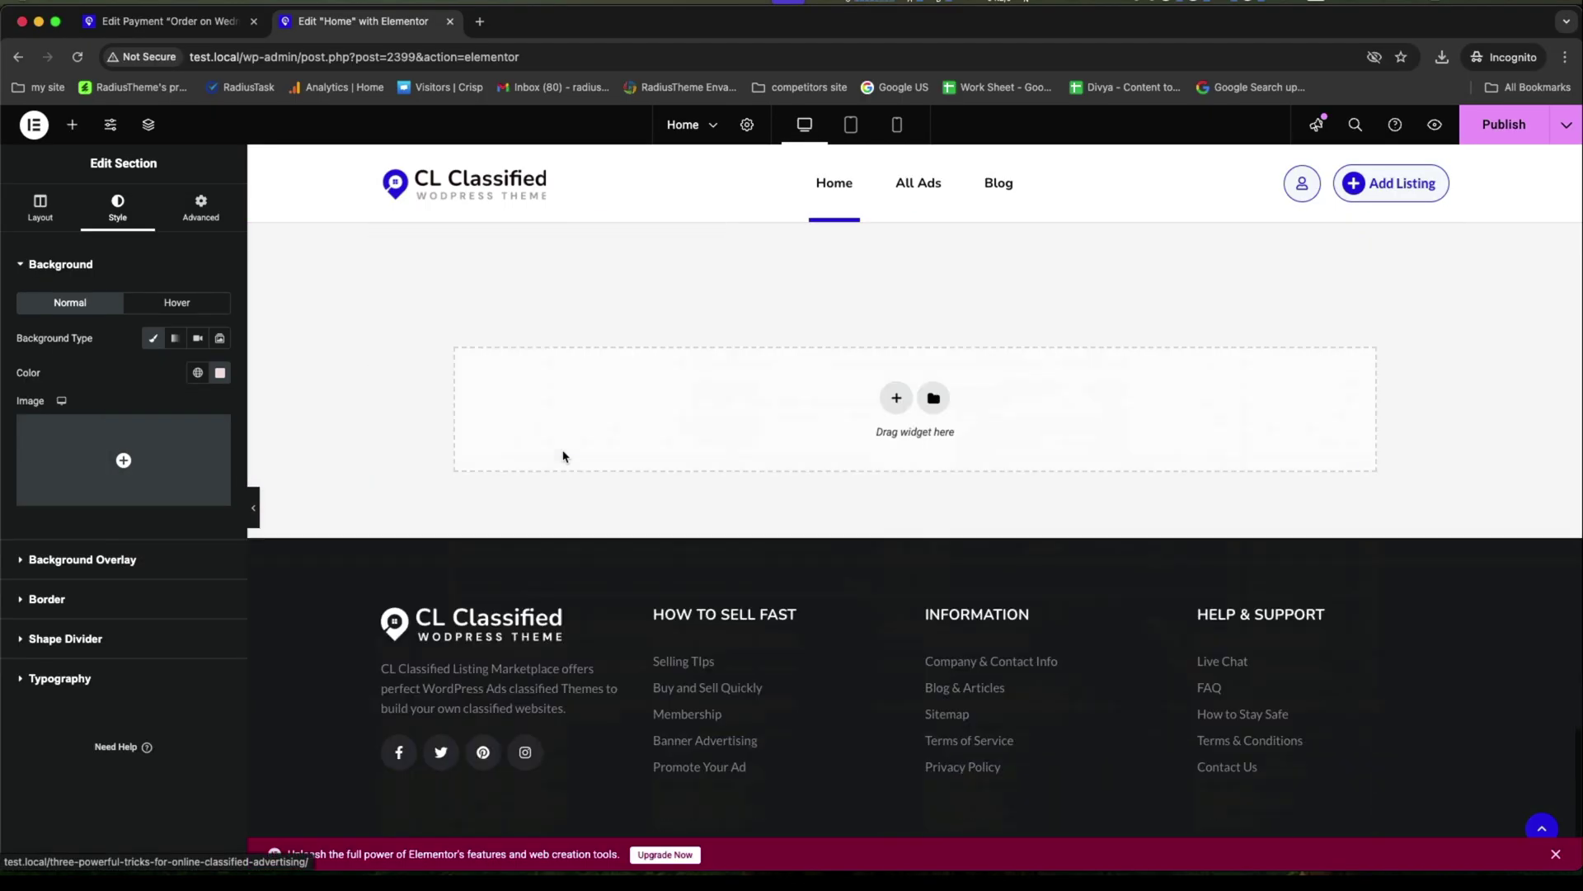
Scroll through the restyled homepage preview to review the navy Our Latest Ads section.
{"action": "scroll", "coordinate": [564, 455], "scroll_direction": "up", "scroll_amount": 20}
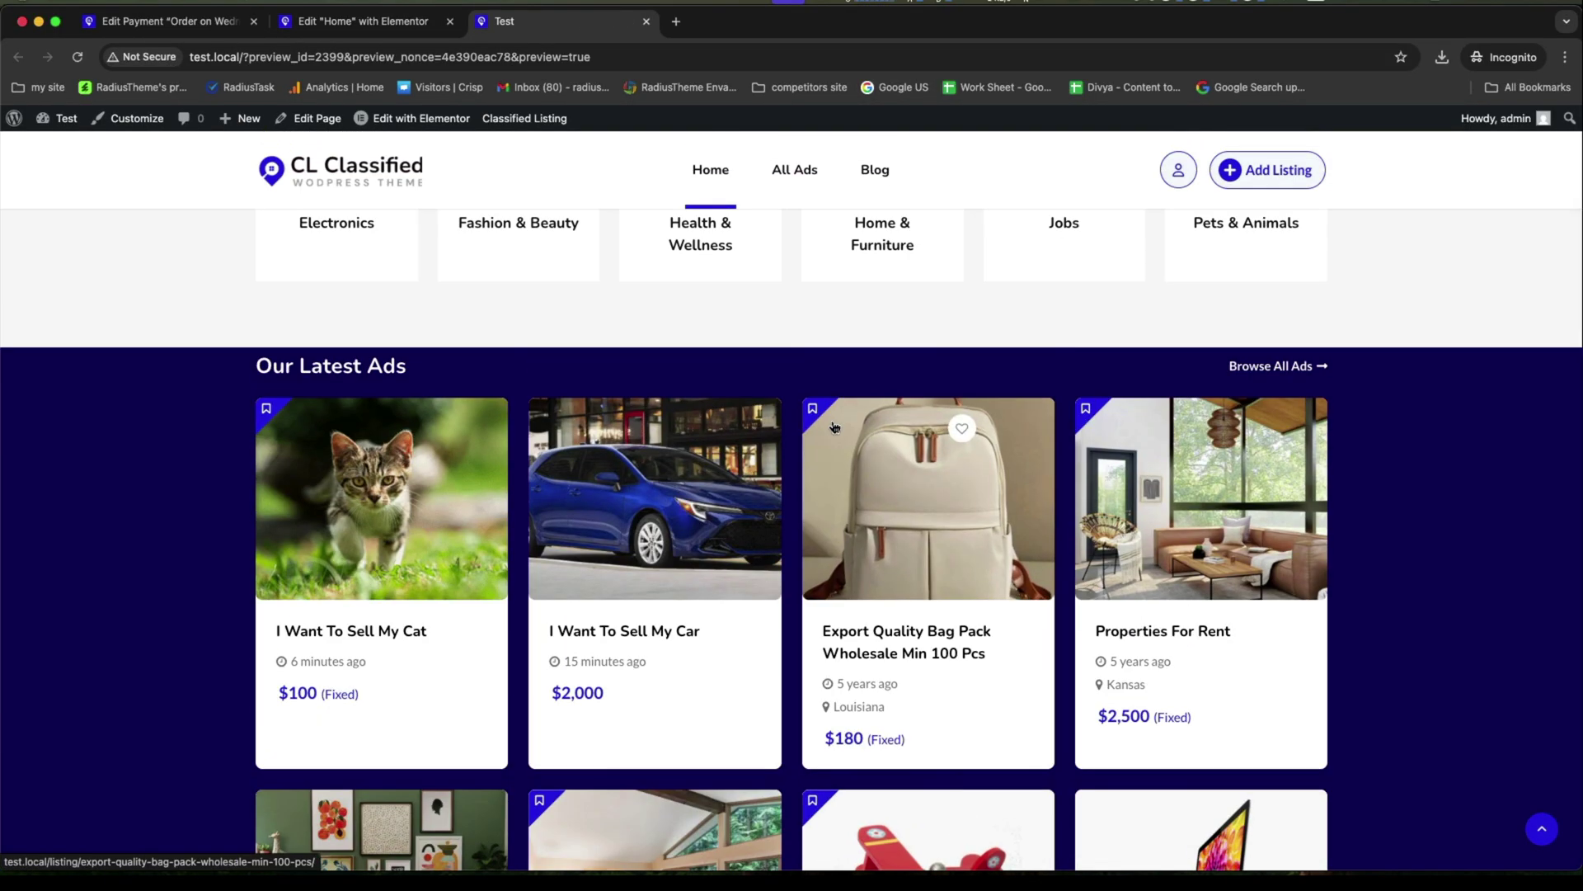
{"action": "scroll", "coordinate": [833, 424], "scroll_direction": "down", "scroll_amount": 15}
{"action": "scroll", "coordinate": [833, 422], "scroll_direction": "down", "scroll_amount": 5}
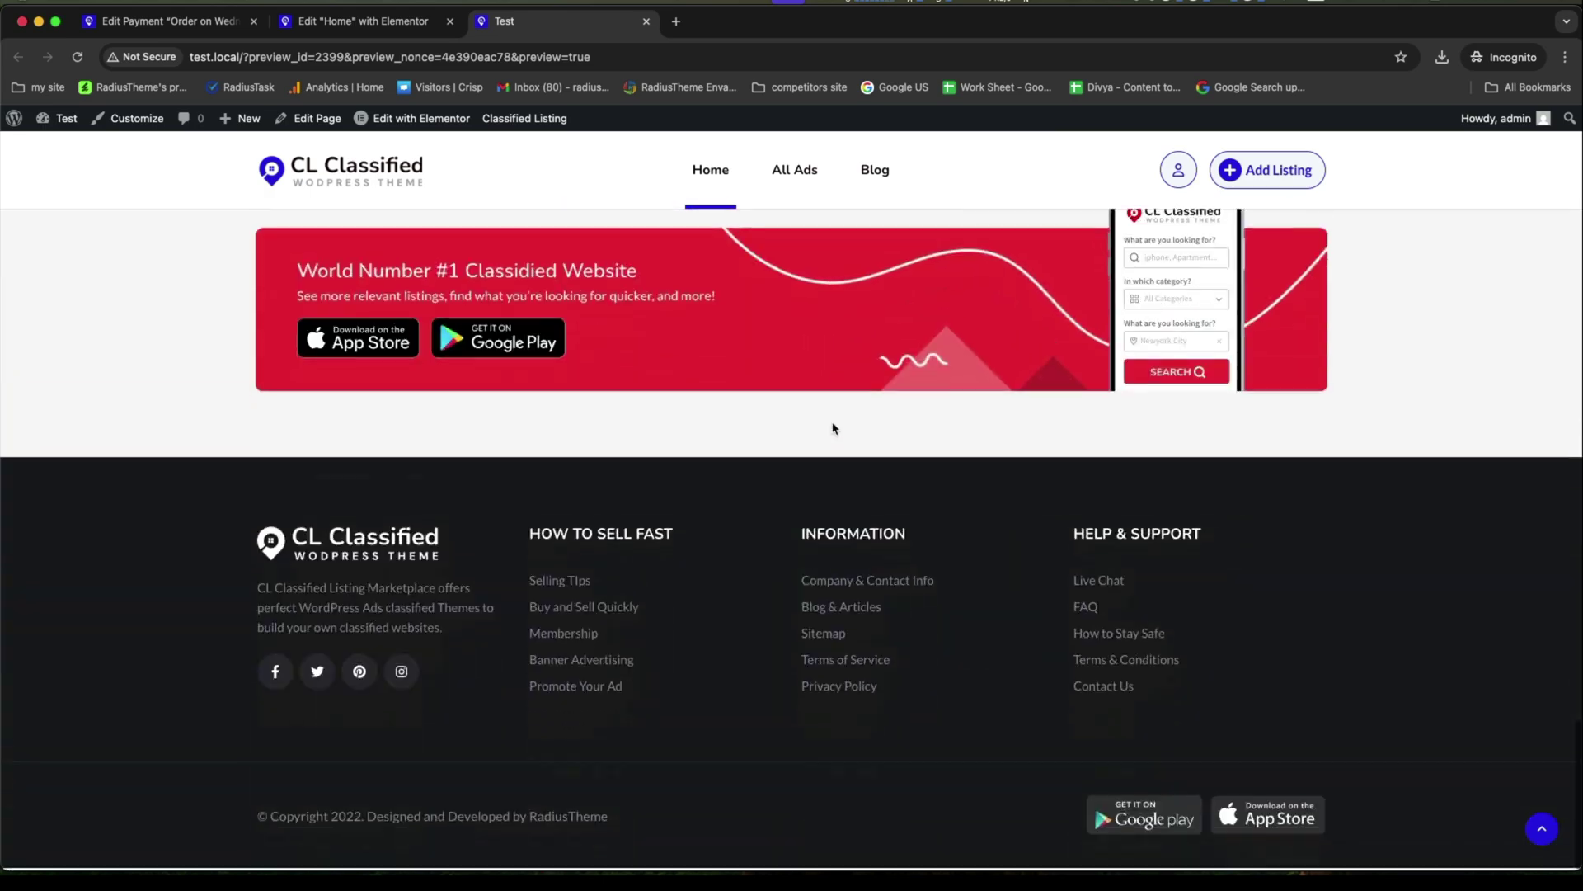
{"action": "scroll", "coordinate": [834, 428], "scroll_direction": "up", "scroll_amount": 20}
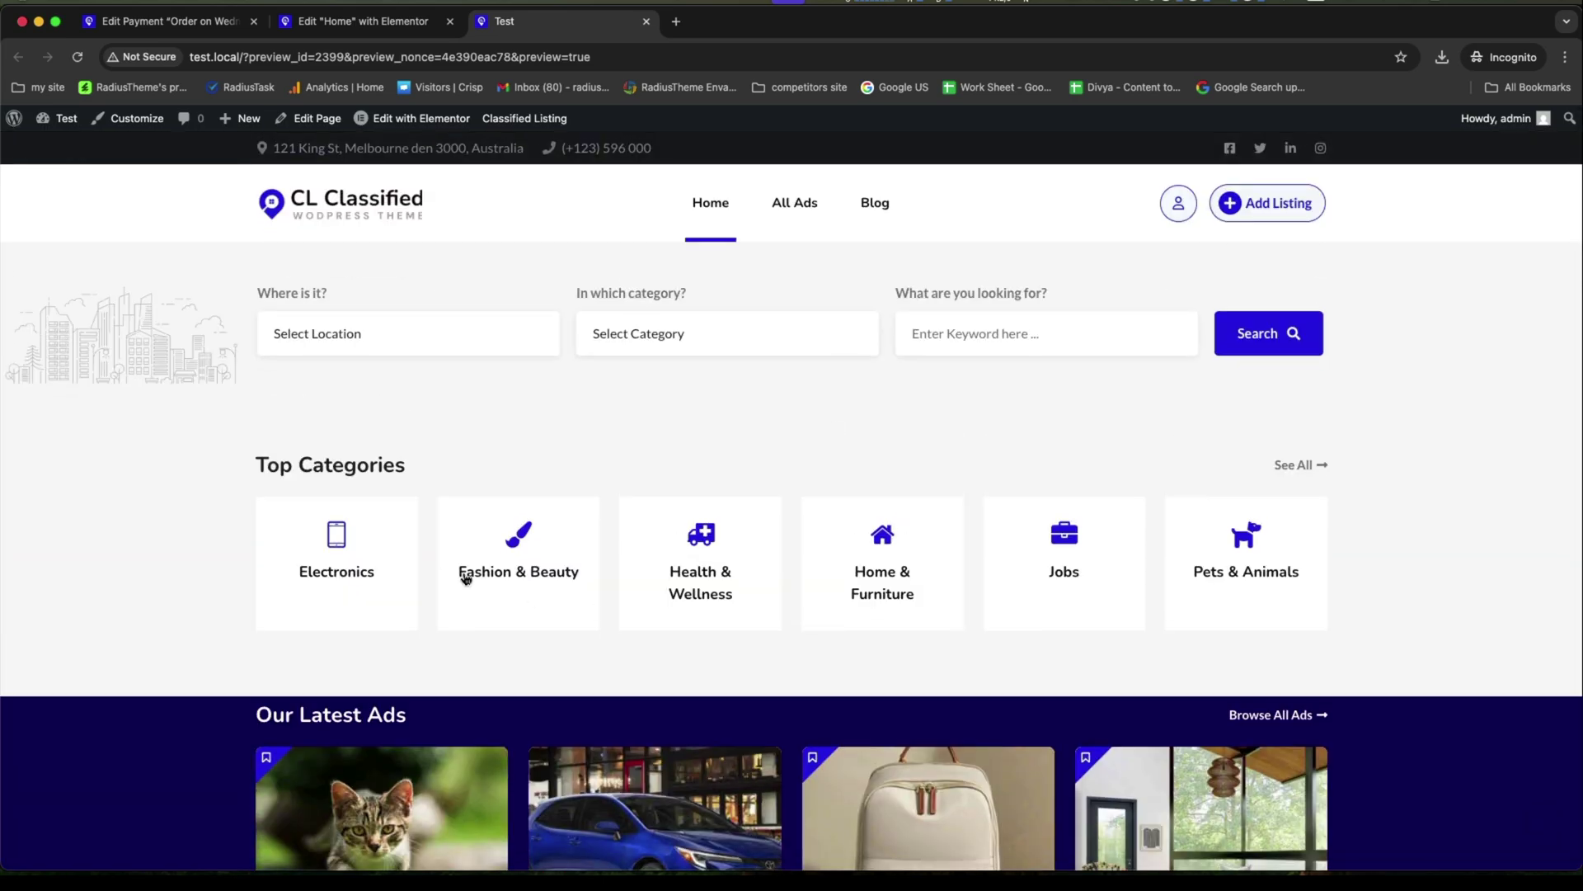
In the Customizer's Header settings, change the Button Text from 'Add Listing' to 'Post Your Ads'.
{"action": "left_click", "coordinate": [146, 123]}
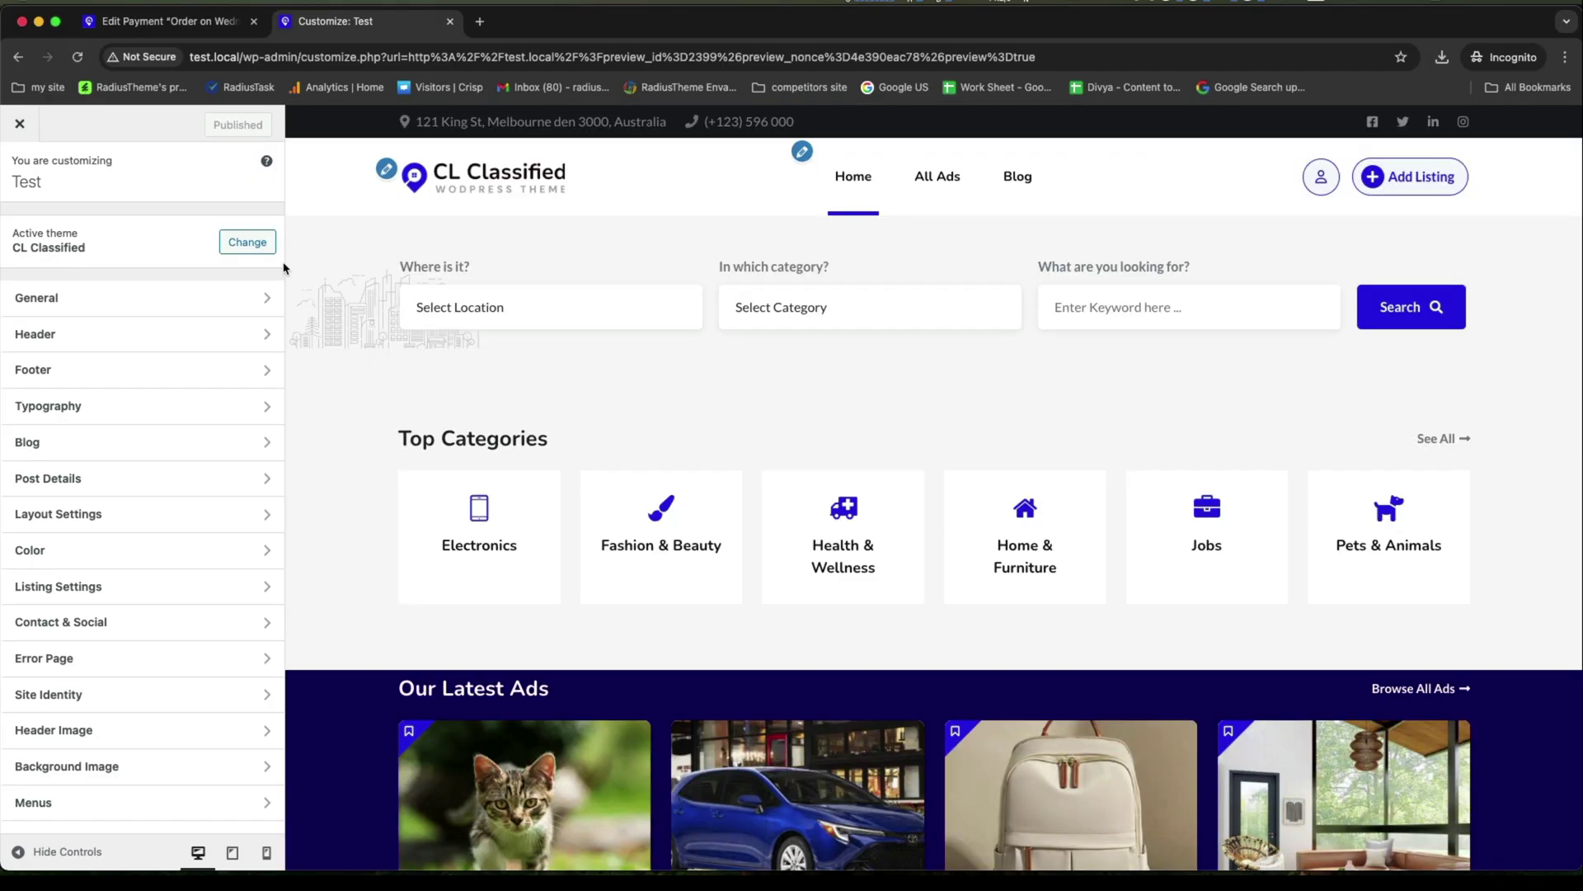
{"action": "left_click", "coordinate": [145, 304]}
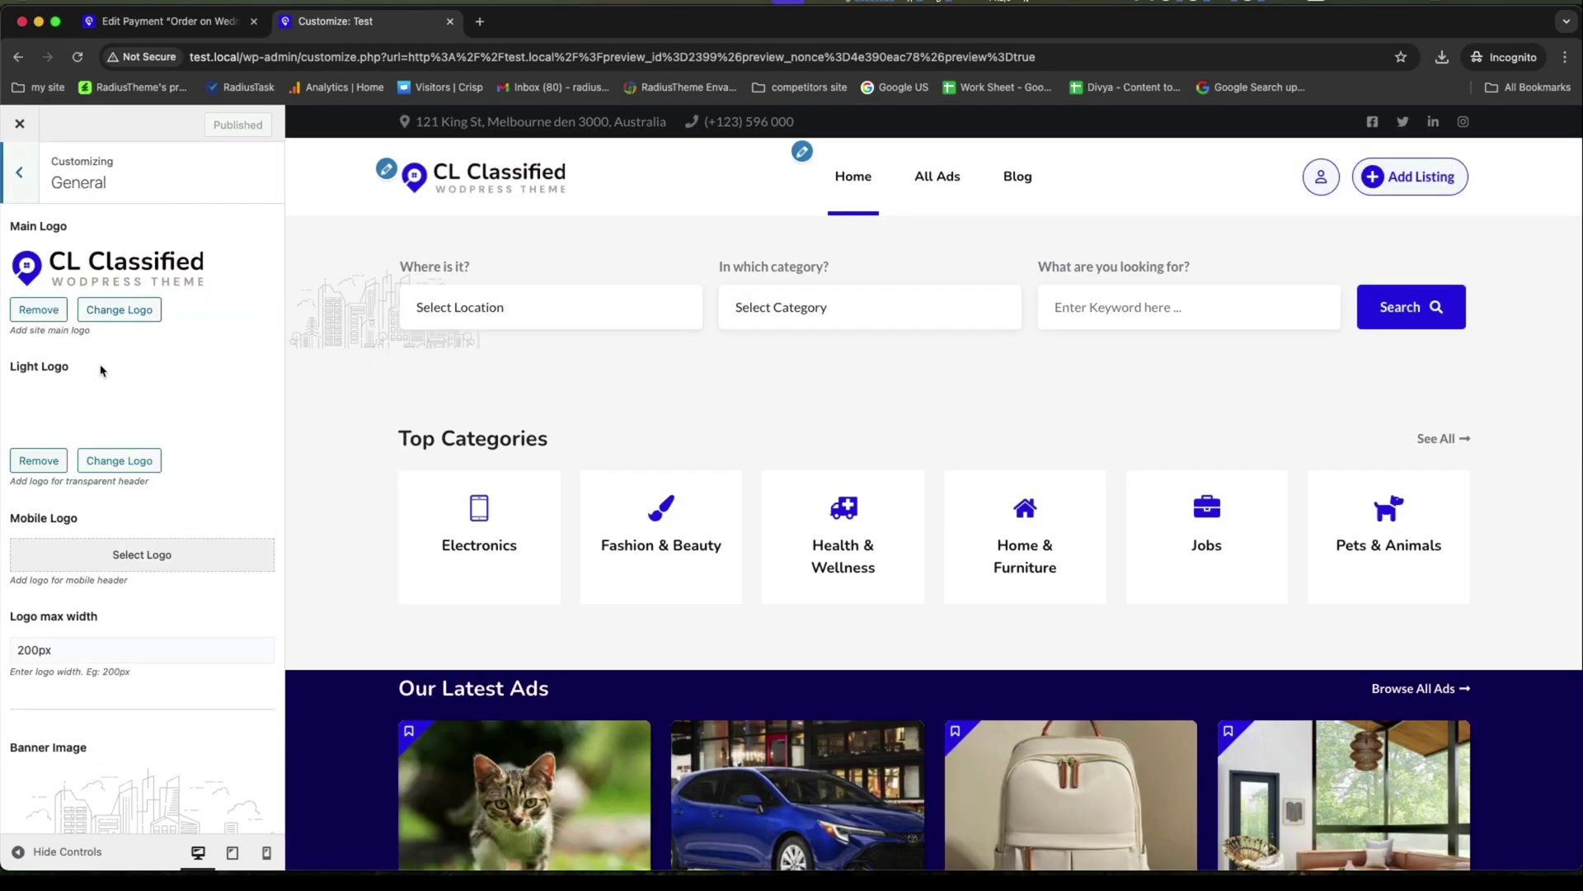
{"action": "scroll", "coordinate": [103, 370], "scroll_direction": "down", "scroll_amount": 5}
{"action": "scroll", "coordinate": [102, 370], "scroll_direction": "up", "scroll_amount": 5}
{"action": "left_click", "coordinate": [19, 171]}
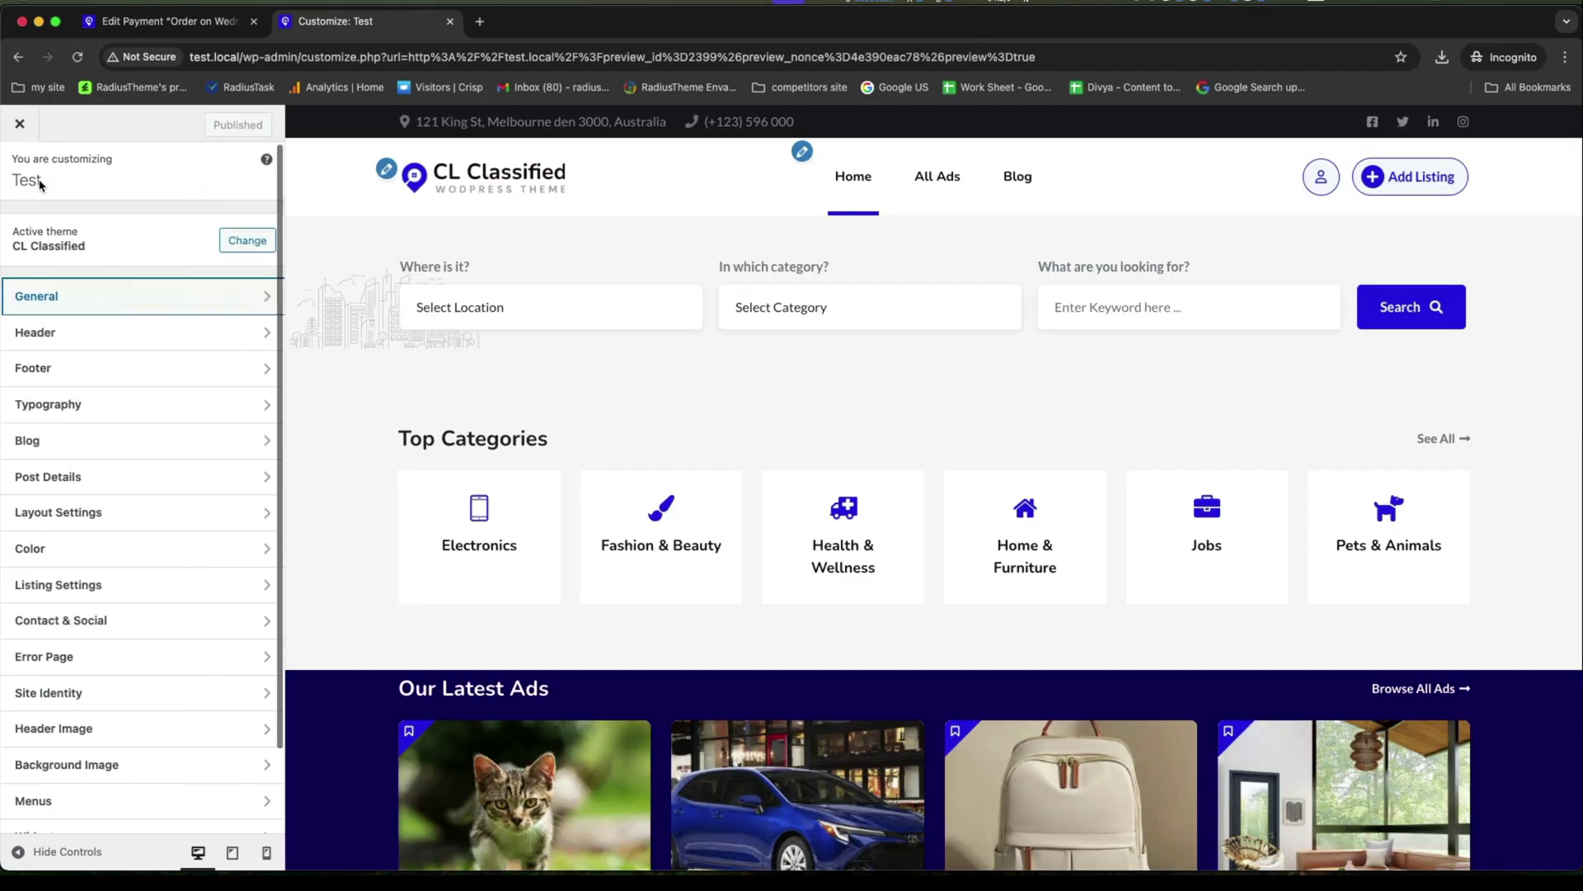
{"action": "left_click", "coordinate": [82, 343]}
{"action": "scroll", "coordinate": [136, 358], "scroll_direction": "down", "scroll_amount": 3}
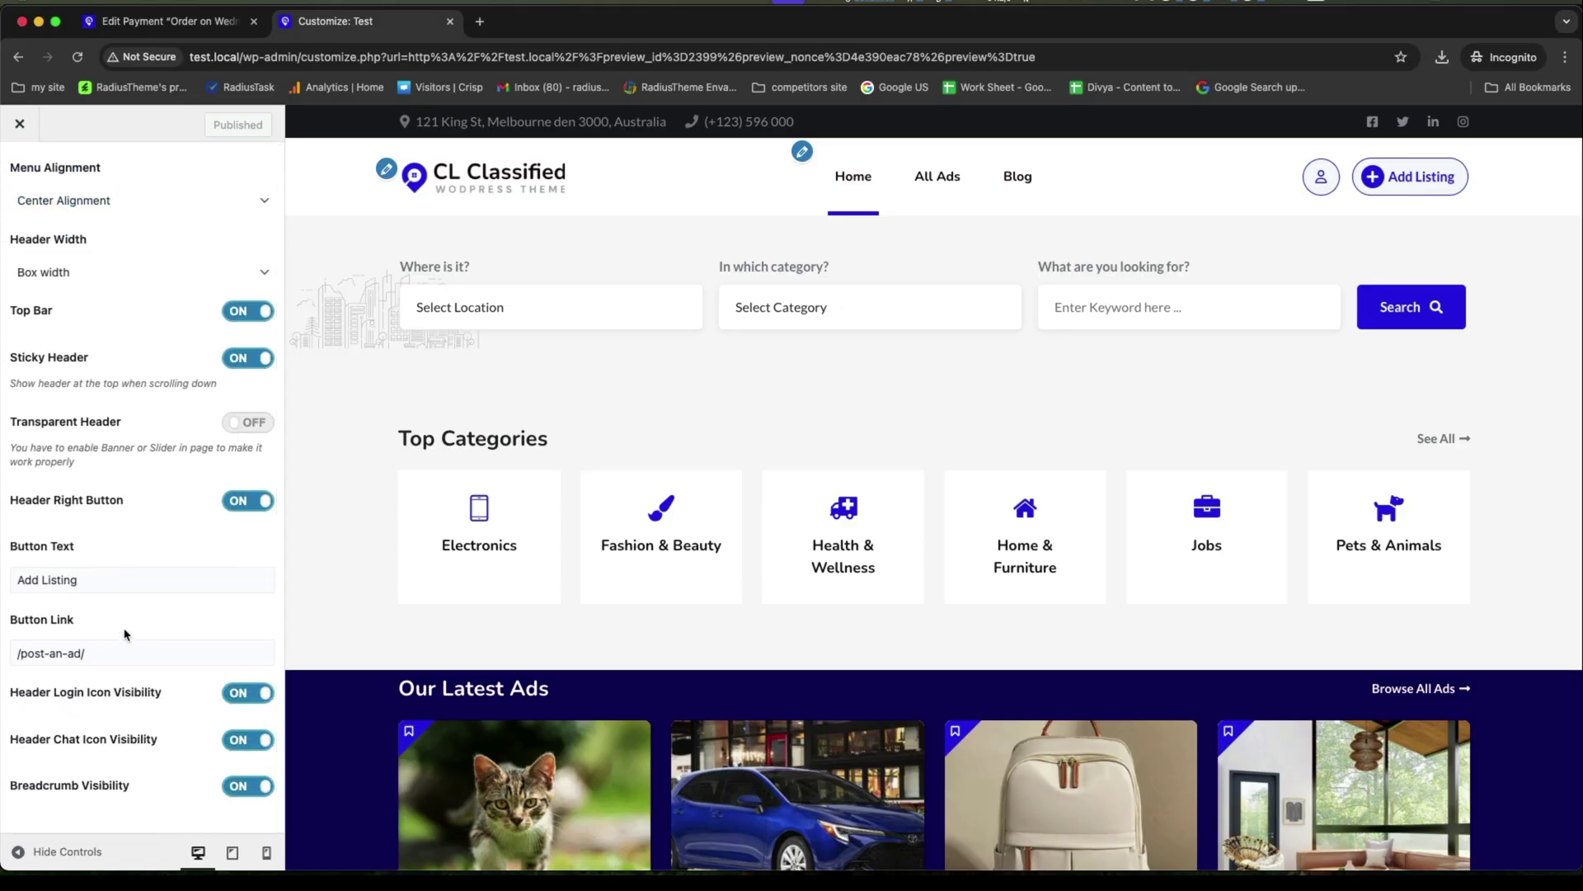
{"action": "left_click", "coordinate": [137, 567]}
{"action": "type", "text": "P"}
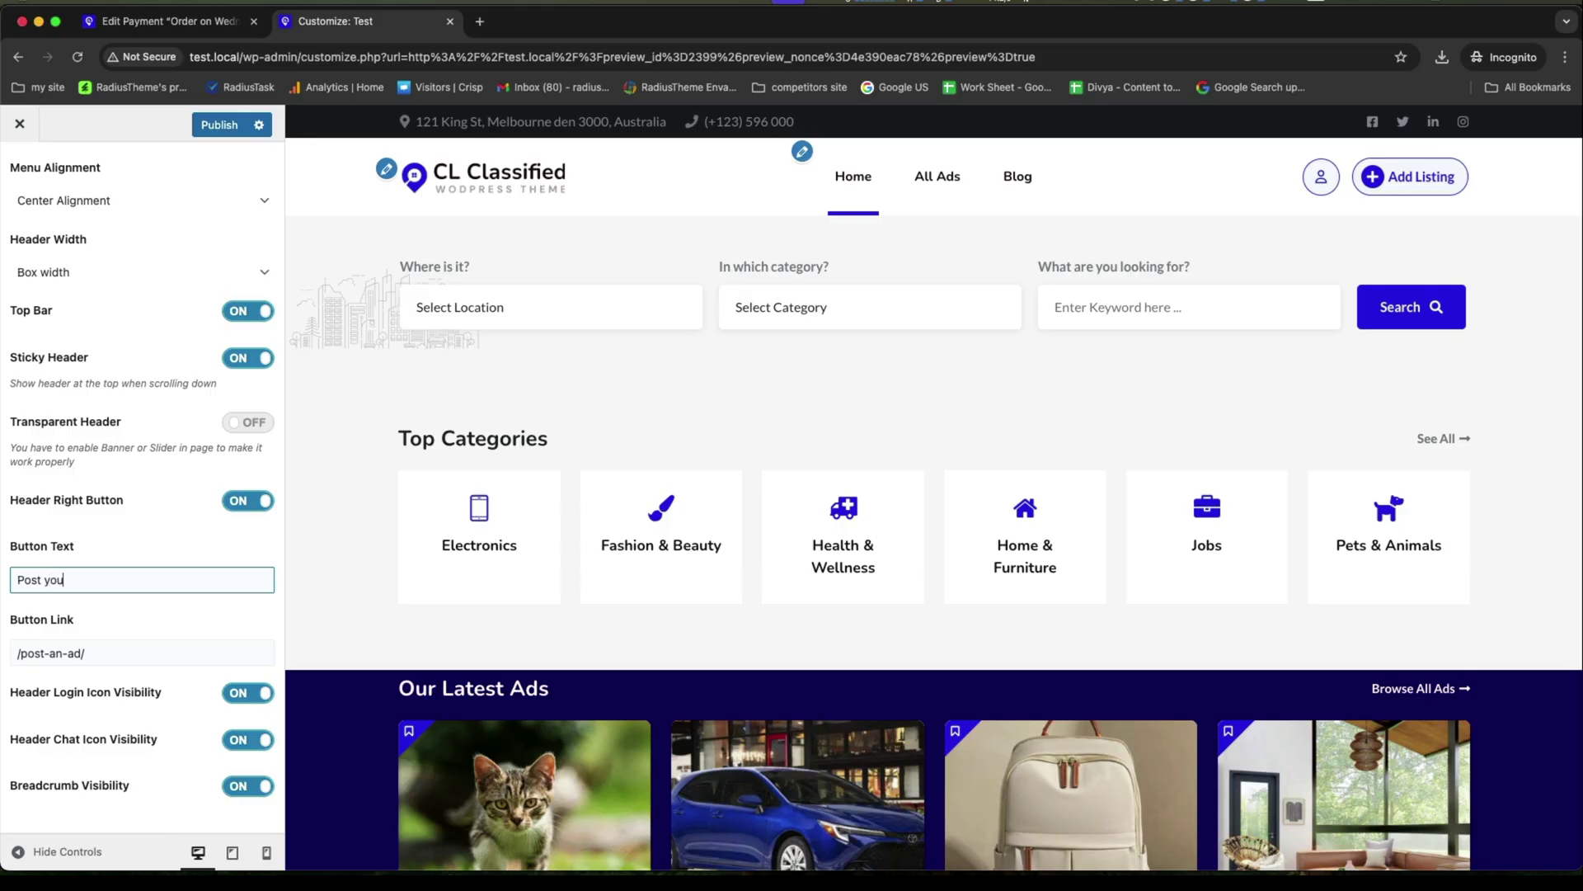
{"action": "type", "text": "ost Your Ads"}
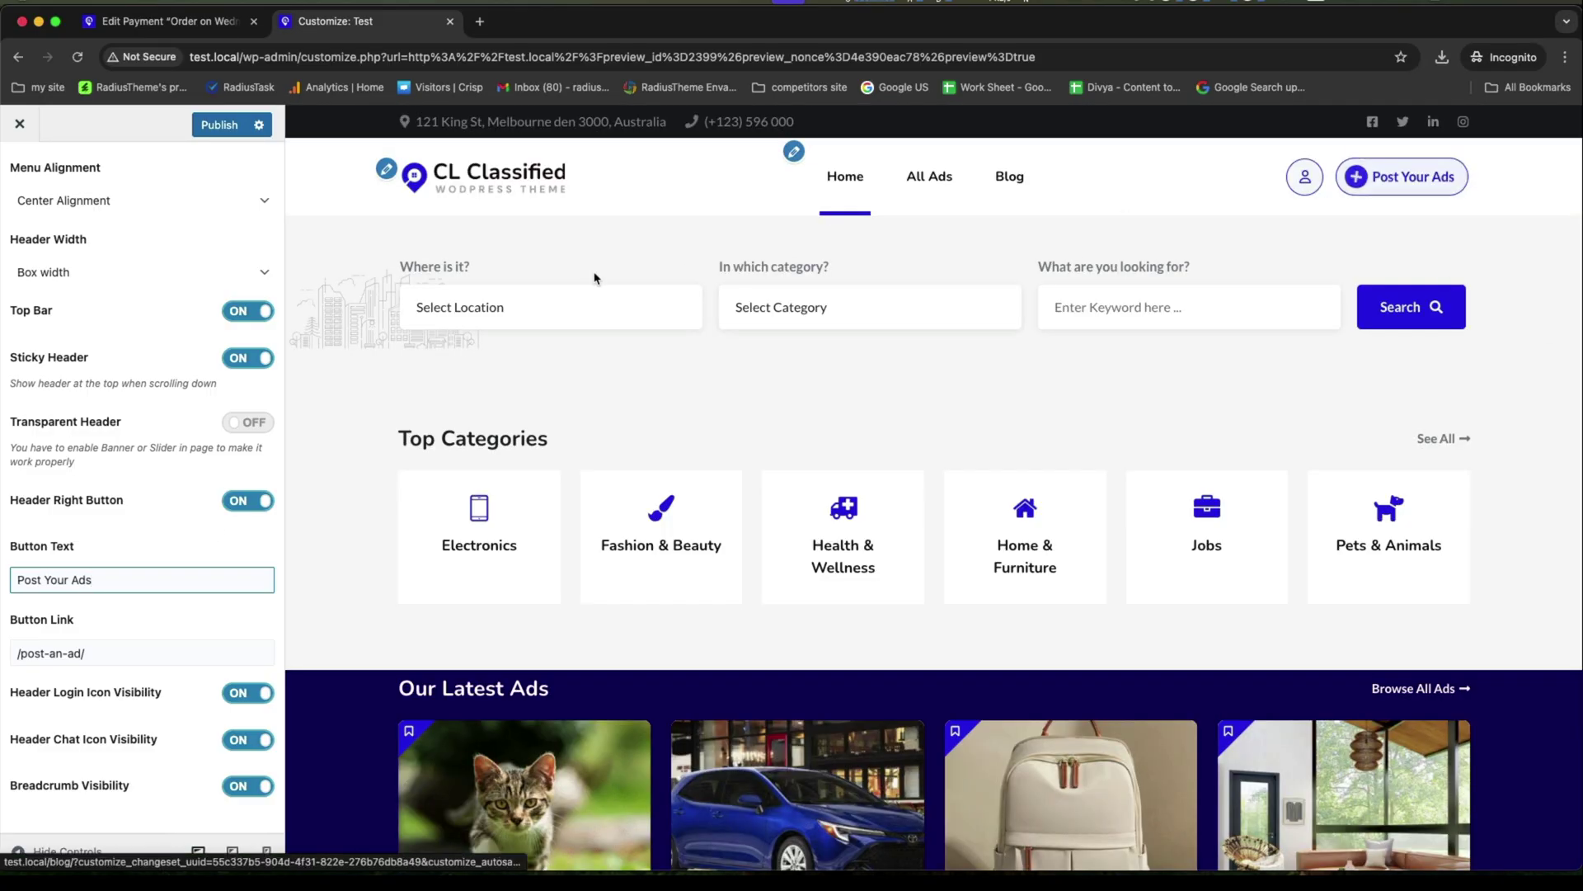
{"action": "left_click", "coordinate": [773, 321]}
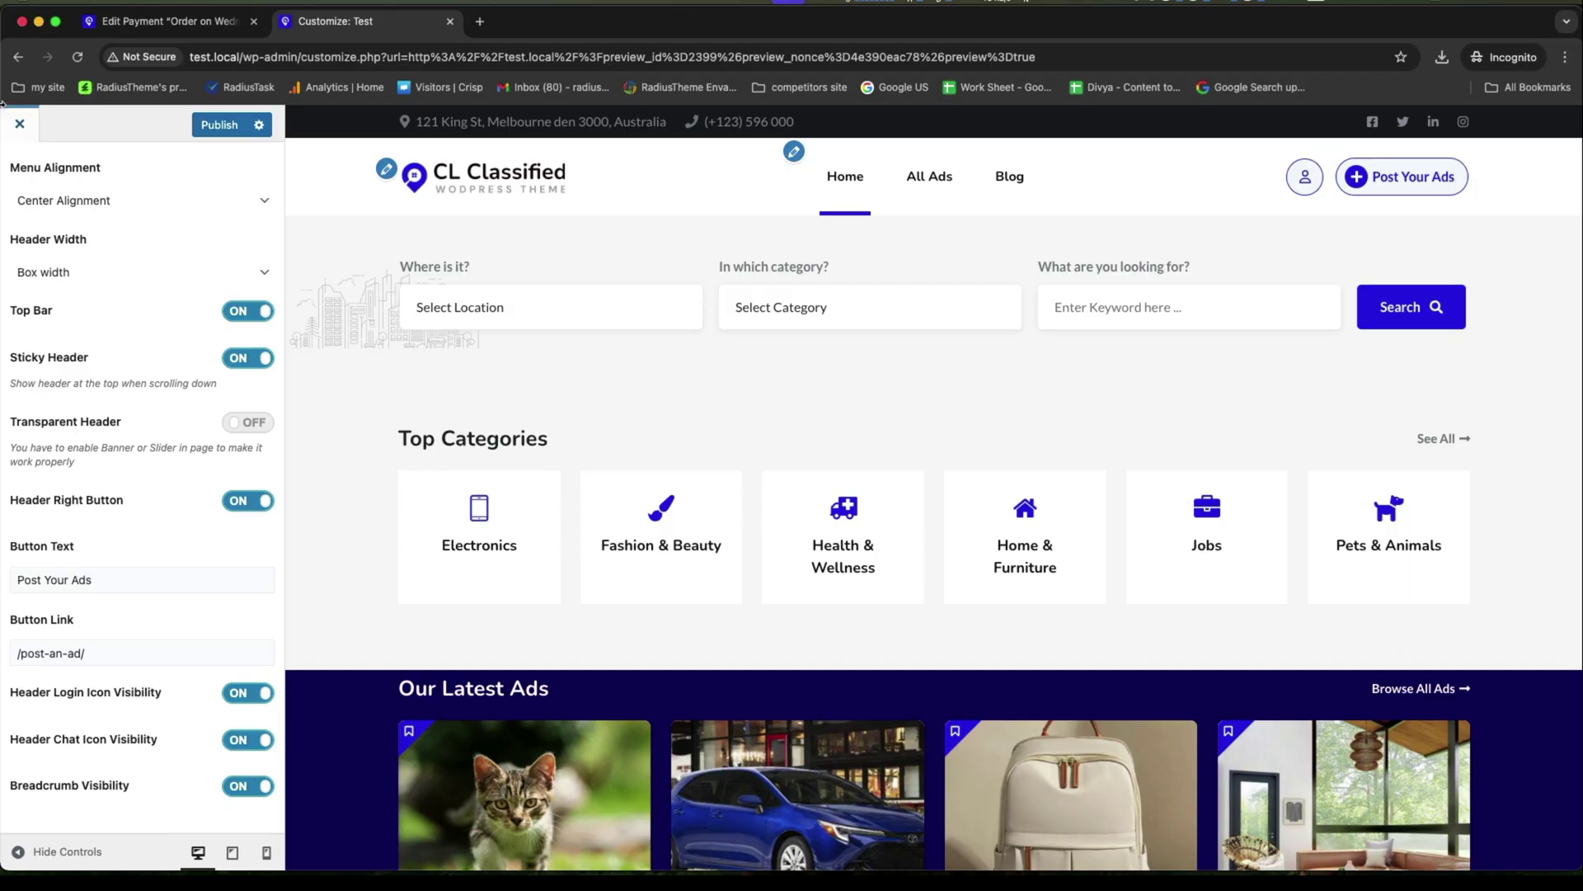
{"action": "scroll", "coordinate": [140, 413], "scroll_direction": "up", "scroll_amount": 3}
In Listing Settings, turn Search by Location off, keeping Search by Category and keyword on.
{"action": "left_click", "coordinate": [18, 162]}
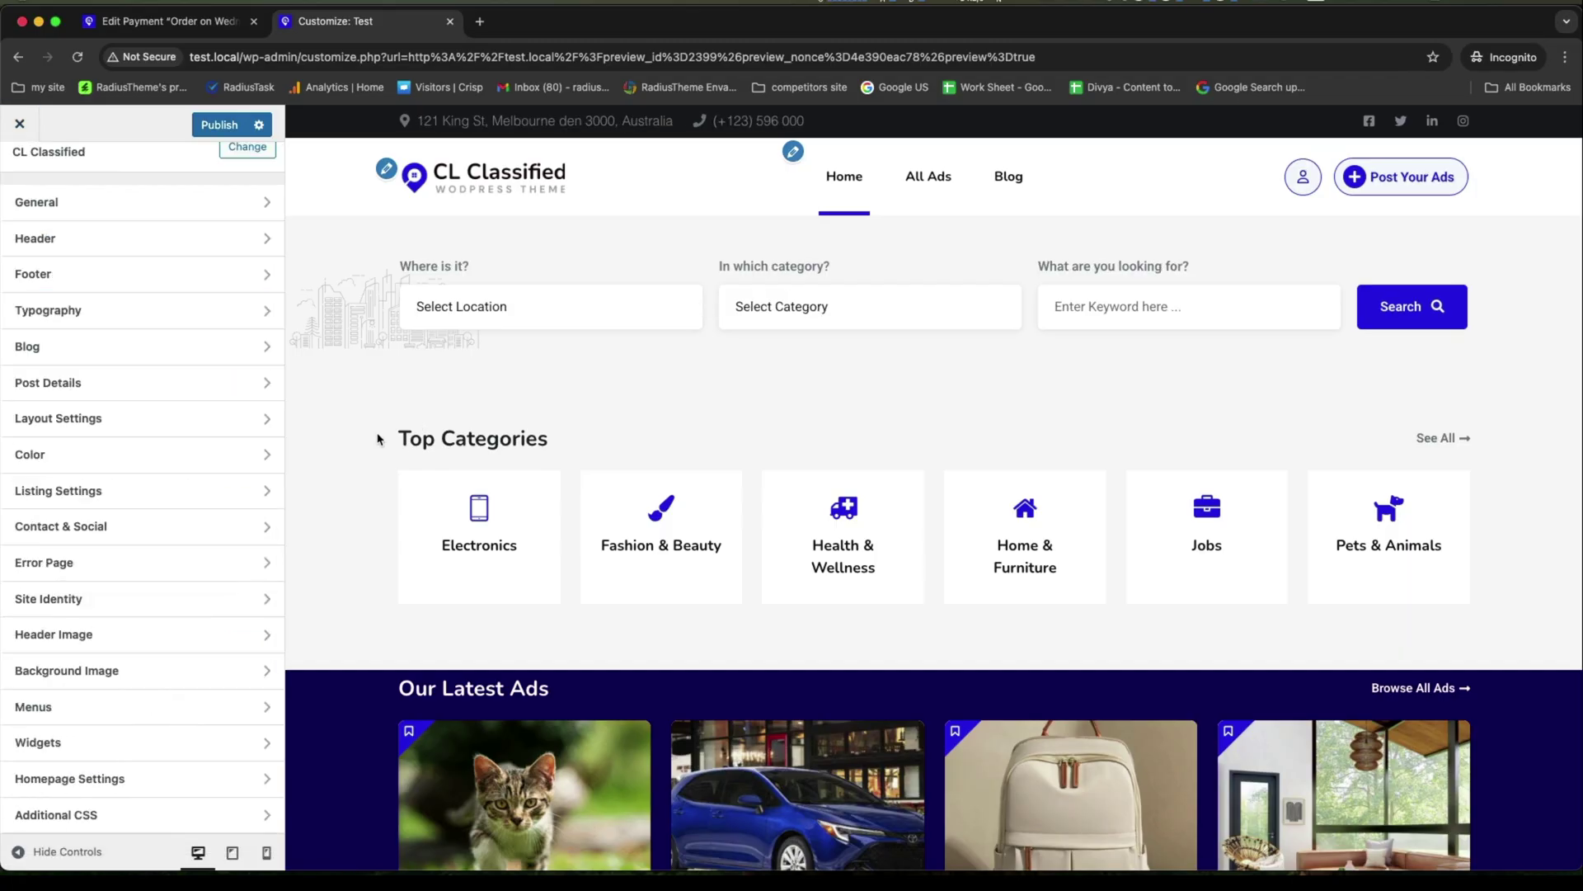
{"action": "left_click", "coordinate": [91, 495]}
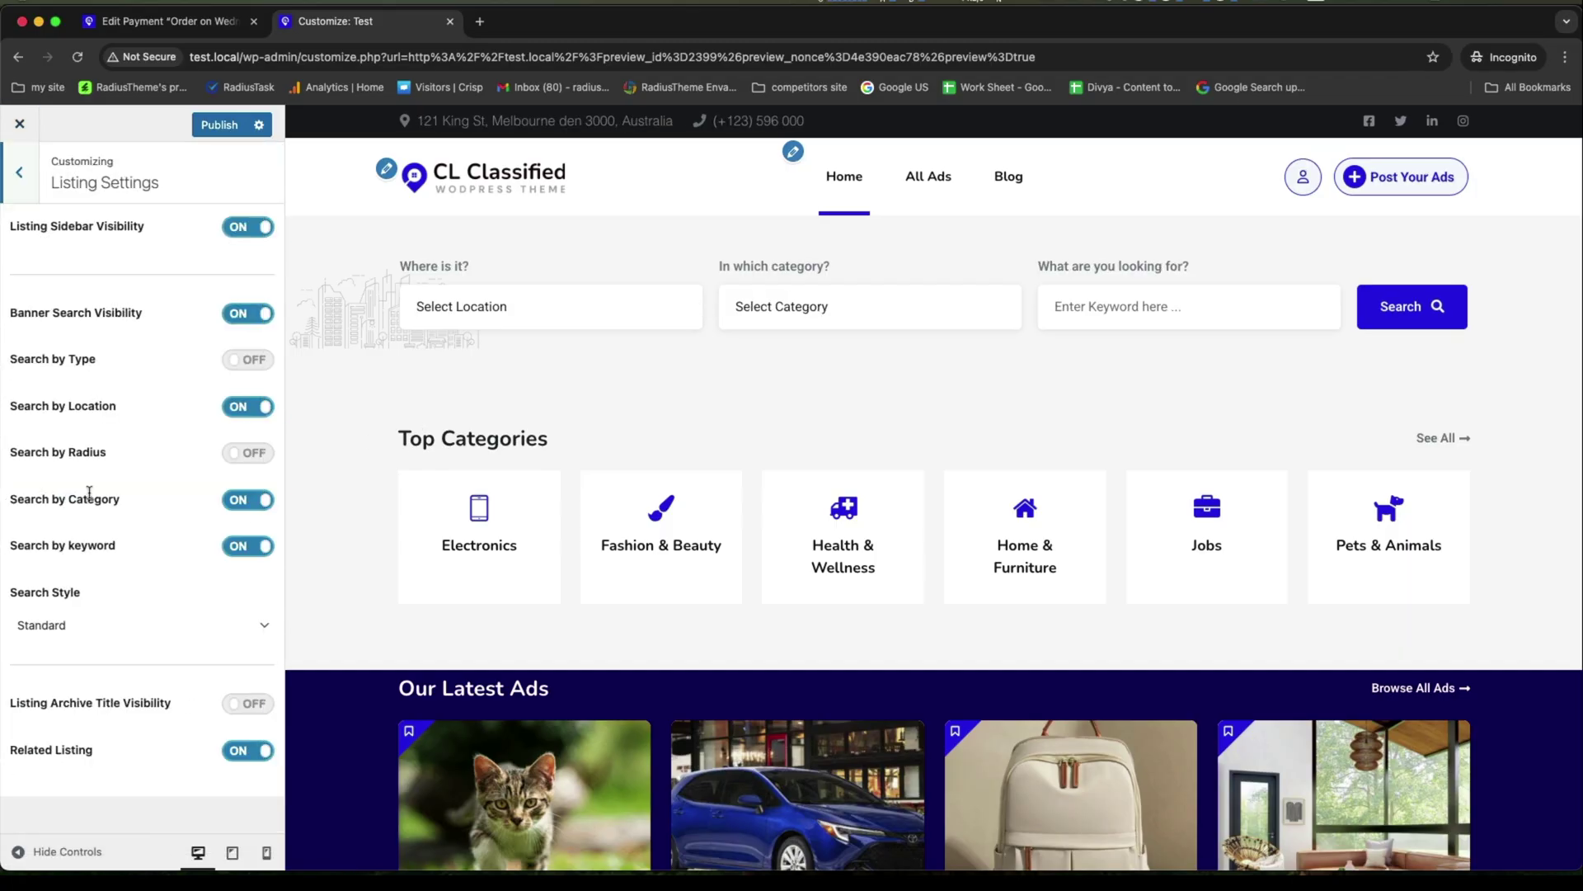
{"action": "left_click", "coordinate": [239, 407]}
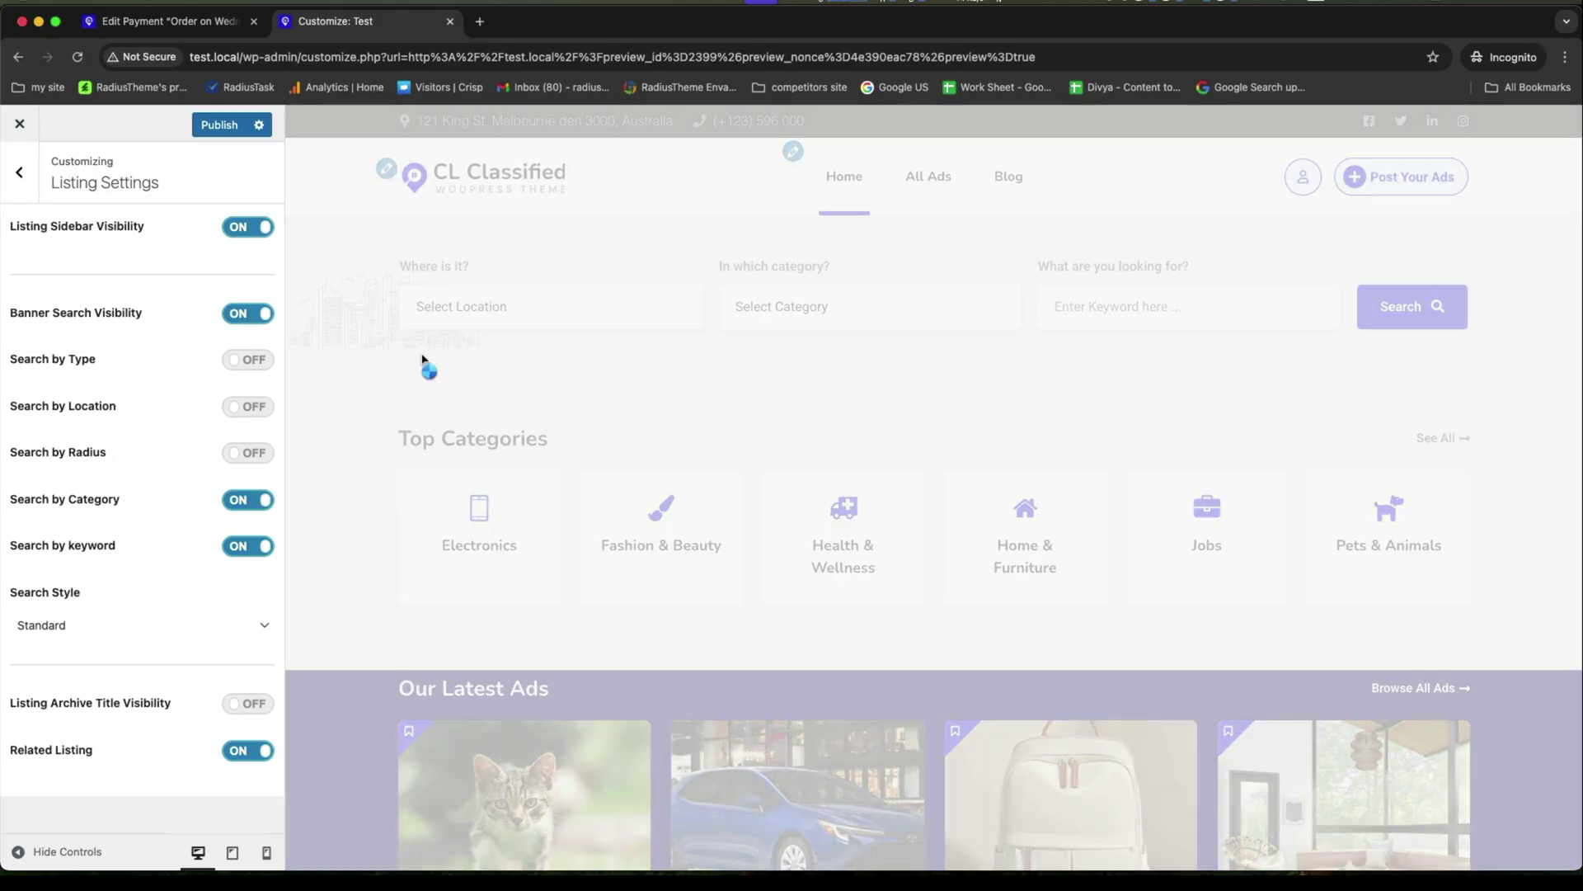
{"action": "left_click", "coordinate": [247, 406]}
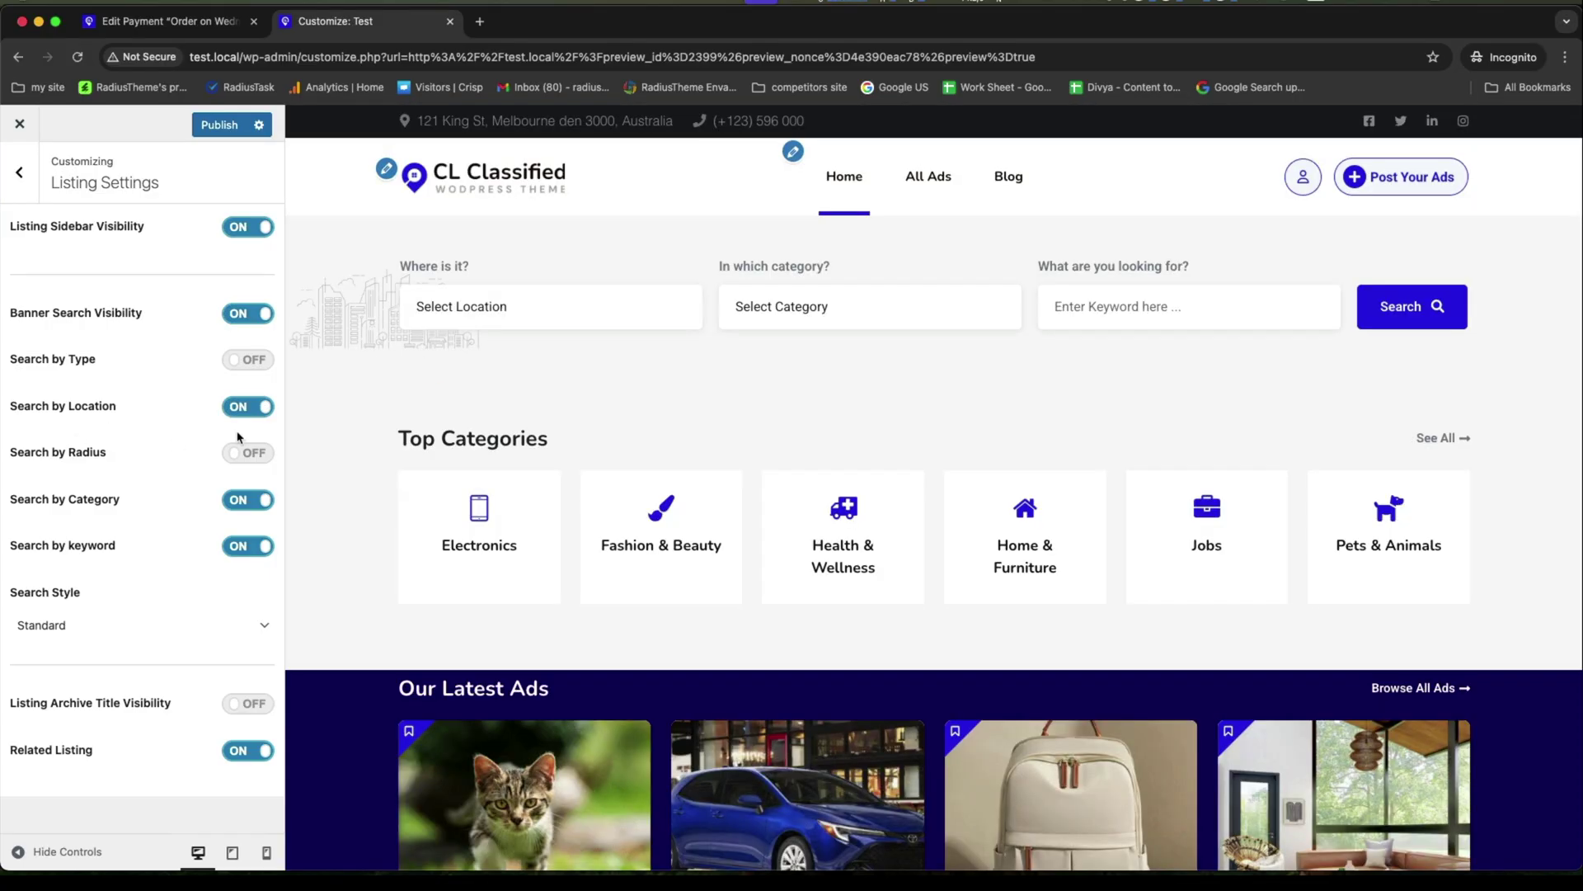
{"action": "left_click", "coordinate": [245, 498]}
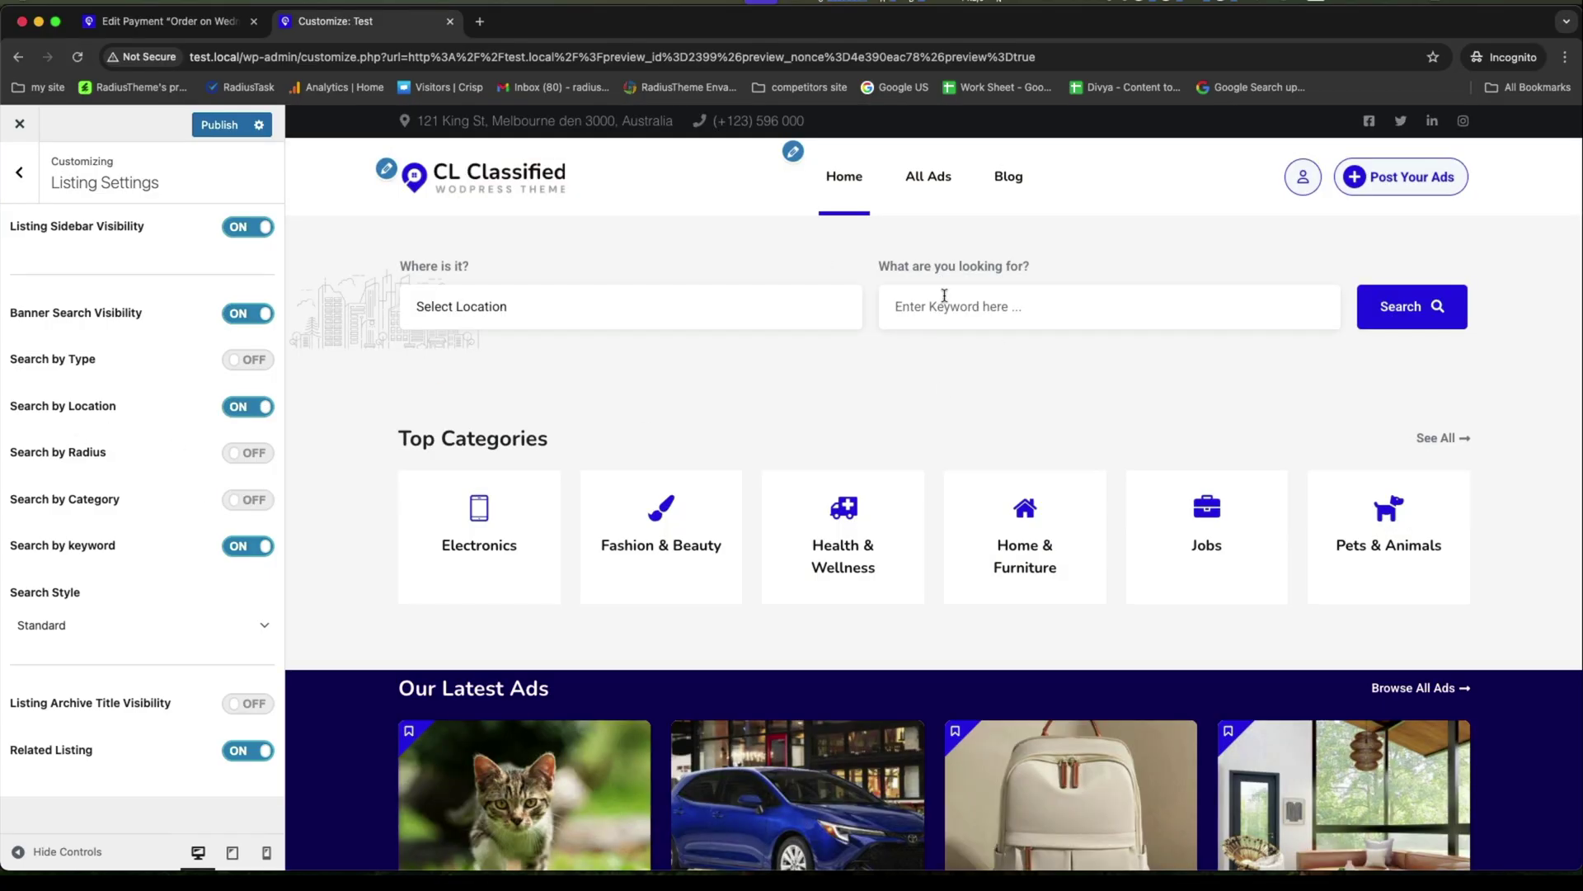
{"action": "left_click", "coordinate": [244, 406]}
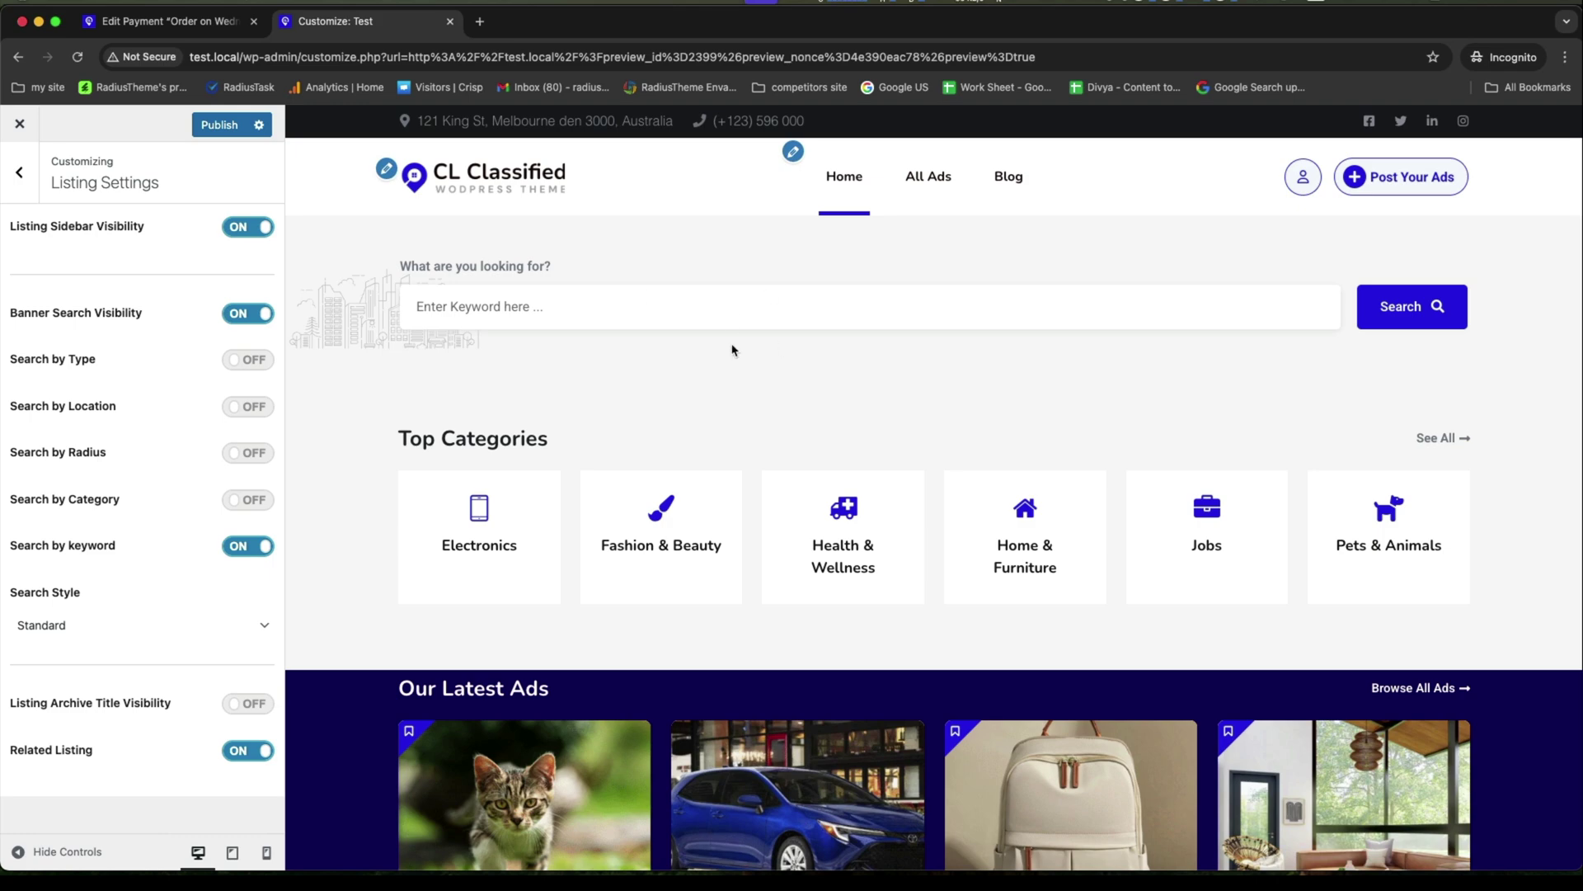
{"action": "left_click", "coordinate": [246, 500]}
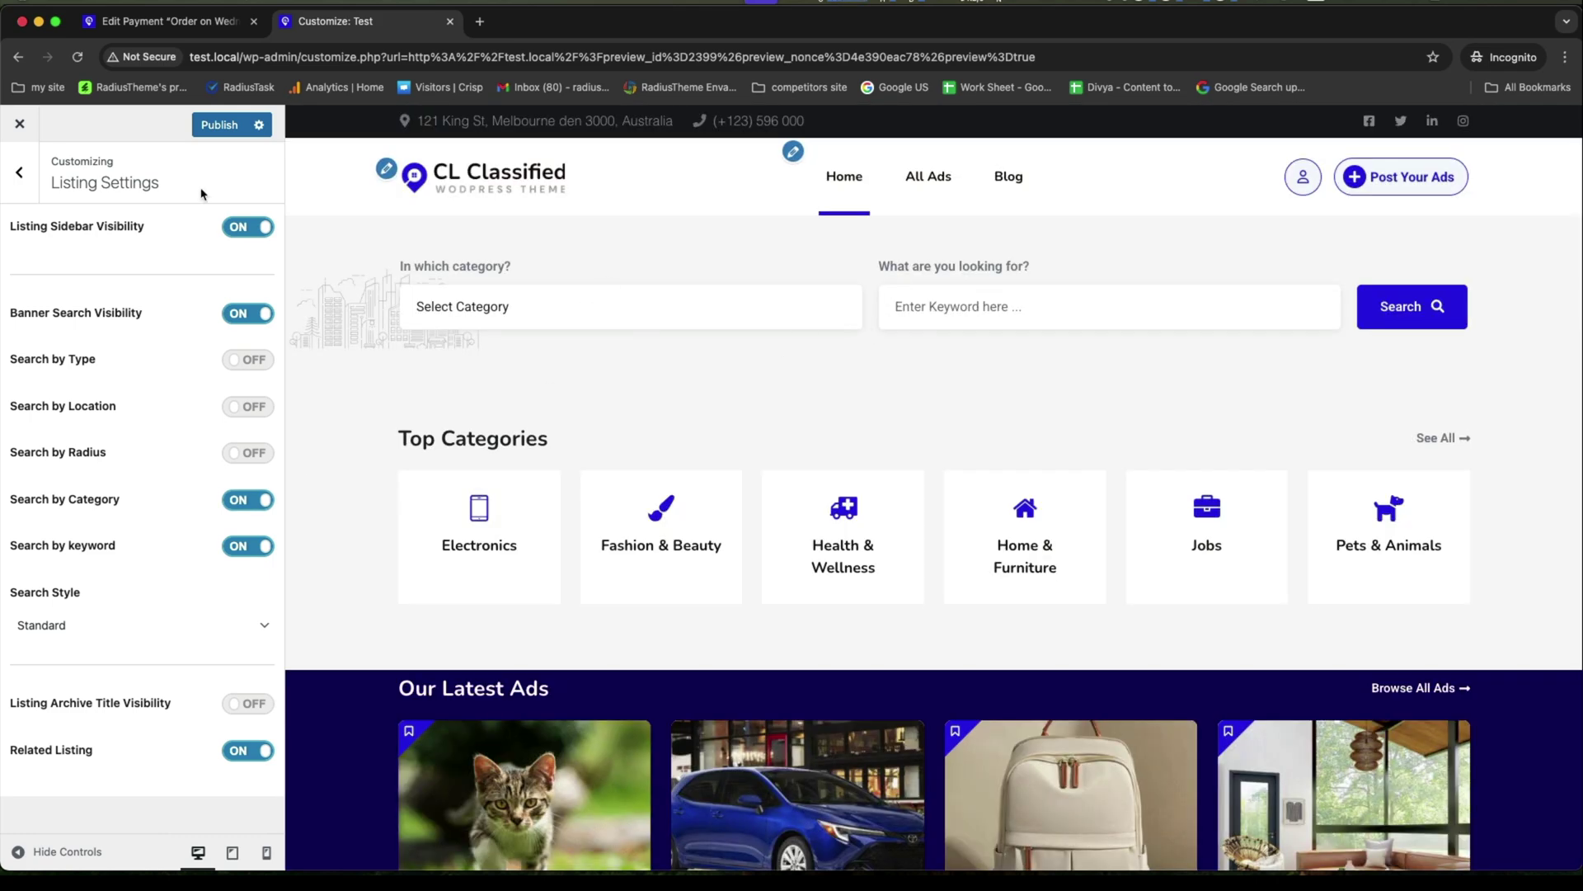
{"action": "left_click", "coordinate": [18, 174]}
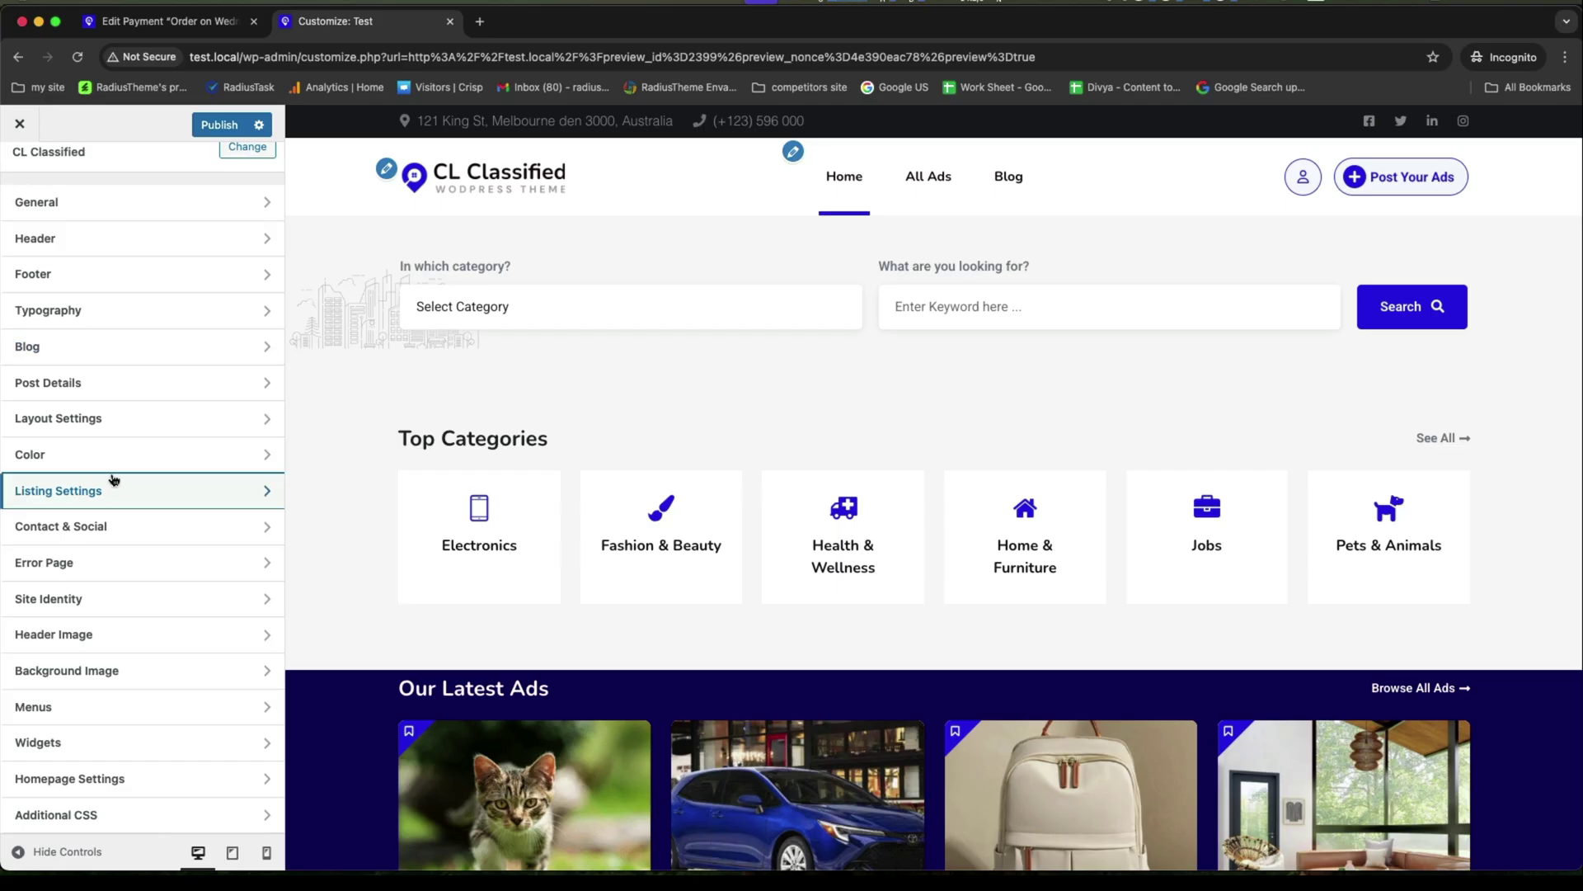
Set the All Heading Typography font under Typography > Heading to Jost.
{"action": "scroll", "coordinate": [112, 477], "scroll_direction": "up", "scroll_amount": 3}
{"action": "scroll", "coordinate": [99, 577], "scroll_direction": "down", "scroll_amount": 1}
{"action": "scroll", "coordinate": [73, 365], "scroll_direction": "up", "scroll_amount": 1}
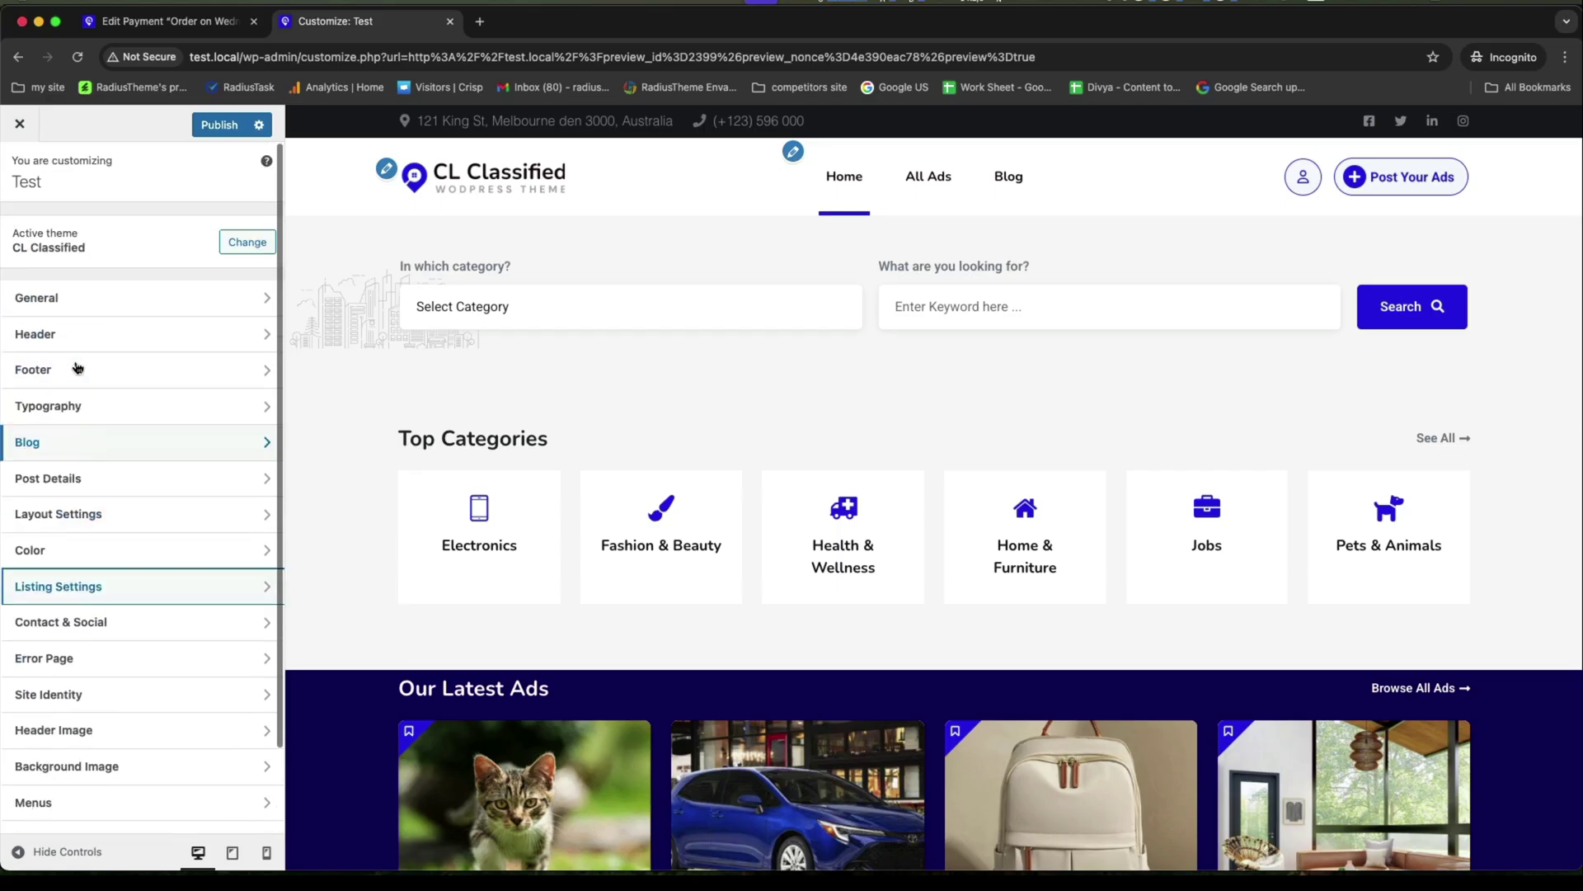
{"action": "left_click", "coordinate": [79, 404]}
{"action": "left_click", "coordinate": [96, 267]}
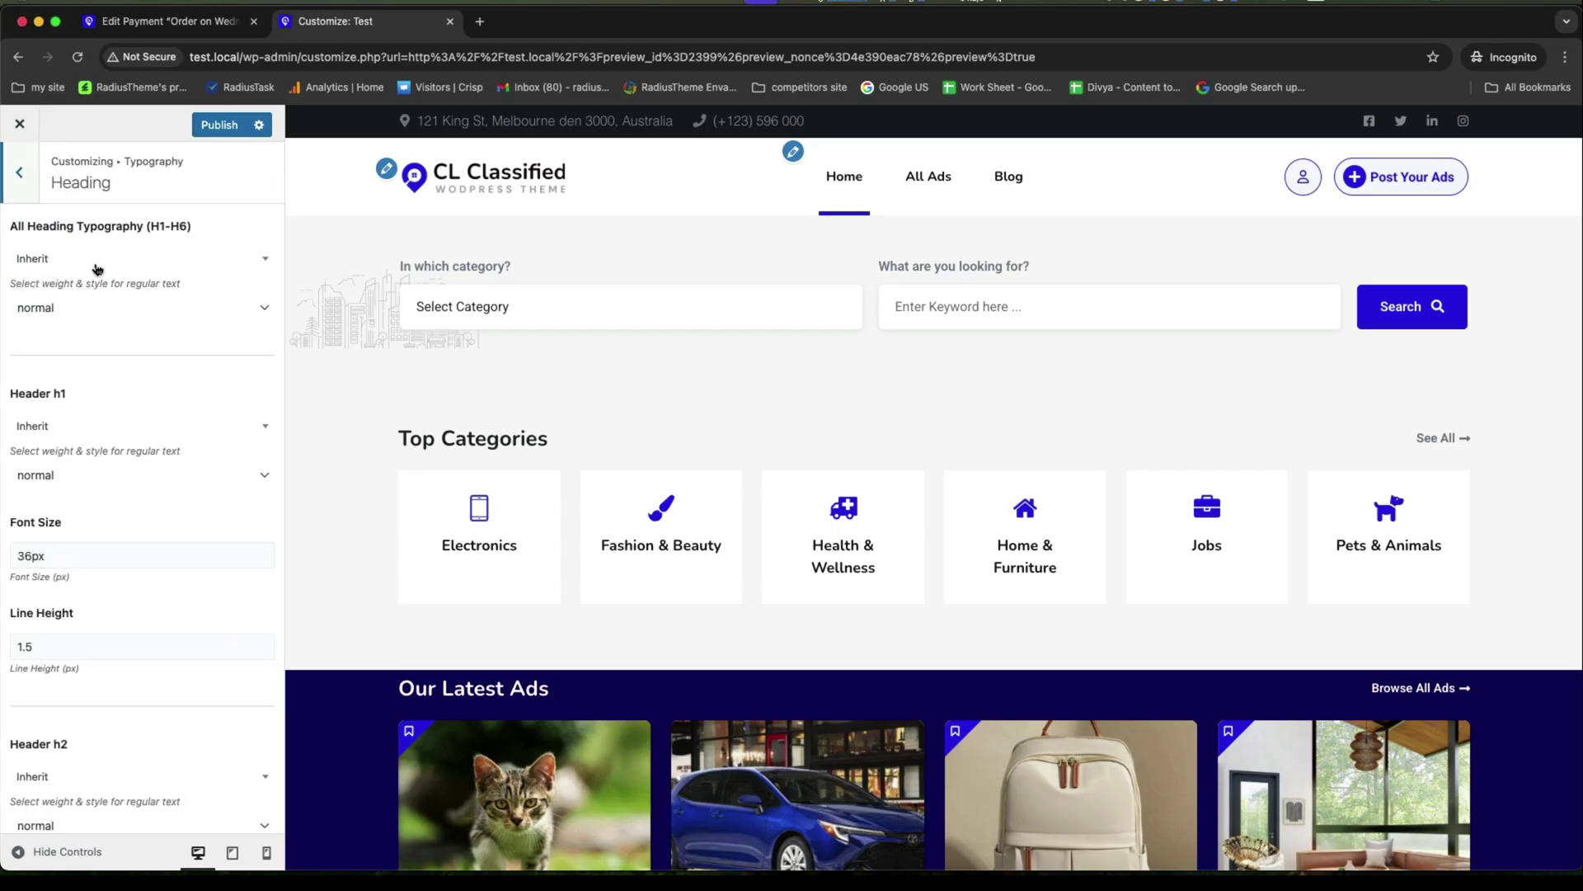
{"action": "left_click", "coordinate": [84, 261]}
{"action": "type", "text": "jost"}
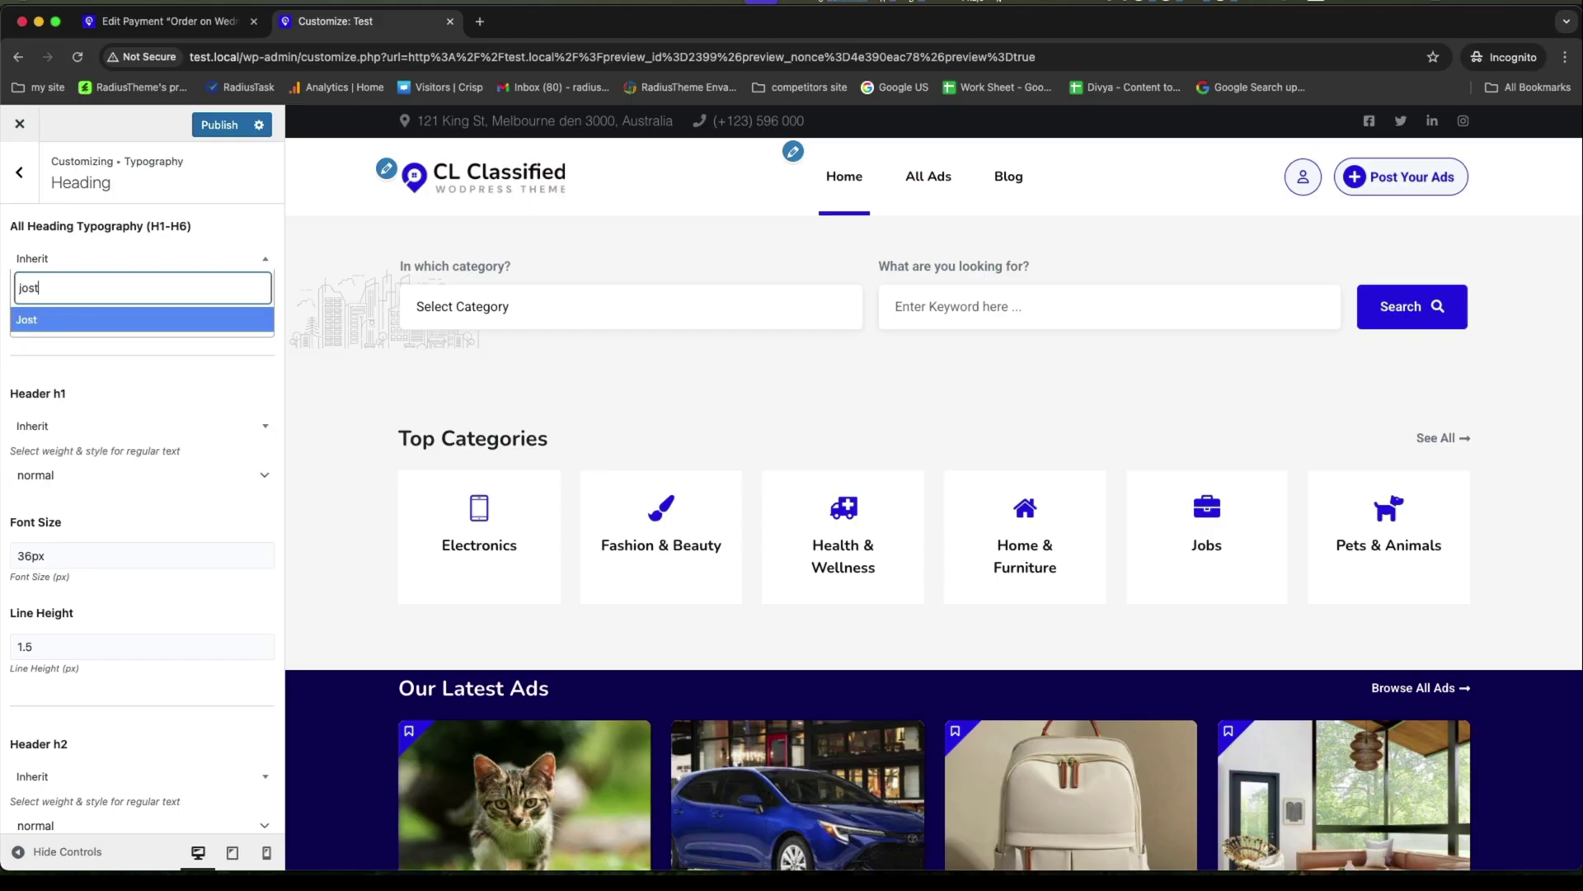
{"action": "left_click", "coordinate": [75, 320]}
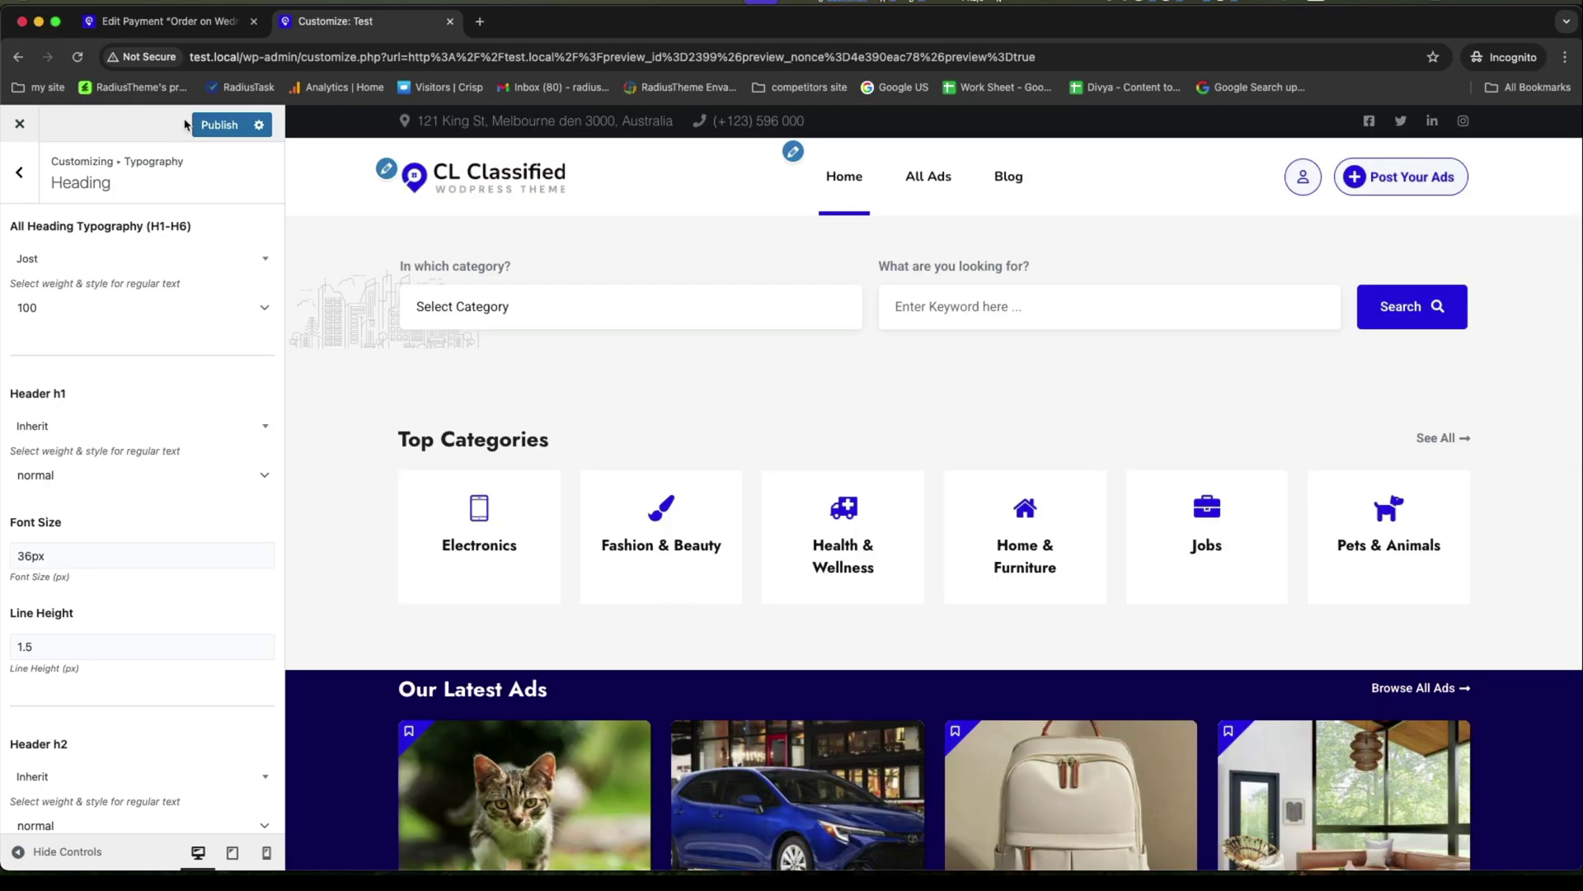
Close the Customizer and scroll the site to review the new search bar and Jost headings.
{"action": "left_click", "coordinate": [20, 123]}
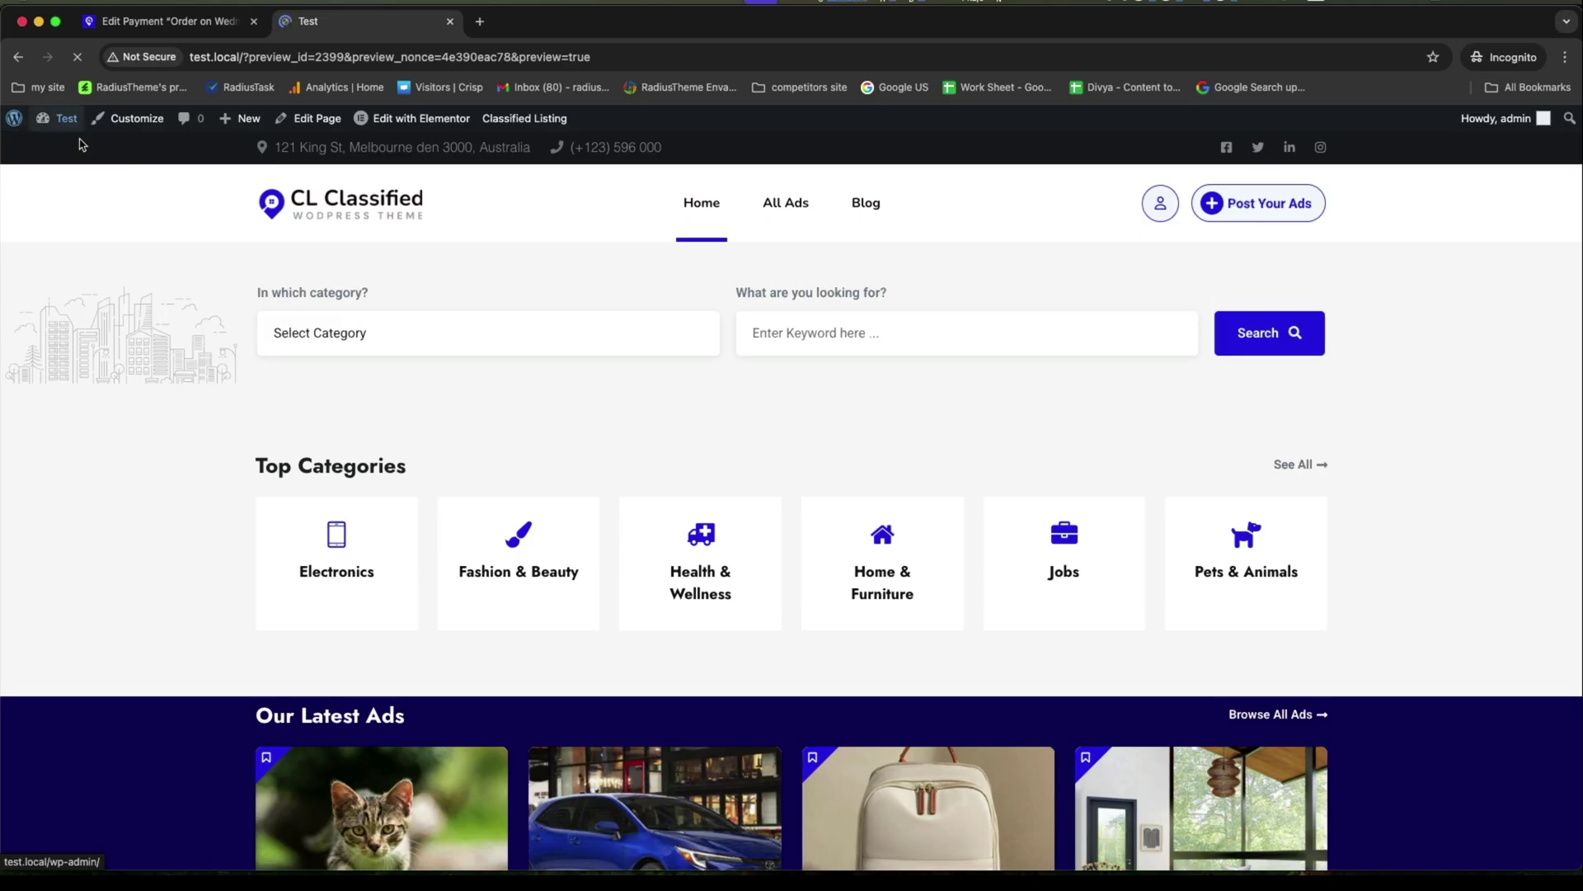
{"action": "scroll", "coordinate": [1033, 529], "scroll_direction": "down", "scroll_amount": 15}
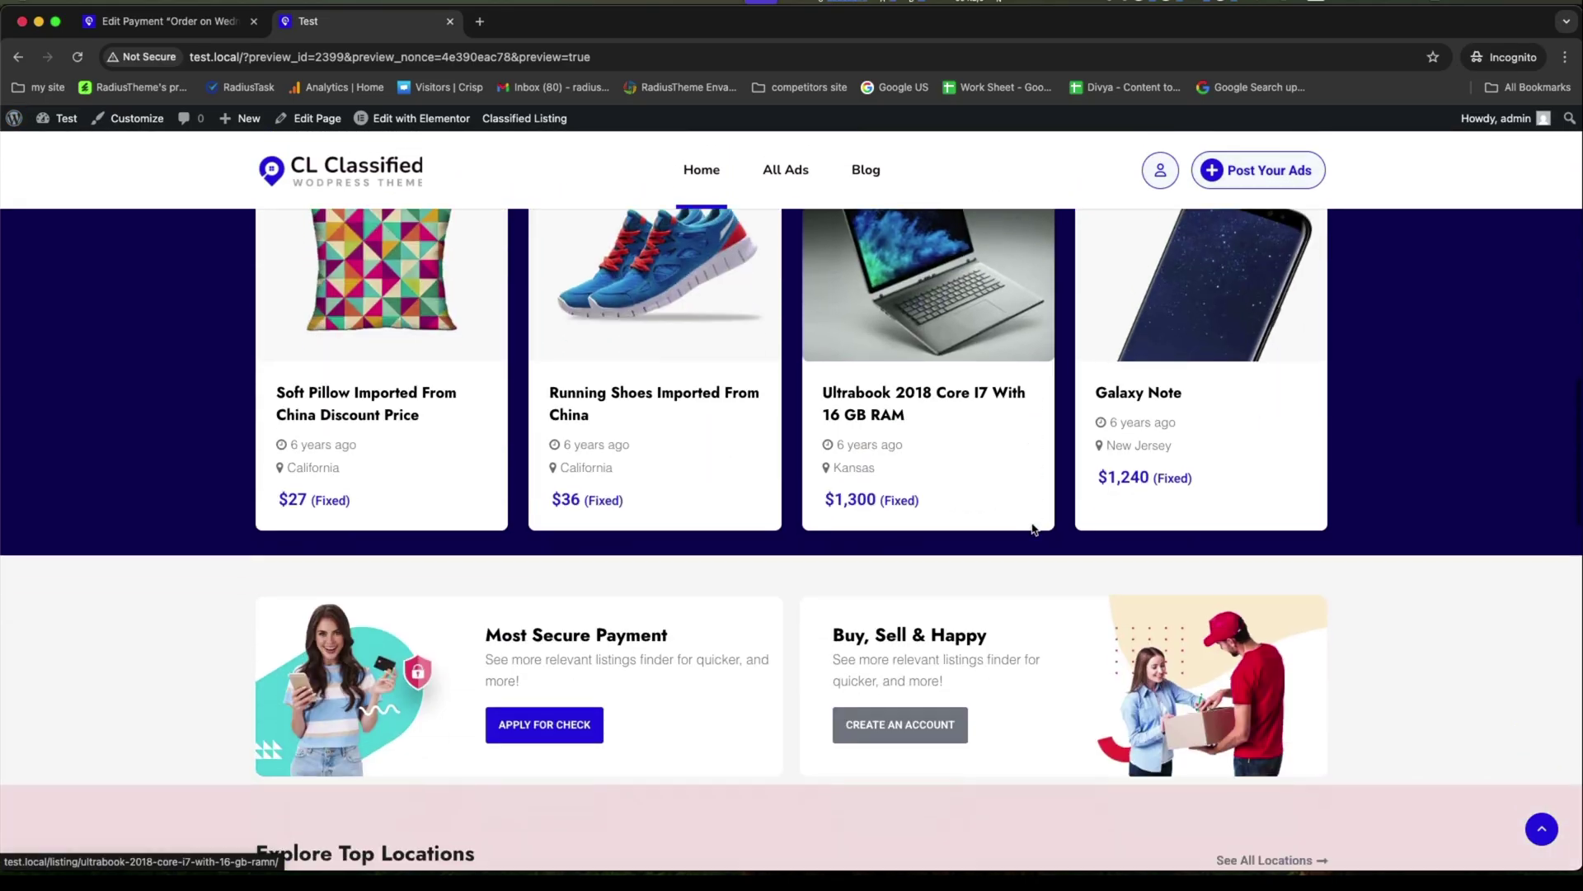
{"action": "scroll", "coordinate": [1033, 529], "scroll_direction": "down", "scroll_amount": 10}
{"action": "scroll", "coordinate": [1032, 528], "scroll_direction": "up", "scroll_amount": 20}
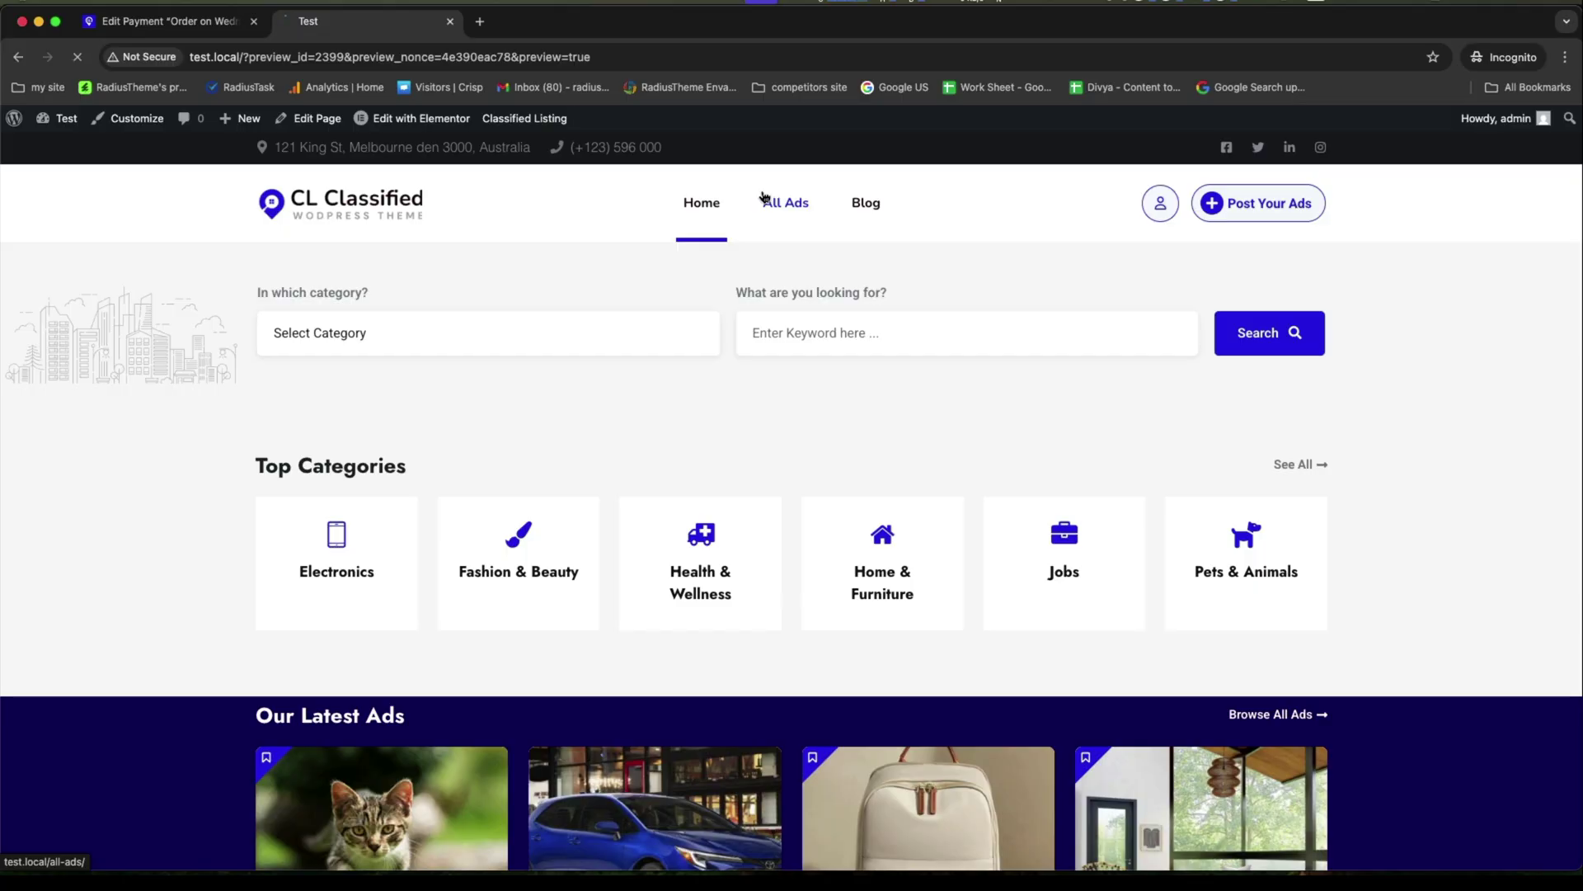
{"action": "scroll", "coordinate": [970, 470], "scroll_direction": "down", "scroll_amount": 5}
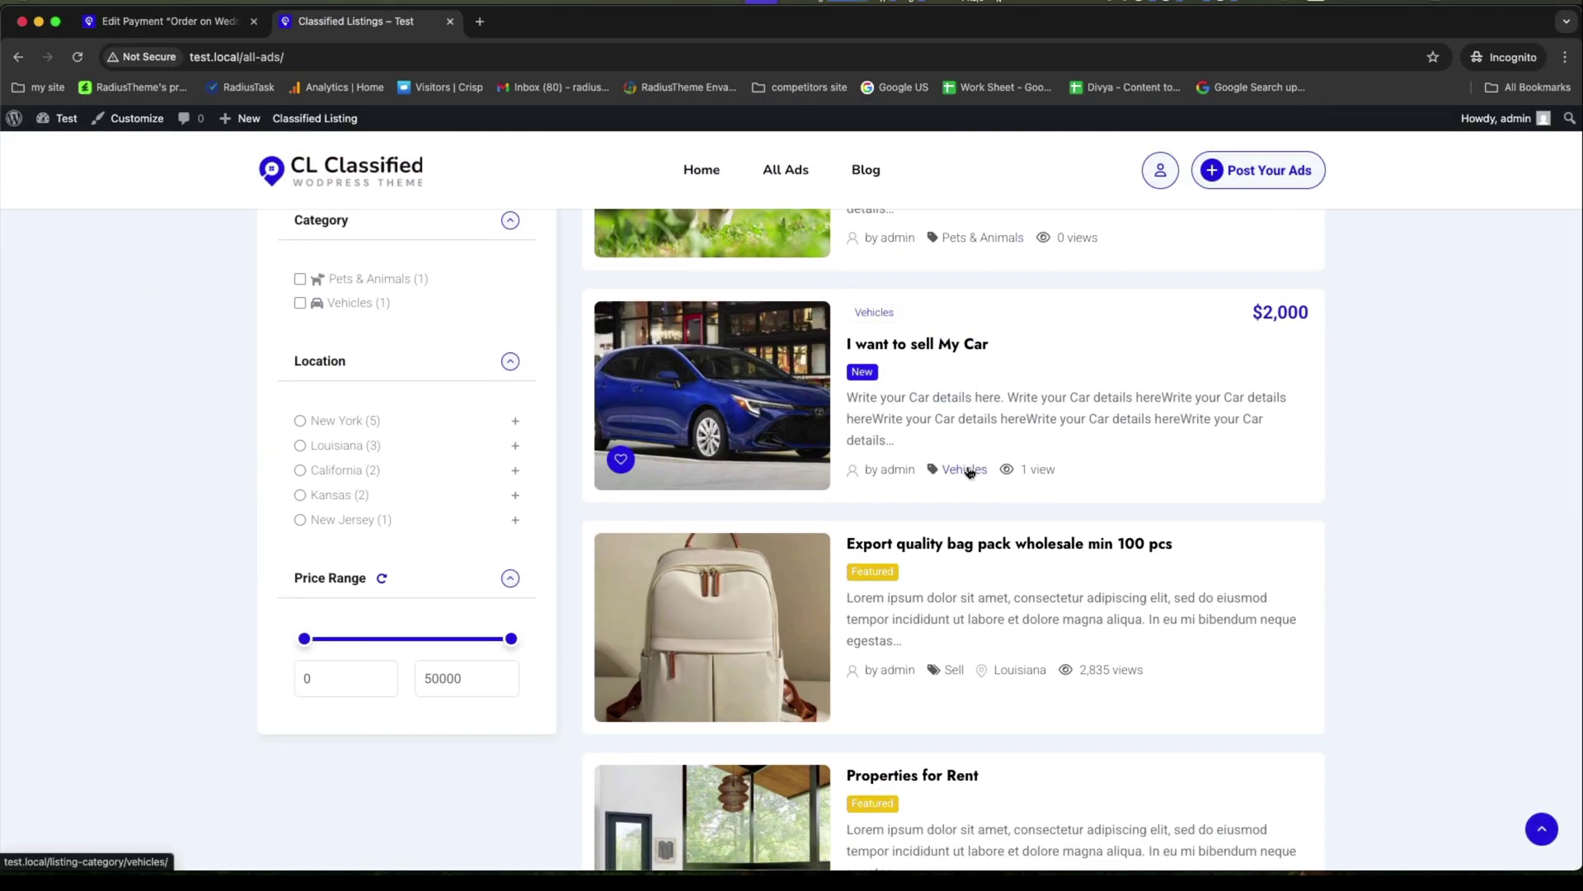
{"action": "scroll", "coordinate": [970, 470], "scroll_direction": "up", "scroll_amount": 5}
{"action": "scroll", "coordinate": [970, 470], "scroll_direction": "down", "scroll_amount": 5}
{"action": "scroll", "coordinate": [1182, 563], "scroll_direction": "down", "scroll_amount": 7}
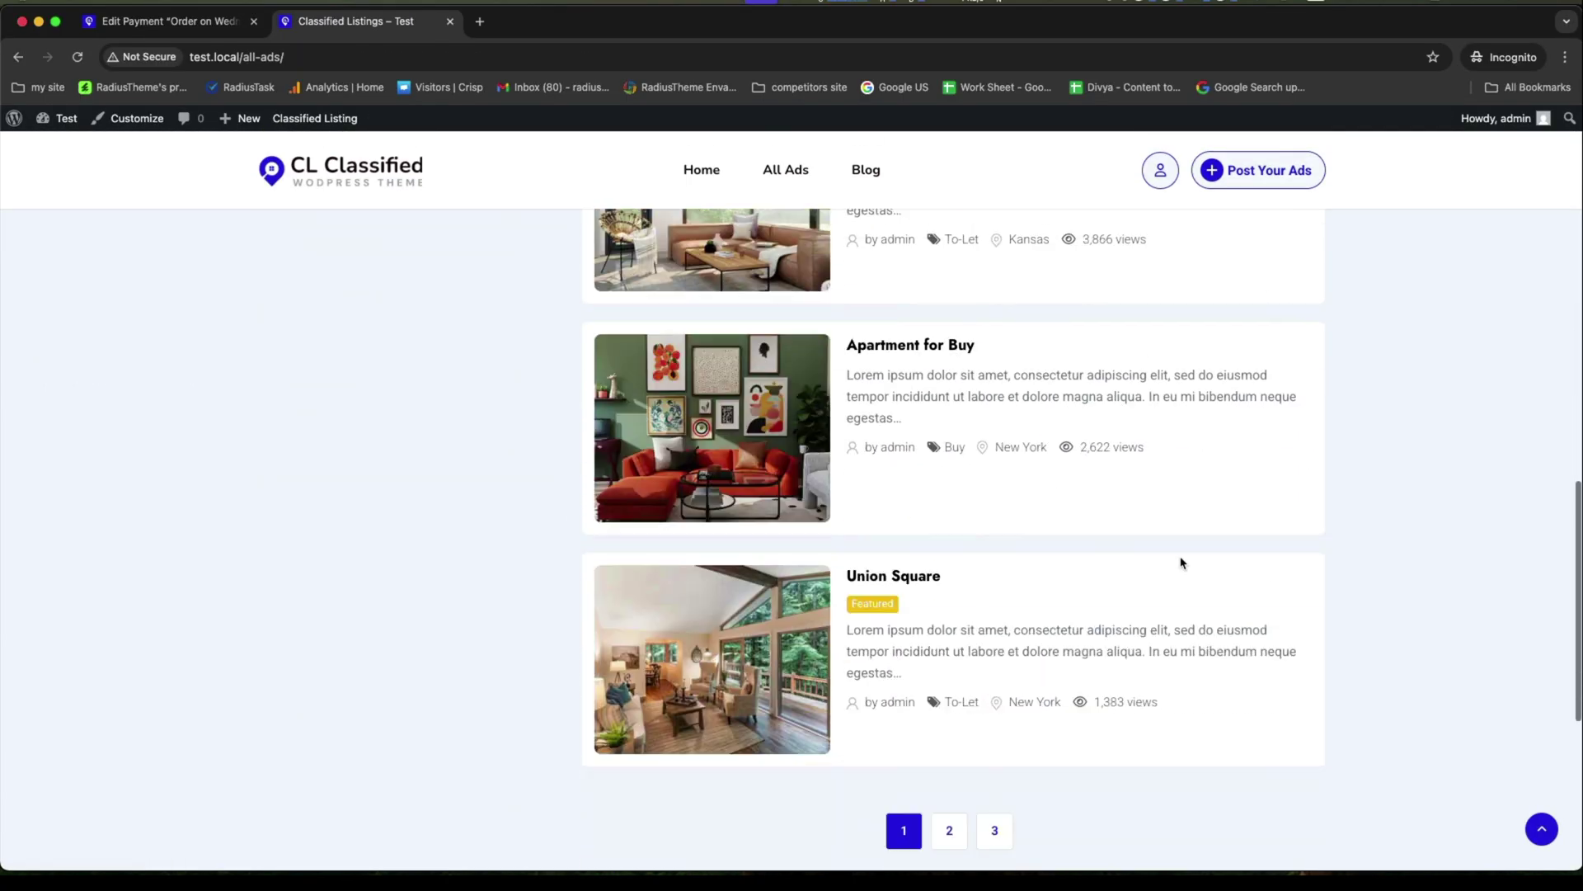
{"action": "scroll", "coordinate": [1181, 563], "scroll_direction": "down", "scroll_amount": 3}
{"action": "scroll", "coordinate": [1181, 563], "scroll_direction": "up", "scroll_amount": 15}
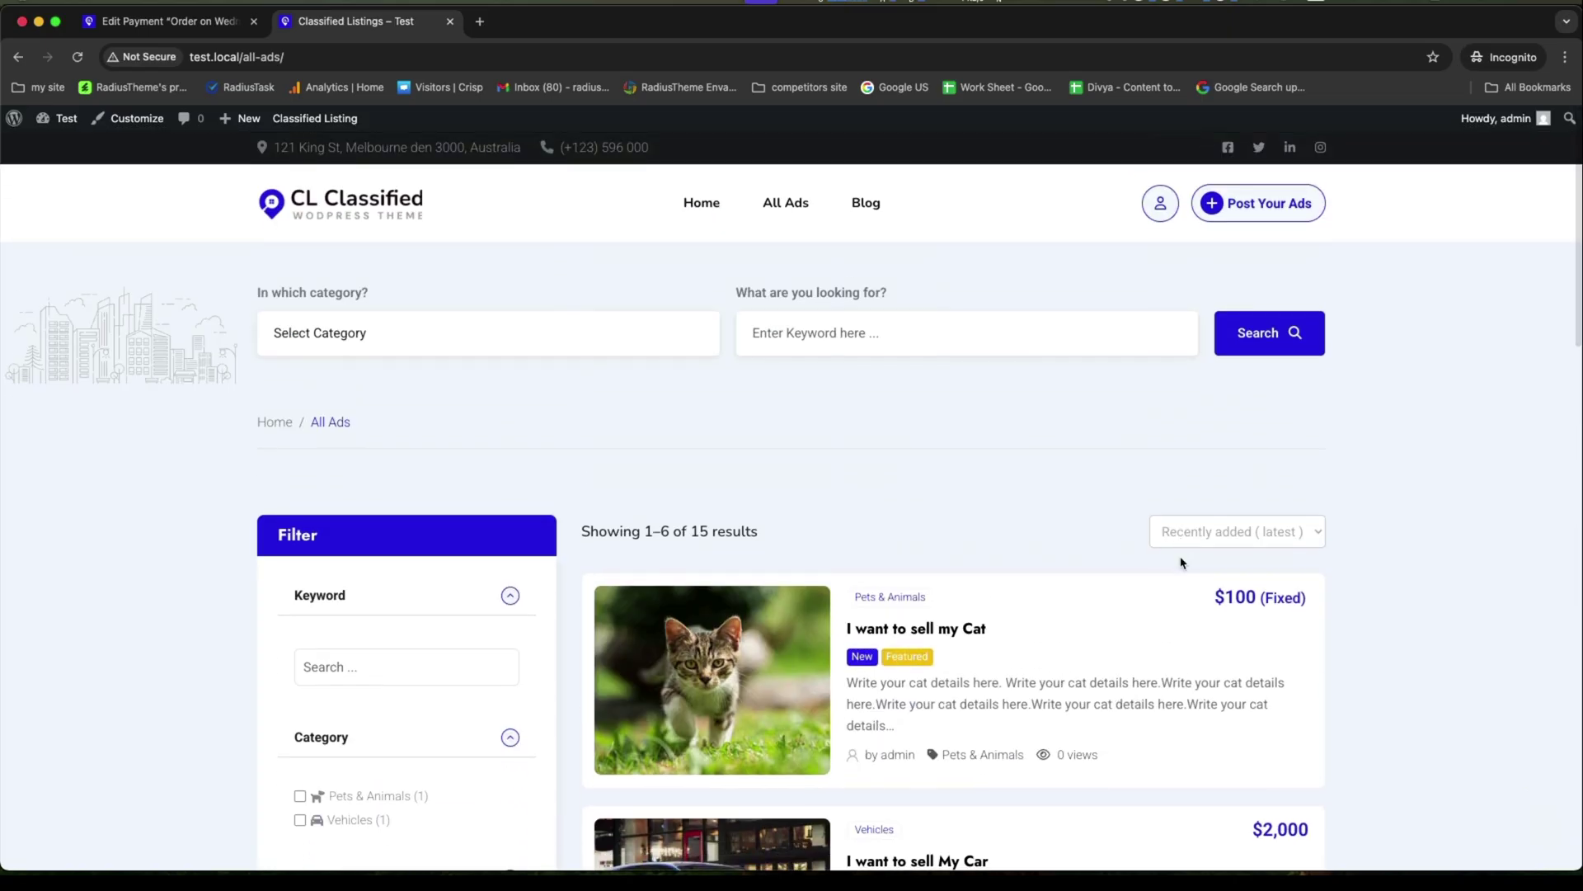
{"action": "scroll", "coordinate": [1103, 486], "scroll_direction": "down", "scroll_amount": 2}
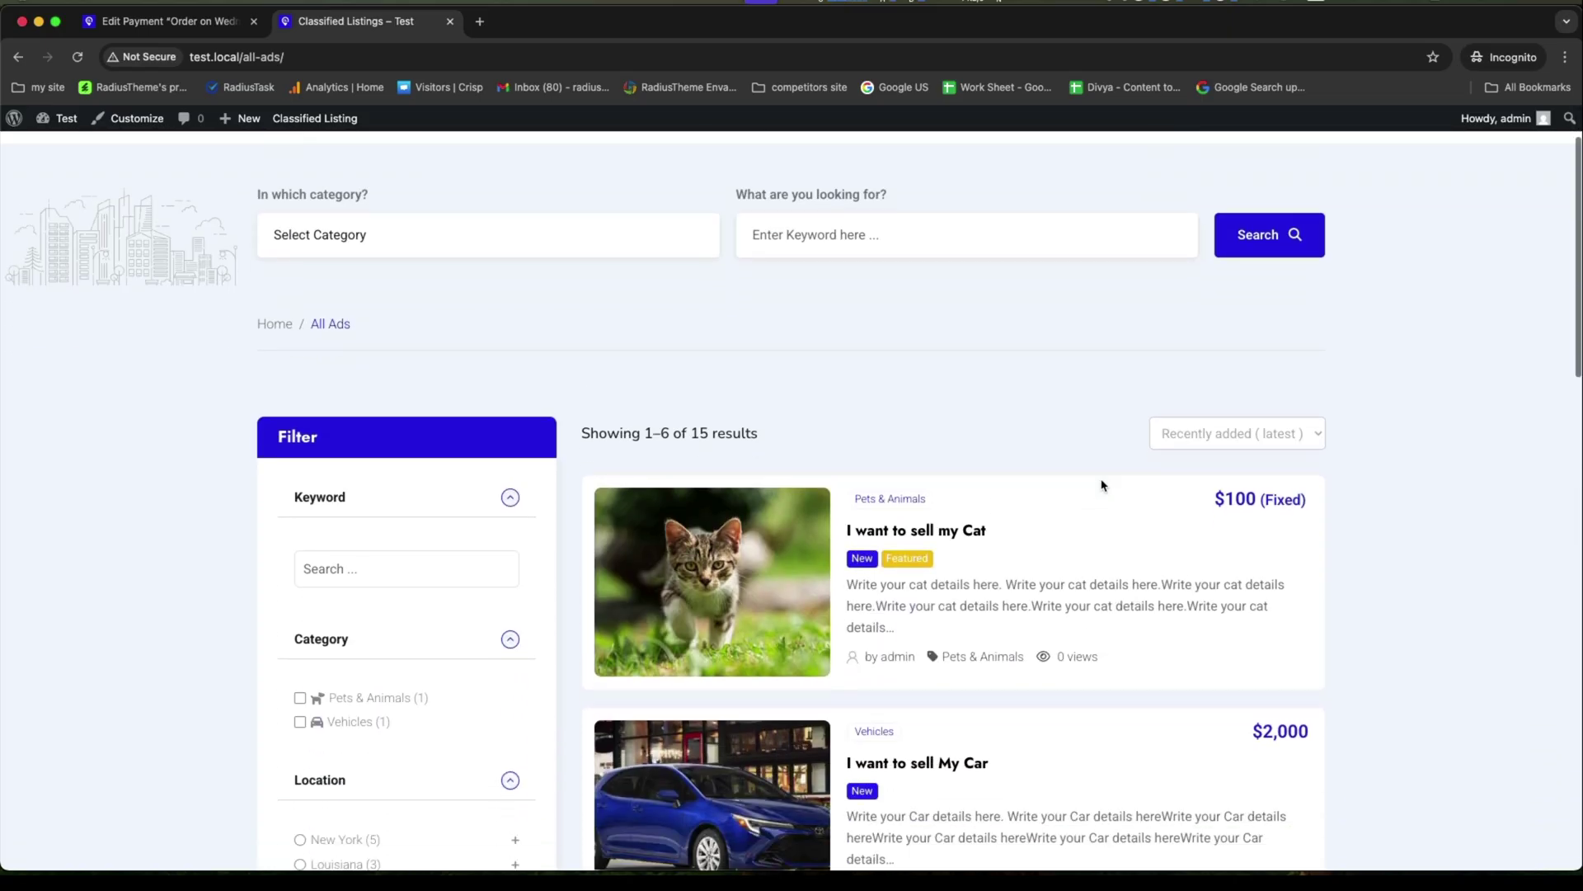